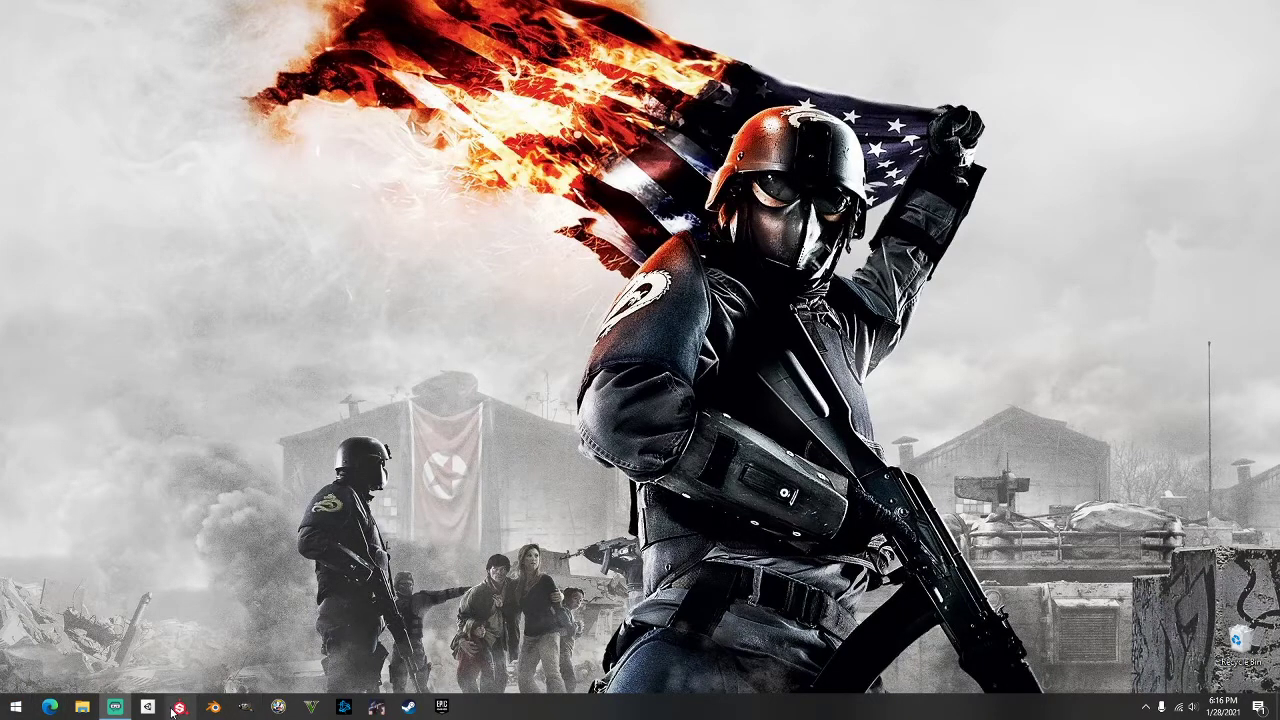
# Step: Open the web browser, and in File Explorer open the folder Documents\Allegorithmic\Substance Painter\shelf\materials
pyautogui.click(49, 707)
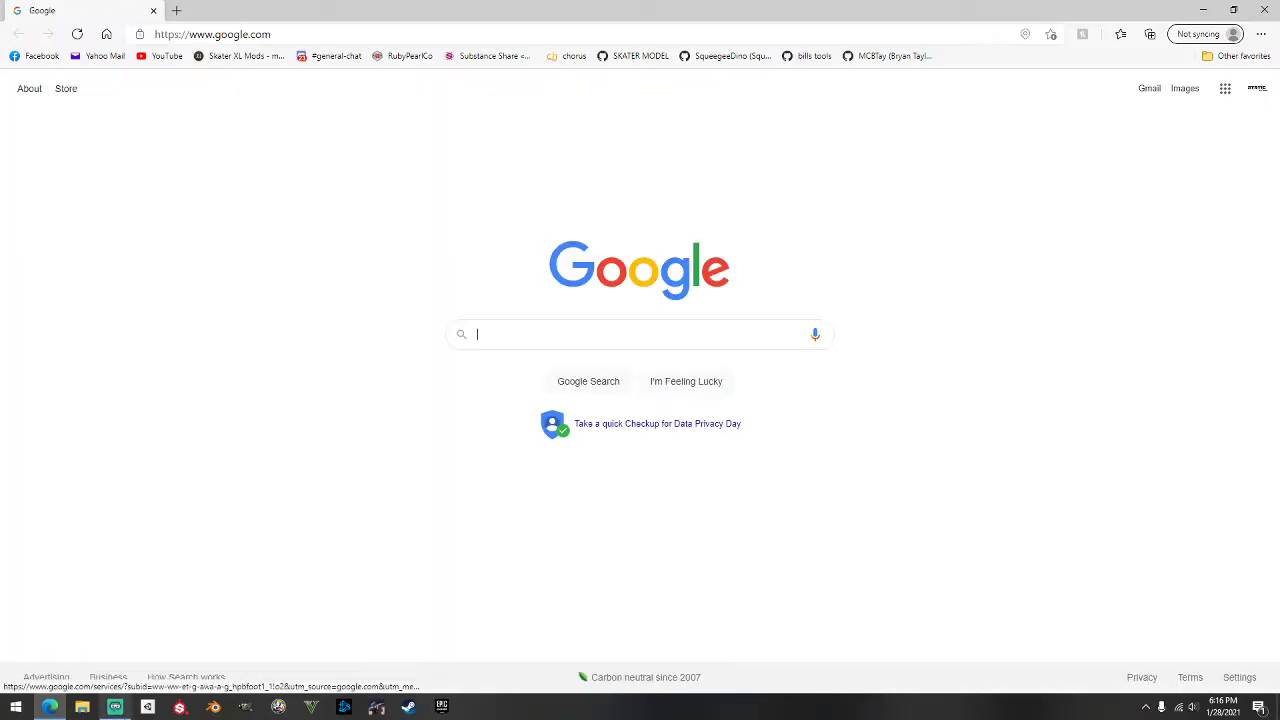
pyautogui.click(88, 712)
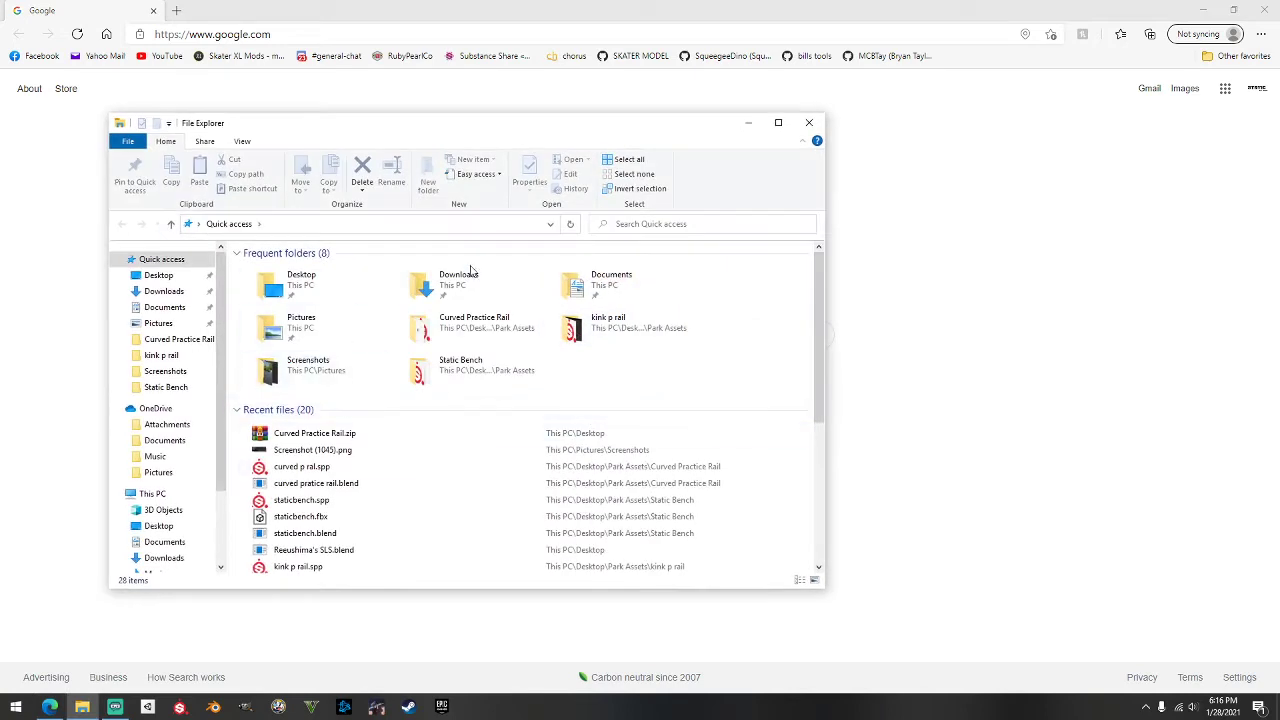
pyautogui.click(584, 290)
pyautogui.doubleClick(584, 290)
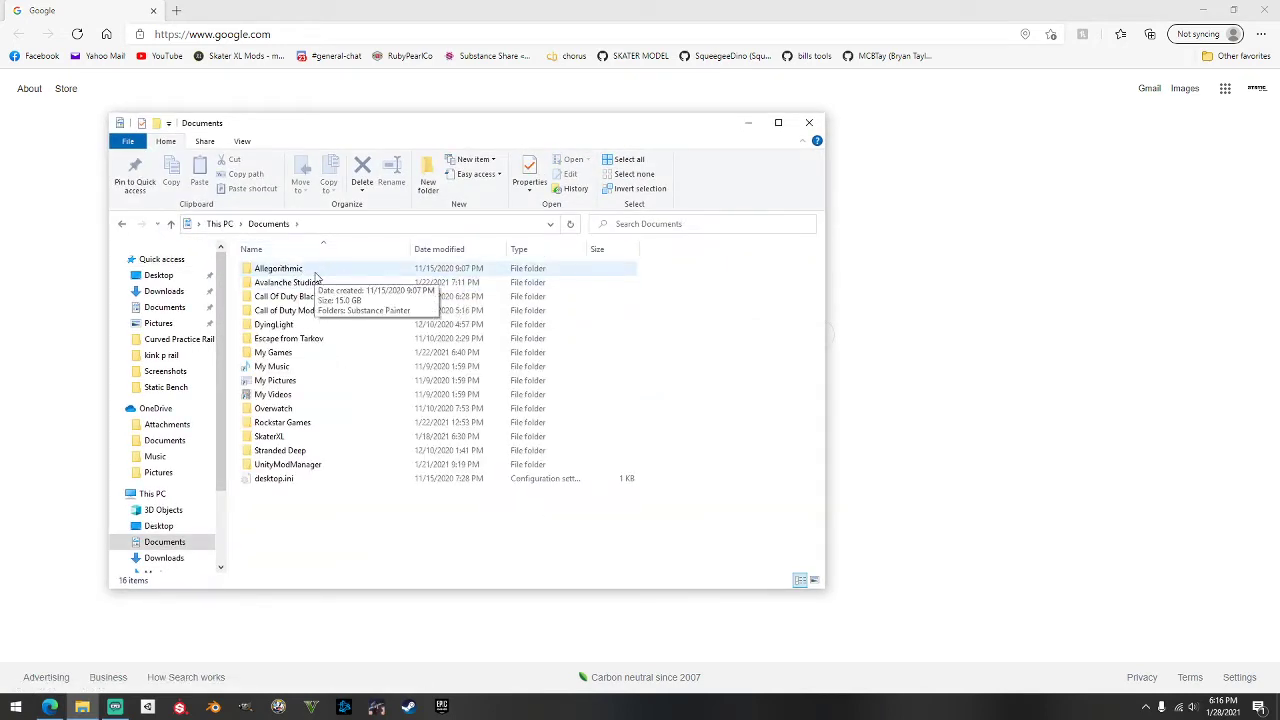
pyautogui.doubleClick(318, 276)
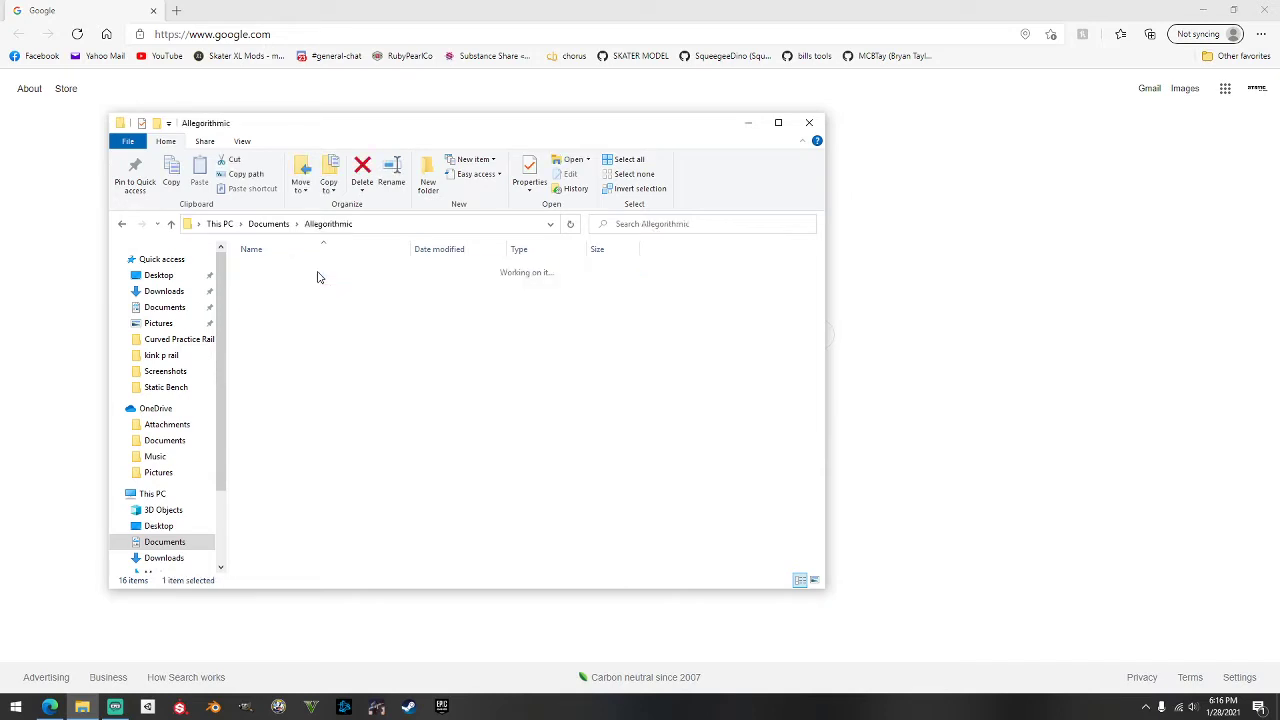
pyautogui.click(286, 276)
pyautogui.doubleClick(286, 270)
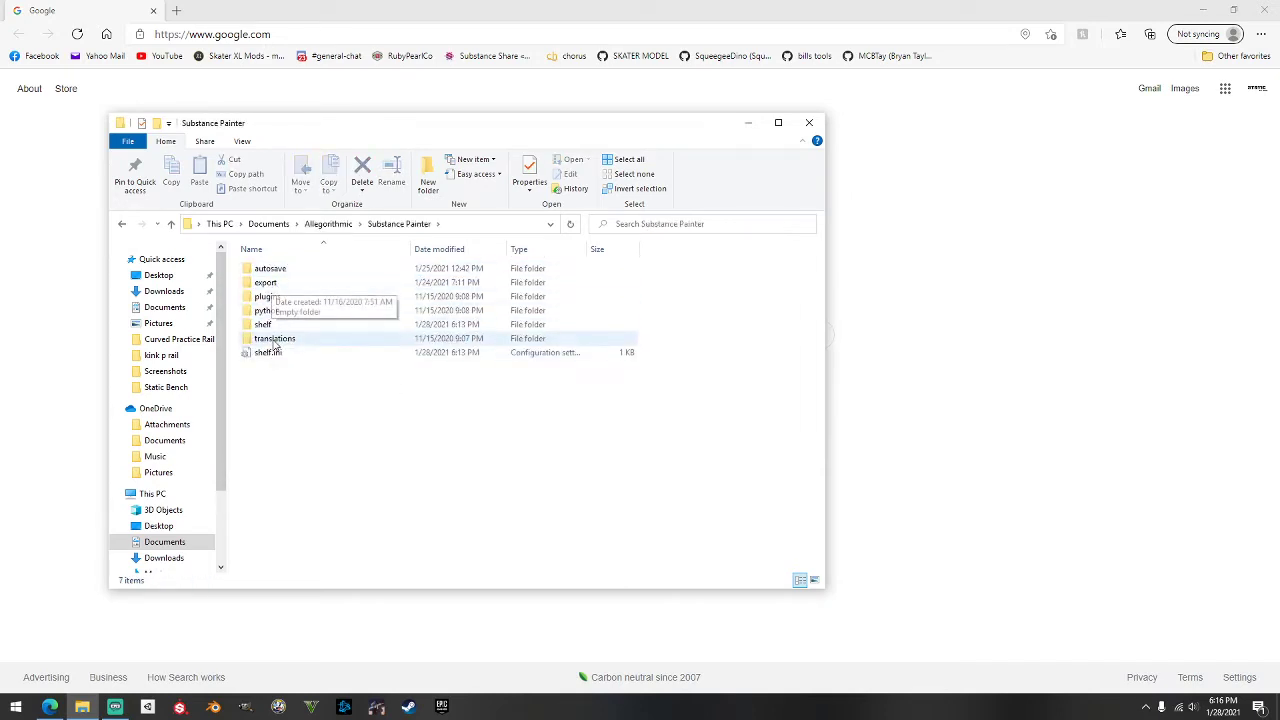
pyautogui.doubleClick(279, 326)
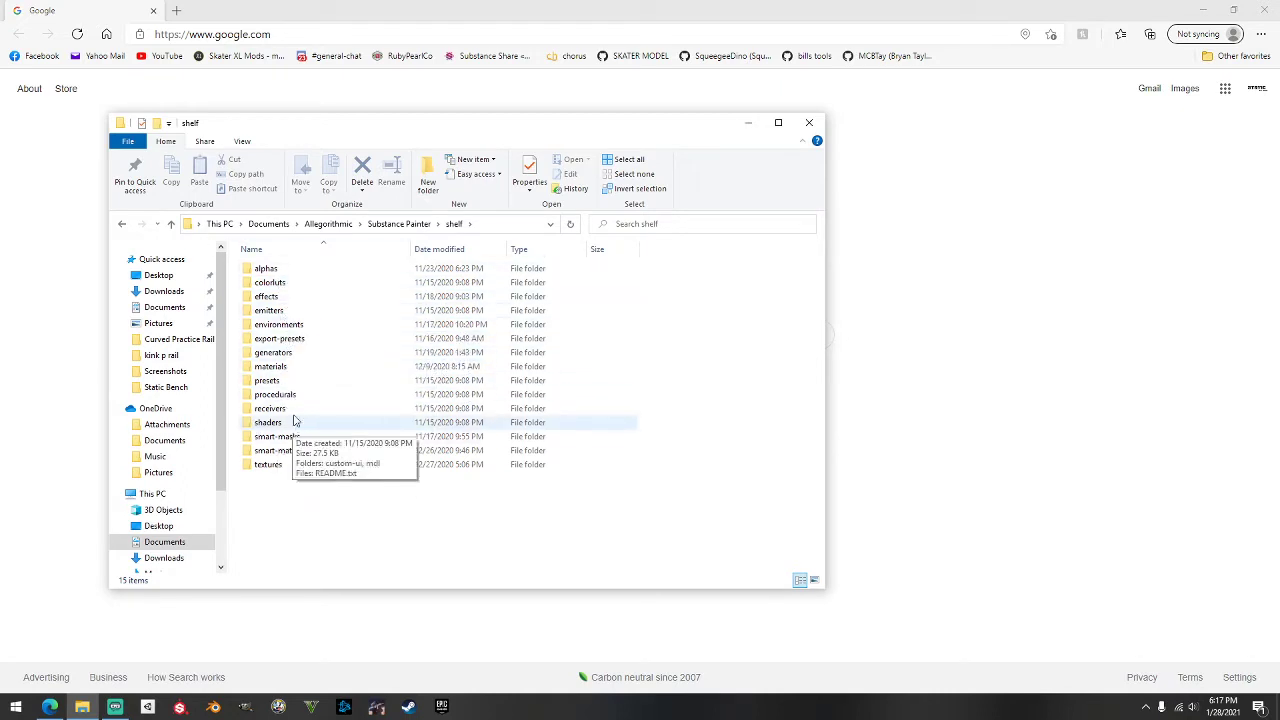
pyautogui.doubleClick(281, 370)
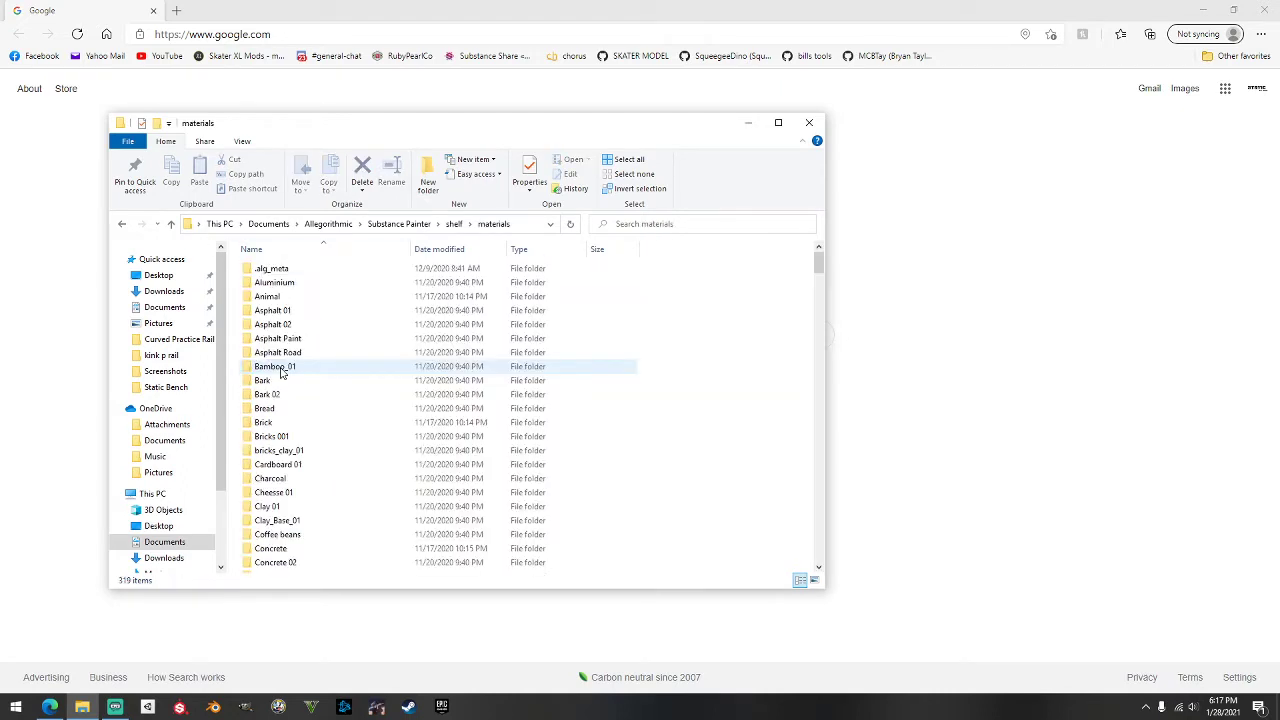
# Step: Look through the installed material folders and files, check the .alg_meta subfolder of Wood Painted, and close File Explorer
pyautogui.scroll(-20, 265, 333)
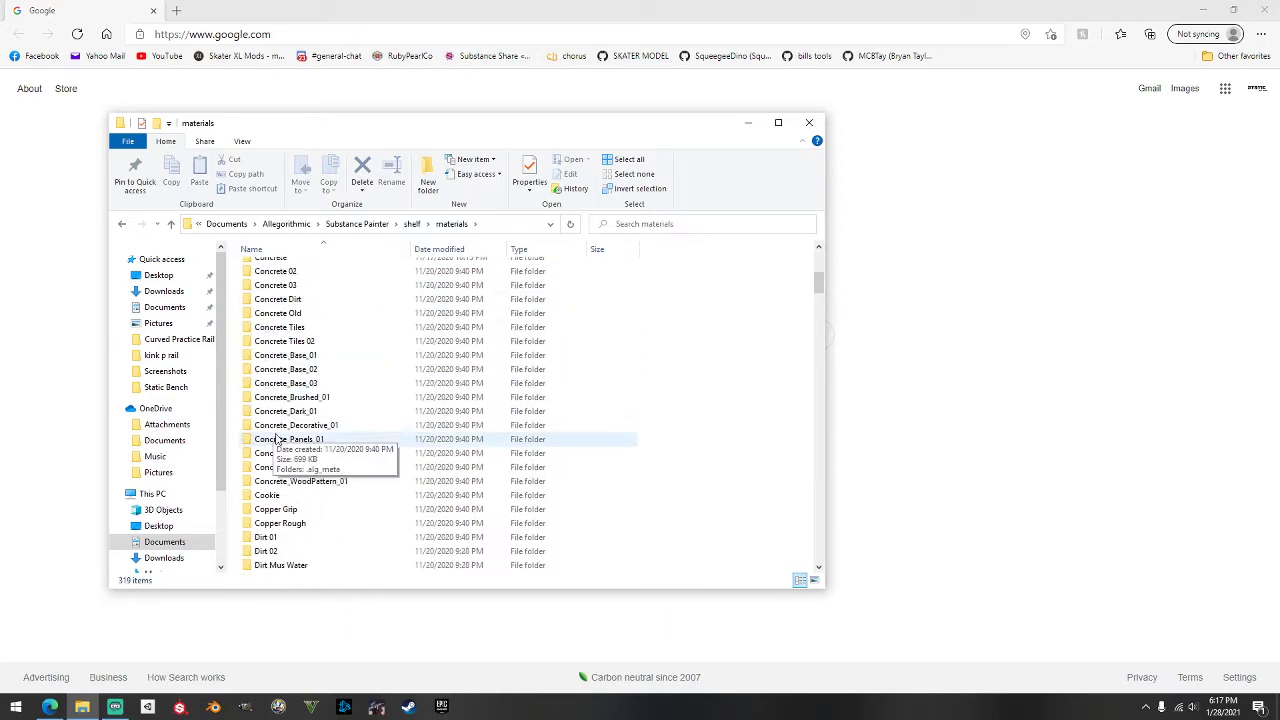
pyautogui.scroll(-20, 303, 458)
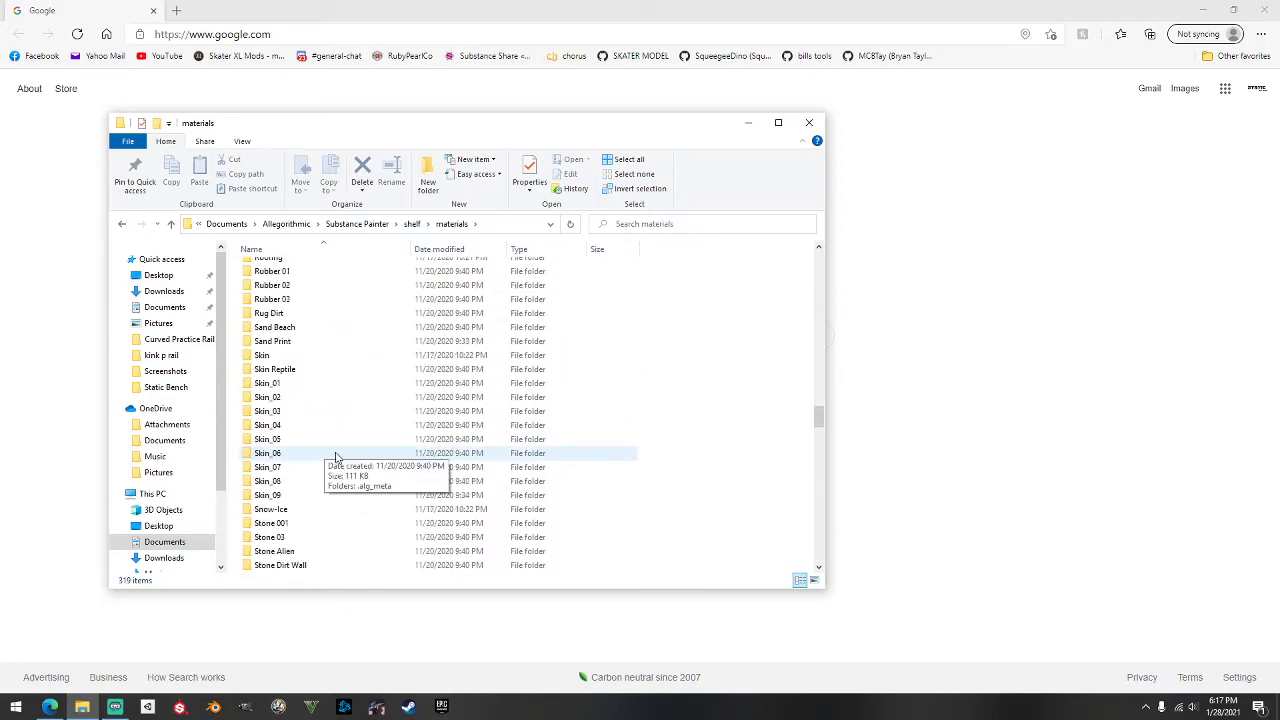
pyautogui.scroll(-10, 453, 480)
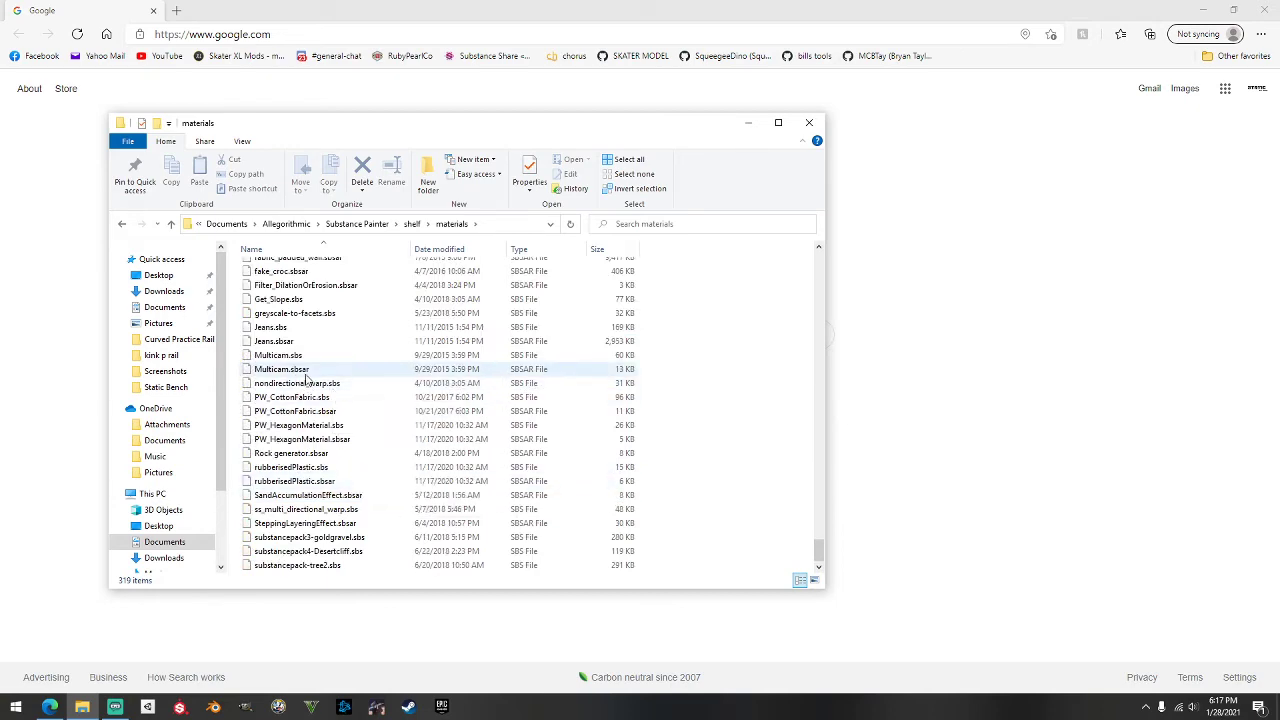
pyautogui.scroll(12, 300, 350)
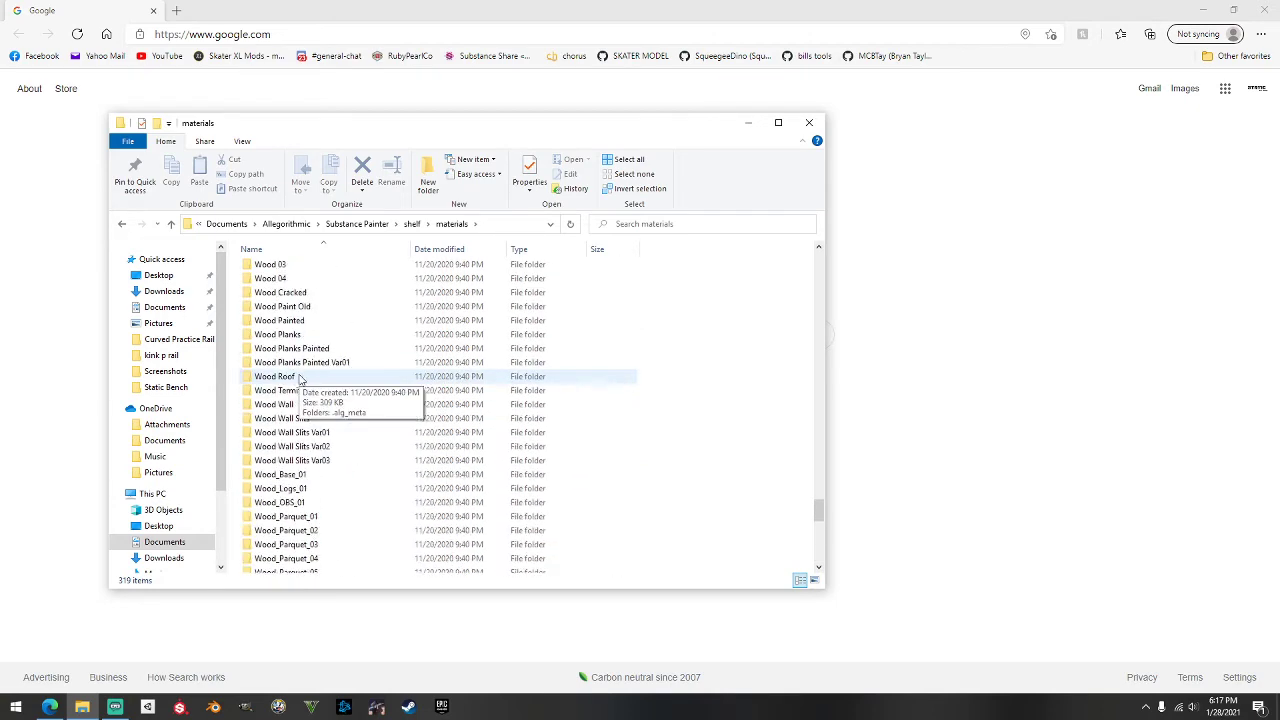
pyautogui.doubleClick(290, 324)
pyautogui.doubleClick(263, 272)
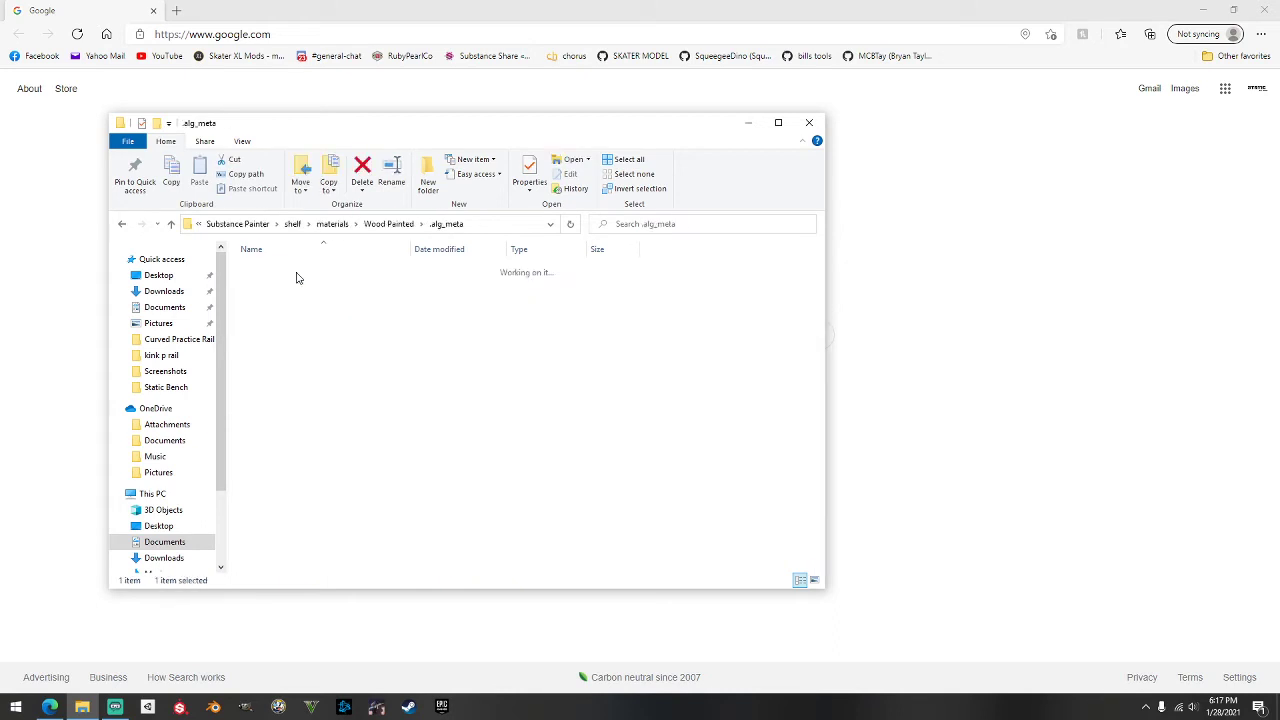
pyautogui.click(121, 224)
pyautogui.click(121, 224)
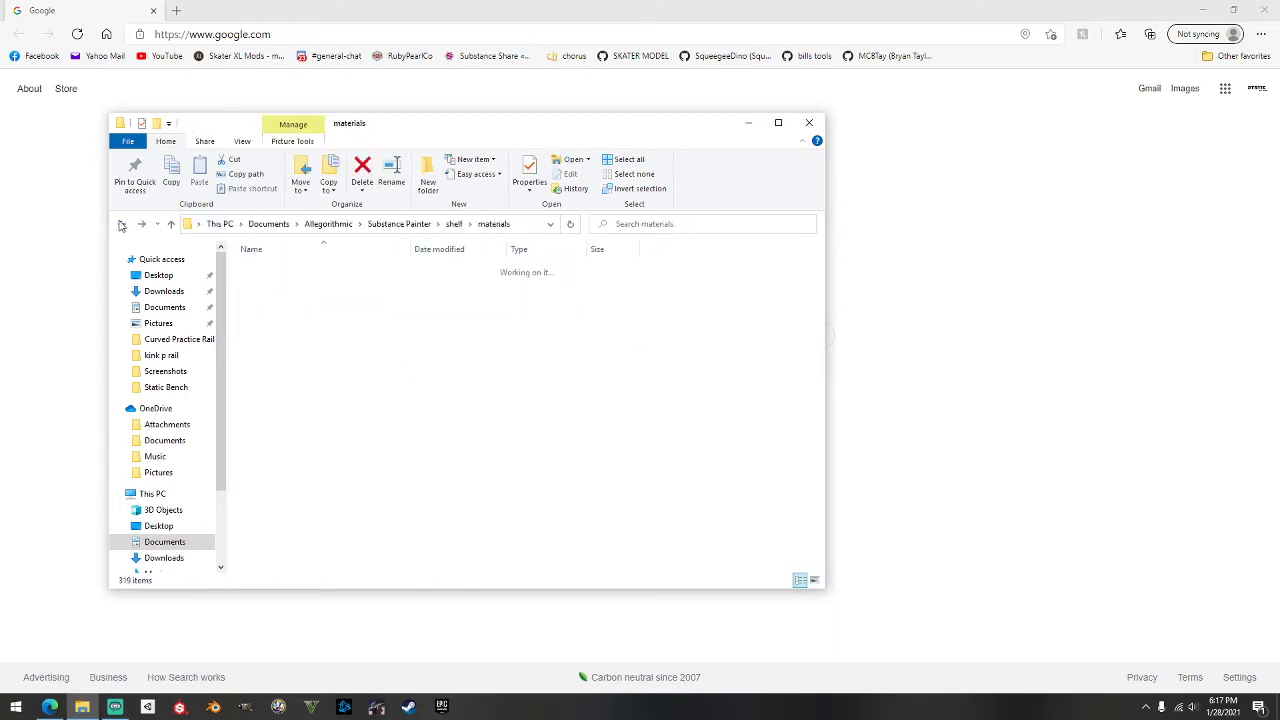
pyautogui.scroll(15, 400, 320)
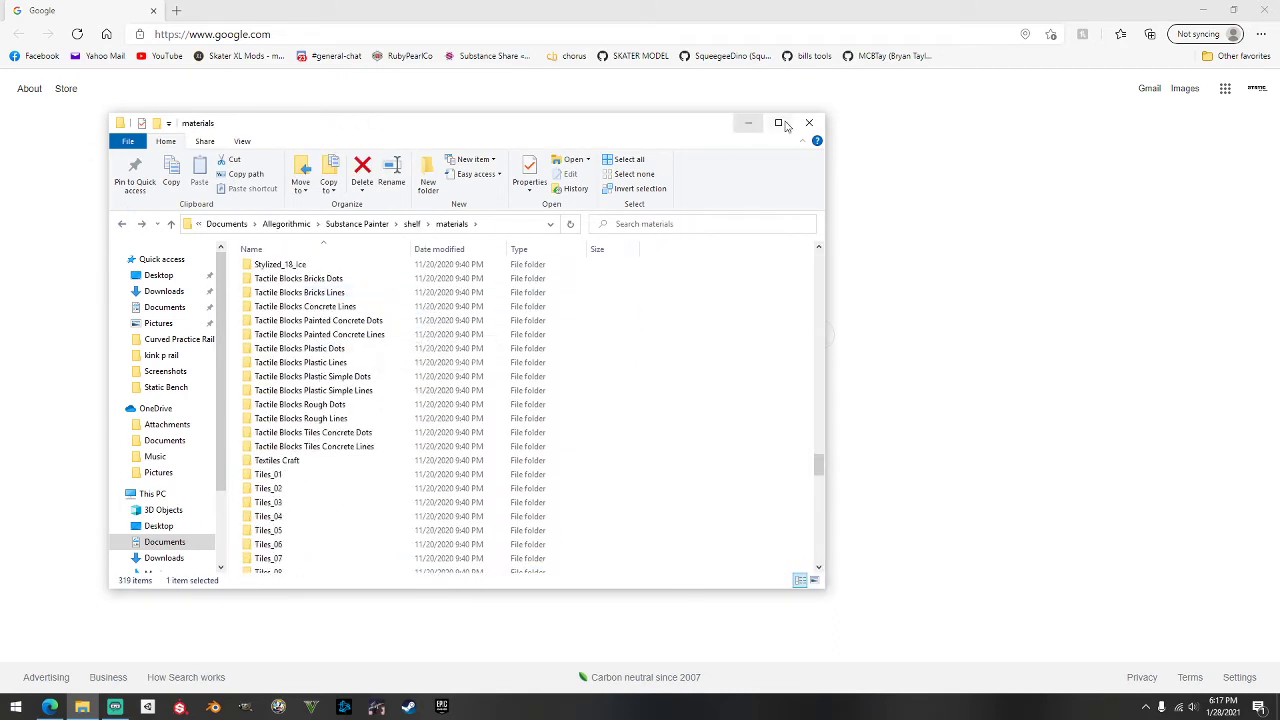
pyautogui.click(807, 124)
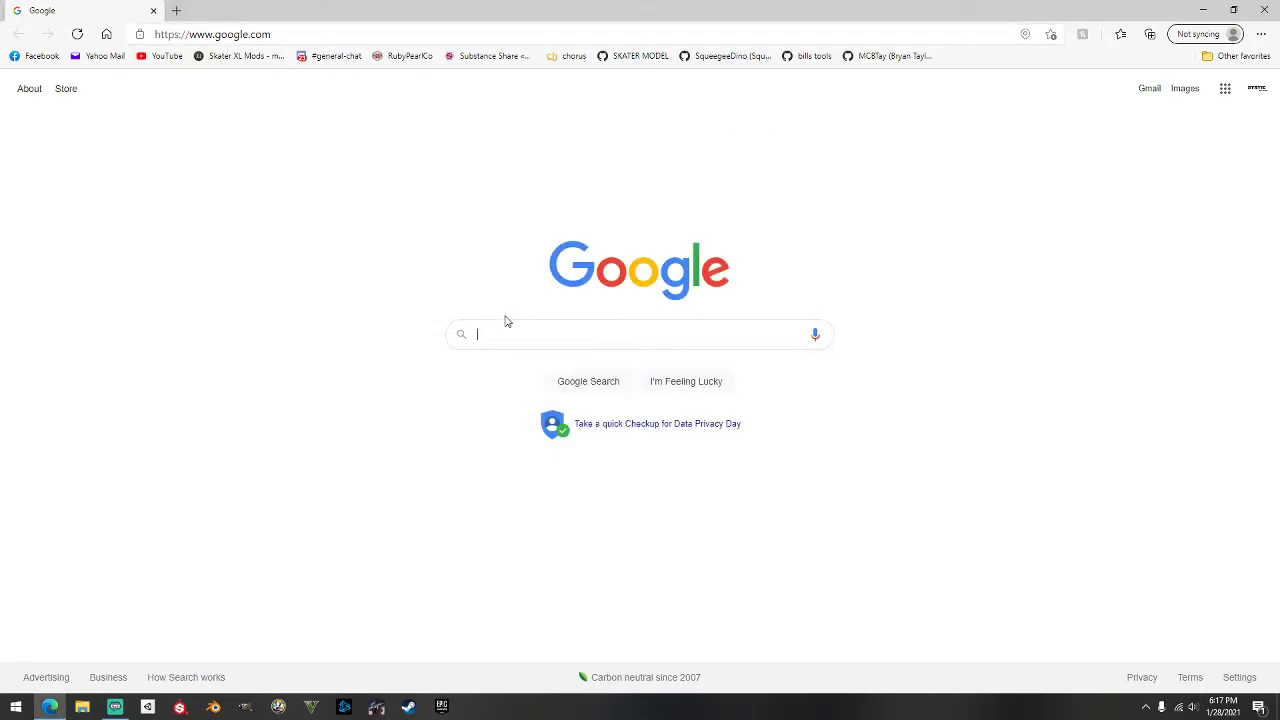
# Step: Browse the Fabric materials on the bookmarked Substance Share site and close the browser
pyautogui.click(492, 57)
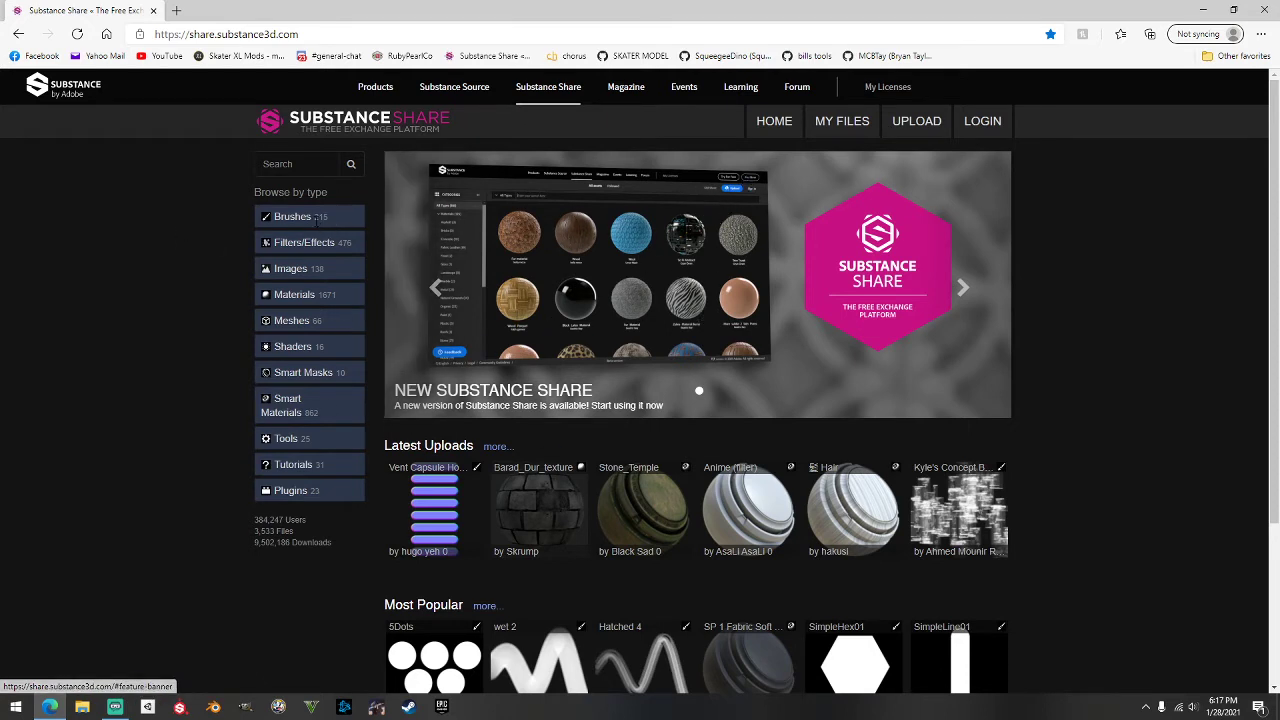
pyautogui.click(292, 294)
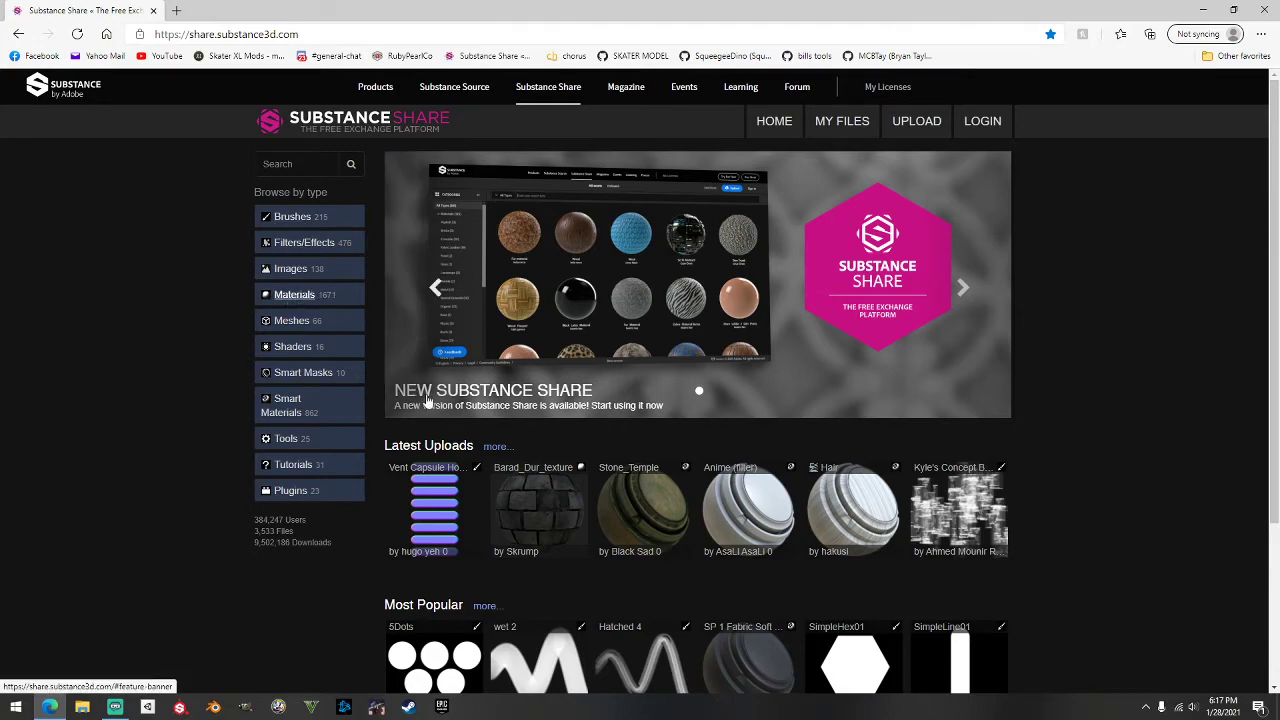
pyautogui.scroll(-3, 846, 548)
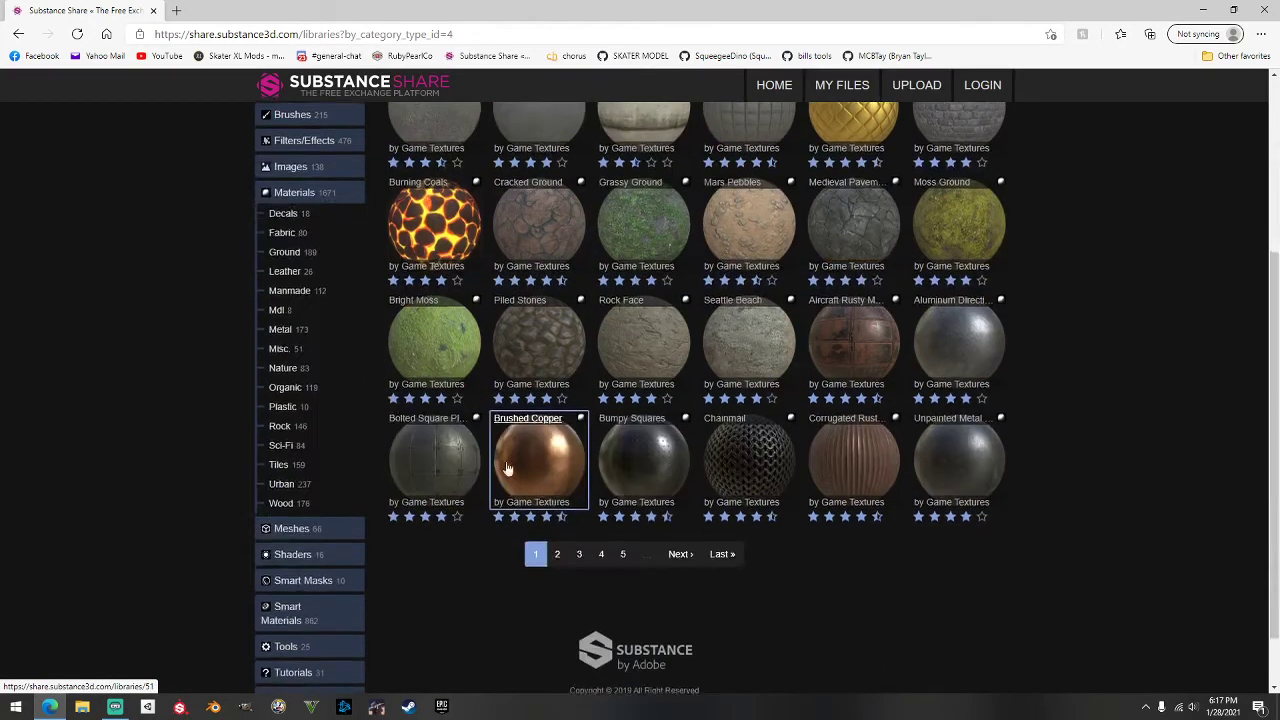
pyautogui.click(282, 232)
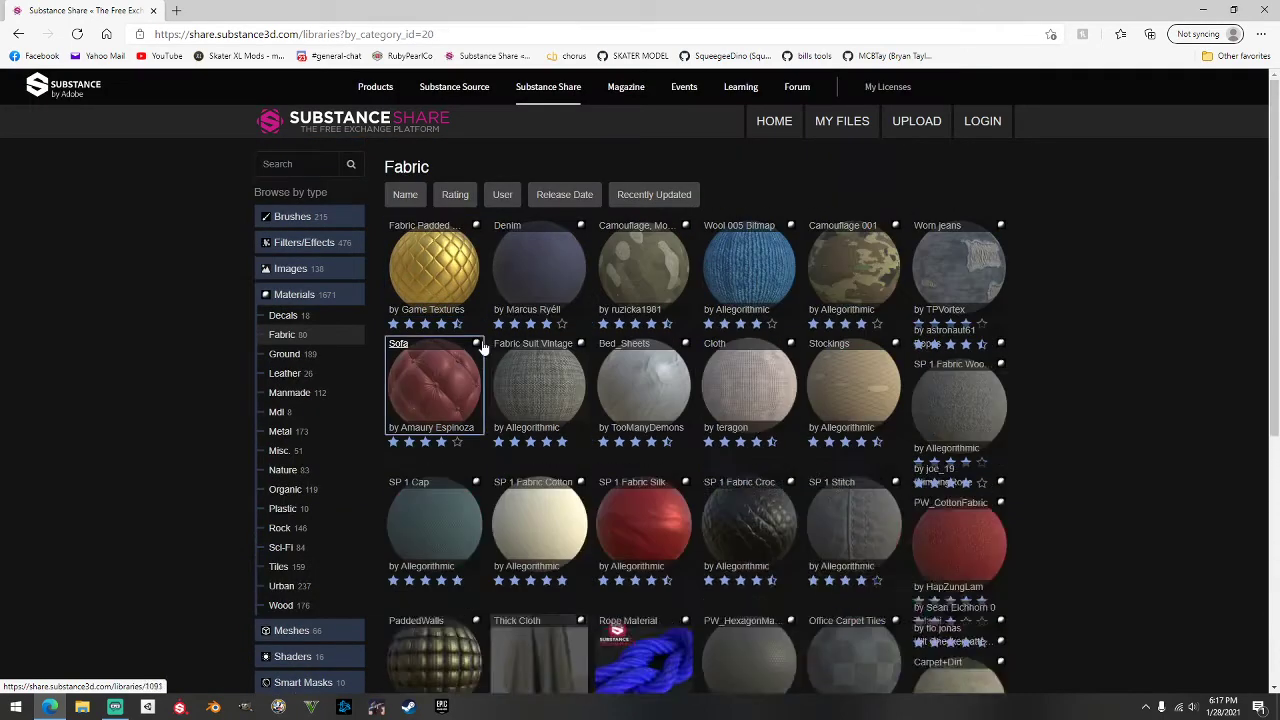
pyautogui.scroll(-3, 877, 395)
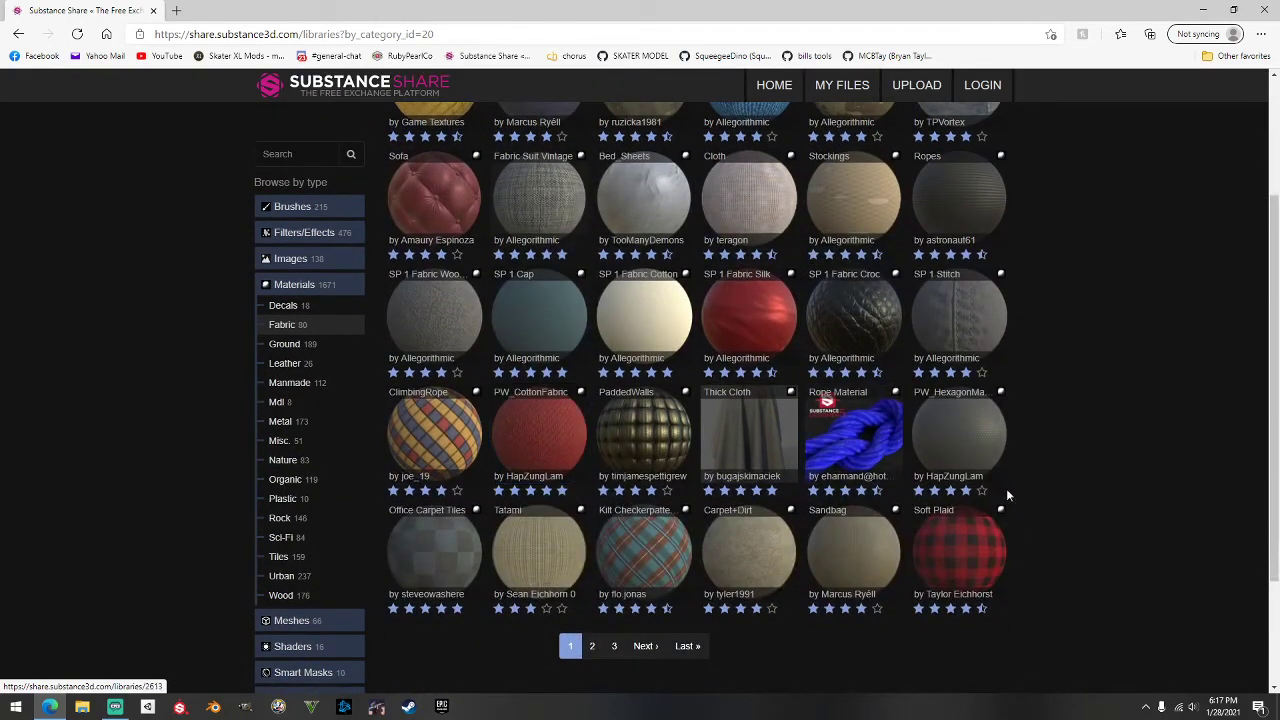
pyautogui.scroll(-2, 507, 531)
pyautogui.scroll(5, 526, 477)
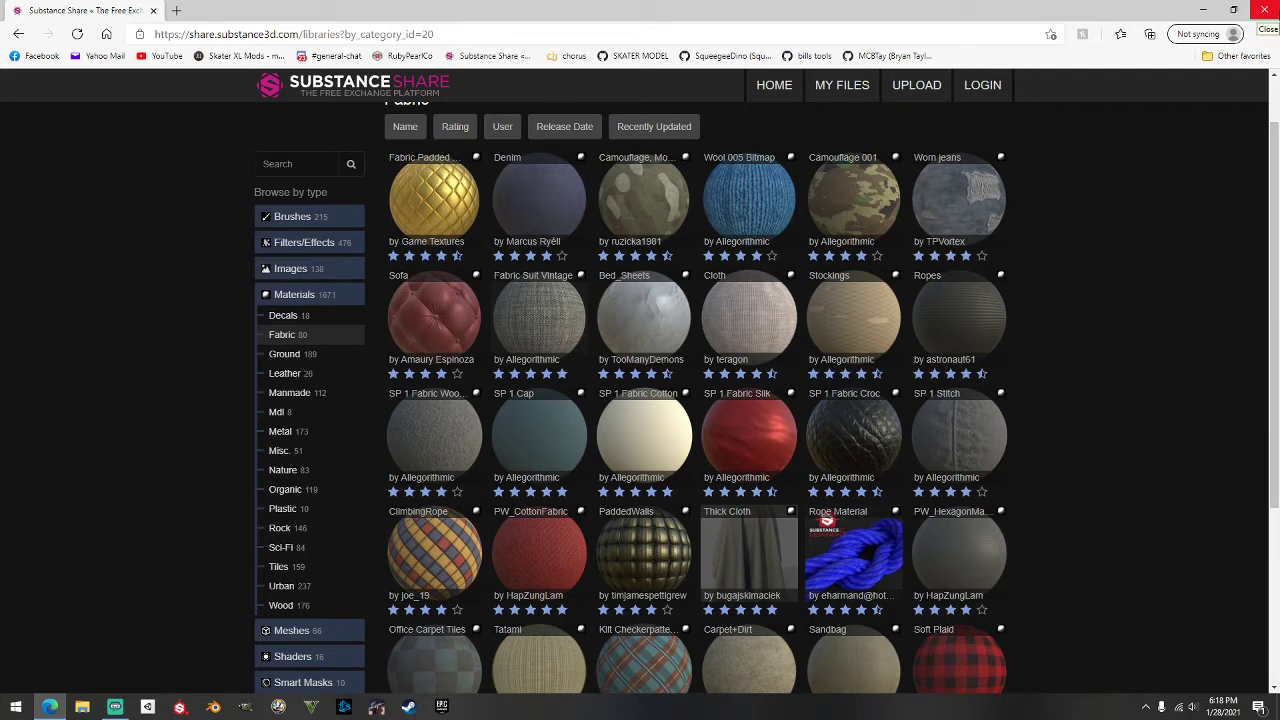
pyautogui.click(1265, 10)
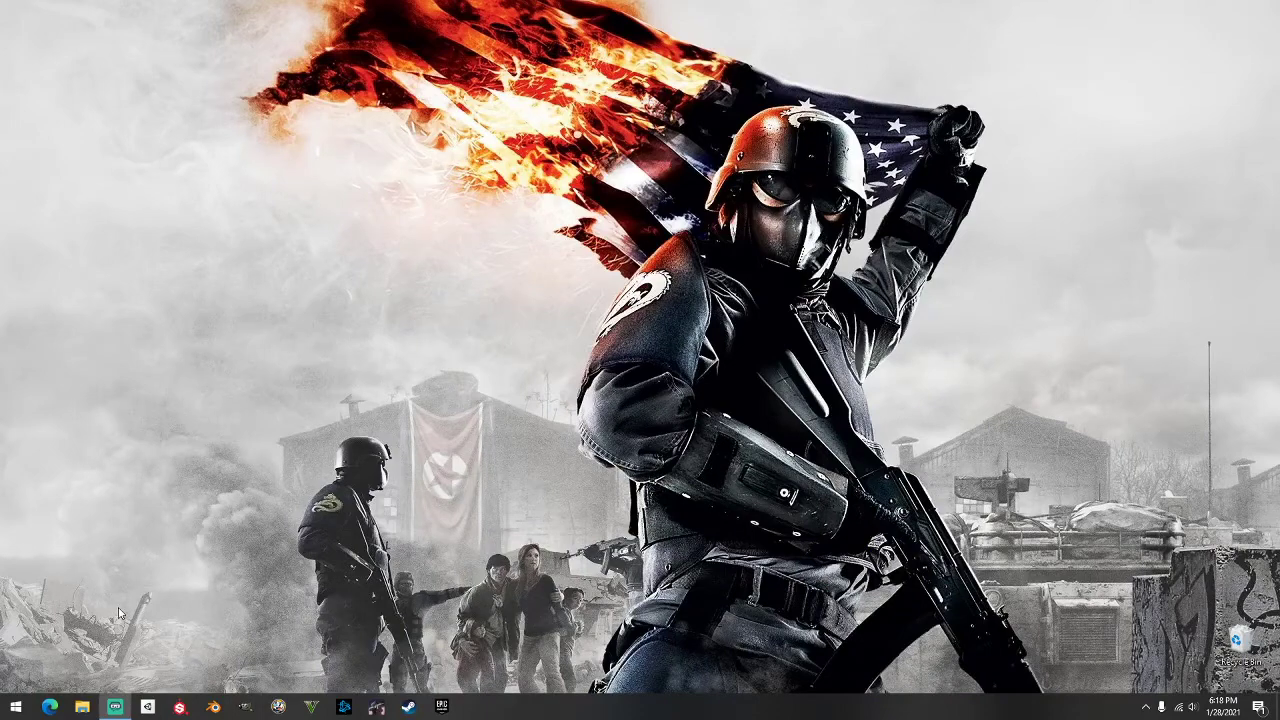
# Step: Launch Blender and delete the default camera, cube and light from the scene
pyautogui.click(213, 707)
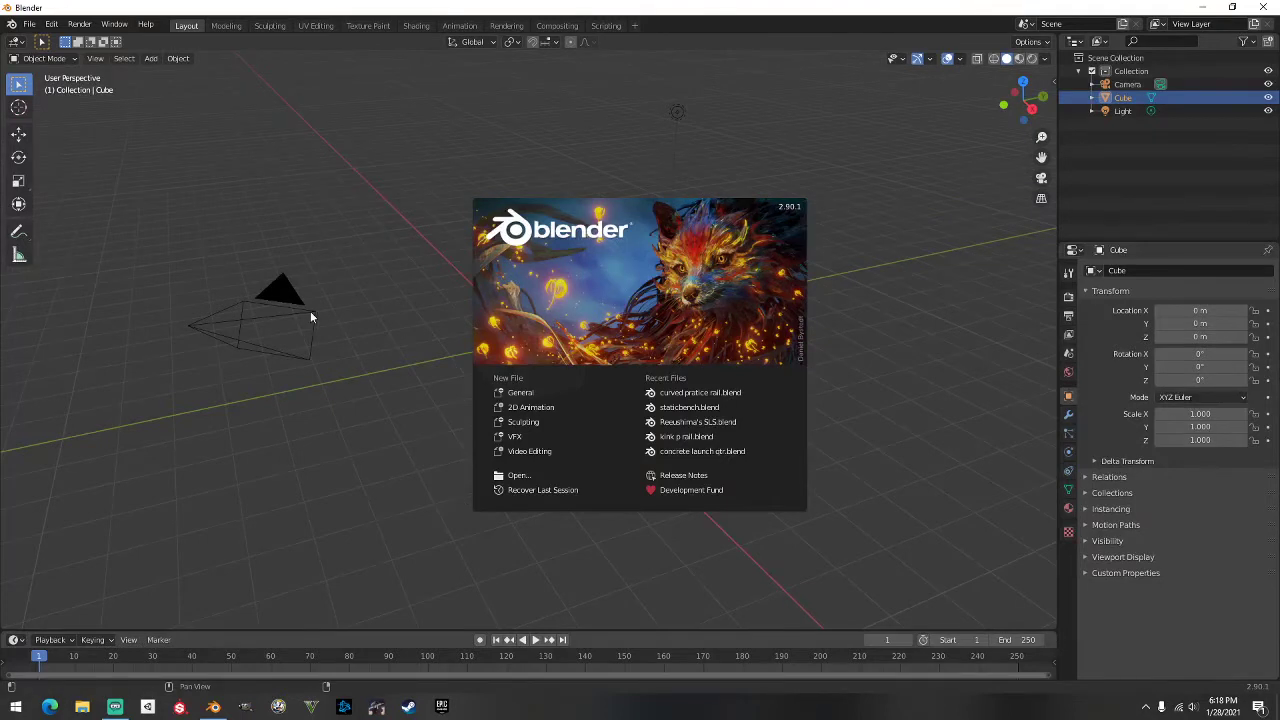
pyautogui.click(362, 325)
pyautogui.moveTo(171, 195); pyautogui.dragTo(814, 426)
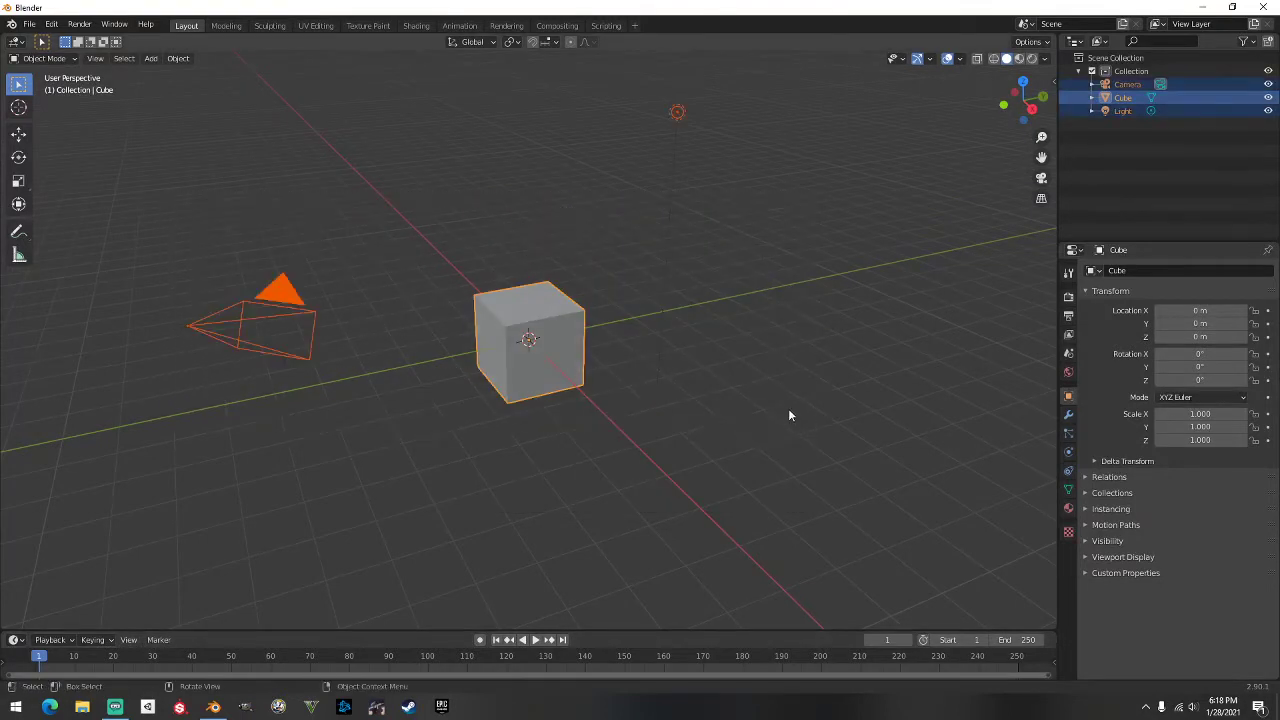
pyautogui.press('Delete')
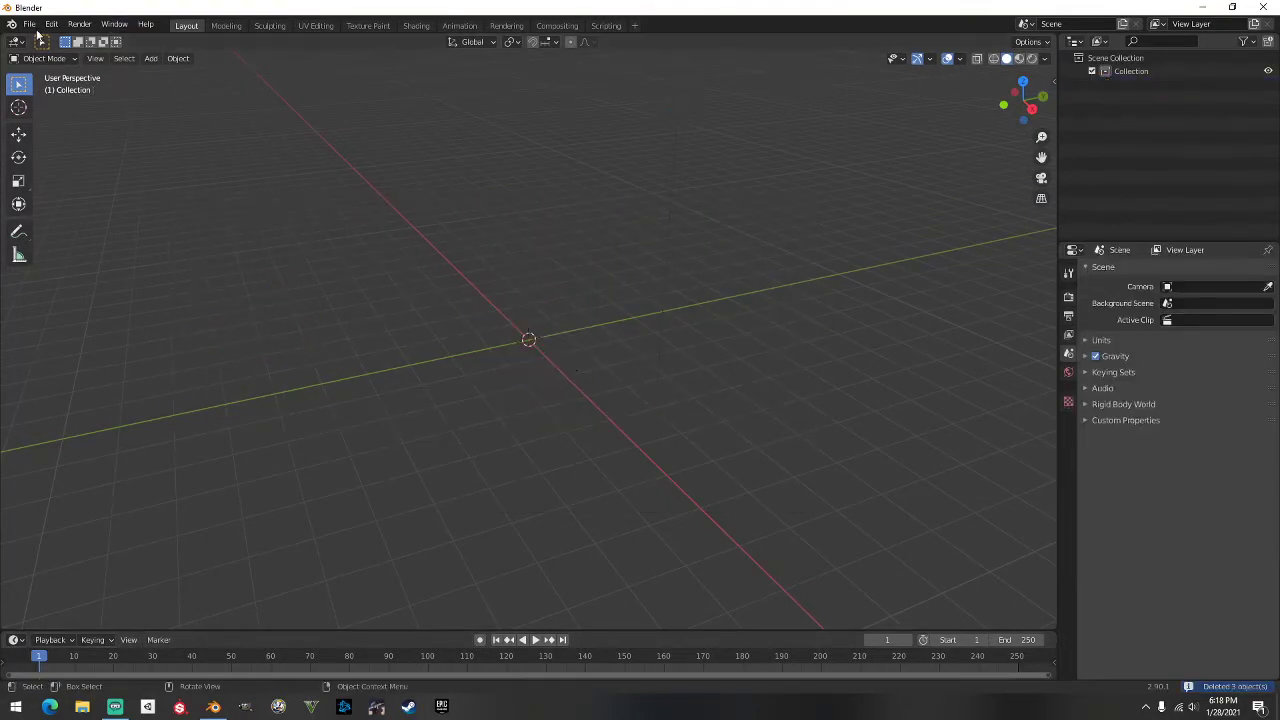
pyautogui.click(29, 24)
pyautogui.moveTo(121, 221)
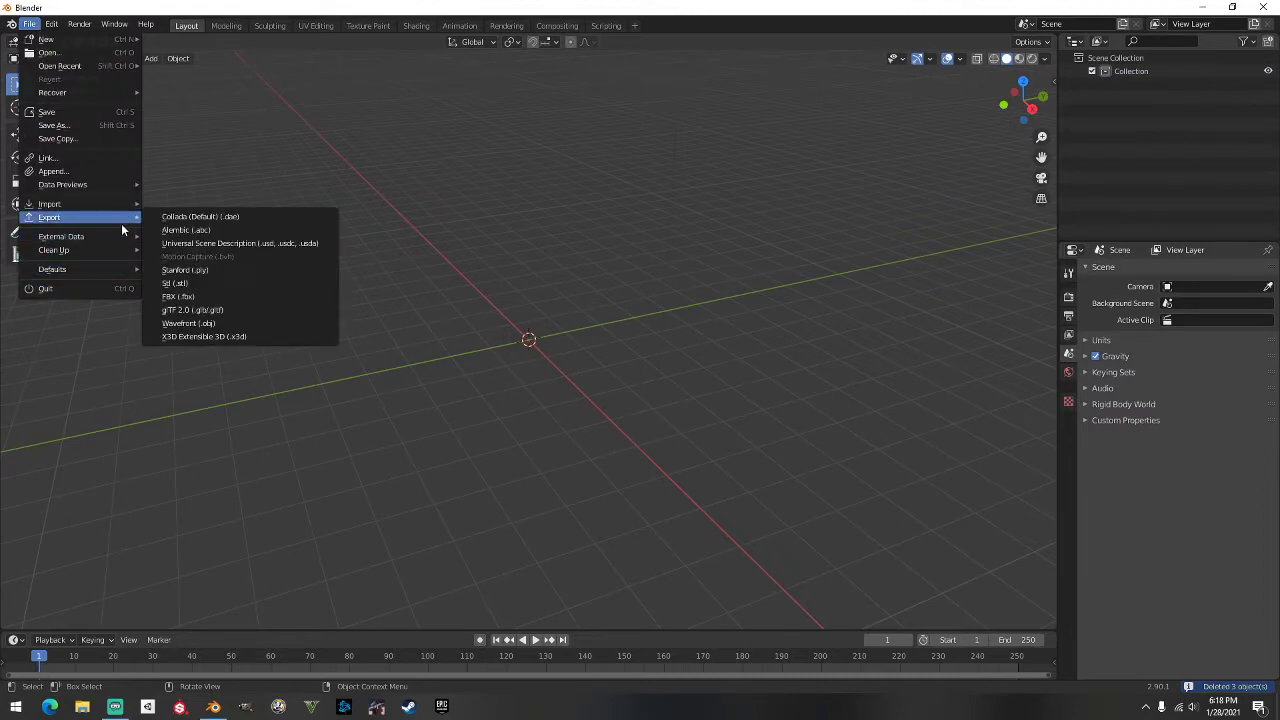
pyautogui.click(189, 298)
pyautogui.click(382, 205)
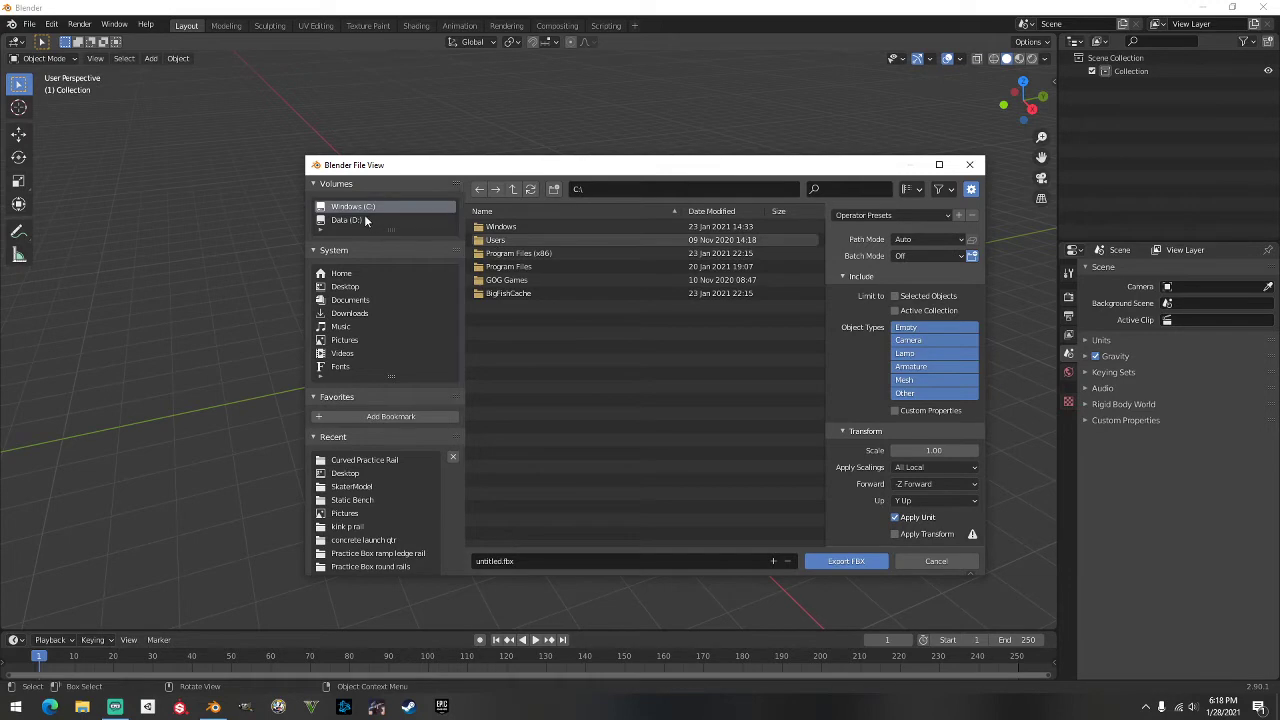
pyautogui.click(931, 561)
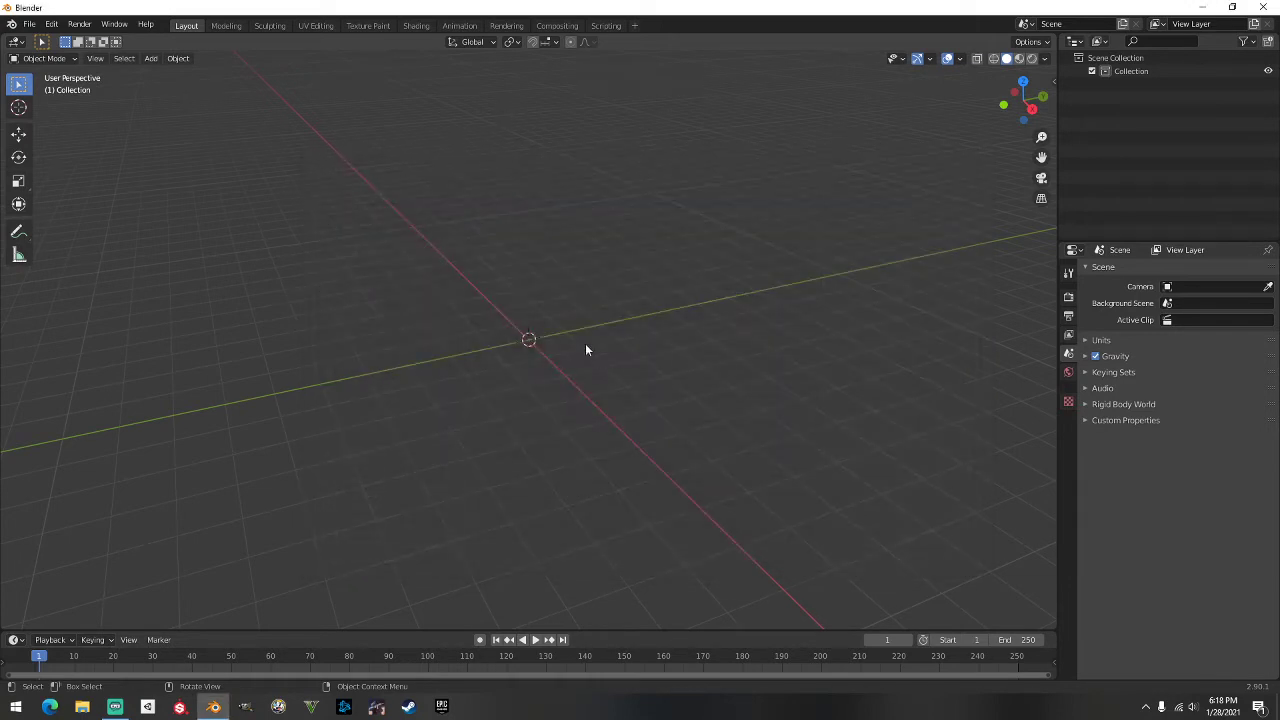
# Step: Add a plane mesh at the origin and scale it up uniformly to about 3.42 as the ground
pyautogui.moveTo(671, 307)
pyautogui.mouseDown(button='middle')
pyautogui.moveTo(646, 309)
pyautogui.moveTo(663, 303)
pyautogui.mouseUp(button='middle')
pyautogui.hotkey('shift', 'a')
pyautogui.moveTo(541, 287)
pyautogui.click(594, 288)
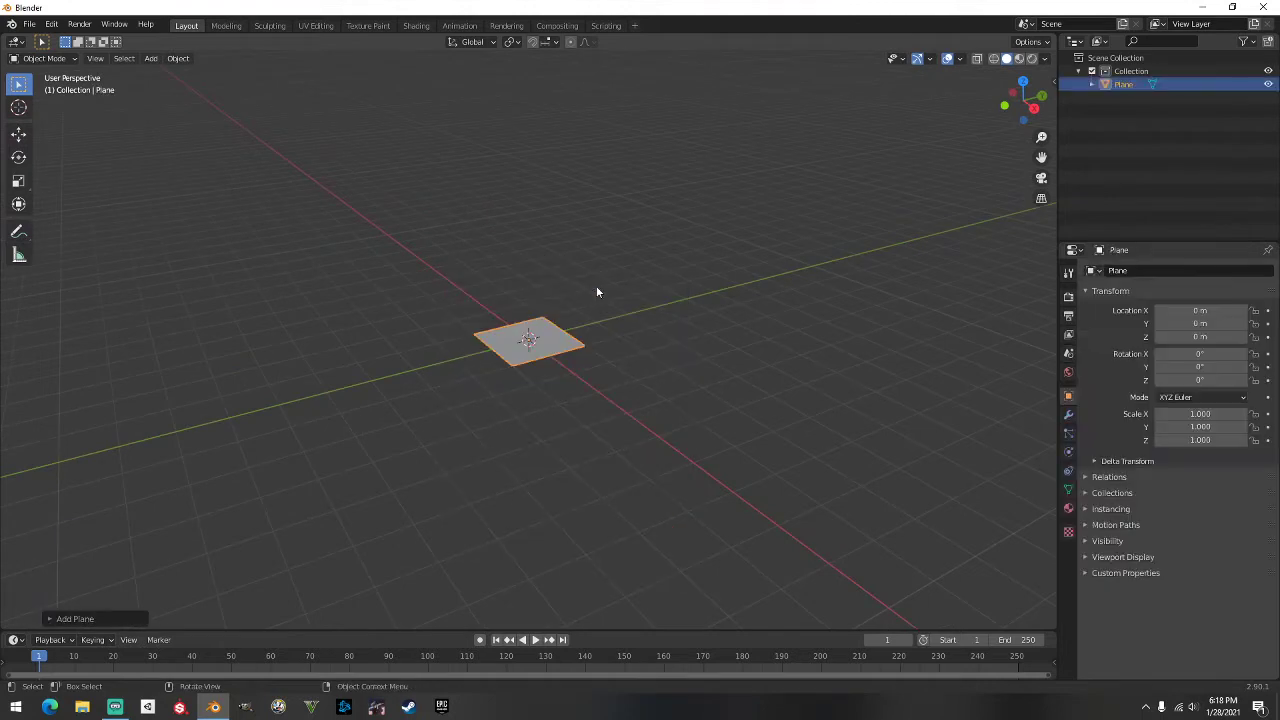
pyautogui.press('s')
pyautogui.click(651, 323)
pyautogui.scroll(3, 640, 318)
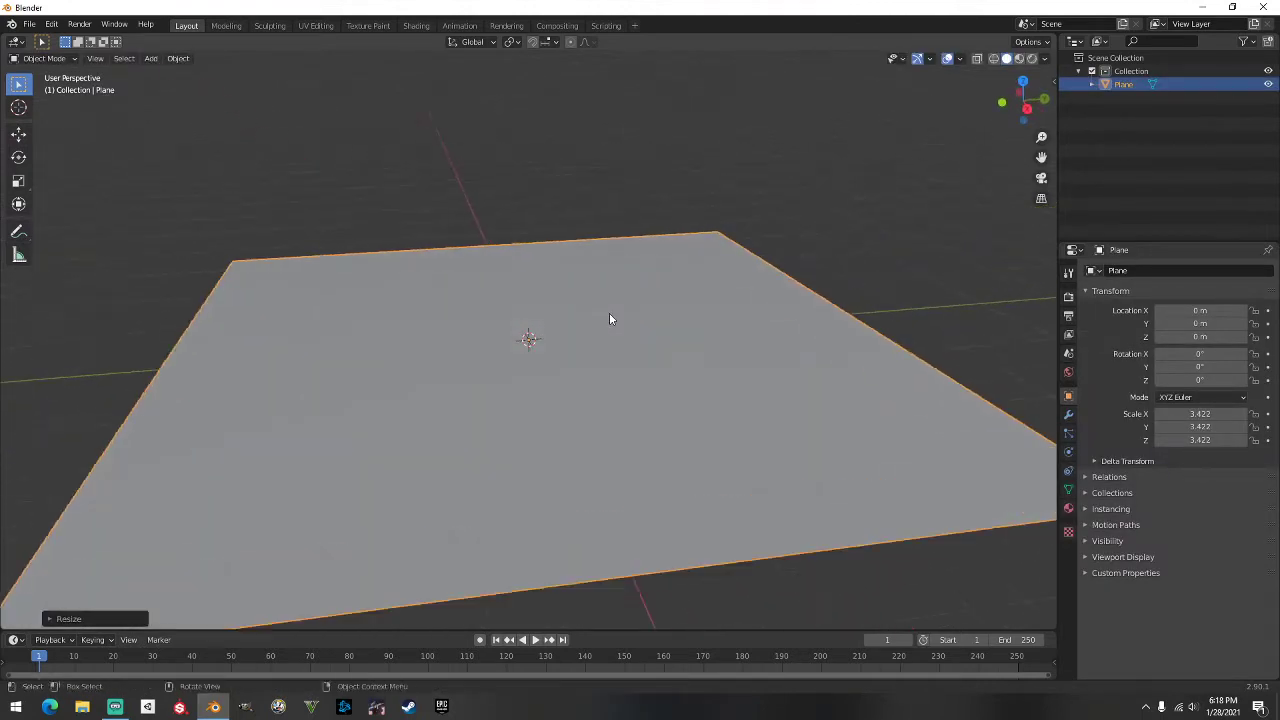
# Step: Deselect the large ground plane and add a second plane mesh at the origin
pyautogui.click(866, 233)
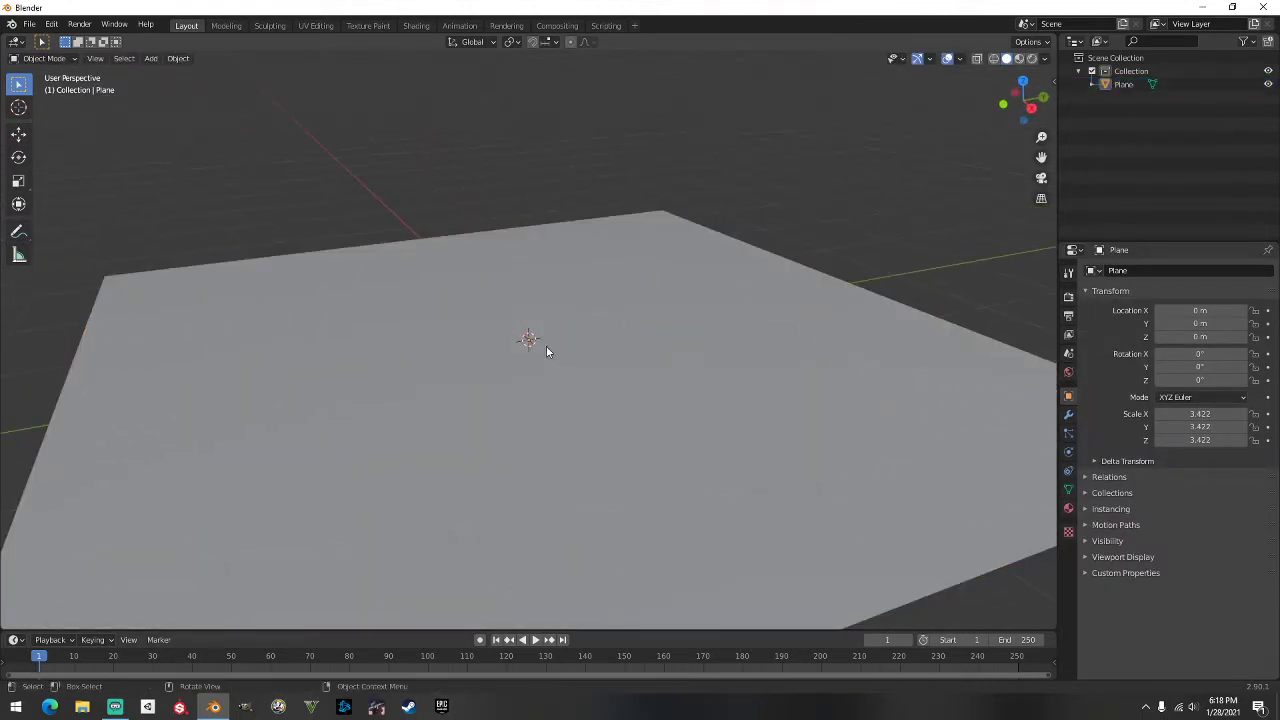
pyautogui.hotkey('shift', 'a')
pyautogui.moveTo(540, 343)
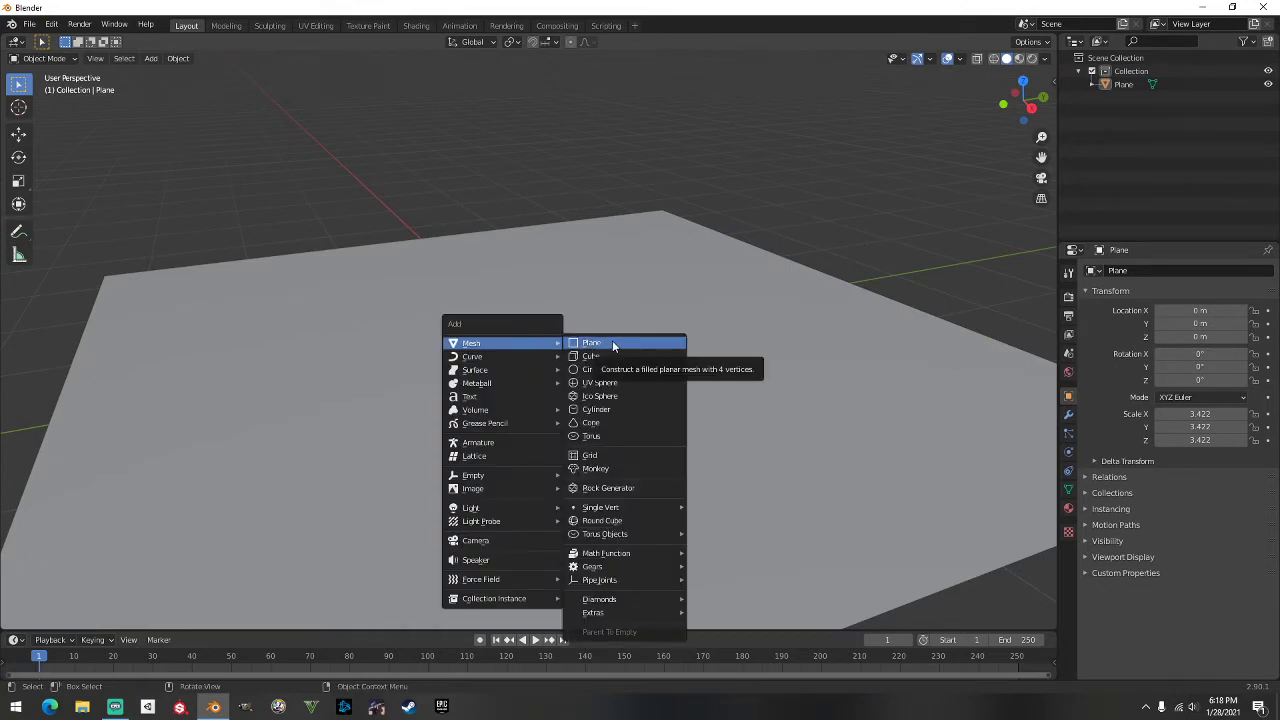
pyautogui.click(613, 345)
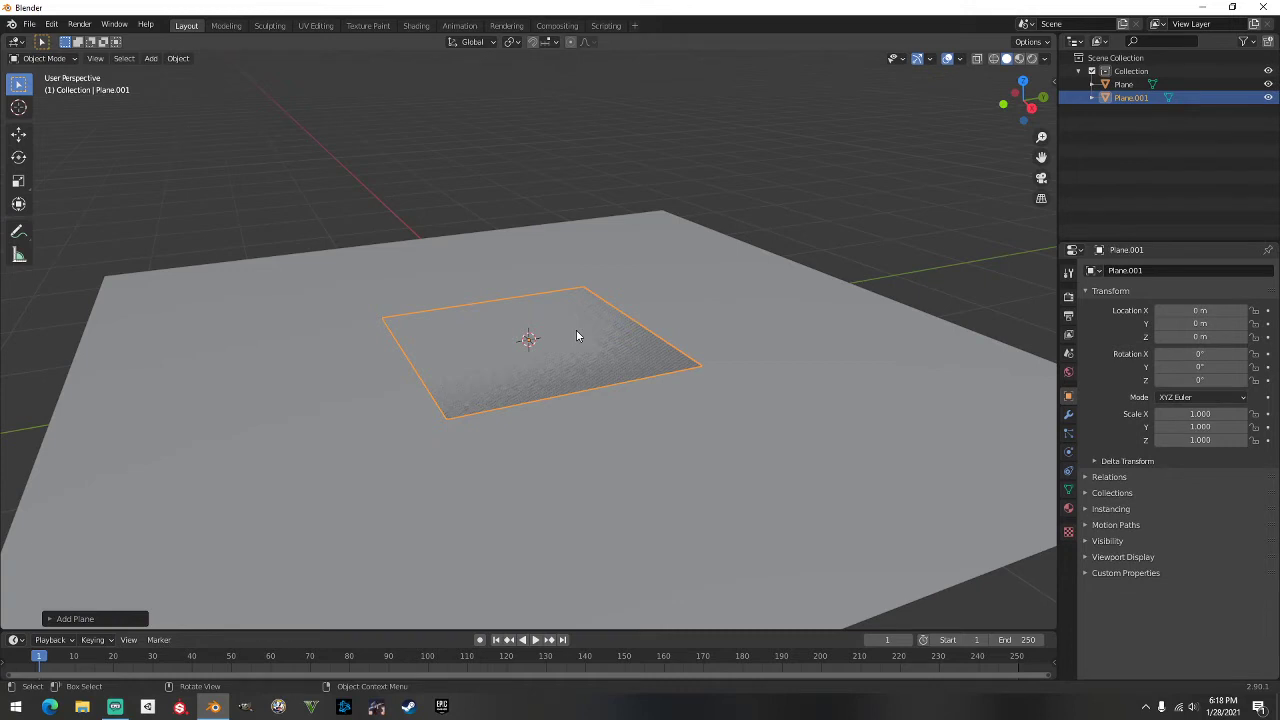
# Step: Rotate the second plane 90° about the Y axis so it stands upright
pyautogui.press('r')
pyautogui.press('y')
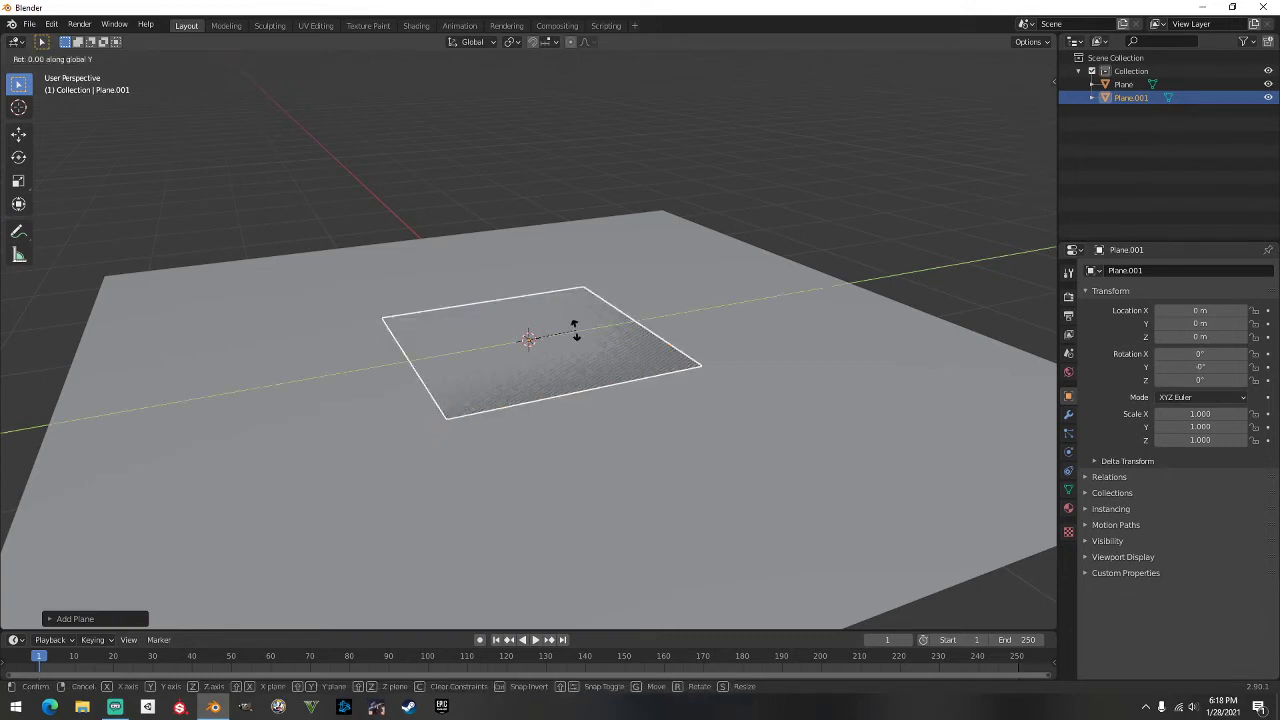
pyautogui.write('x')
pyautogui.write('90')
pyautogui.press('BackSpace')
pyautogui.press('BackSpace')
pyautogui.write('y90')
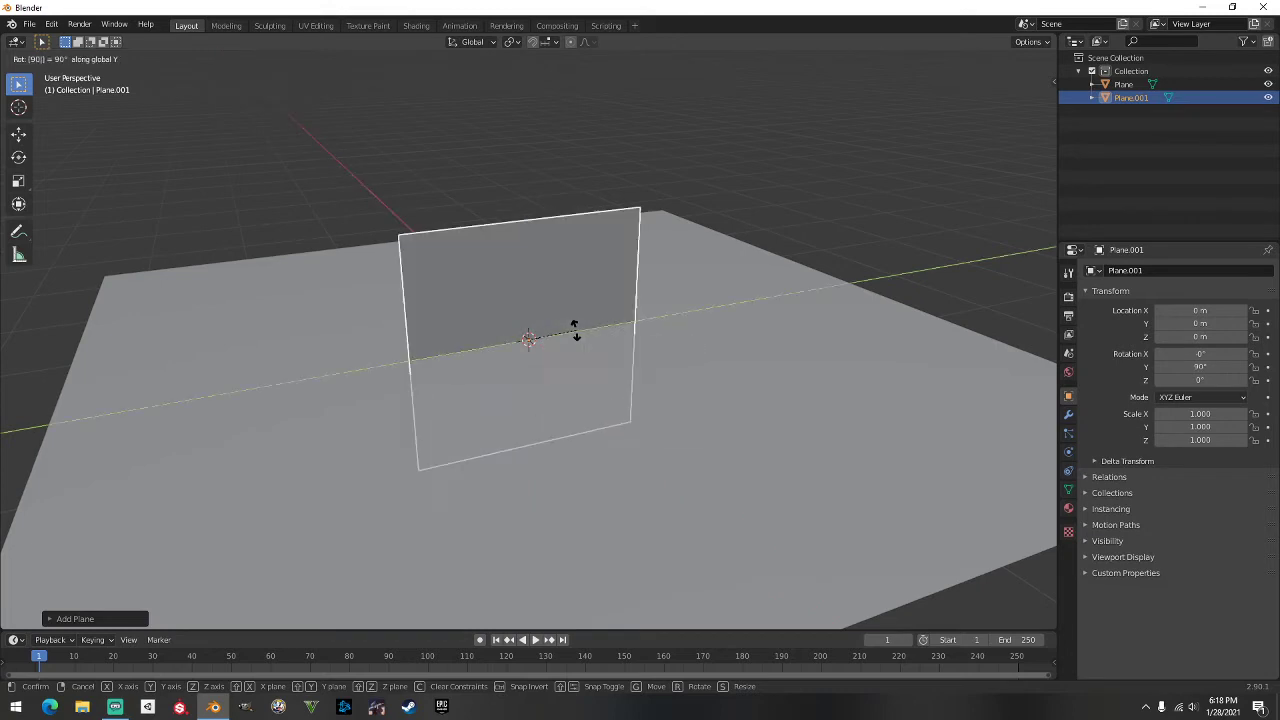
pyautogui.press('Return')
# Step: Edit the upright plane and move one vertical side edge outward along Y to lengthen it
pyautogui.moveTo(592, 347); pyautogui.dragTo(366, 314, button='middle')
pyautogui.press('Tab')
pyautogui.click(349, 259)
pyautogui.press('g')
pyautogui.press('y')
pyautogui.click(205, 320)
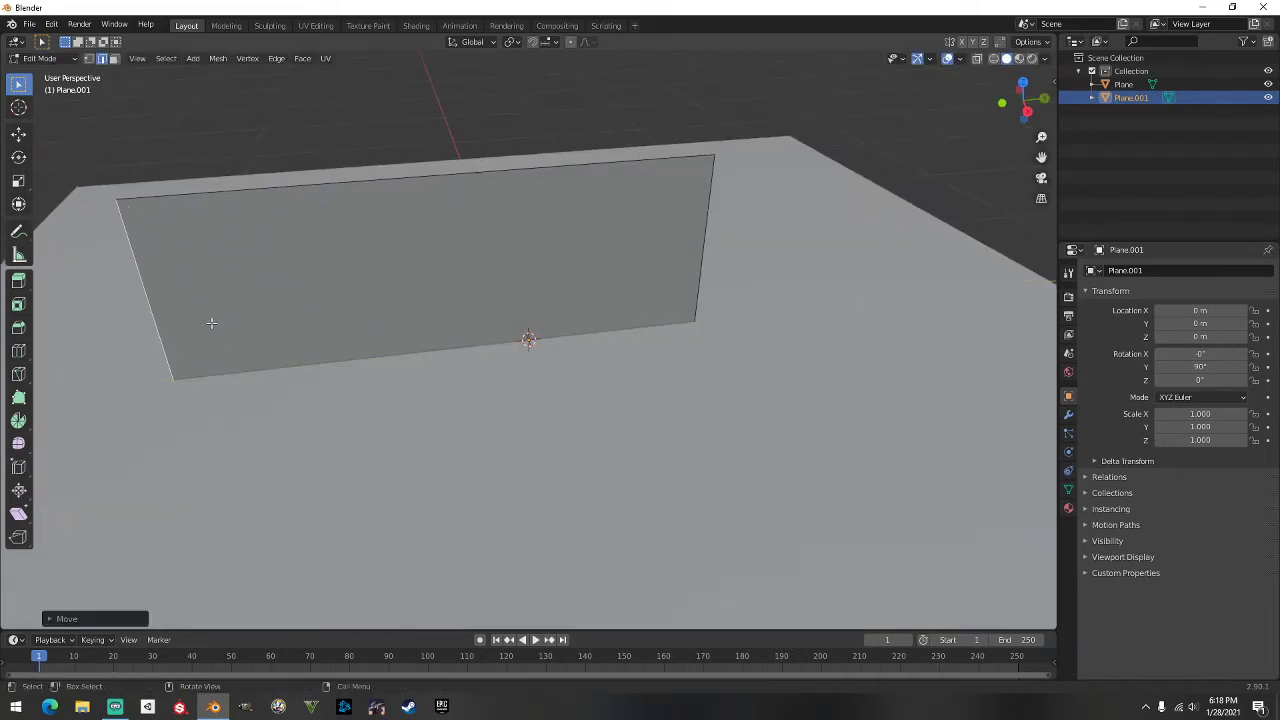
# Step: Delete the lower horizontal edge of the upright plane beneath the ground
pyautogui.moveTo(209, 323); pyautogui.dragTo(442, 394, button='middle')
pyautogui.press('g')
pyautogui.rightClick(447, 532)
pyautogui.rightClick(443, 396)
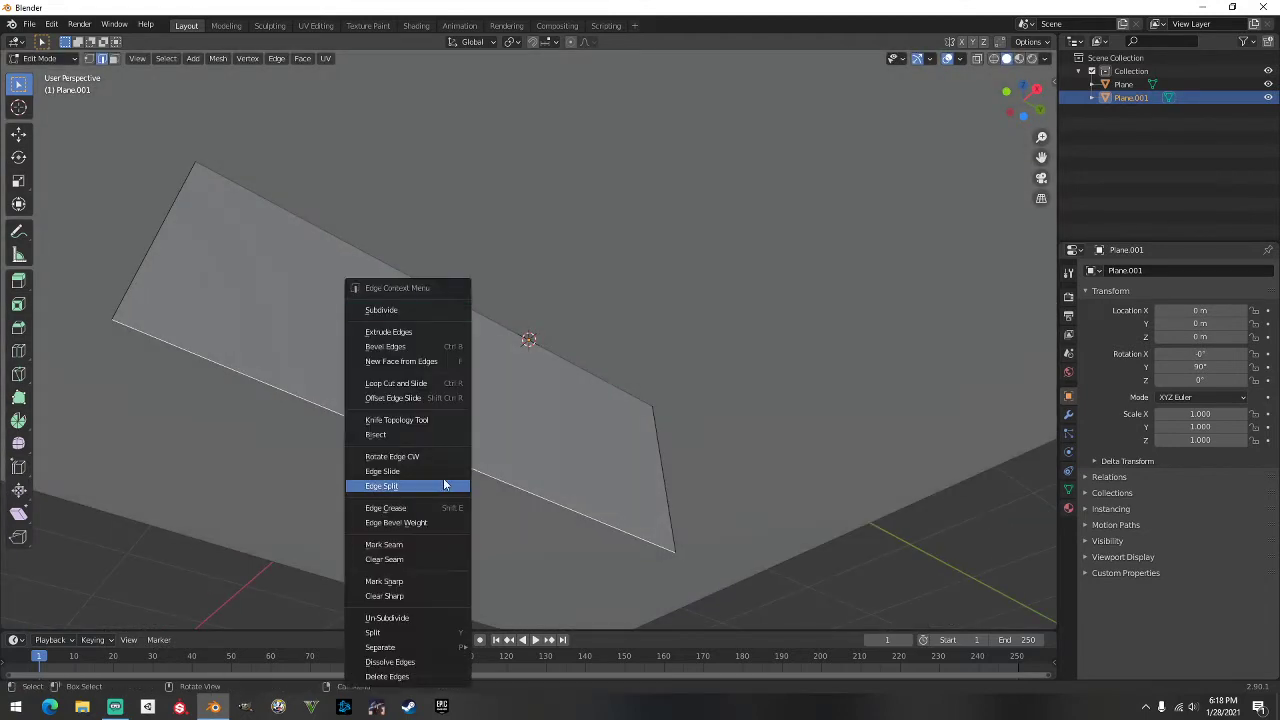
pyautogui.click(420, 676)
pyautogui.moveTo(420, 676); pyautogui.dragTo(453, 500, button='middle')
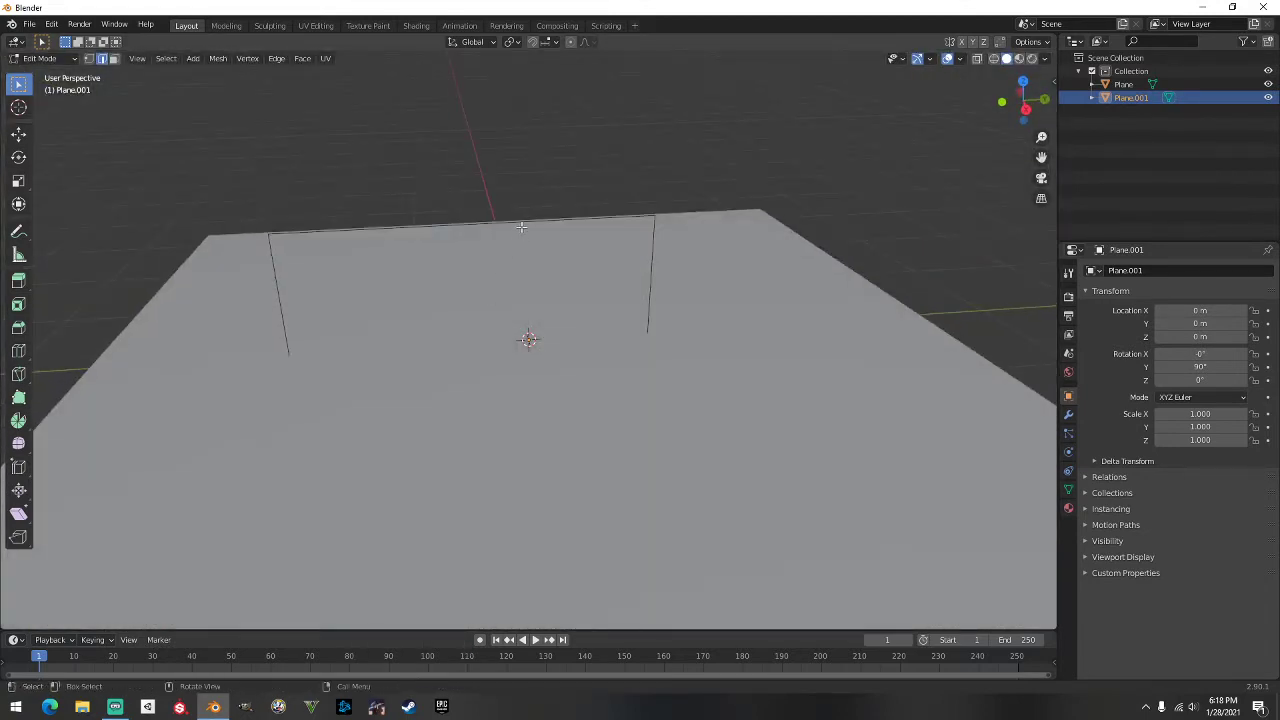
# Step: Set snapping to Vertex and move the upper horizontal edge 1 m down along Z to ground level
pyautogui.click(565, 221)
pyautogui.moveTo(565, 221); pyautogui.dragTo(588, 236, button='middle')
pyautogui.press('g')
pyautogui.press('z')
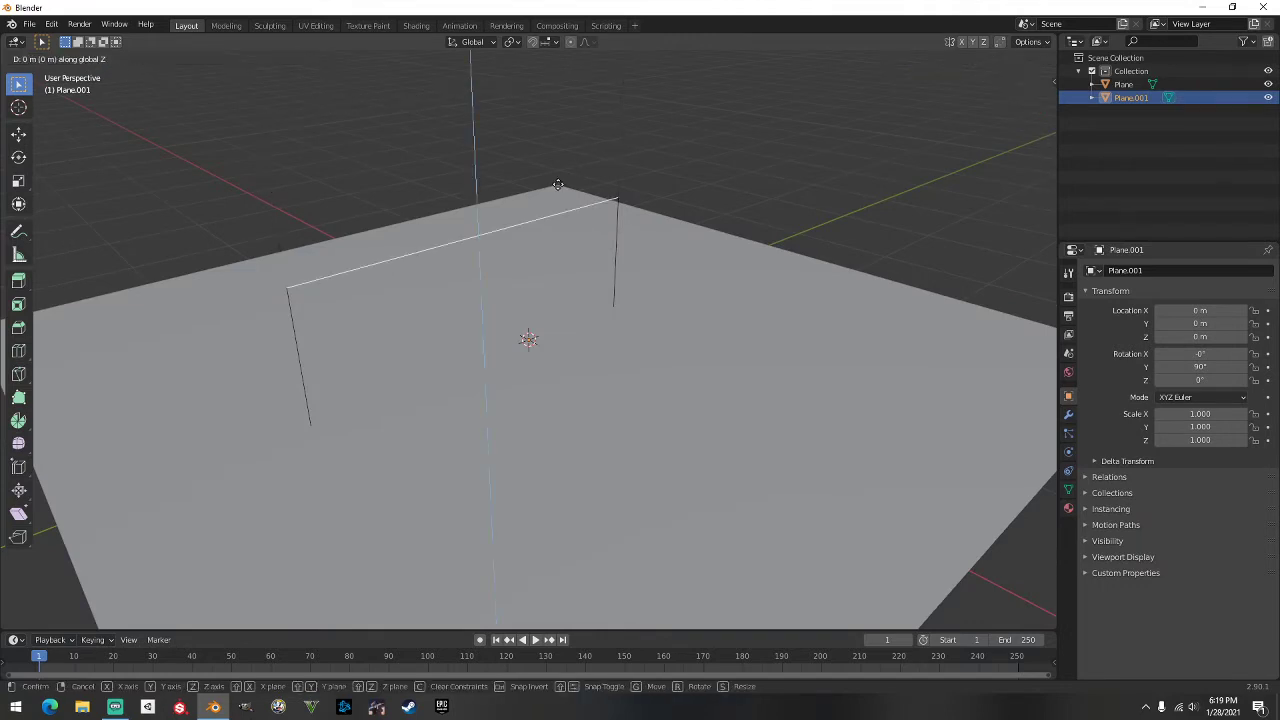
pyautogui.click(558, 185)
pyautogui.click(550, 43)
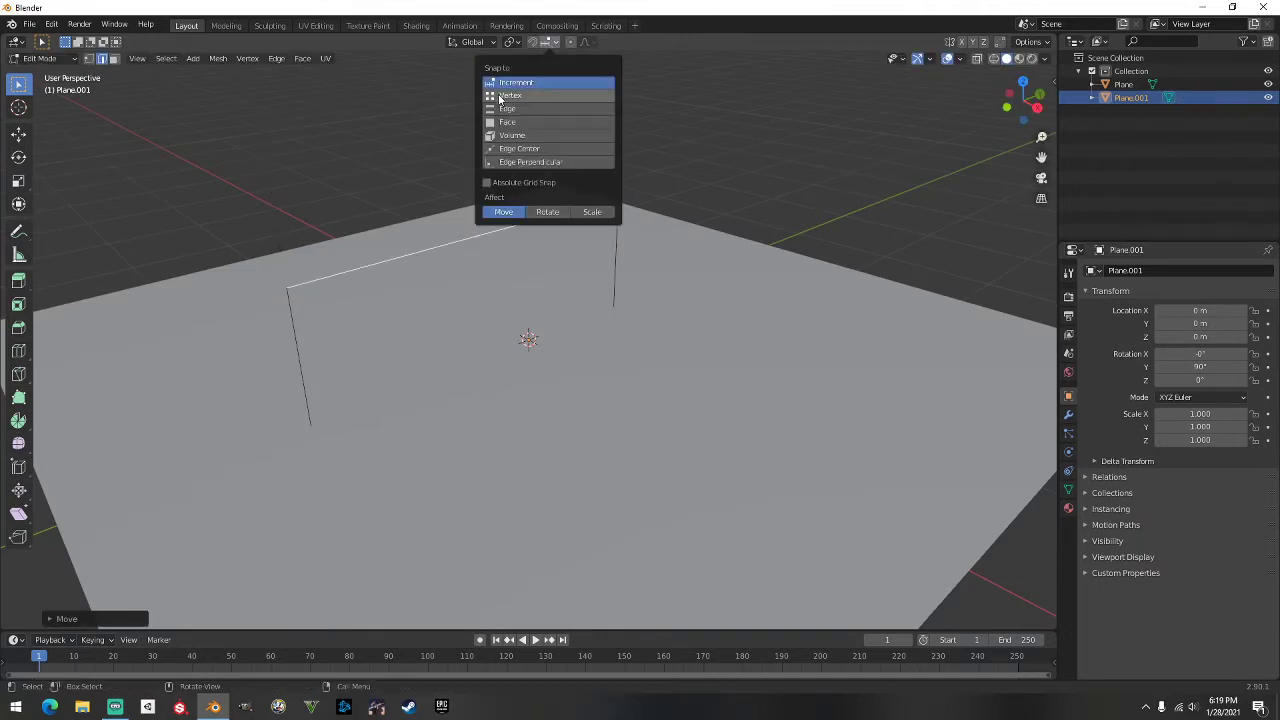
pyautogui.click(534, 96)
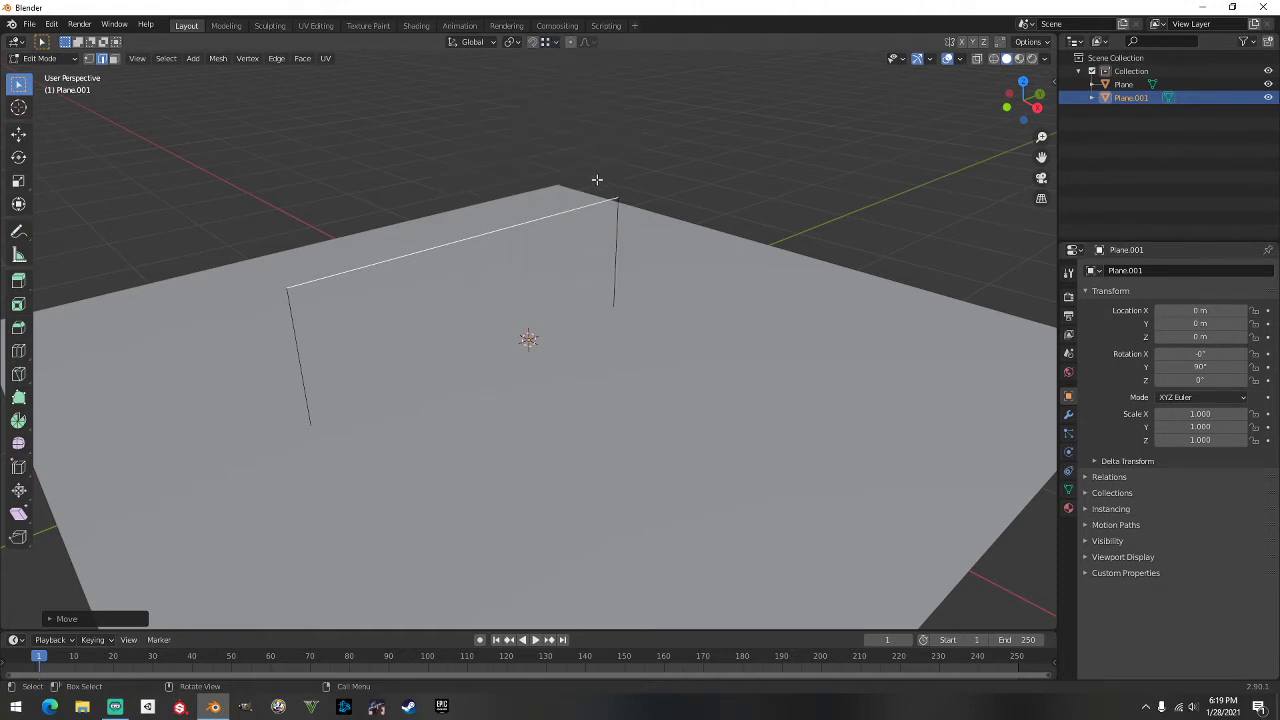
pyautogui.press('g')
pyautogui.press('z')
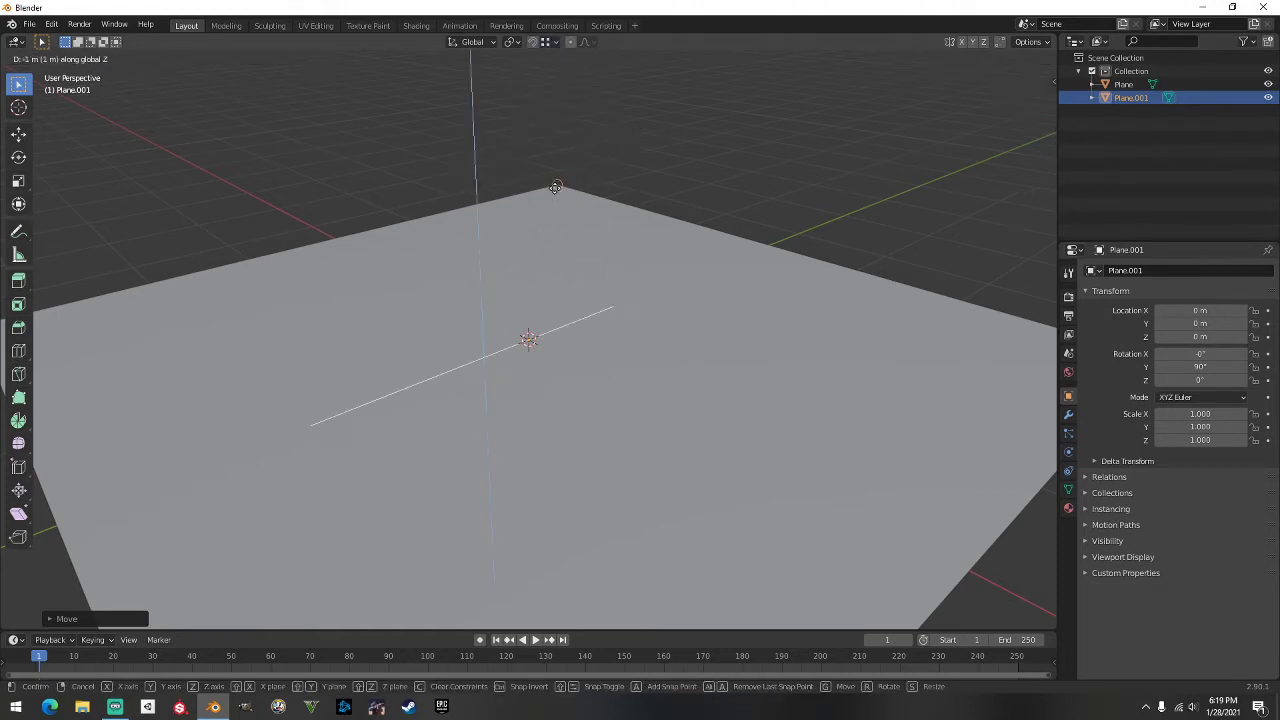
pyautogui.click(554, 185)
pyautogui.moveTo(554, 185); pyautogui.dragTo(686, 245, button='middle')
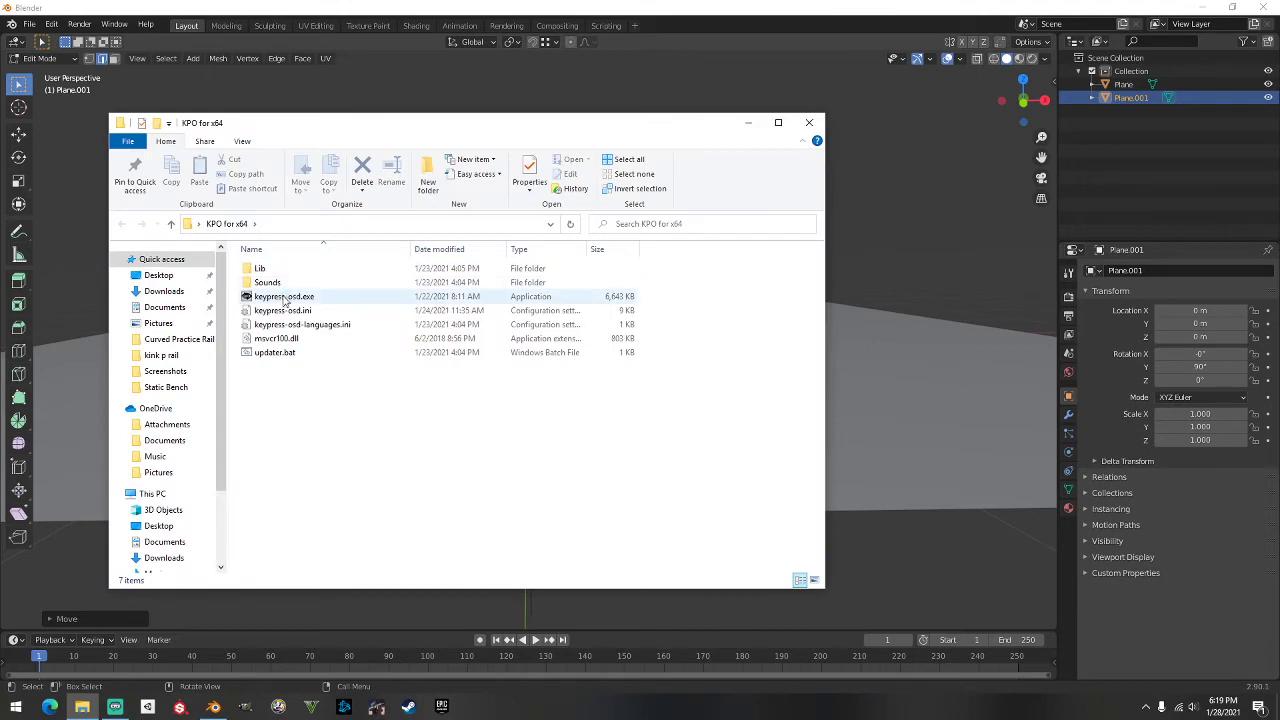
# Step: Launch keypress-osd.exe from the KPO for x64 folder and close the folder and welcome windows
pyautogui.doubleClick(285, 298)
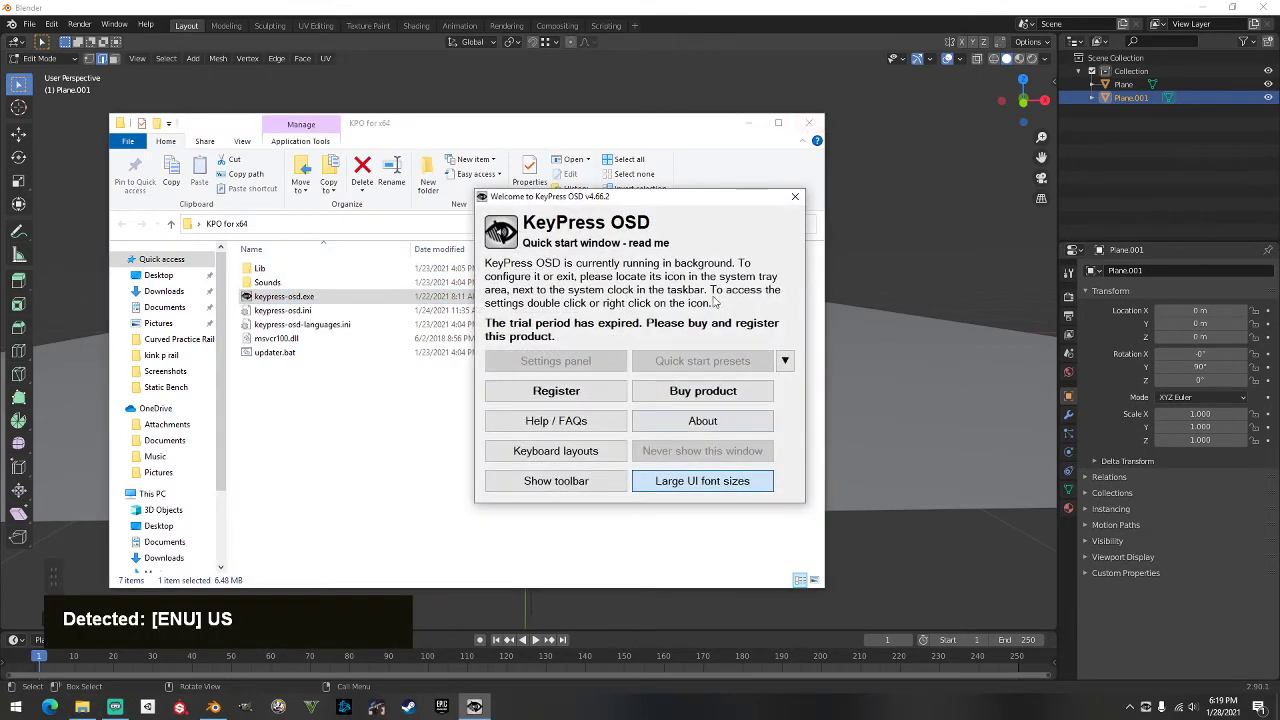
pyautogui.click(809, 122)
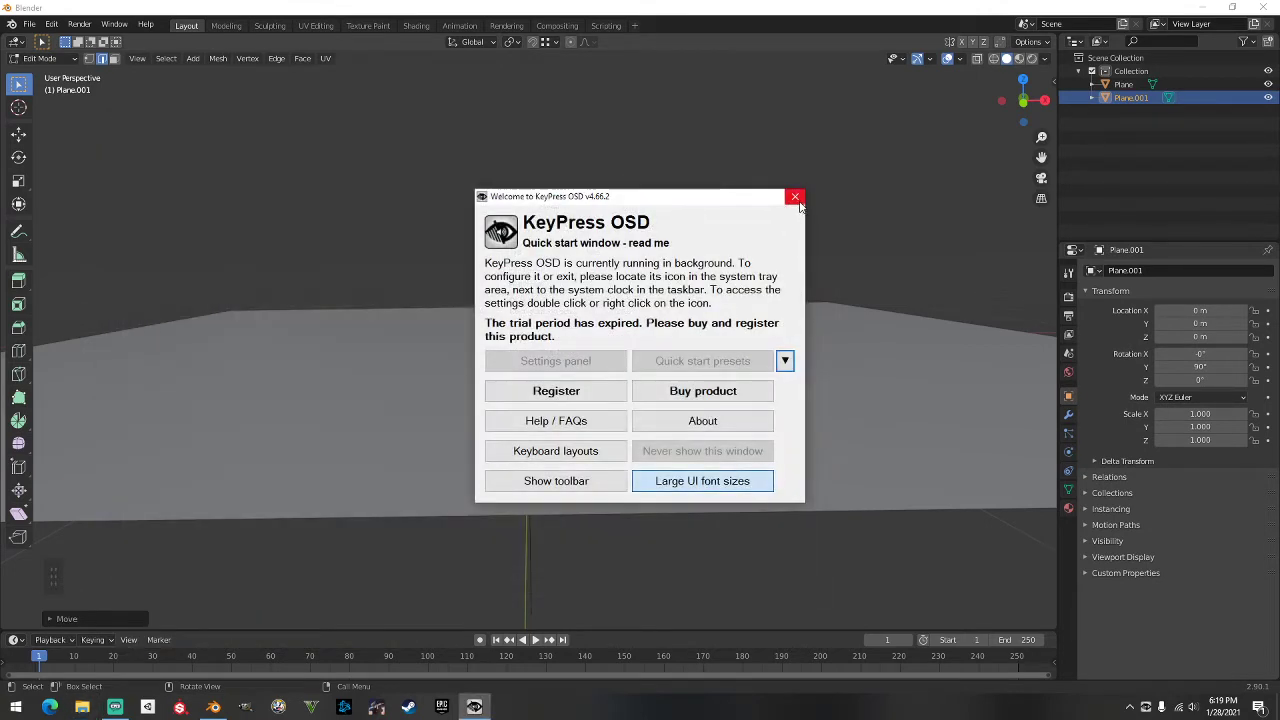
pyautogui.click(795, 198)
# Step: Leave mesh editing and scale the edited second plane along Y to a factor of about 0.773
pyautogui.scroll(2, 310, 495)
pyautogui.scroll(-2, 410, 492)
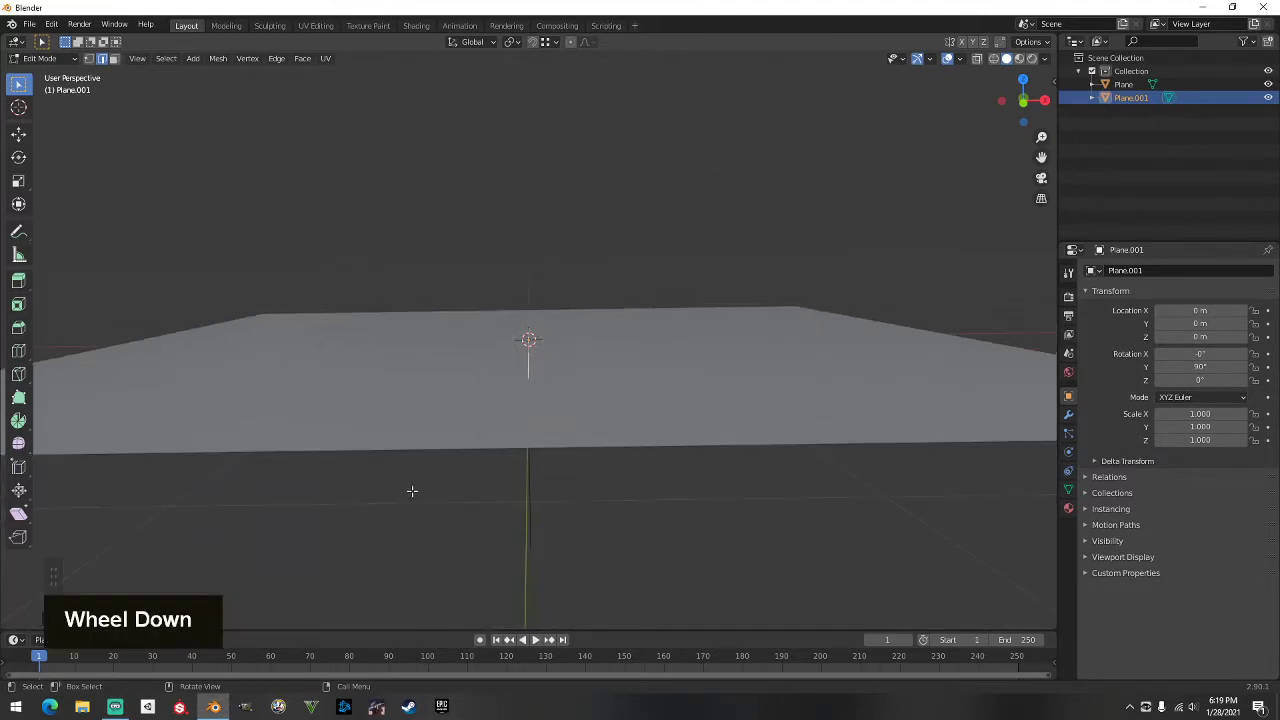
pyautogui.scroll(3, 560, 460)
pyautogui.moveTo(654, 405); pyautogui.dragTo(560, 434, button='middle')
pyautogui.scroll(-1, 545, 424)
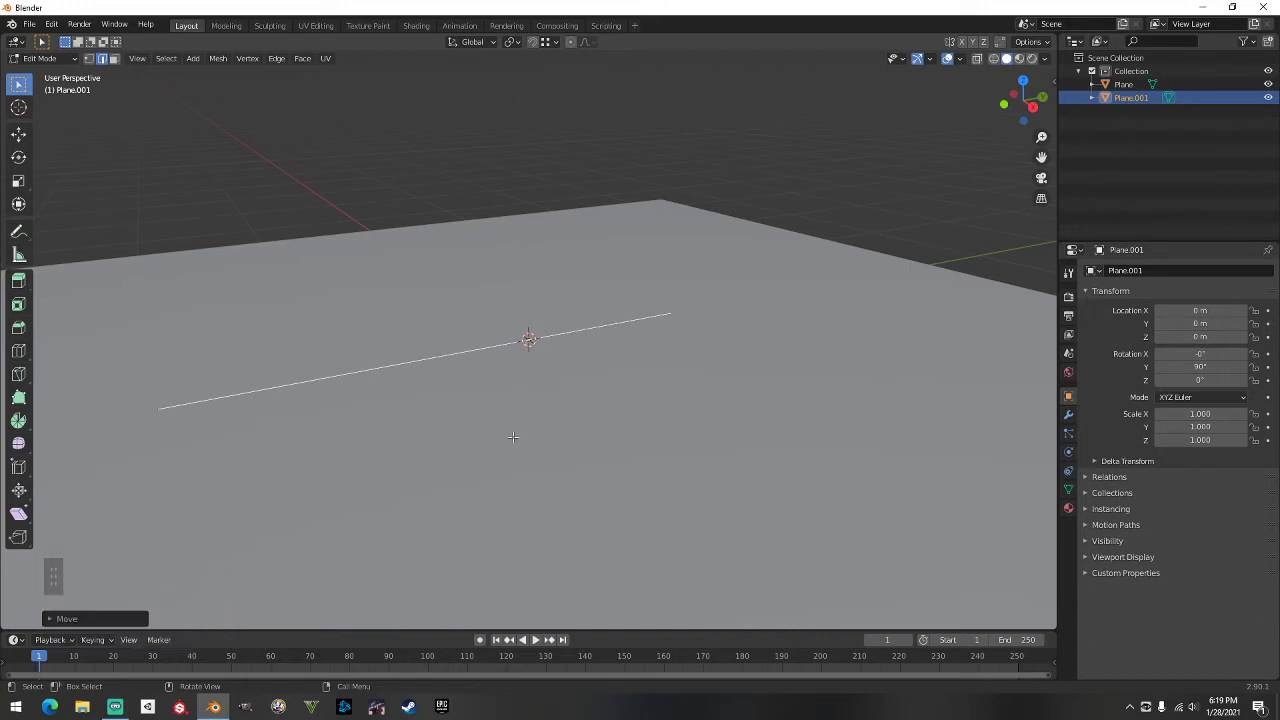
pyautogui.moveTo(503, 437); pyautogui.dragTo(459, 397, button='middle')
pyautogui.press('Tab')
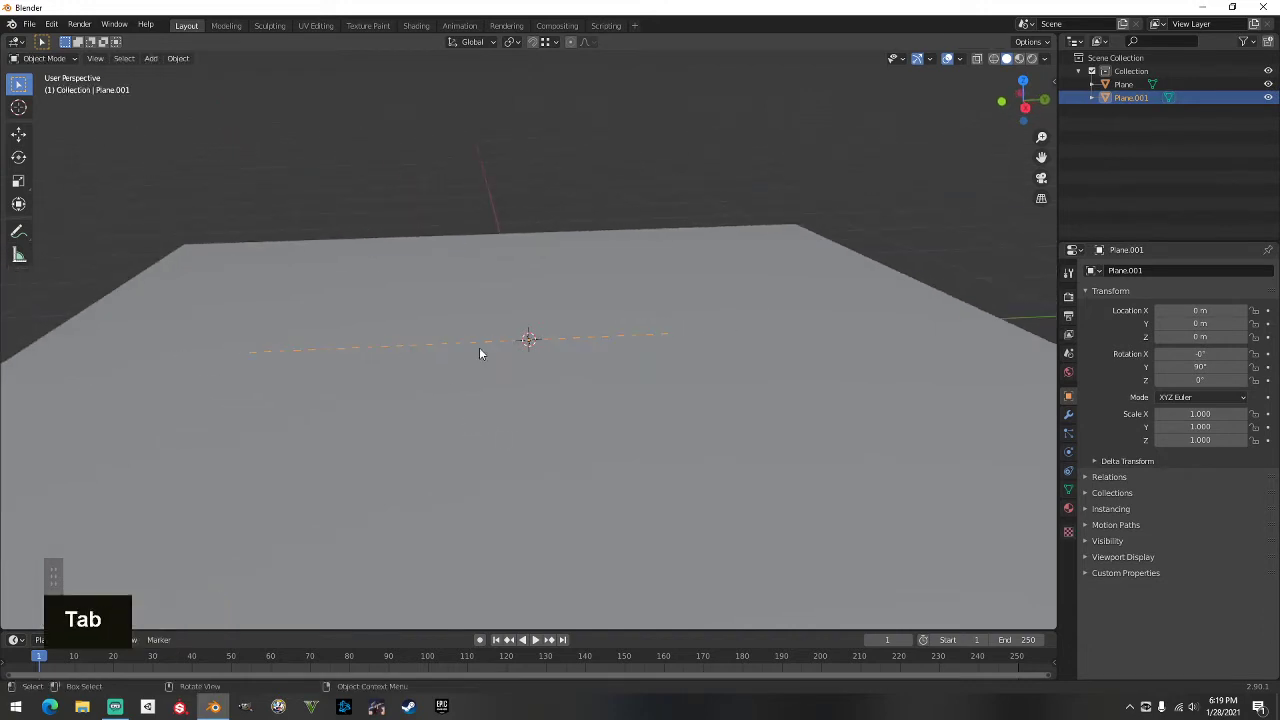
pyautogui.press('s')
pyautogui.press('y')
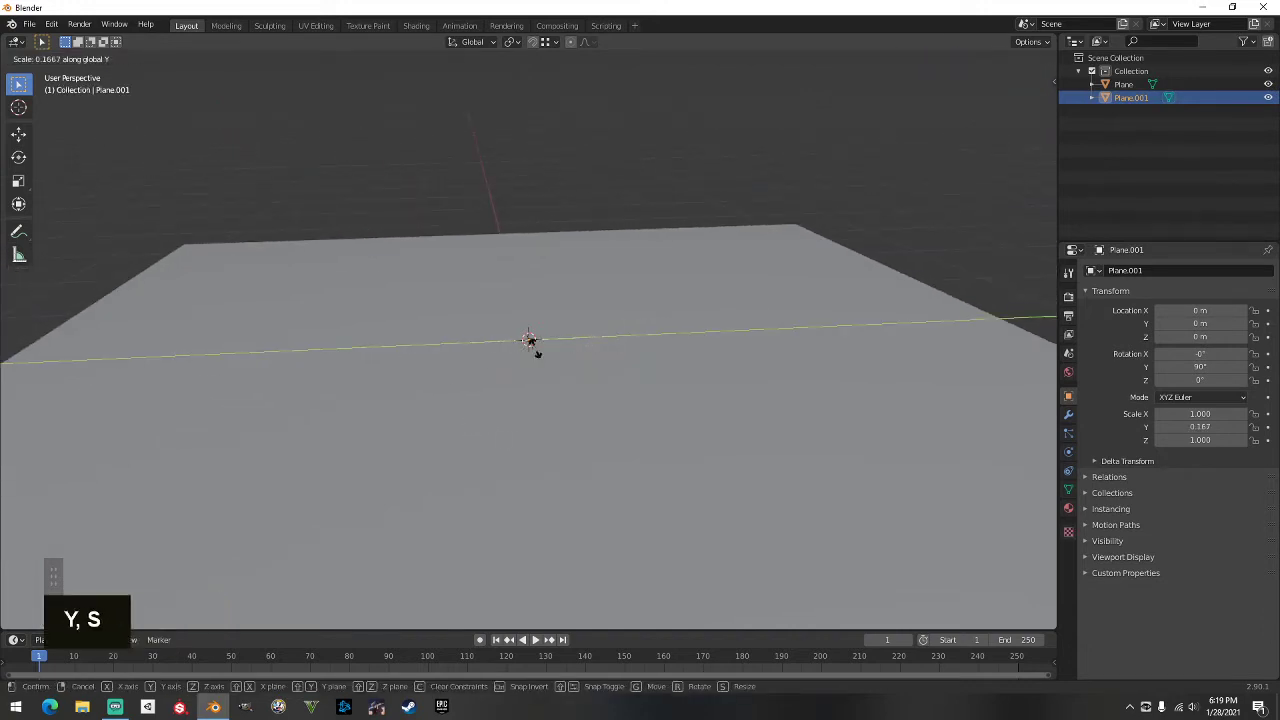
pyautogui.click(588, 348)
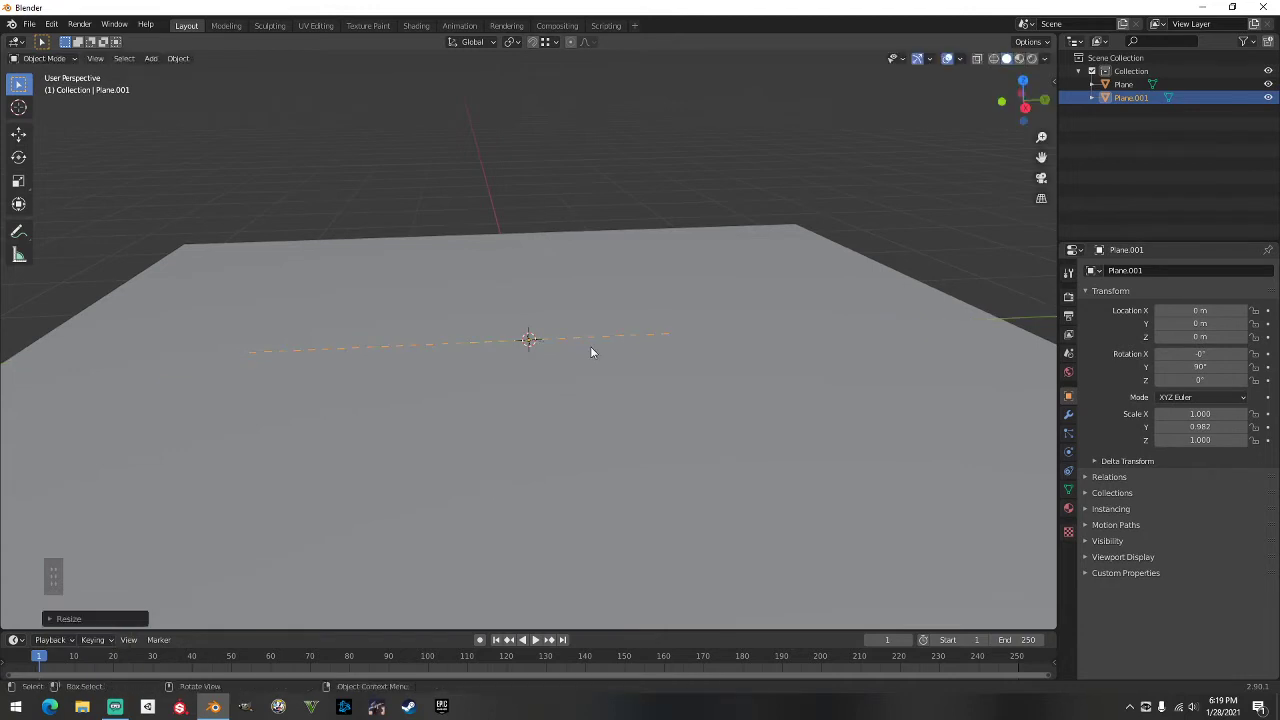
pyautogui.press('s')
pyautogui.press('y')
pyautogui.click(586, 342)
pyautogui.moveTo(586, 342); pyautogui.dragTo(515, 373, button='middle')
pyautogui.write('g')
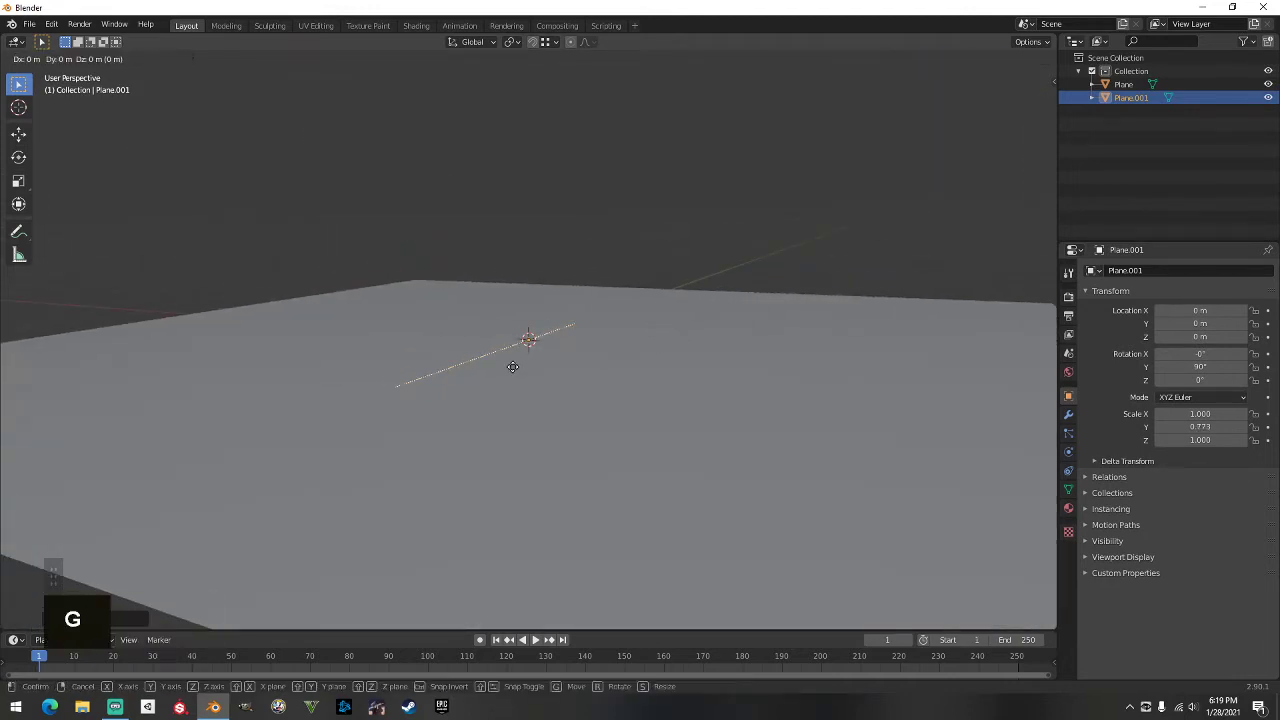
pyautogui.write('.6')
pyautogui.press('BackSpace')
pyautogui.rightClick(505, 368)
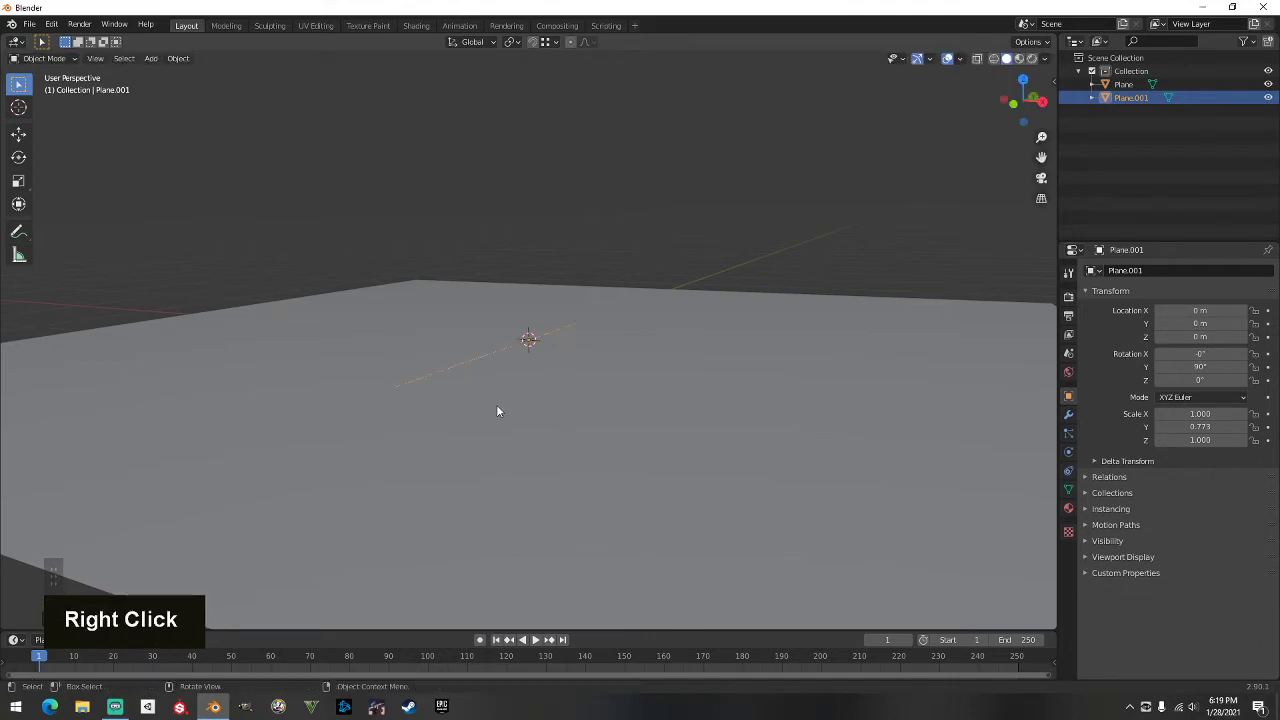
# Step: Extrude the ground-level edge of the second plane 0.6 m upward along Z
pyautogui.moveTo(500, 372); pyautogui.dragTo(466, 354, button='middle')
pyautogui.press('Tab')
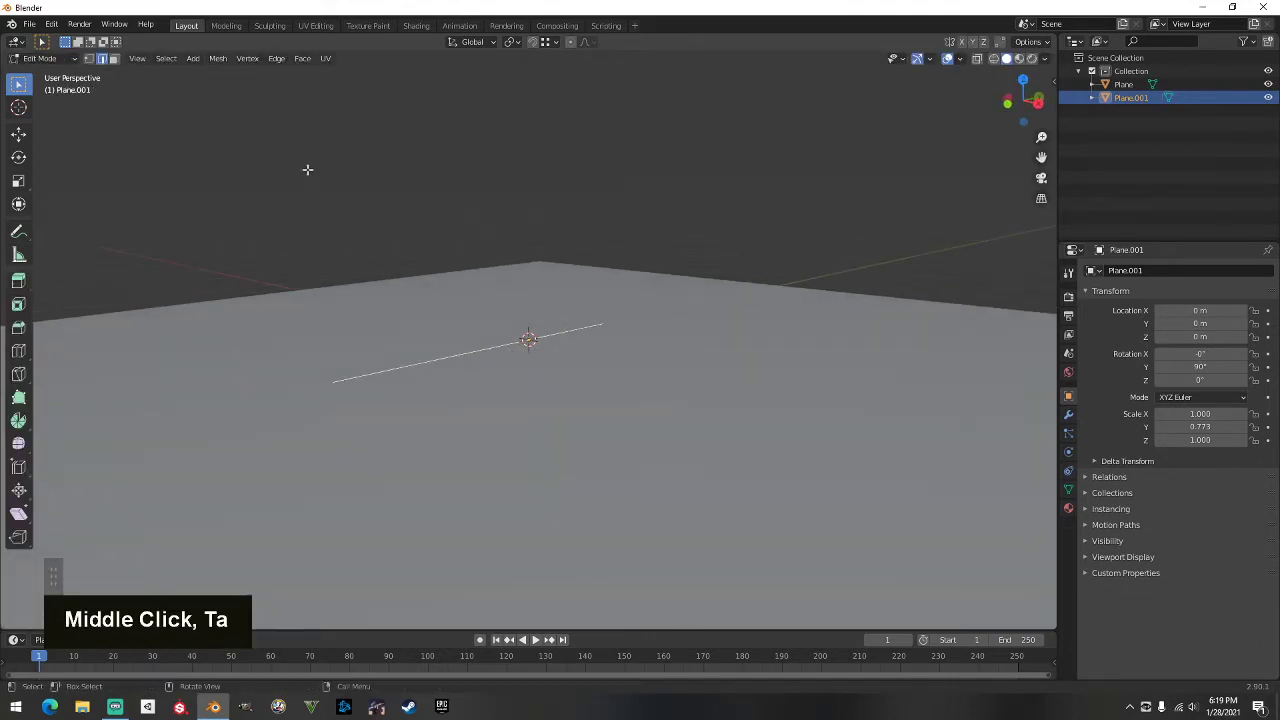
pyautogui.write('ez.6')
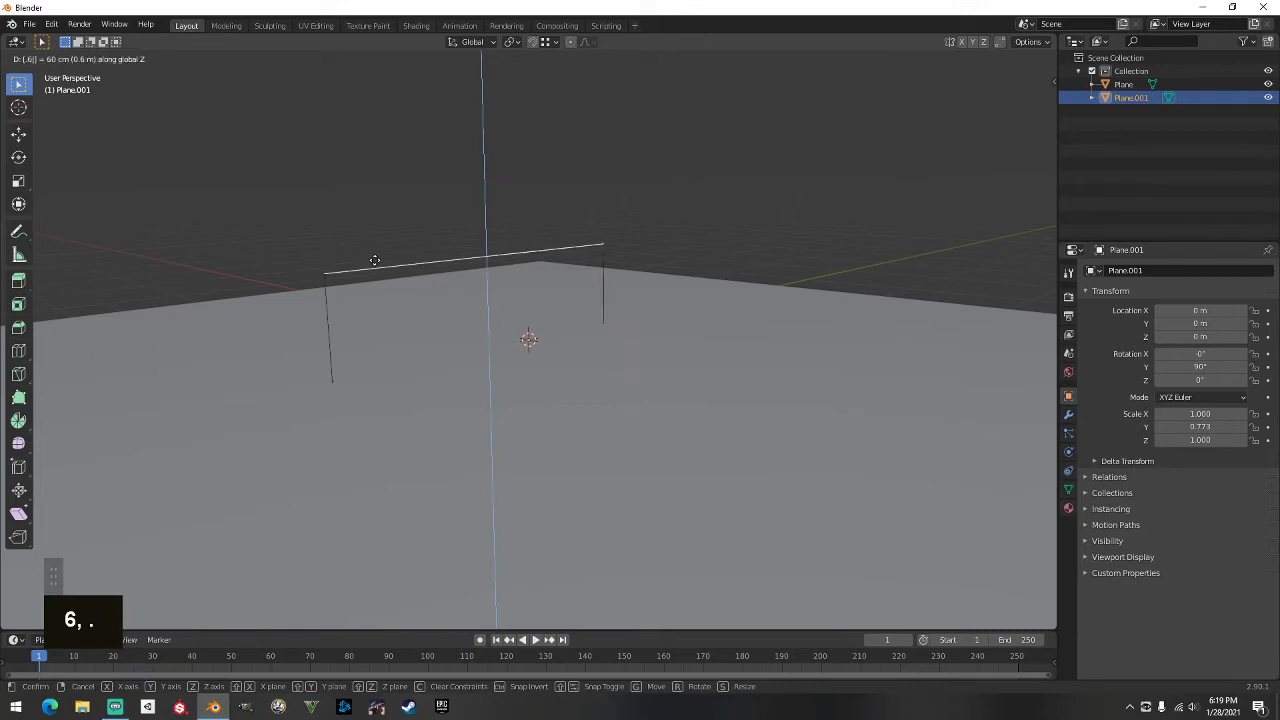
pyautogui.press('Return')
# Step: Select the two lowest leg vertices below the ground and raise them about 0.95 m along Z
pyautogui.moveTo(470, 250); pyautogui.dragTo(701, 286, button='middle')
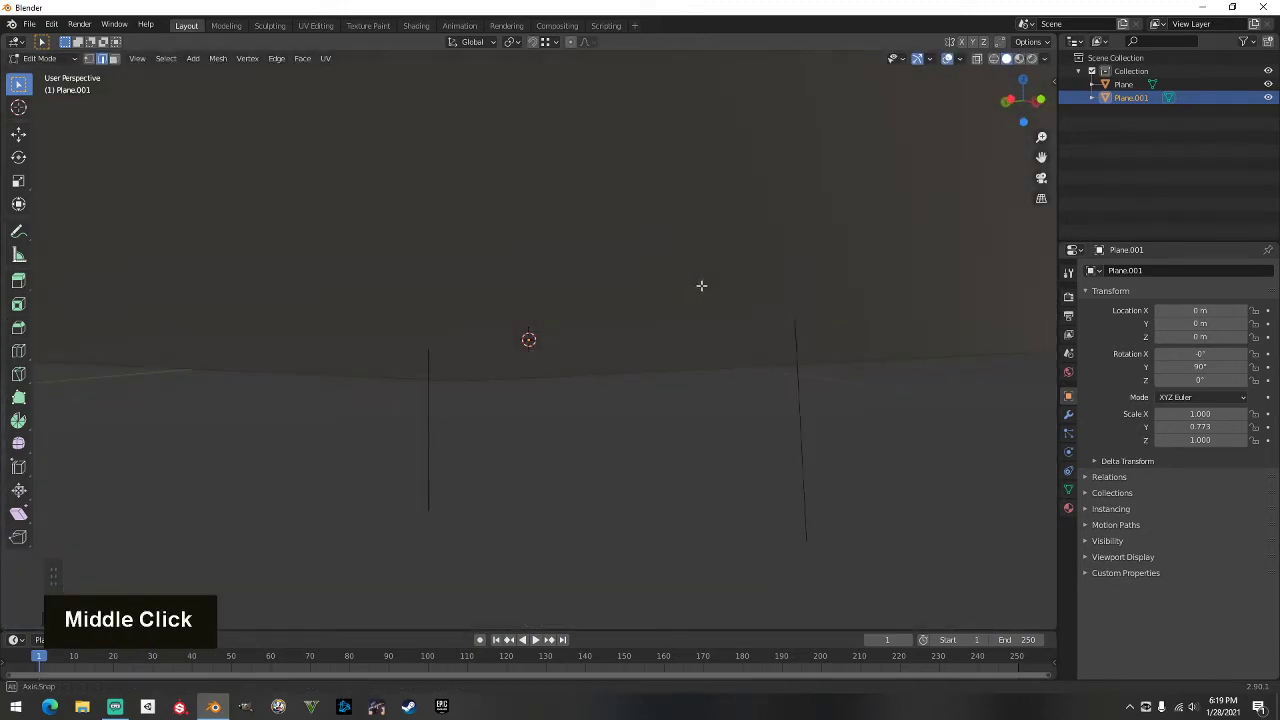
pyautogui.click(88, 58)
pyautogui.click(428, 510)
pyautogui.keyDown('shift'); pyautogui.click(806, 542); pyautogui.keyUp('shift')
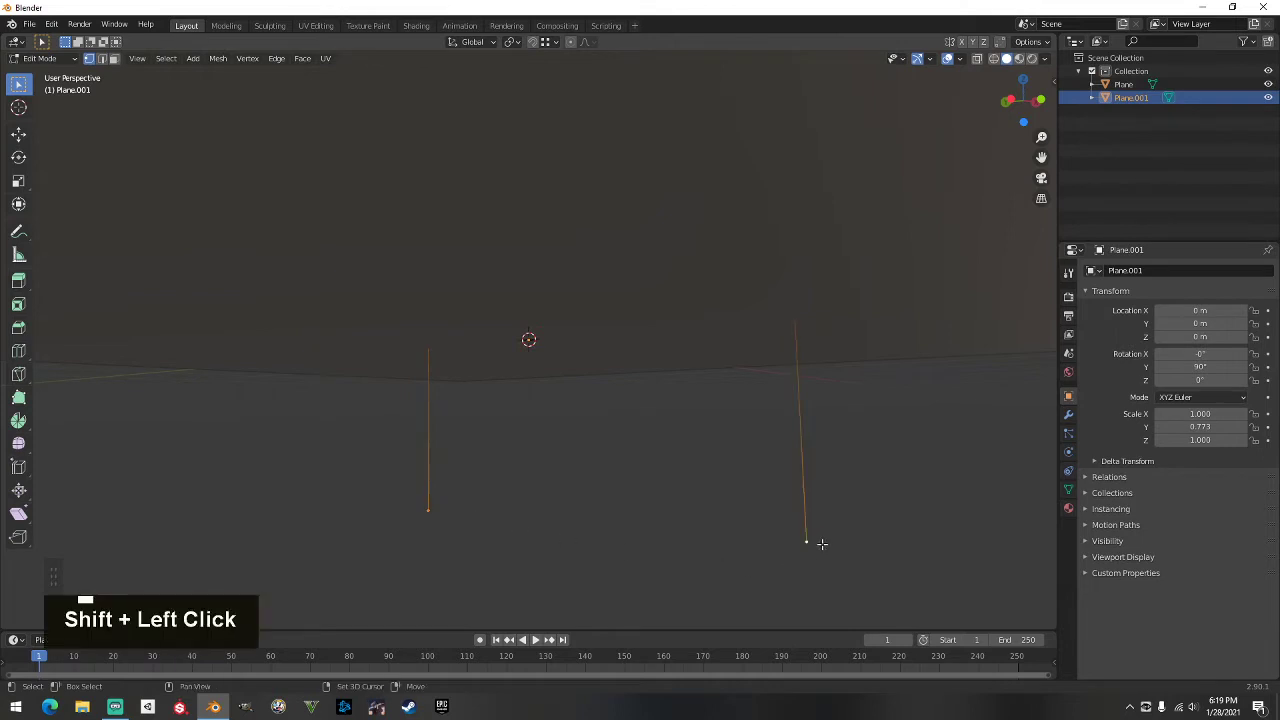
pyautogui.press('g')
pyautogui.press('z')
pyautogui.press('z')
pyautogui.press('z')
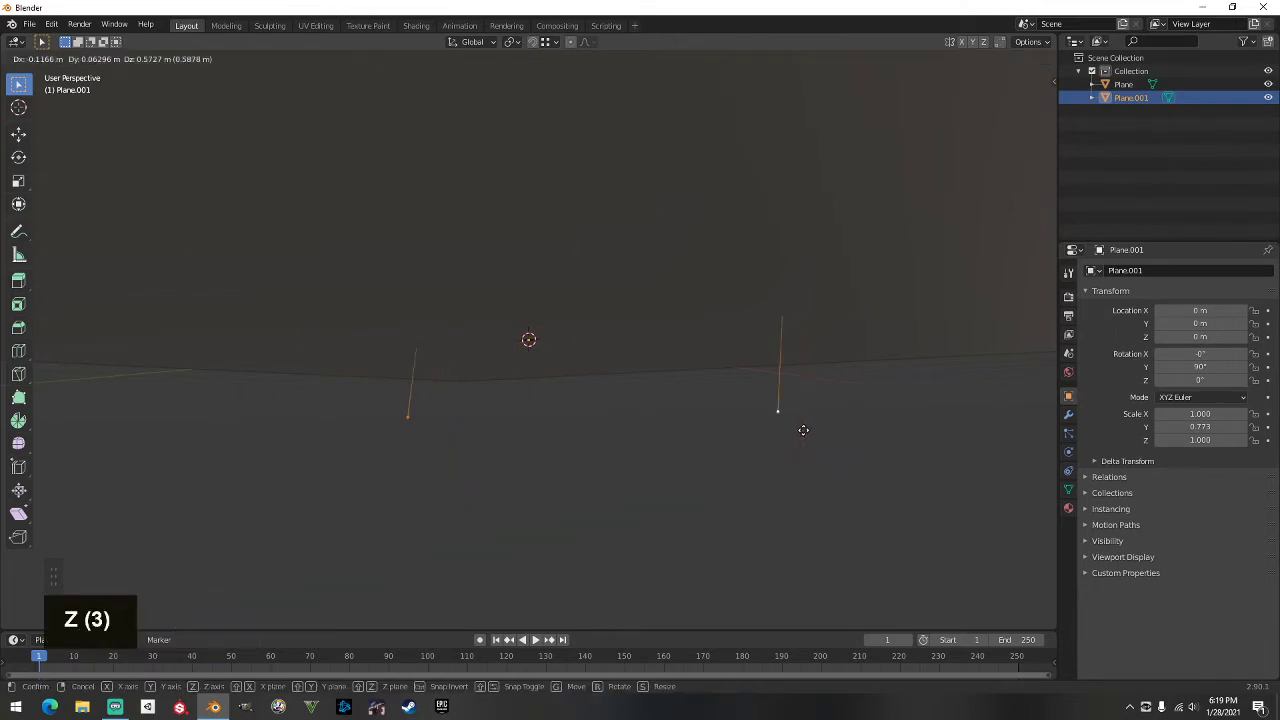
pyautogui.press('z')
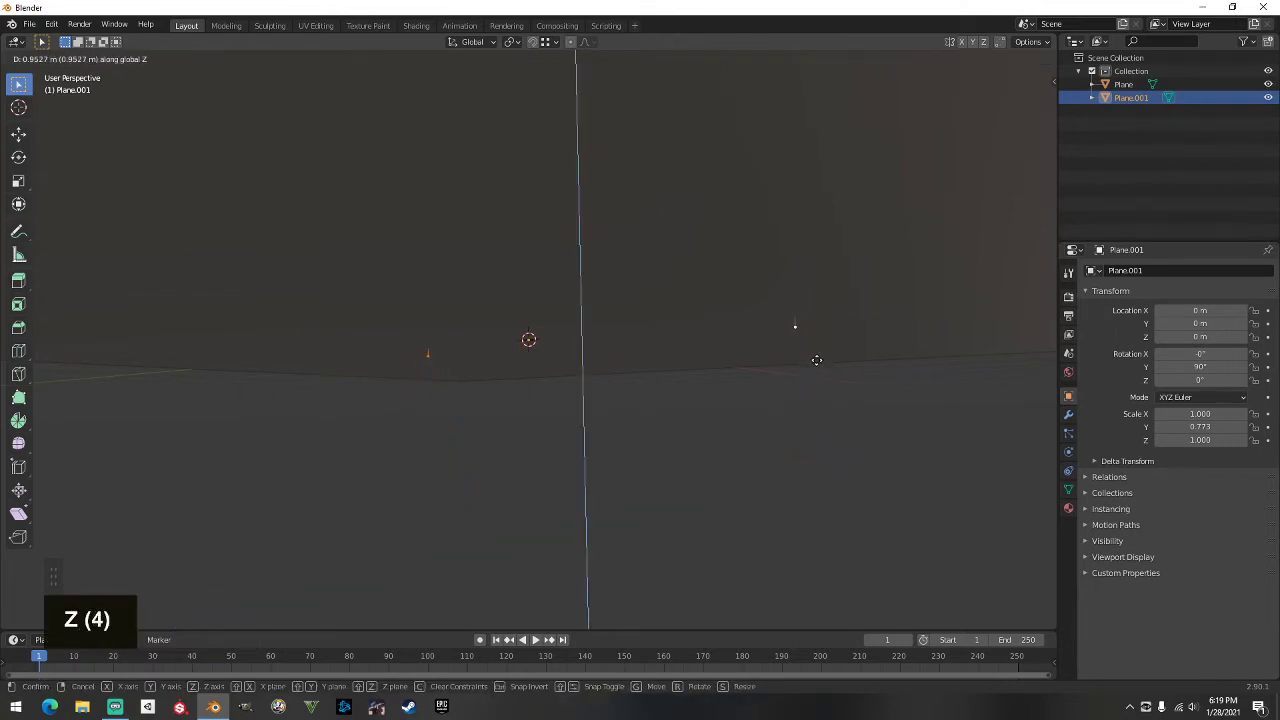
pyautogui.click(819, 356)
# Step: Round the frame's two upper corner vertices with a four-segment vertex bevel and leave mesh editing
pyautogui.moveTo(819, 356); pyautogui.dragTo(706, 351, button='middle')
pyautogui.scroll(-2, 766, 371)
pyautogui.keyDown('shift'); pyautogui.moveTo(710, 275); pyautogui.dragTo(683, 377, button='middle'); pyautogui.keyUp('shift')
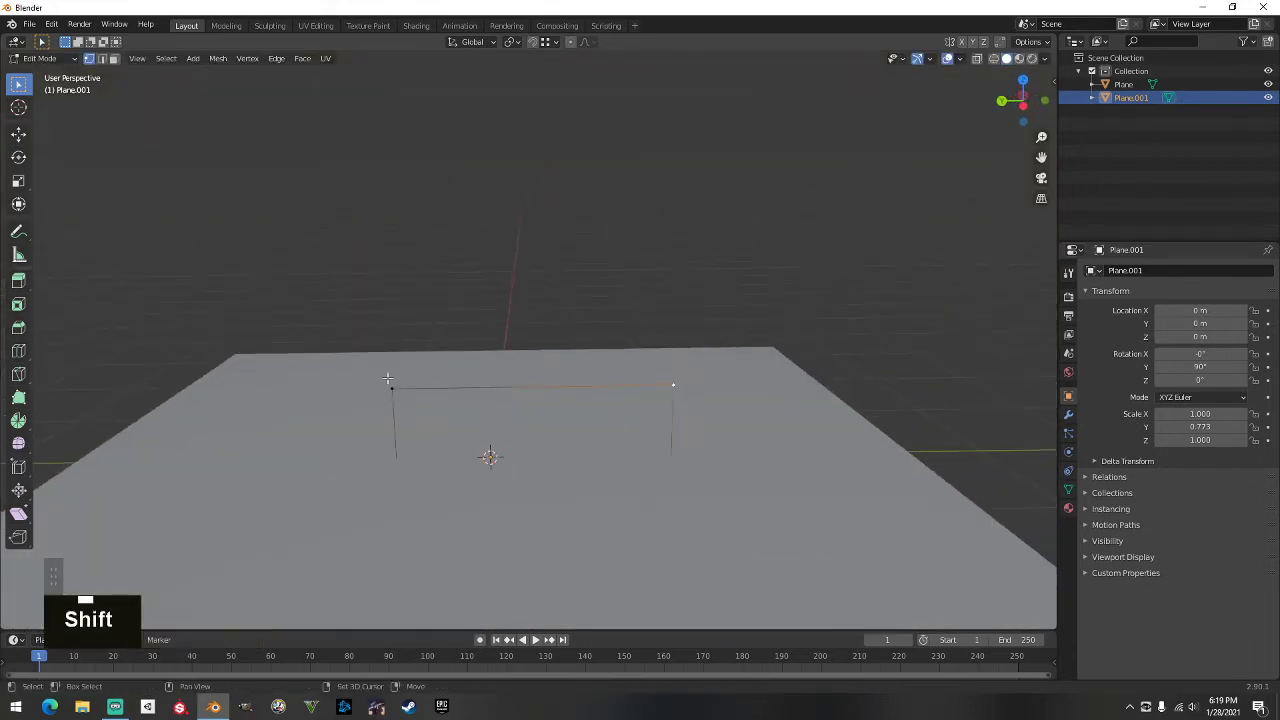
pyautogui.keyDown('shift'); pyautogui.click(676, 382); pyautogui.keyUp('shift')
pyautogui.hotkey('ctrl', 'shift', 'b')
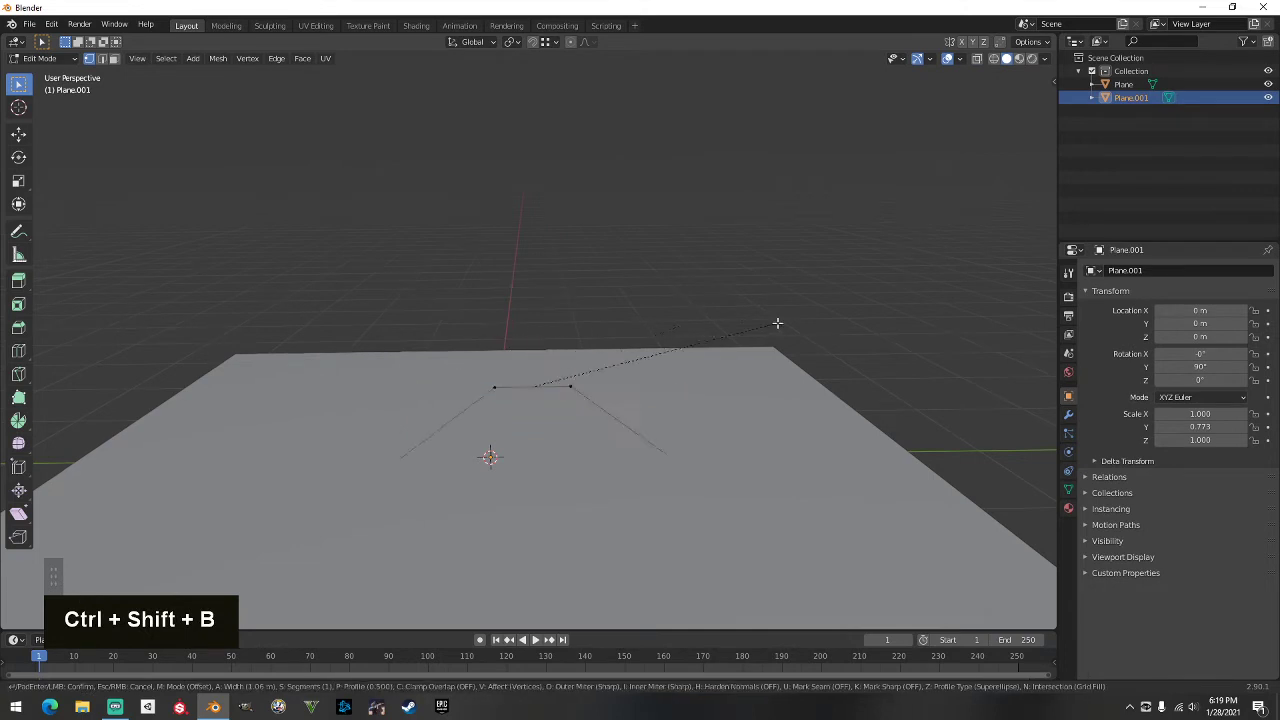
pyautogui.scroll(2, 666, 347)
pyautogui.scroll(1, 676, 345)
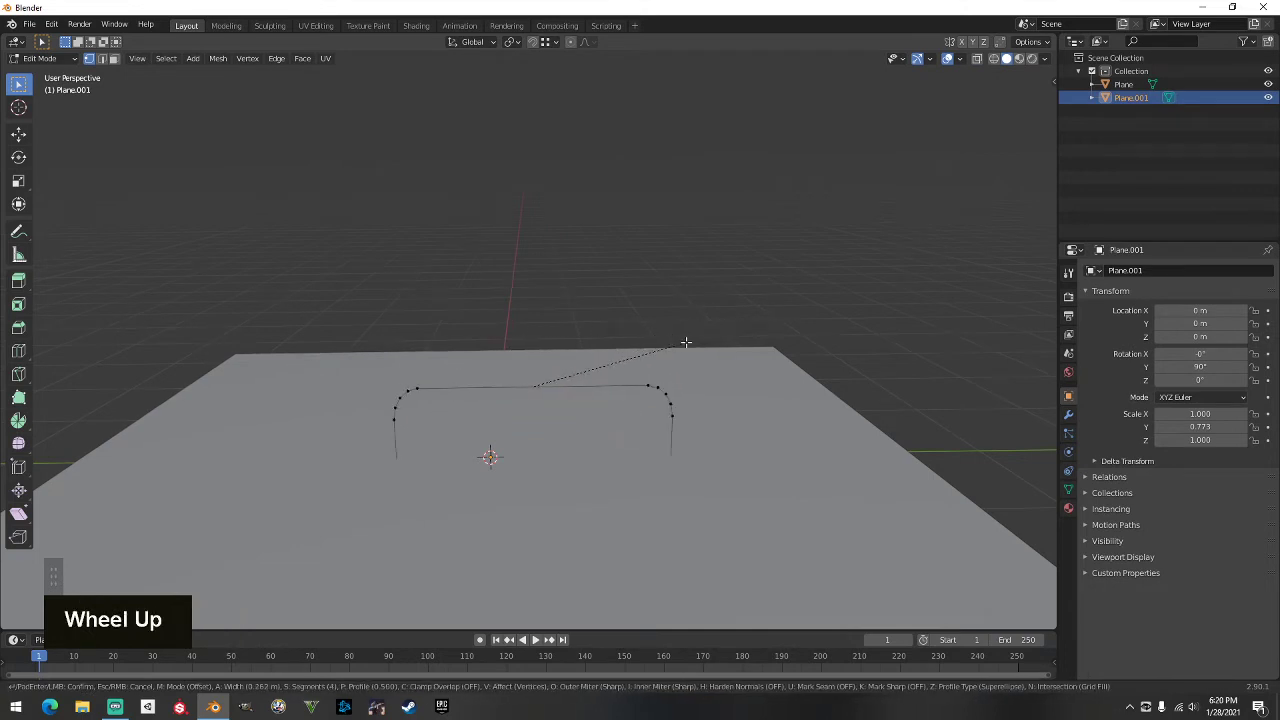
pyautogui.click(702, 338)
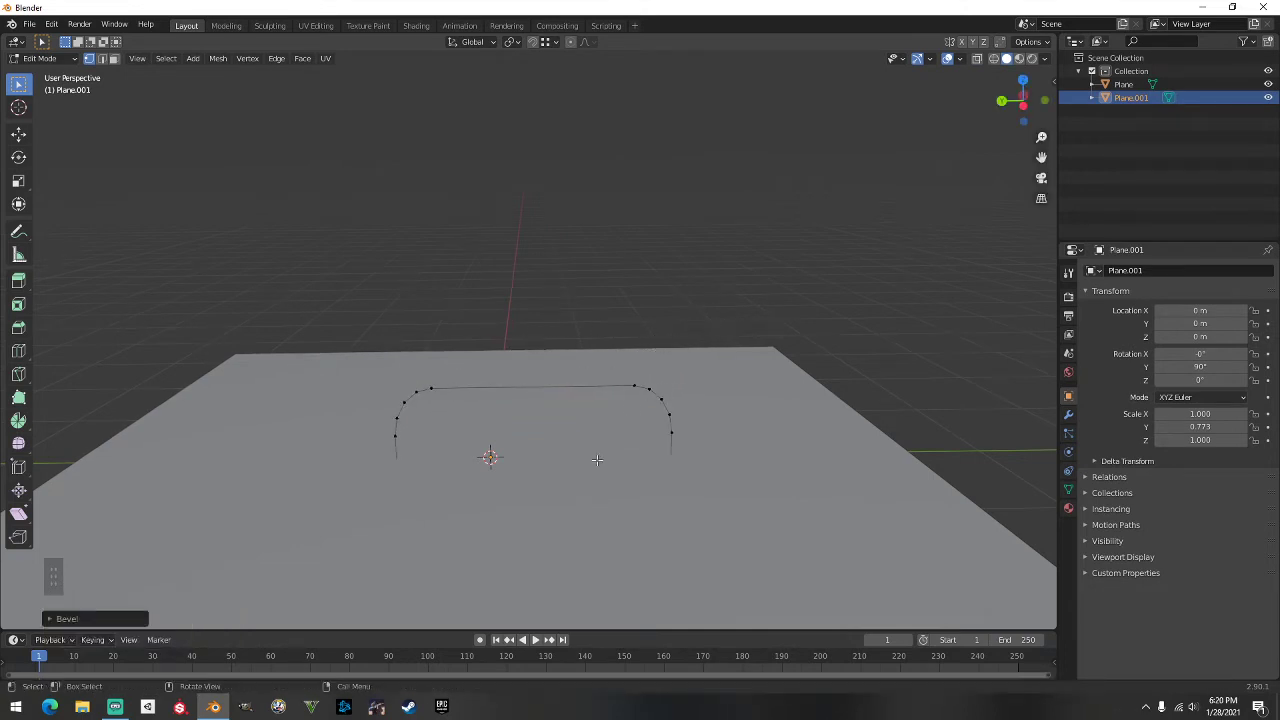
pyautogui.scroll(1, 597, 460)
pyautogui.press('Tab')
# Step: Convert the rounded frame mesh to a curve and open its curve data properties
pyautogui.moveTo(560, 491); pyautogui.dragTo(567, 435, button='middle')
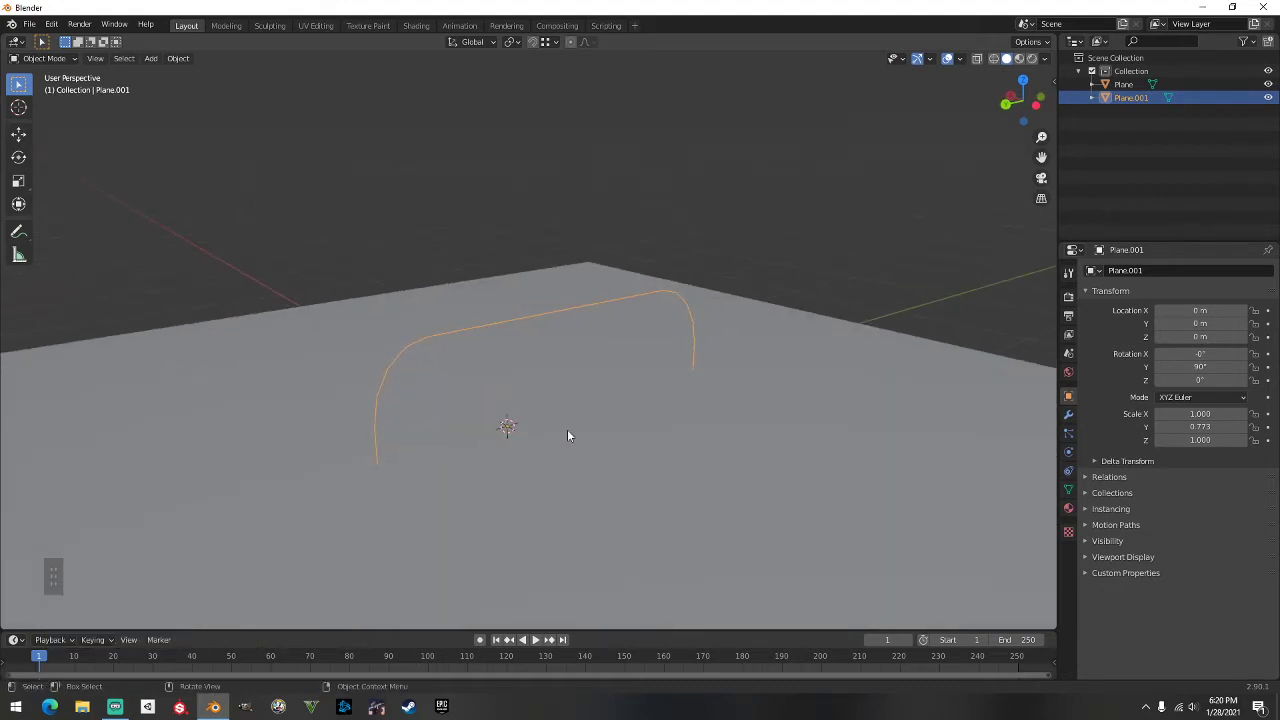
pyautogui.click(177, 59)
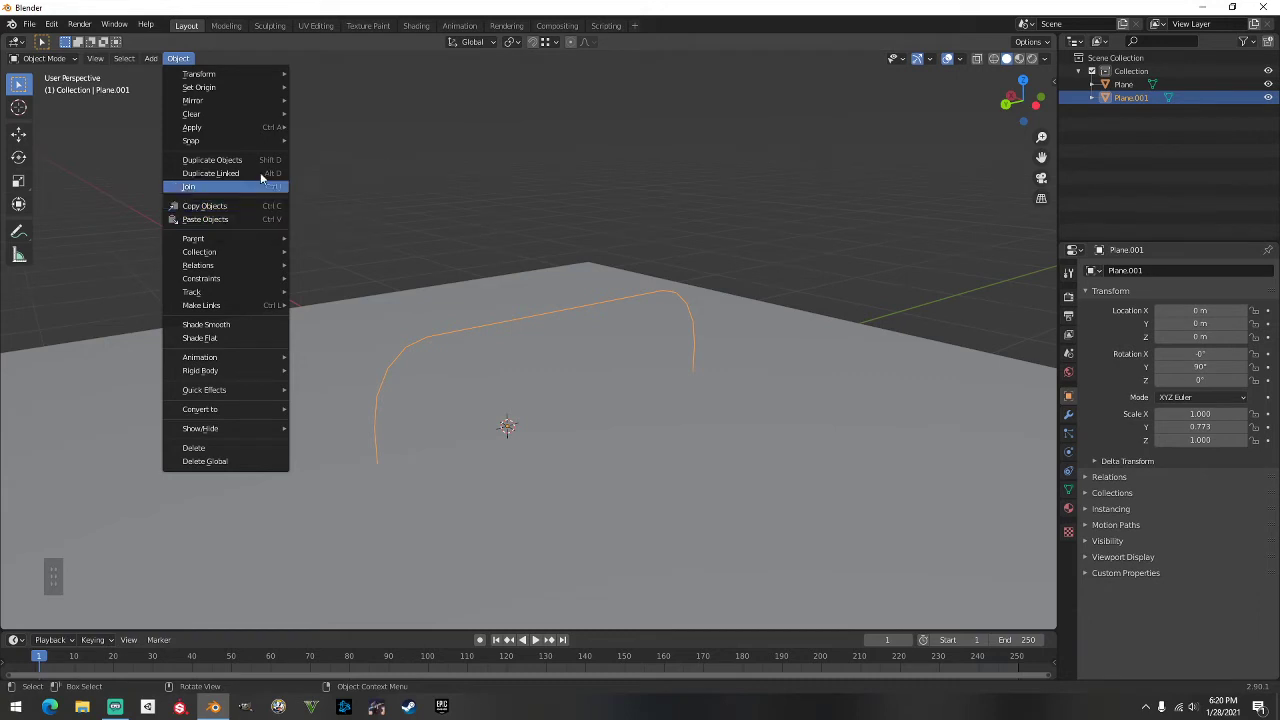
pyautogui.moveTo(253, 107)
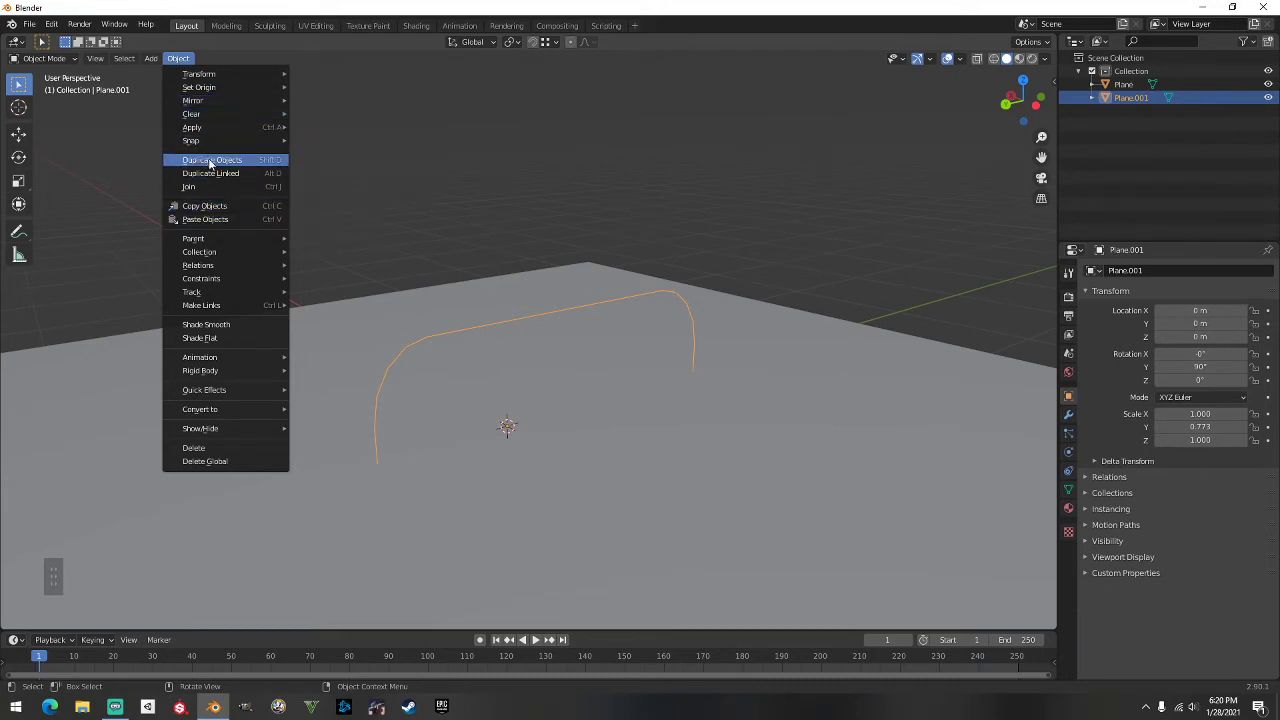
pyautogui.moveTo(240, 407)
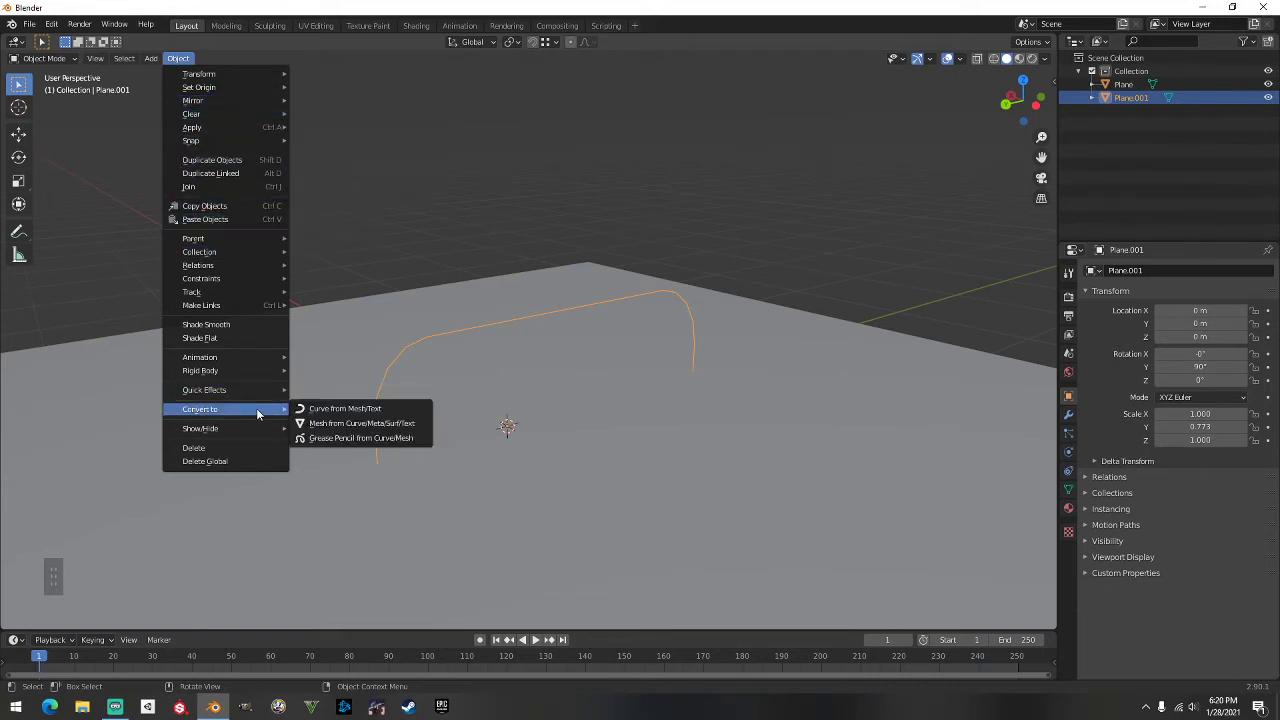
pyautogui.click(313, 416)
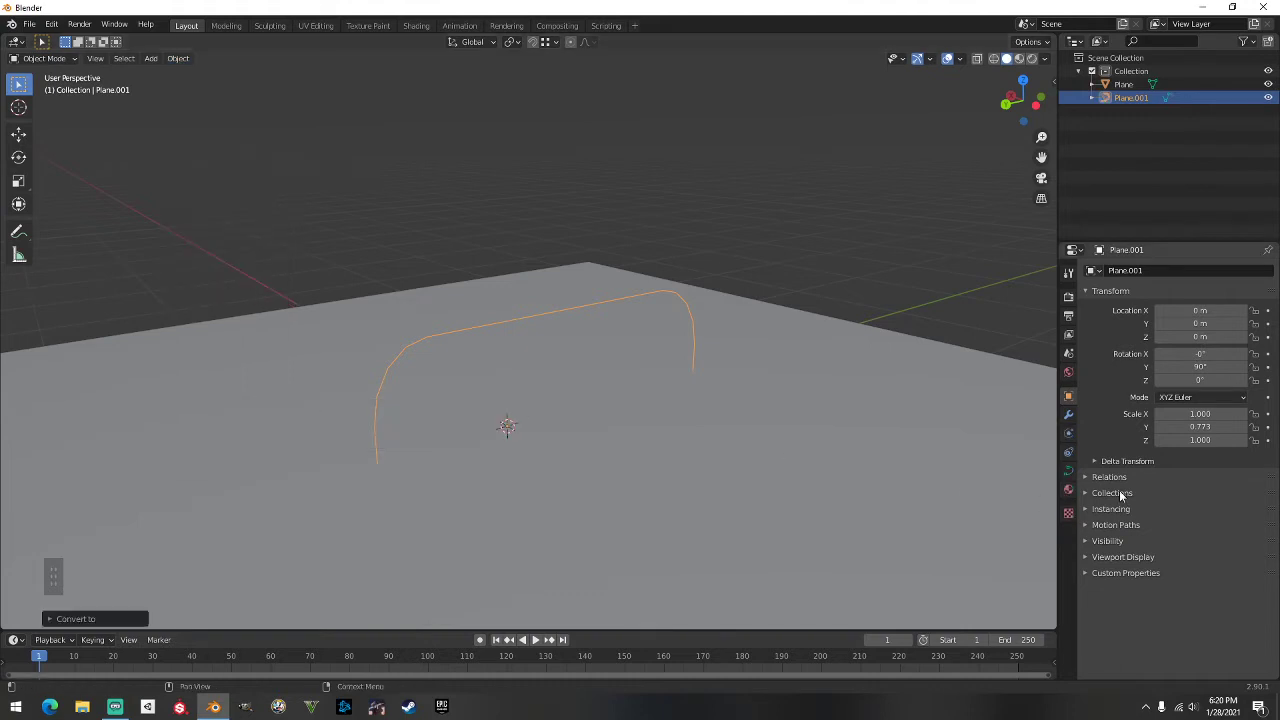
pyautogui.click(1068, 470)
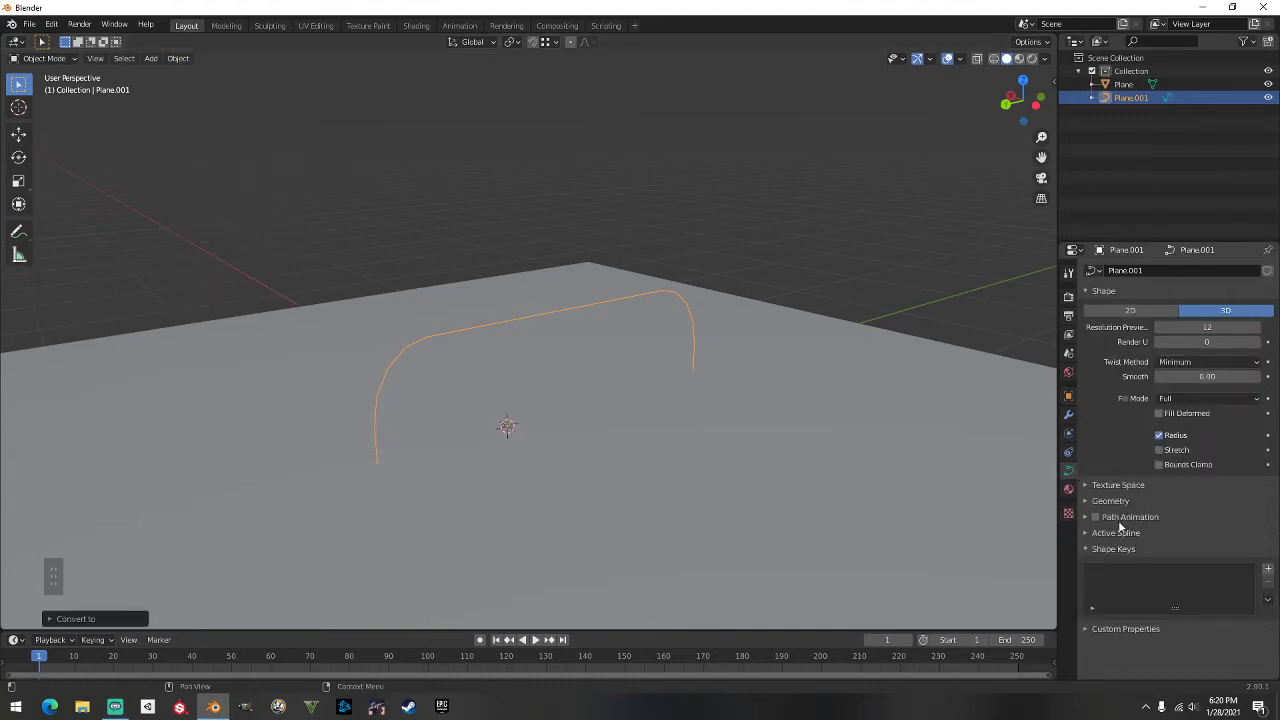
# Step: Give the frame curve thickness with a bevel depth of 0.04 m and a bevel resolution of 8
pyautogui.click(1111, 501)
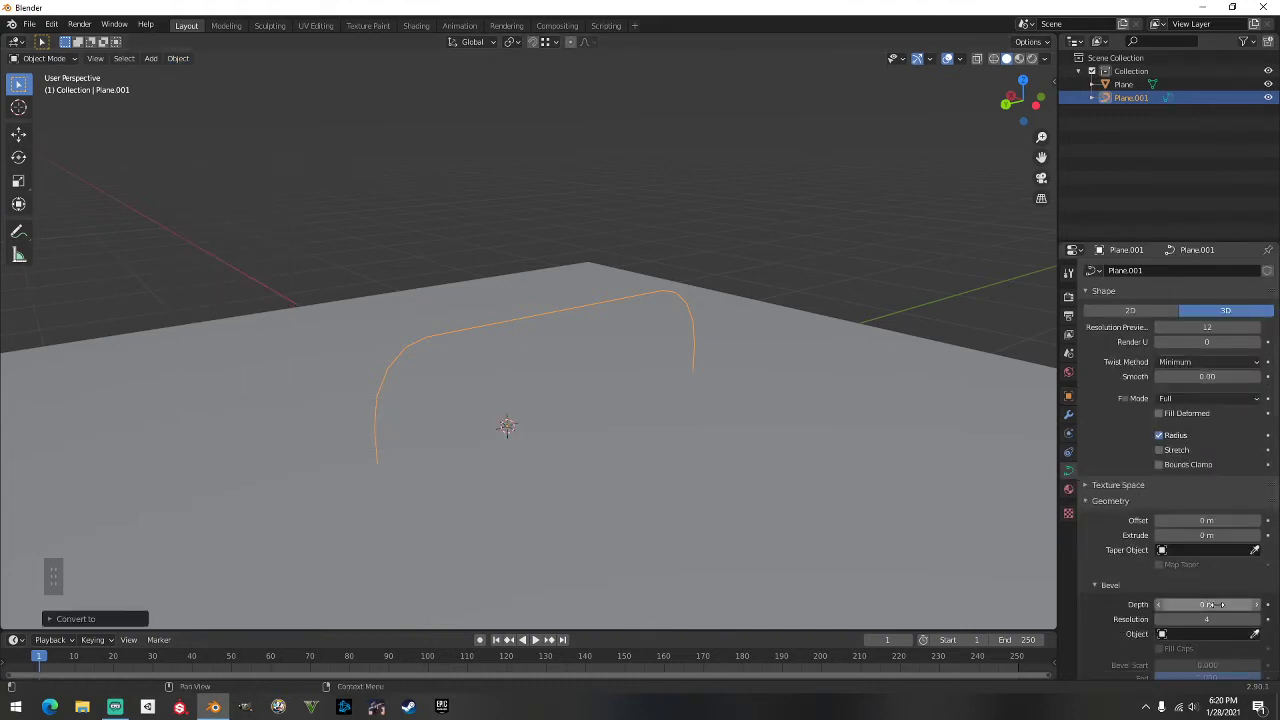
pyautogui.click(1213, 605)
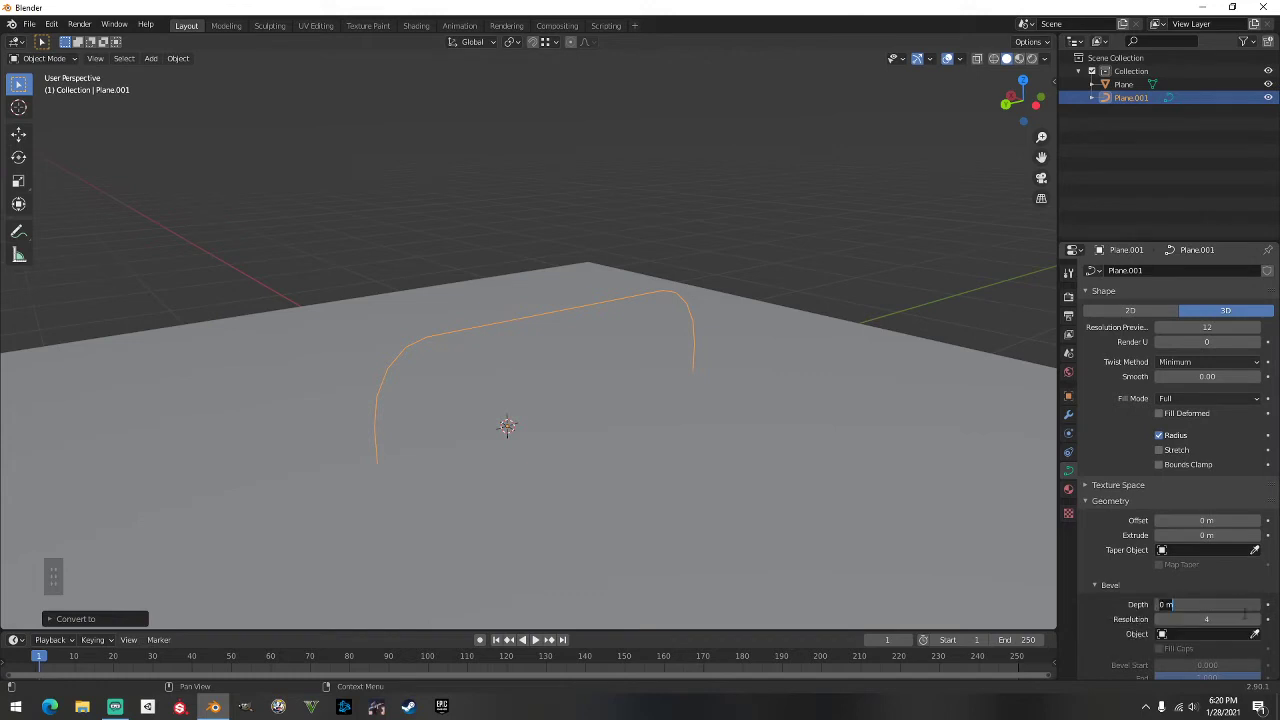
pyautogui.press('Return')
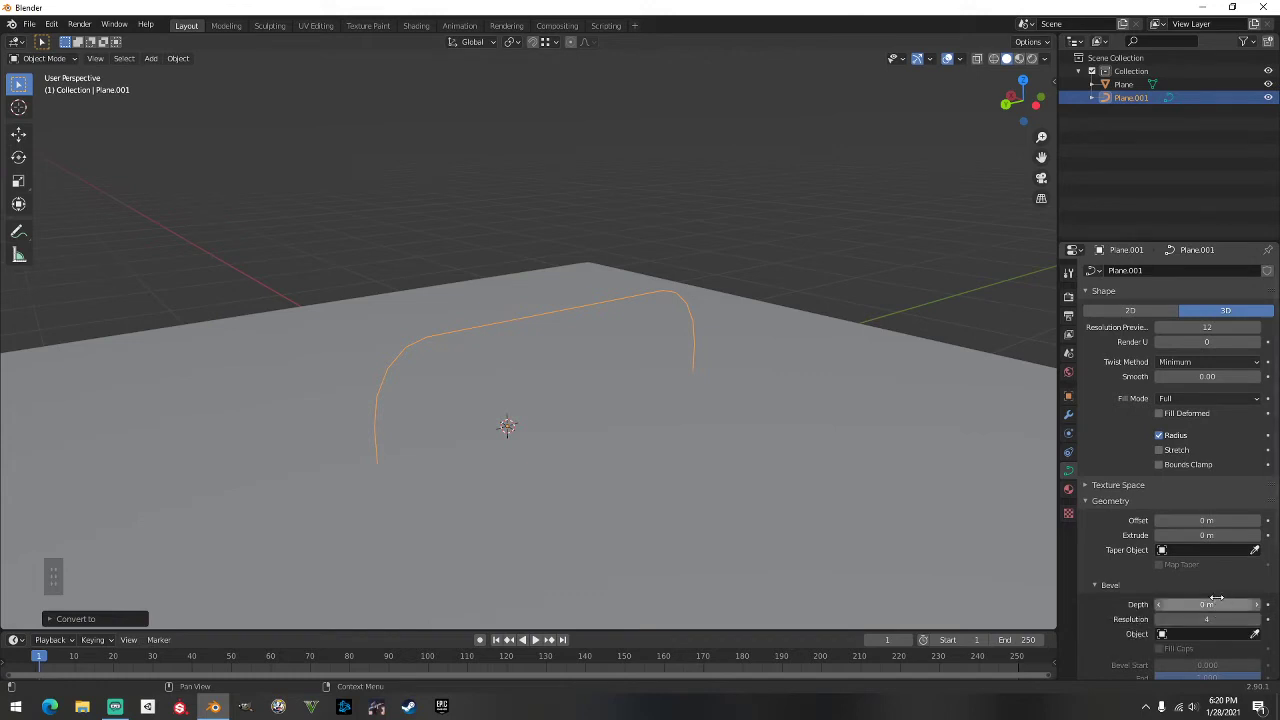
pyautogui.click(1218, 603)
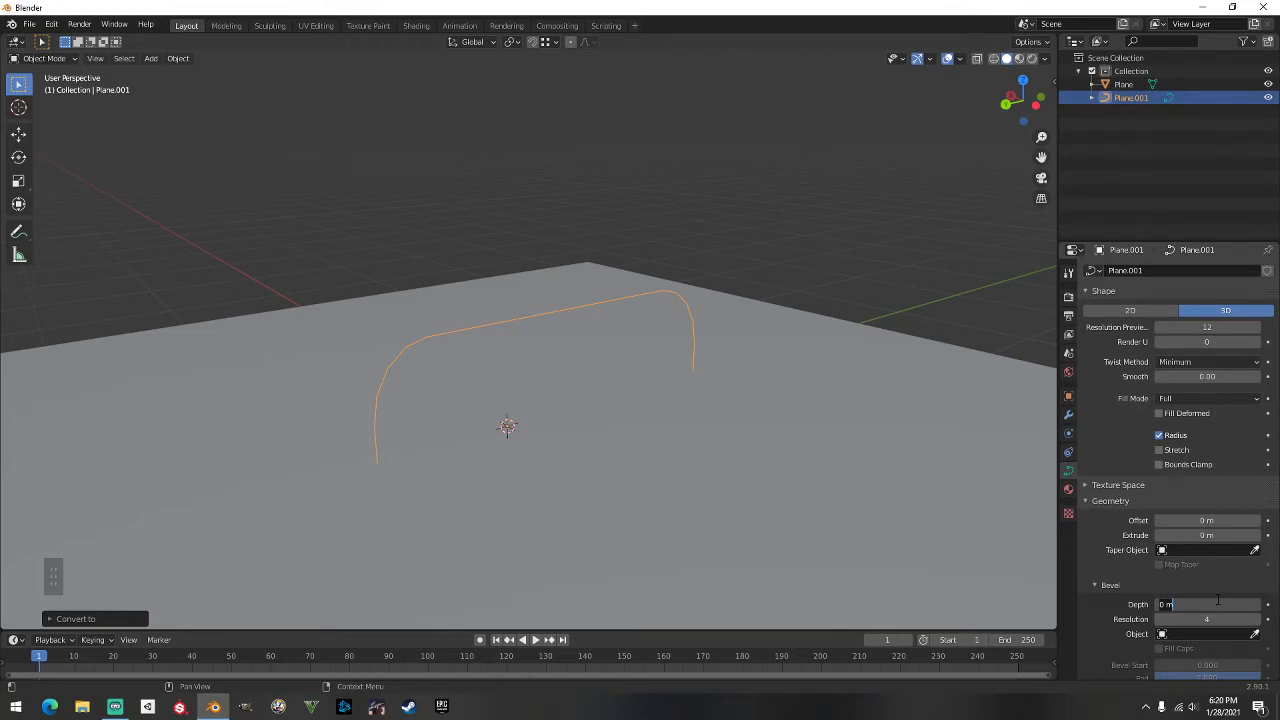
pyautogui.write('.04')
pyautogui.press('Tab')
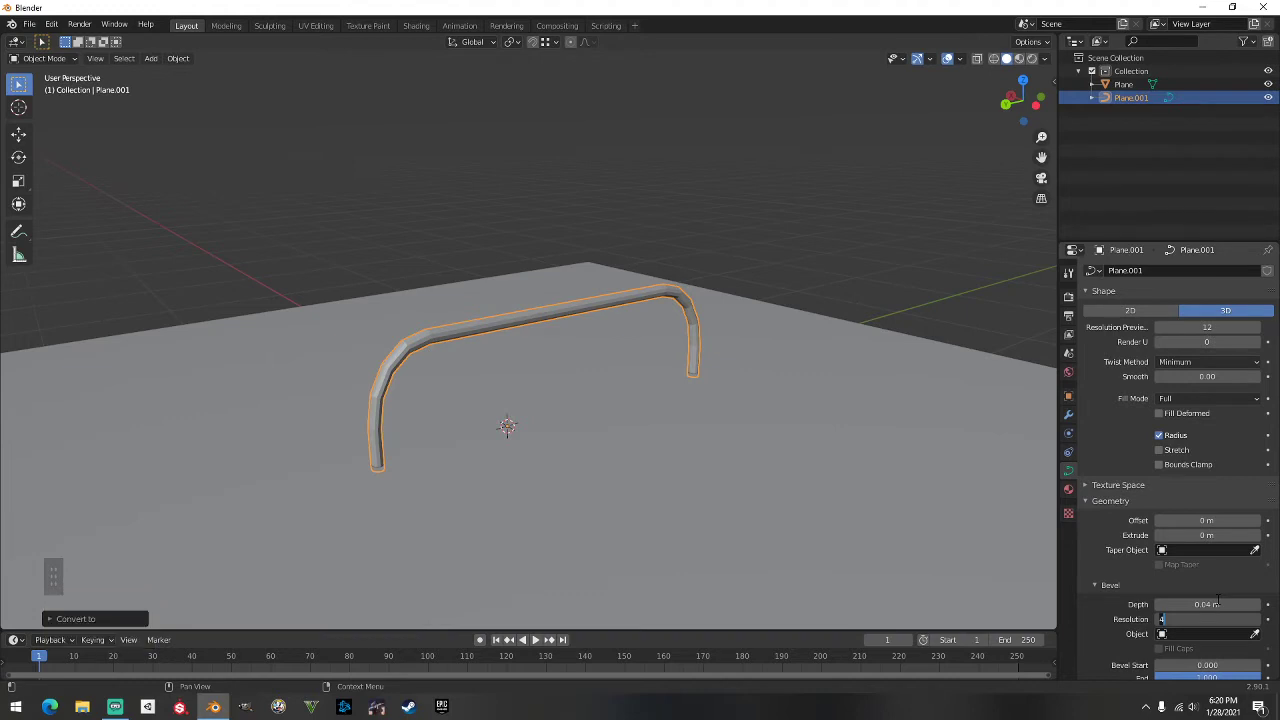
pyautogui.write('8')
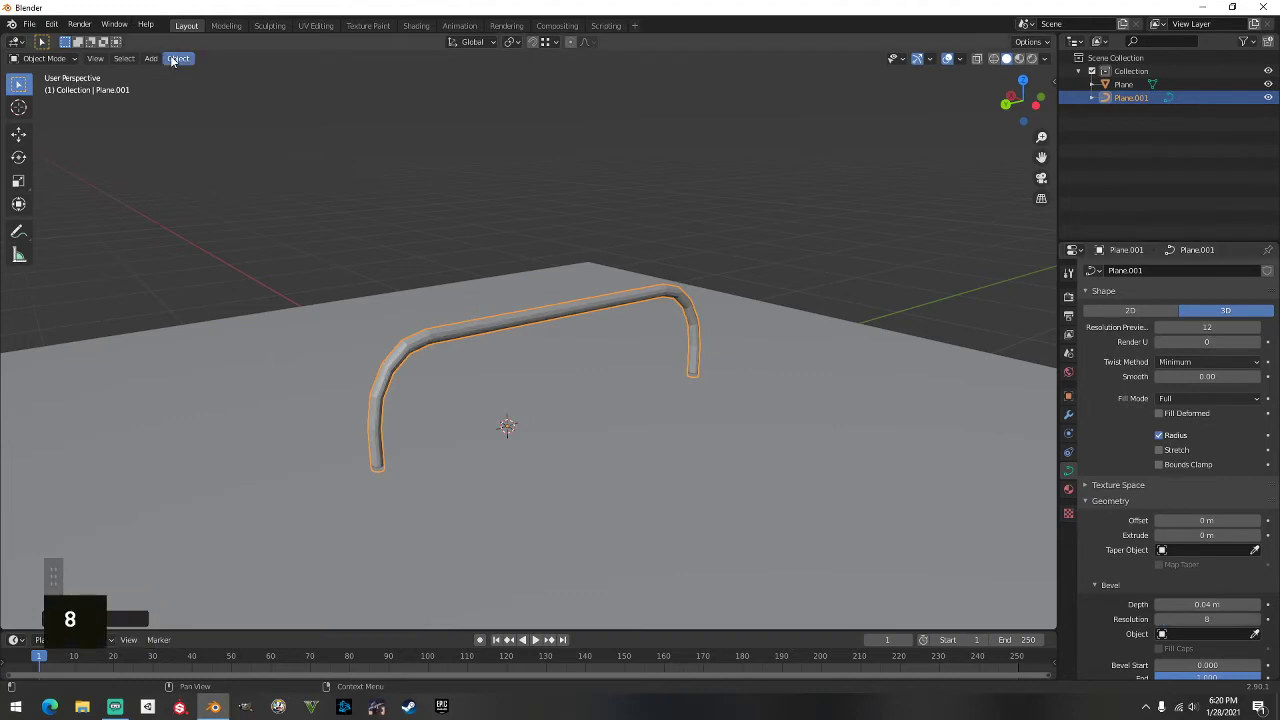
pyautogui.doubleClick(178, 58)
pyautogui.moveTo(250, 409)
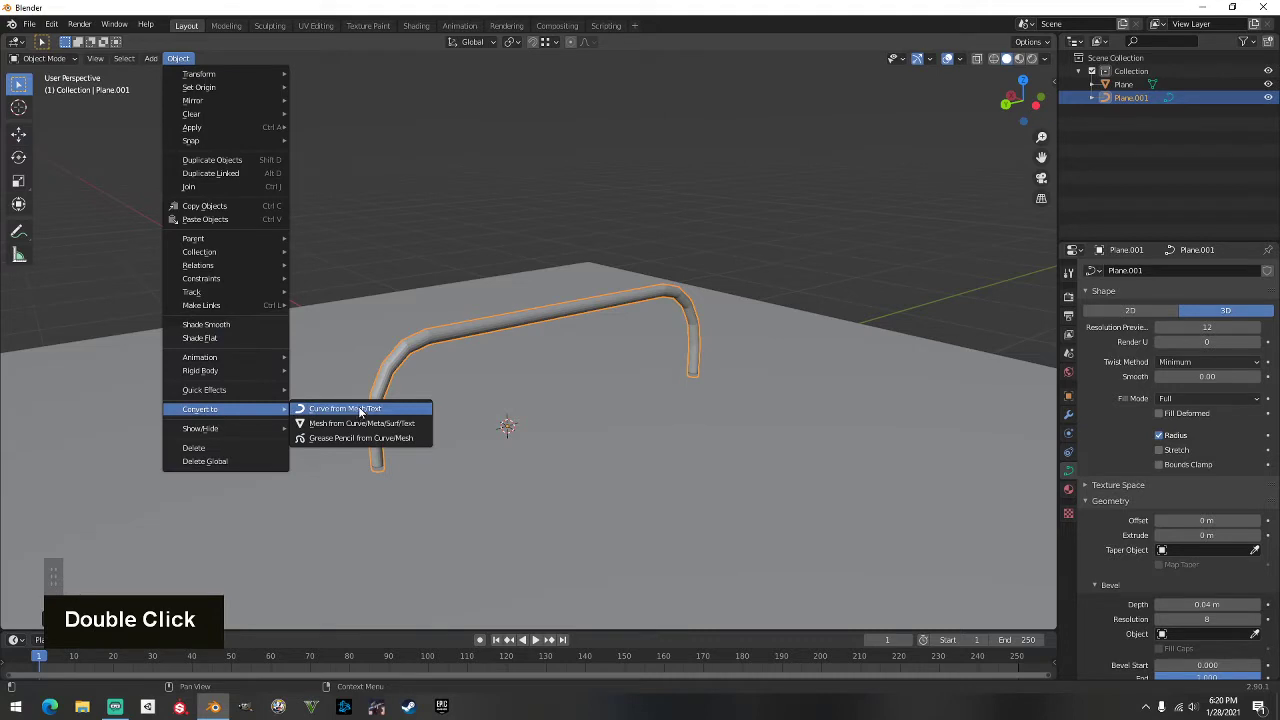
pyautogui.click(361, 410)
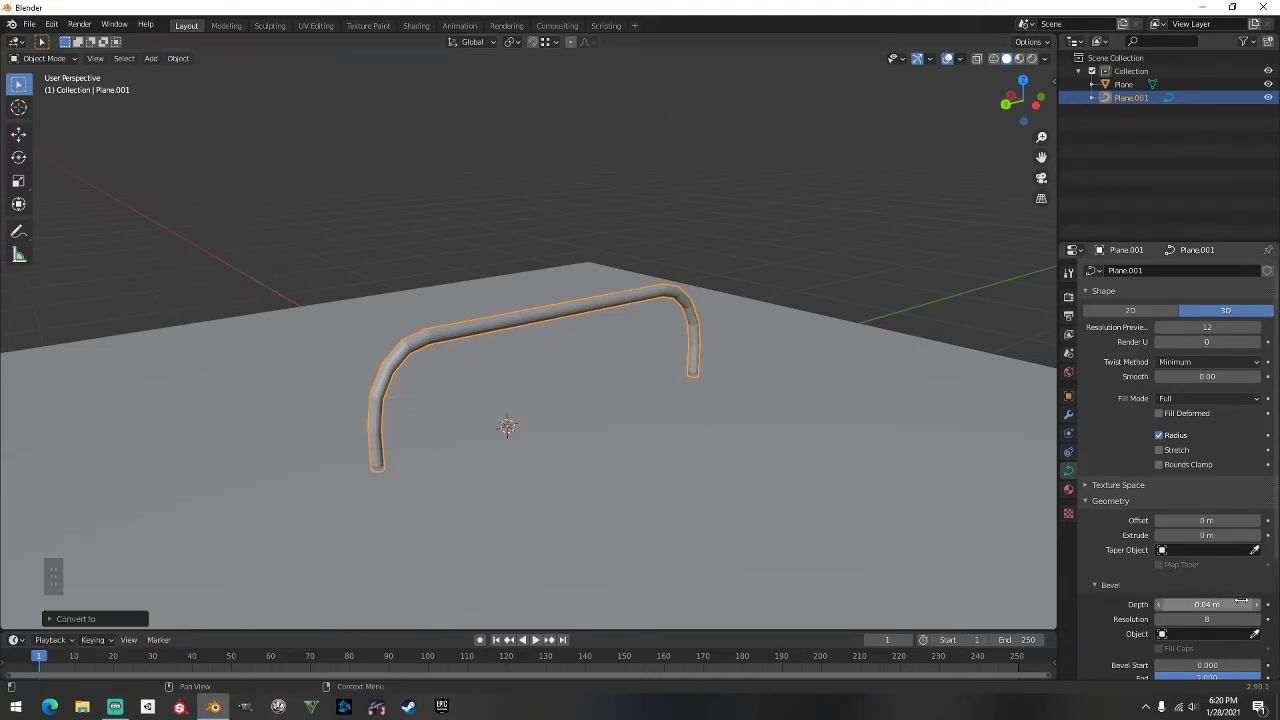
pyautogui.rightClick(430, 340)
pyautogui.click(431, 340)
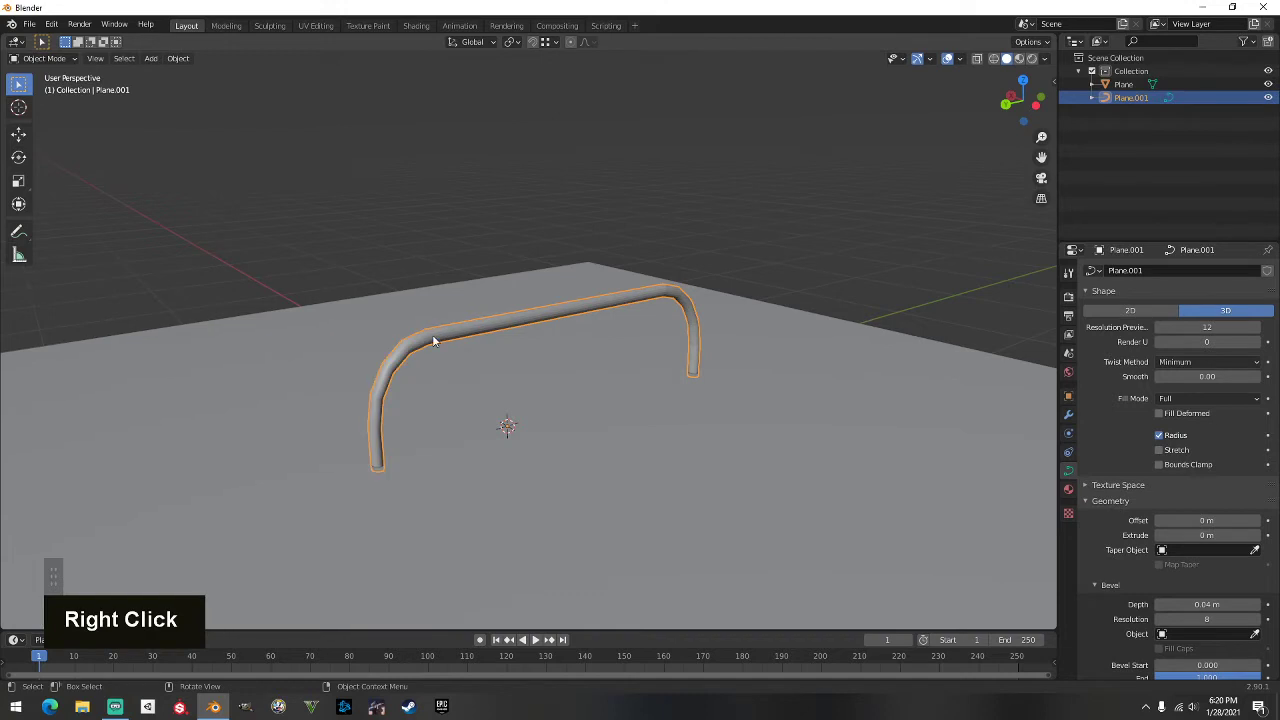
# Step: Convert the pipe curve to a mesh and enable Auto Smooth for its normals
pyautogui.click(177, 58)
pyautogui.moveTo(245, 410)
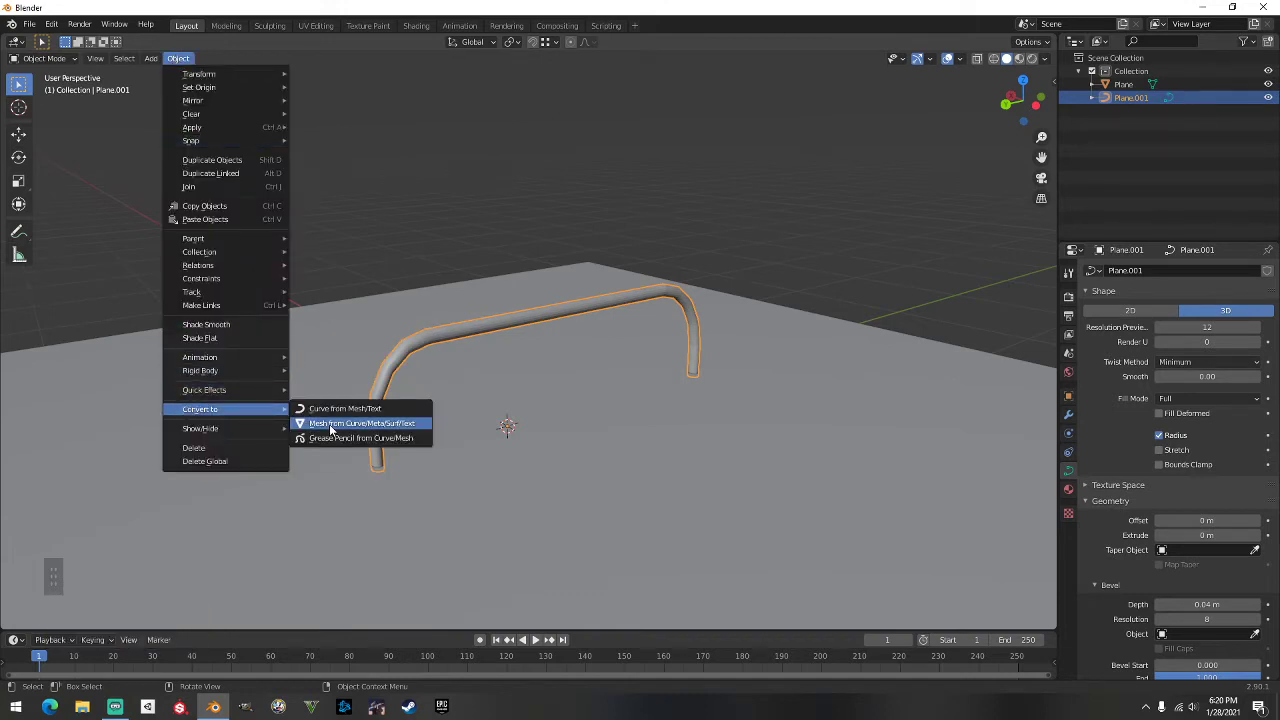
pyautogui.click(332, 428)
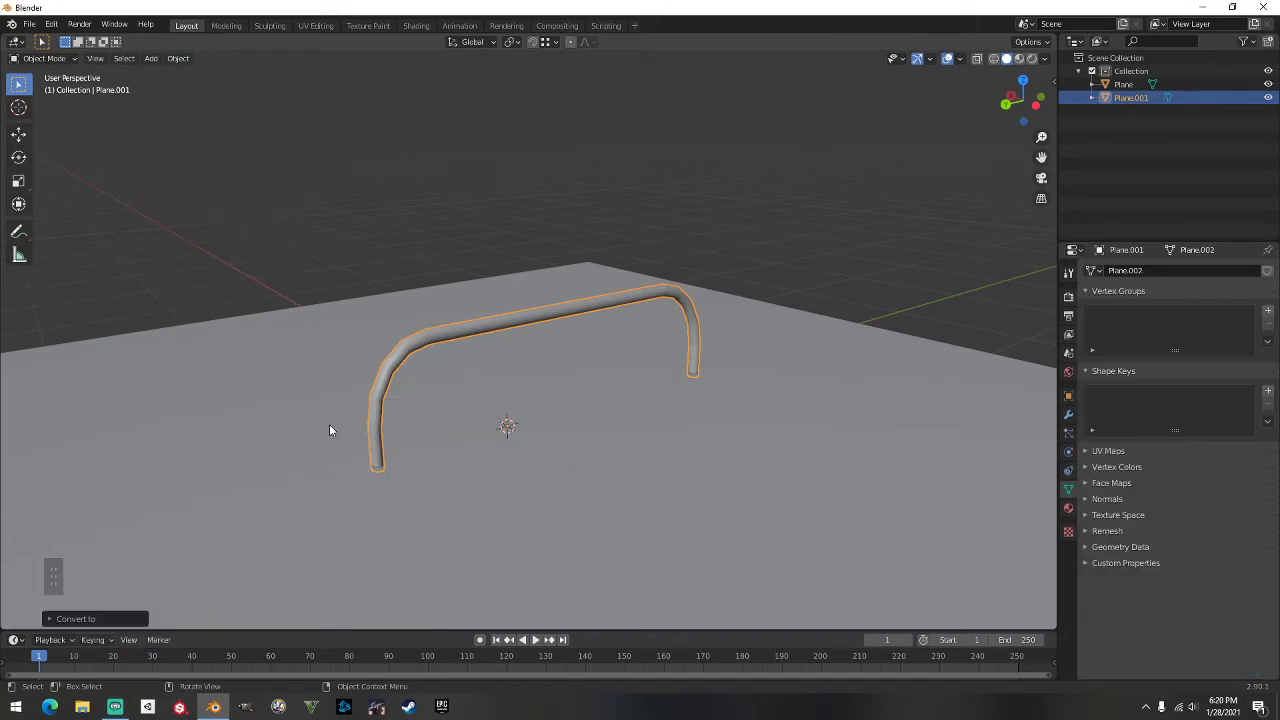
pyautogui.click(1107, 499)
pyautogui.click(1159, 518)
pyautogui.click(930, 248)
# Step: Examine the smoothed pipe frame from several angles and distances
pyautogui.moveTo(930, 248); pyautogui.dragTo(694, 237, button='middle')
pyautogui.scroll(2, 620, 280)
pyautogui.moveTo(620, 280); pyautogui.dragTo(402, 329, button='middle')
pyautogui.scroll(-2, 403, 330)
pyautogui.moveTo(456, 364); pyautogui.dragTo(467, 371, button='middle')
pyautogui.moveTo(611, 294); pyautogui.dragTo(575, 403, button='middle')
pyautogui.scroll(1, 523, 366)
pyautogui.scroll(-2, 630, 414)
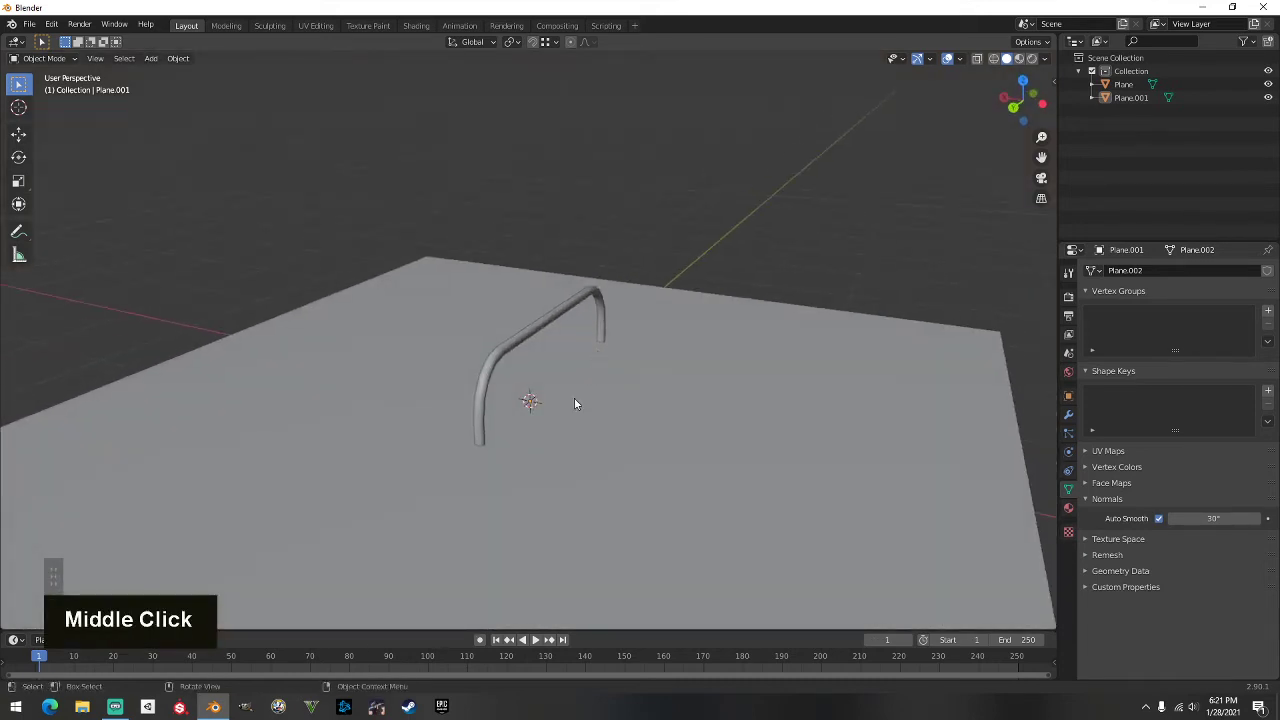
# Step: Add a new plane at the 3D cursor and scale it down to roughly a quarter of its size
pyautogui.hotkey('shift', 'a')
pyautogui.moveTo(564, 397)
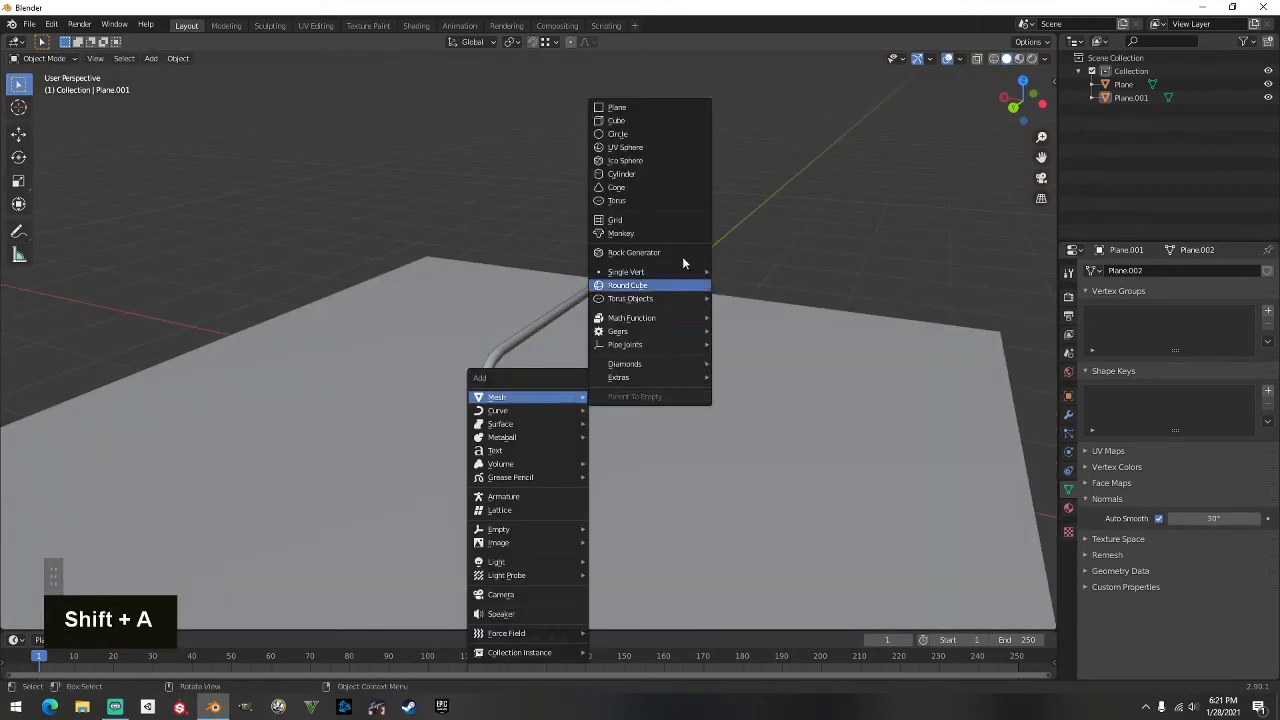
pyautogui.click(650, 107)
pyautogui.moveTo(650, 129); pyautogui.dragTo(590, 350, button='middle')
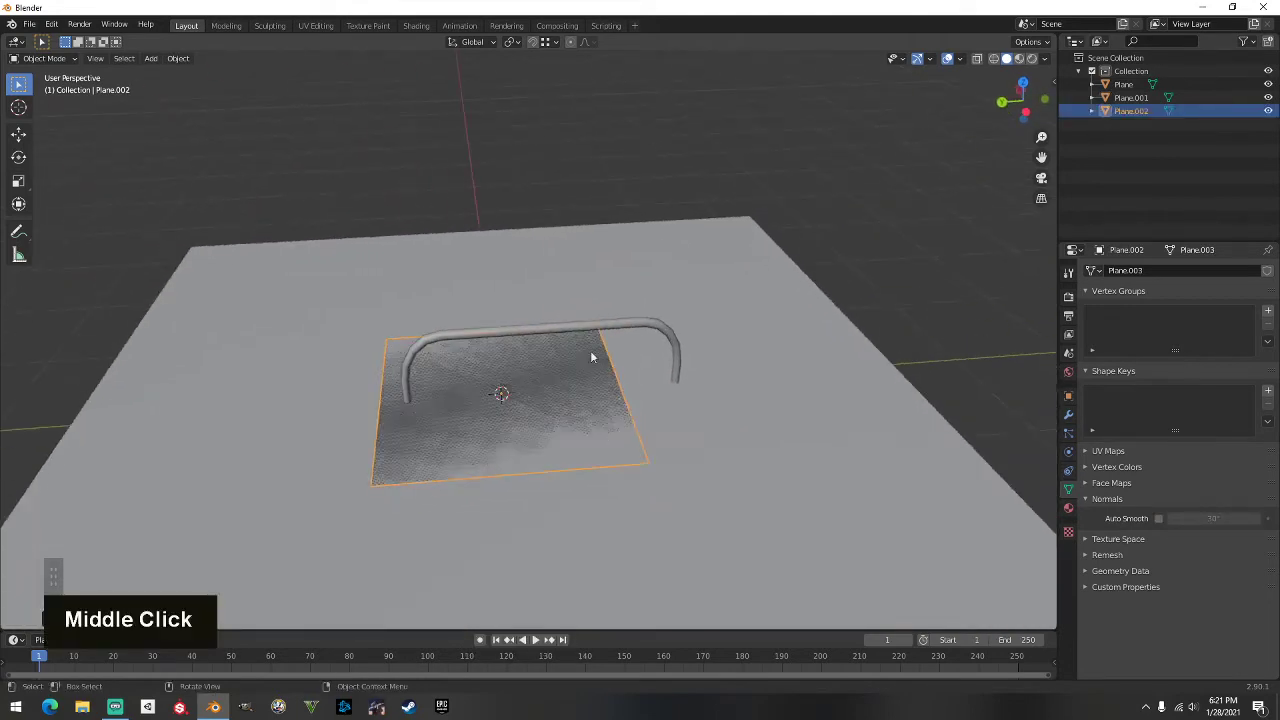
pyautogui.press('s')
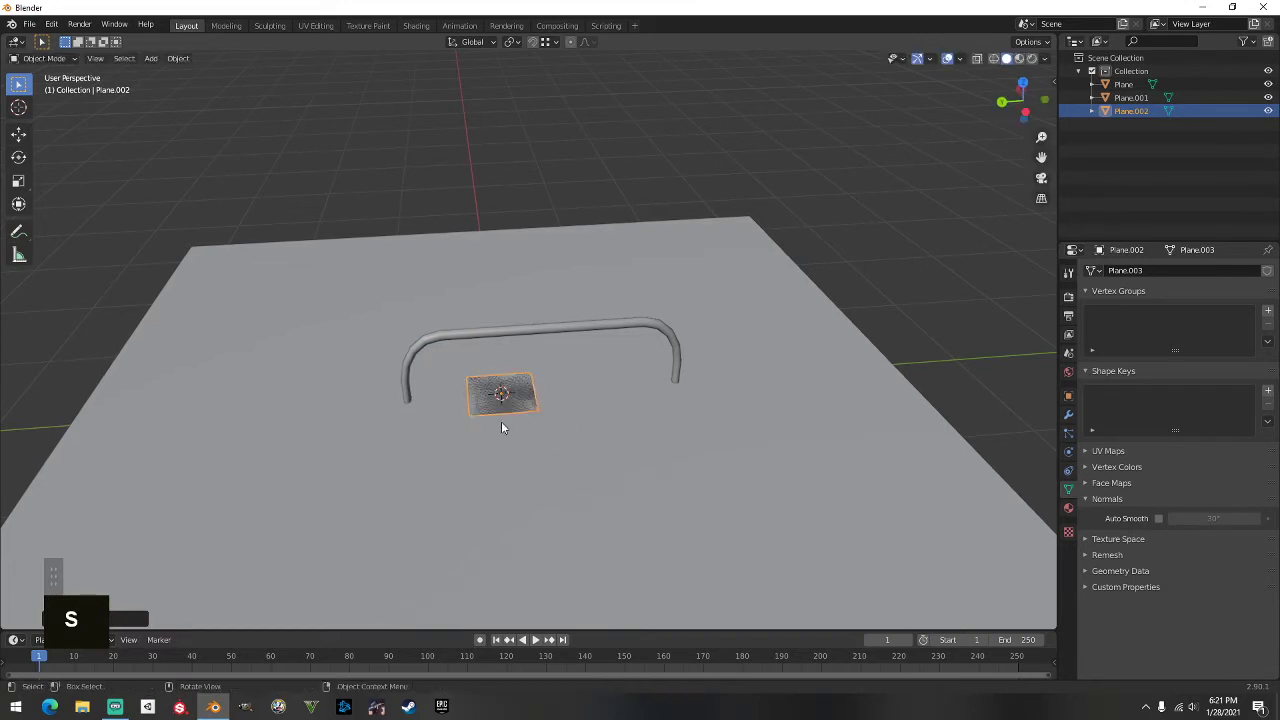
pyautogui.click(503, 428)
# Step: Move the small plane along Y until it sits under the nearest leg of the frame and narrow it along X
pyautogui.scroll(1, 503, 428)
pyautogui.press('g')
pyautogui.press('y')
pyautogui.click(391, 428)
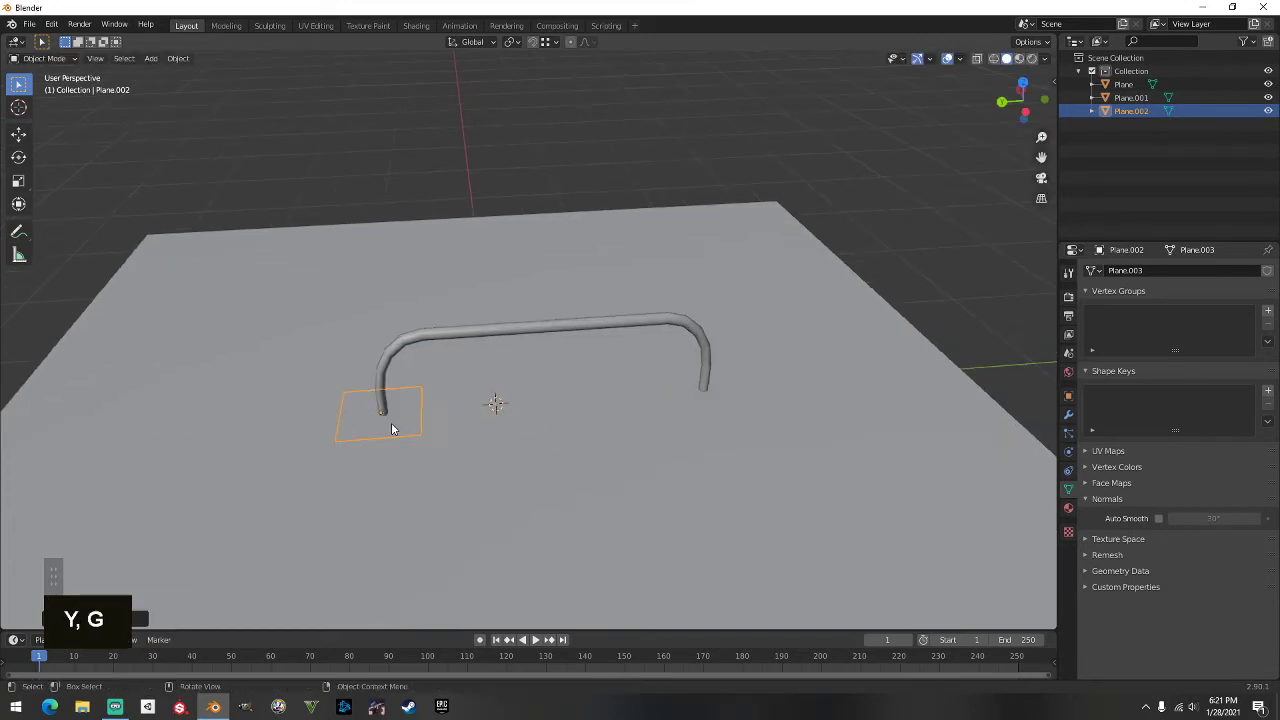
pyautogui.moveTo(391, 428); pyautogui.dragTo(517, 428, button='middle')
pyautogui.press('g')
pyautogui.press('y')
pyautogui.click(430, 432)
pyautogui.press('s')
pyautogui.press('x')
pyautogui.click(480, 470)
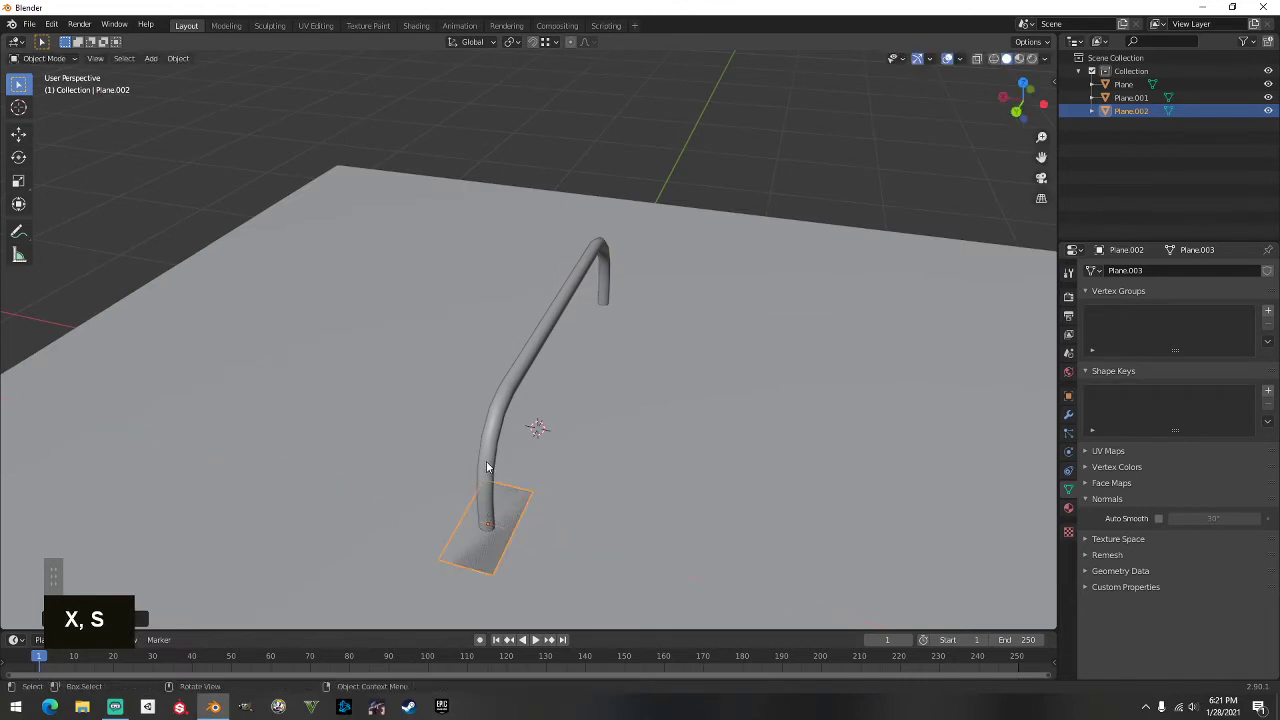
pyautogui.press('s')
pyautogui.press('z')
pyautogui.rightClick(564, 435)
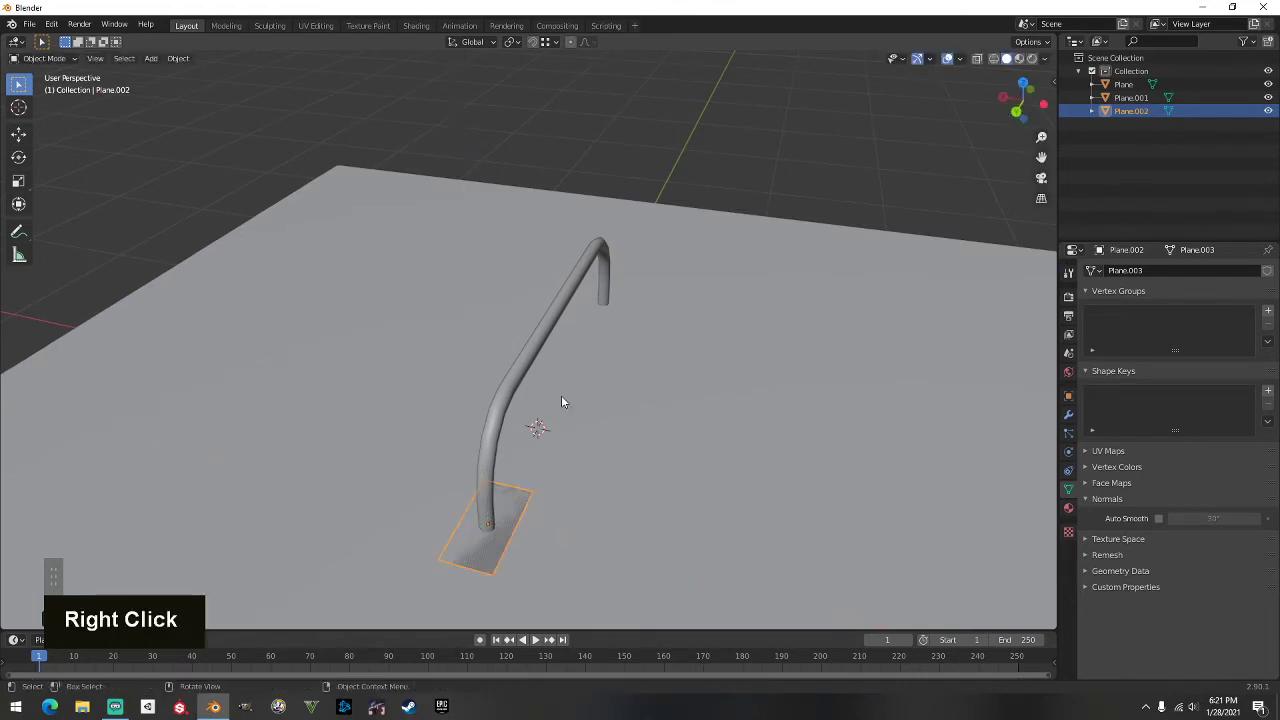
pyautogui.press('r')
pyautogui.press('x')
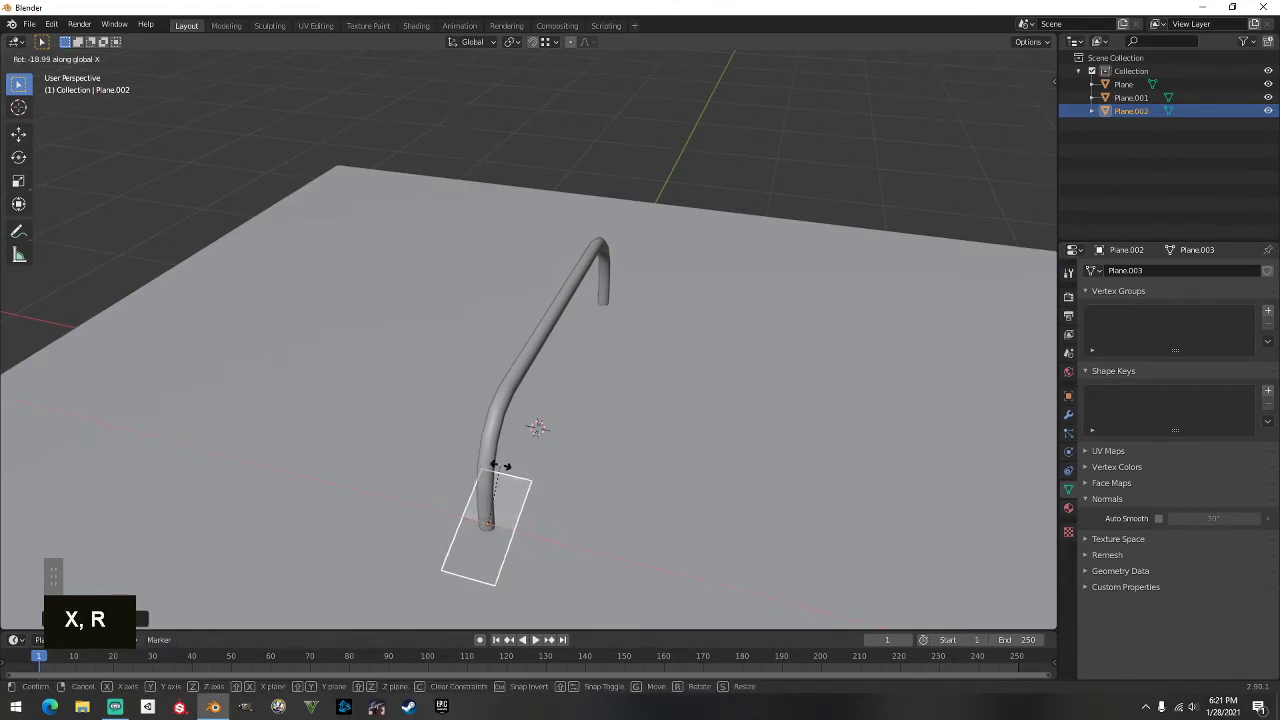
pyautogui.press('z')
pyautogui.press('y')
pyautogui.press('x')
pyautogui.rightClick(523, 474)
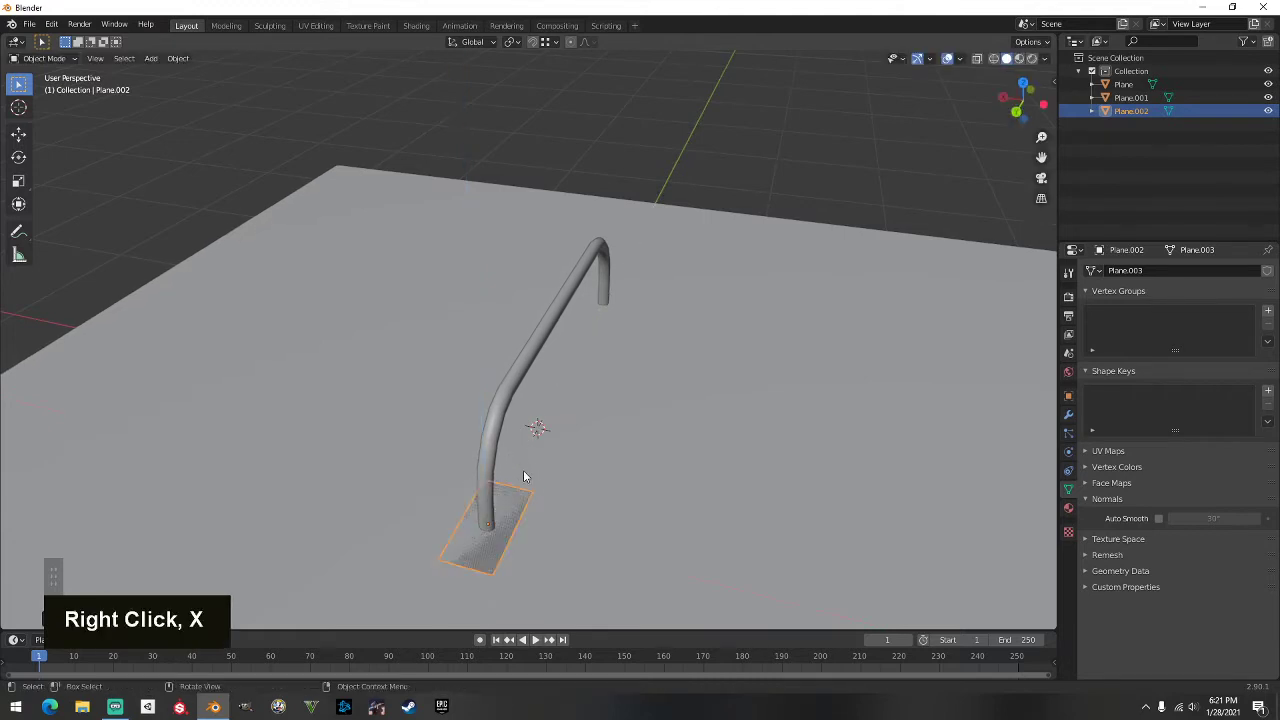
pyautogui.moveTo(523, 477); pyautogui.dragTo(418, 477, button='middle')
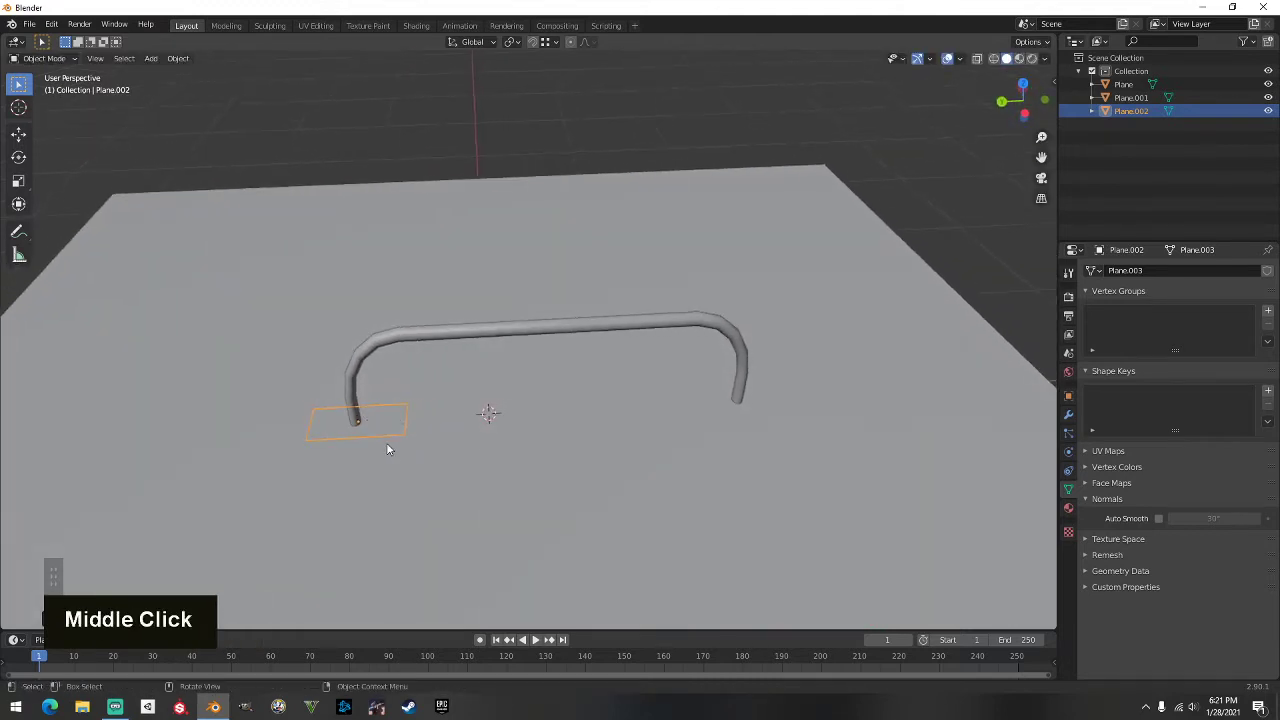
pyautogui.press('g')
pyautogui.rightClick(384, 444)
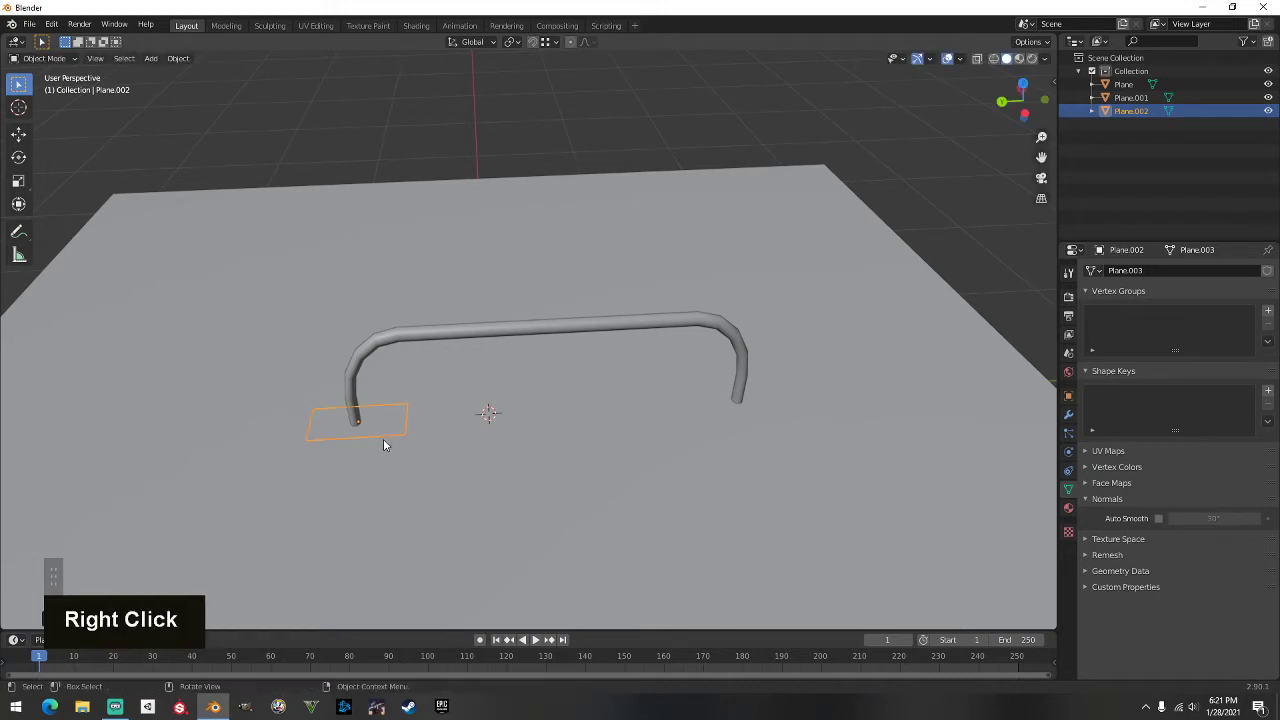
# Step: Shrink the base plane along Y to a narrow strip and nudge it slightly along Y to center it under the leg
pyautogui.press('s')
pyautogui.press('y')
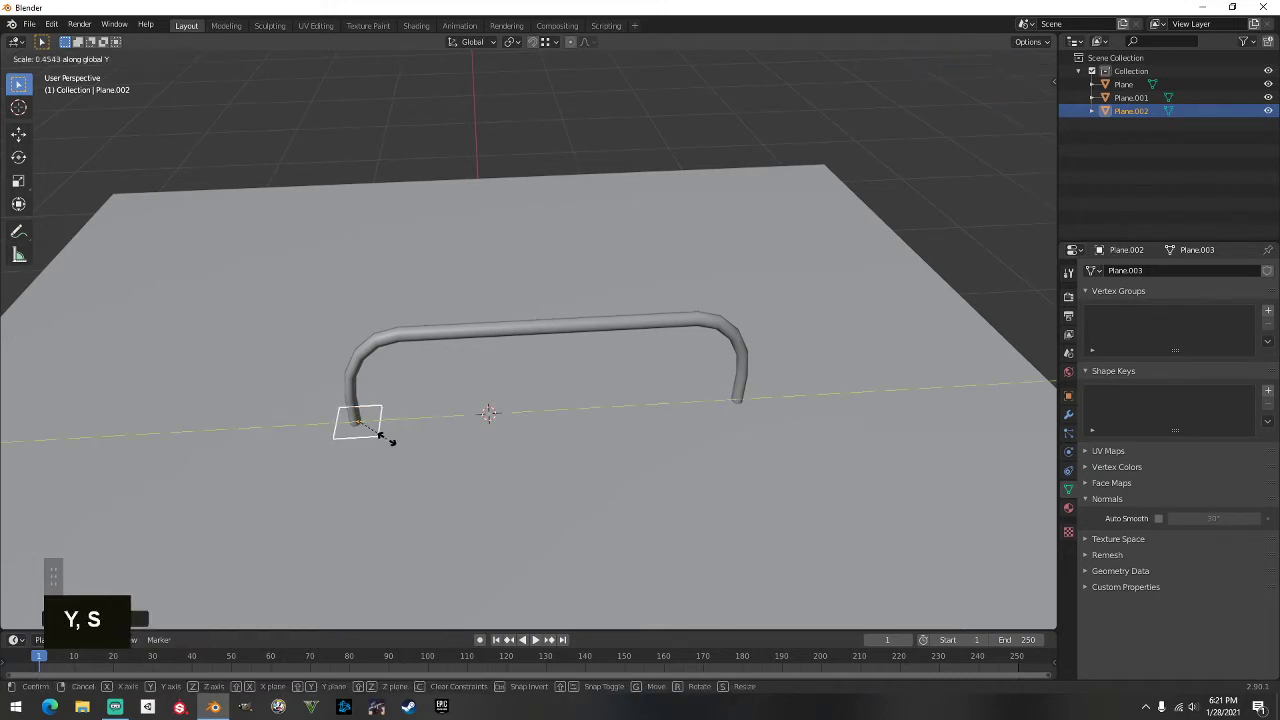
pyautogui.click(352, 442)
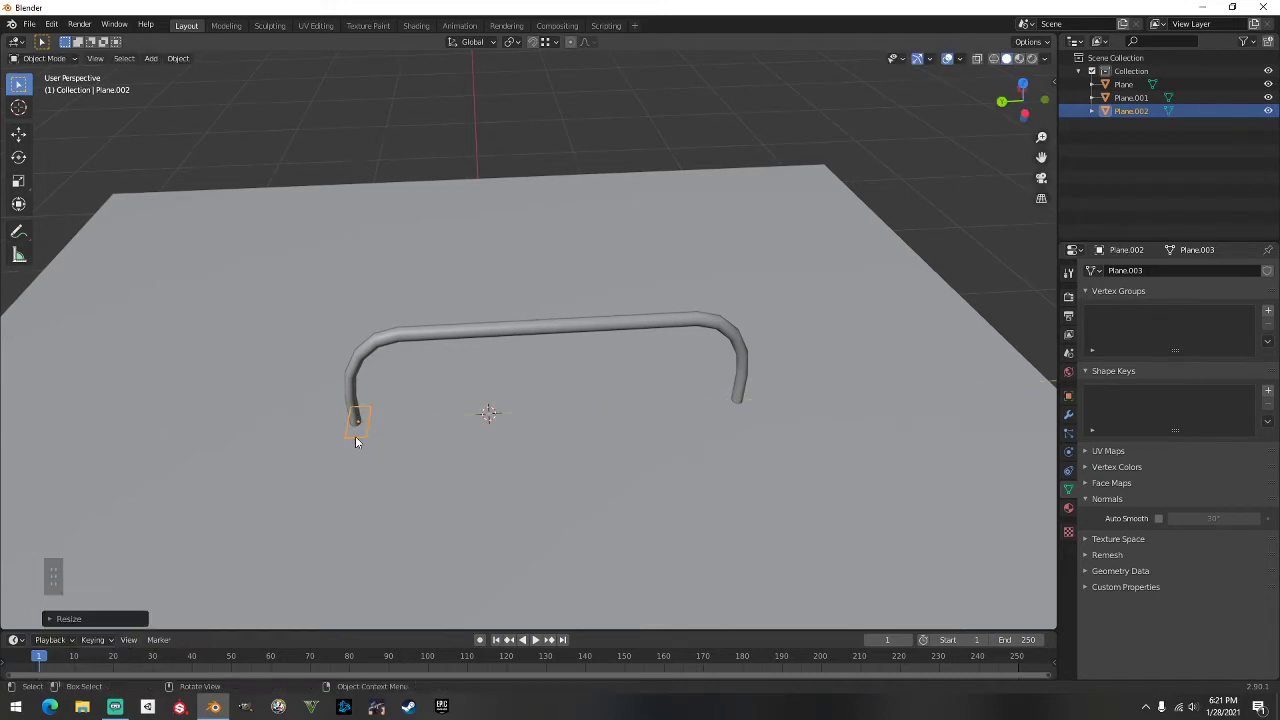
pyautogui.press('g')
pyautogui.press('y')
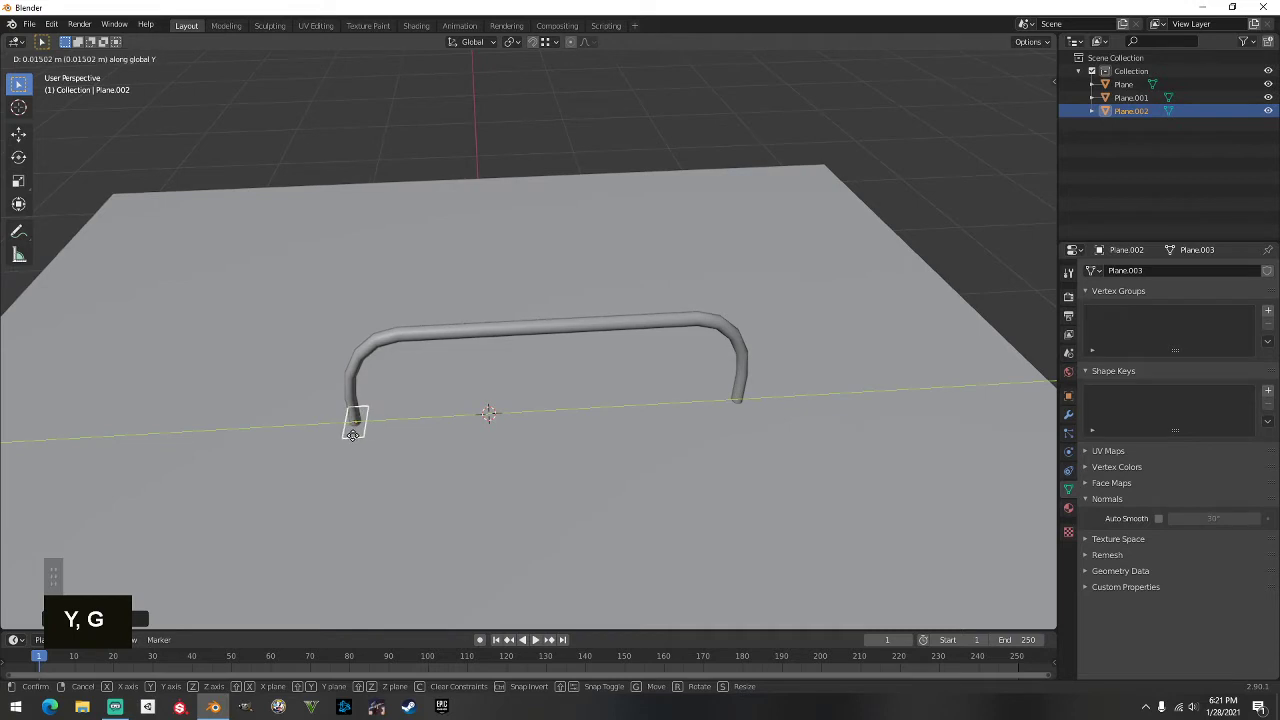
pyautogui.click(351, 436)
# Step: Lengthen the narrow base plane along X so it extends further on both sides of the leg
pyautogui.moveTo(351, 436); pyautogui.dragTo(473, 441, button='middle')
pyautogui.press('s')
pyautogui.press('x')
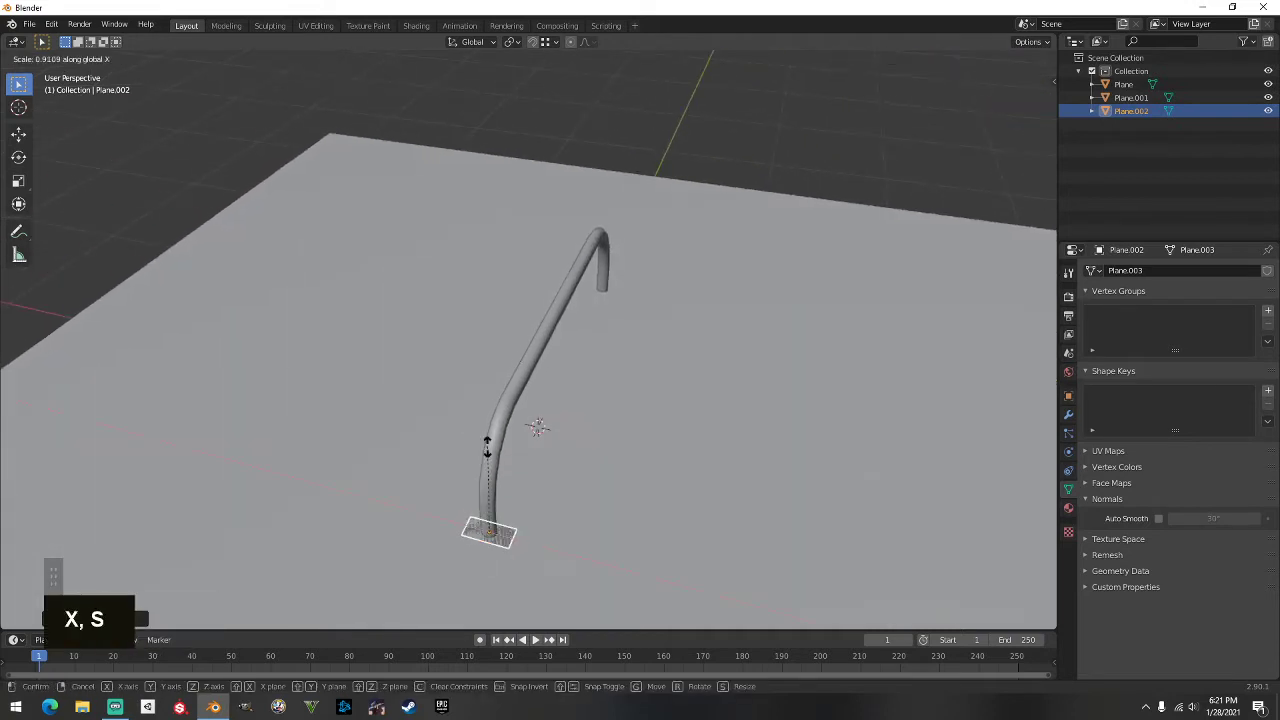
pyautogui.click(408, 414)
pyautogui.scroll(1, 471, 477)
pyautogui.keyDown('shift'); pyautogui.moveTo(471, 477); pyautogui.dragTo(443, 343, button='middle'); pyautogui.keyUp('shift')
pyautogui.scroll(1, 330, 240)
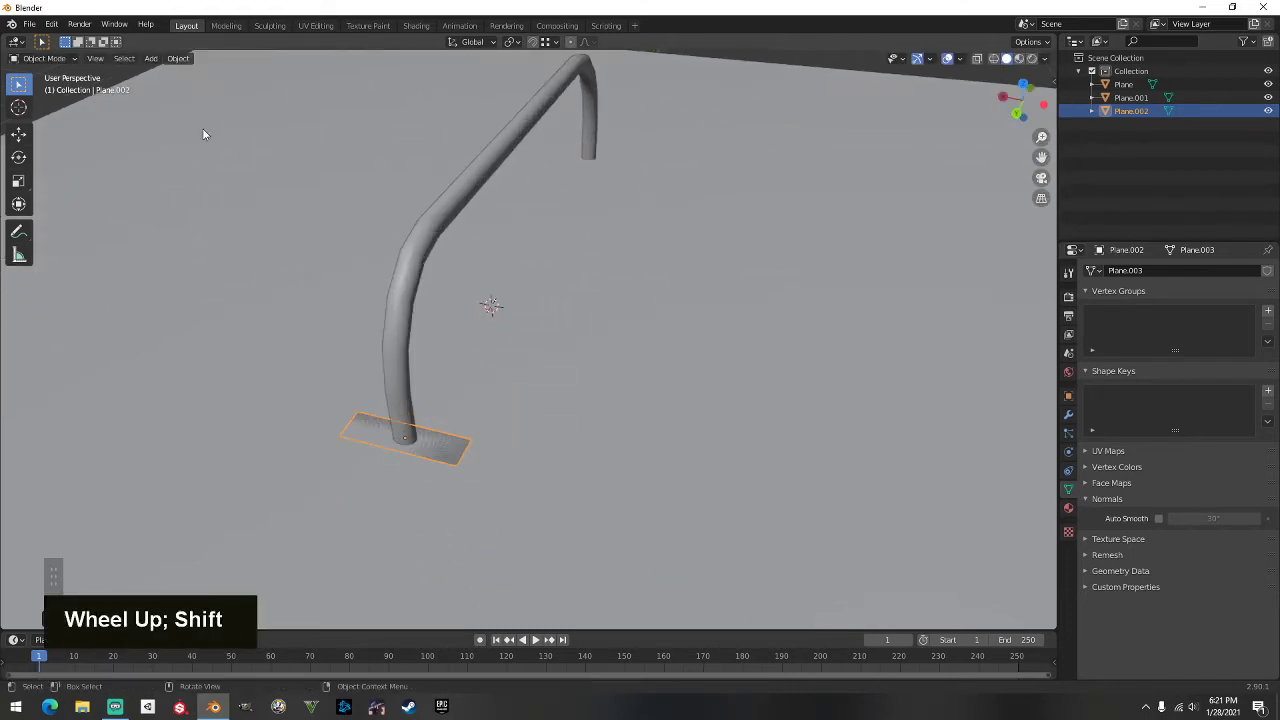
# Step: Extrude the base plane's face upward along Z by about 0.03 m to form a thin foot plate
pyautogui.press('Tab')
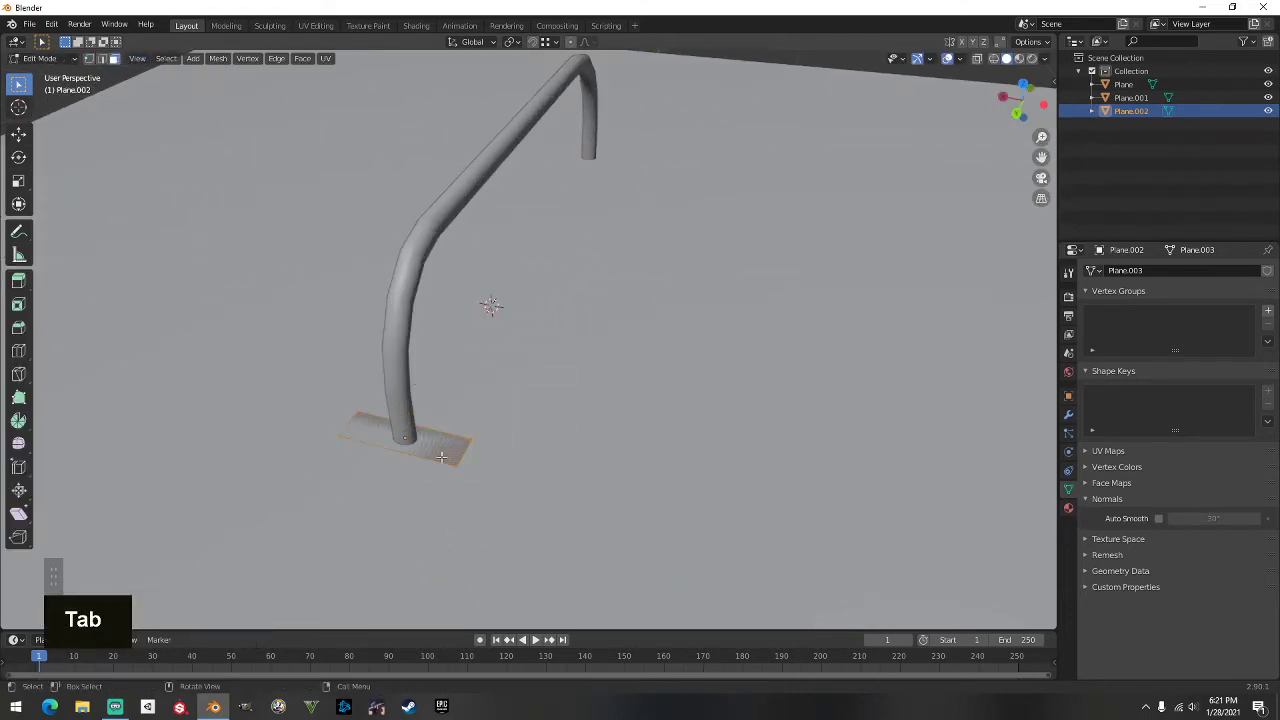
pyautogui.doubleClick(446, 454)
pyautogui.press('e')
pyautogui.press('z')
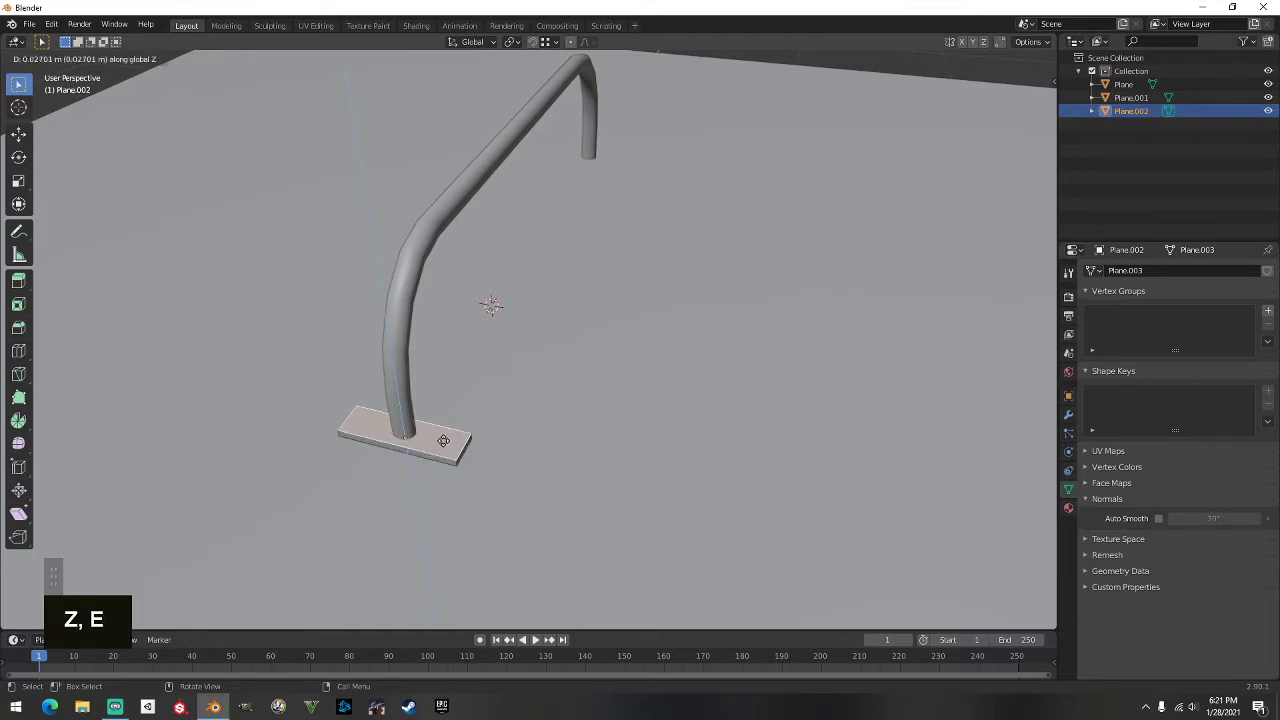
pyautogui.click(445, 437)
pyautogui.moveTo(445, 437); pyautogui.dragTo(473, 430, button='middle')
pyautogui.scroll(1, 504, 444)
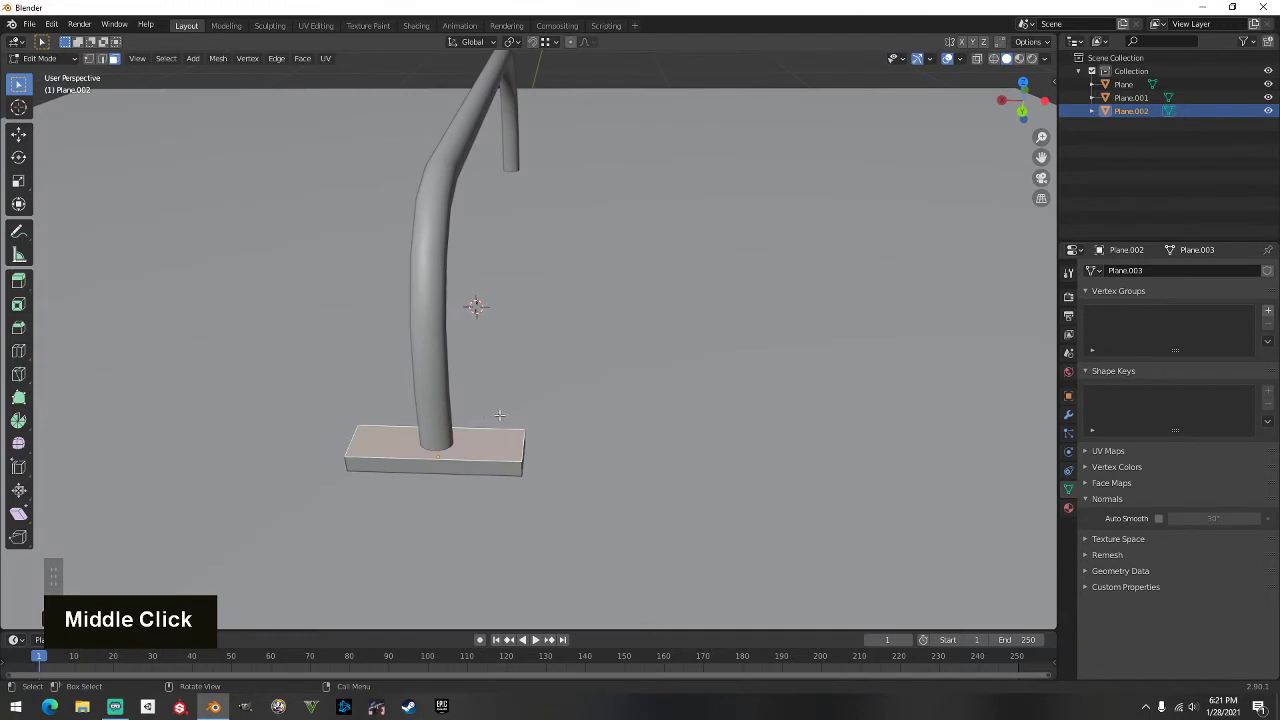
# Step: Duplicate the full ring of faces on the lowest segment of the near pipe leg and move the copy up along Z
pyautogui.press('Tab')
pyautogui.click(438, 396)
pyautogui.press('Tab')
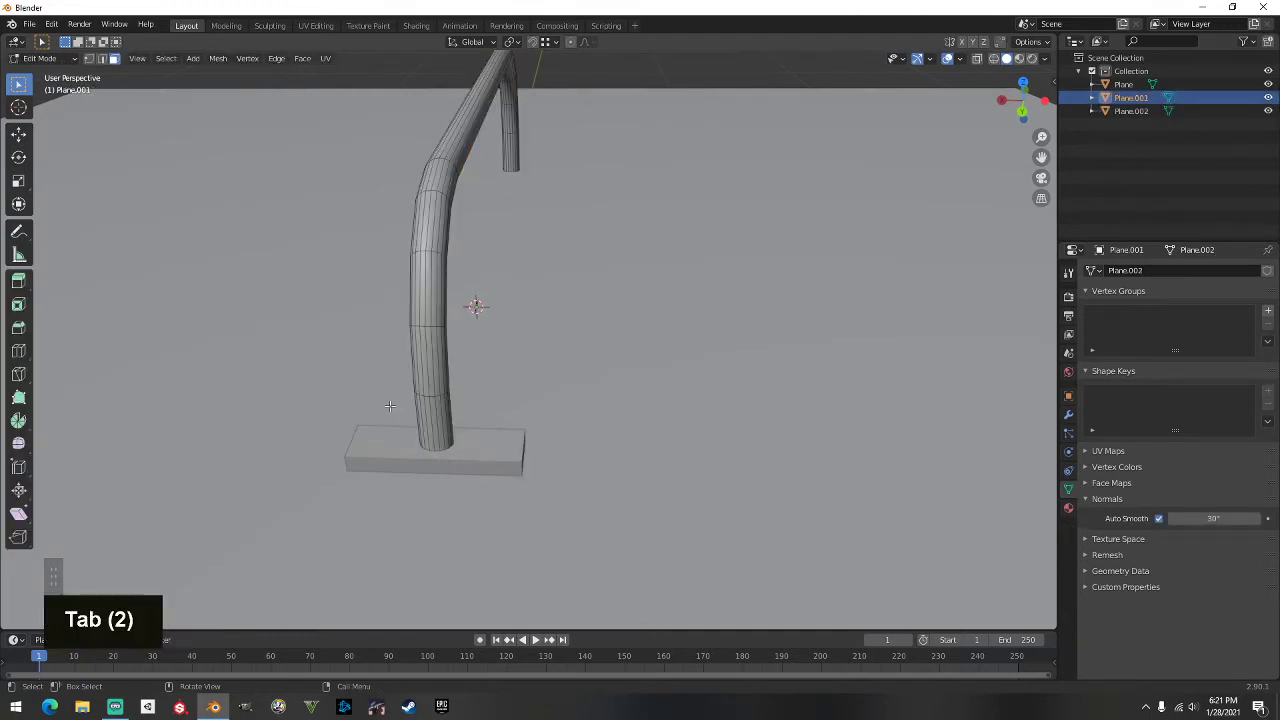
pyautogui.moveTo(404, 406); pyautogui.dragTo(482, 416)
pyautogui.moveTo(477, 409); pyautogui.dragTo(426, 440, button='middle')
pyautogui.scroll(2, 461, 550)
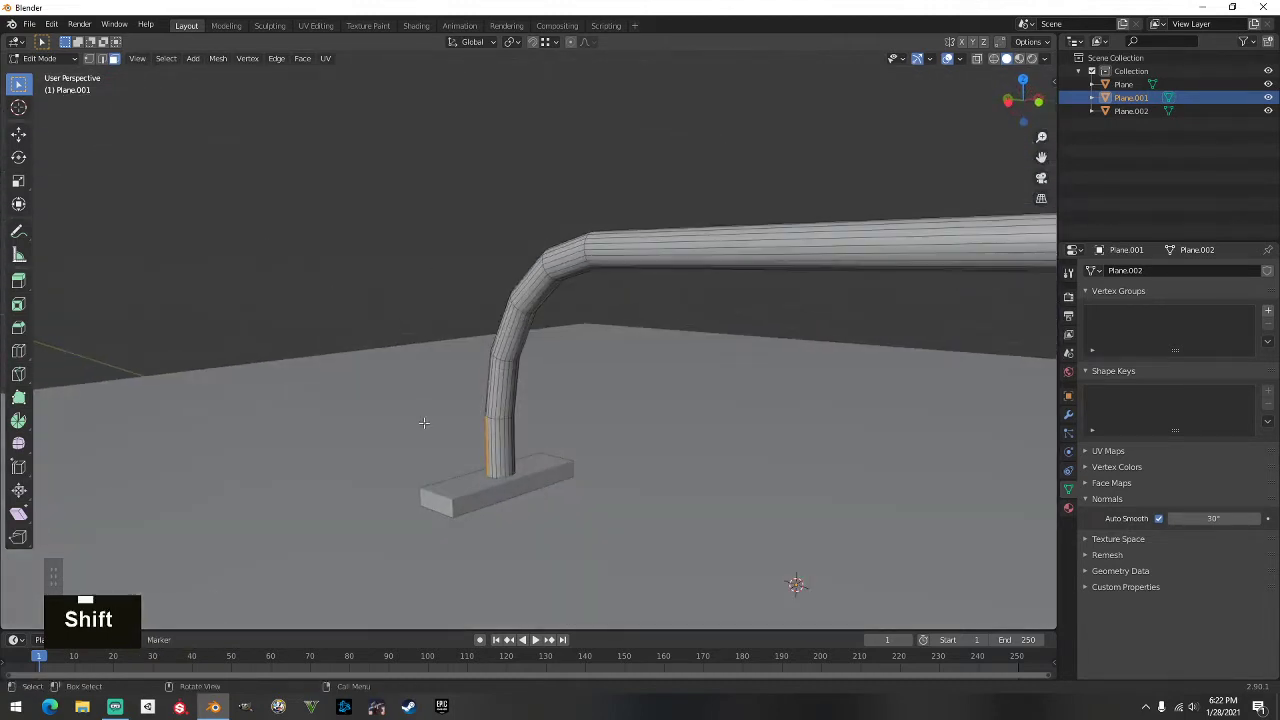
pyautogui.keyDown('shift'); pyautogui.moveTo(461, 442); pyautogui.dragTo(566, 442); pyautogui.keyUp('shift')
pyautogui.moveTo(566, 442); pyautogui.dragTo(402, 442, button='middle')
pyautogui.keyDown('shift'); pyautogui.click(598, 454); pyautogui.keyUp('shift')
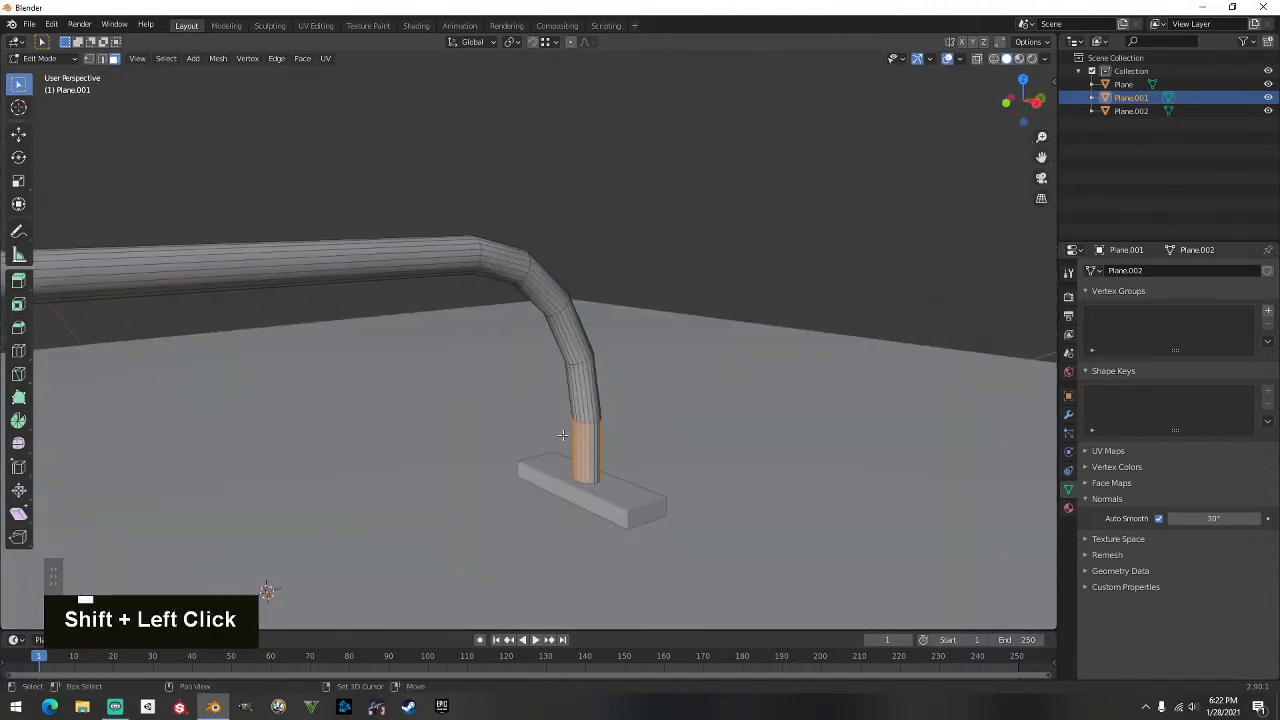
pyautogui.moveTo(687, 441); pyautogui.dragTo(527, 452, button='middle')
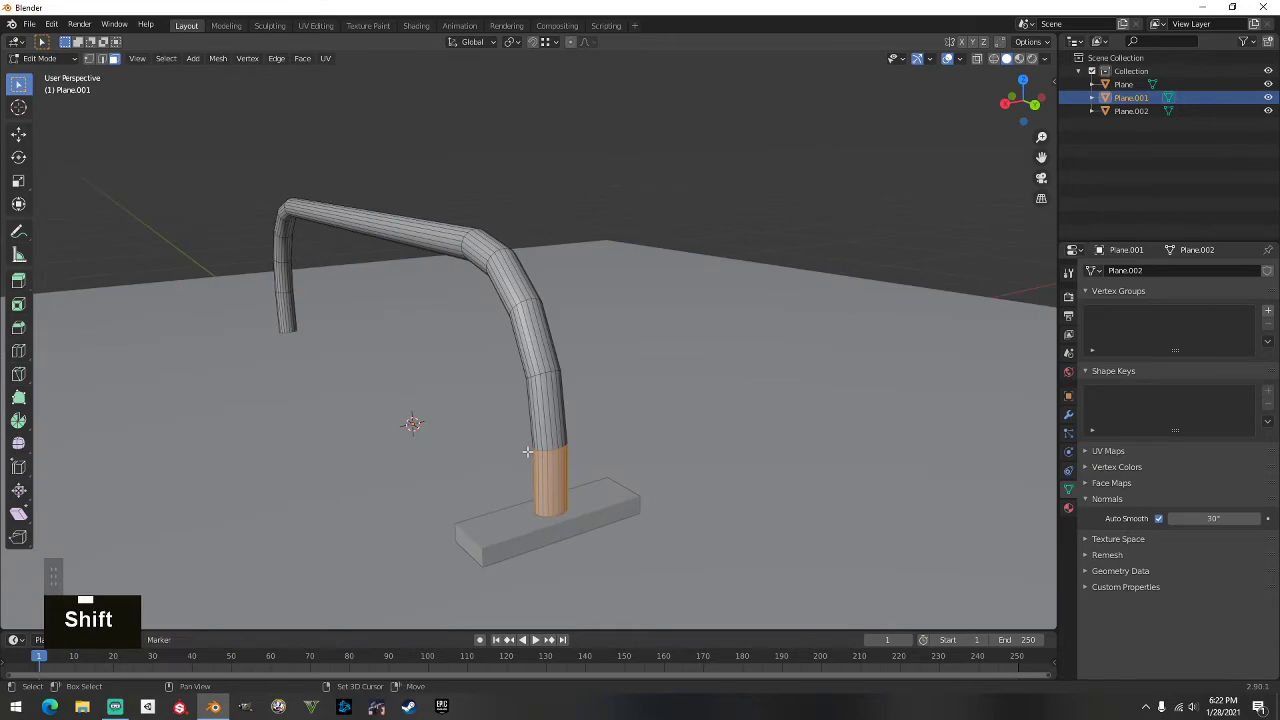
pyautogui.hotkey('shift', 'd')
pyautogui.press('z')
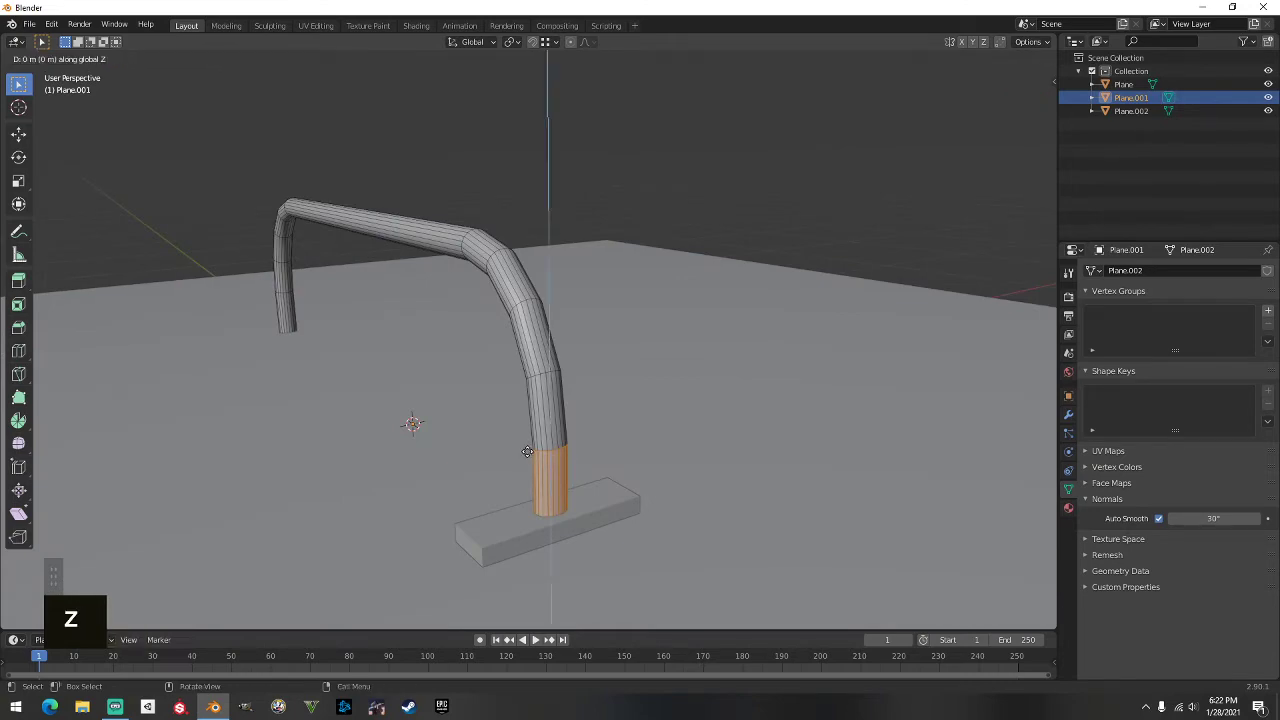
pyautogui.click(528, 276)
# Step: Separate the duplicated ring of faces into its own object and select it in Object Mode
pyautogui.moveTo(528, 276); pyautogui.dragTo(437, 321, button='middle')
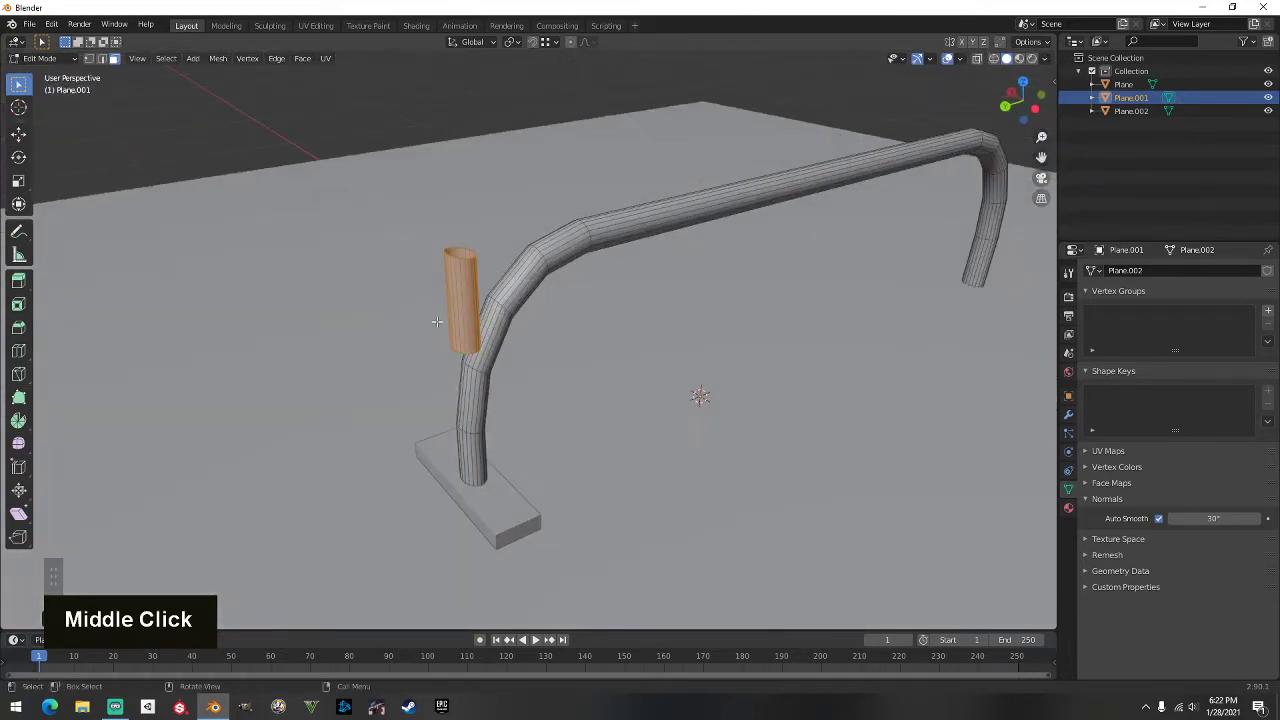
pyautogui.click(341, 245)
pyautogui.hotkey('ctrl', 'z')
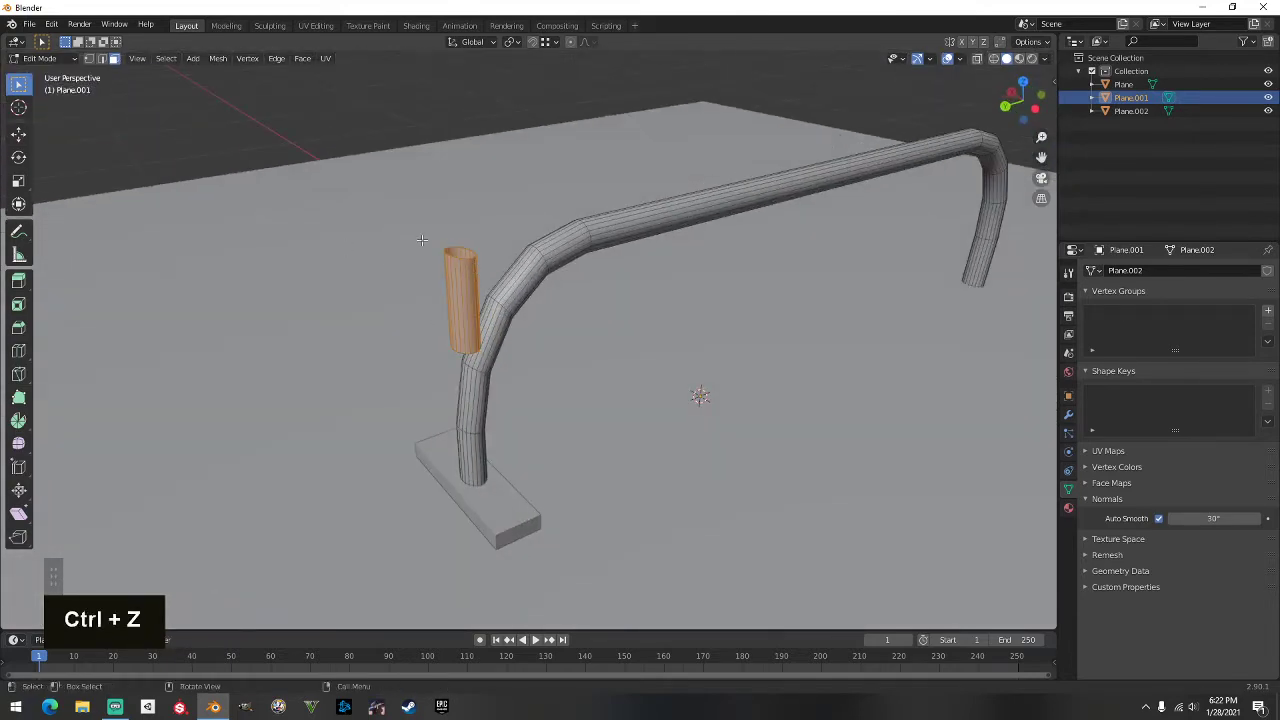
pyautogui.press('p')
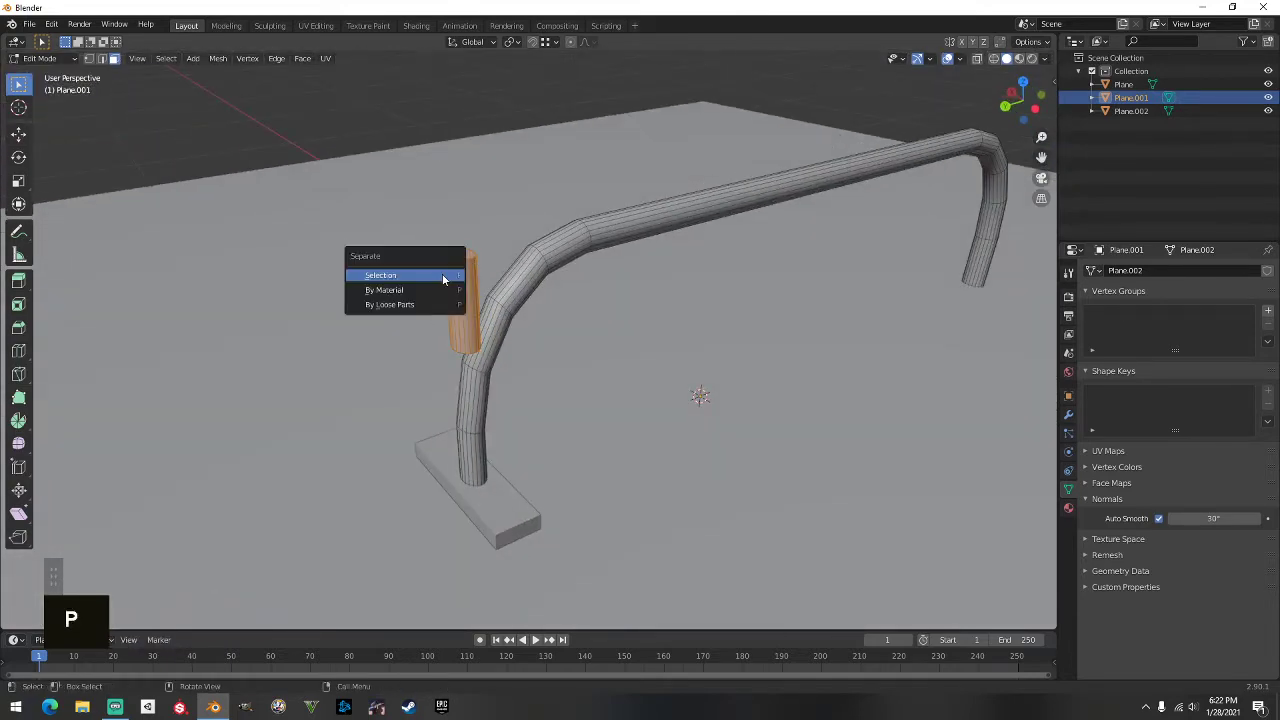
pyautogui.click(442, 273)
pyautogui.press('Tab')
pyautogui.click(461, 308)
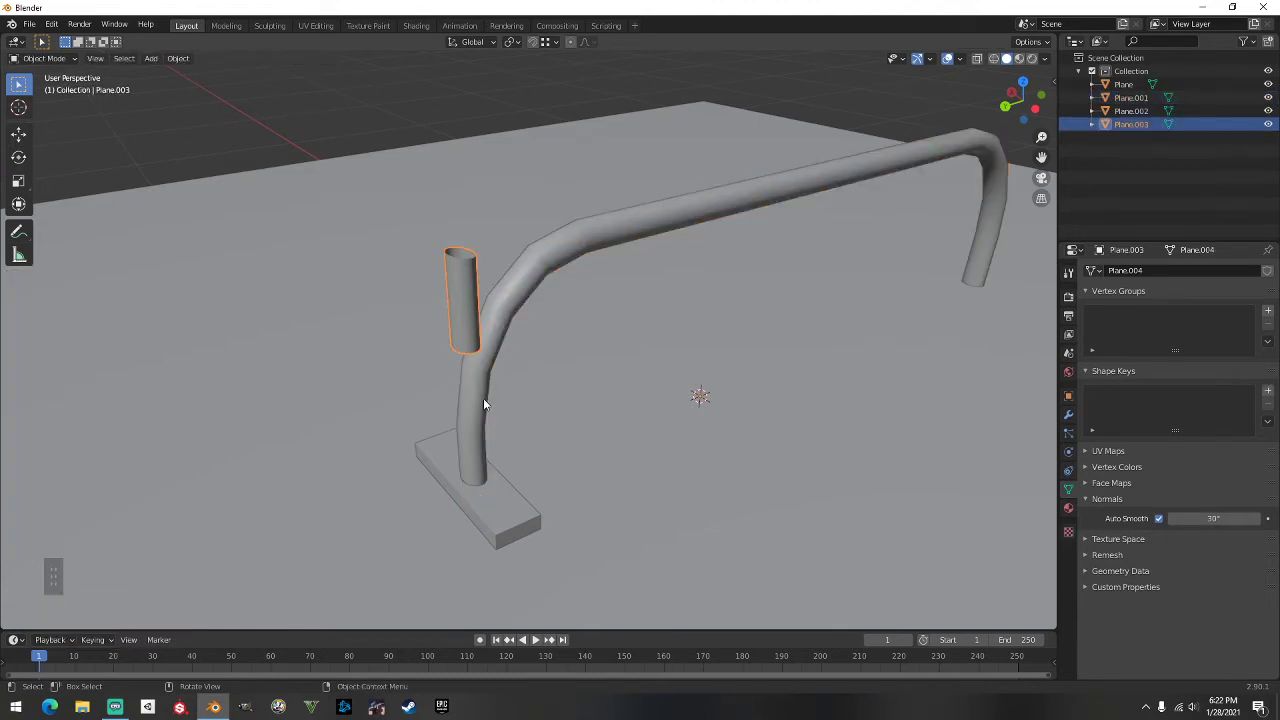
# Step: Lower the separated sleeve along Z onto the base of the leg so its lower end sinks into the foot plate
pyautogui.press('g')
pyautogui.press('z')
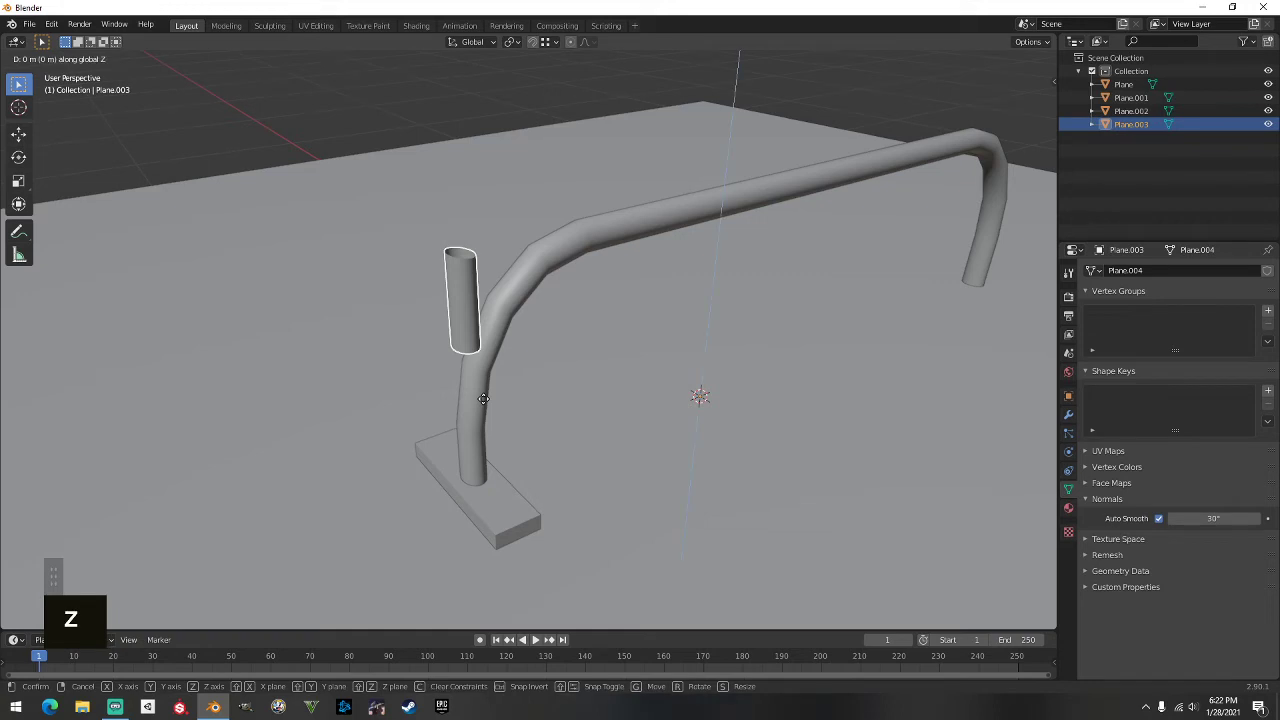
pyautogui.click(509, 538)
pyautogui.press('g')
pyautogui.press('z')
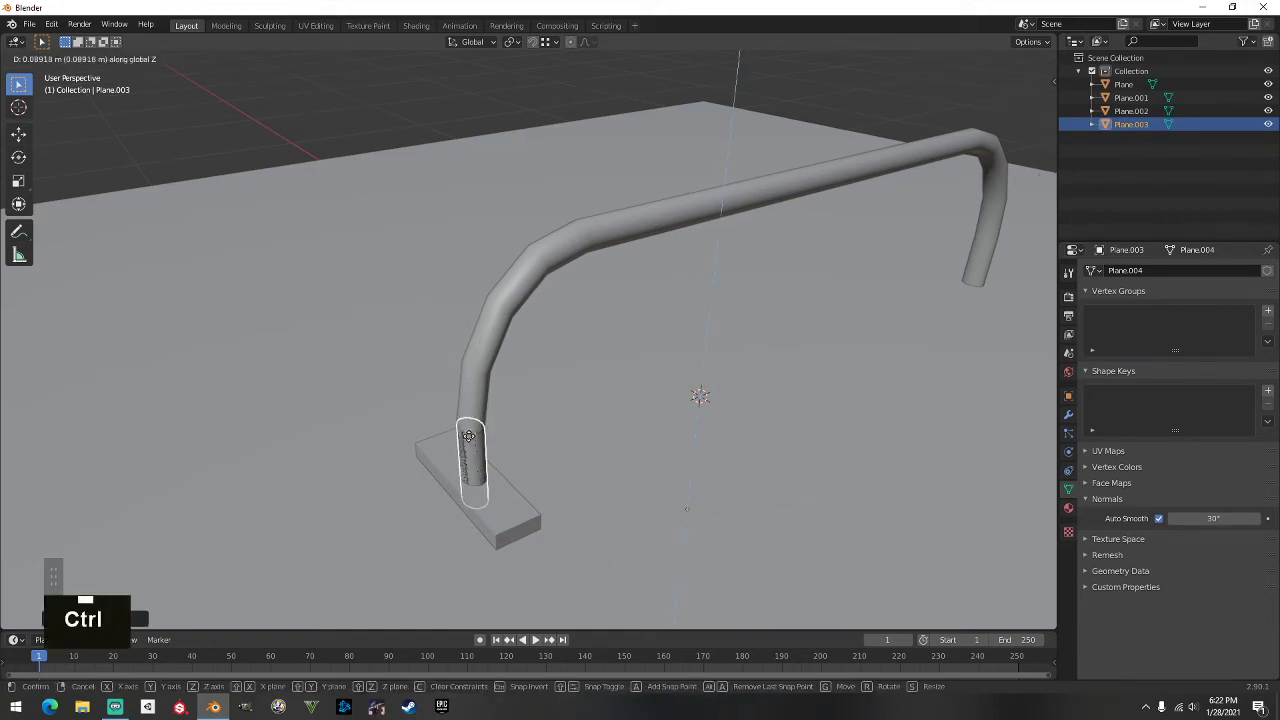
pyautogui.keyDown('ctrl'); pyautogui.click(501, 514); pyautogui.keyUp('ctrl')
# Step: Scale the sleeve's top edge loop outward to about 1.09 to form a collar rim and fill the loop with a face
pyautogui.scroll(4, 490, 460)
pyautogui.keyDown('shift'); pyautogui.moveTo(487, 452); pyautogui.dragTo(490, 377, button='middle'); pyautogui.keyUp('shift')
pyautogui.scroll(2, 485, 382)
pyautogui.keyDown('shift'); pyautogui.scroll(3, 505, 355); pyautogui.keyUp('shift')
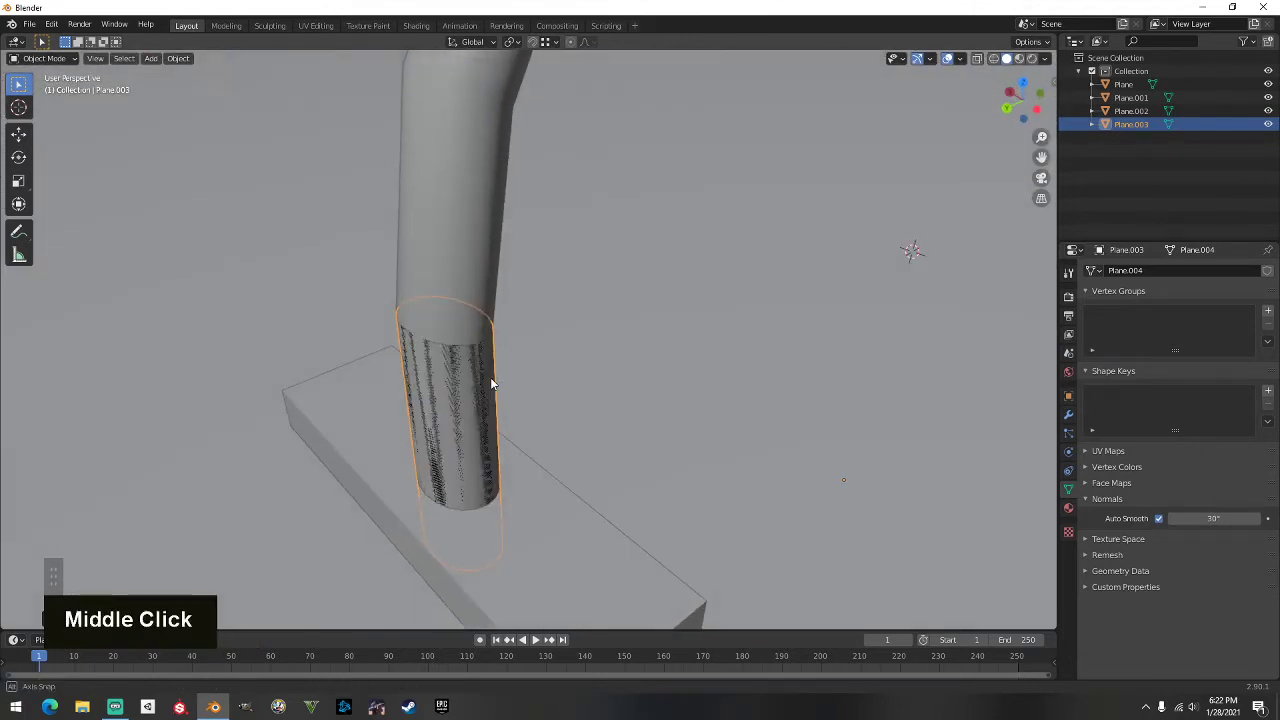
pyautogui.press('Tab')
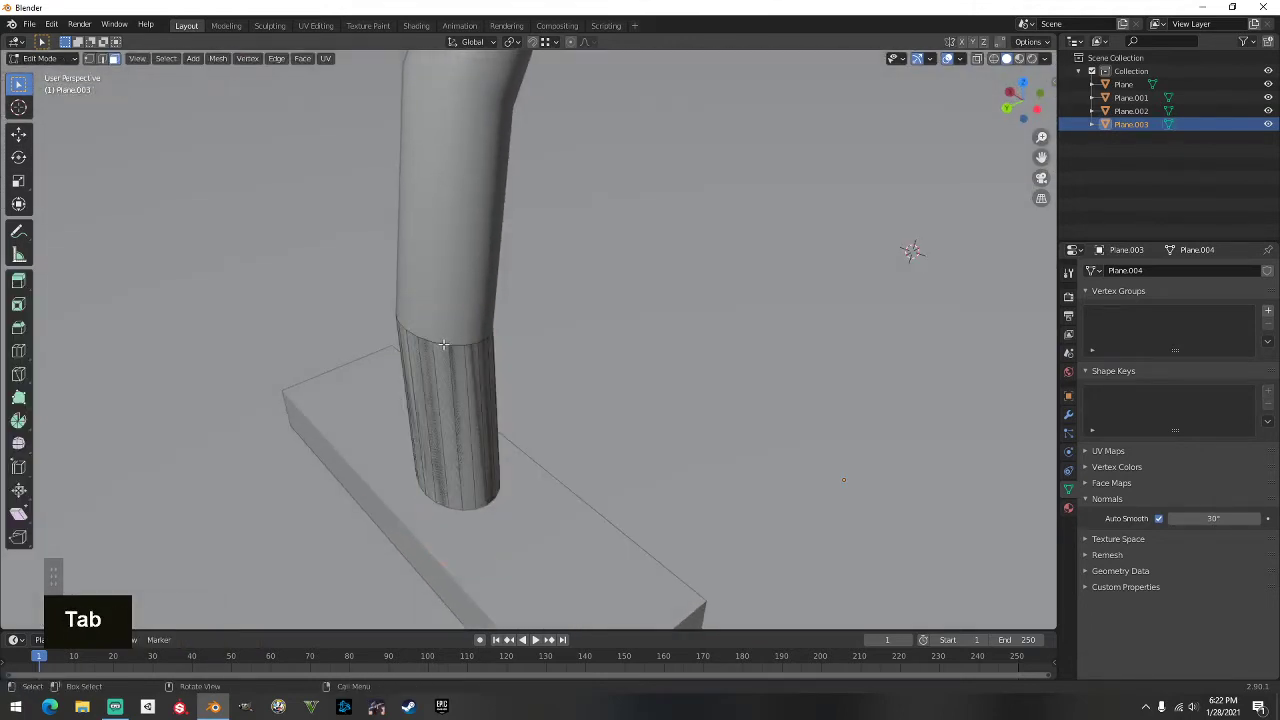
pyautogui.keyDown('alt'); pyautogui.click(443, 344); pyautogui.keyUp('alt')
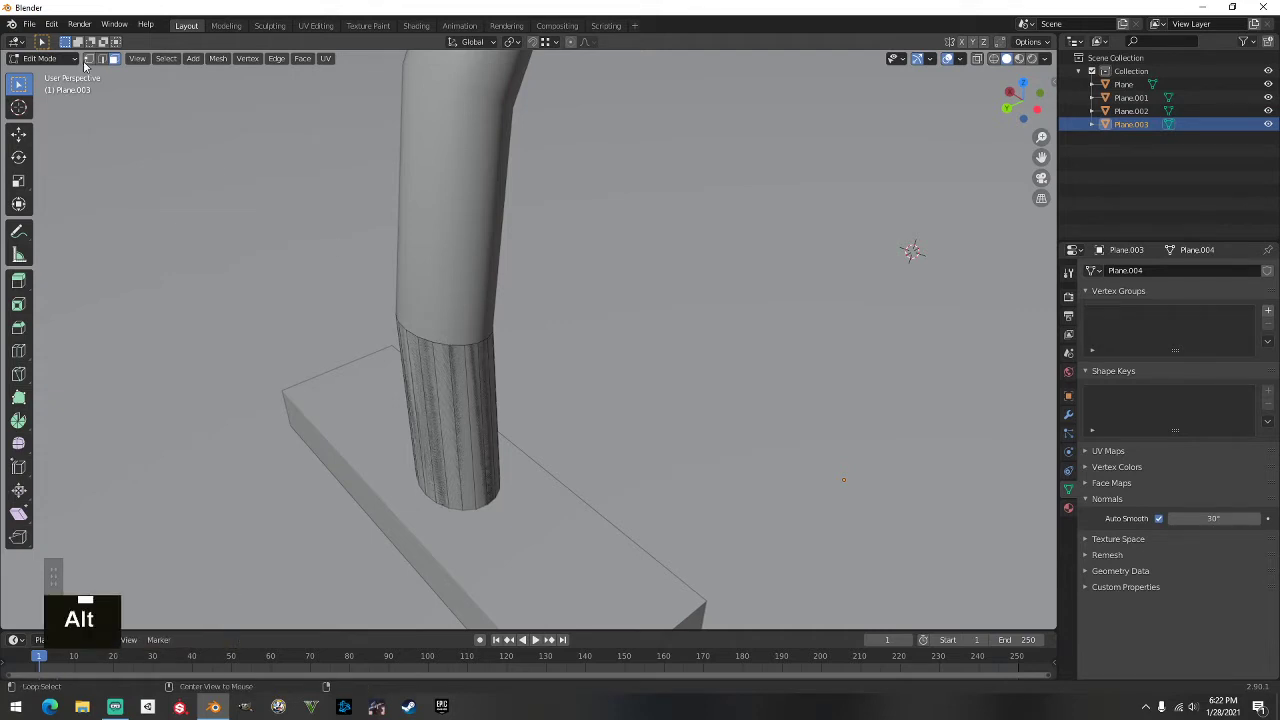
pyautogui.keyDown('alt'); pyautogui.click(432, 348); pyautogui.keyUp('alt')
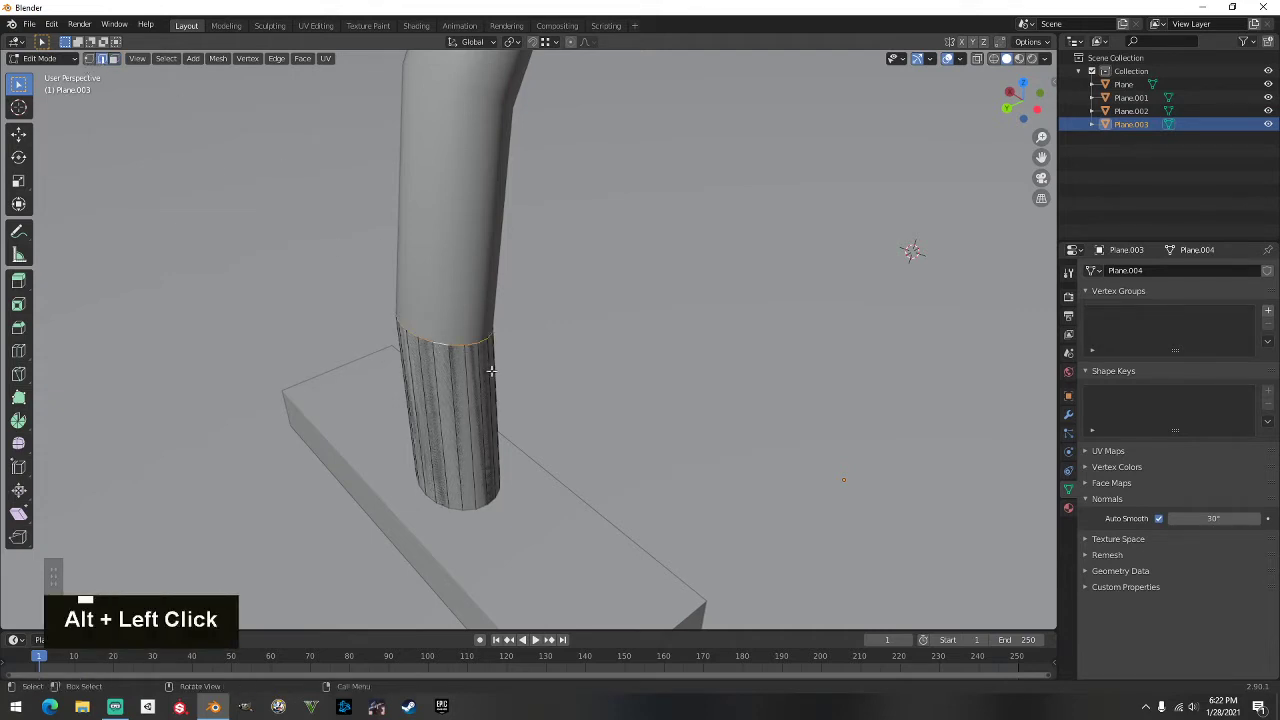
pyautogui.press('s')
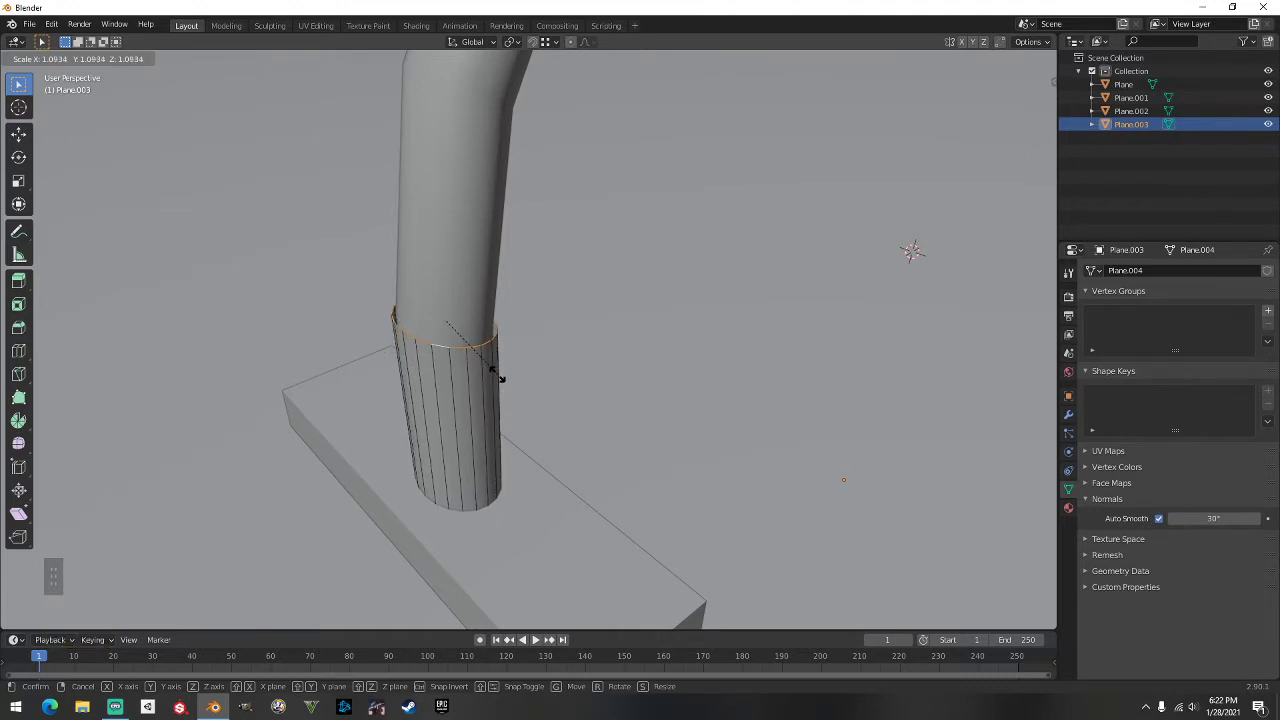
pyautogui.click(497, 374)
pyautogui.press('f')
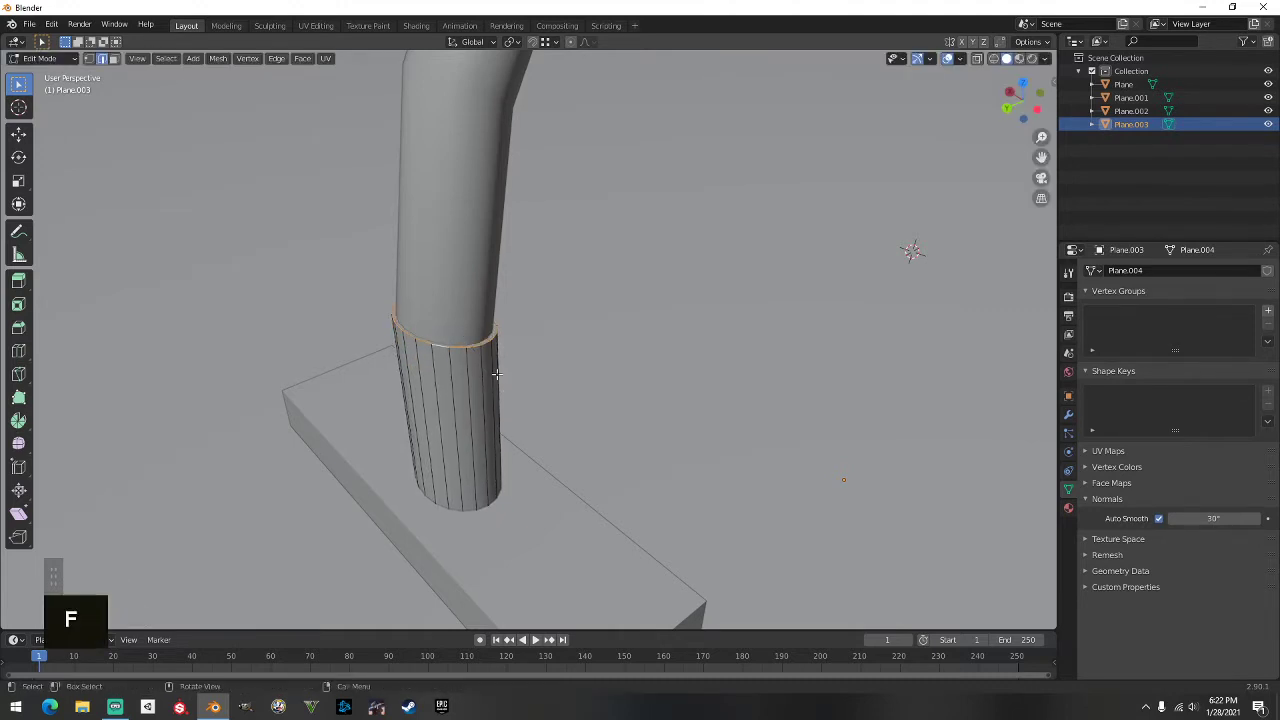
# Step: Raise the collar's bottom edge loop along Z above the underside of the ground plane
pyautogui.press('Tab')
pyautogui.moveTo(501, 394); pyautogui.dragTo(511, 246, button='middle')
pyautogui.press('Tab')
pyautogui.keyDown('alt'); pyautogui.click(462, 242); pyautogui.keyUp('alt')
pyautogui.press('g')
pyautogui.press('z')
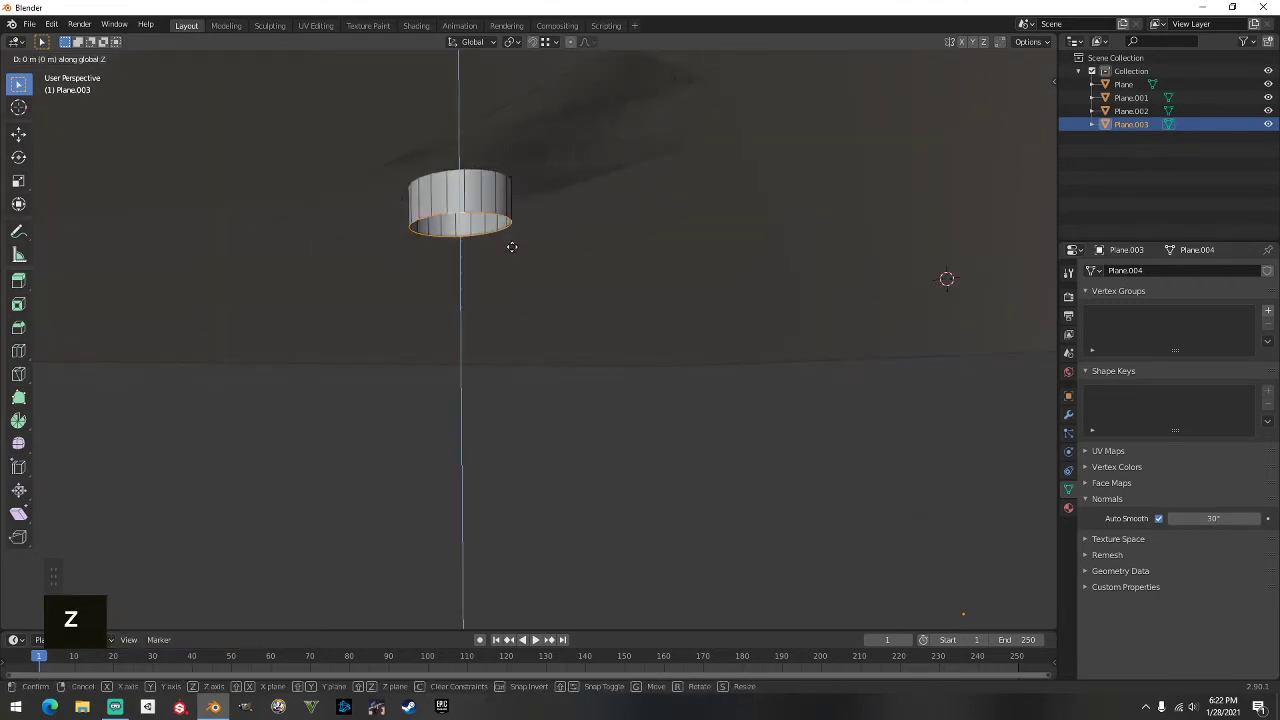
pyautogui.click(516, 196)
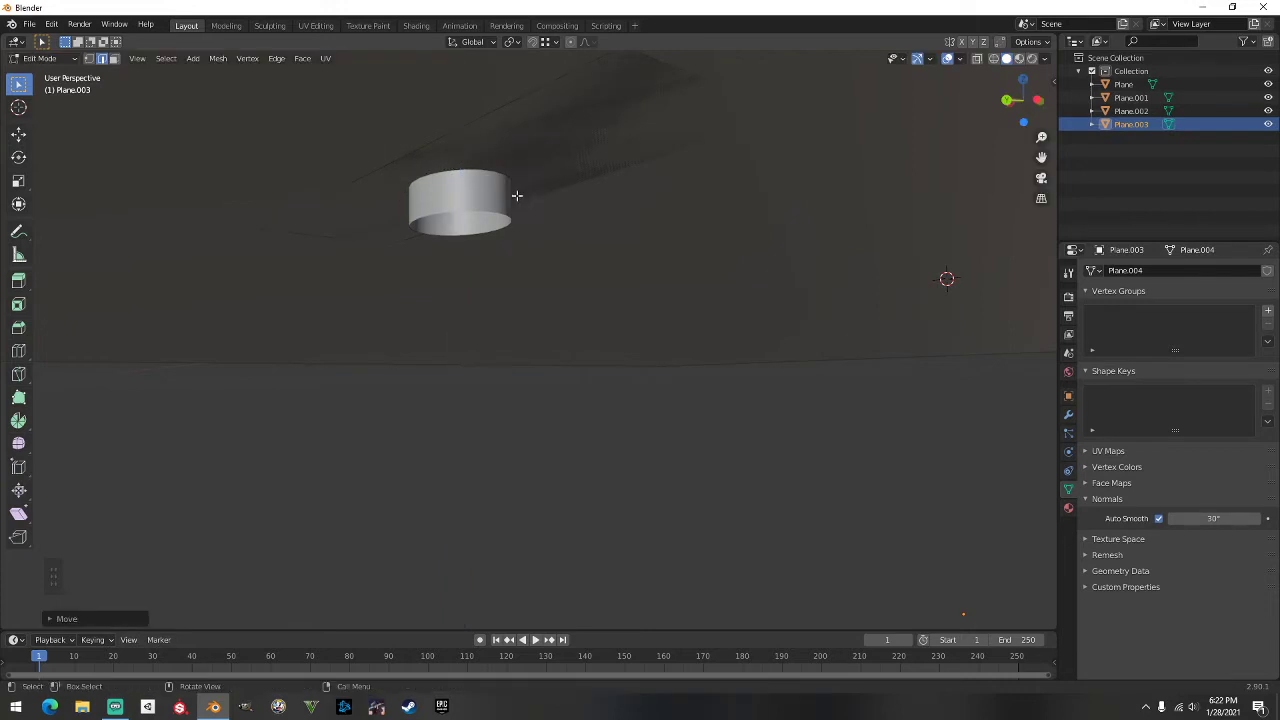
pyautogui.press('Tab')
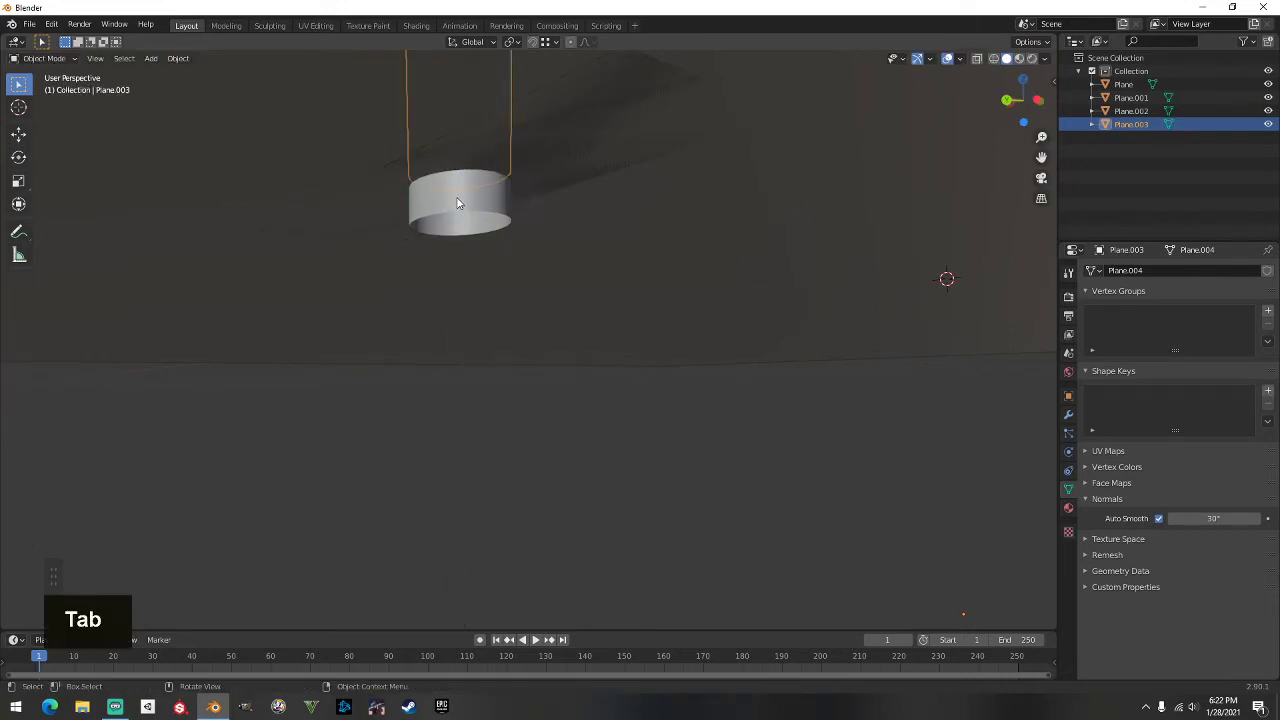
# Step: Raise the bottom edge loop of the pipe leg along Z until it no longer pokes through the ground plane
pyautogui.click(457, 204)
pyautogui.press('Tab')
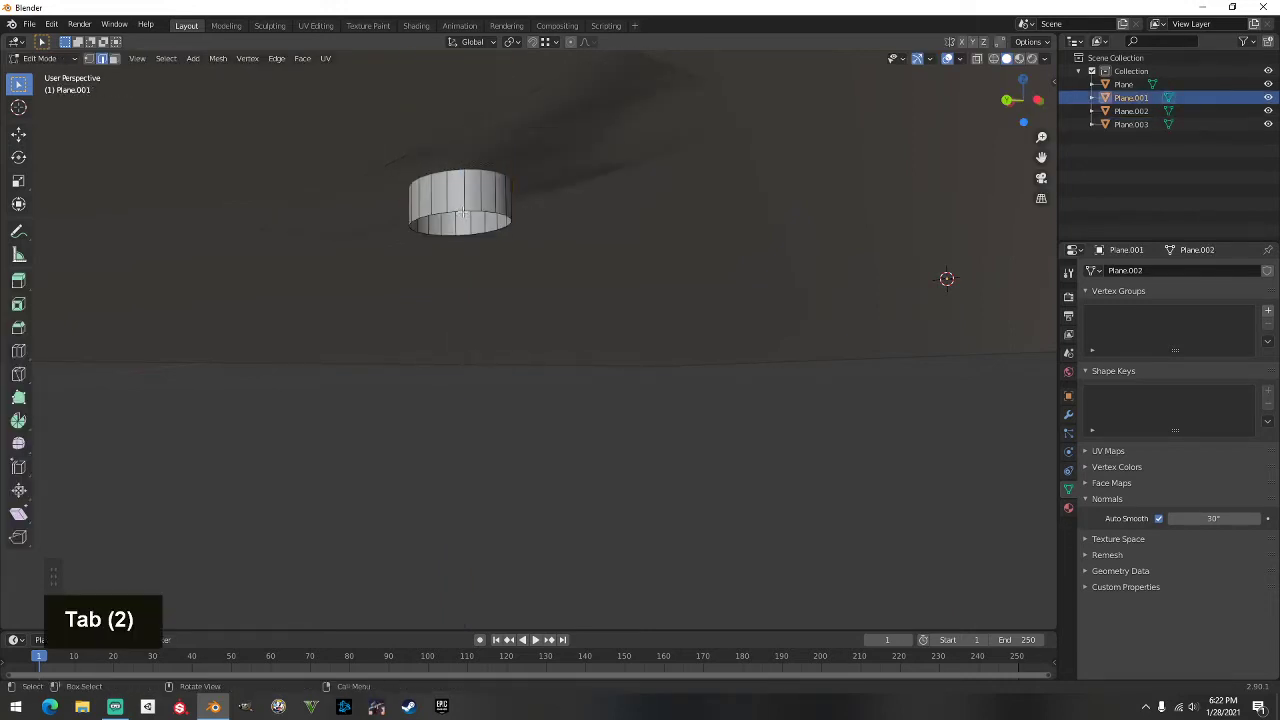
pyautogui.keyDown('alt'); pyautogui.click(457, 207); pyautogui.keyUp('alt')
pyautogui.press('g')
pyautogui.press('z')
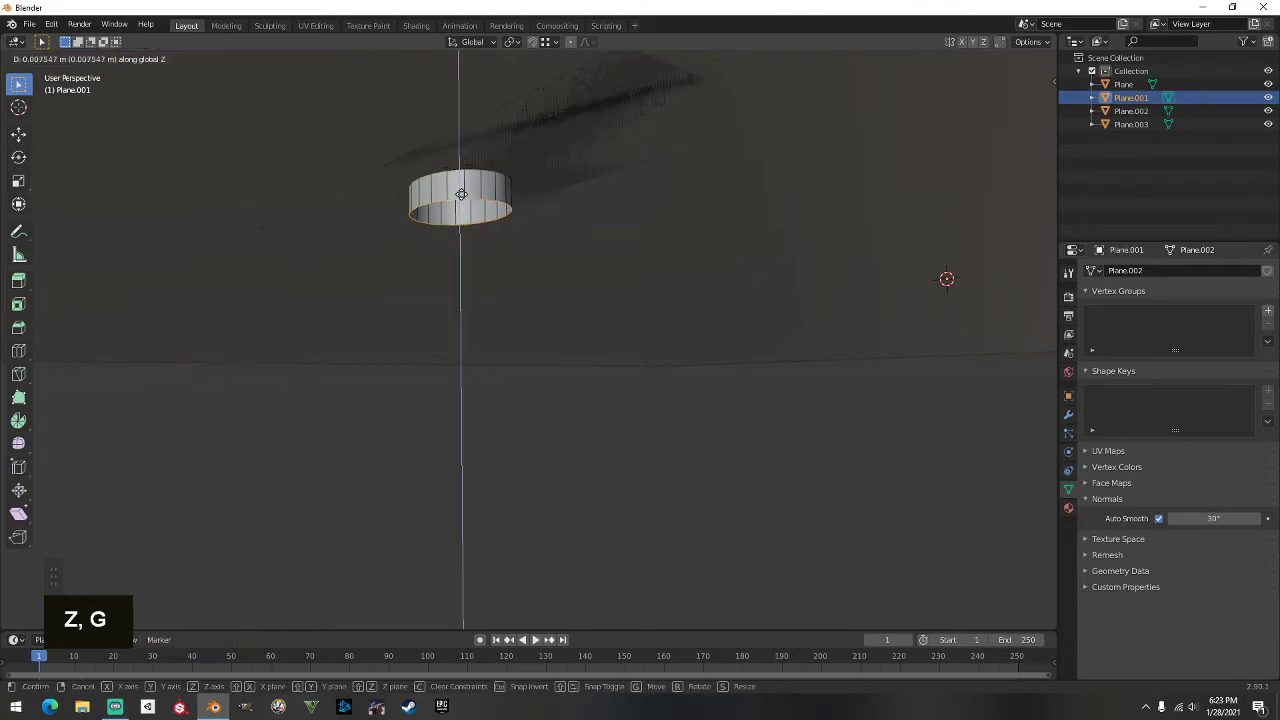
pyautogui.click(464, 167)
pyautogui.press('Tab')
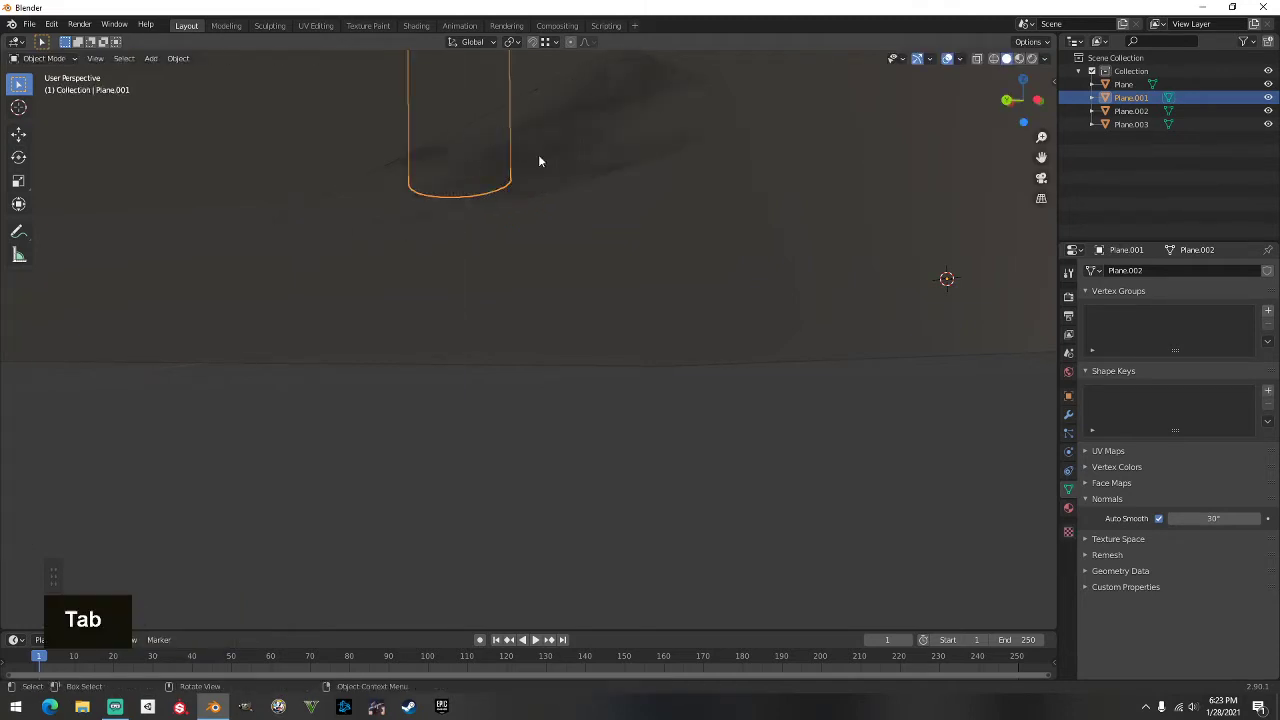
# Step: Hide and show the ground plane to check the foot's underside, and inspect the collar and foot plate from several sides
pyautogui.click(684, 215)
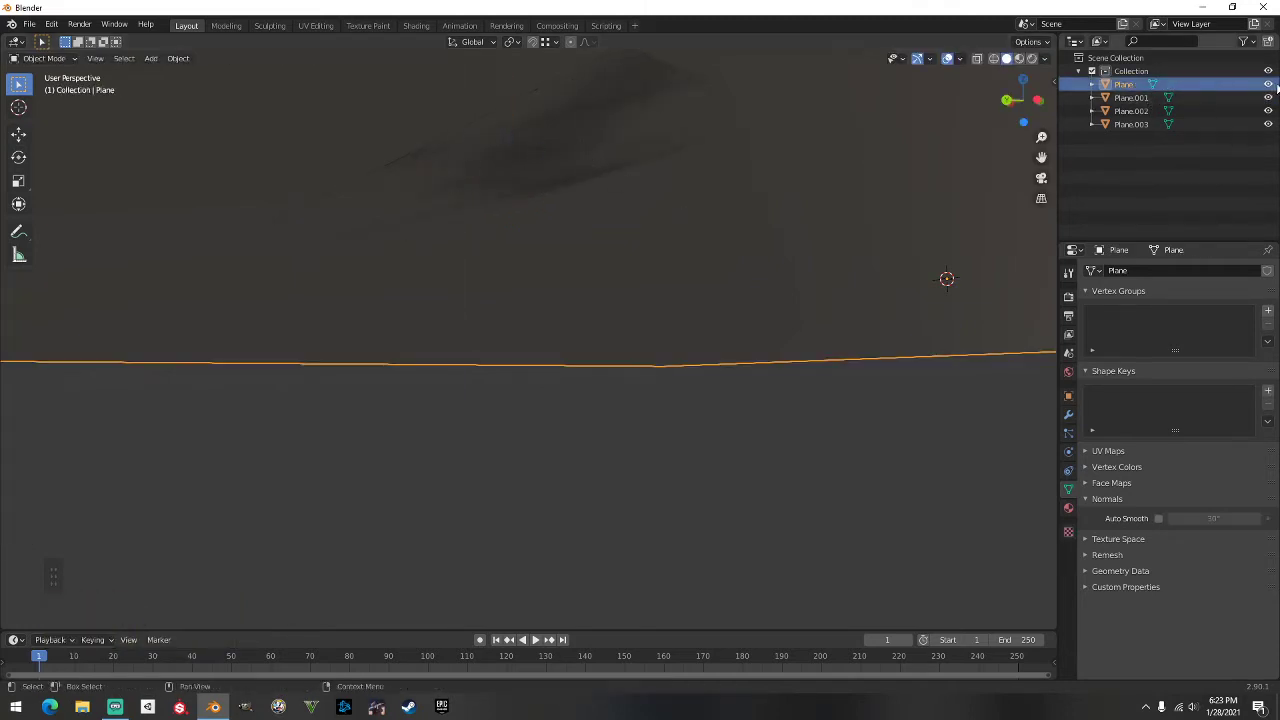
pyautogui.click(1269, 85)
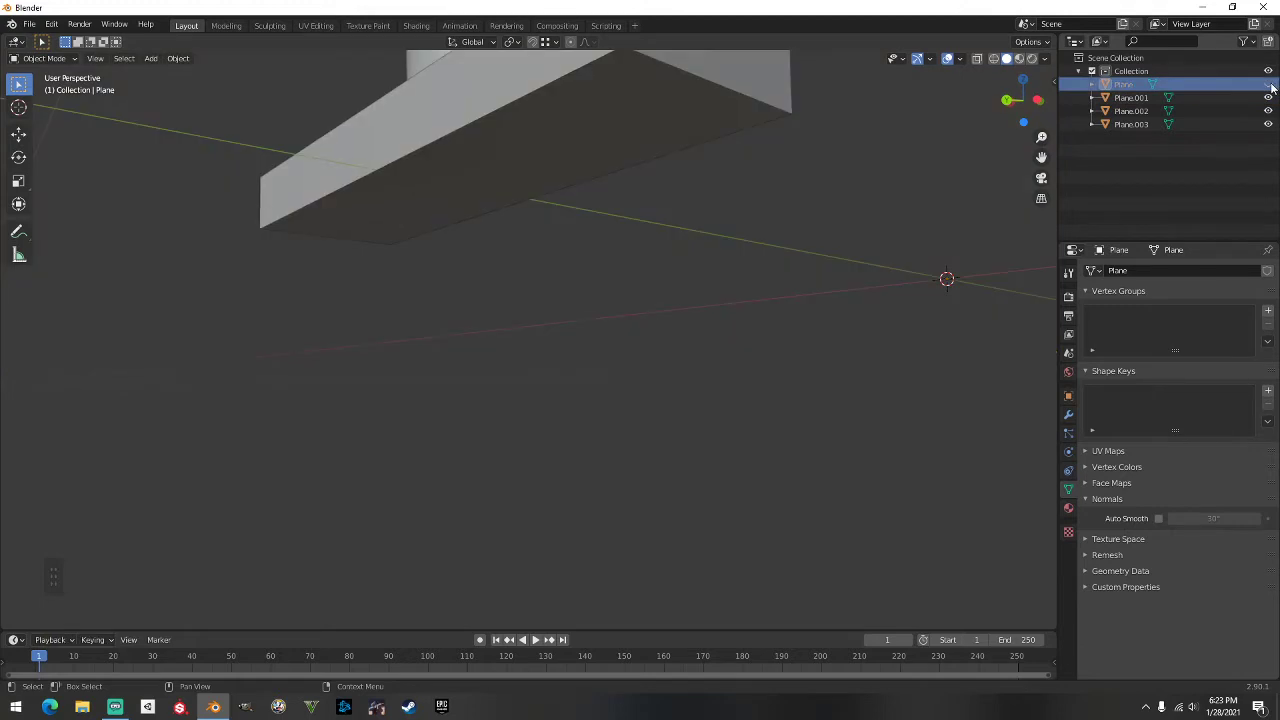
pyautogui.click(1269, 85)
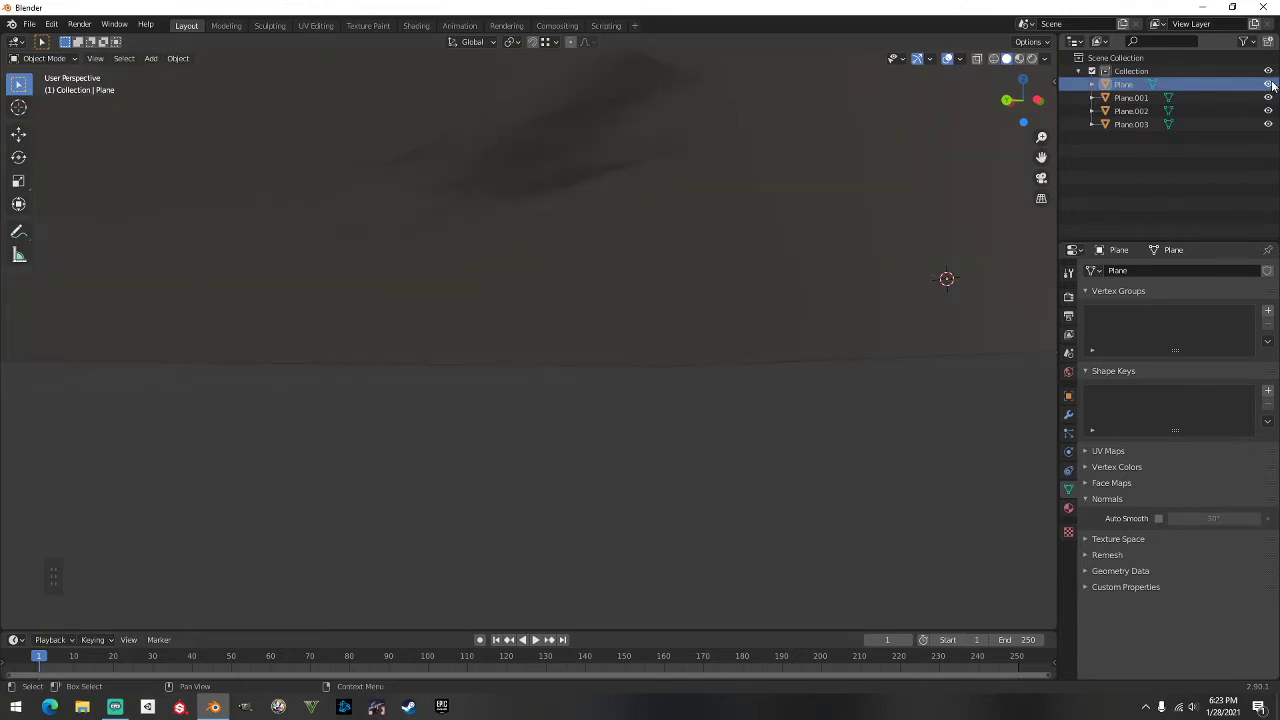
pyautogui.scroll(-3, 871, 187)
pyautogui.moveTo(871, 187); pyautogui.dragTo(630, 263, button='middle')
pyautogui.scroll(-5, 437, 274)
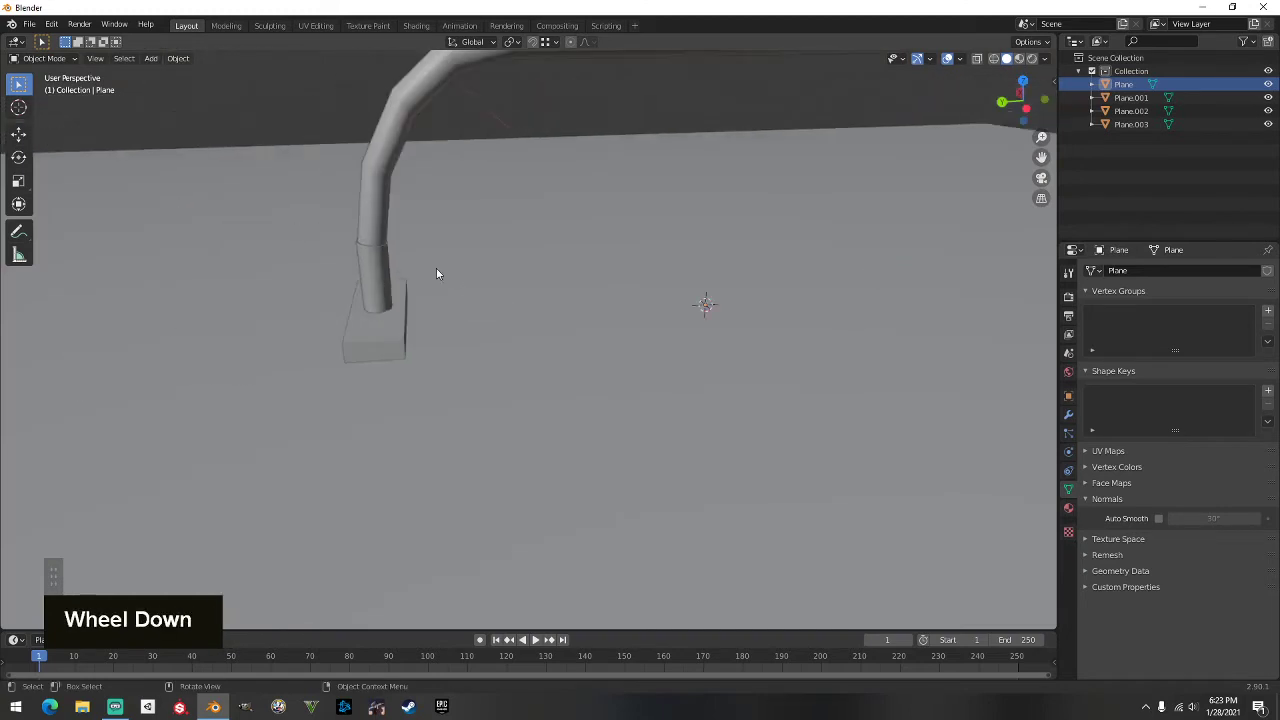
pyautogui.keyDown('shift'); pyautogui.moveTo(520, 271); pyautogui.dragTo(753, 270, button='middle'); pyautogui.keyUp('shift')
pyautogui.scroll(2, 561, 330)
pyautogui.scroll(-2, 662, 296)
pyautogui.moveTo(662, 296); pyautogui.dragTo(413, 330, button='middle')
pyautogui.scroll(2, 600, 305)
pyautogui.scroll(2, 476, 343)
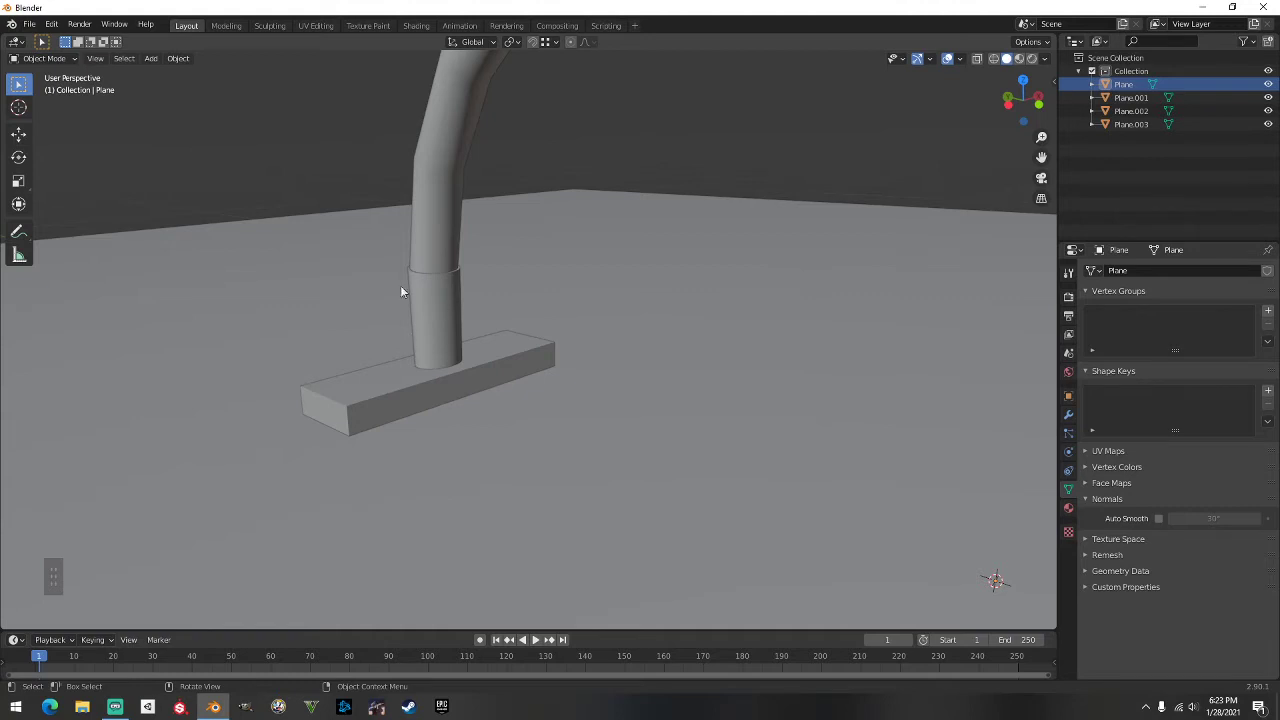
pyautogui.moveTo(400, 290); pyautogui.dragTo(584, 443, button='middle')
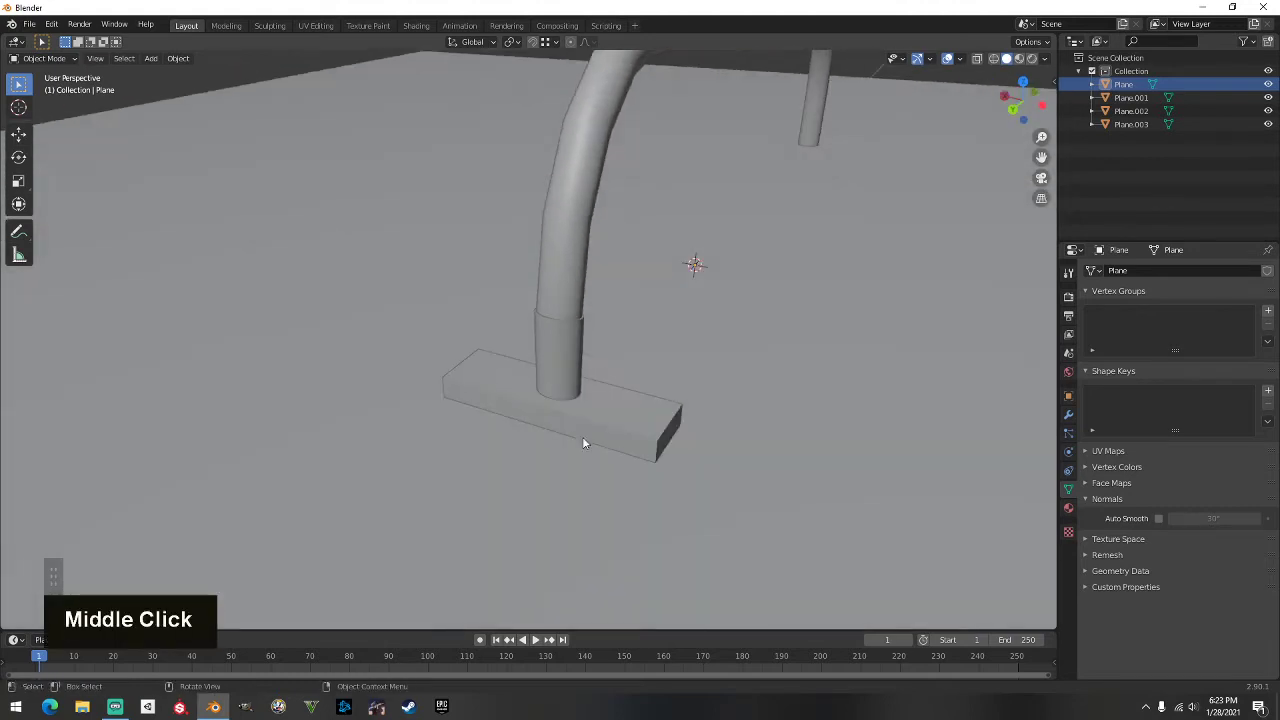
pyautogui.click(572, 413)
pyautogui.press('Tab')
pyautogui.press('Tab')
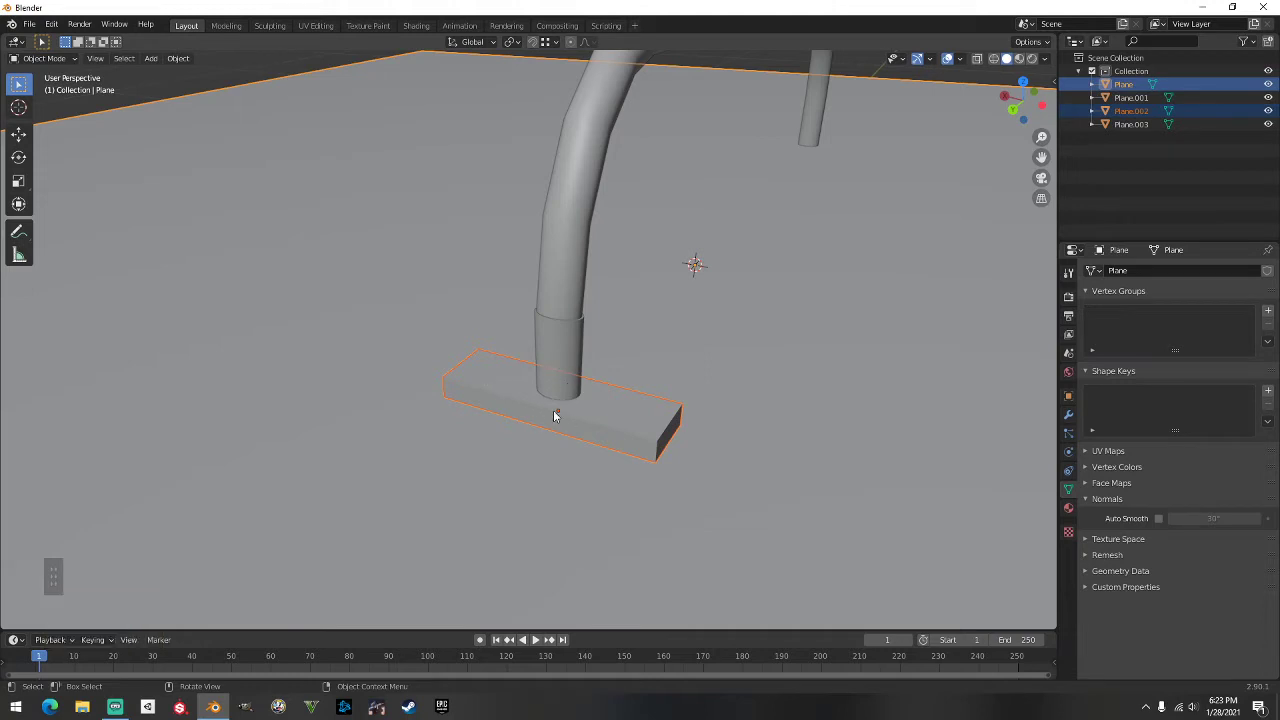
pyautogui.press('shift')
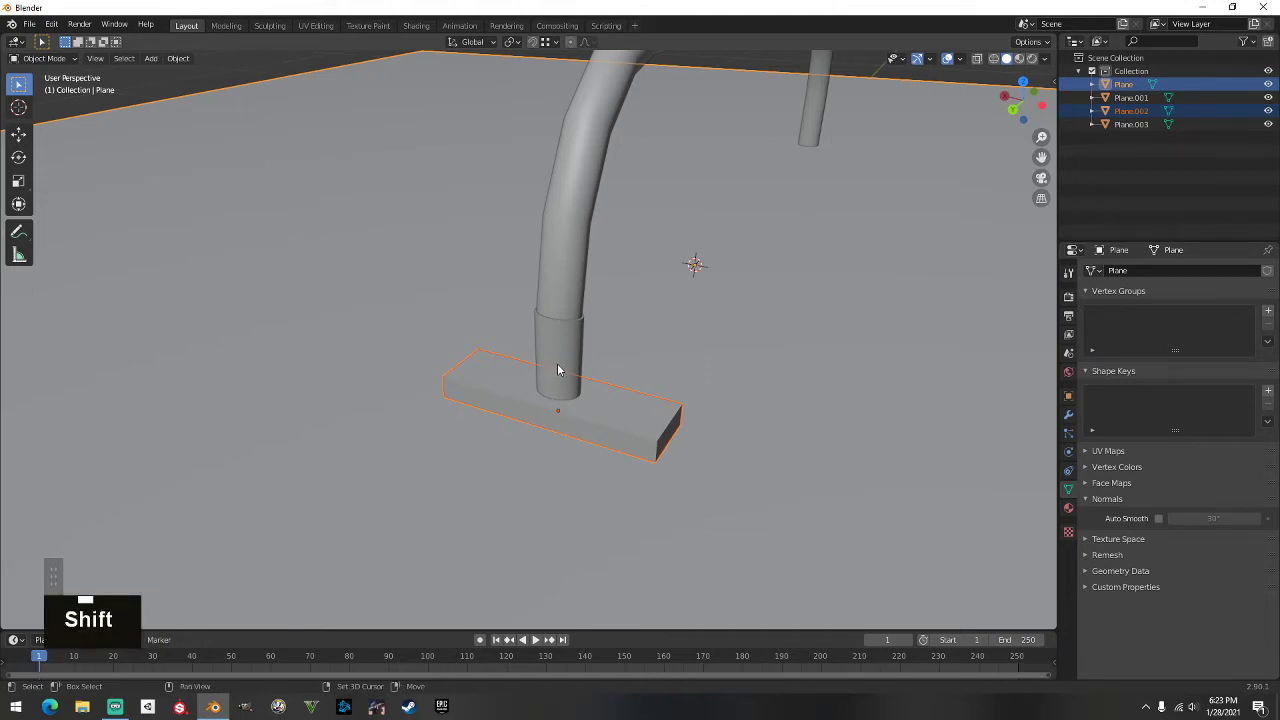
pyautogui.keyDown('shift'); pyautogui.click(558, 370); pyautogui.keyUp('shift')
pyautogui.moveTo(560, 366); pyautogui.dragTo(485, 399, button='middle')
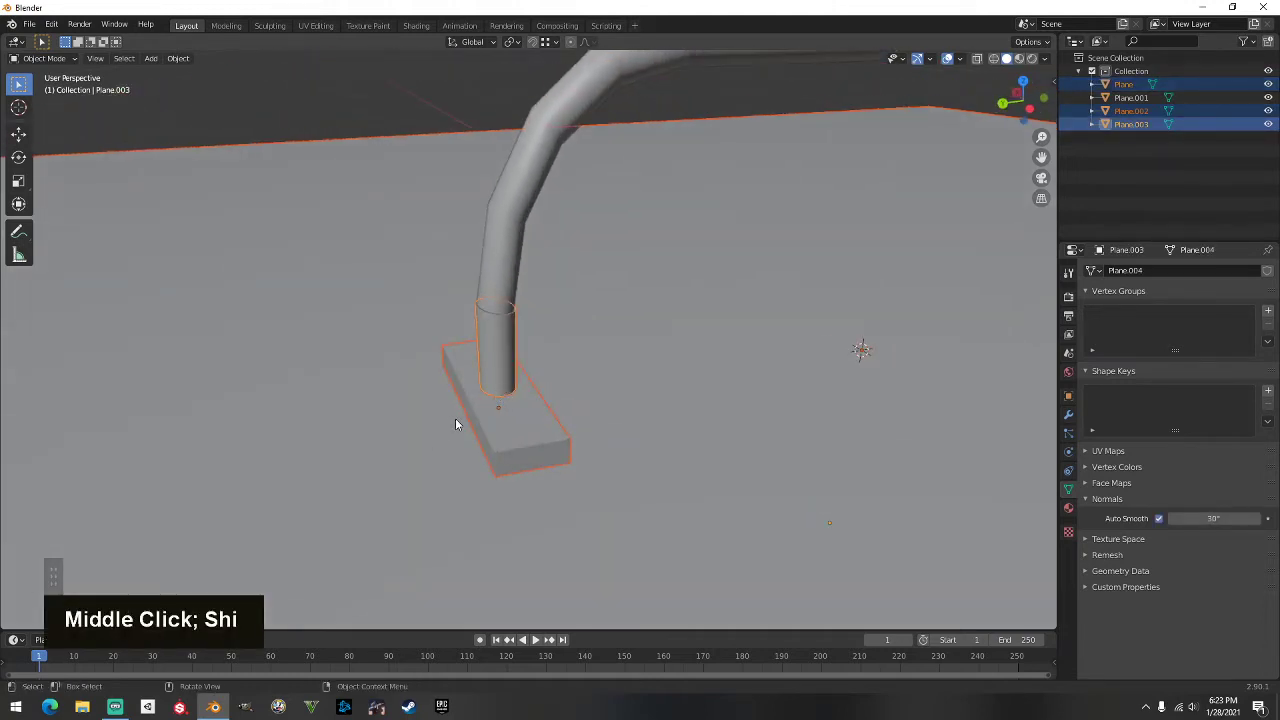
pyautogui.click(665, 360)
# Step: Select the leg collar together with its foot plate and view the rail from several sides, including the bare far leg
pyautogui.click(495, 355)
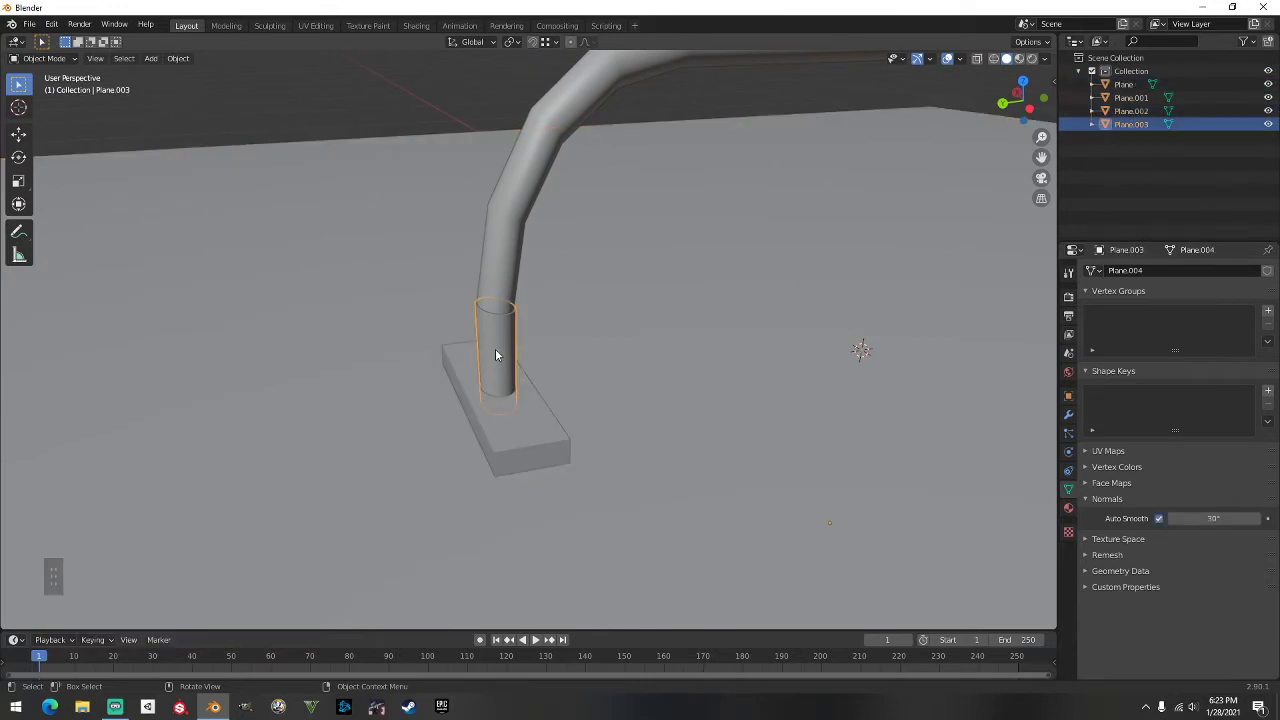
pyautogui.keyDown('shift'); pyautogui.click(519, 418); pyautogui.keyUp('shift')
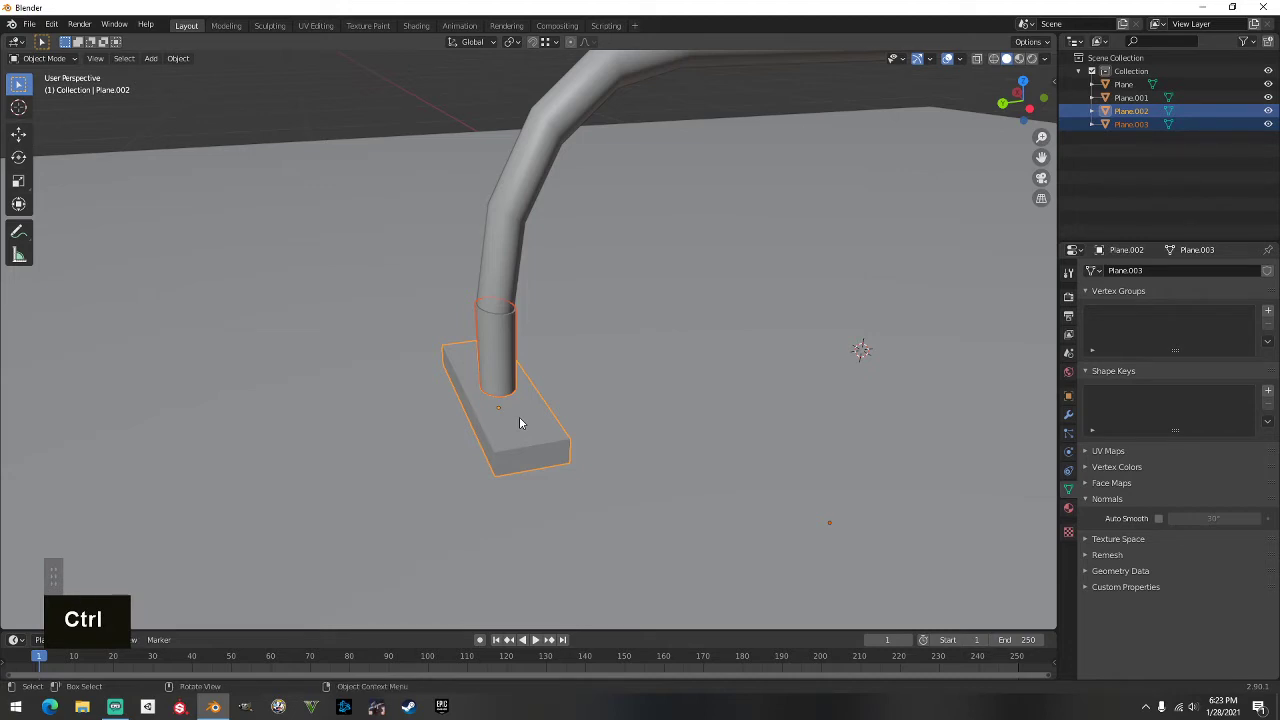
pyautogui.scroll(-3, 545, 413)
pyautogui.moveTo(571, 404); pyautogui.dragTo(786, 378, button='middle')
pyautogui.scroll(-1, 582, 395)
pyautogui.scroll(2, 652, 382)
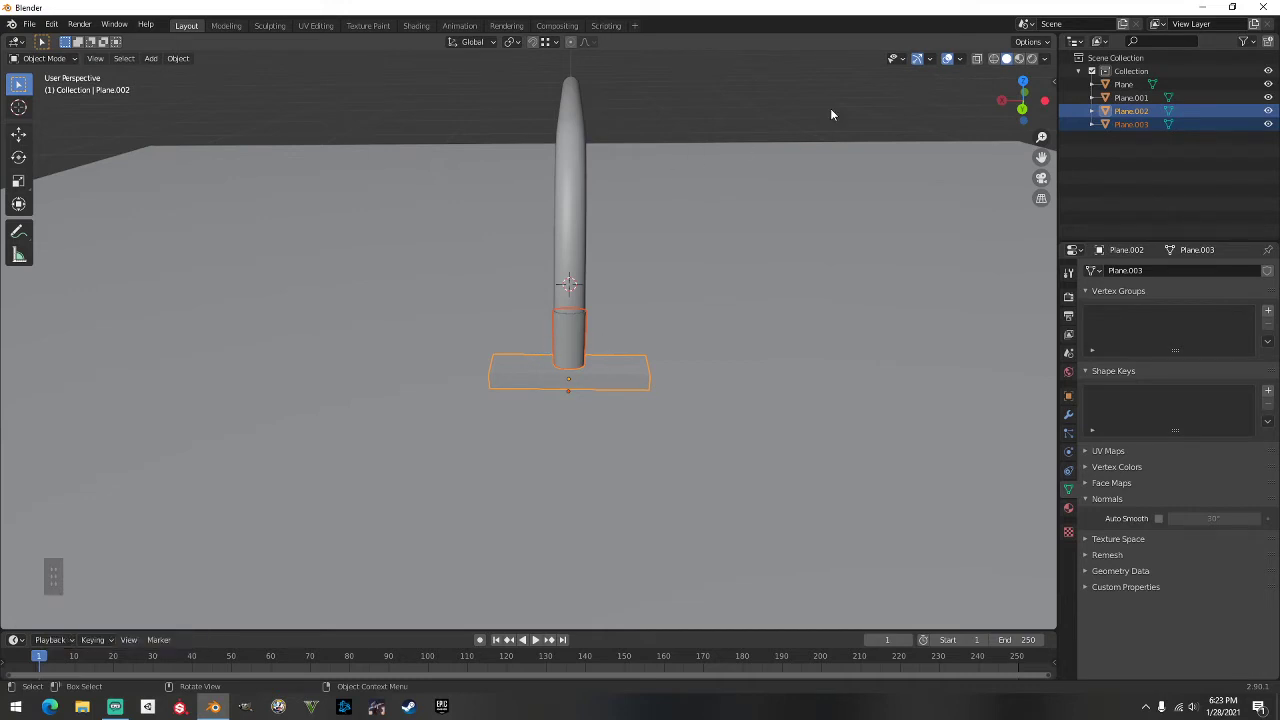
pyautogui.moveTo(813, 148); pyautogui.dragTo(728, 148, button='middle')
pyautogui.scroll(-2, 808, 175)
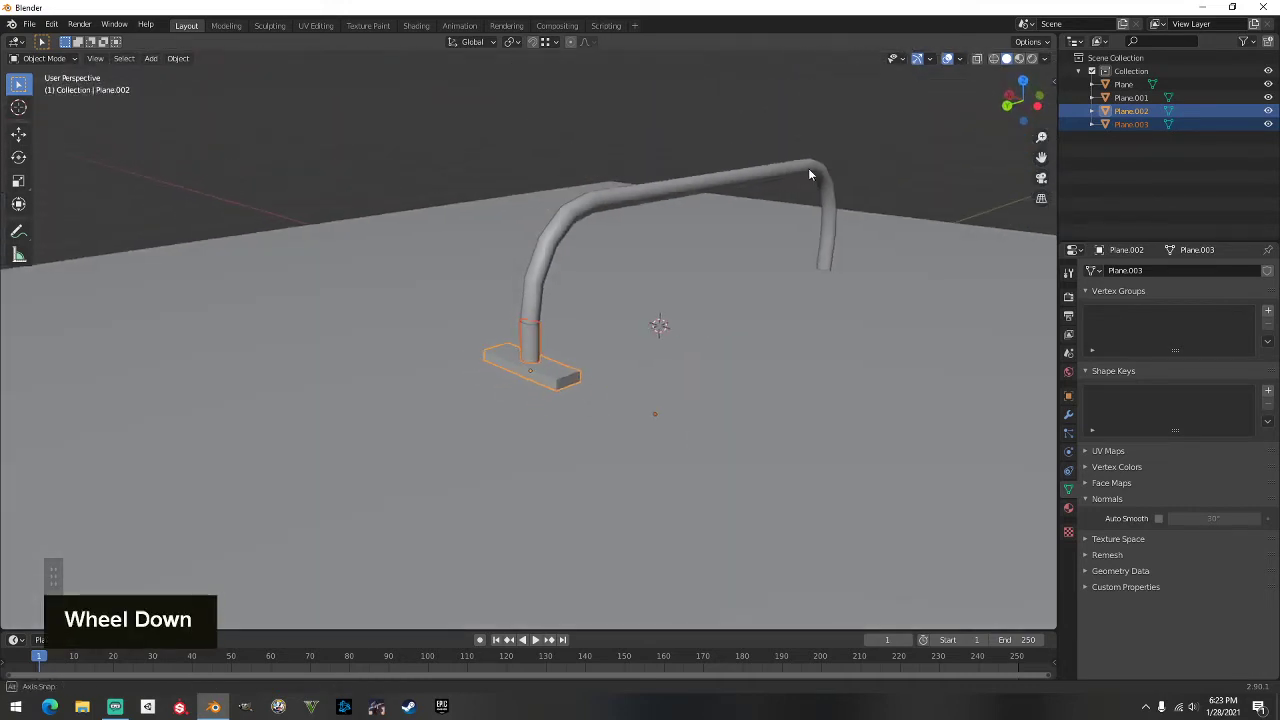
pyautogui.moveTo(810, 175); pyautogui.dragTo(849, 271, button='middle')
pyautogui.scroll(-2, 846, 266)
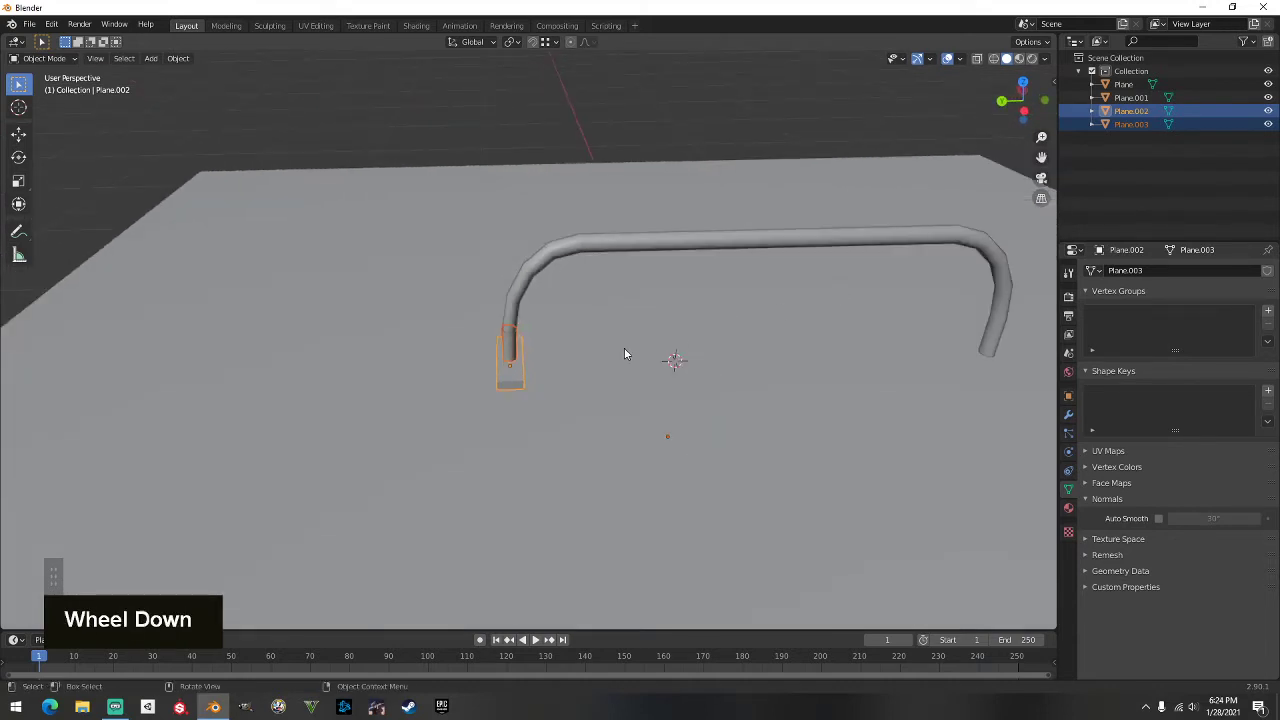
pyautogui.hotkey('shift', 'd')
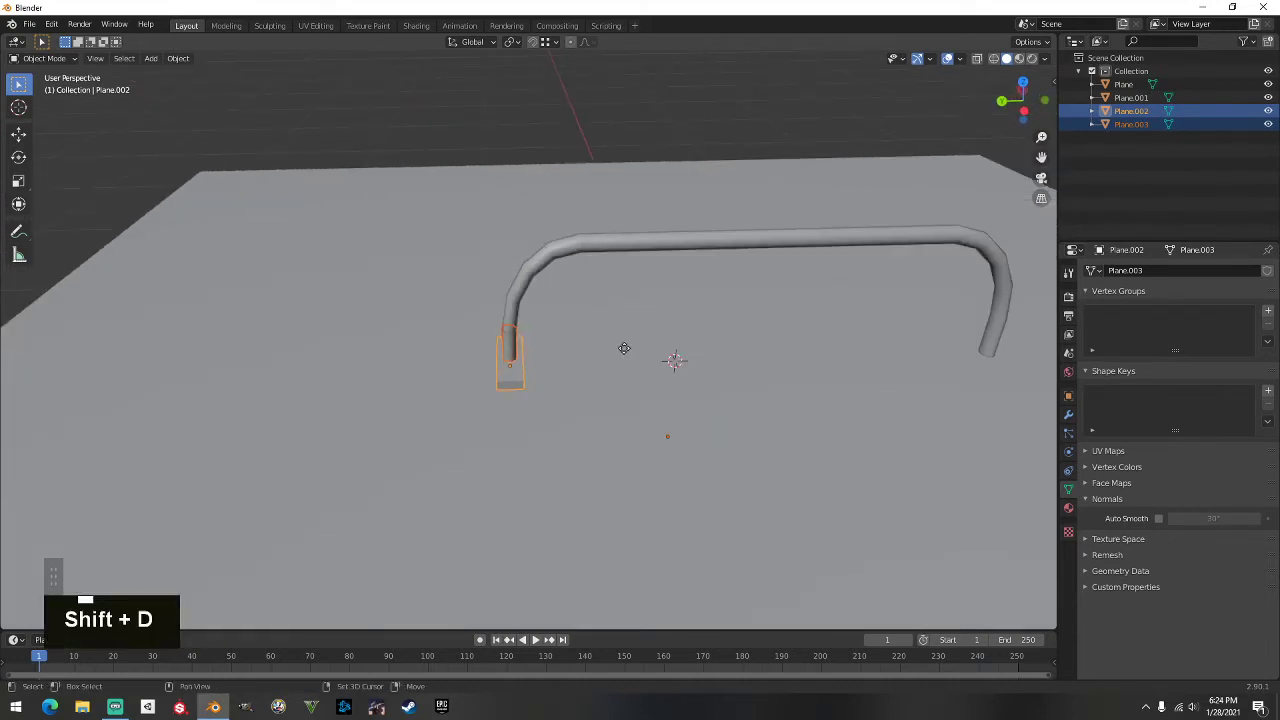
pyautogui.rightClick(605, 357)
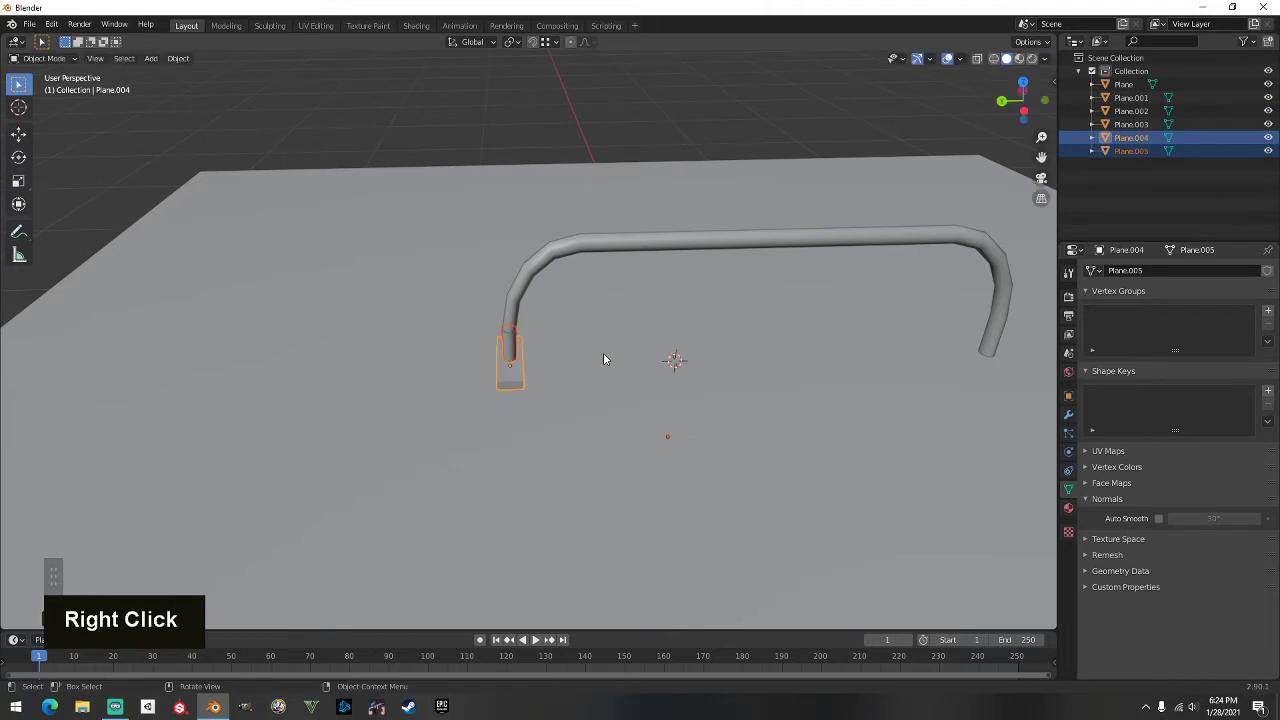
pyautogui.hotkey('ctrl', 'z')
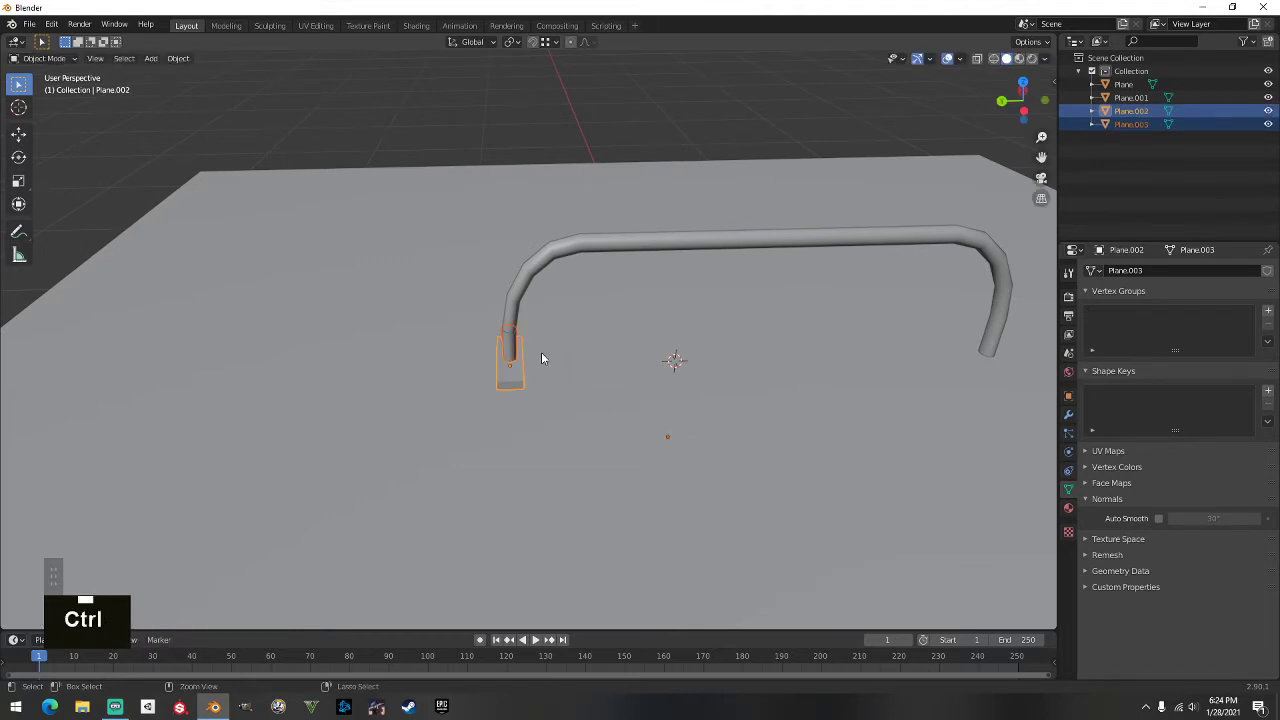
pyautogui.hotkey('ctrl', 'z')
# Step: Join the foot plate and the leg collar into a single object
pyautogui.moveTo(541, 358); pyautogui.dragTo(512, 384, button='middle')
pyautogui.doubleClick(514, 345)
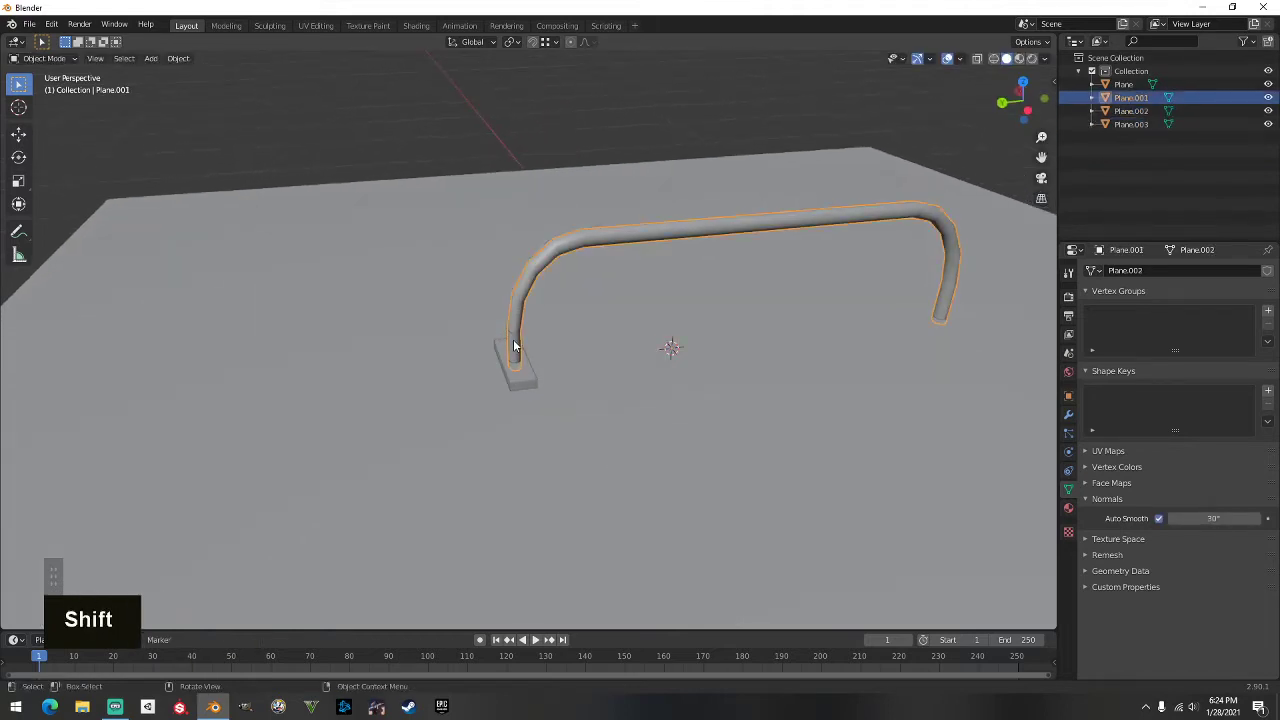
pyautogui.keyDown('shift'); pyautogui.click(513, 343); pyautogui.keyUp('shift')
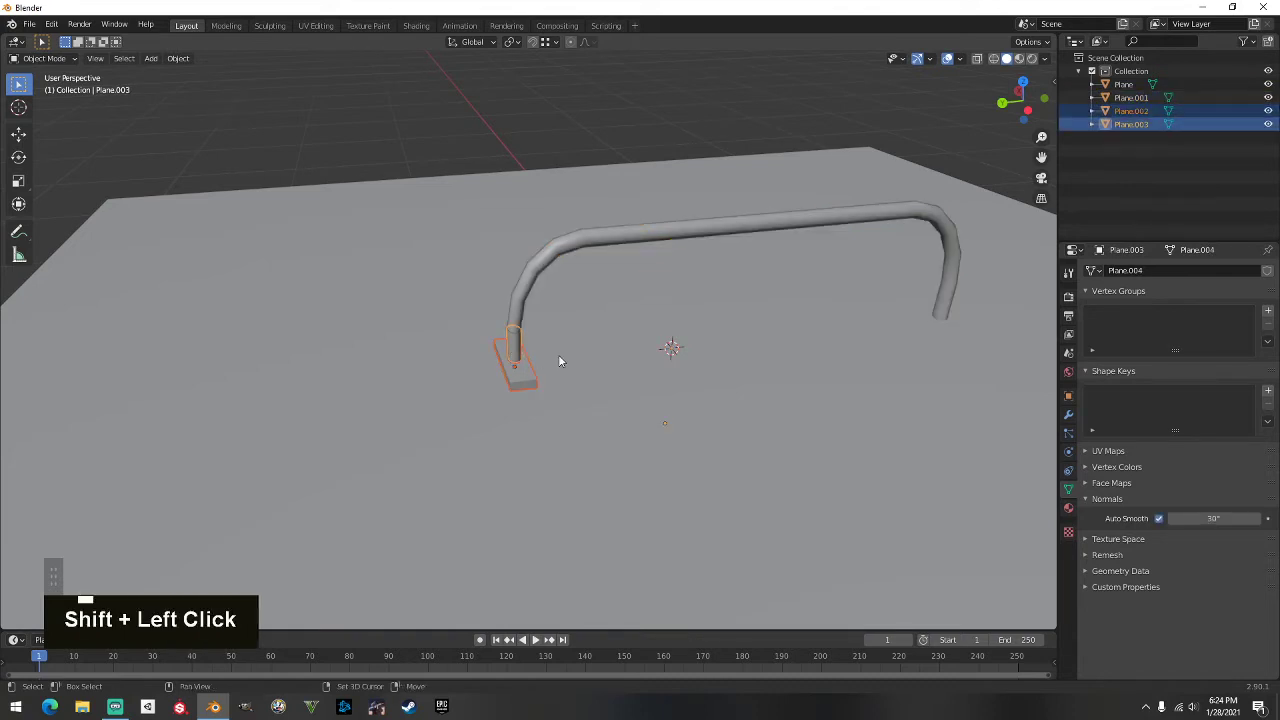
pyautogui.hotkey('ctrl', 'j')
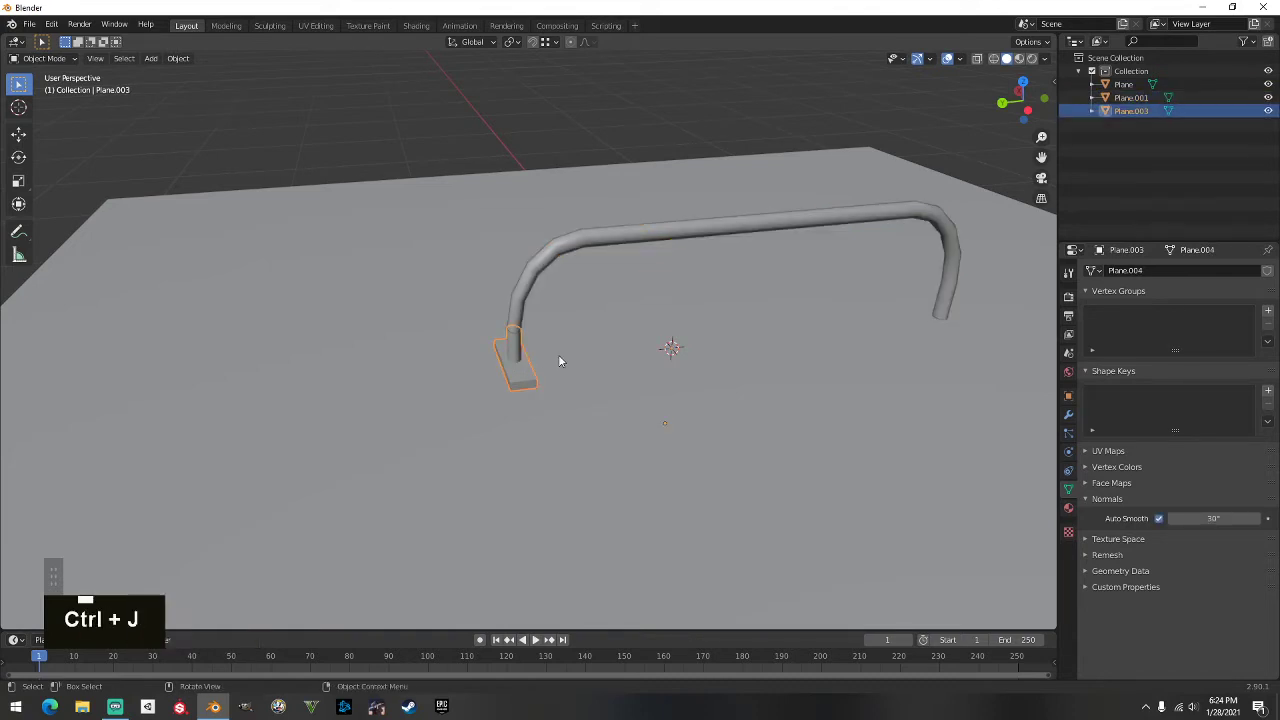
# Step: Duplicate the joined foot along the Y axis to the rail's bare far leg
pyautogui.hotkey('shift', 'd')
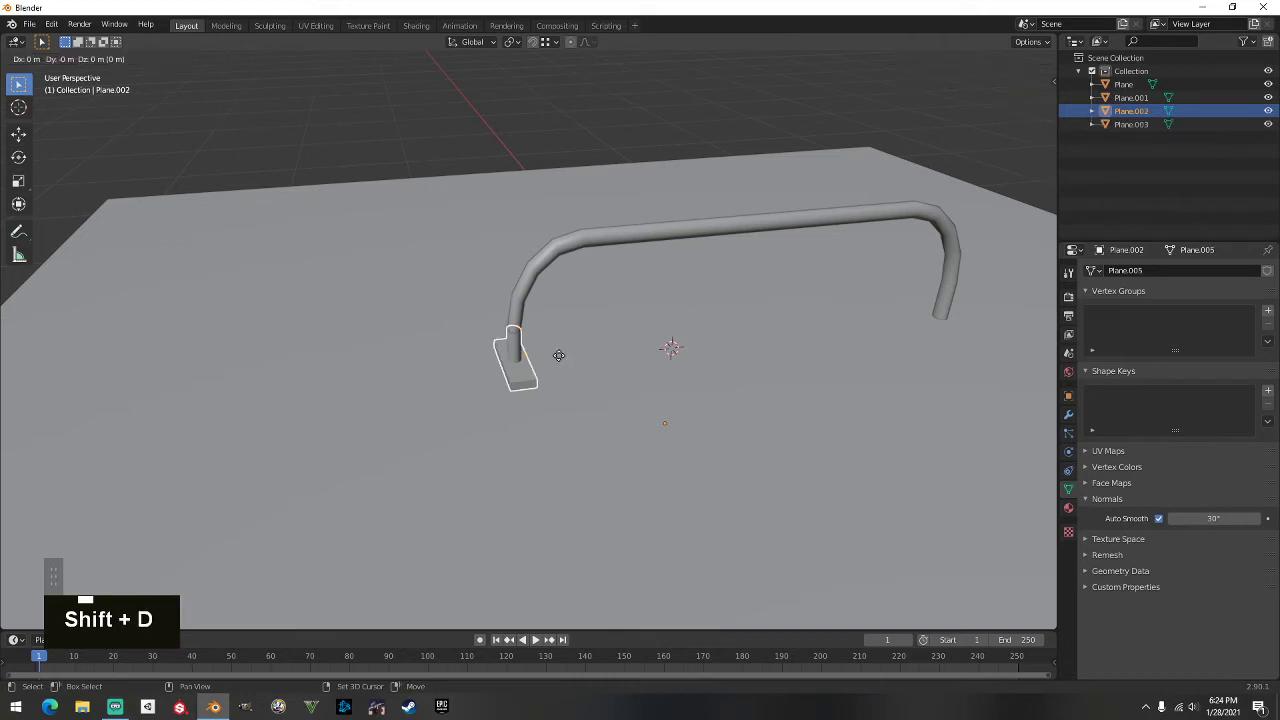
pyautogui.press('y')
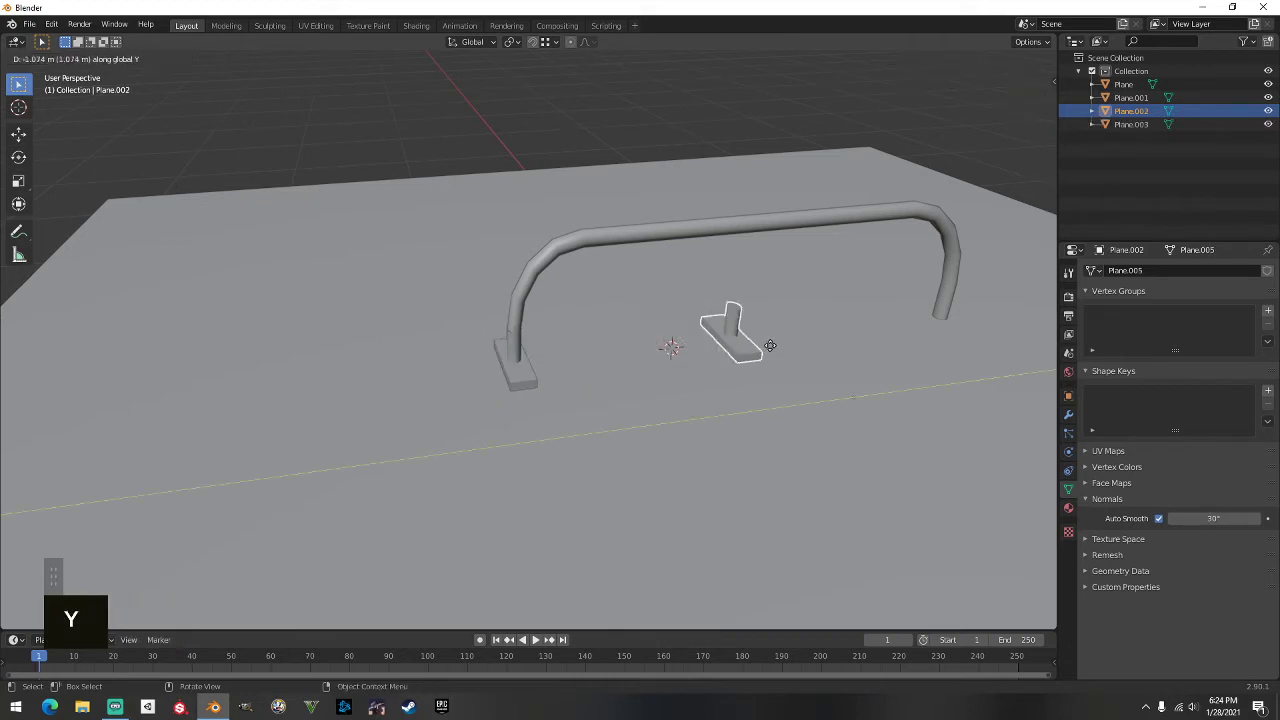
pyautogui.click(940, 332)
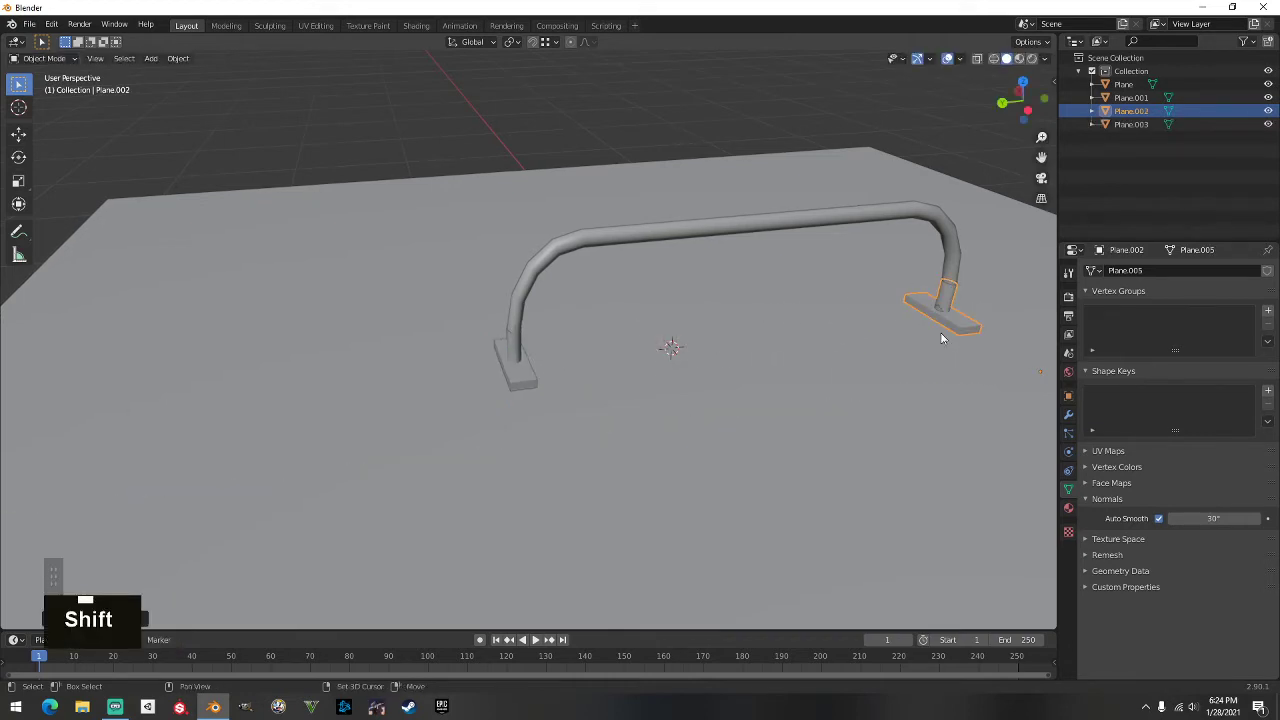
# Step: Rotate the duplicated foot 180° about the global Z axis
pyautogui.keyDown('shift'); pyautogui.moveTo(940, 337); pyautogui.dragTo(528, 416, button='middle'); pyautogui.keyUp('shift')
pyautogui.scroll(3, 534, 344)
pyautogui.press('r')
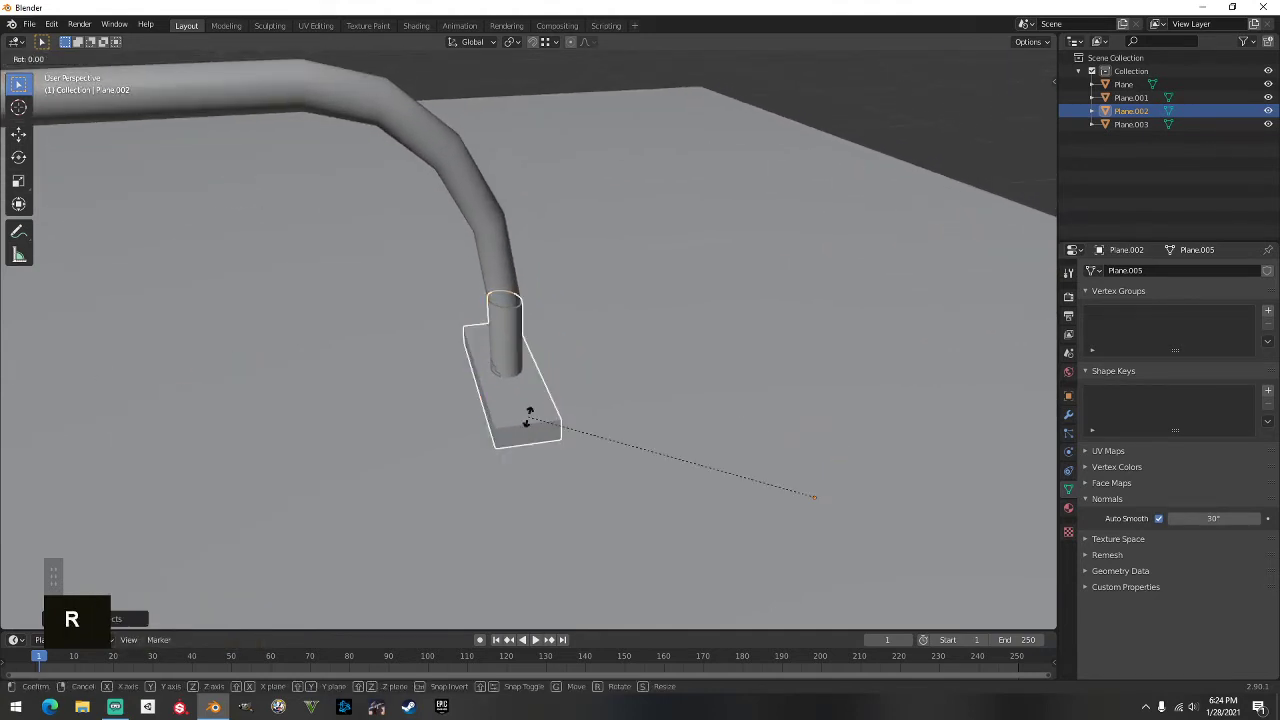
pyautogui.write('z1')
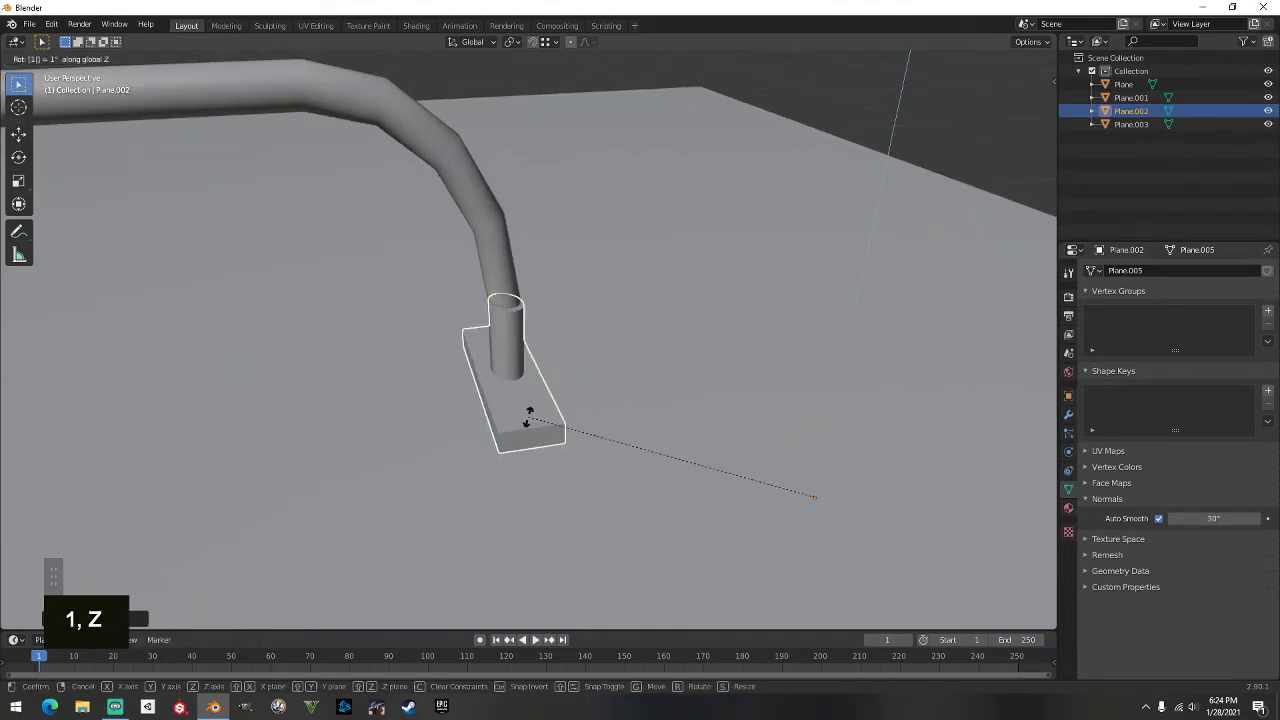
pyautogui.write('80')
pyautogui.press('Return')
pyautogui.scroll(-2, 643, 386)
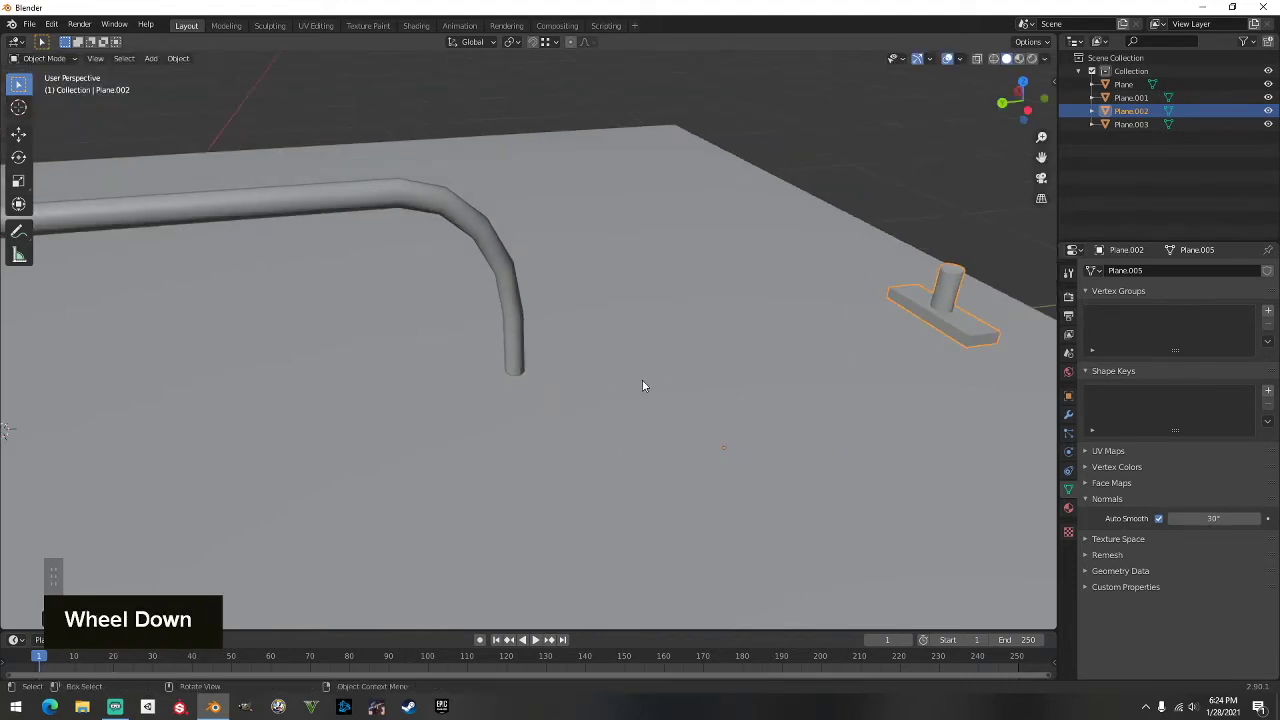
# Step: Move the rotated foot back to the rail's bare leg with snapping, and shift it along X toward the pipe
pyautogui.press('g')
pyautogui.press('ctrl')
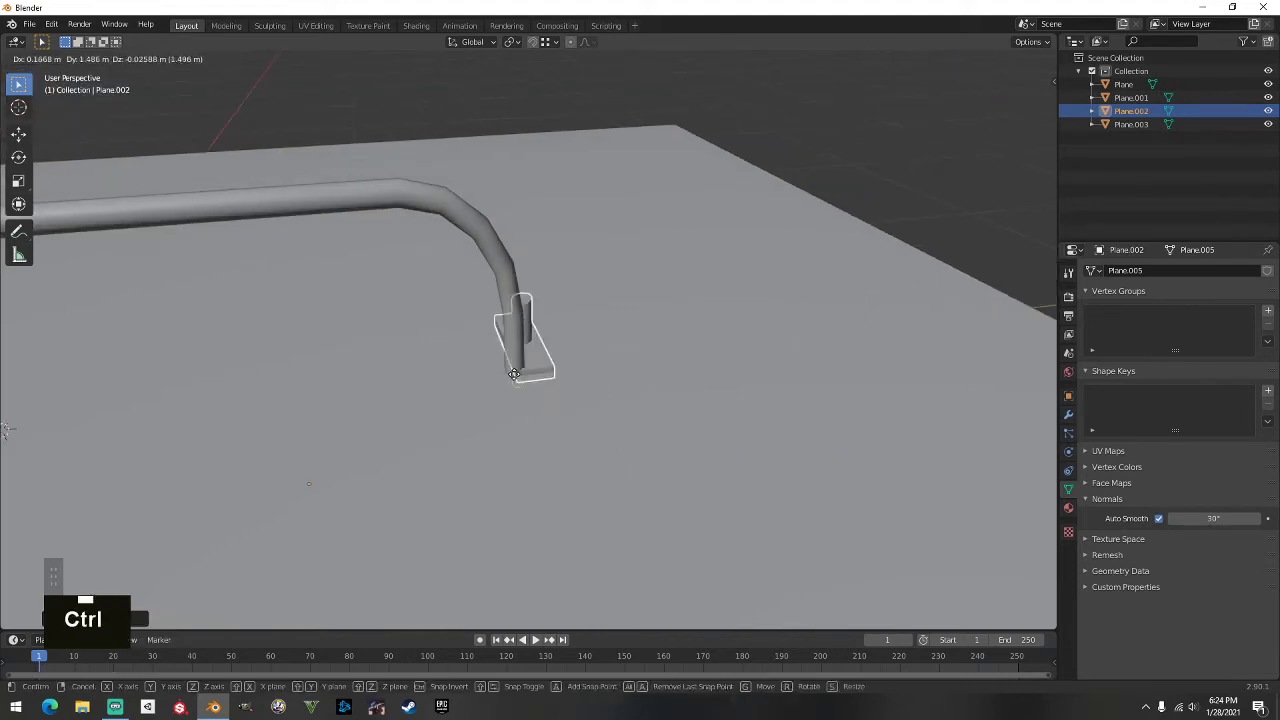
pyautogui.keyDown('ctrl'); pyautogui.click(514, 375); pyautogui.keyUp('ctrl')
pyautogui.moveTo(514, 371); pyautogui.dragTo(601, 352, button='middle')
pyautogui.press('g')
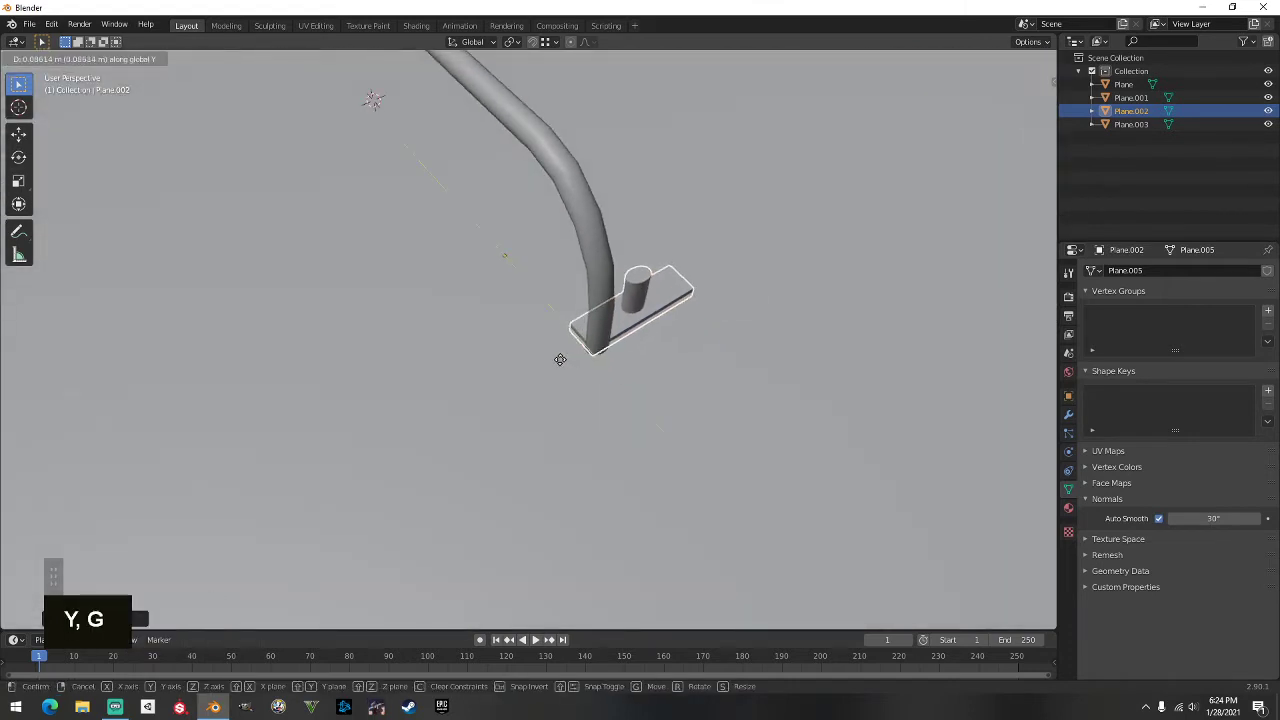
pyautogui.press('x')
pyautogui.click(560, 364)
# Step: Move the foot about 0.035 m along Y so its collar wraps around the pipe leg
pyautogui.moveTo(560, 364); pyautogui.dragTo(654, 457, button='middle')
pyautogui.scroll(2, 666, 368)
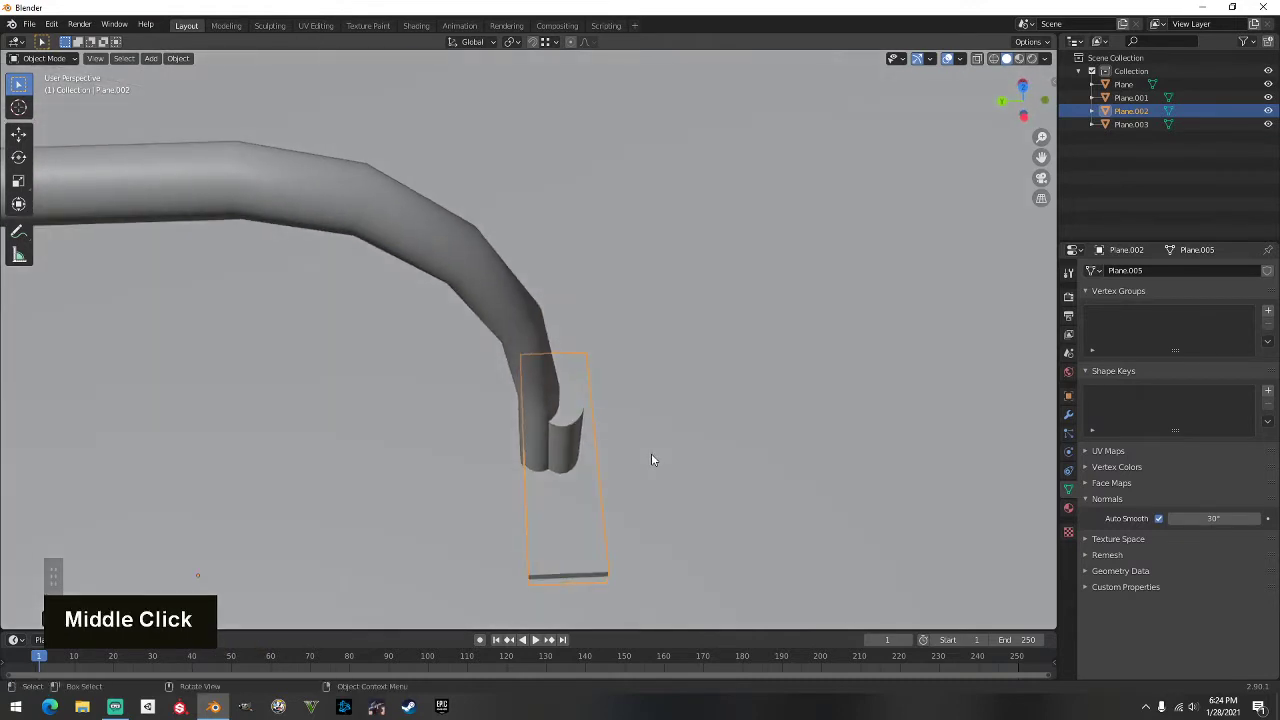
pyautogui.press('g')
pyautogui.press('y')
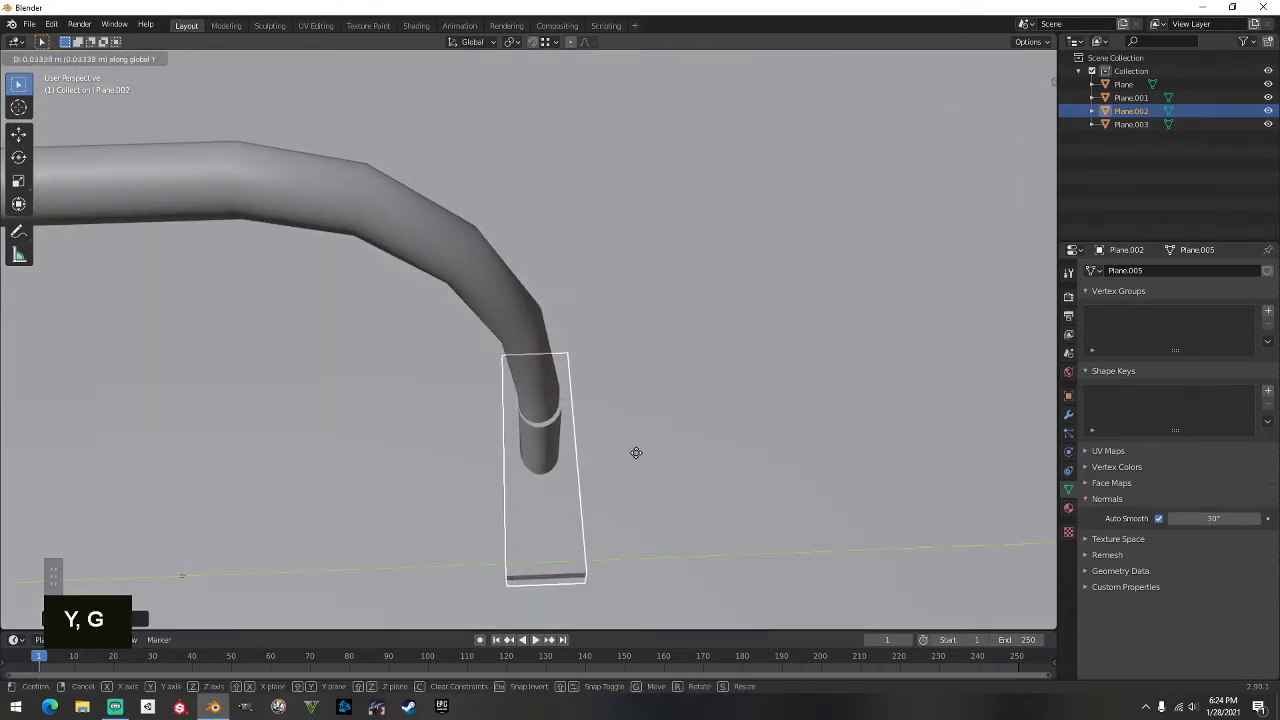
pyautogui.click(635, 453)
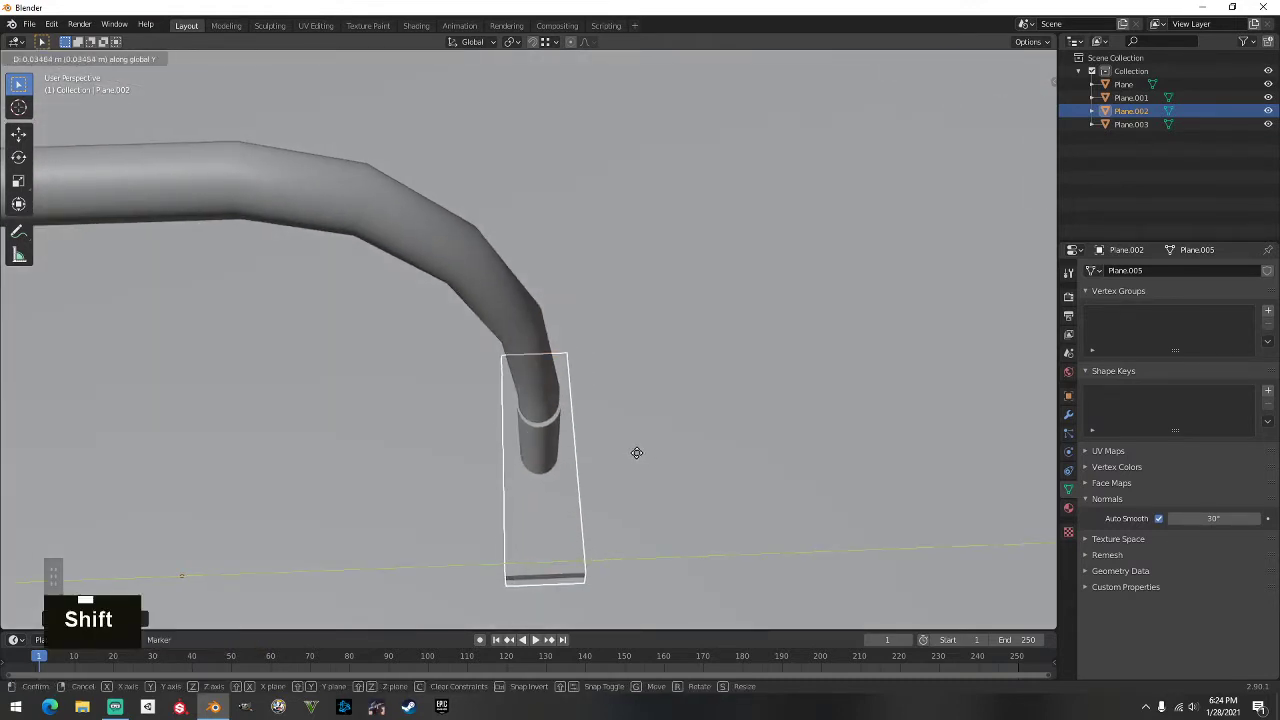
pyautogui.keyDown('shift'); pyautogui.click(637, 456); pyautogui.keyUp('shift')
# Step: Fine-tune the foot's position with tiny precise moves along X and Y until the collar is centred on the pipe
pyautogui.press('g')
pyautogui.press('x')
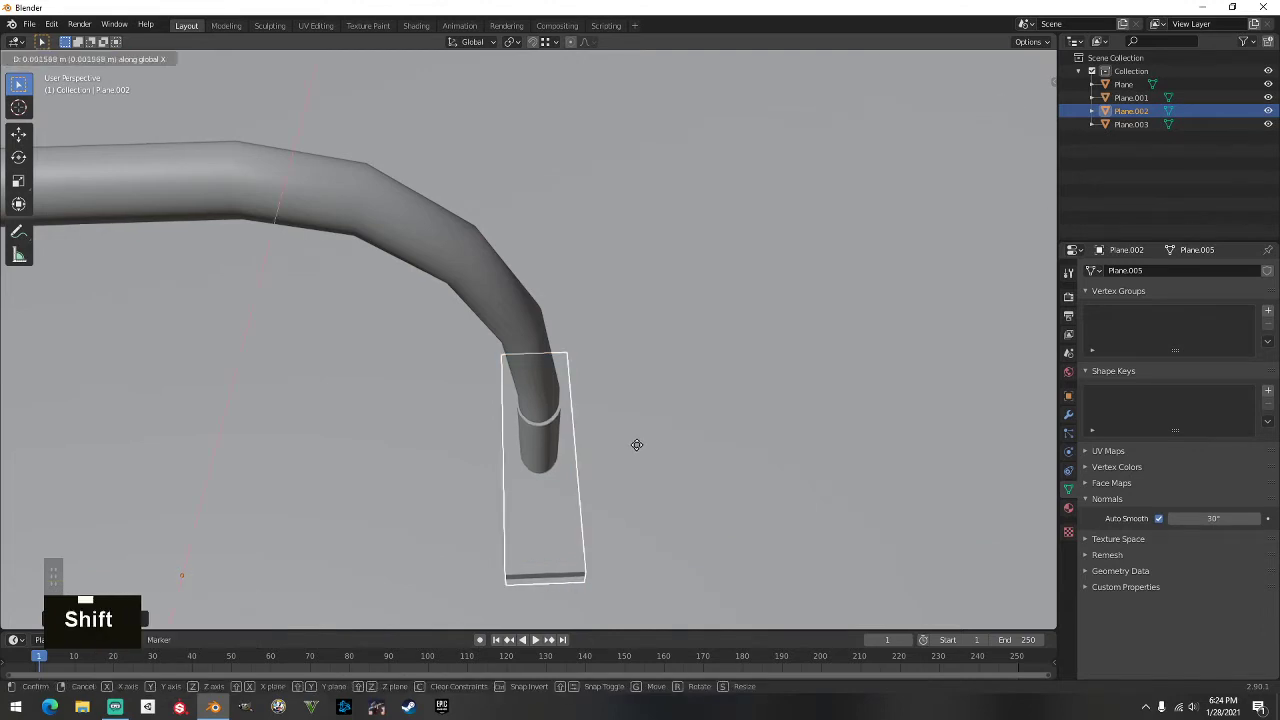
pyautogui.keyDown('shift'); pyautogui.click(639, 435); pyautogui.keyUp('shift')
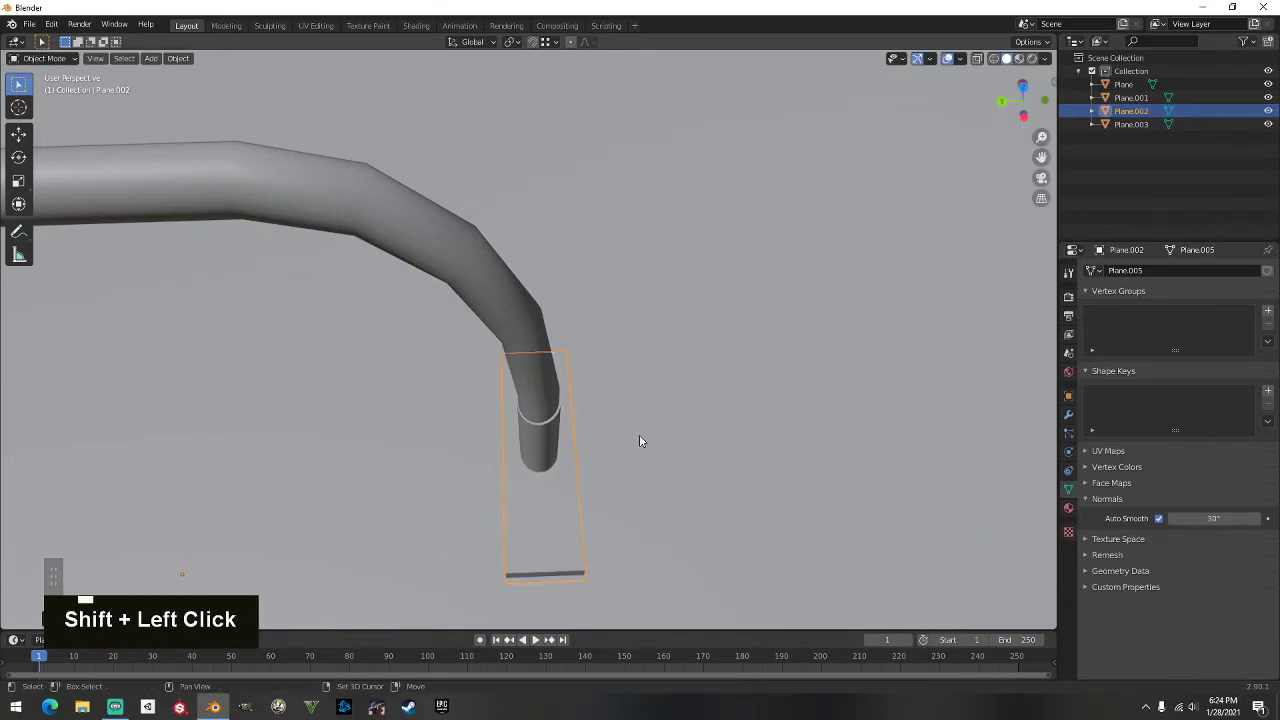
pyautogui.moveTo(639, 434); pyautogui.dragTo(449, 434, button='middle')
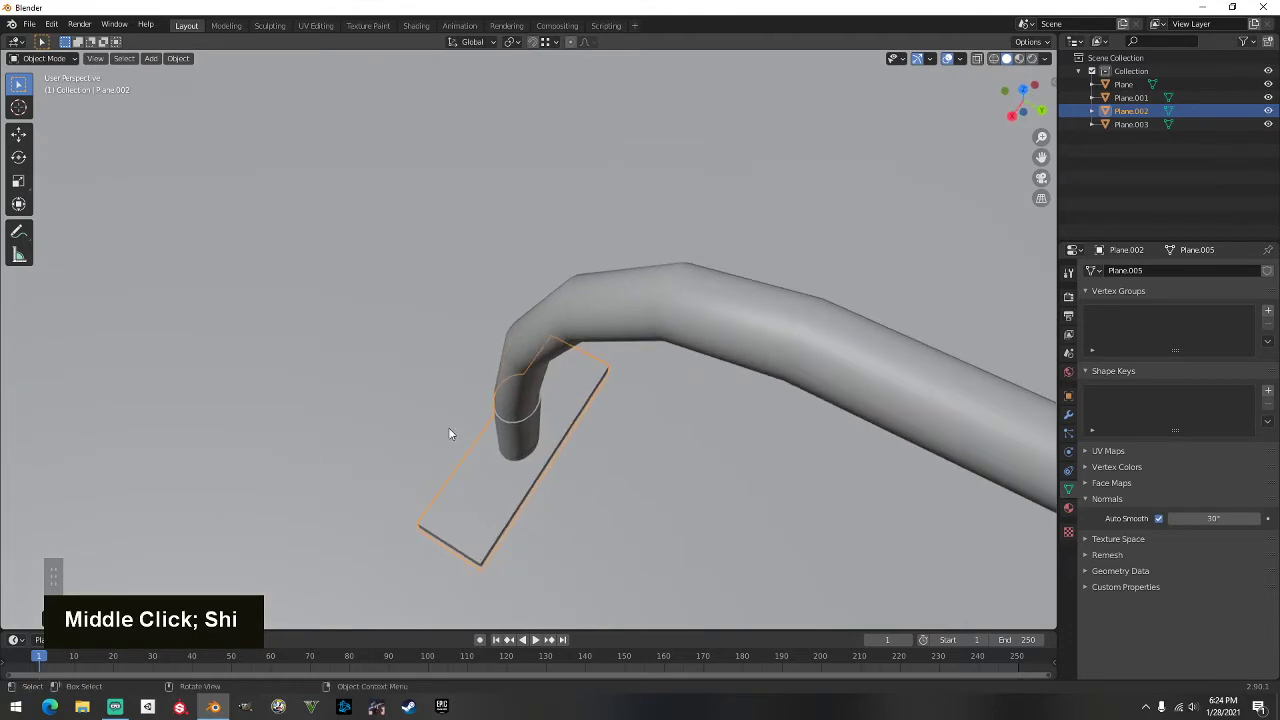
pyautogui.press('g')
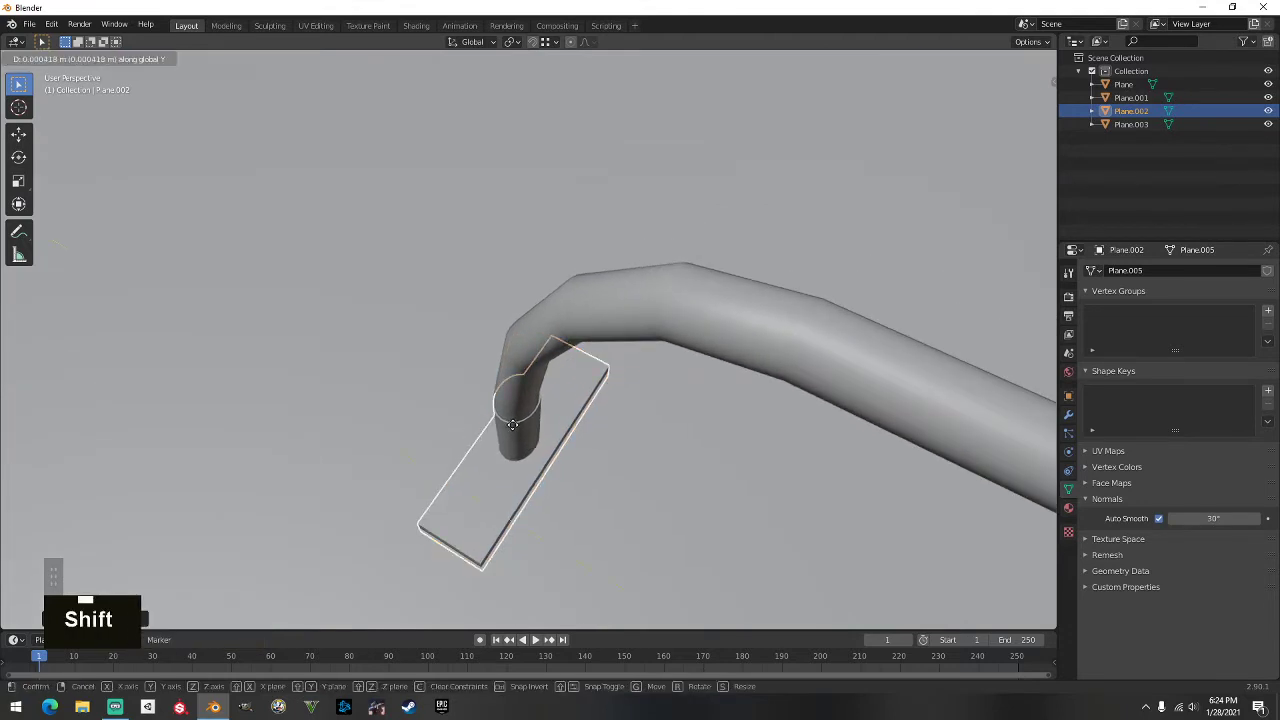
pyautogui.keyDown('shift'); pyautogui.click(515, 432); pyautogui.keyUp('shift')
pyautogui.moveTo(515, 432); pyautogui.dragTo(530, 541, button='middle')
pyautogui.press('h')
pyautogui.press('super')
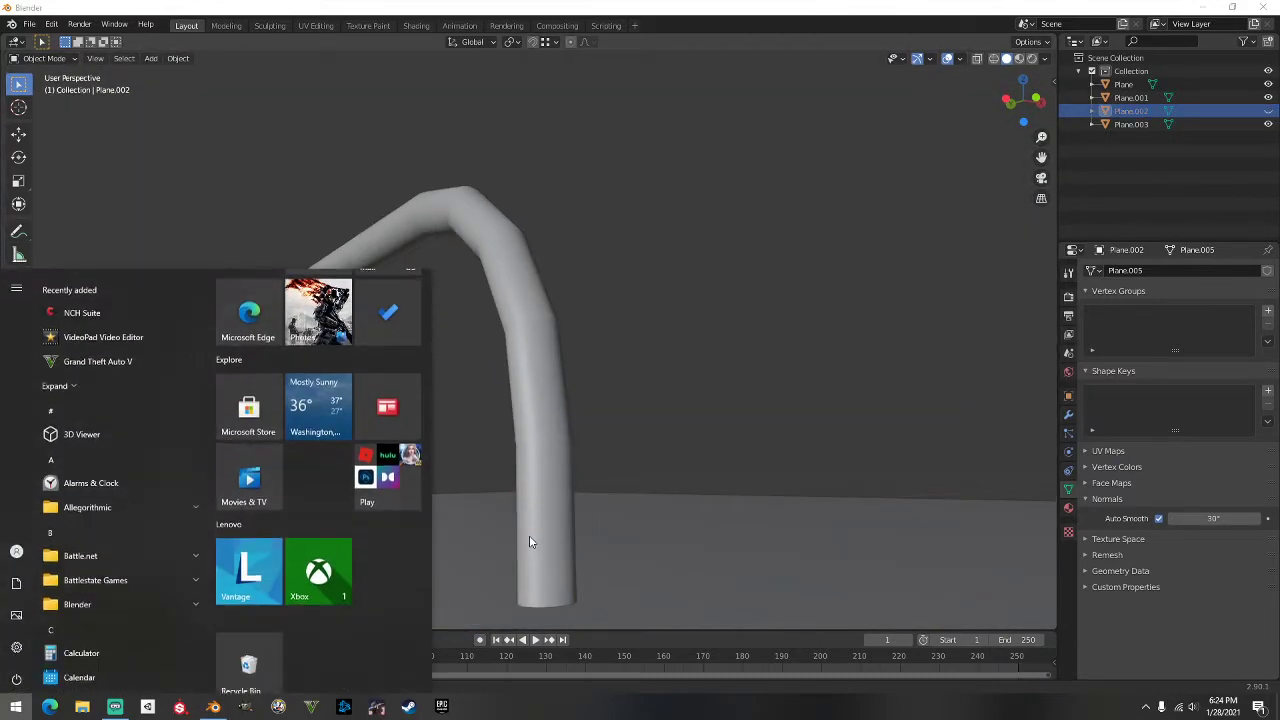
pyautogui.rightClick(689, 217)
pyautogui.hotkey('ctrl', 'z')
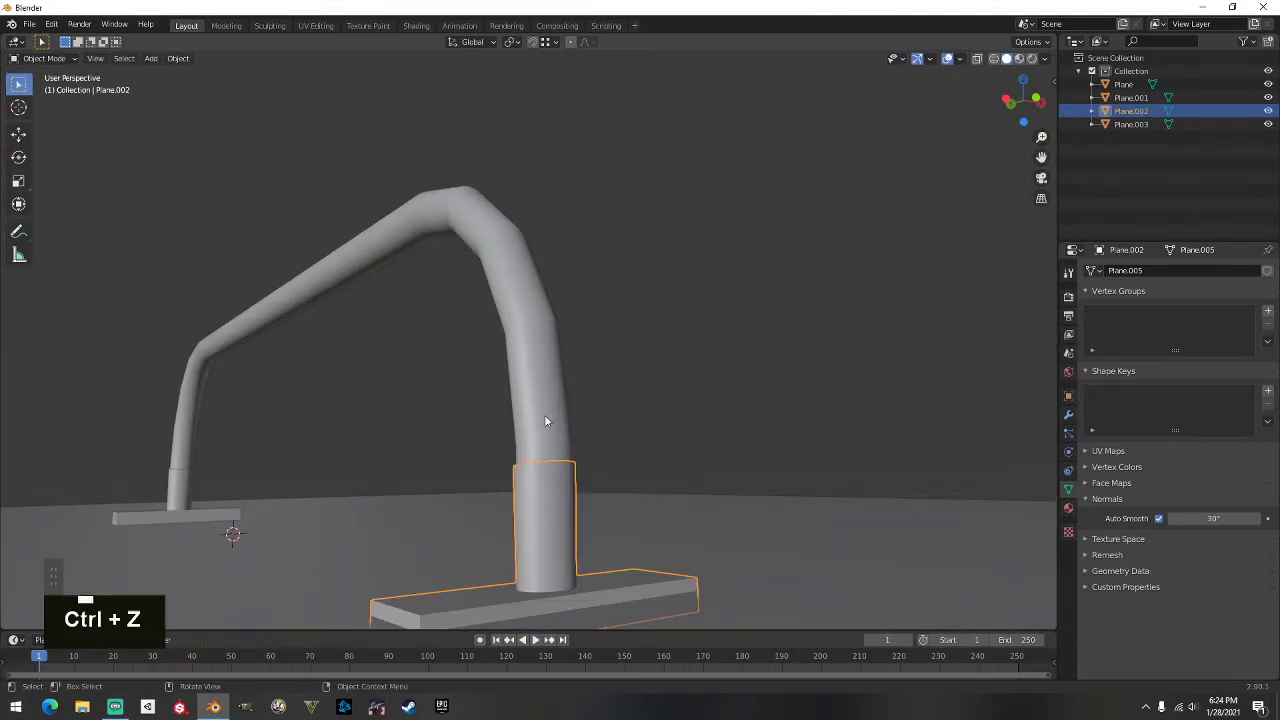
# Step: Raise the duplicated foot along Z to the same height as the foot on the other leg
pyautogui.press('g')
pyautogui.press('z')
pyautogui.click(385, 512)
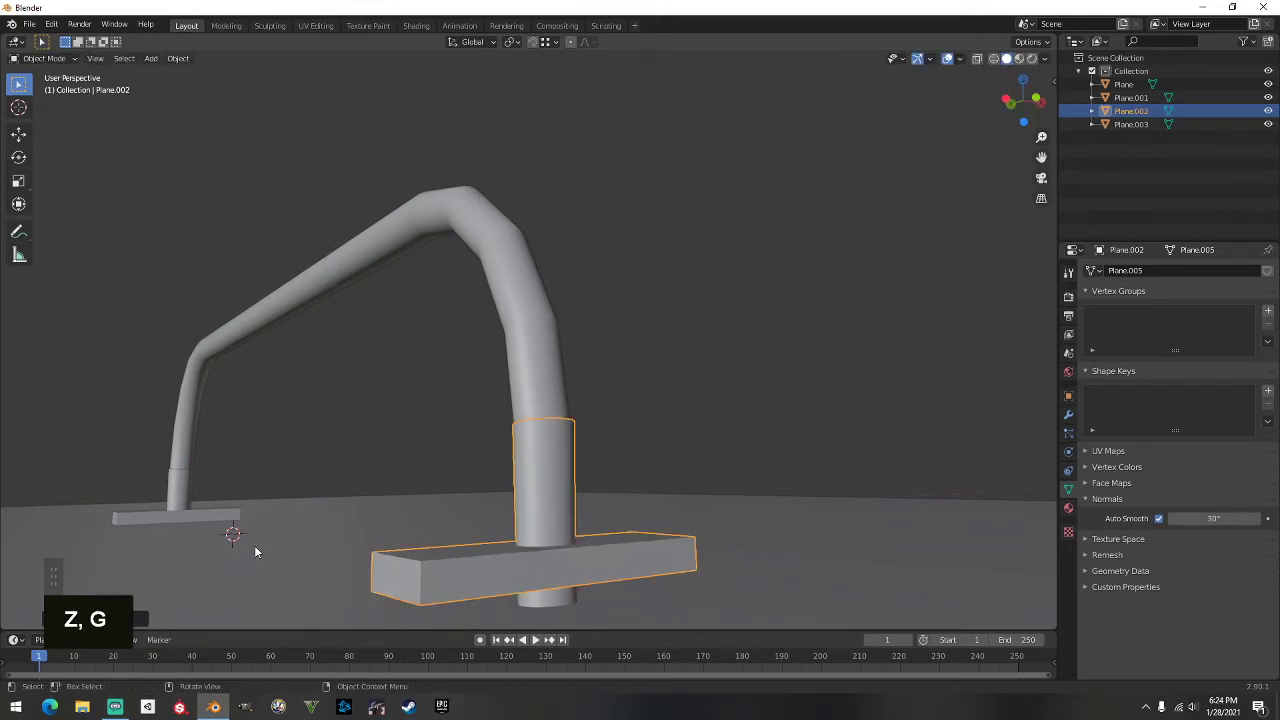
pyautogui.press('g')
pyautogui.keyDown('ctrl'); pyautogui.rightClick(326, 521); pyautogui.keyUp('ctrl')
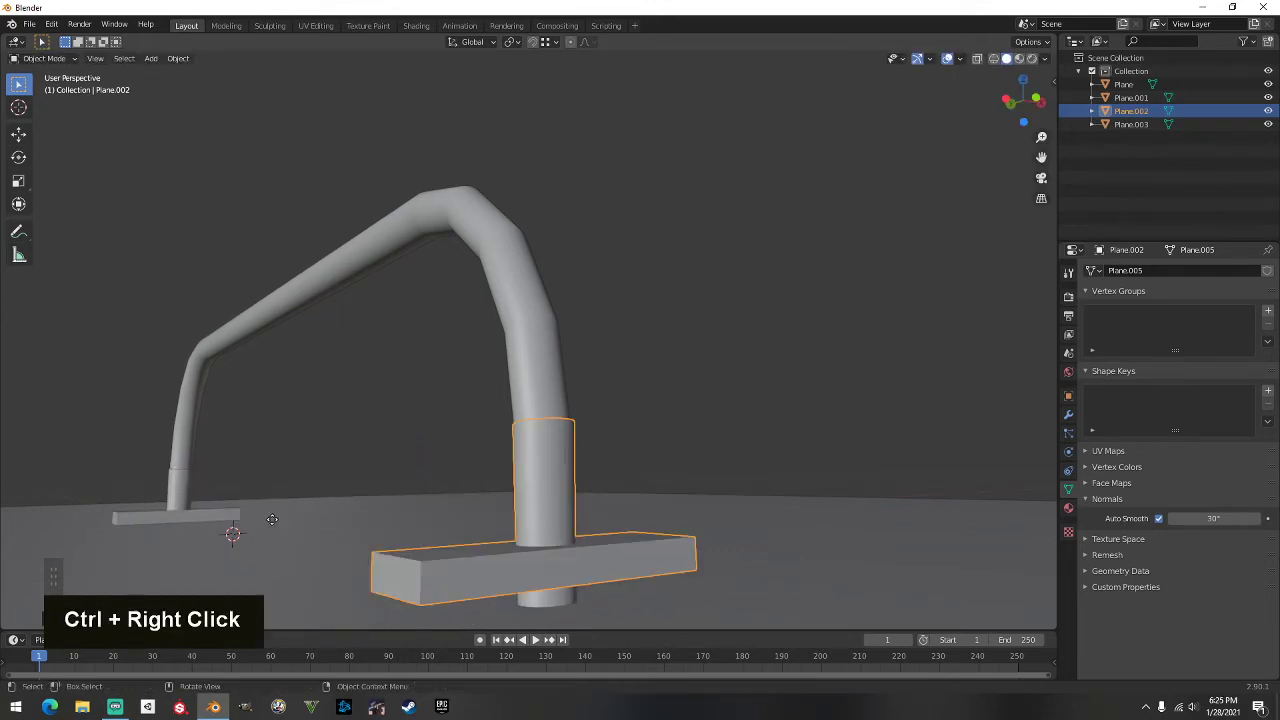
pyautogui.press('g')
pyautogui.rightClick(361, 520)
pyautogui.press('g')
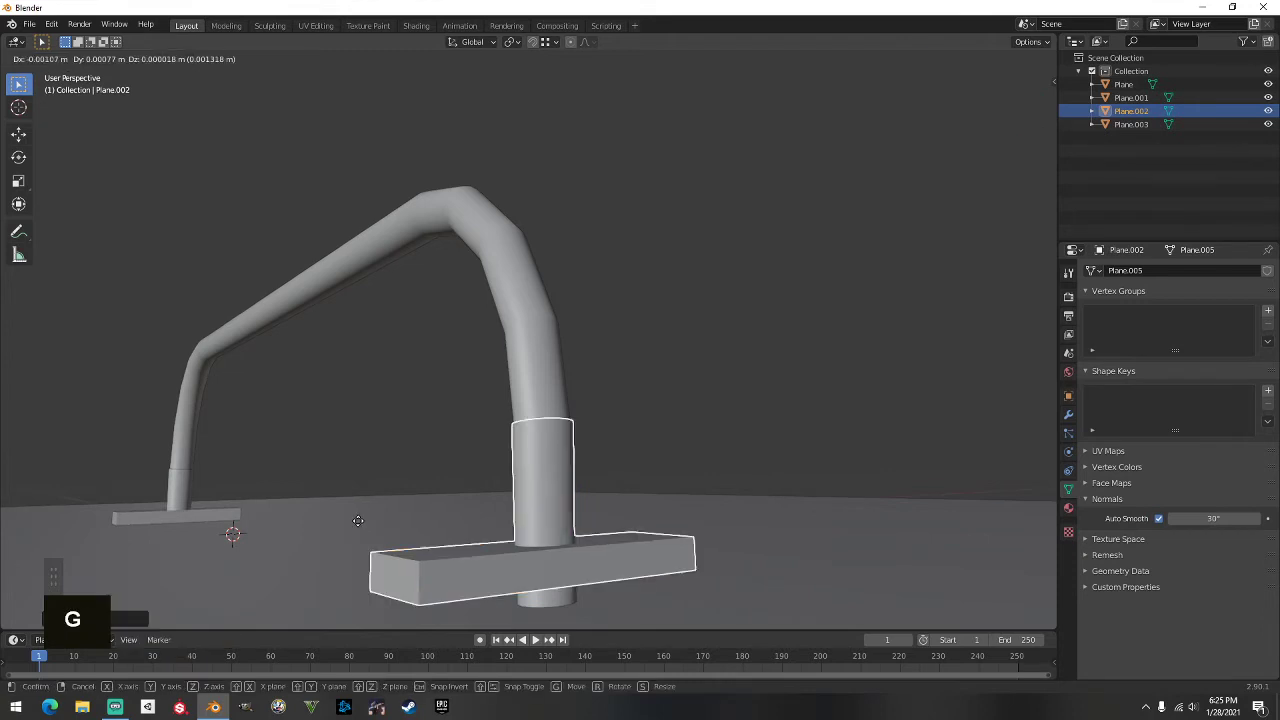
pyautogui.press('z')
pyautogui.click(232, 532)
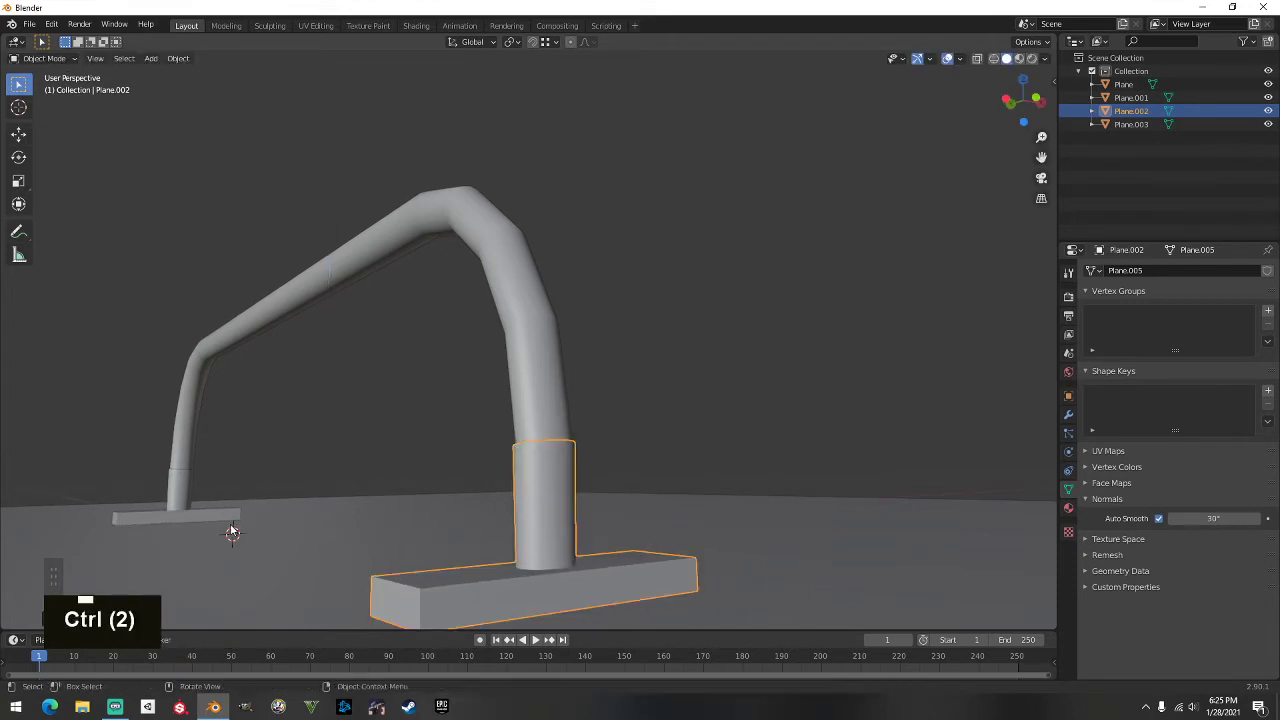
# Step: Raise the bottom edge loop of the pipe's far leg along Z so it no longer pokes through the ground plane
pyautogui.moveTo(232, 532); pyautogui.dragTo(466, 438, button='middle')
pyautogui.scroll(-3, 516, 503)
pyautogui.scroll(5, 479, 465)
pyautogui.click(372, 504)
pyautogui.press('Tab')
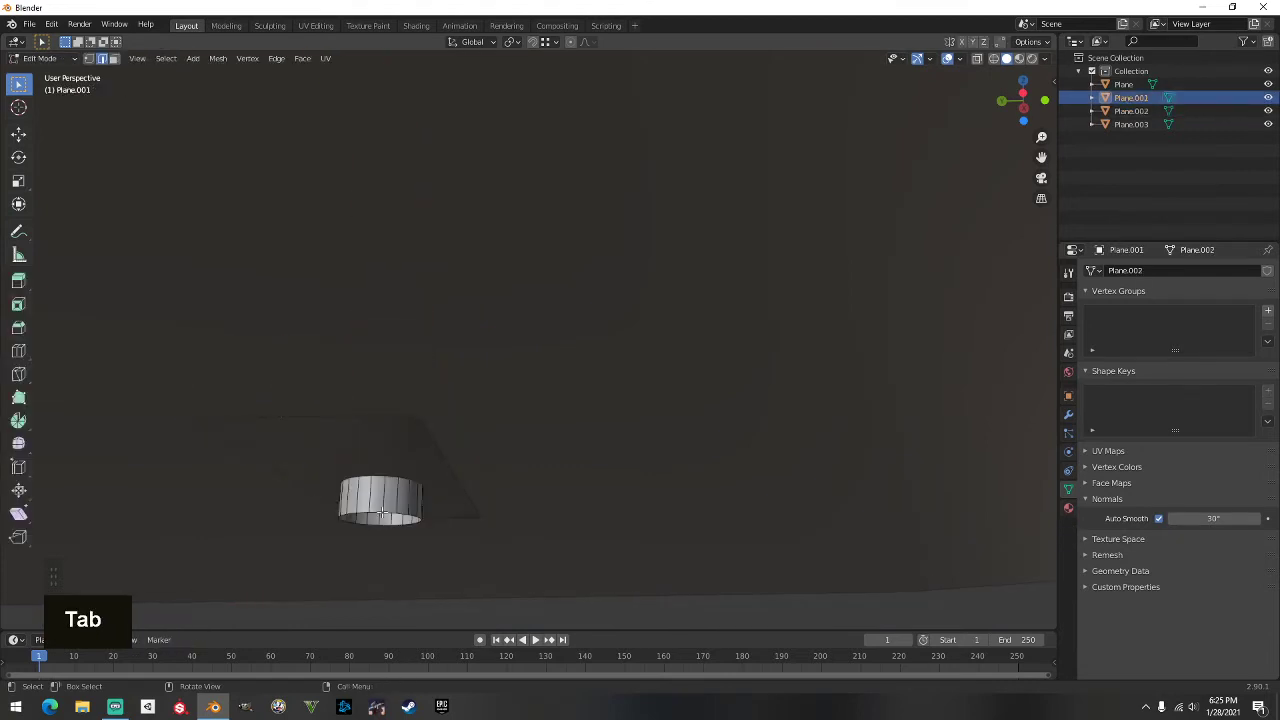
pyautogui.keyDown('alt'); pyautogui.click(376, 511); pyautogui.keyUp('alt')
pyautogui.press('g')
pyautogui.press('z')
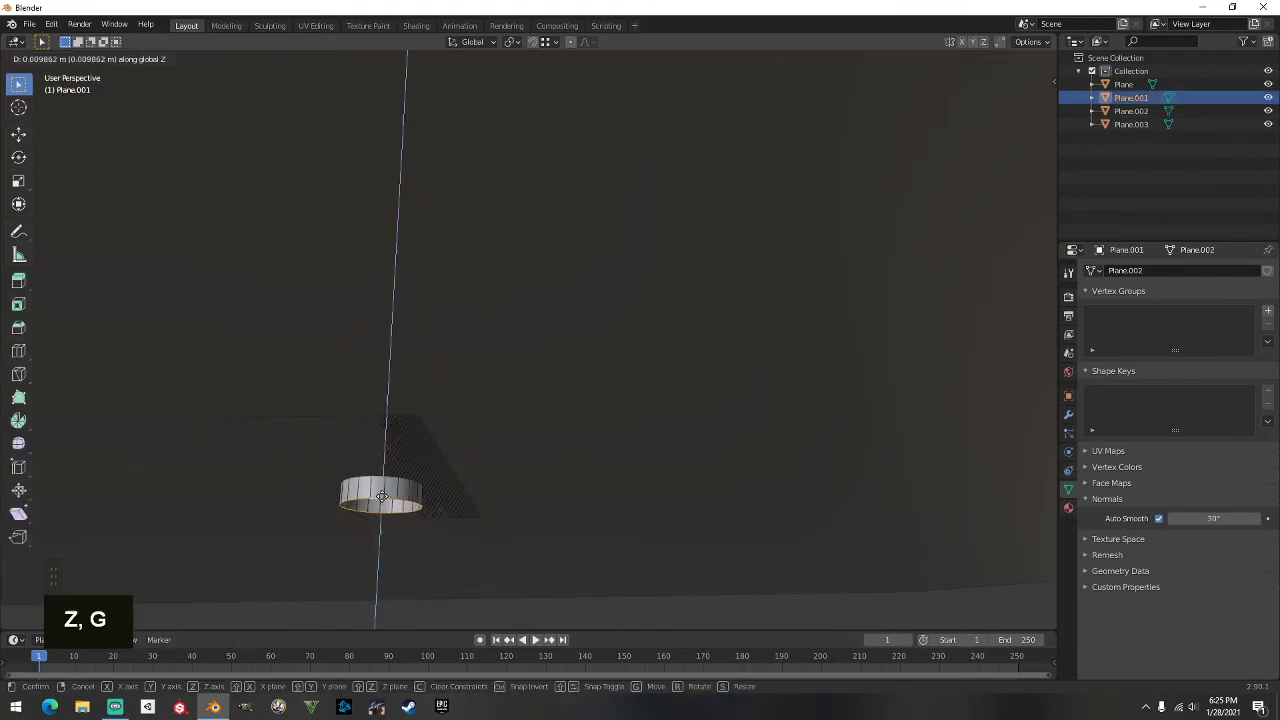
pyautogui.click(398, 471)
pyautogui.moveTo(401, 472); pyautogui.dragTo(480, 453, button='middle')
pyautogui.press('Tab')
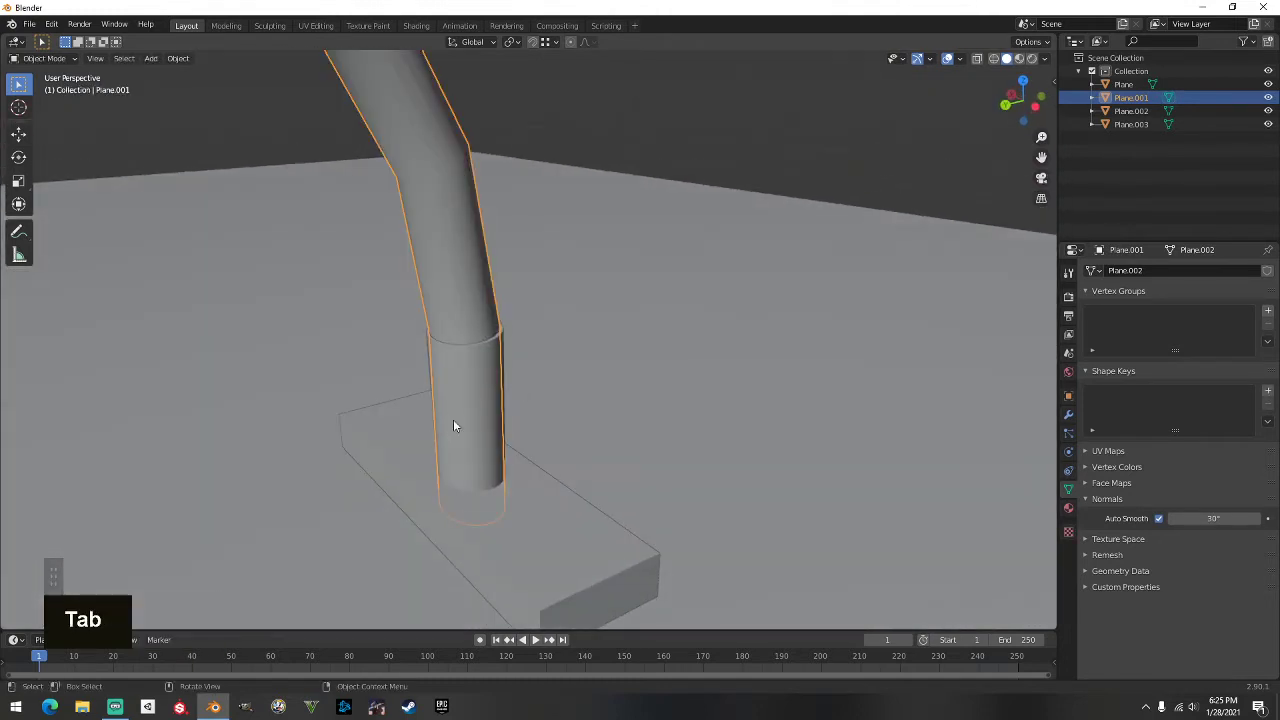
# Step: Examine how the foot's collar fits around the pipe leg from above, from the side and from beneath the ground
pyautogui.click(510, 531)
pyautogui.scroll(2, 480, 405)
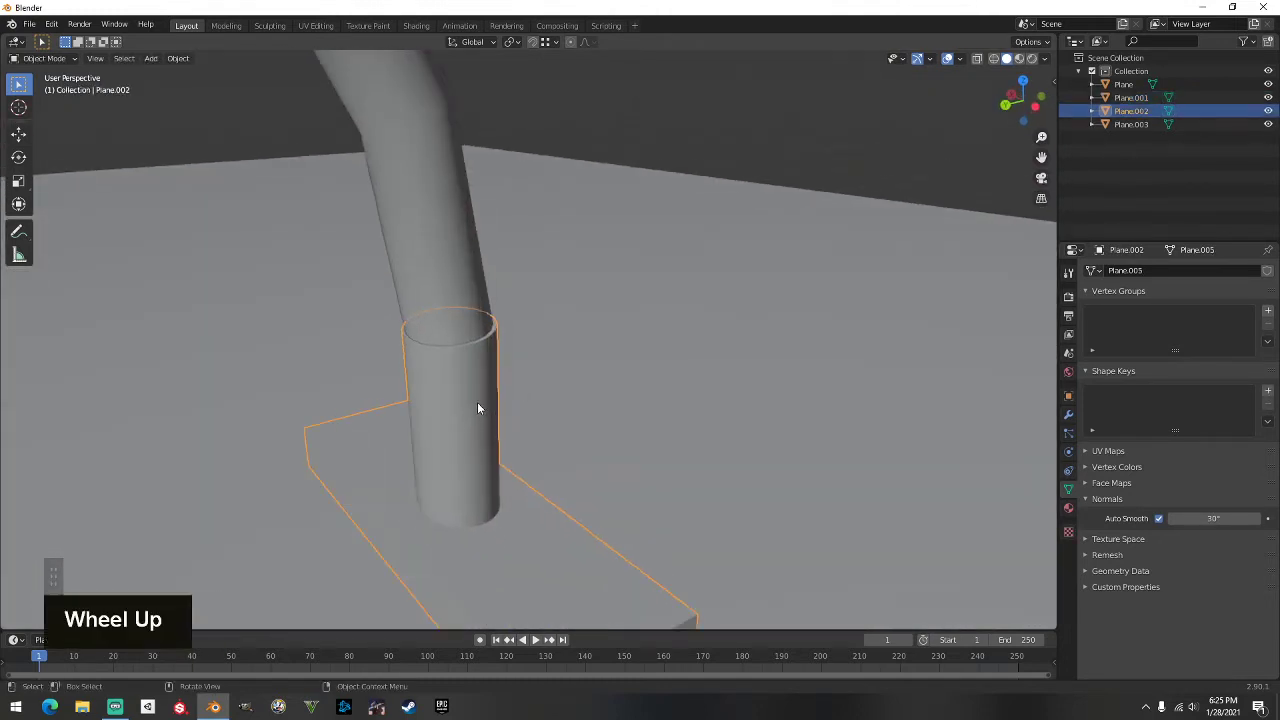
pyautogui.scroll(-4, 460, 418)
pyautogui.scroll(3, 462, 400)
pyautogui.click(479, 356)
pyautogui.moveTo(479, 356); pyautogui.dragTo(447, 344, button='middle')
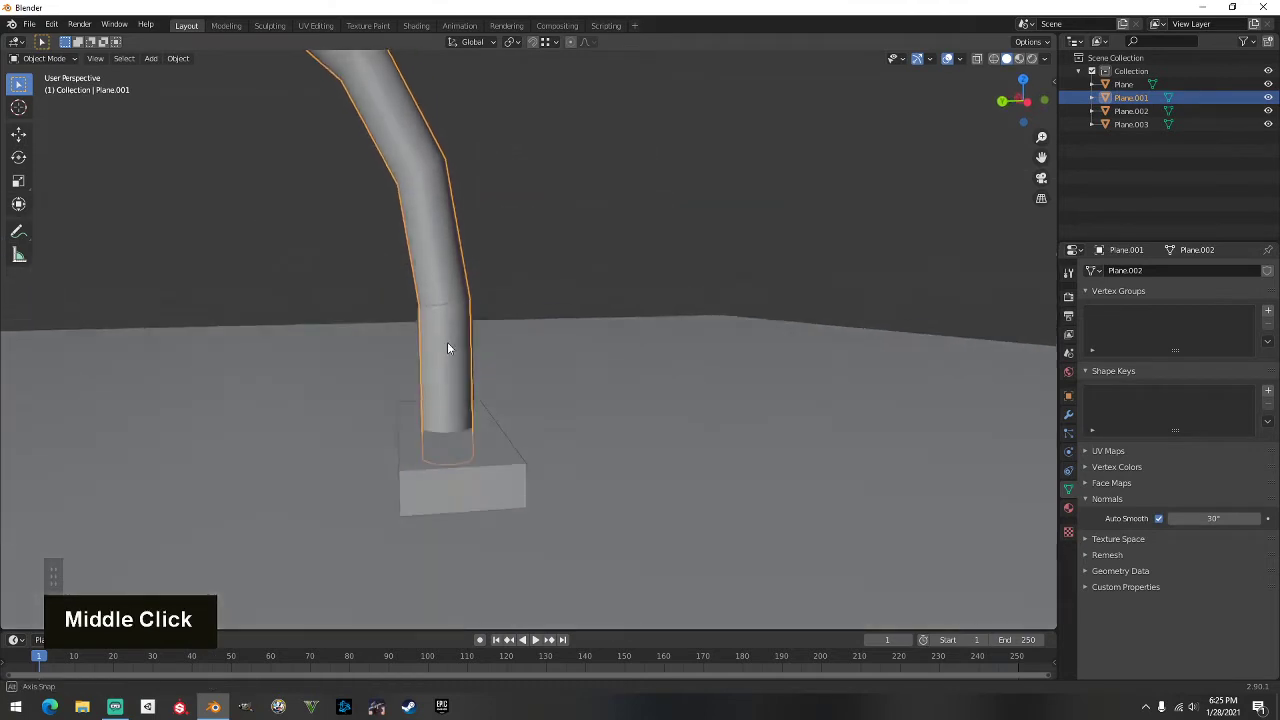
pyautogui.scroll(2, 429, 404)
pyautogui.moveTo(429, 404); pyautogui.dragTo(500, 395, button='middle')
pyautogui.scroll(2, 517, 436)
pyautogui.moveTo(611, 483); pyautogui.dragTo(571, 408, button='middle')
# Step: Undo the last raise of the pipe leg's bottom edge loop in Edit Mode
pyautogui.press('Tab')
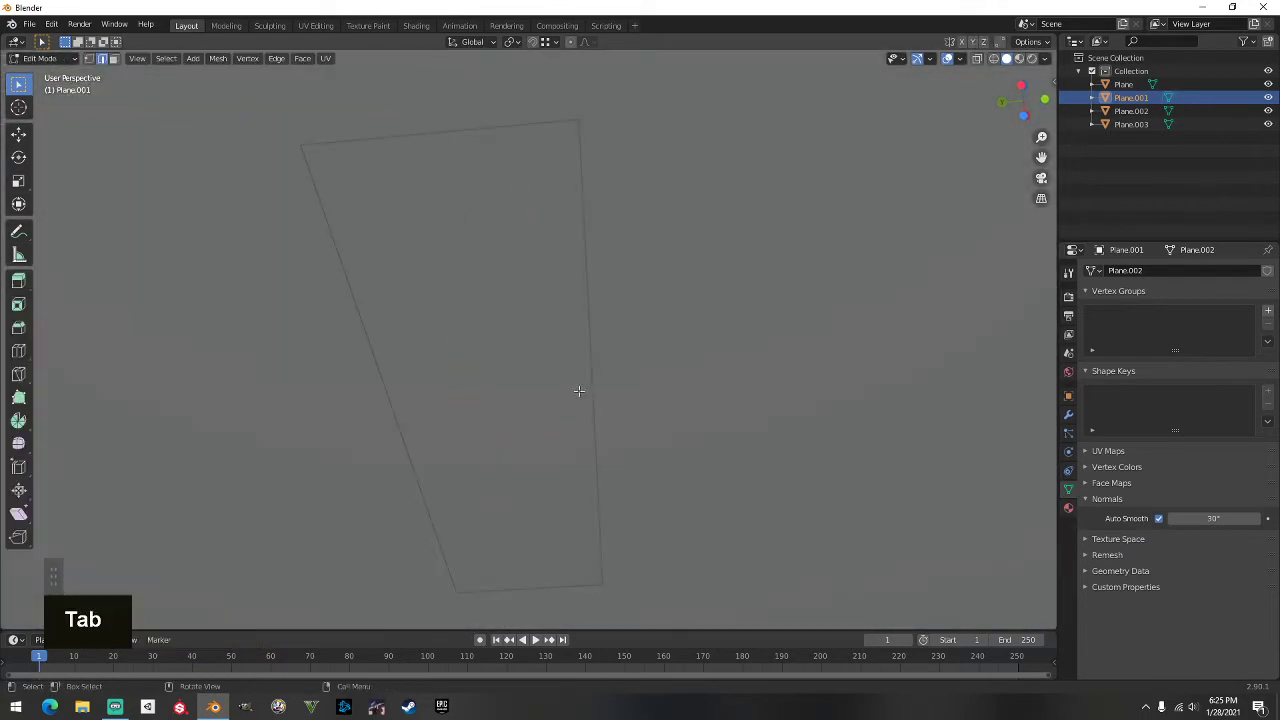
pyautogui.scroll(2, 497, 427)
pyautogui.moveTo(495, 438); pyautogui.dragTo(511, 491, button='middle')
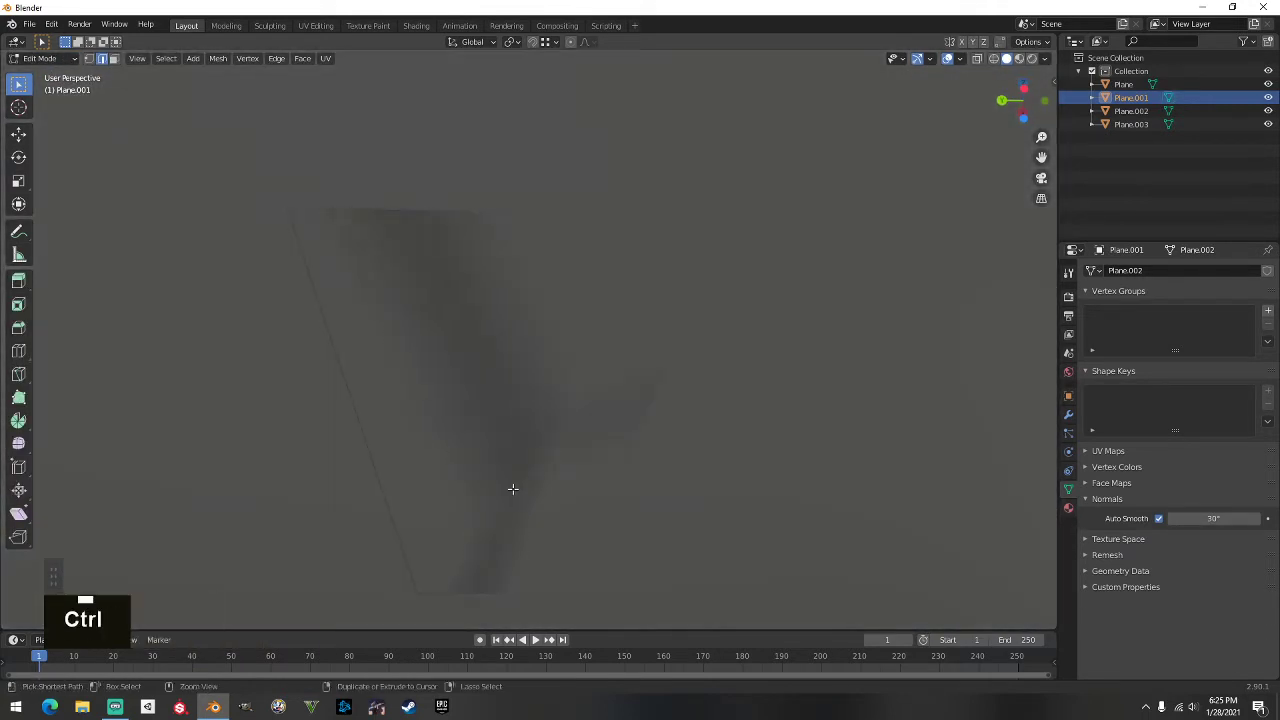
pyautogui.hotkey('ctrl', 'z')
pyautogui.hotkey('ctrl', 'z')
pyautogui.hotkey('ctrl', 'z')
pyautogui.hotkey('ctrl', 'z')
pyautogui.hotkey('ctrl', 'z')
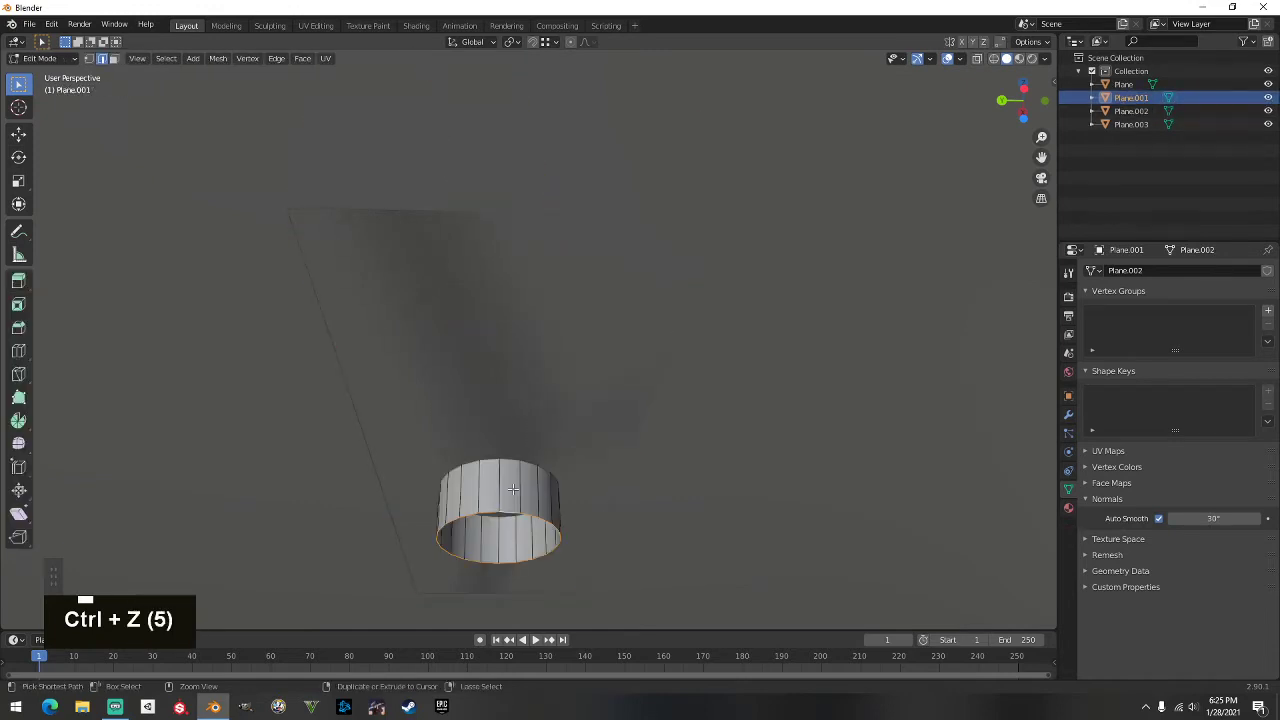
# Step: Raise the pipe leg's bottom edge loop about 0.22 m along Z, snapping it to the edge loop at the collar's rim
pyautogui.middleClick(503, 546)
pyautogui.moveTo(482, 549); pyautogui.dragTo(543, 531, button='middle')
pyautogui.press('g')
pyautogui.press('z')
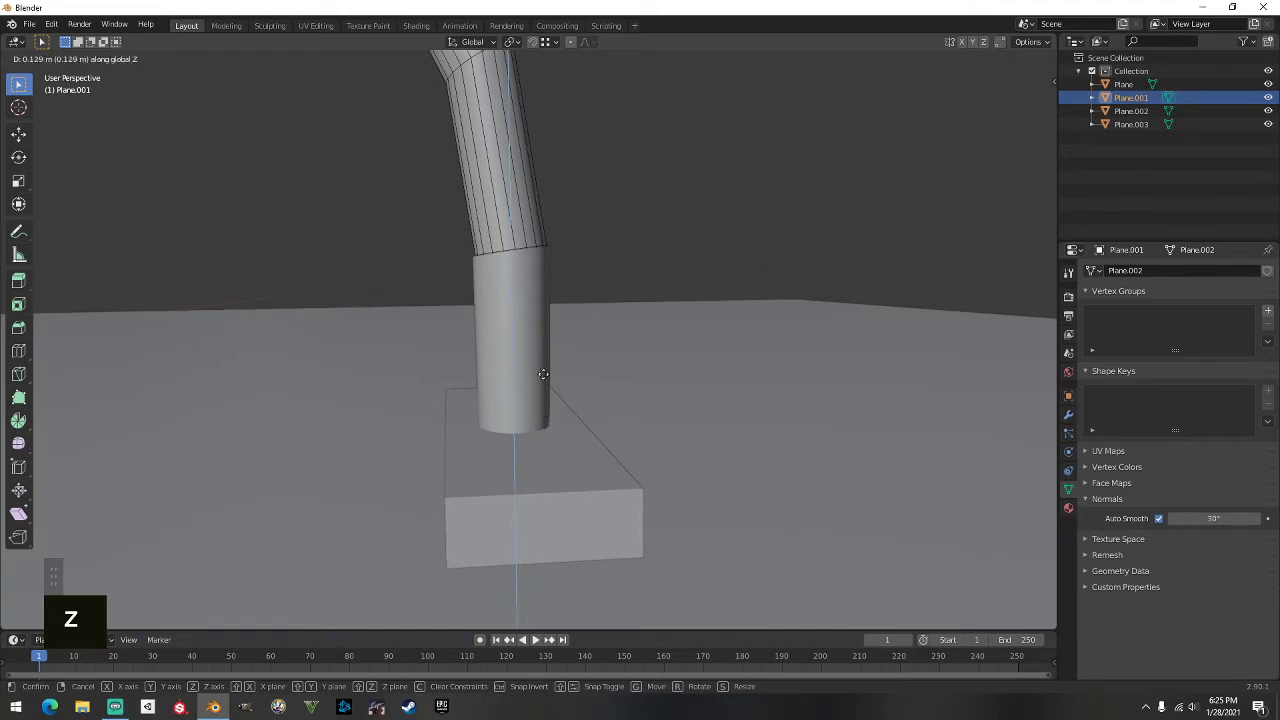
pyautogui.press('ctrl')
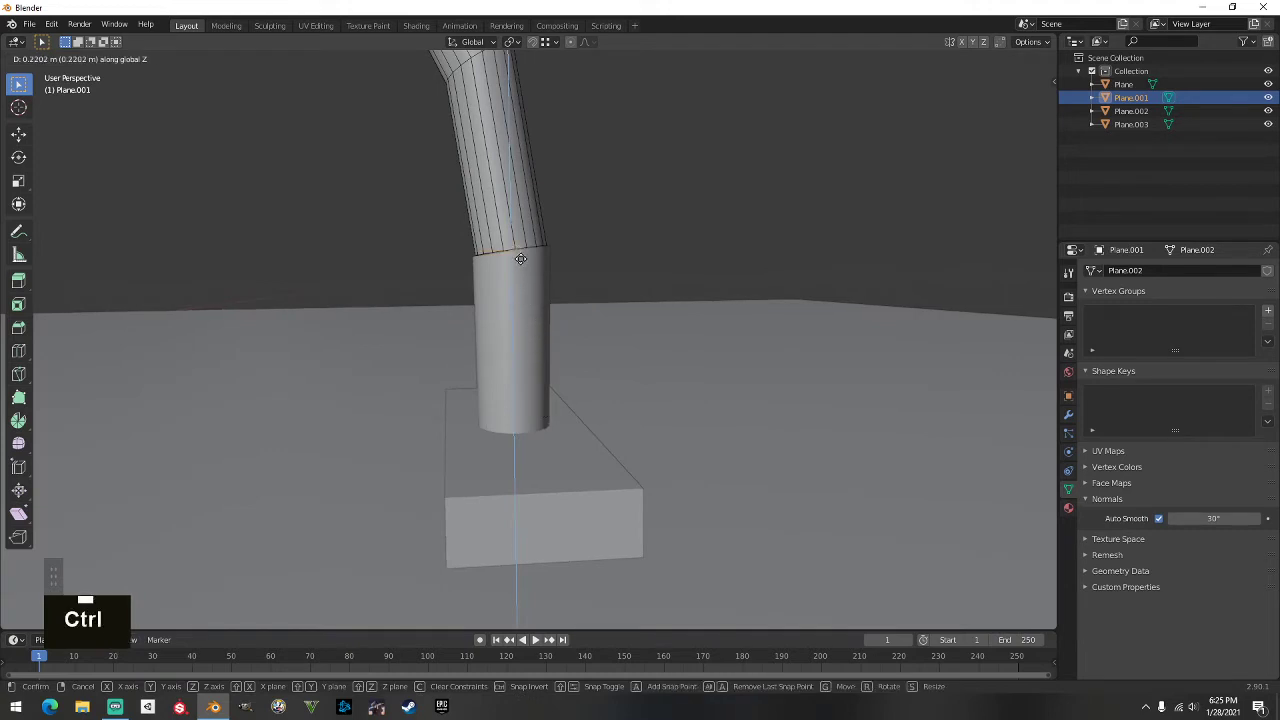
pyautogui.click(520, 259)
pyautogui.moveTo(521, 259); pyautogui.dragTo(545, 305, button='middle')
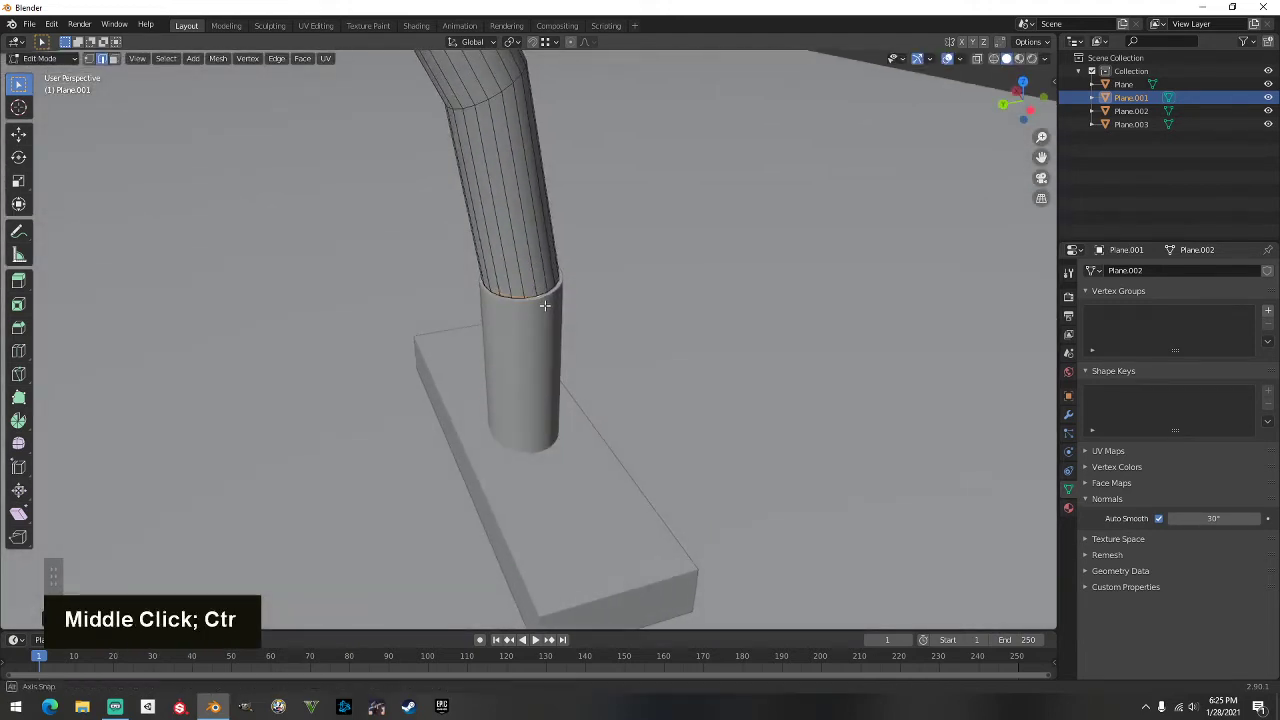
pyautogui.scroll(3, 545, 304)
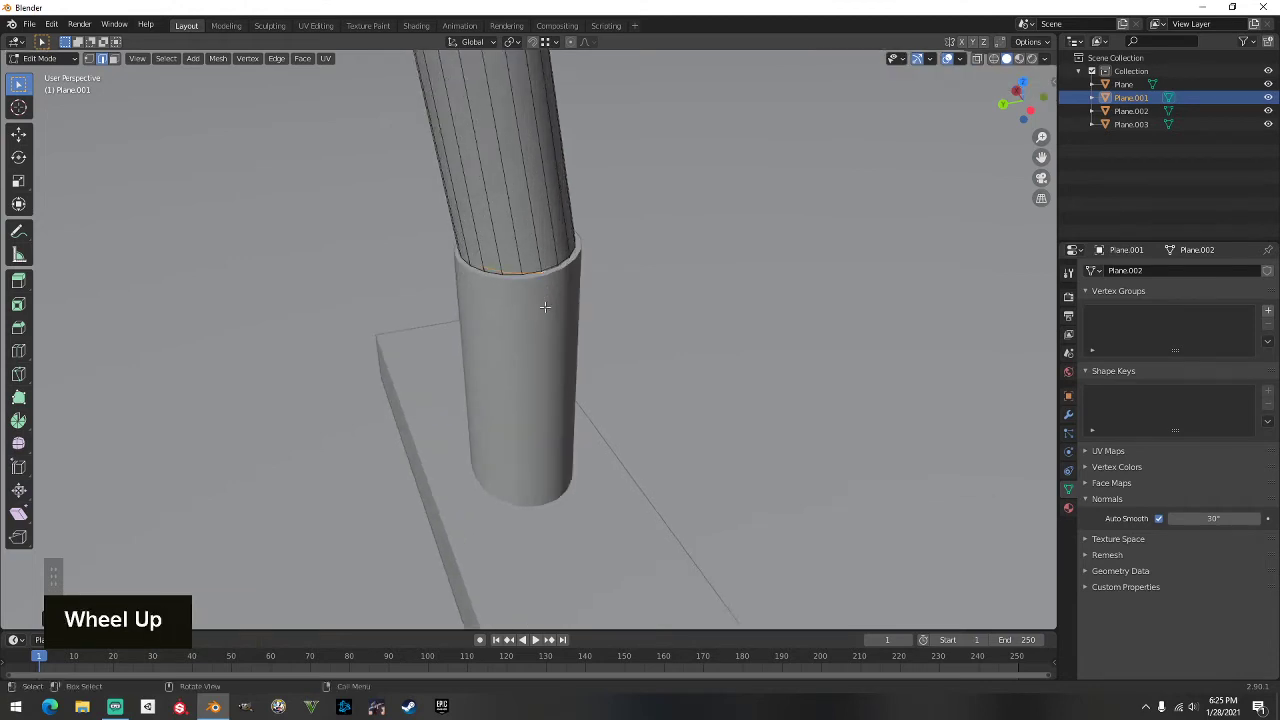
pyautogui.moveTo(545, 304); pyautogui.dragTo(553, 370, button='middle')
pyautogui.scroll(2, 557, 394)
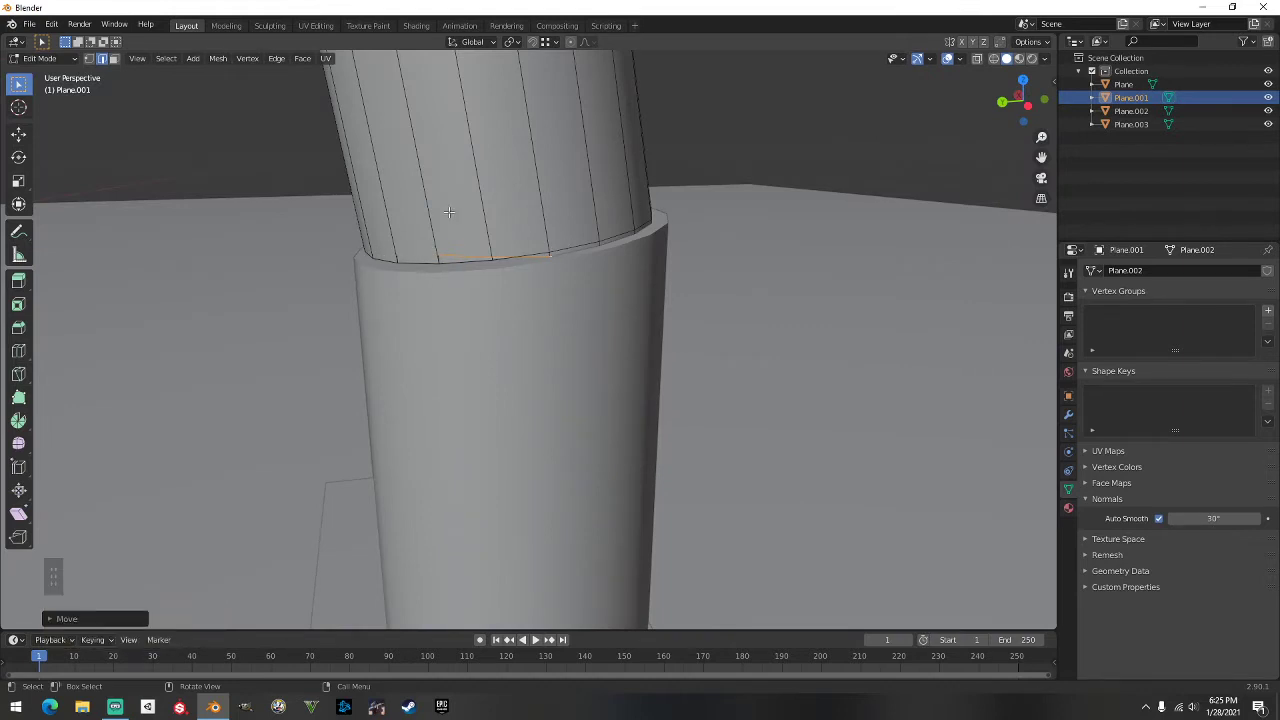
# Step: Try deleting the selected edges at the collar's rim, and undo both the deletion and the raise of the bottom loop
pyautogui.rightClick(544, 311)
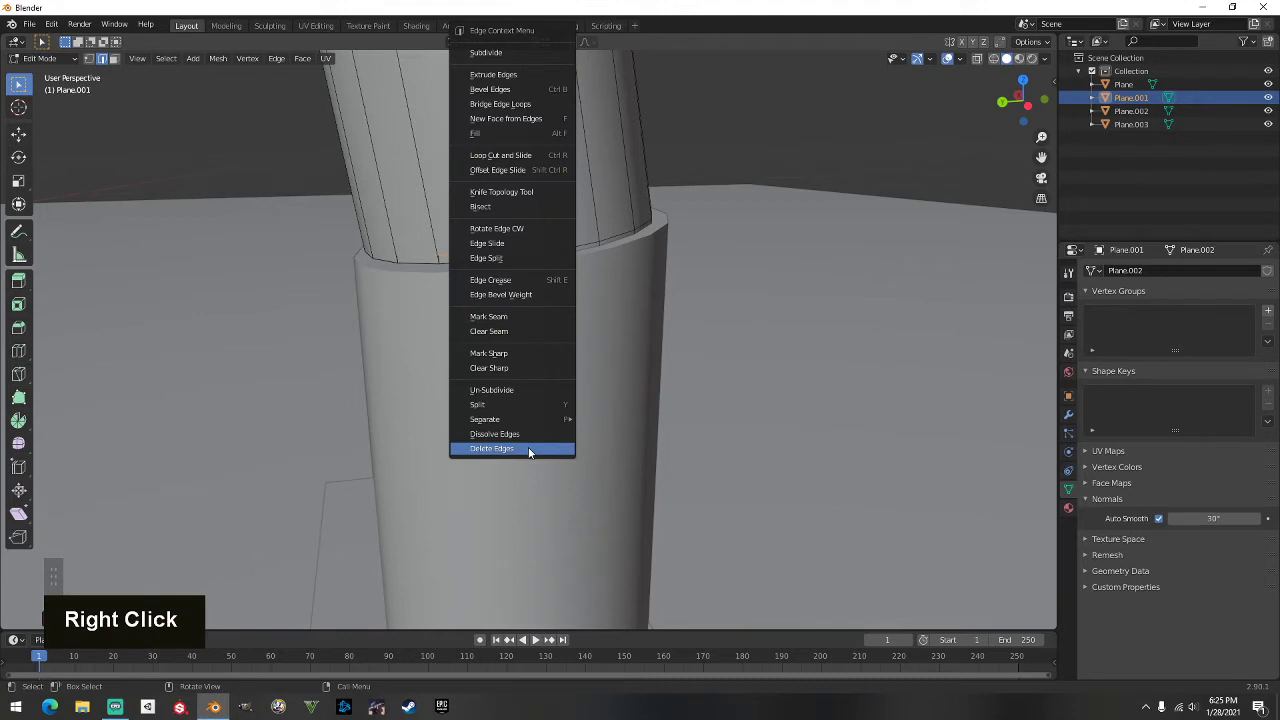
pyautogui.click(529, 449)
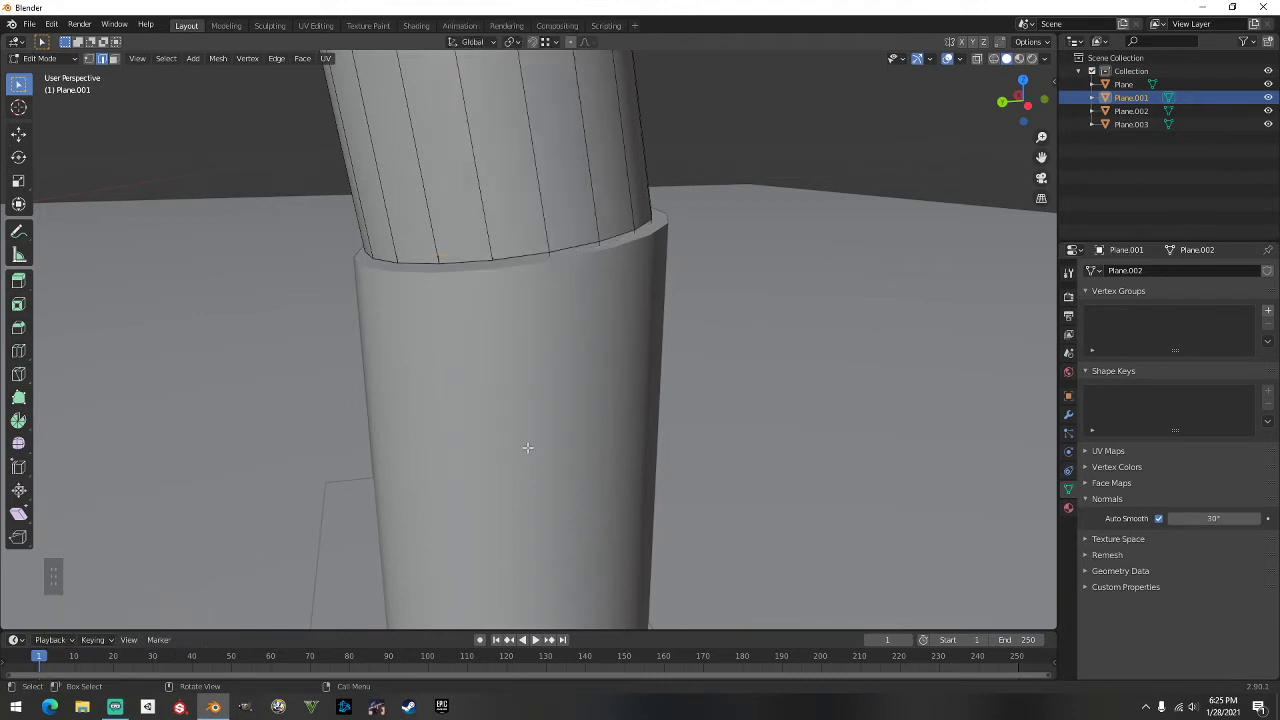
pyautogui.hotkey('ctrl', 'z')
pyautogui.hotkey('ctrl', 'z')
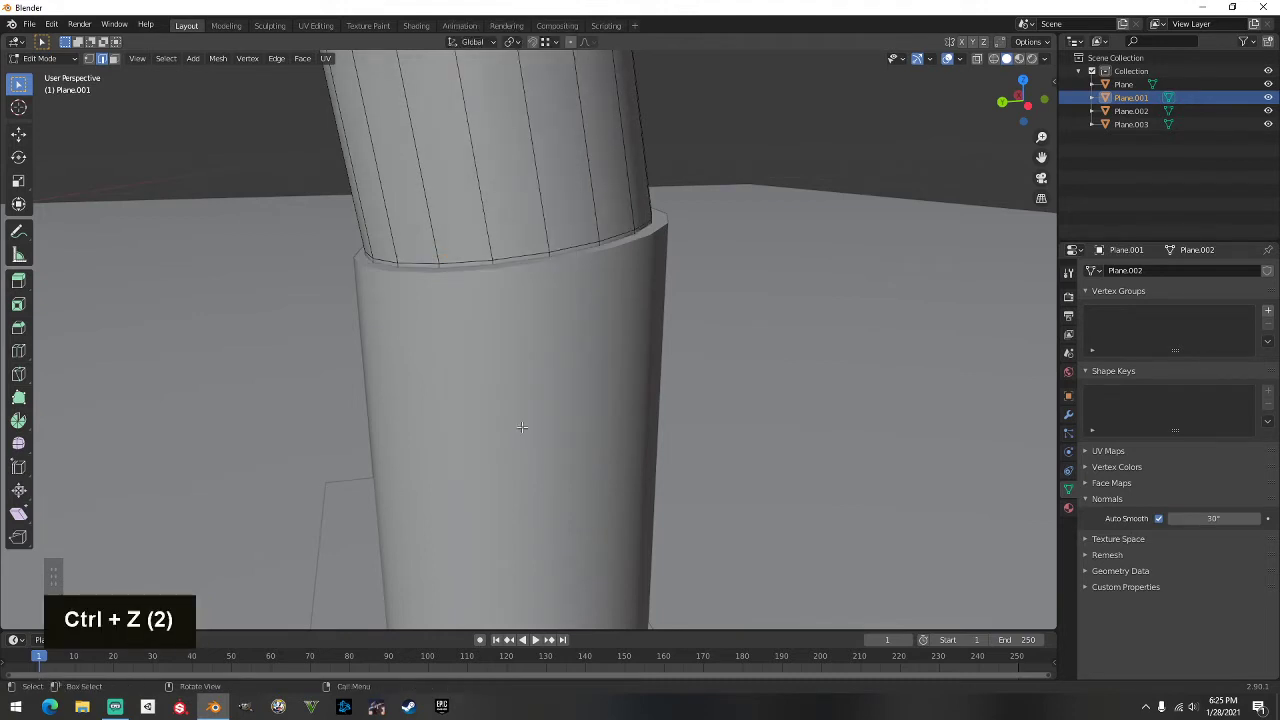
# Step: Select the pipe's edge loop at the collar's rim and lower it about 0.0009 m along Z
pyautogui.scroll(-3, 535, 414)
pyautogui.keyDown('alt'); pyautogui.moveTo(623, 474); pyautogui.dragTo(611, 469, button='middle'); pyautogui.keyUp('alt')
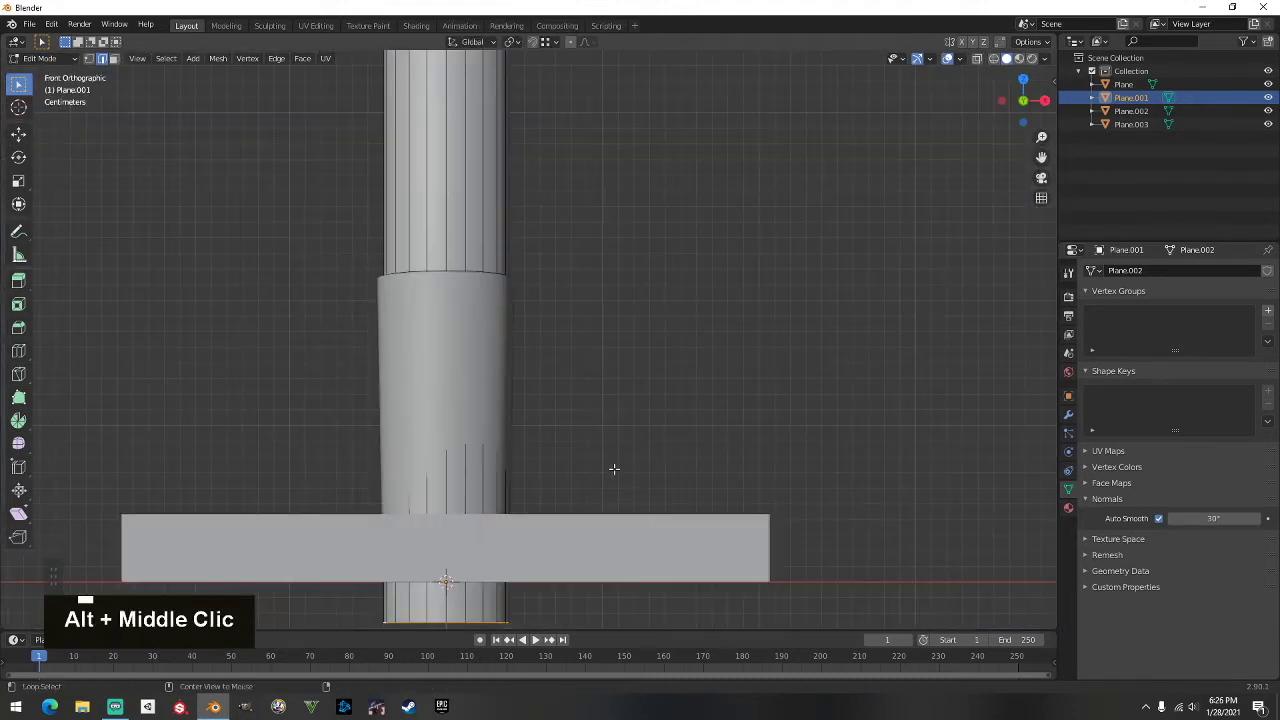
pyautogui.keyDown('alt'); pyautogui.moveTo(482, 395); pyautogui.dragTo(634, 423, button='middle'); pyautogui.keyUp('alt')
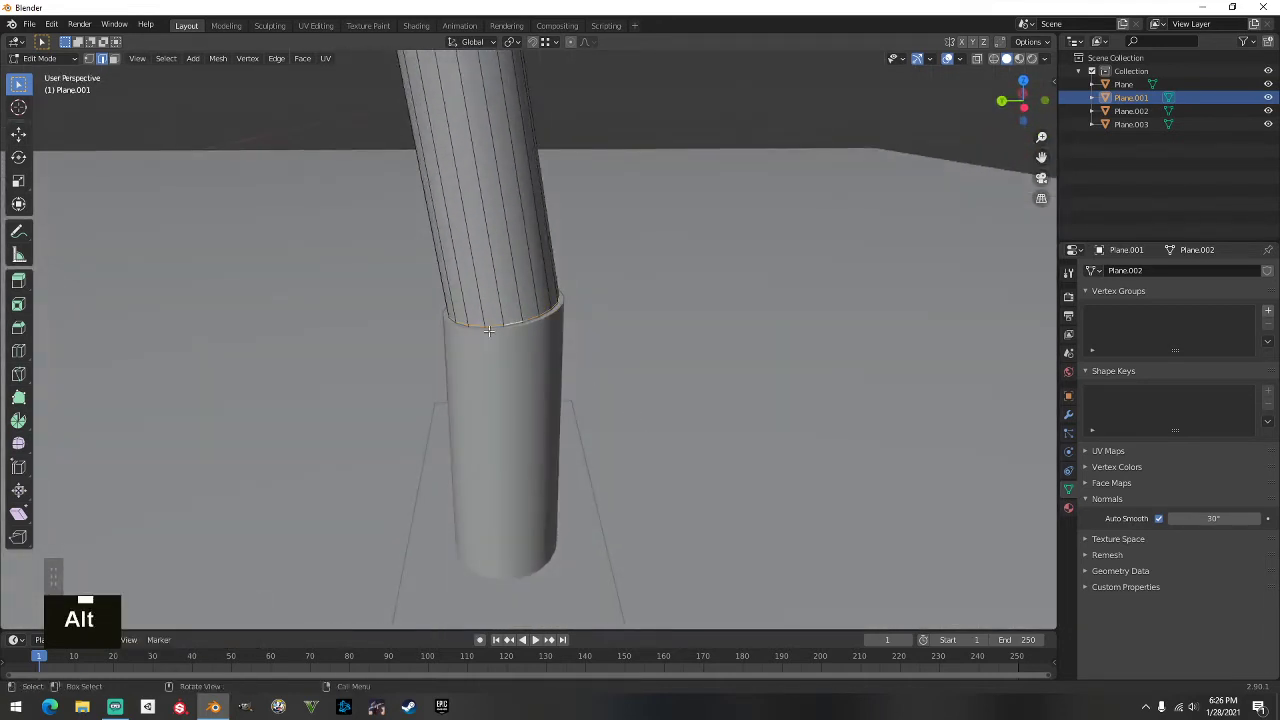
pyautogui.press('g')
pyautogui.press('z')
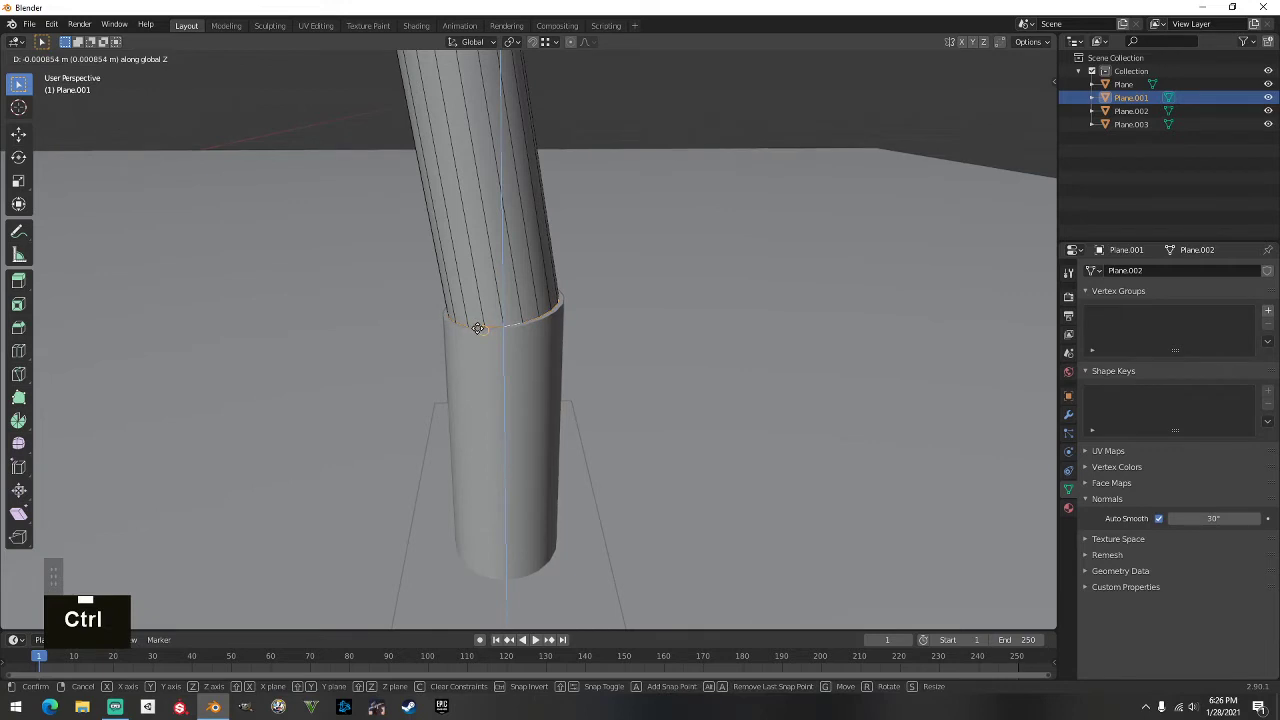
pyautogui.keyDown('ctrl'); pyautogui.click(478, 328); pyautogui.keyUp('ctrl')
# Step: Delete the ring of pipe faces that runs from the collar's rim down through the ground plane, and return to Object Mode
pyautogui.moveTo(478, 328); pyautogui.dragTo(762, 338, button='middle')
pyautogui.moveTo(620, 428); pyautogui.dragTo(576, 330, button='middle')
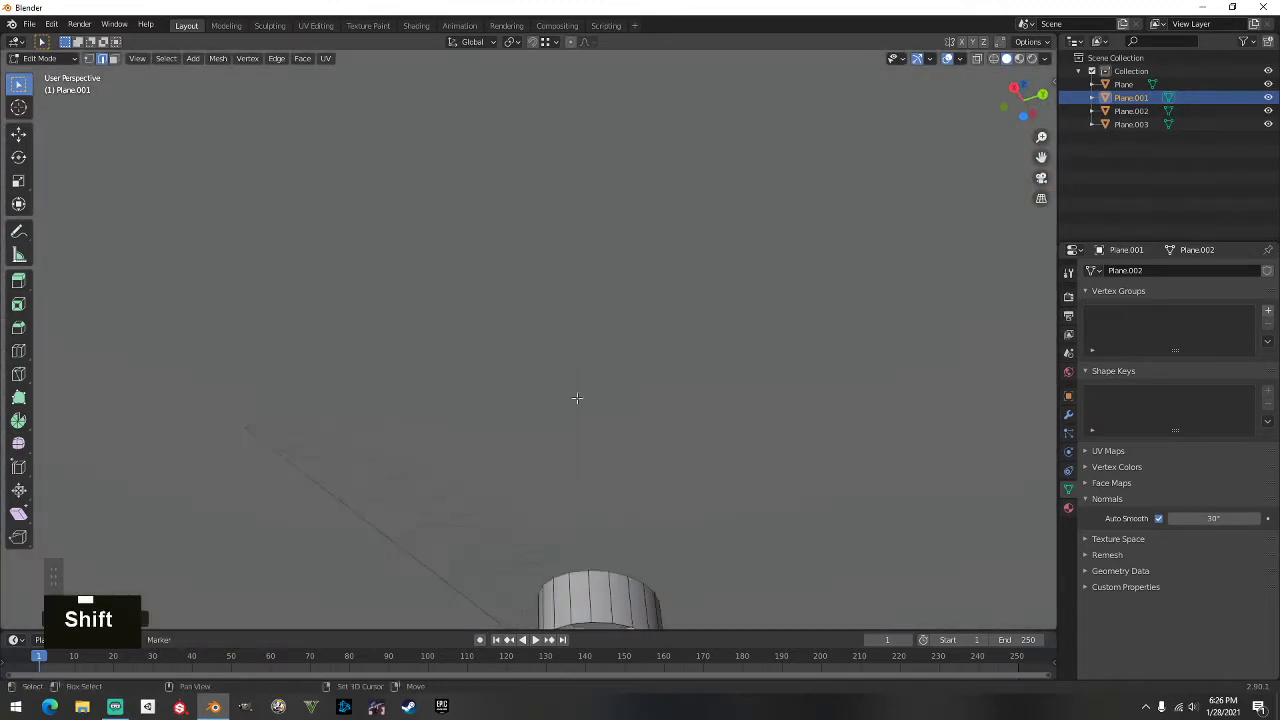
pyautogui.keyDown('shift'); pyautogui.moveTo(576, 397); pyautogui.dragTo(519, 302, button='middle'); pyautogui.keyUp('shift')
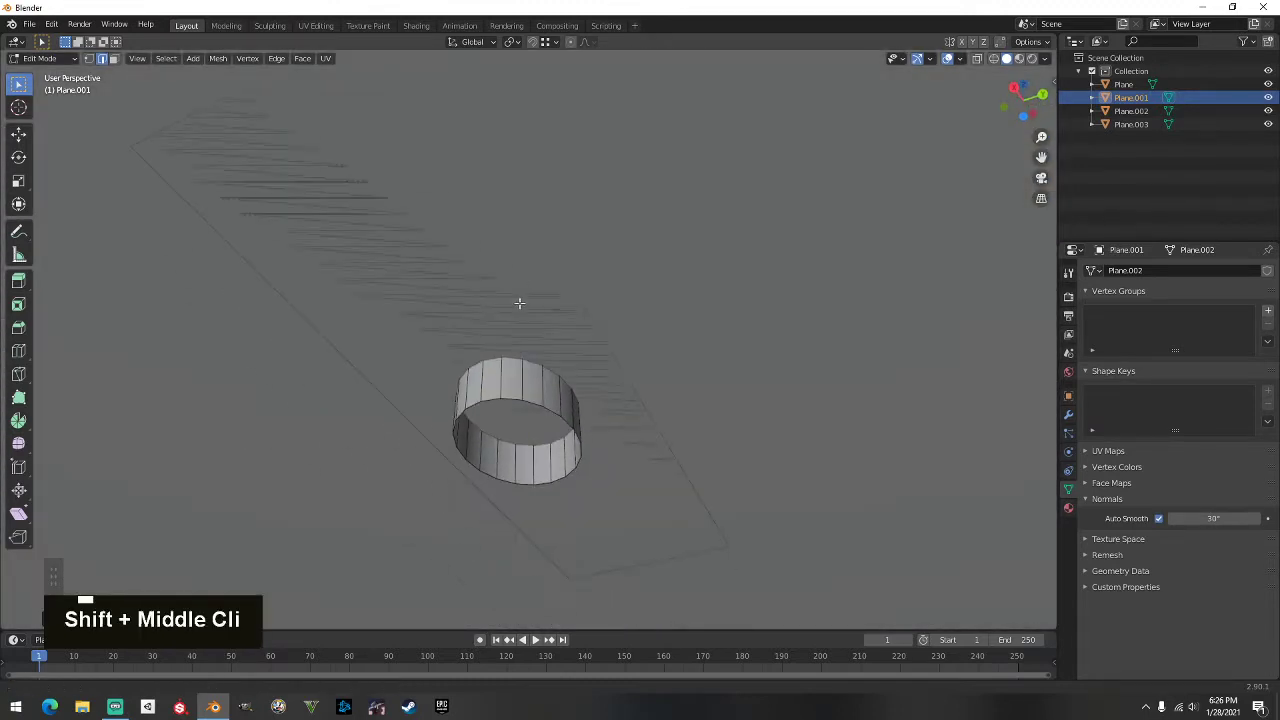
pyautogui.keyDown('alt'); pyautogui.click(508, 401); pyautogui.keyUp('alt')
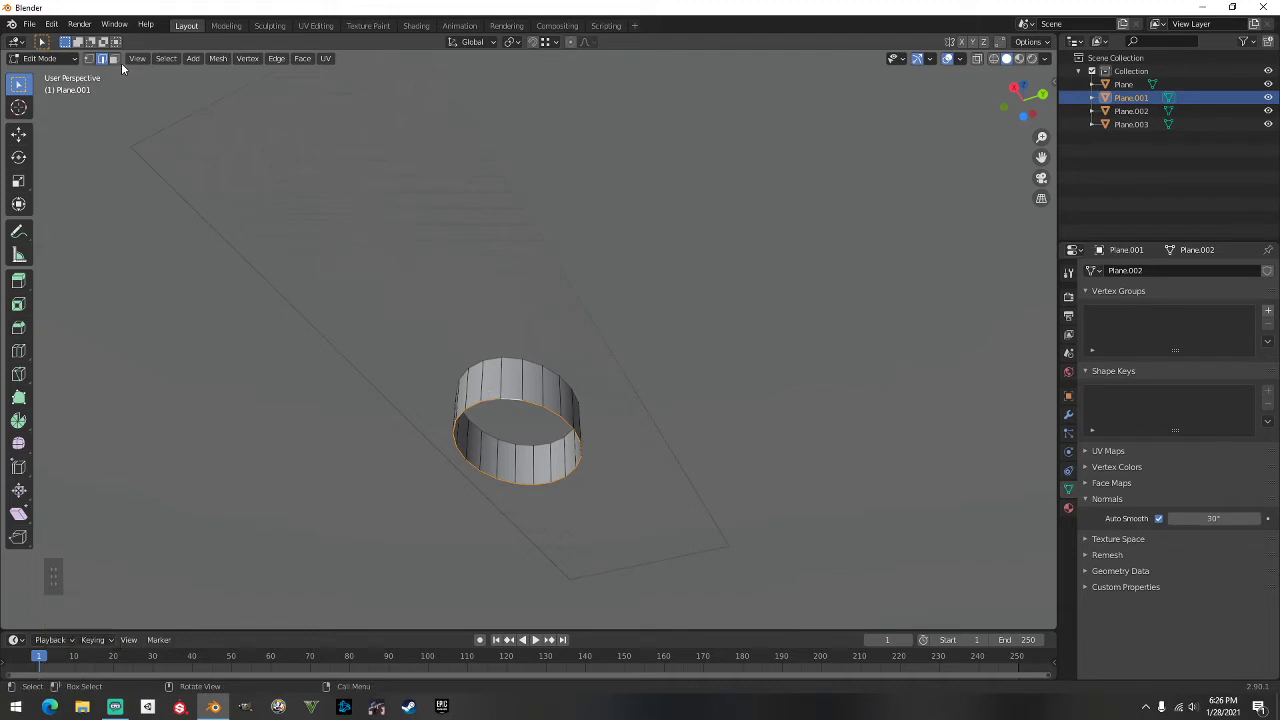
pyautogui.click(113, 58)
pyautogui.moveTo(440, 420); pyautogui.dragTo(497, 421, button='middle')
pyautogui.keyDown('shift'); pyautogui.click(497, 421); pyautogui.keyUp('shift')
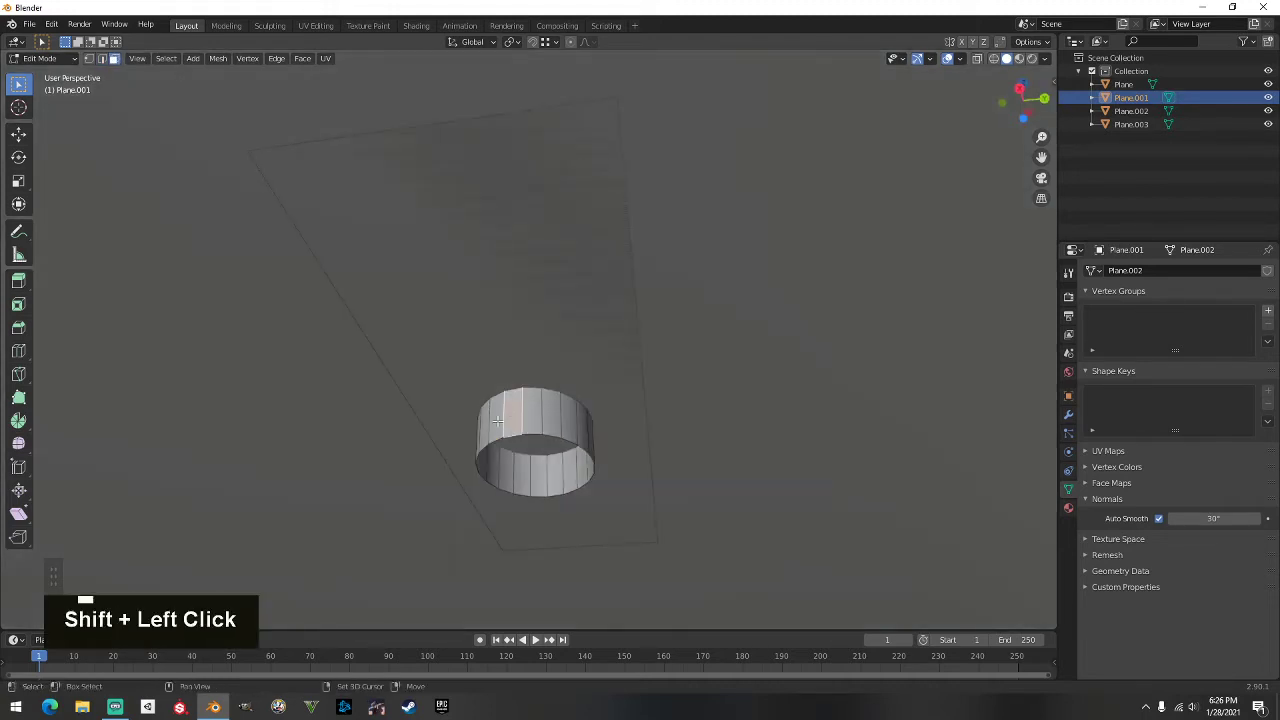
pyautogui.keyDown('shift'); pyautogui.moveTo(568, 483); pyautogui.dragTo(574, 484); pyautogui.keyUp('shift')
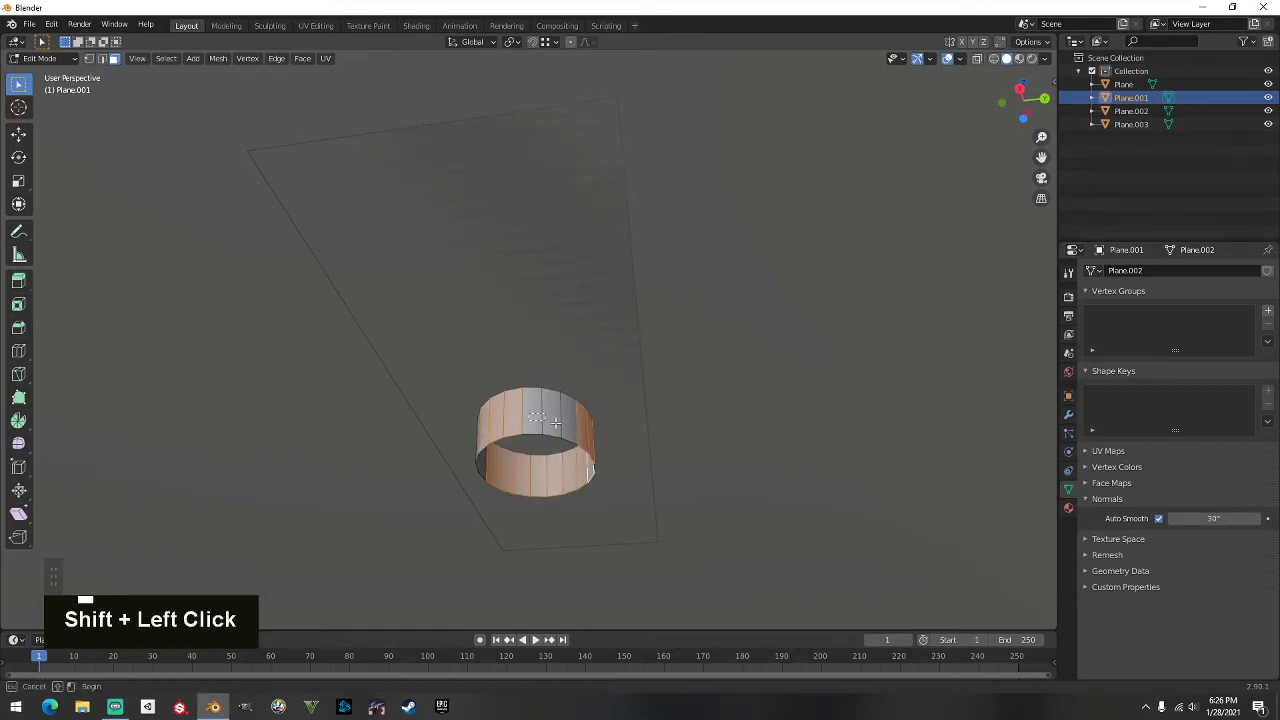
pyautogui.moveTo(494, 452); pyautogui.dragTo(478, 456, button='middle')
pyautogui.keyDown('shift'); pyautogui.click(475, 458); pyautogui.keyUp('shift')
pyautogui.scroll(6, 478, 456)
pyautogui.moveTo(526, 508); pyautogui.dragTo(604, 469, button='middle')
pyautogui.scroll(-2, 604, 469)
pyautogui.rightClick(571, 407)
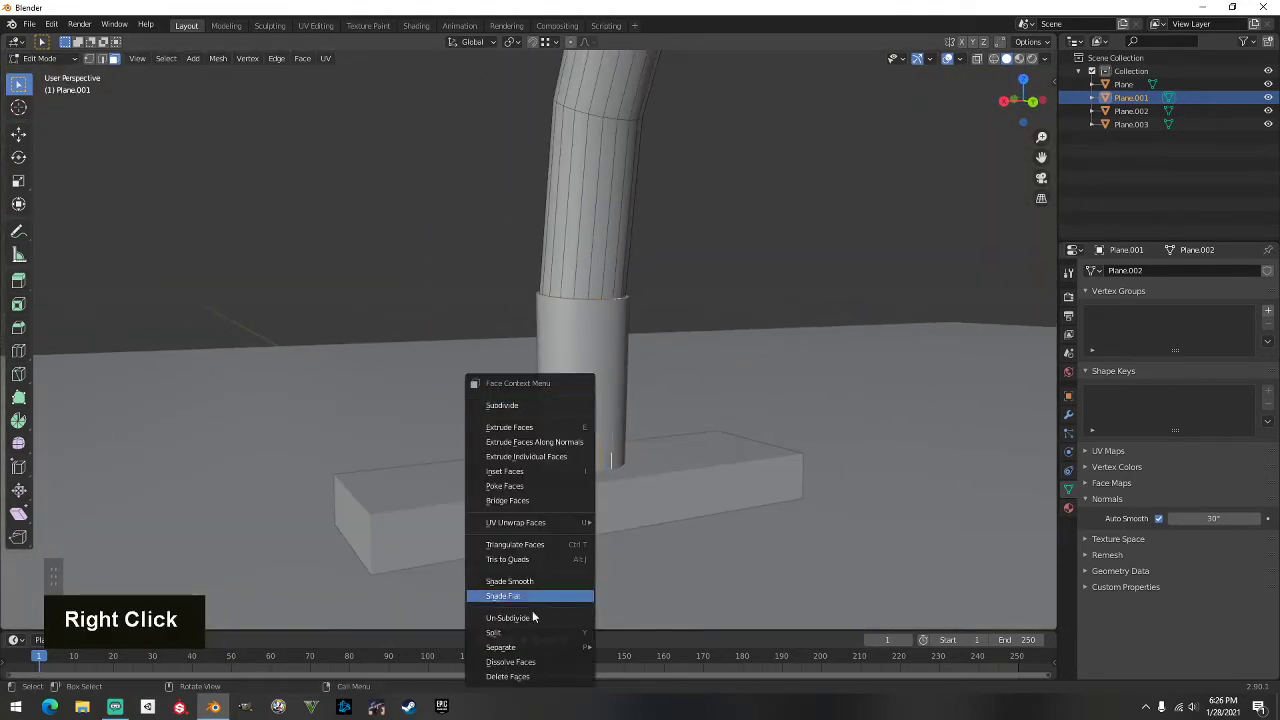
pyautogui.click(522, 677)
pyautogui.moveTo(489, 403); pyautogui.dragTo(511, 363, button='middle')
pyautogui.press('Tab')
# Step: Inspect the trimmed pipe leg inside its collar and the foot on the rail's other leg
pyautogui.scroll(3, 451, 320)
pyautogui.scroll(-3, 700, 170)
pyautogui.click(724, 158)
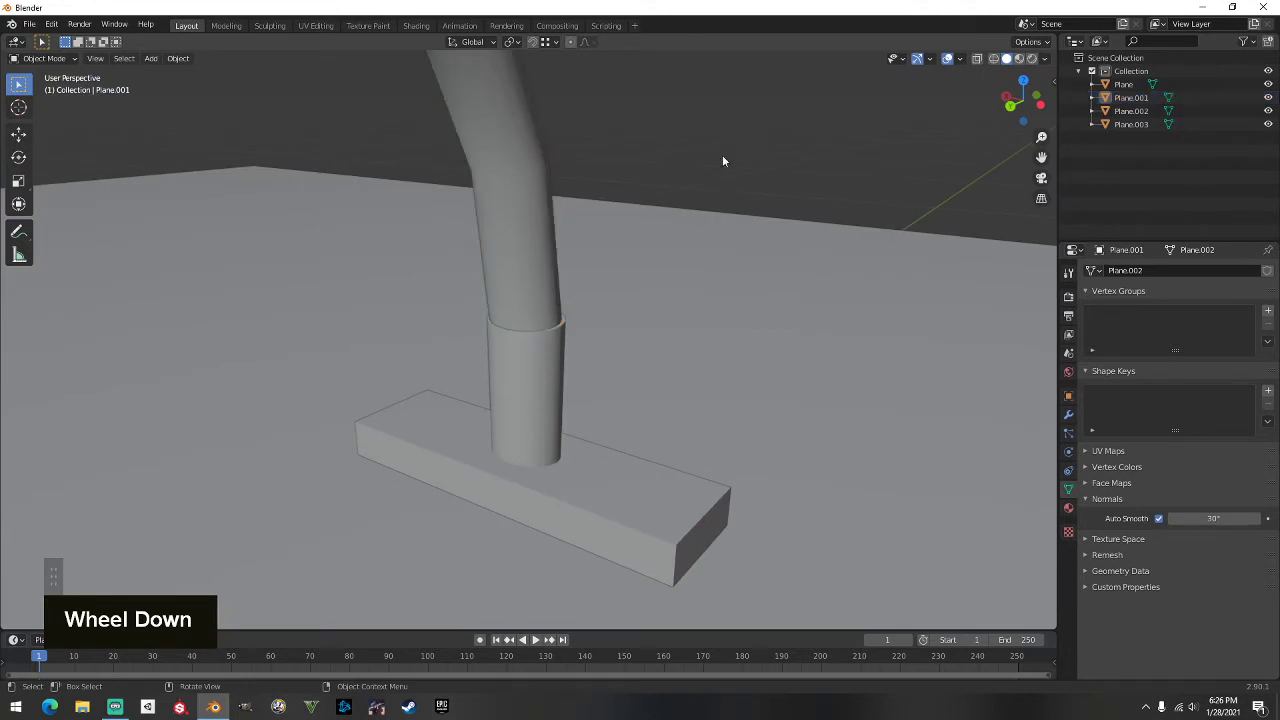
pyautogui.moveTo(724, 160); pyautogui.dragTo(496, 265, button='middle')
pyautogui.scroll(-3, 551, 206)
pyautogui.scroll(-3, 496, 265)
pyautogui.keyDown('shift'); pyautogui.moveTo(394, 266); pyautogui.dragTo(480, 342, button='middle'); pyautogui.keyUp('shift')
pyautogui.scroll(5, 304, 246)
pyautogui.scroll(3, 479, 335)
pyautogui.scroll(-5, 517, 371)
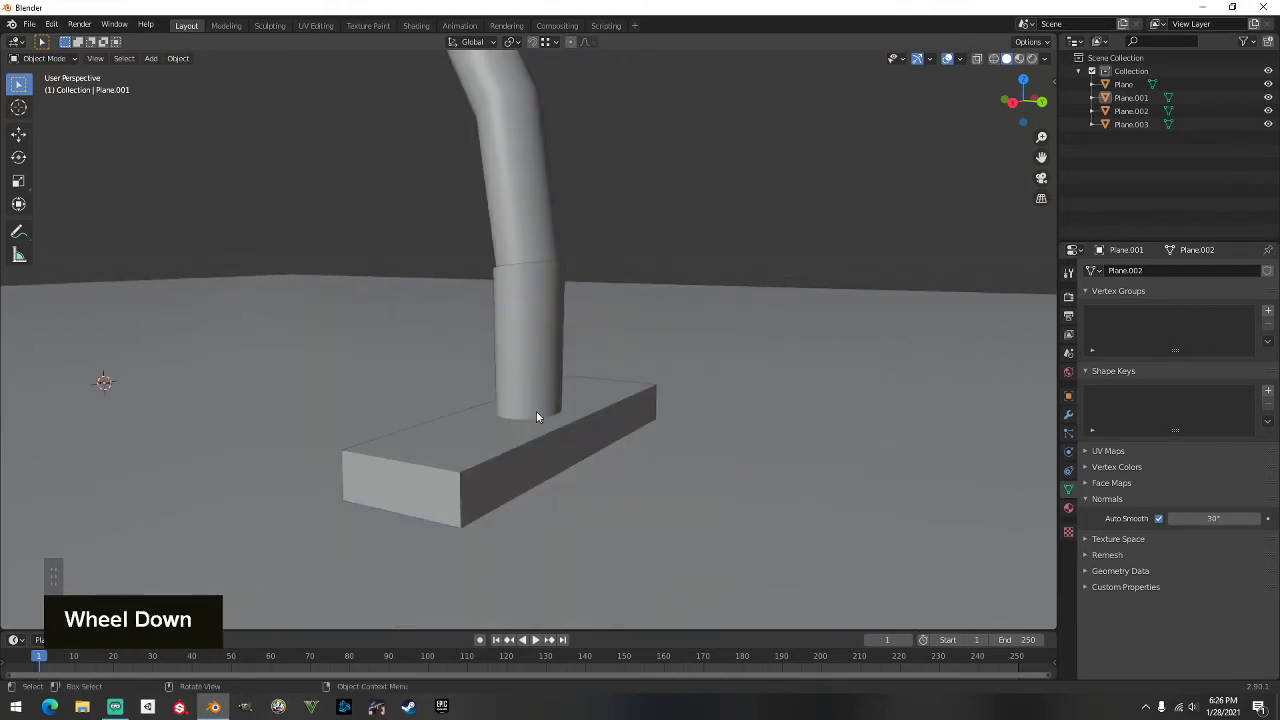
pyautogui.click(536, 413)
pyautogui.press('h')
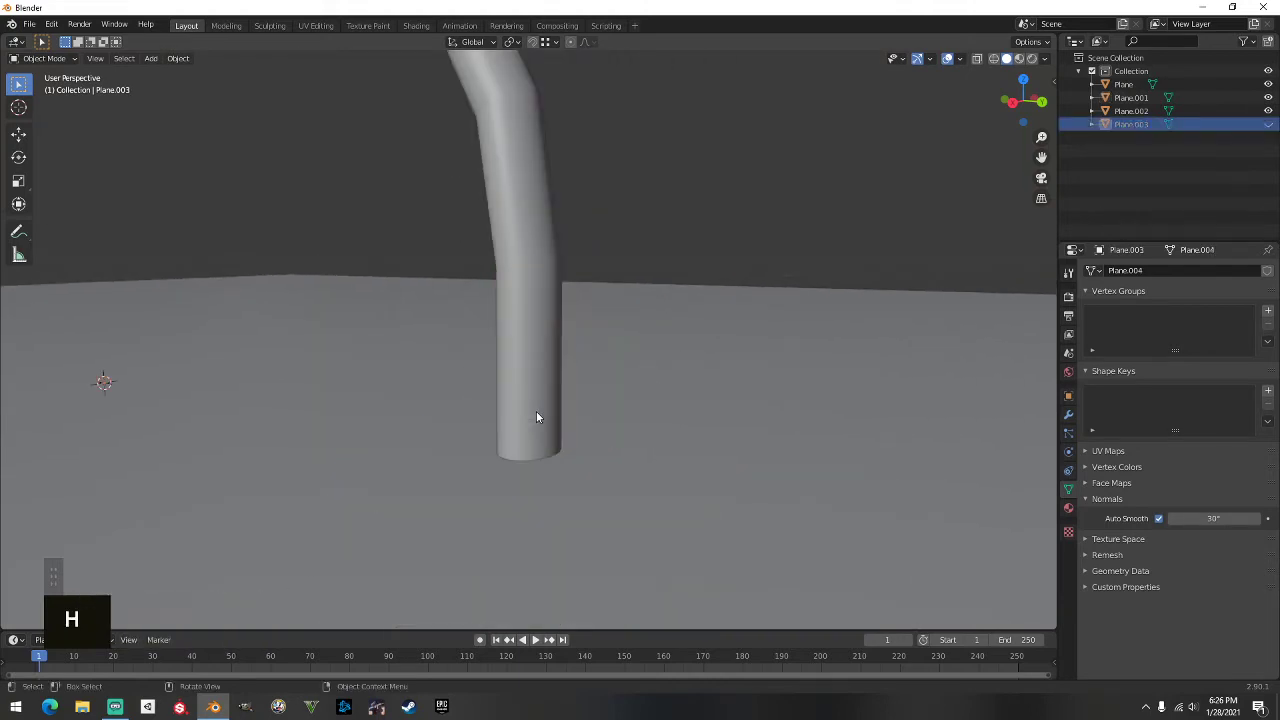
pyautogui.moveTo(515, 420); pyautogui.dragTo(557, 415, button='middle')
pyautogui.click(623, 337)
pyautogui.press('Tab')
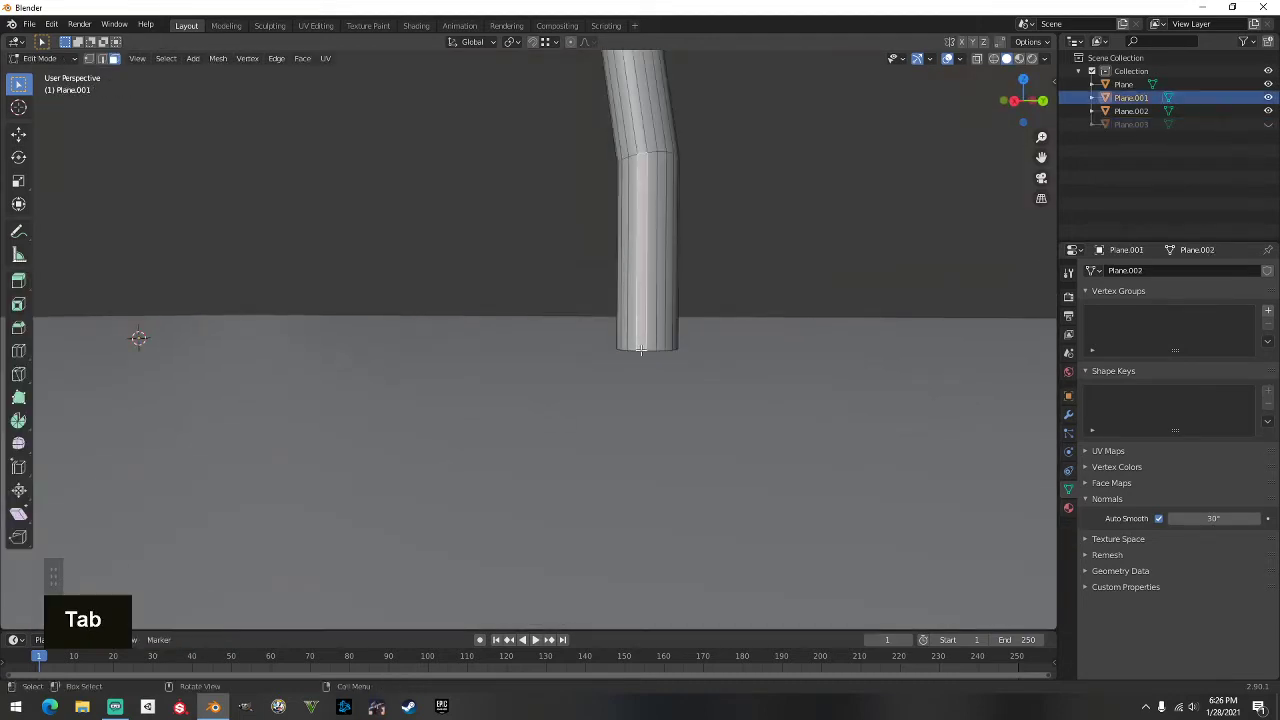
pyautogui.keyDown('alt'); pyautogui.click(645, 342); pyautogui.keyUp('alt')
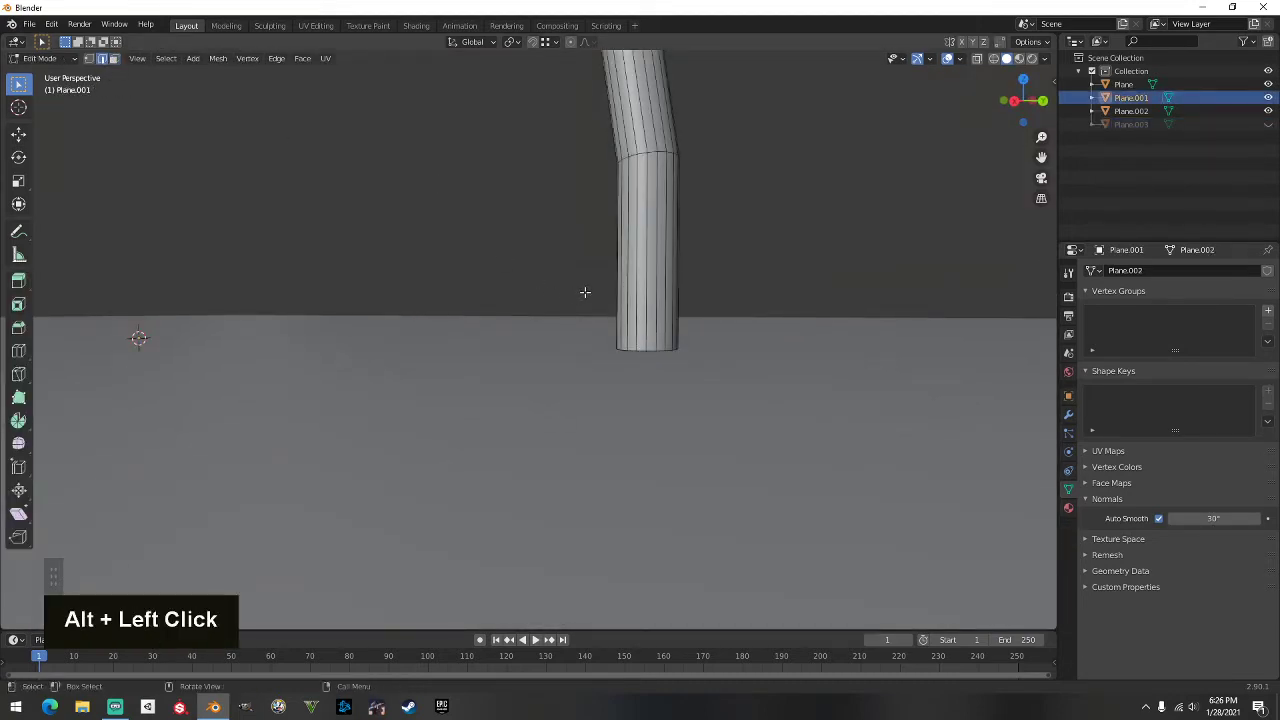
pyautogui.press('Tab')
pyautogui.click(1267, 124)
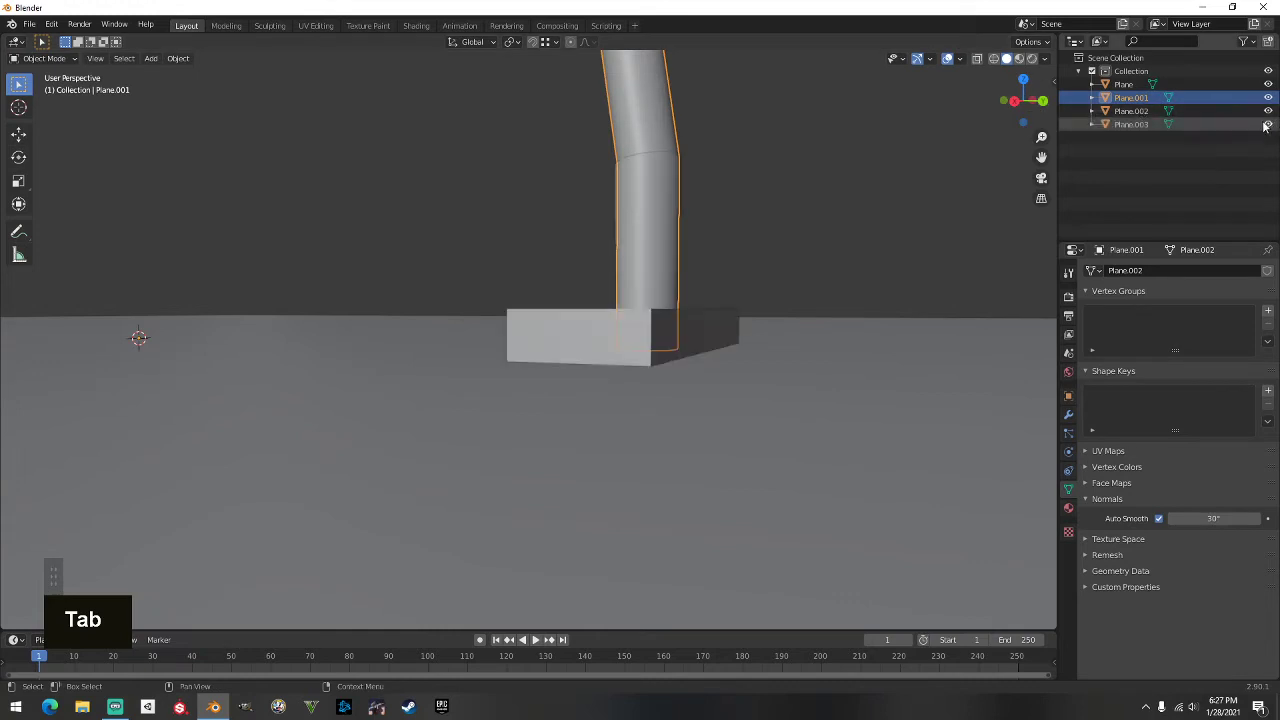
# Step: Hide the other leg's foot and lower that leg's bottom edge loop about 0.15 m along Z, below the ground plane
pyautogui.click(637, 327)
pyautogui.moveTo(637, 327)
pyautogui.mouseDown(button='middle')
pyautogui.moveTo(608, 336)
pyautogui.moveTo(625, 334)
pyautogui.mouseUp(button='middle')
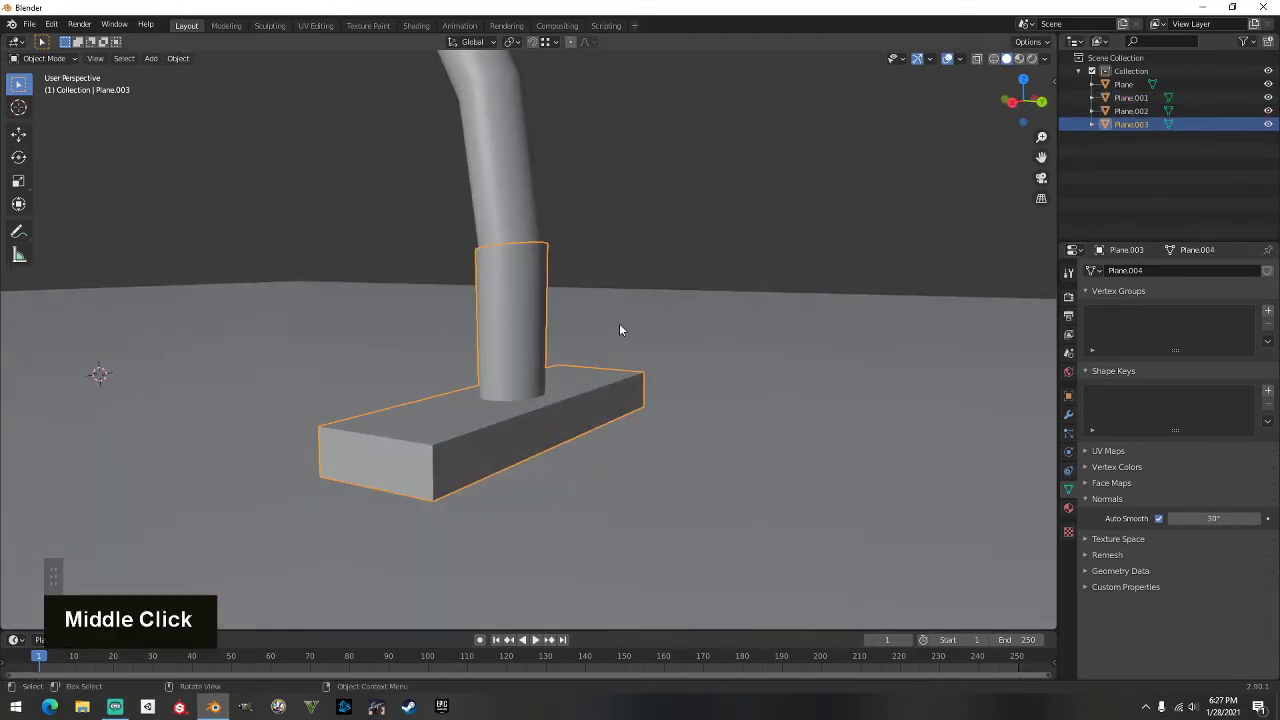
pyautogui.press('h')
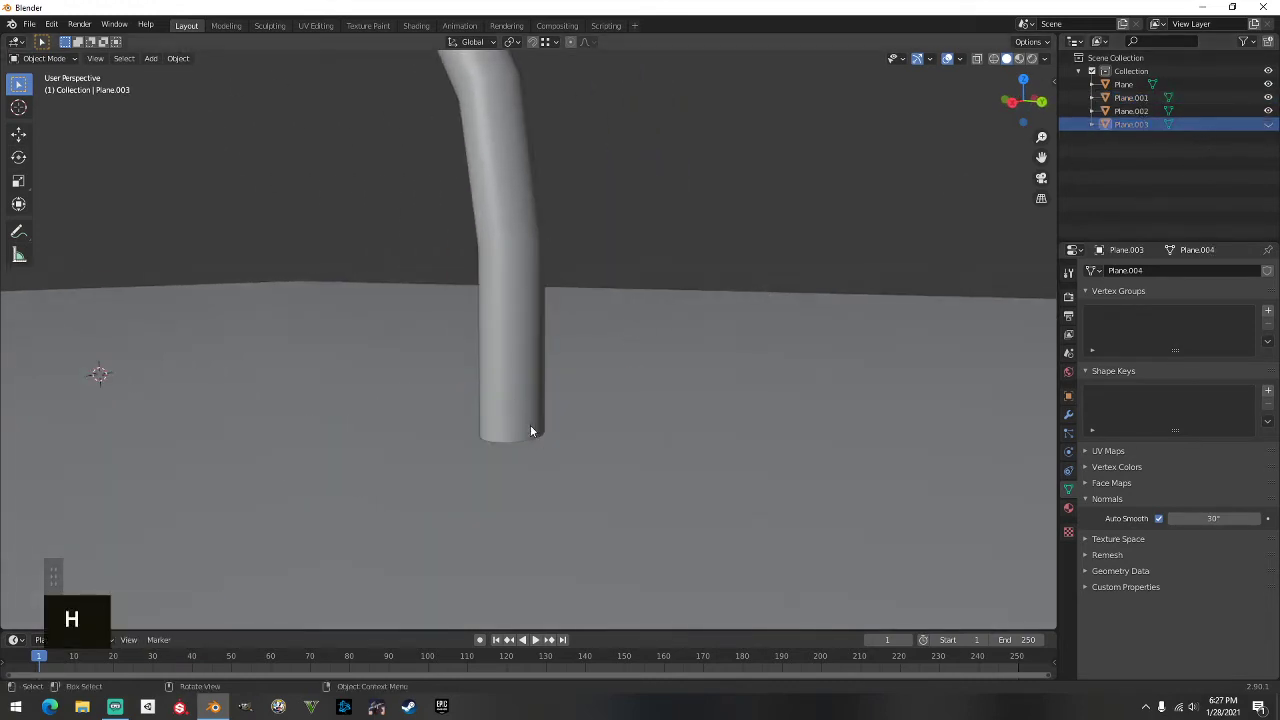
pyautogui.click(527, 420)
pyautogui.moveTo(531, 423); pyautogui.dragTo(543, 349, button='middle')
pyautogui.press('Tab')
pyautogui.keyDown('alt'); pyautogui.click(565, 322); pyautogui.keyUp('alt')
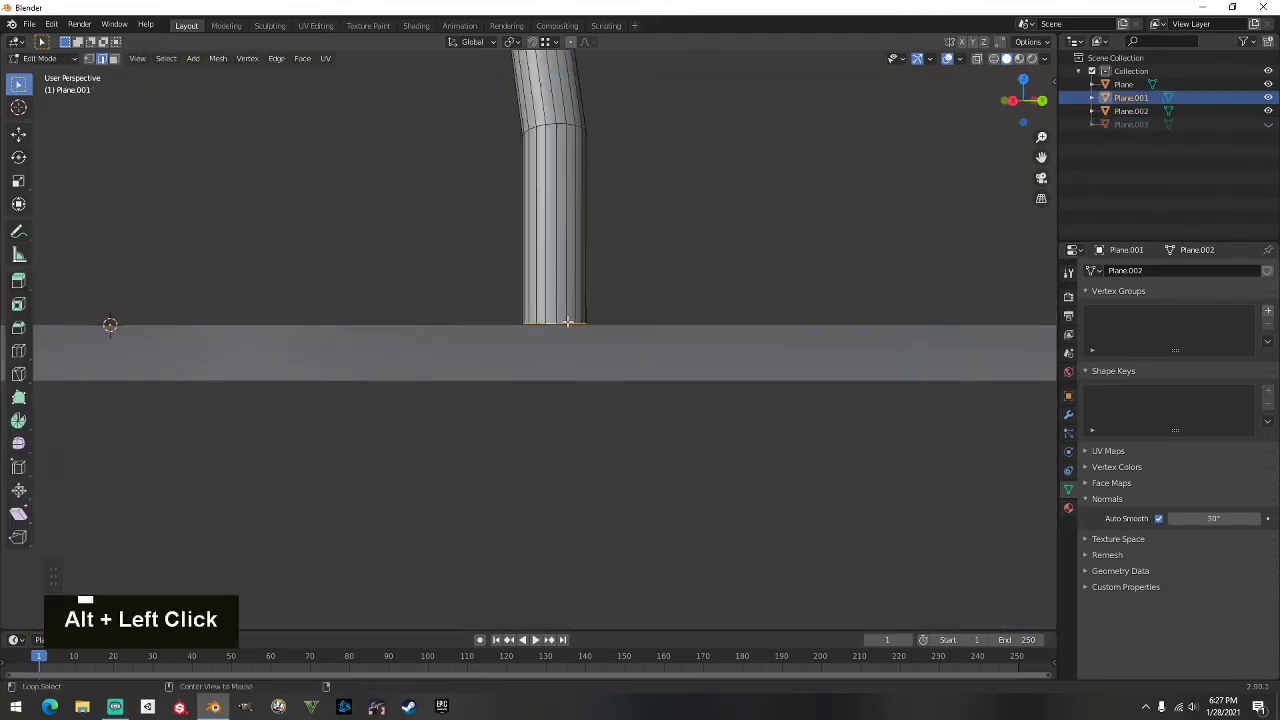
pyautogui.press('g')
pyautogui.press('z')
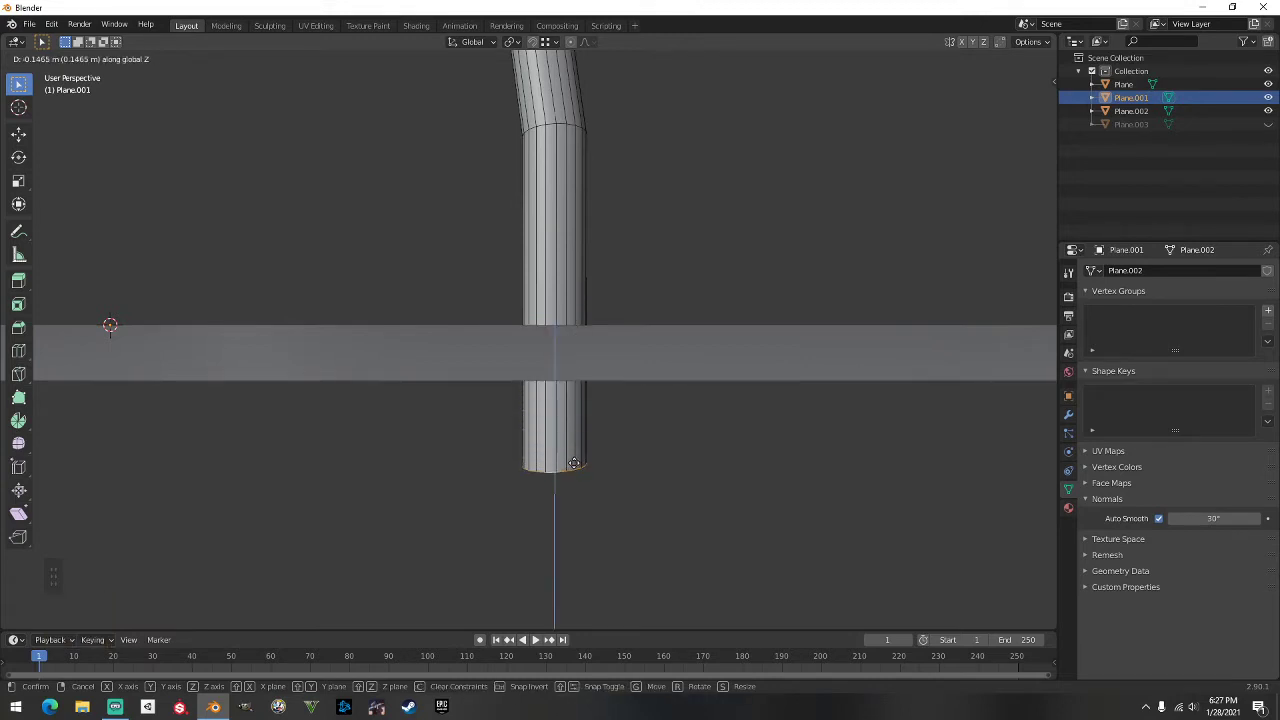
pyautogui.click(582, 491)
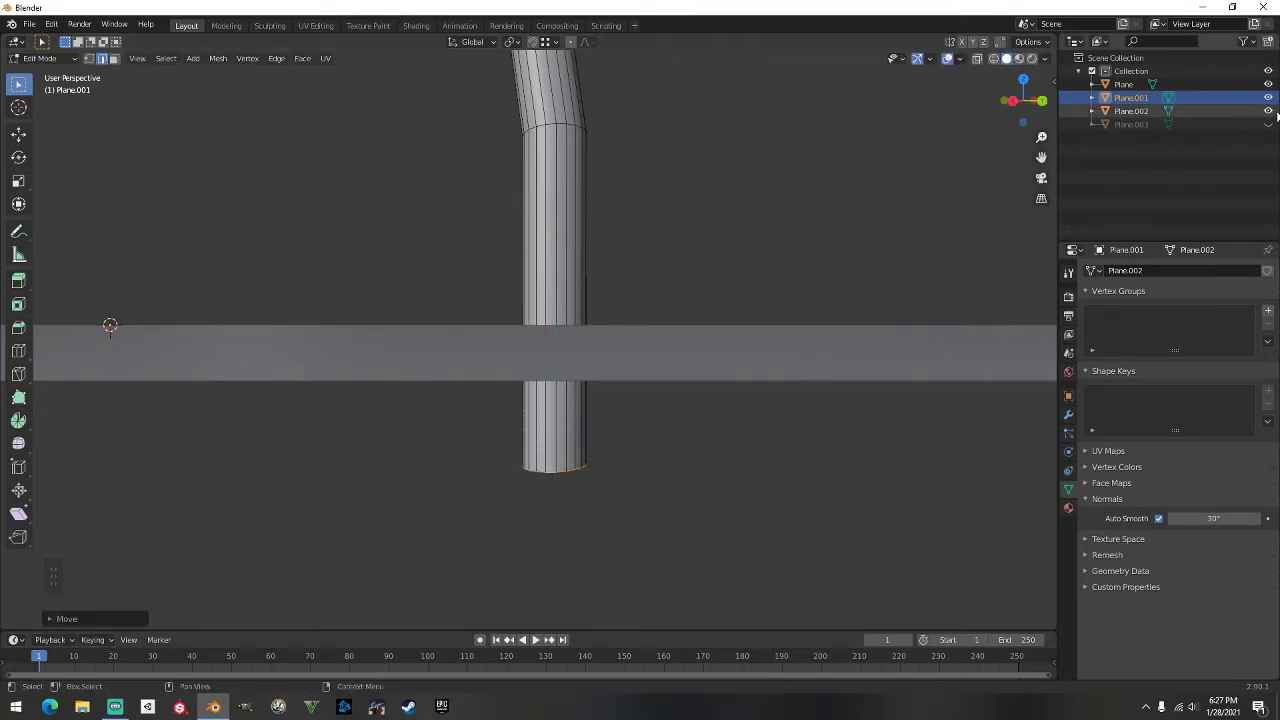
# Step: Show the hidden foot again and return the pipe to Object Mode
pyautogui.click(1268, 124)
pyautogui.moveTo(828, 194); pyautogui.dragTo(828, 208, button='middle')
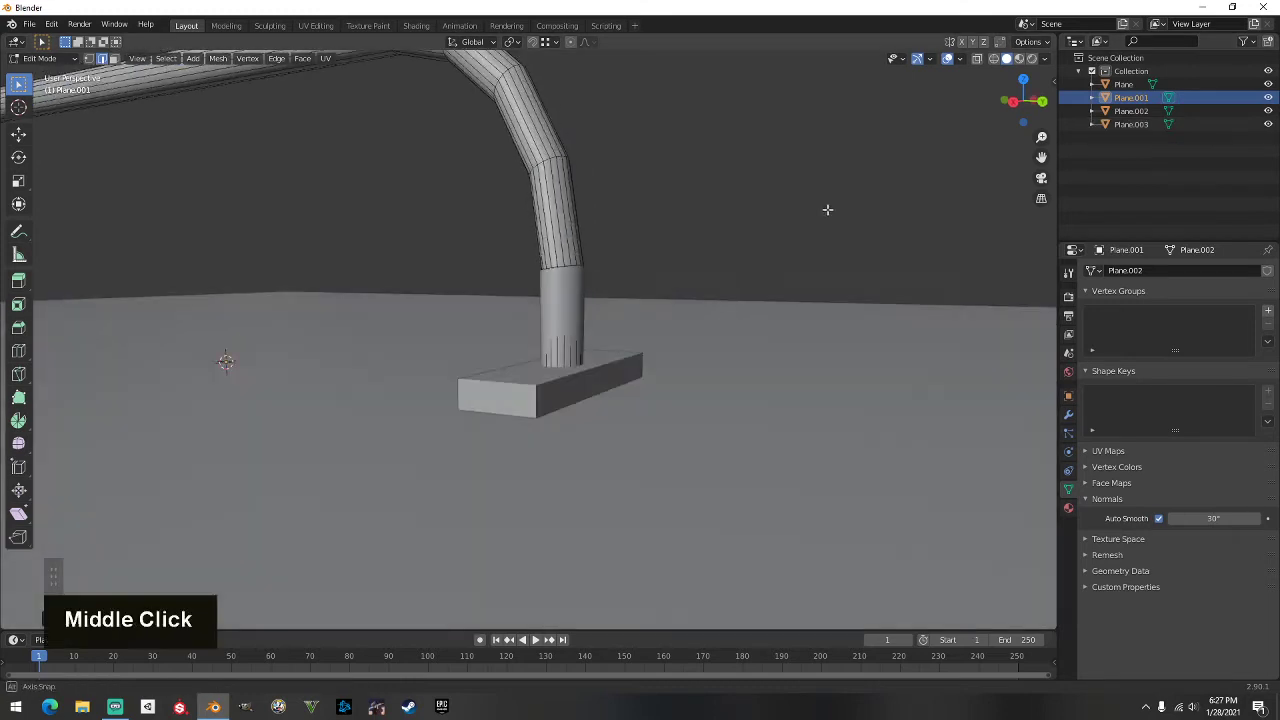
pyautogui.press('Tab')
pyautogui.moveTo(698, 218); pyautogui.dragTo(600, 377, button='middle')
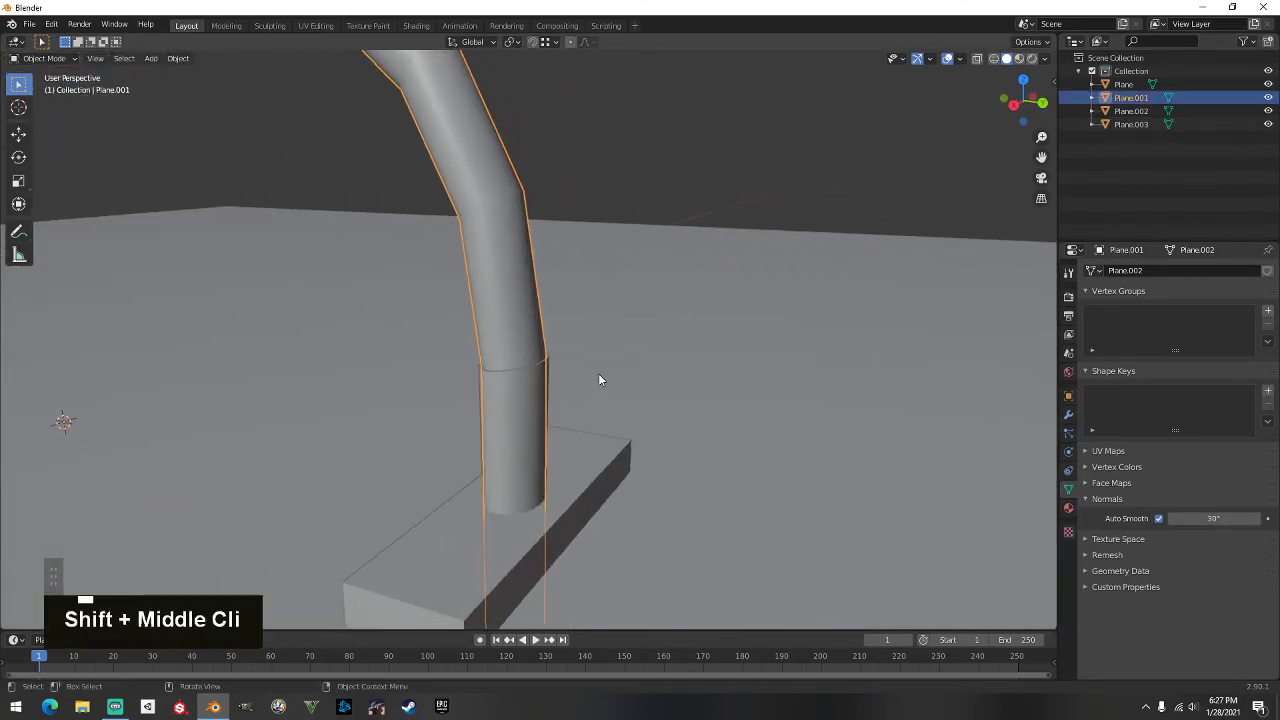
# Step: Select the pipe's edge loop at the collar's rim and snap it along Z to line up with the rim
pyautogui.scroll(3, 543, 391)
pyautogui.press('Tab')
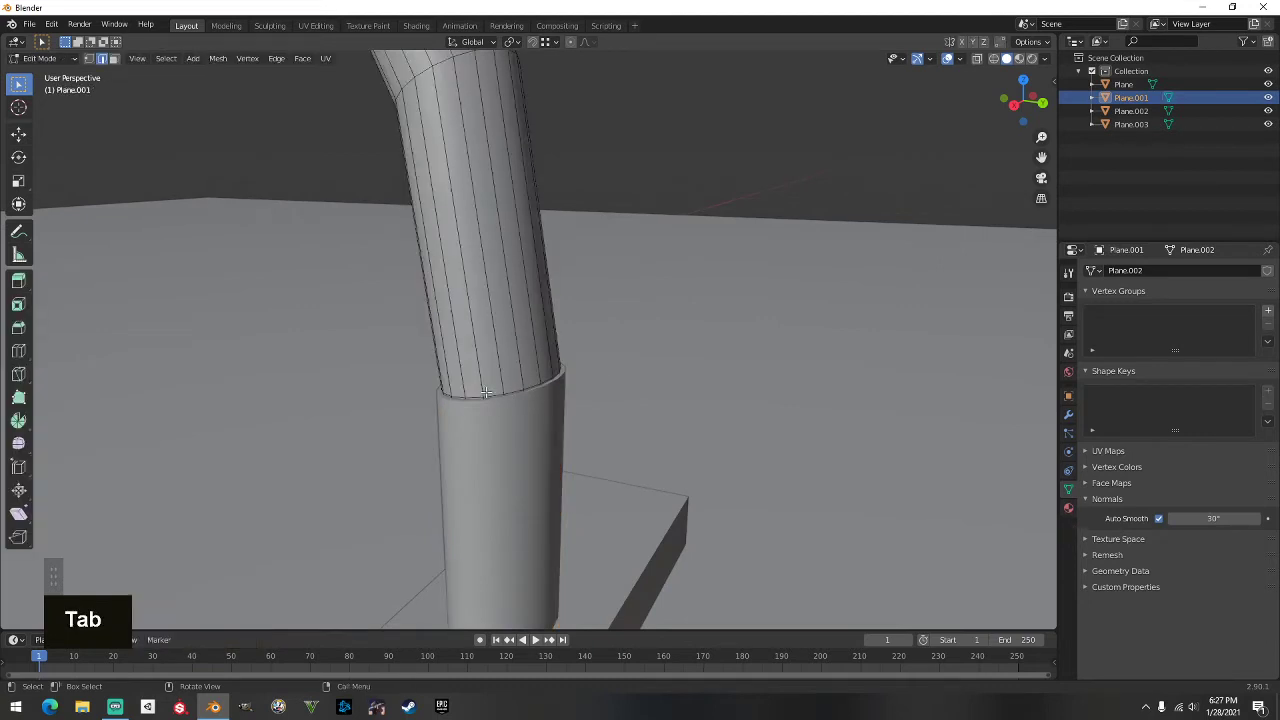
pyautogui.keyDown('alt'); pyautogui.click(490, 395); pyautogui.keyUp('alt')
pyautogui.press('g')
pyautogui.press('z')
pyautogui.press('ctrl')
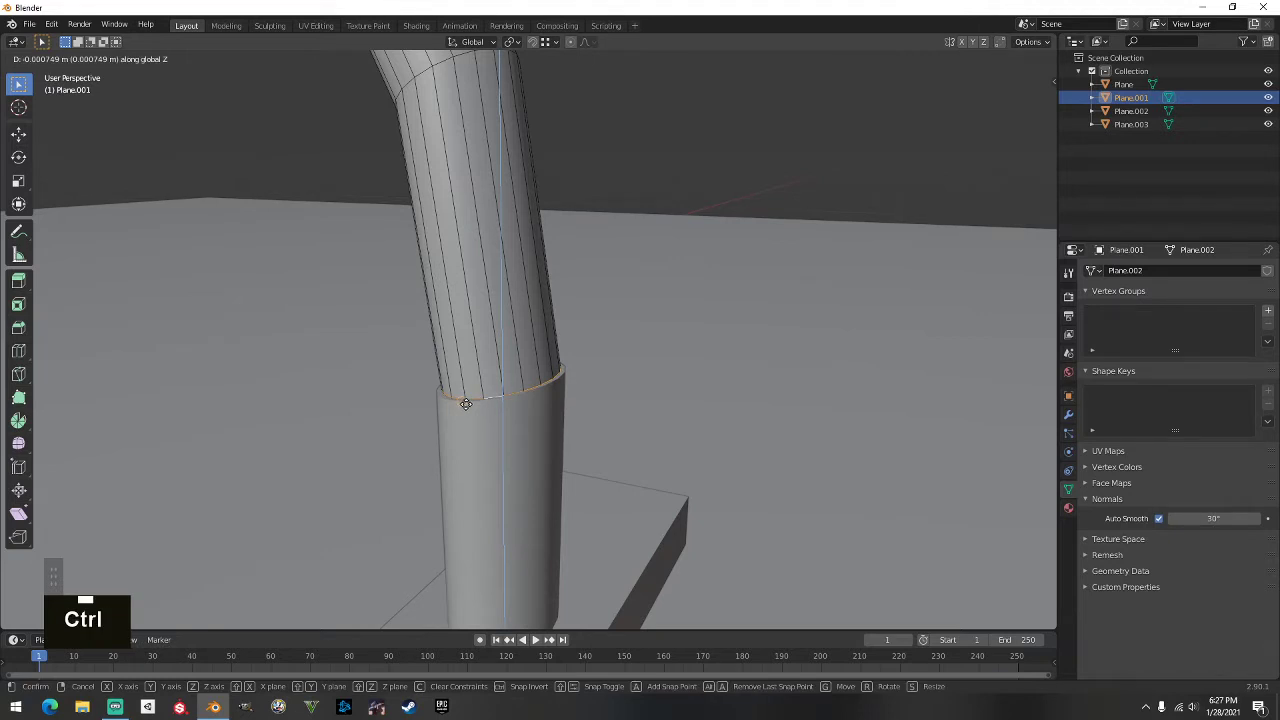
pyautogui.keyDown('ctrl'); pyautogui.click(465, 403); pyautogui.keyUp('ctrl')
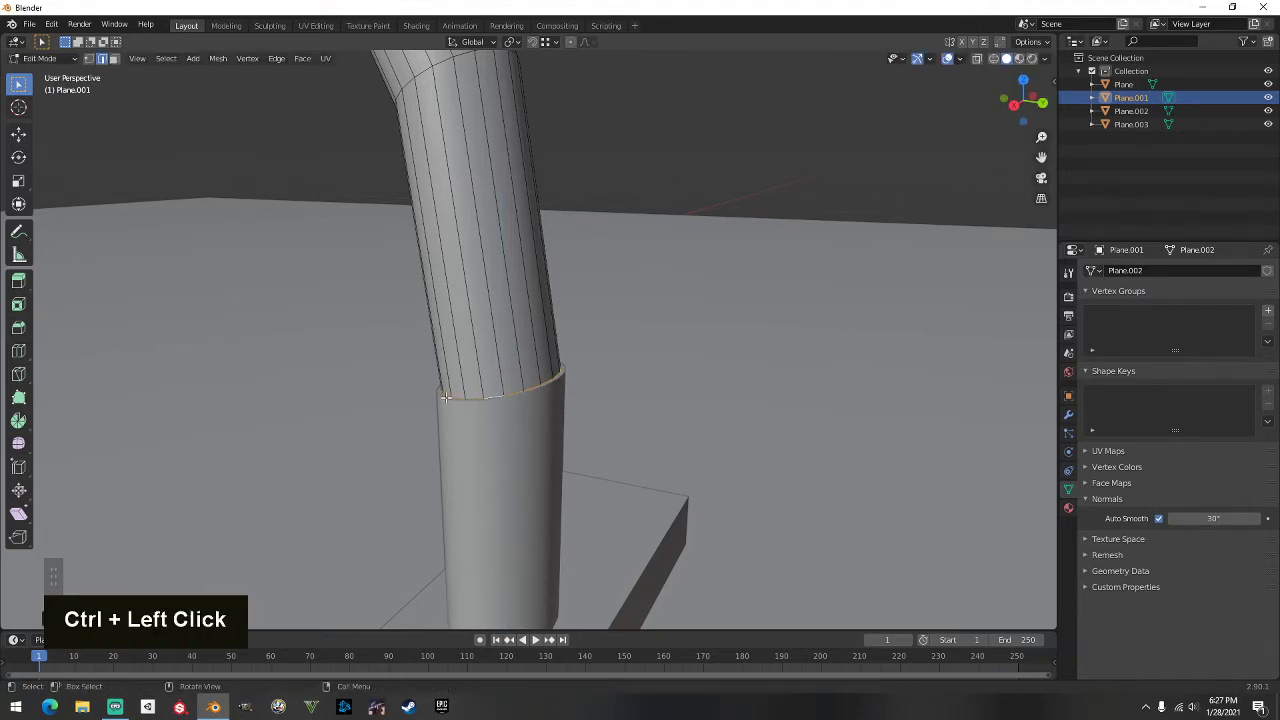
# Step: Delete the ring of pipe faces that extends below the collar's rim on this leg, and return to Object Mode
pyautogui.moveTo(625, 385); pyautogui.dragTo(625, 375, button='middle')
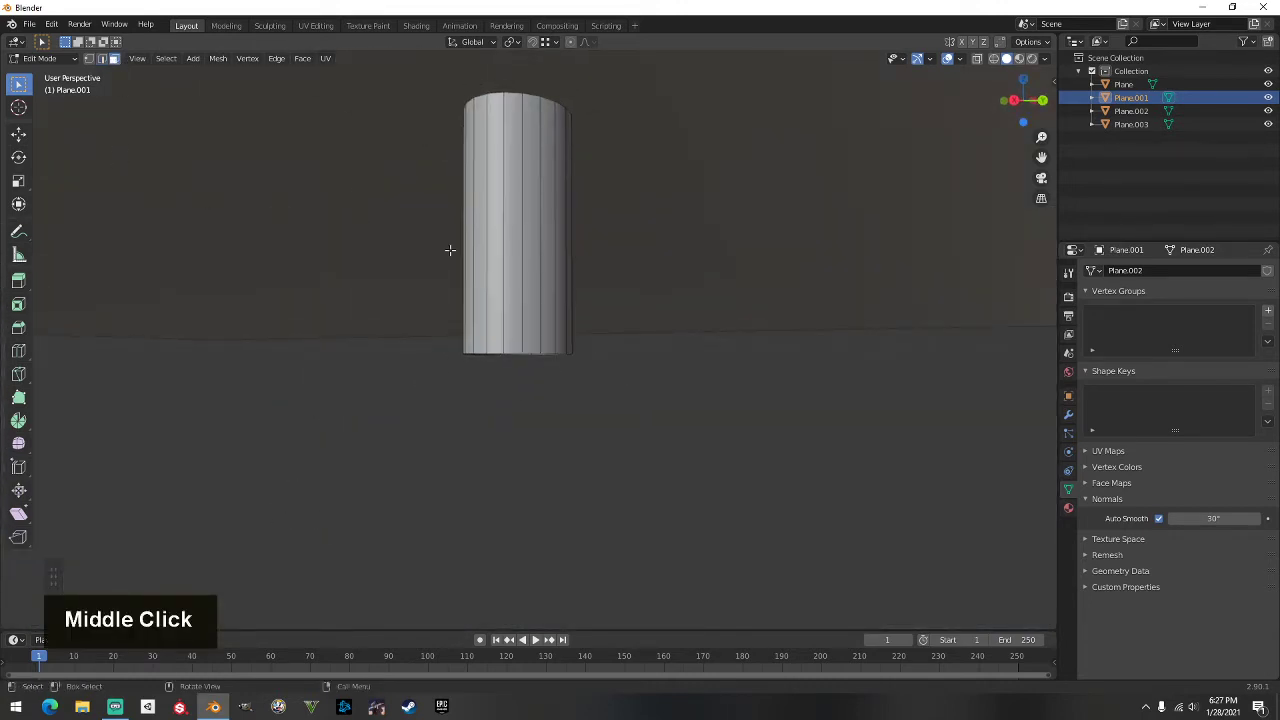
pyautogui.moveTo(450, 250); pyautogui.dragTo(500, 308, button='middle')
pyautogui.keyDown('shift'); pyautogui.moveTo(391, 411); pyautogui.dragTo(741, 439); pyautogui.keyUp('shift')
pyautogui.moveTo(741, 439); pyautogui.dragTo(968, 355, button='middle')
pyautogui.keyDown('shift'); pyautogui.scroll(2, 460, 323); pyautogui.keyUp('shift')
pyautogui.keyDown('shift'); pyautogui.moveTo(460, 328); pyautogui.dragTo(435, 387, button='middle'); pyautogui.keyUp('shift')
pyautogui.moveTo(532, 266); pyautogui.dragTo(262, 284, button='middle')
pyautogui.keyDown('shift'); pyautogui.moveTo(484, 253); pyautogui.dragTo(672, 254); pyautogui.keyUp('shift')
pyautogui.rightClick(538, 248)
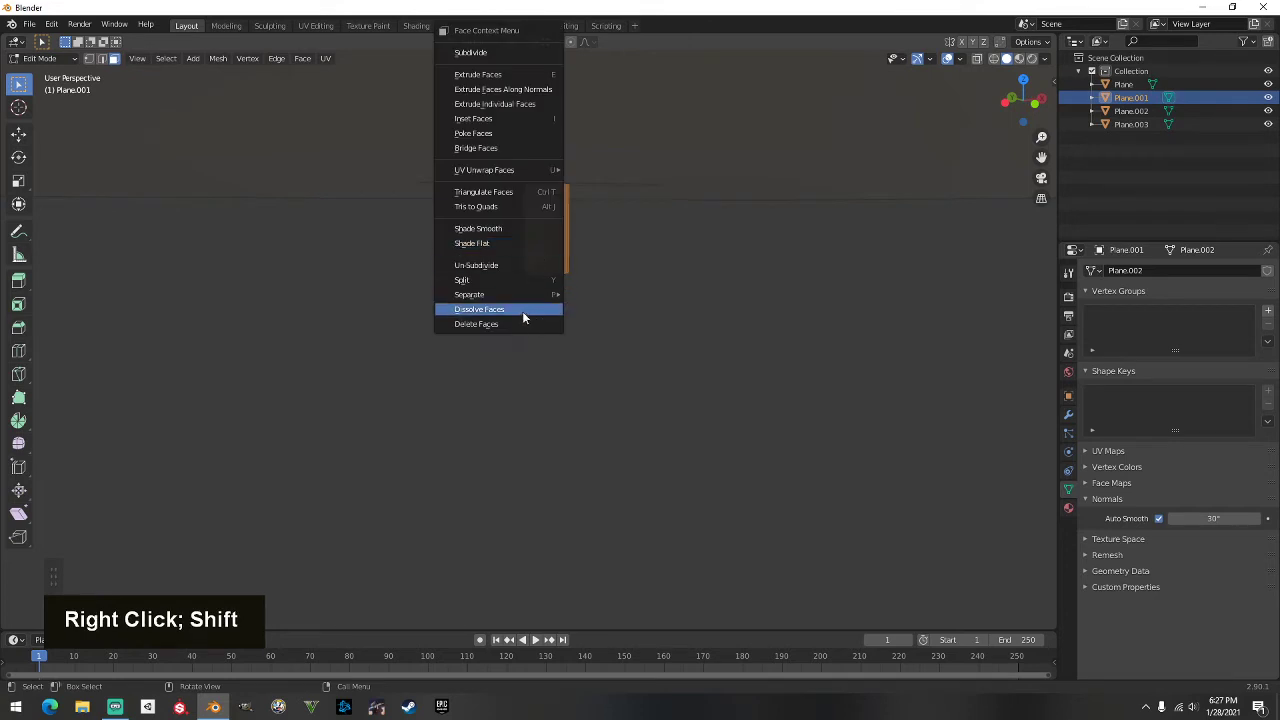
pyautogui.click(518, 322)
pyautogui.moveTo(546, 276); pyautogui.dragTo(577, 322, button='middle')
pyautogui.scroll(-3, 619, 266)
pyautogui.press('Tab')
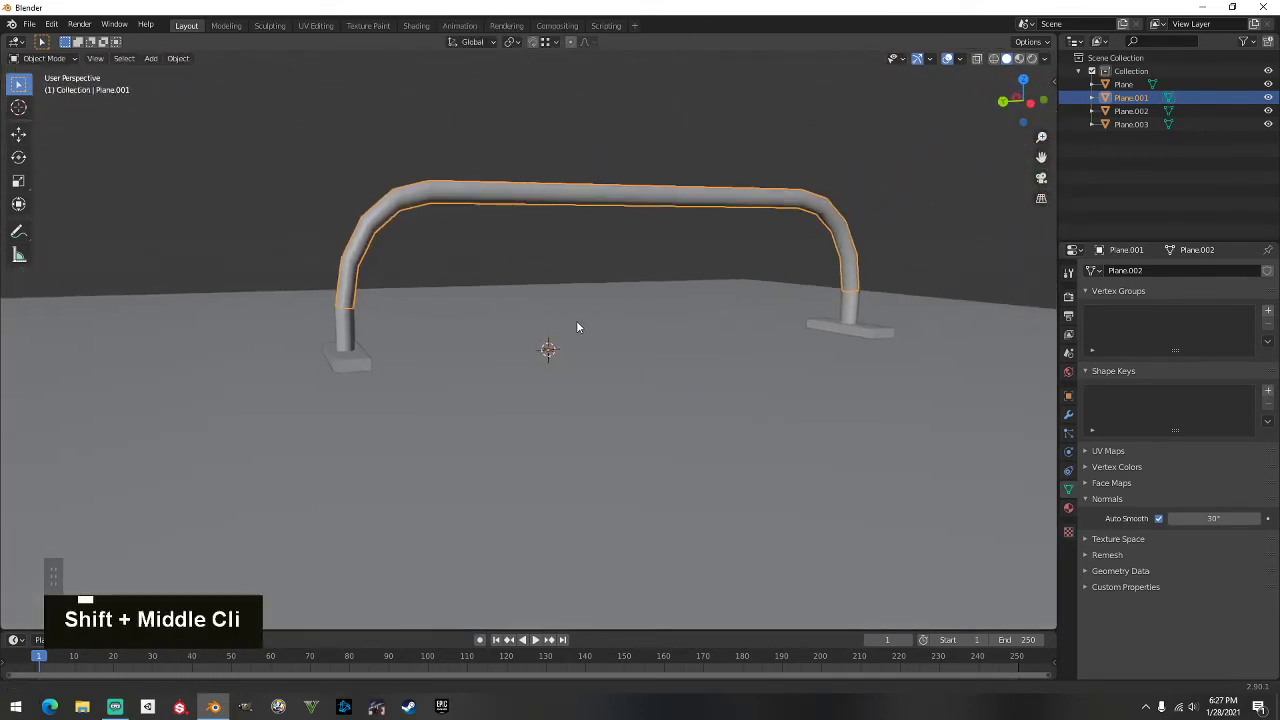
# Step: Deselect the pipe and import the Wavefront model Rusty_Screw_1.obj from the Desktop folder
pyautogui.click(910, 207)
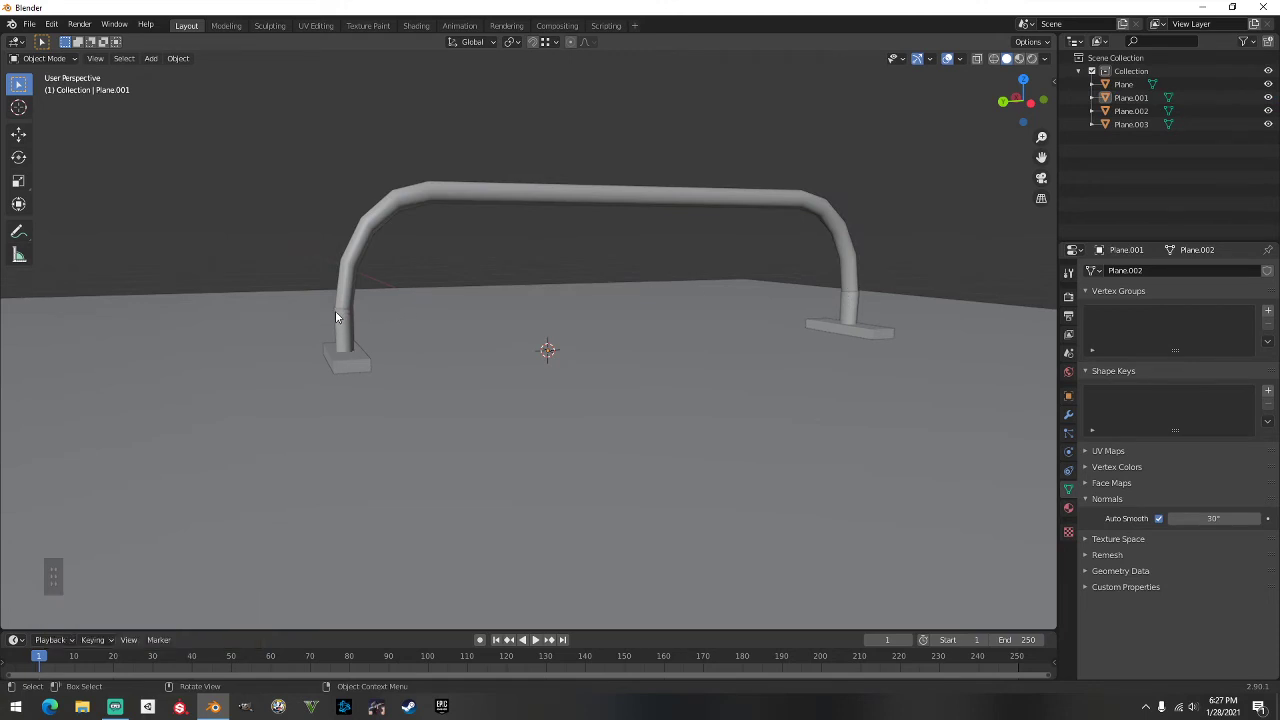
pyautogui.scroll(2, 731, 294)
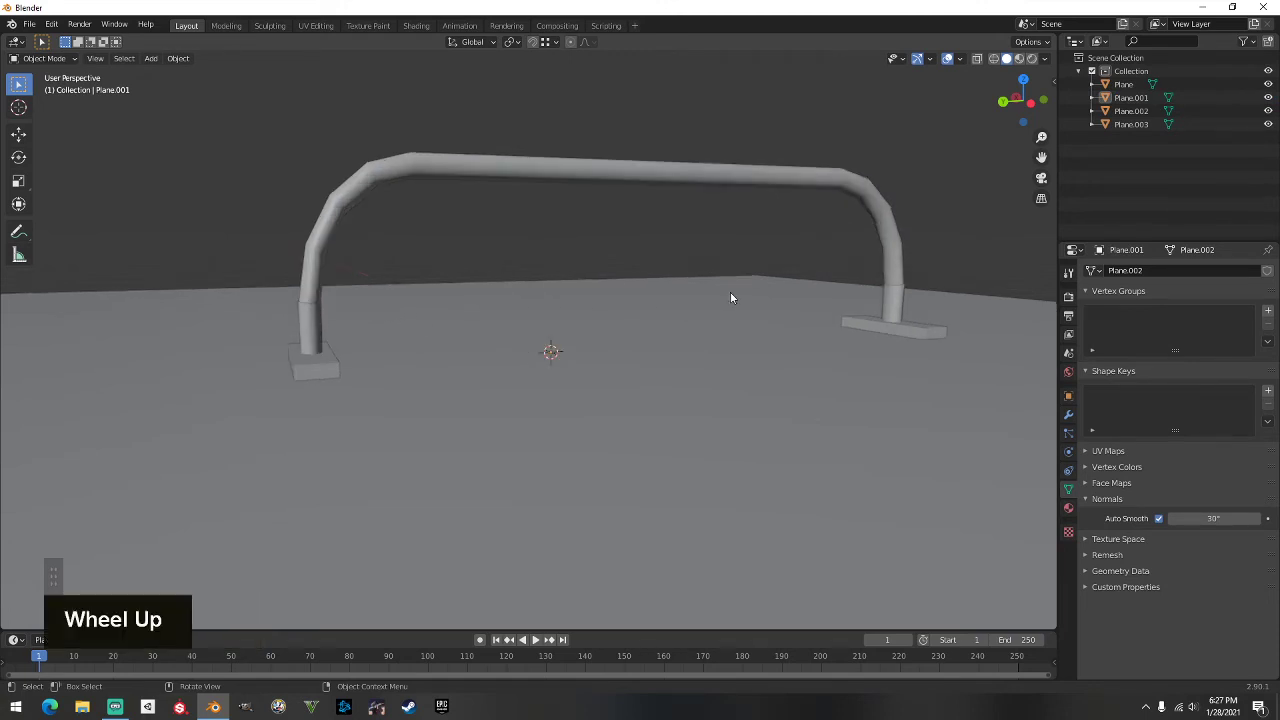
pyautogui.moveTo(731, 294); pyautogui.dragTo(614, 318, button='middle')
pyautogui.scroll(-2, 566, 321)
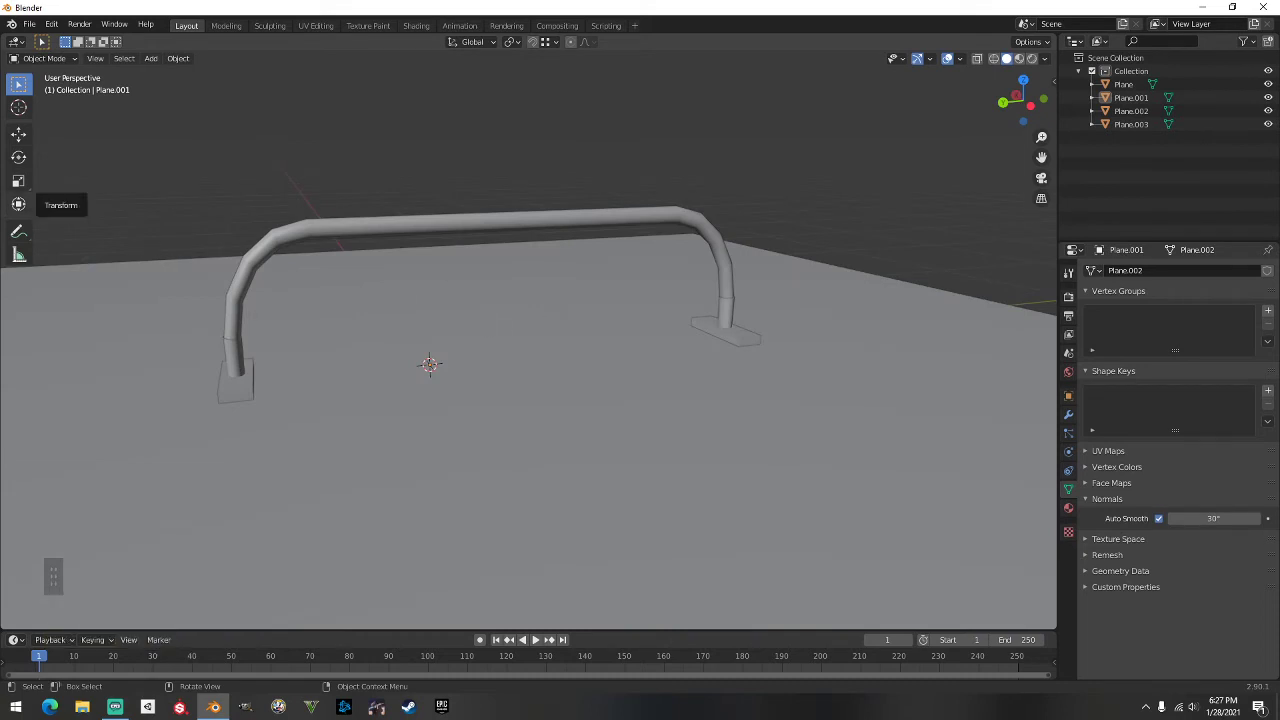
pyautogui.click(30, 24)
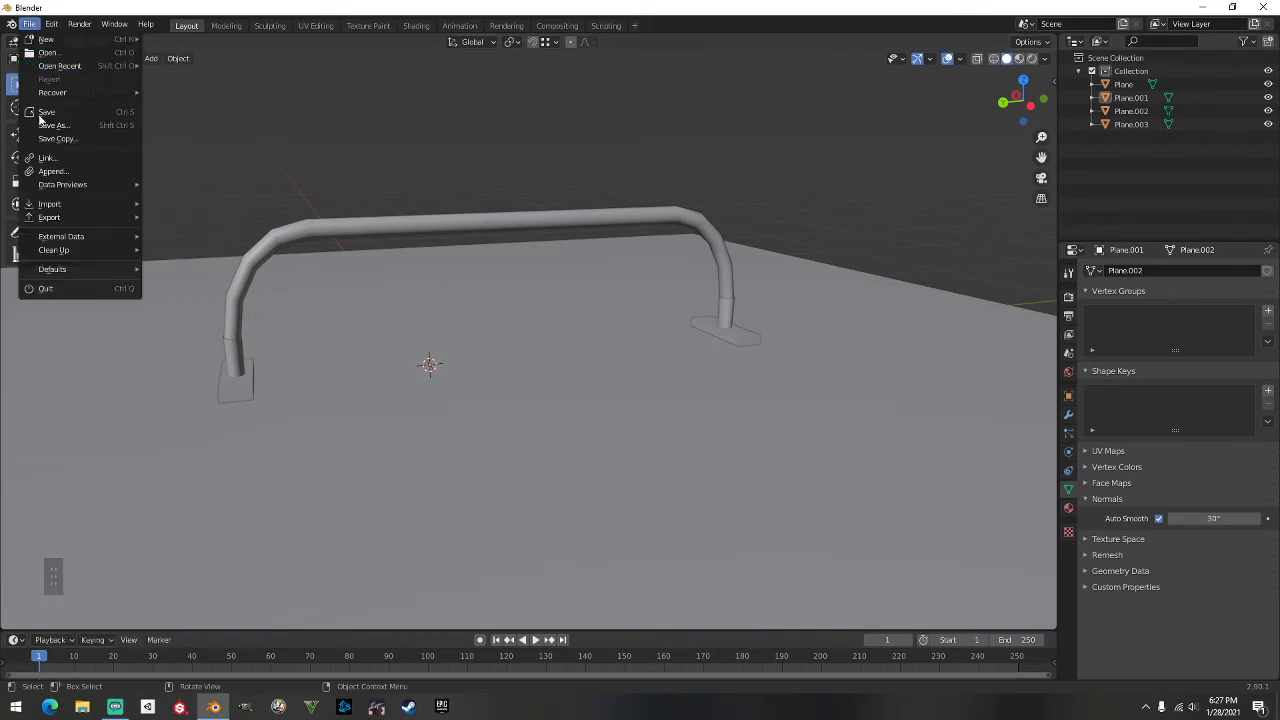
pyautogui.moveTo(69, 217)
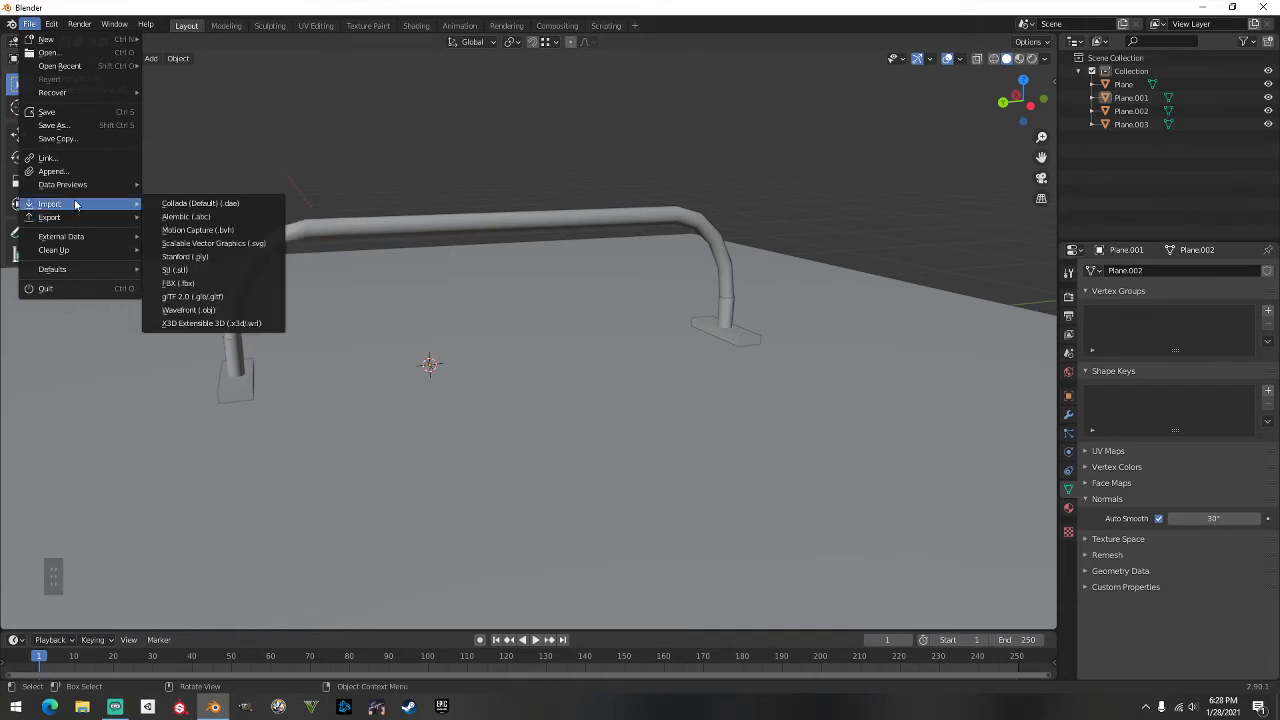
pyautogui.click(212, 312)
pyautogui.click(345, 286)
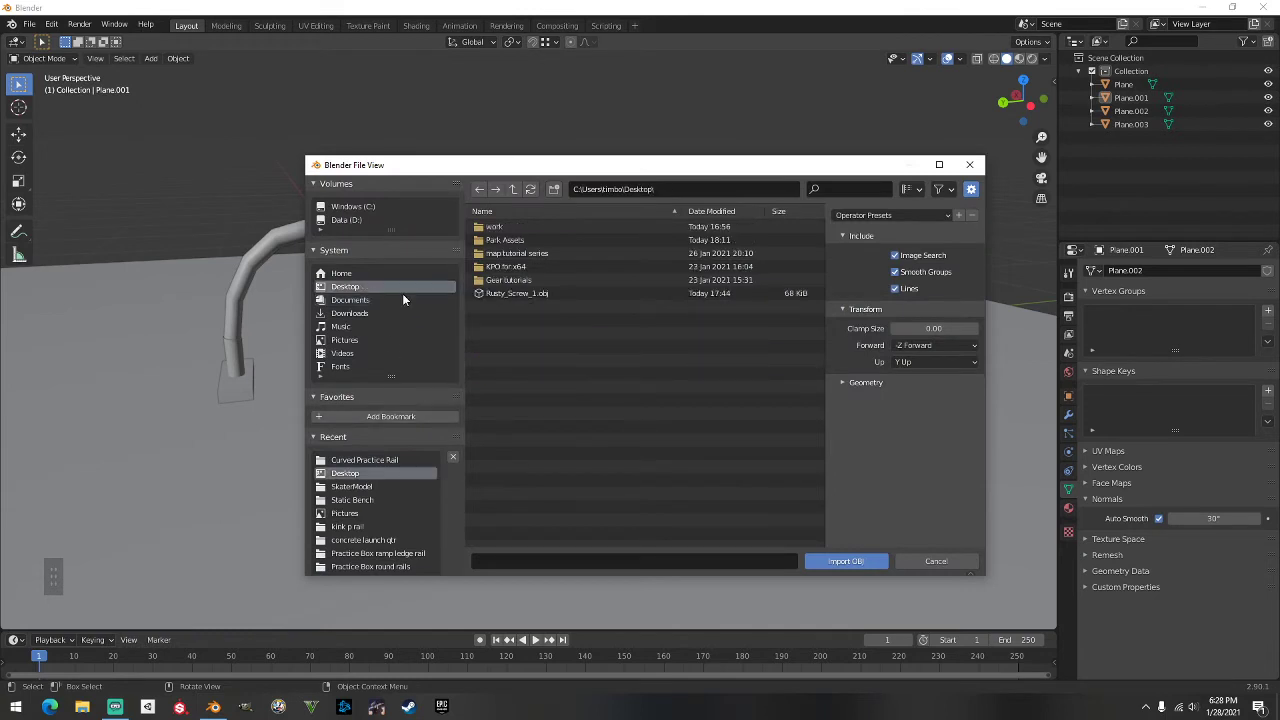
pyautogui.doubleClick(514, 294)
# Step: Scale the imported screw down to a small bolt in proportion to the rail's collar
pyautogui.scroll(-3, 544, 307)
pyautogui.scroll(-2, 563, 262)
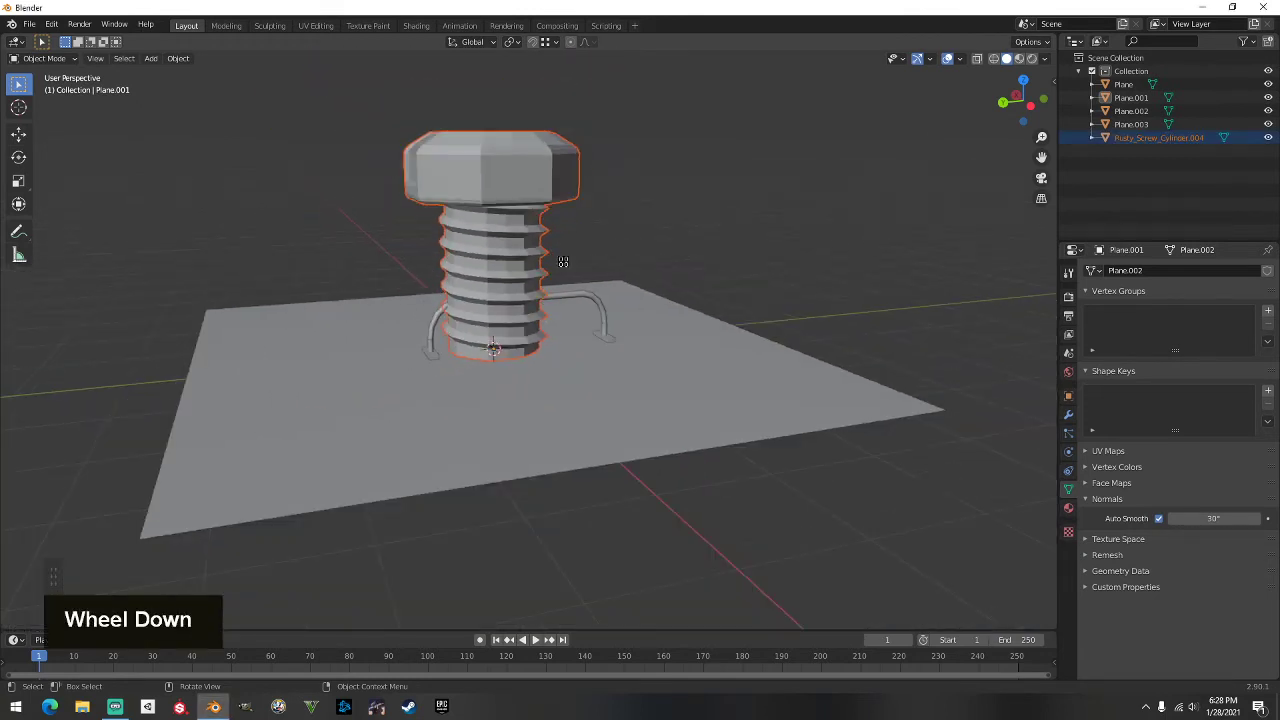
pyautogui.press('s')
pyautogui.click(502, 347)
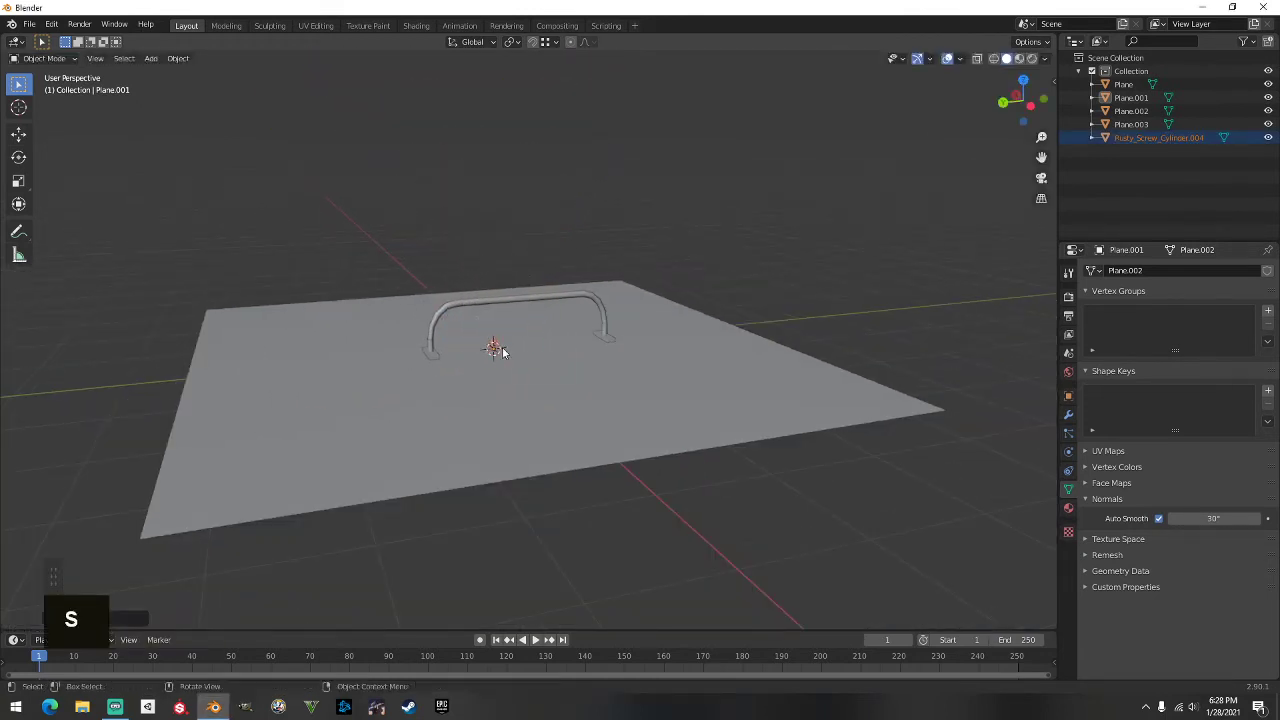
pyautogui.scroll(4, 502, 348)
pyautogui.keyDown('shift'); pyautogui.moveTo(502, 354); pyautogui.dragTo(743, 400, button='middle'); pyautogui.keyUp('shift')
pyautogui.keyDown('shift'); pyautogui.scroll(2, 743, 400); pyautogui.keyUp('shift')
pyautogui.press('s')
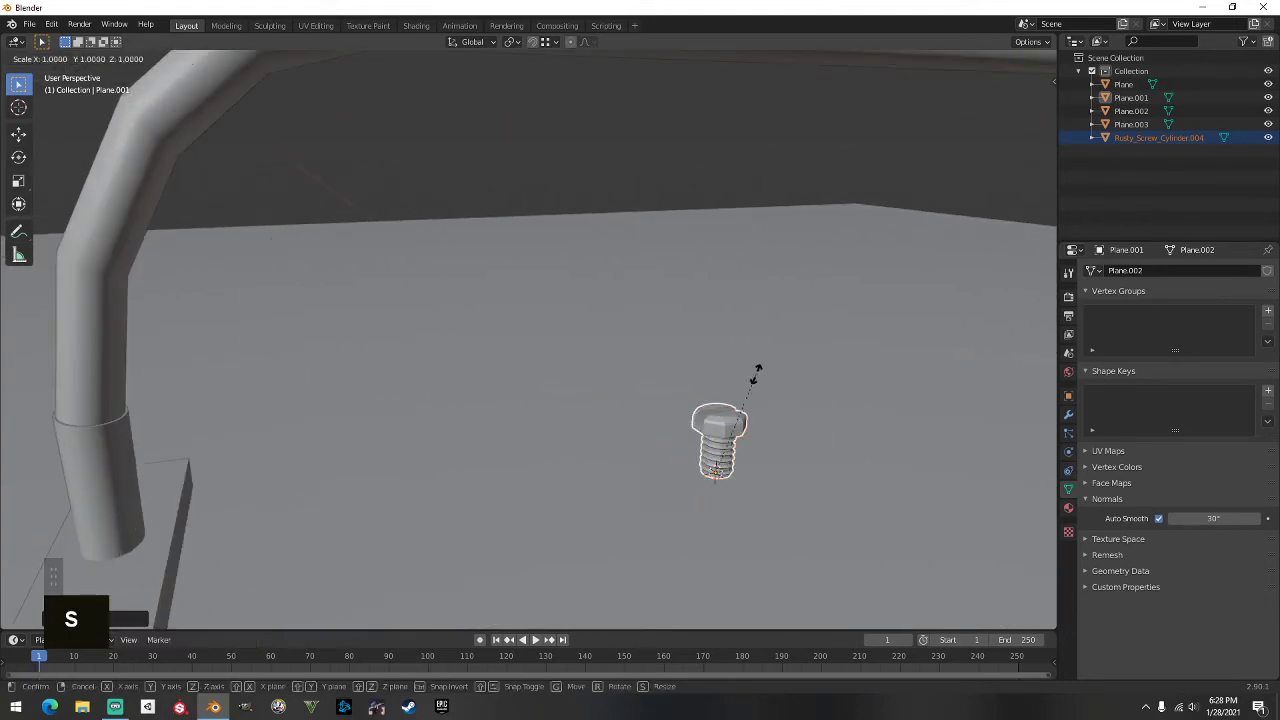
pyautogui.click(720, 441)
# Step: Move the screw along Y next to the nearer foot plate and rotate it 90° about X
pyautogui.press('g')
pyautogui.press('y')
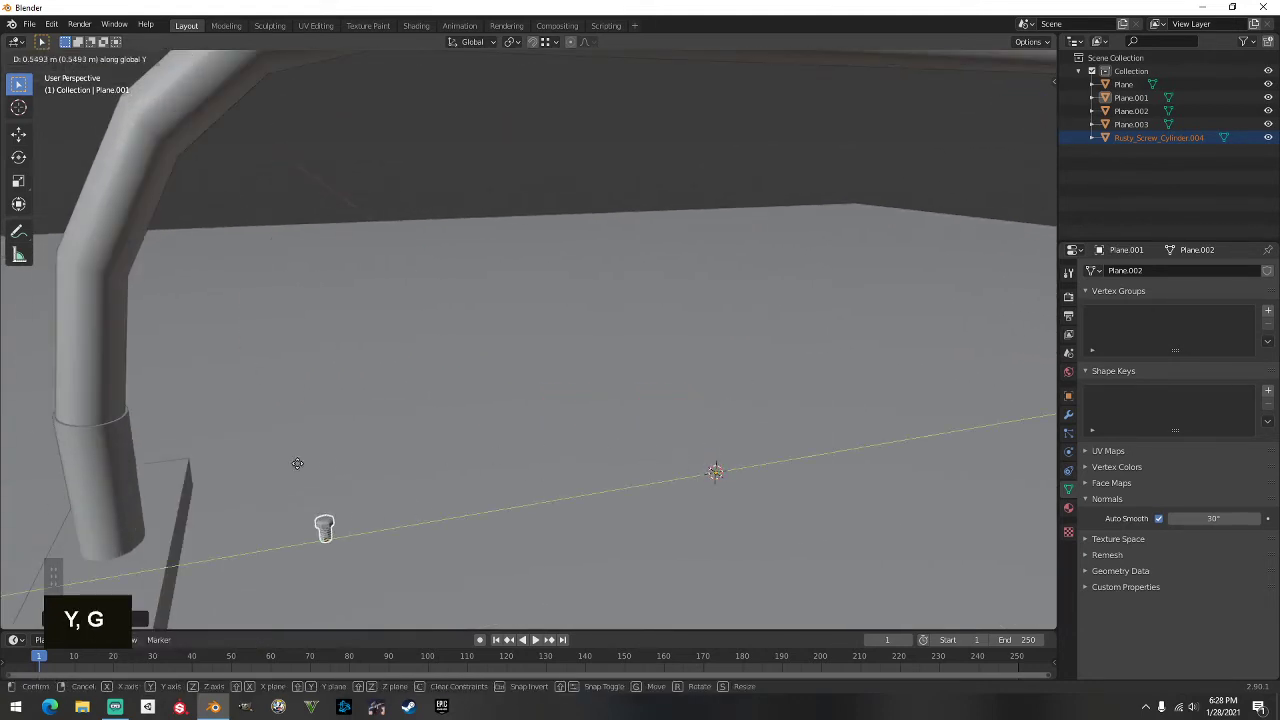
pyautogui.click(212, 474)
pyautogui.write('rx90')
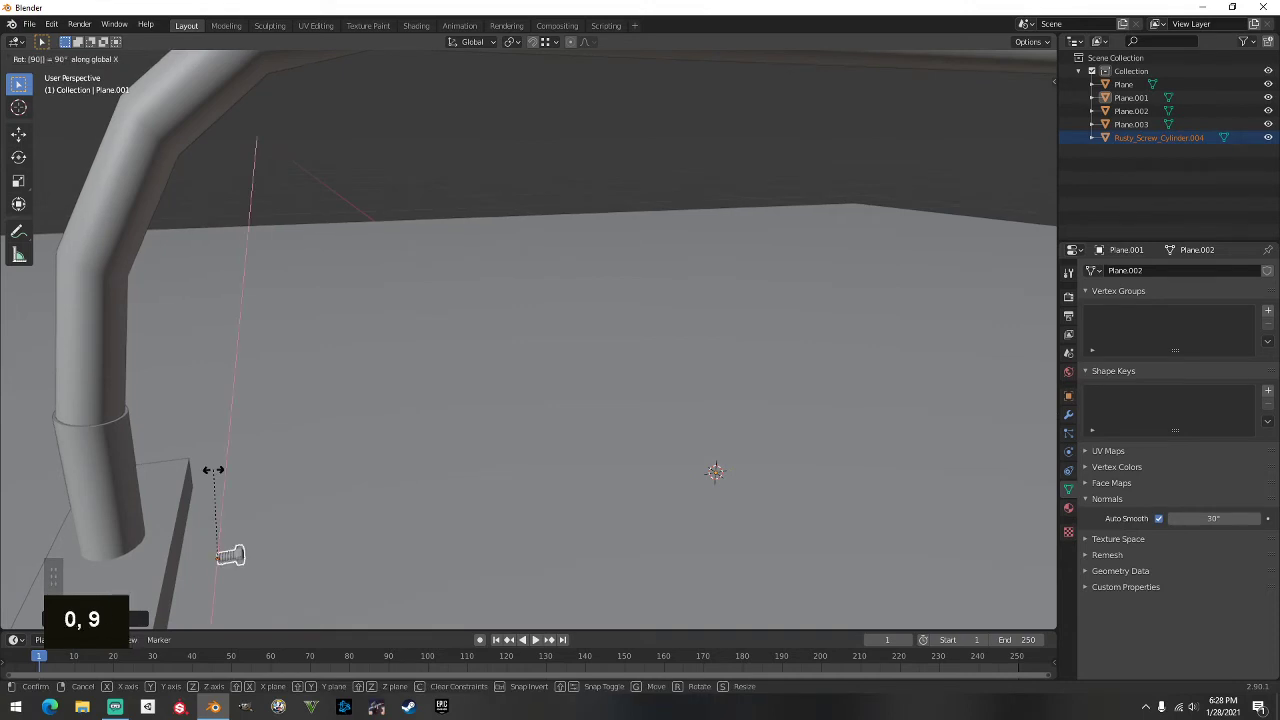
pyautogui.press('Return')
# Step: Snap the screw onto the inner side of the nearer leg's collar and lower it along Z to just below the rim
pyautogui.press('g')
pyautogui.press('ctrl')
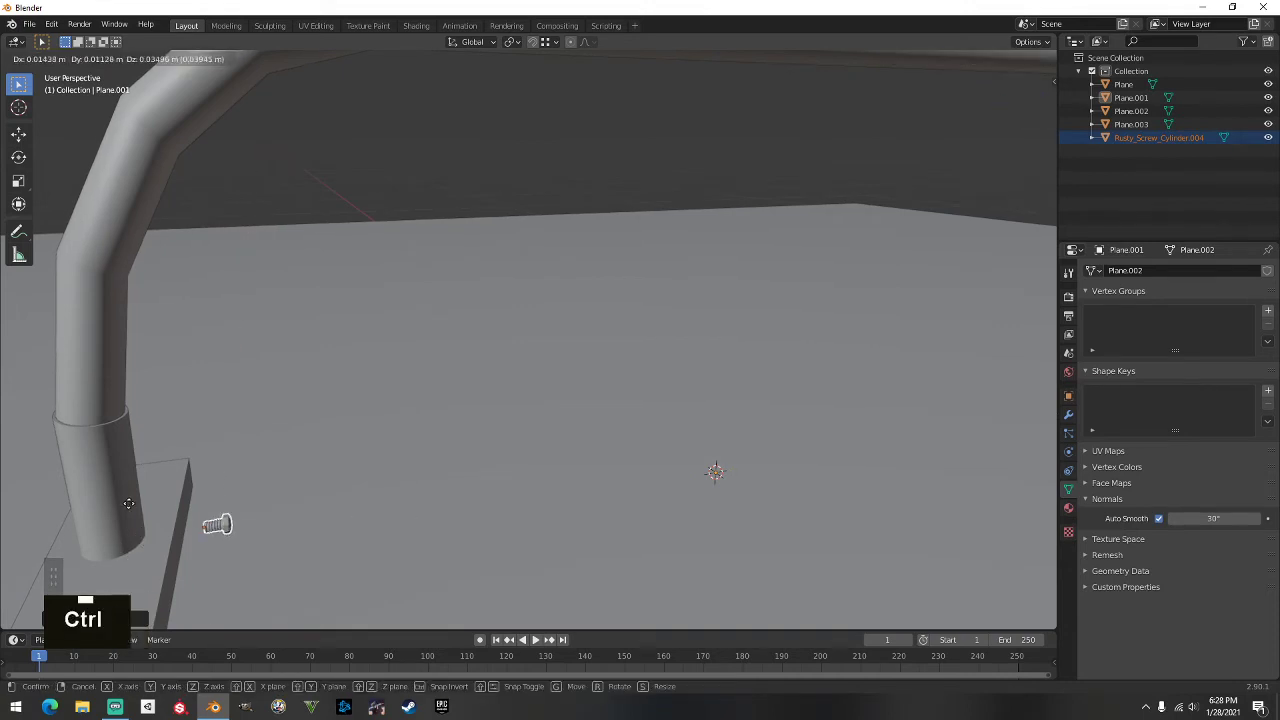
pyautogui.keyDown('ctrl'); pyautogui.click(124, 422); pyautogui.keyUp('ctrl')
pyautogui.moveTo(124, 424); pyautogui.dragTo(537, 363, button='middle')
pyautogui.scroll(2, 787, 344)
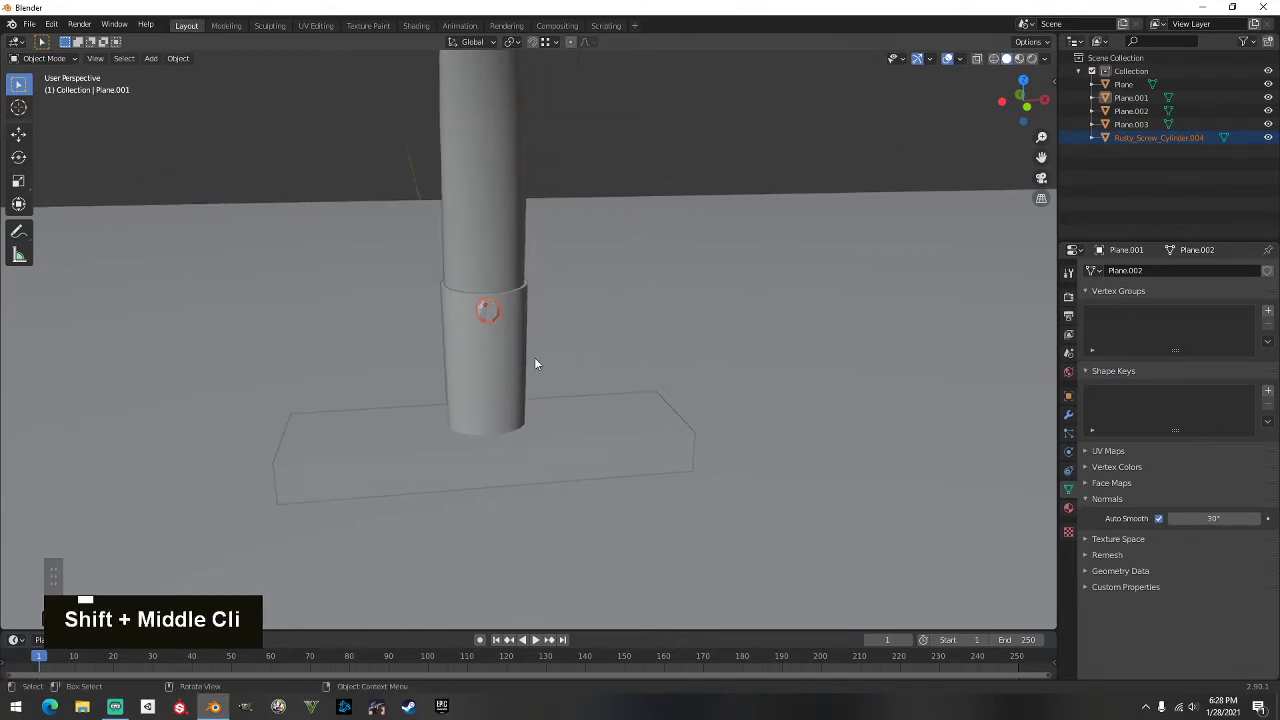
pyautogui.press('g')
pyautogui.press('z')
pyautogui.press('z')
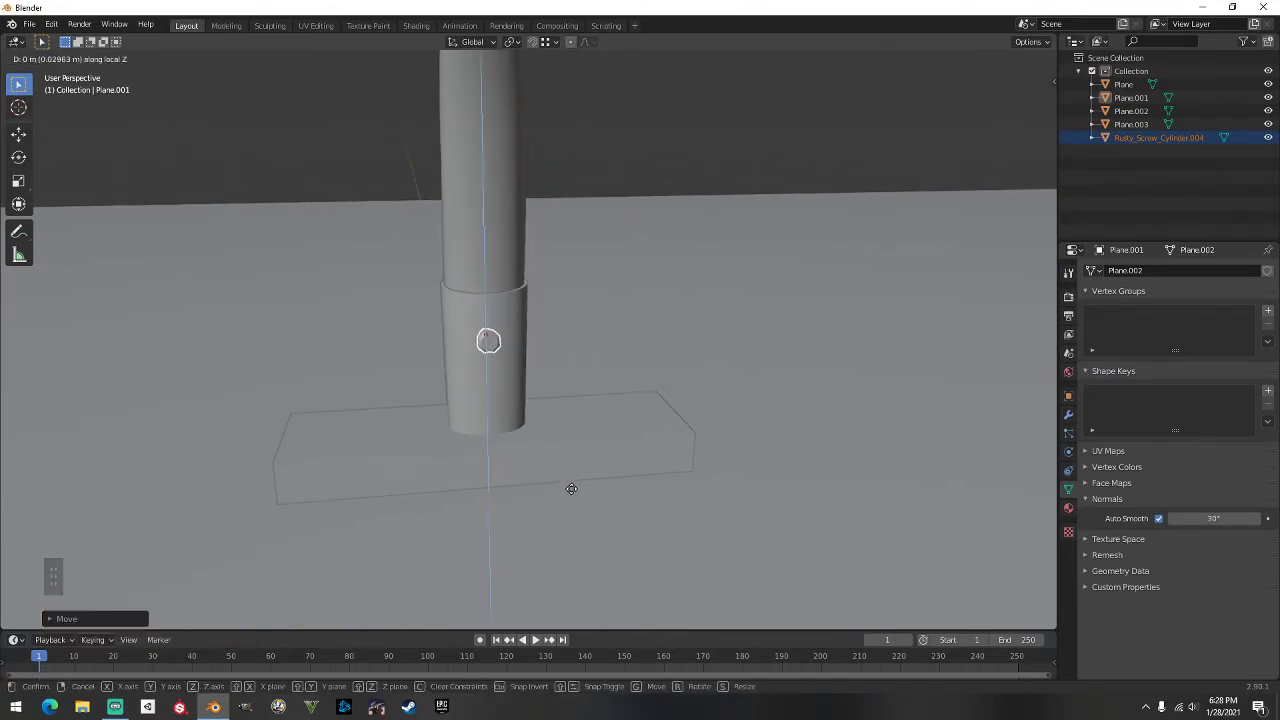
pyautogui.click(552, 418)
# Step: Duplicate the screw and place the copy straight below it along Z on the same collar
pyautogui.moveTo(581, 342); pyautogui.dragTo(601, 334, button='middle')
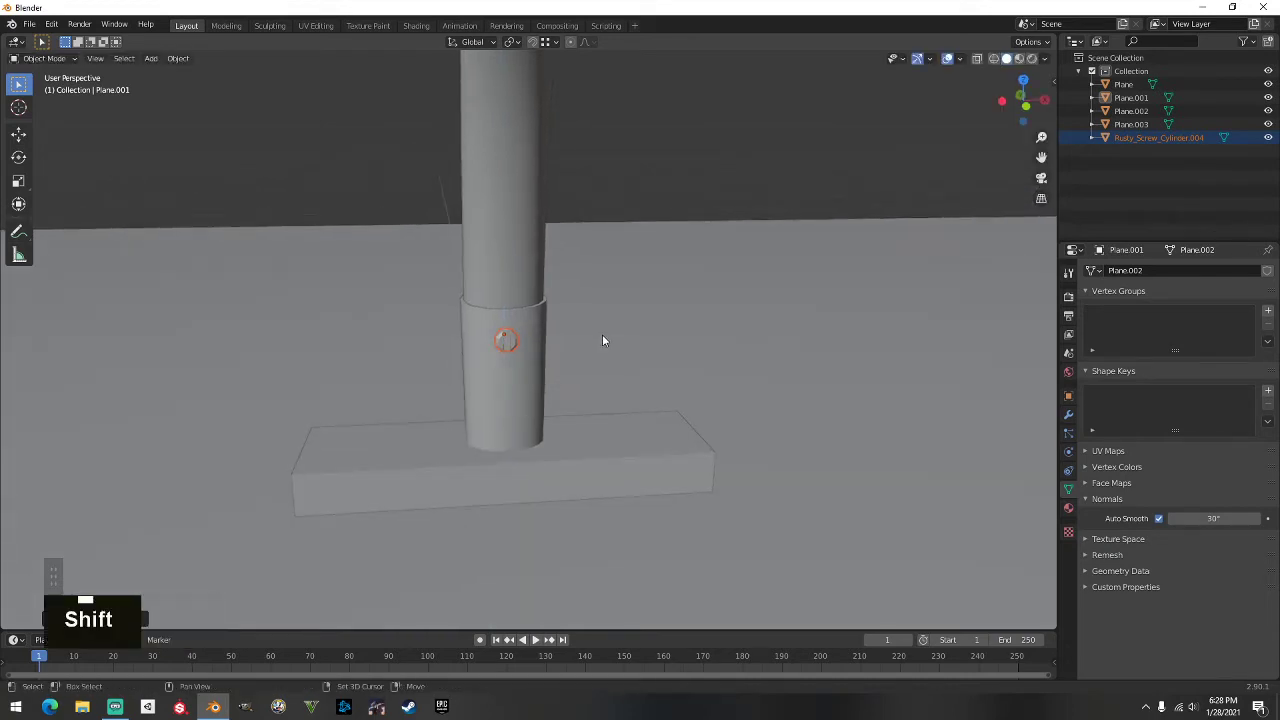
pyautogui.hotkey('shift', 'd')
pyautogui.press('z')
pyautogui.click(607, 390)
# Step: Select both screws and push them along Y into the collar so only their heads stick out
pyautogui.moveTo(607, 390); pyautogui.dragTo(765, 385, button='middle')
pyautogui.keyDown('shift'); pyautogui.moveTo(445, 418); pyautogui.dragTo(985, 245, button='middle'); pyautogui.keyUp('shift')
pyautogui.keyDown('shift'); pyautogui.scroll(3, 590, 351); pyautogui.keyUp('shift')
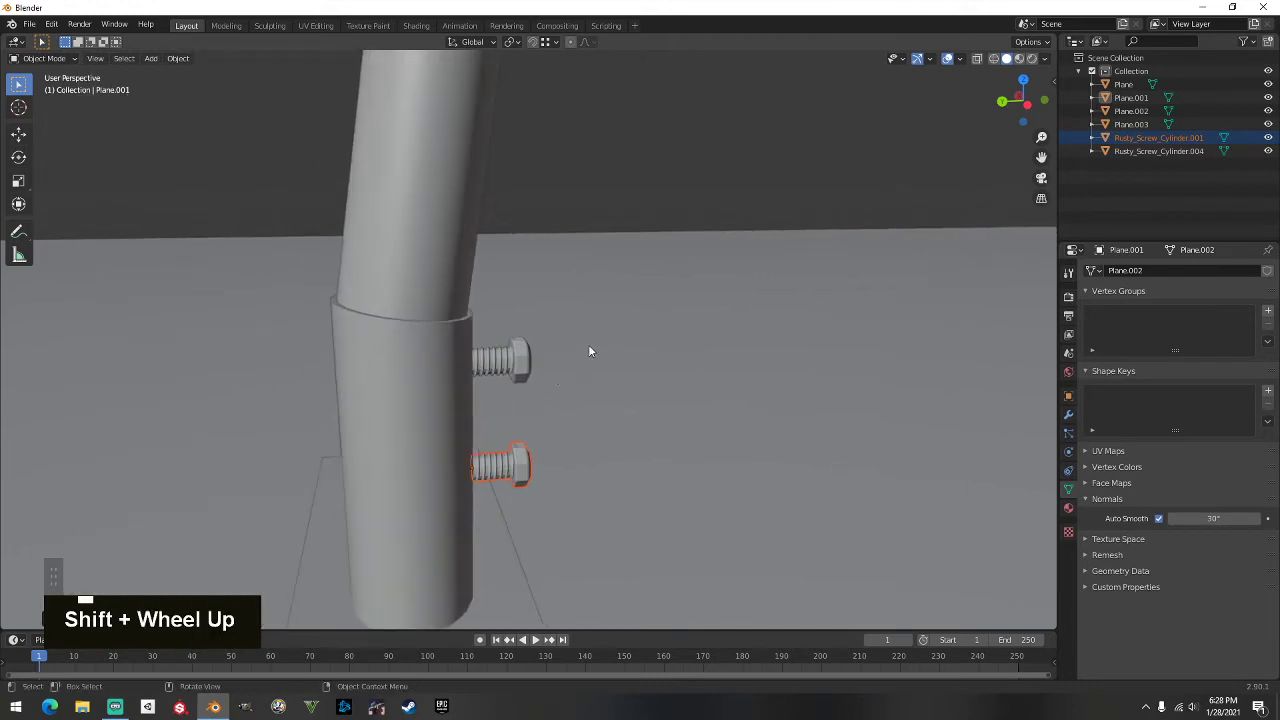
pyautogui.keyDown('shift'); pyautogui.click(517, 362); pyautogui.keyUp('shift')
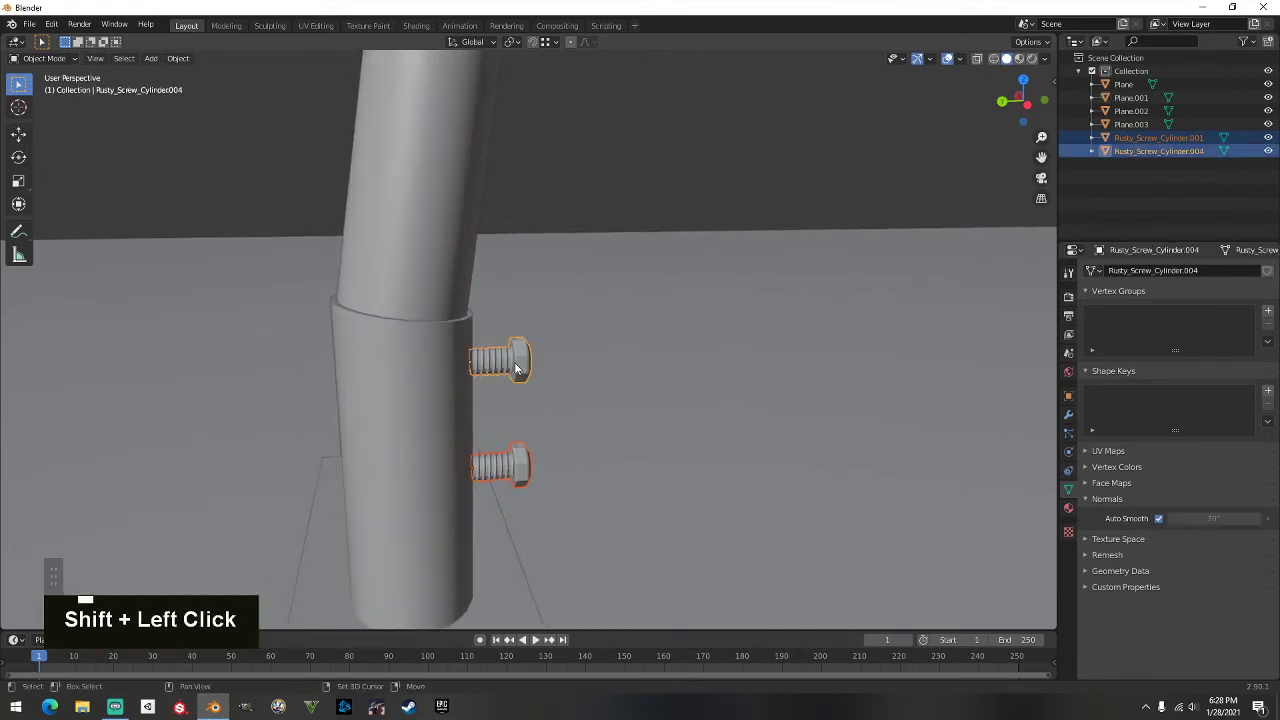
pyautogui.press('g')
pyautogui.press('y')
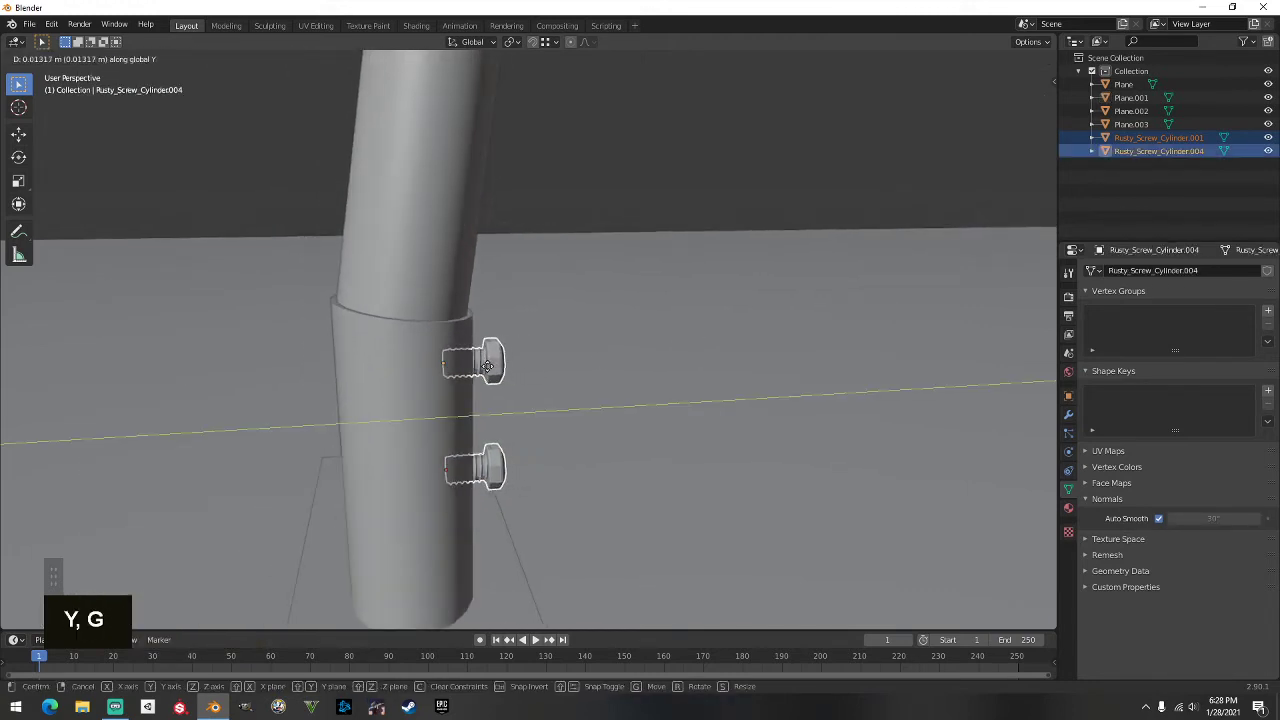
pyautogui.click(480, 366)
# Step: Duplicate both screws and place the copies about 0.14 m away from the collar along negative Y
pyautogui.hotkey('shift', 'd')
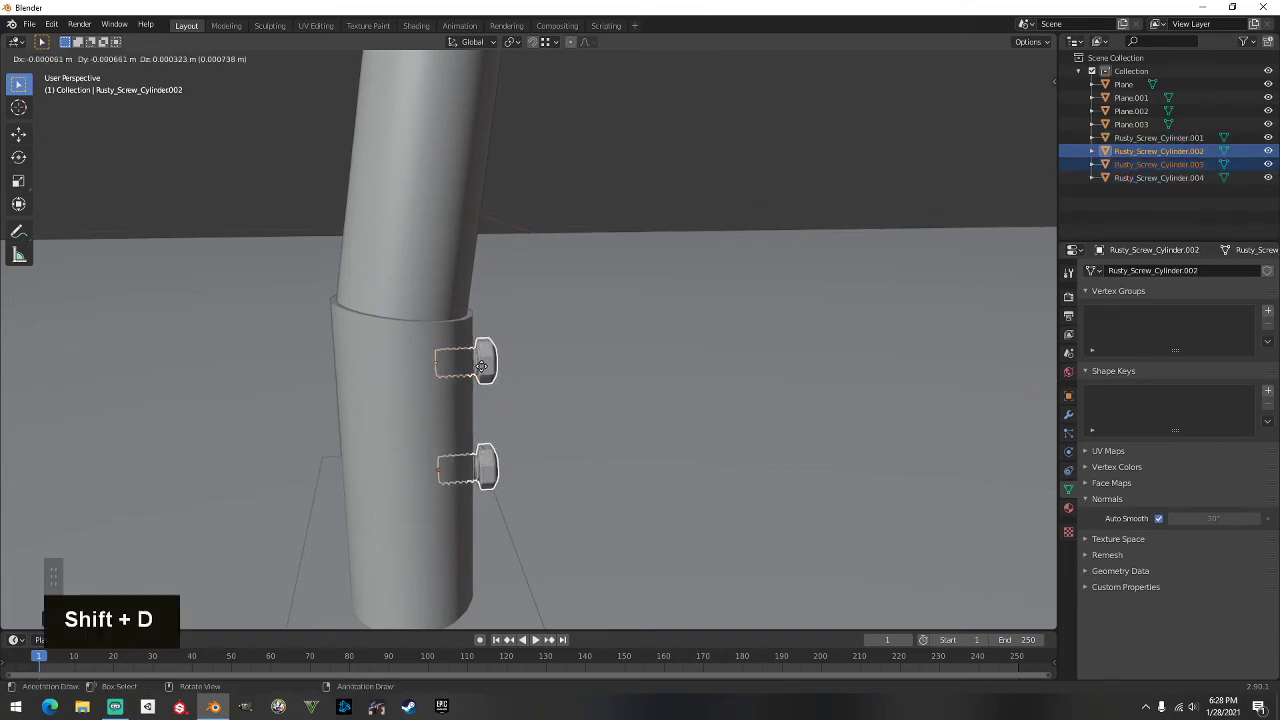
pyautogui.scroll(-1, 552, 371)
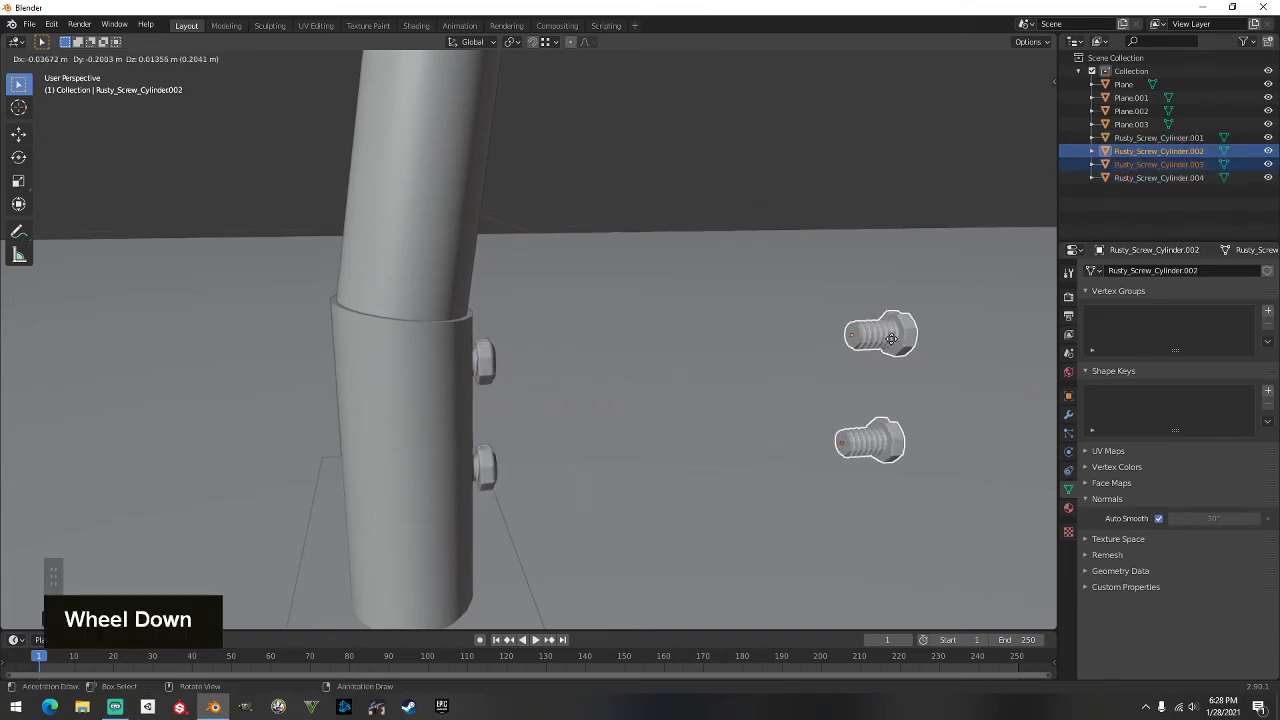
pyautogui.press('x')
pyautogui.press('y')
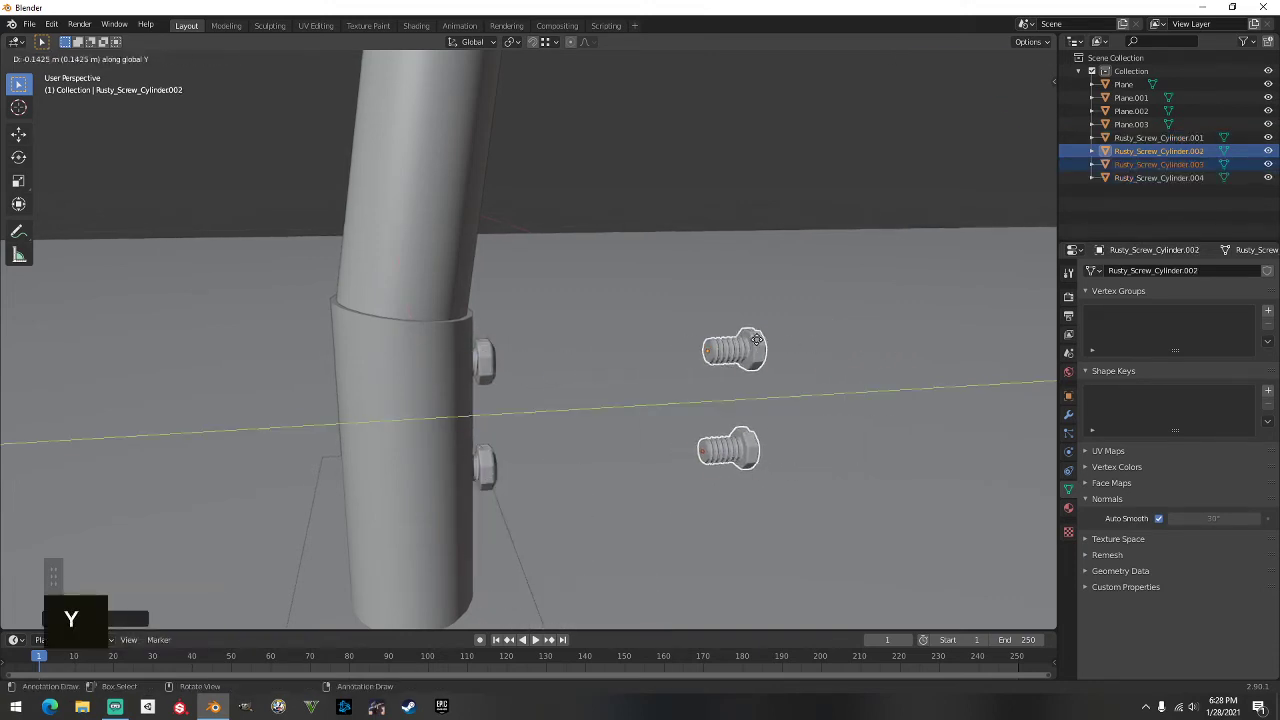
pyautogui.click(757, 340)
# Step: Join the two screws seated in the collar into one object
pyautogui.click(478, 366)
pyautogui.keyDown('shift'); pyautogui.click(488, 460); pyautogui.keyUp('shift')
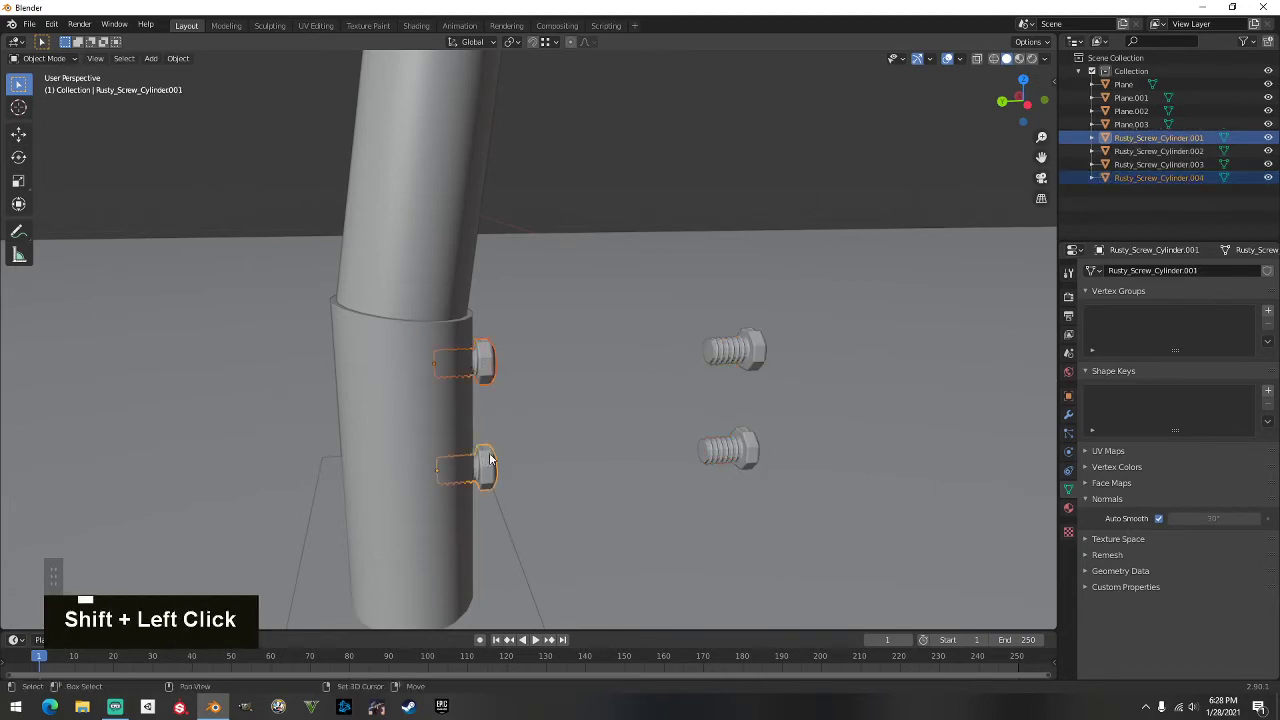
pyautogui.scroll(-2, 646, 393)
pyautogui.hotkey('ctrl', 'j')
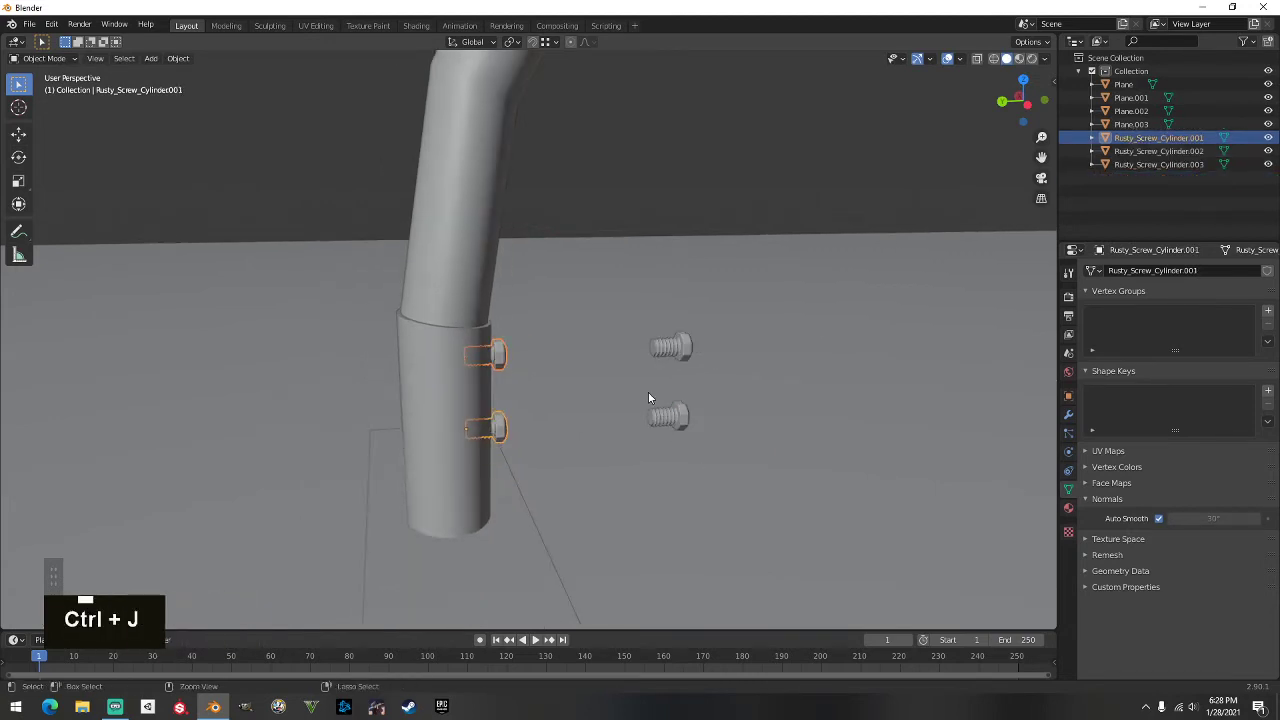
# Step: Select only the two loose screw copies and move them along Y to just short of the rail's other leg
pyautogui.scroll(-2, 650, 395)
pyautogui.keyDown('shift'); pyautogui.moveTo(711, 388); pyautogui.dragTo(539, 386, button='middle'); pyautogui.keyUp('shift')
pyautogui.moveTo(418, 349); pyautogui.dragTo(419, 350)
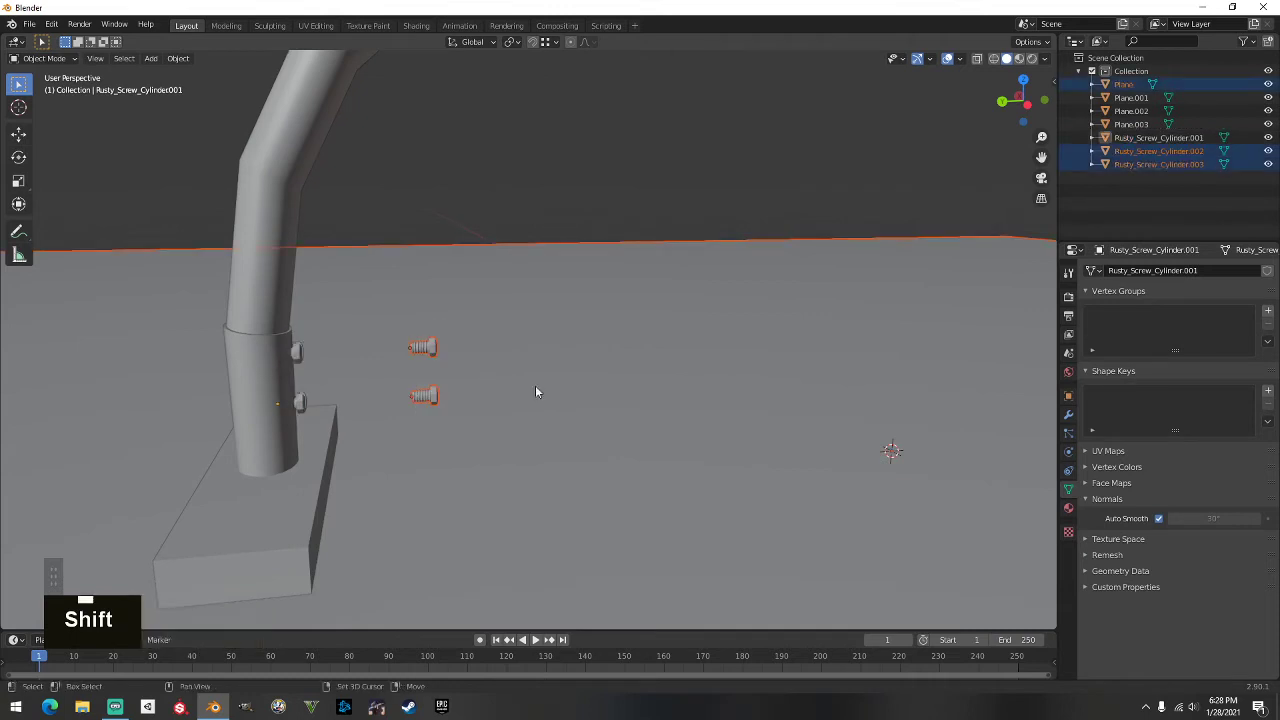
pyautogui.keyDown('shift'); pyautogui.click(646, 419); pyautogui.keyUp('shift')
pyautogui.keyDown('shift'); pyautogui.click(660, 418); pyautogui.keyUp('shift')
pyautogui.scroll(-2, 680, 415)
pyautogui.keyDown('shift'); pyautogui.moveTo(711, 414); pyautogui.dragTo(183, 457, button='middle'); pyautogui.keyUp('shift')
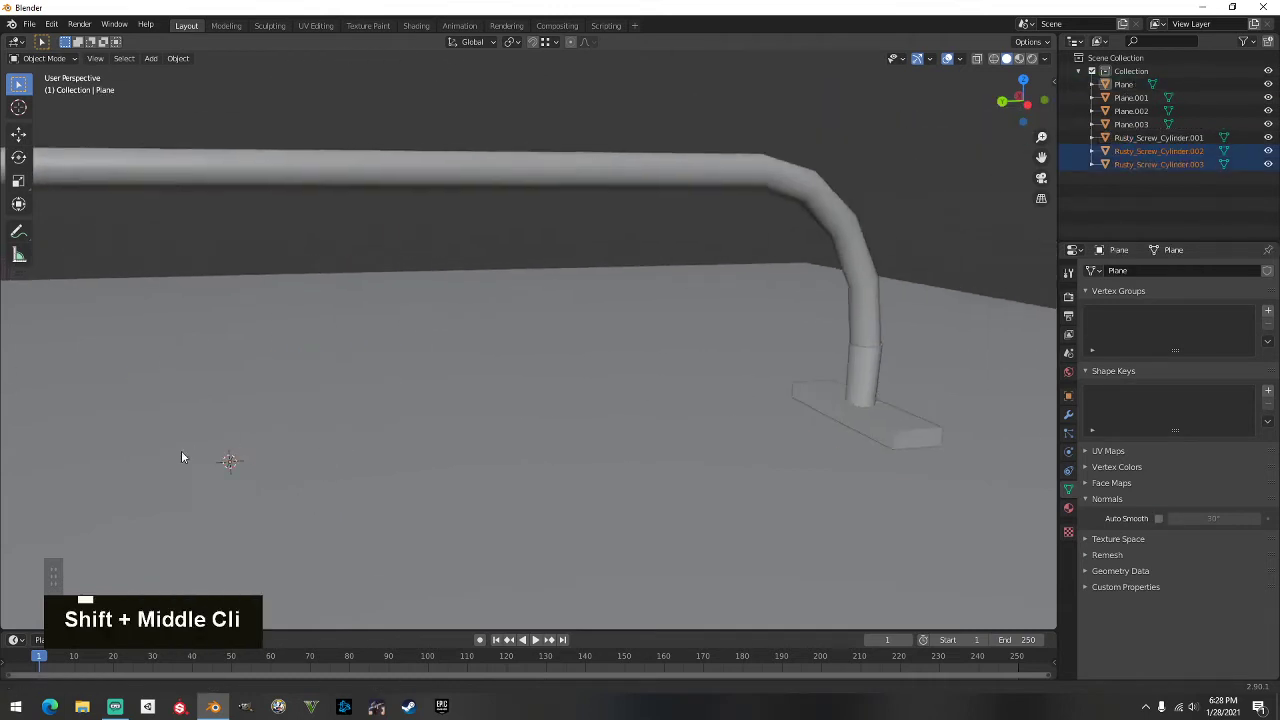
pyautogui.press('g')
pyautogui.press('y')
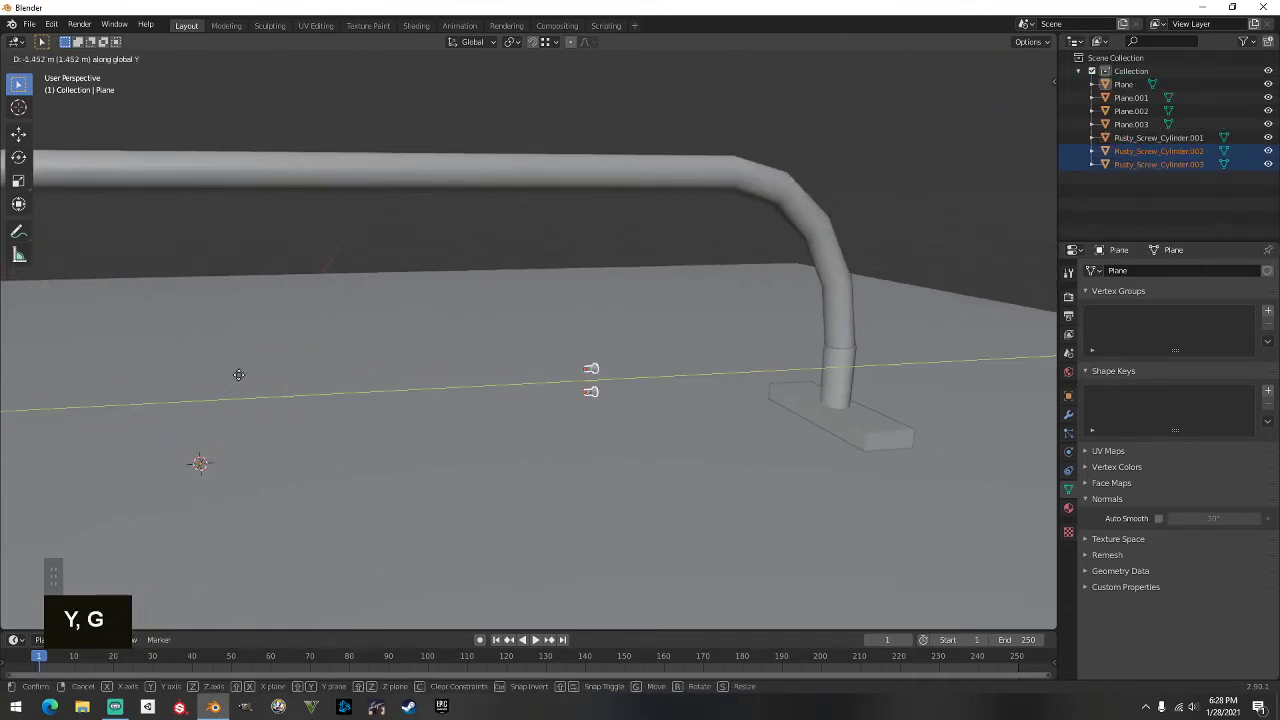
pyautogui.click(363, 376)
# Step: Rotate the two copied screws 180° about X so their tips point at the other leg's collar
pyautogui.press('r')
pyautogui.press('x')
pyautogui.press('1')
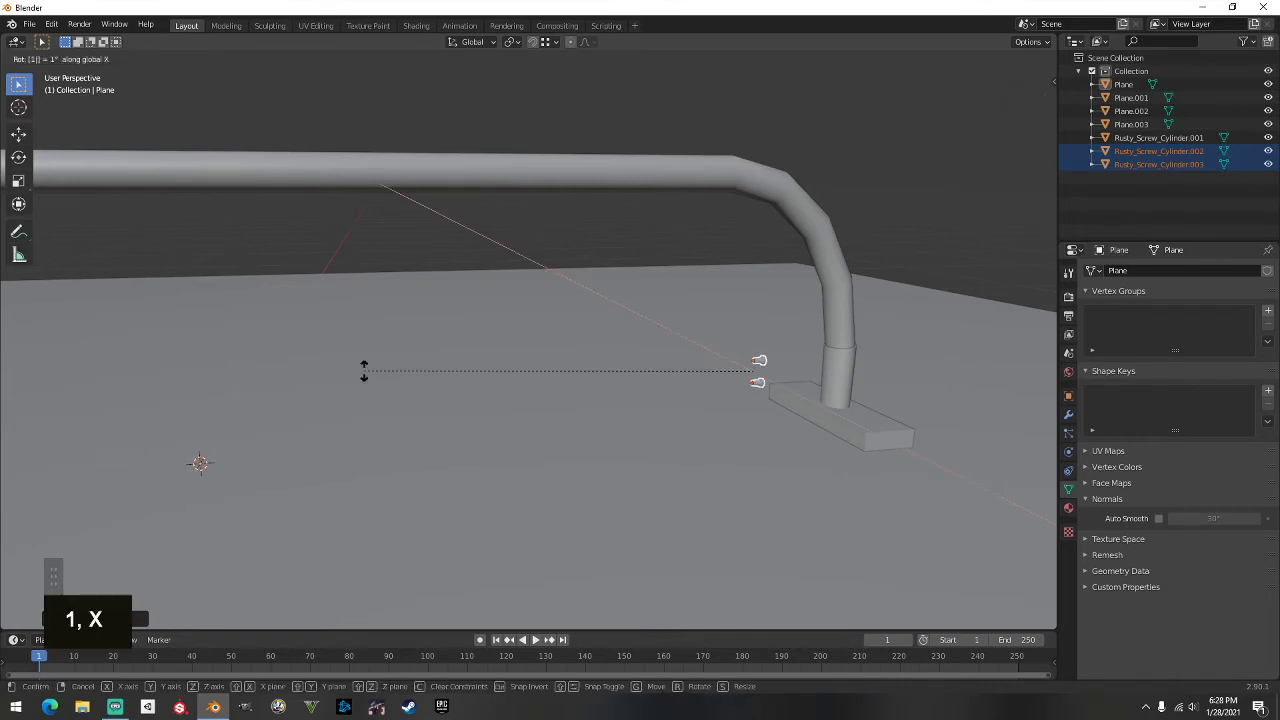
pyautogui.press('Return')
# Step: Move the two flipped screws about 0.22 m along negative Y into the other leg's collar, leaving their heads outside
pyautogui.keyDown('shift'); pyautogui.moveTo(523, 414); pyautogui.dragTo(292, 490, button='middle'); pyautogui.keyUp('shift')
pyautogui.press('g')
pyautogui.press('y')
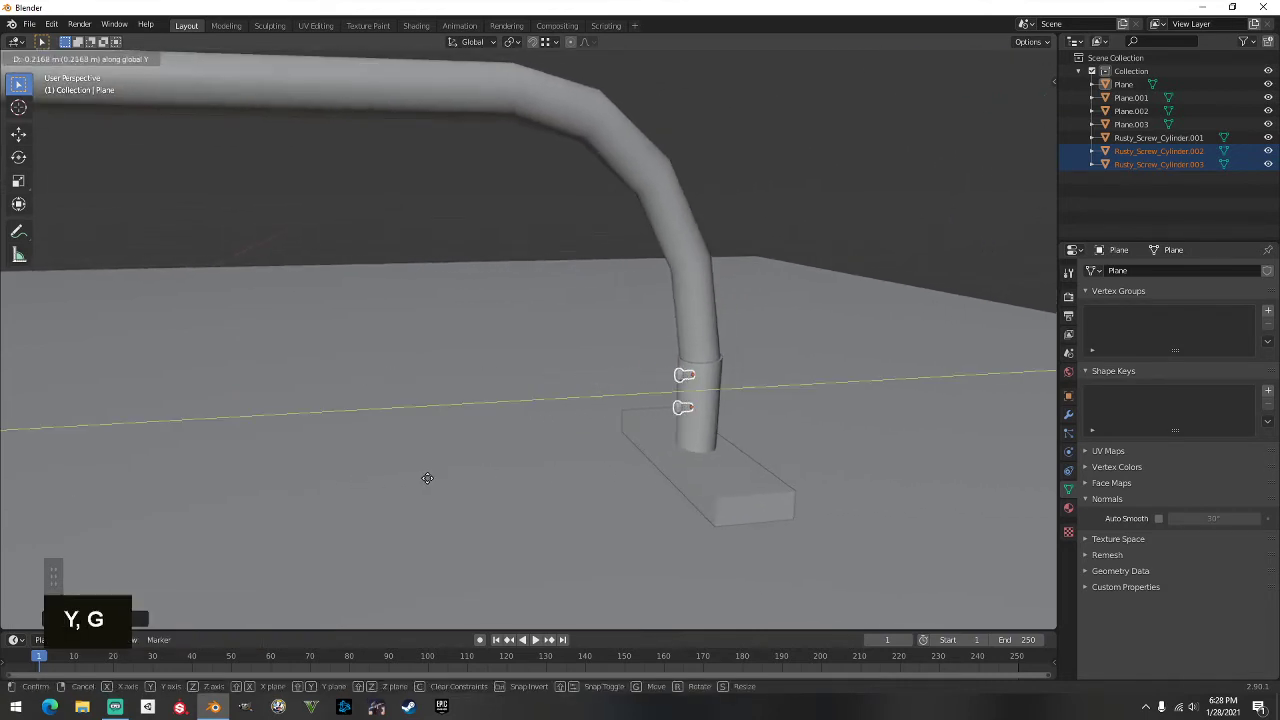
pyautogui.click(427, 478)
pyautogui.scroll(3, 468, 480)
pyautogui.keyDown('shift'); pyautogui.moveTo(370, 476); pyautogui.dragTo(94, 469, button='middle'); pyautogui.keyUp('shift')
pyautogui.scroll(1, 603, 478)
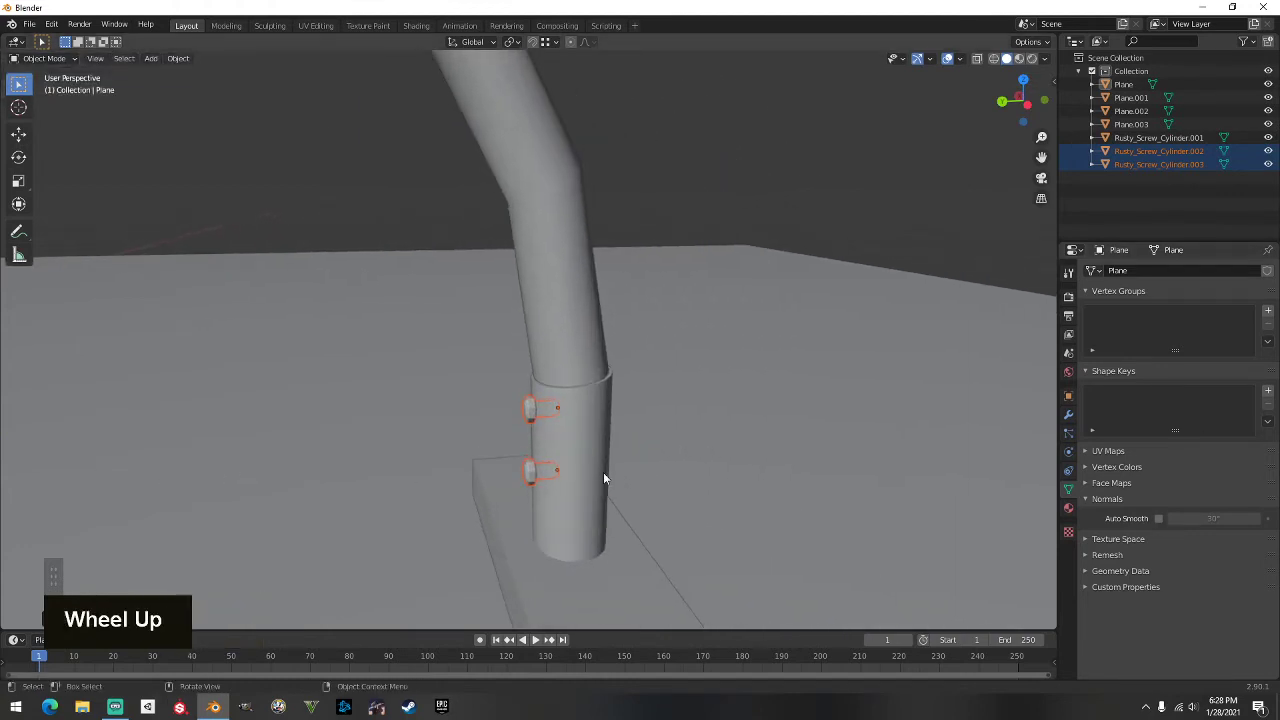
# Step: Move the two flipped screws about 0.003 m along X to centre them on the collar
pyautogui.moveTo(603, 478); pyautogui.dragTo(898, 386, button='middle')
pyautogui.press('g')
pyautogui.press('x')
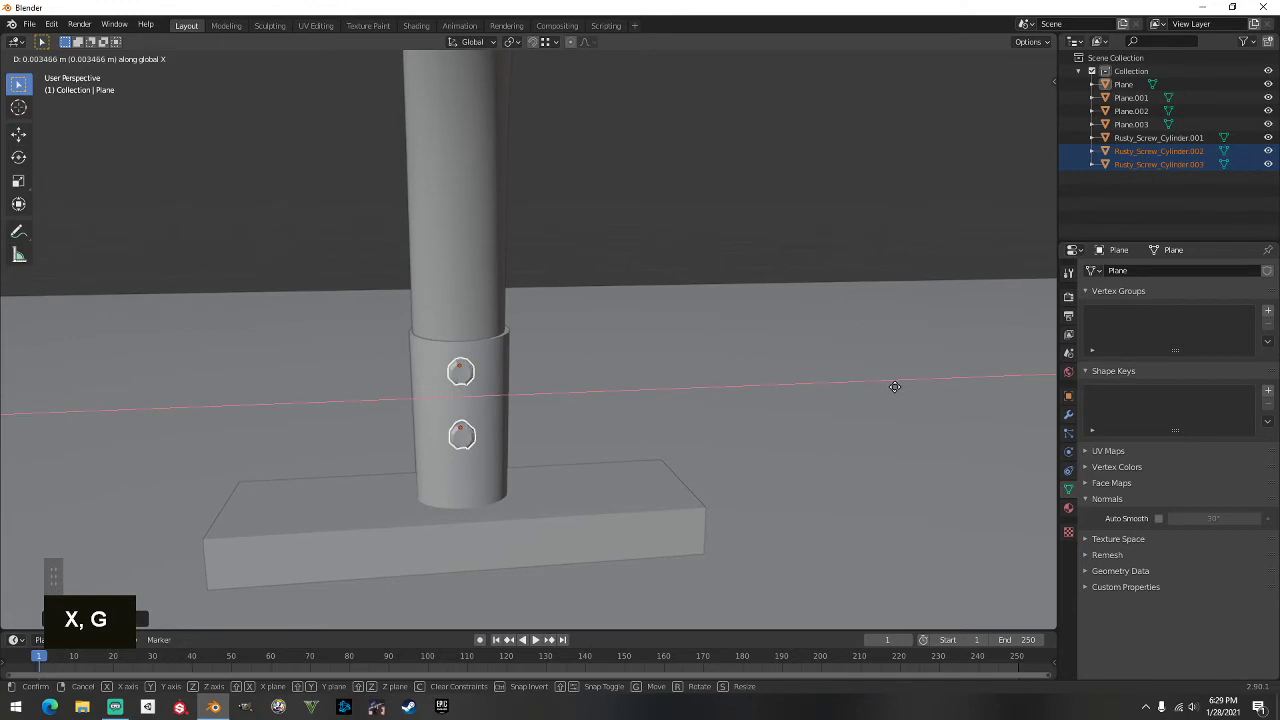
pyautogui.click(895, 387)
# Step: Join the two flipped screws with the screws on the rail's other leg into one object
pyautogui.scroll(-5, 765, 452)
pyautogui.moveTo(765, 452); pyautogui.dragTo(533, 532, button='middle')
pyautogui.scroll(-3, 883, 453)
pyautogui.scroll(3, 533, 532)
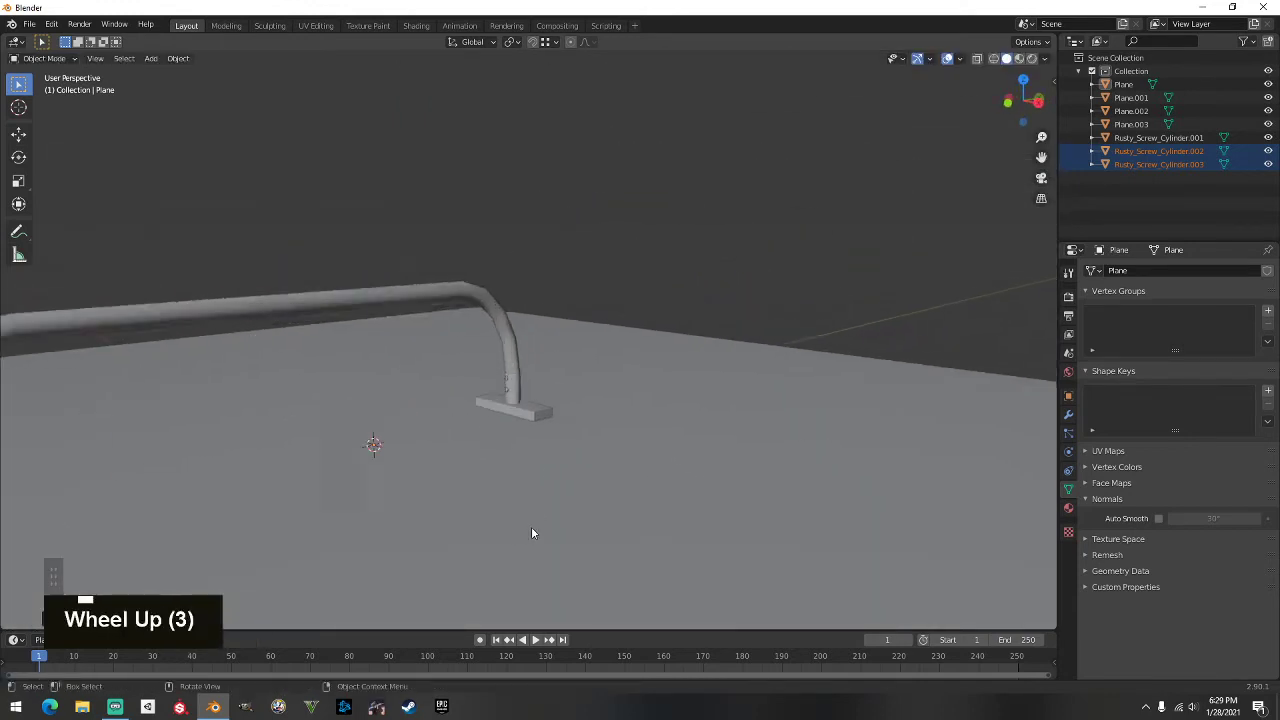
pyautogui.keyDown('shift'); pyautogui.click(505, 395); pyautogui.keyUp('shift')
pyautogui.moveTo(524, 434); pyautogui.dragTo(410, 453, button='middle')
pyautogui.hotkey('ctrl', 'j')
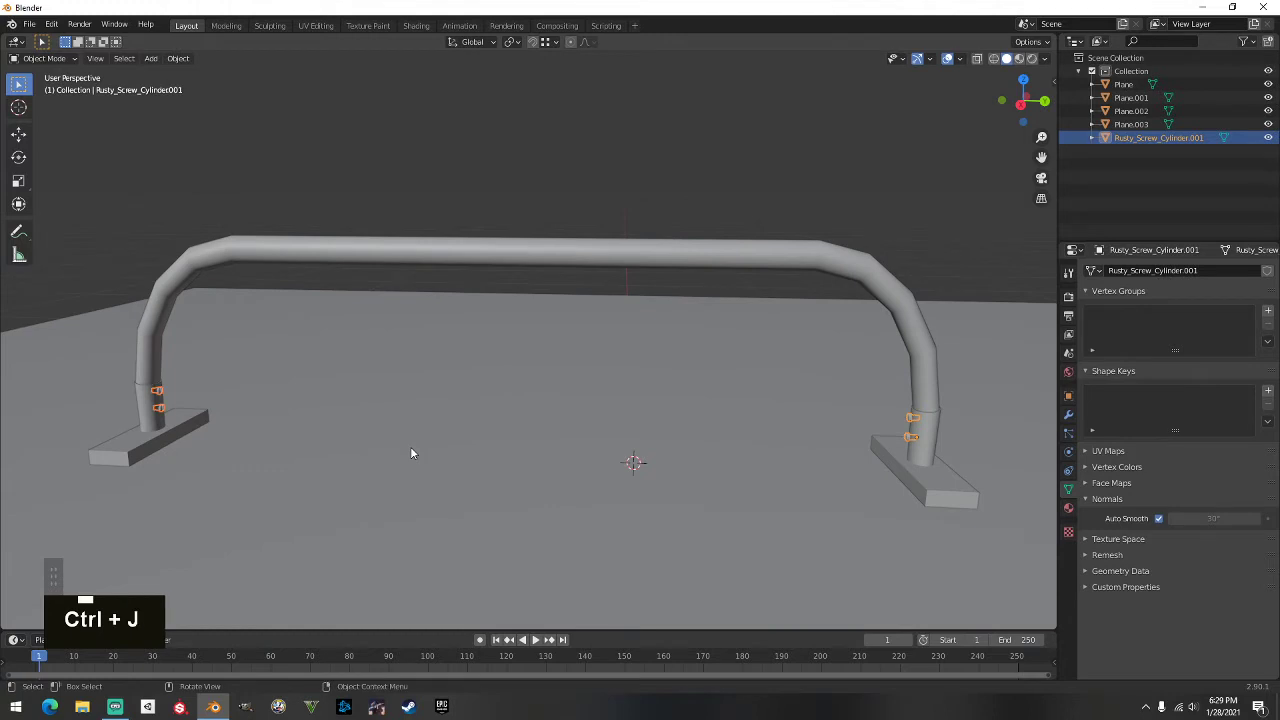
# Step: Delete the large ground plane beneath the rail
pyautogui.click(601, 78)
pyautogui.scroll(-2, 605, 150)
pyautogui.click(456, 348)
pyautogui.rightClick(455, 348)
pyautogui.click(455, 348)
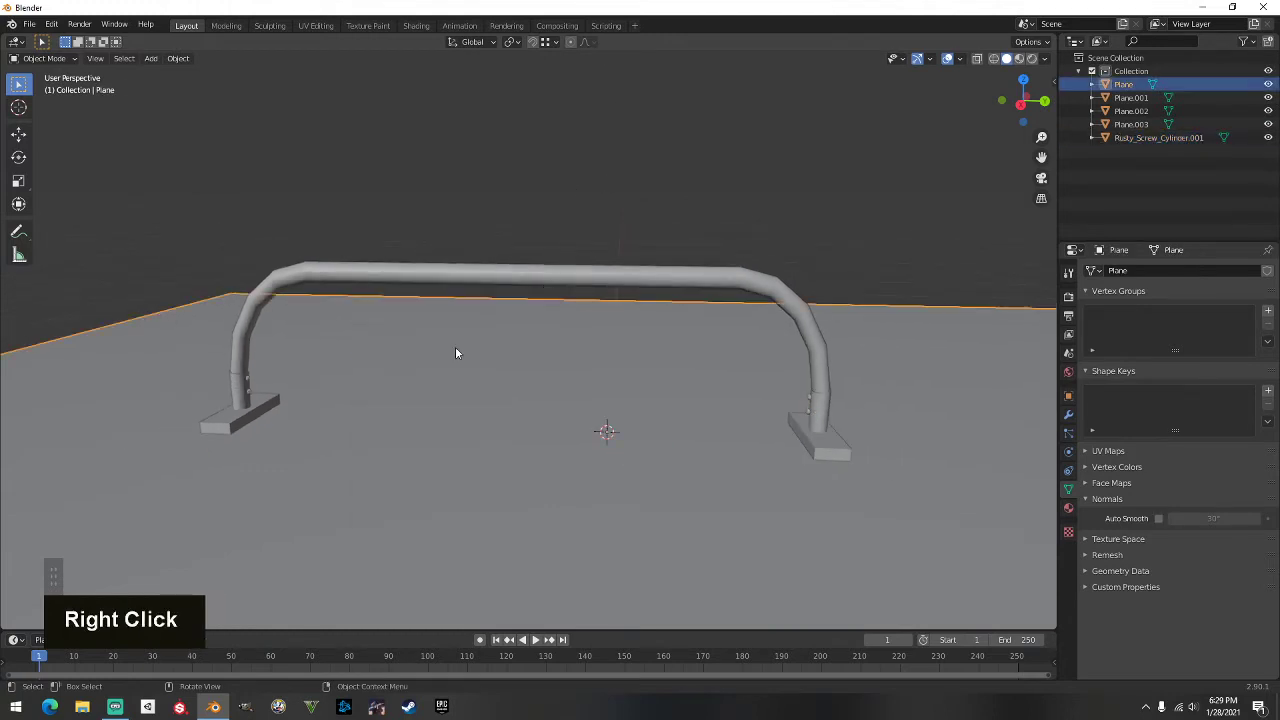
pyautogui.rightClick(455, 350)
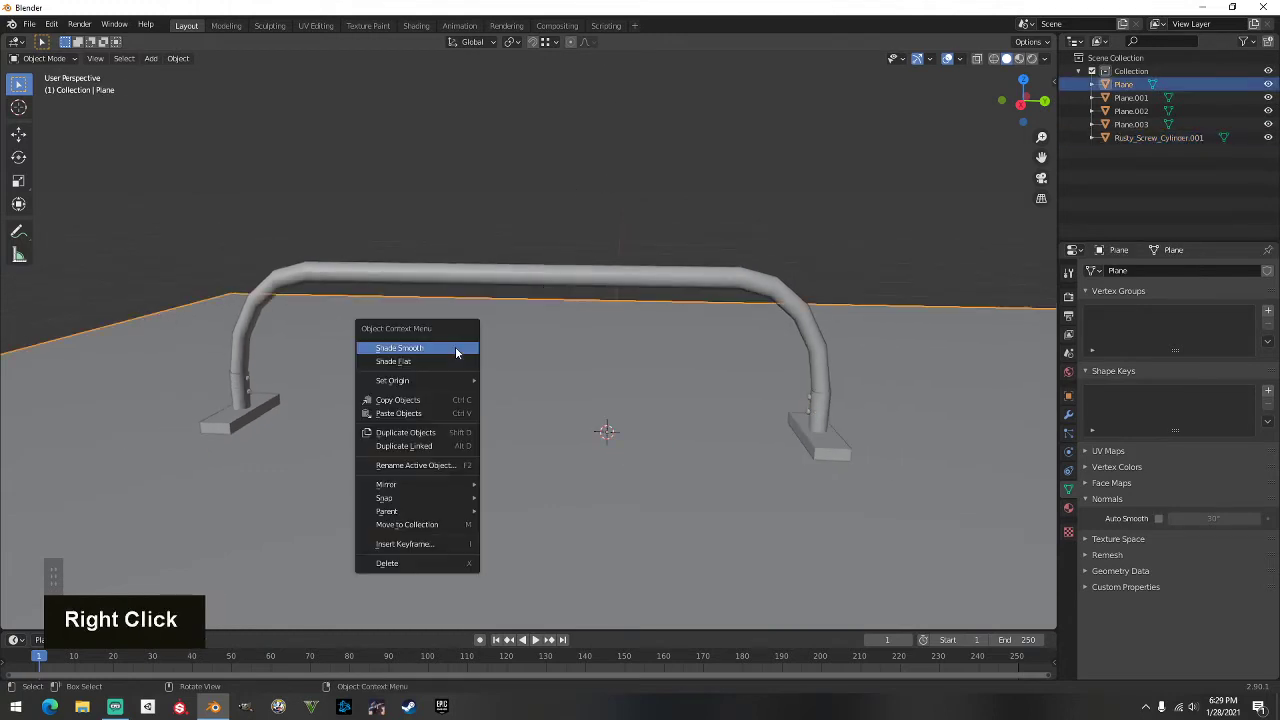
pyautogui.click(413, 563)
pyautogui.moveTo(450, 431); pyautogui.dragTo(642, 410, button='middle')
pyautogui.scroll(-2, 495, 425)
pyautogui.keyDown('shift'); pyautogui.moveTo(642, 410); pyautogui.dragTo(890, 450, button='middle'); pyautogui.keyUp('shift')
pyautogui.moveTo(770, 430); pyautogui.dragTo(651, 428, button='middle')
pyautogui.keyDown('shift'); pyautogui.moveTo(670, 427); pyautogui.dragTo(531, 421, button='middle'); pyautogui.keyUp('shift')
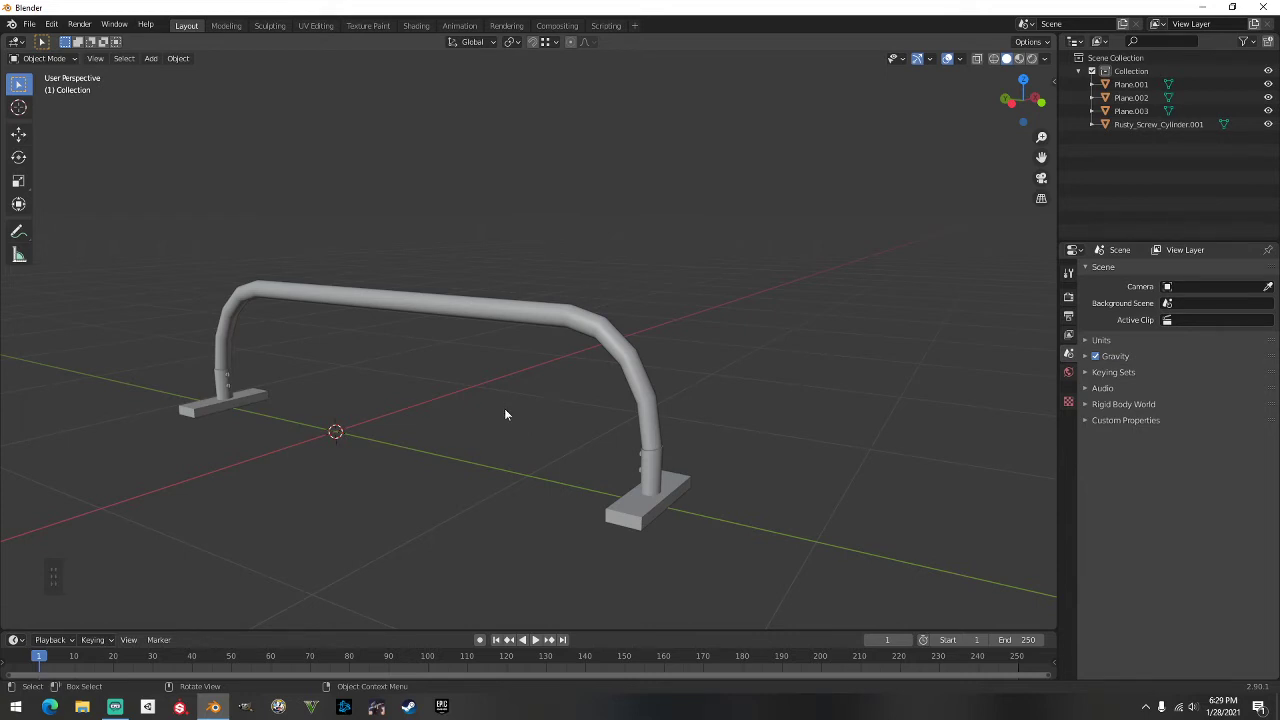
pyautogui.click(420, 318)
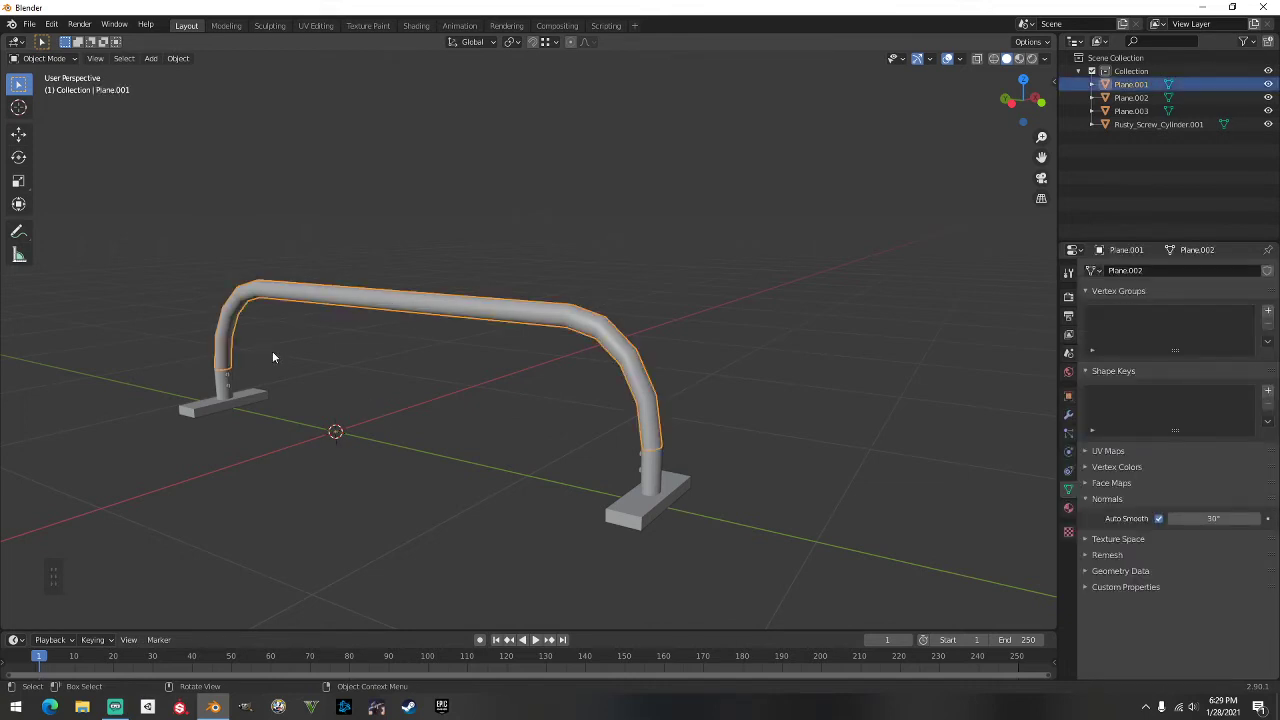
pyautogui.press('Tab')
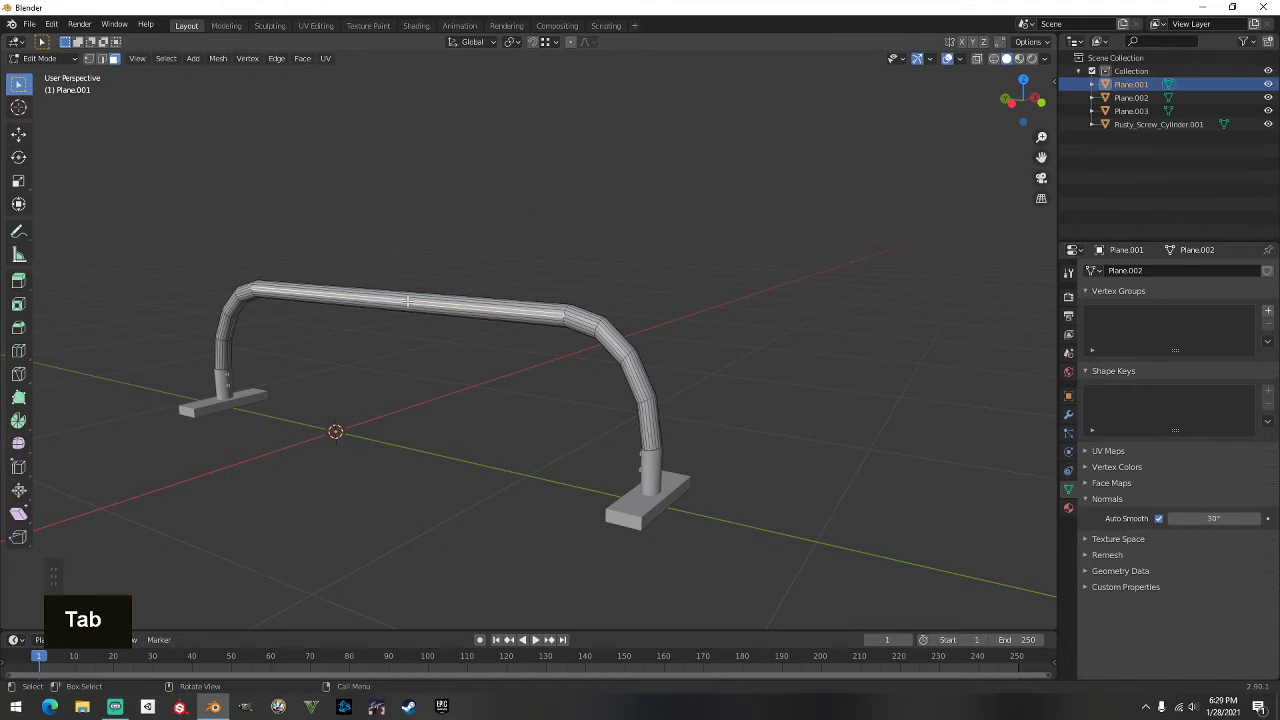
pyautogui.press('p')
pyautogui.rightClick(780, 183)
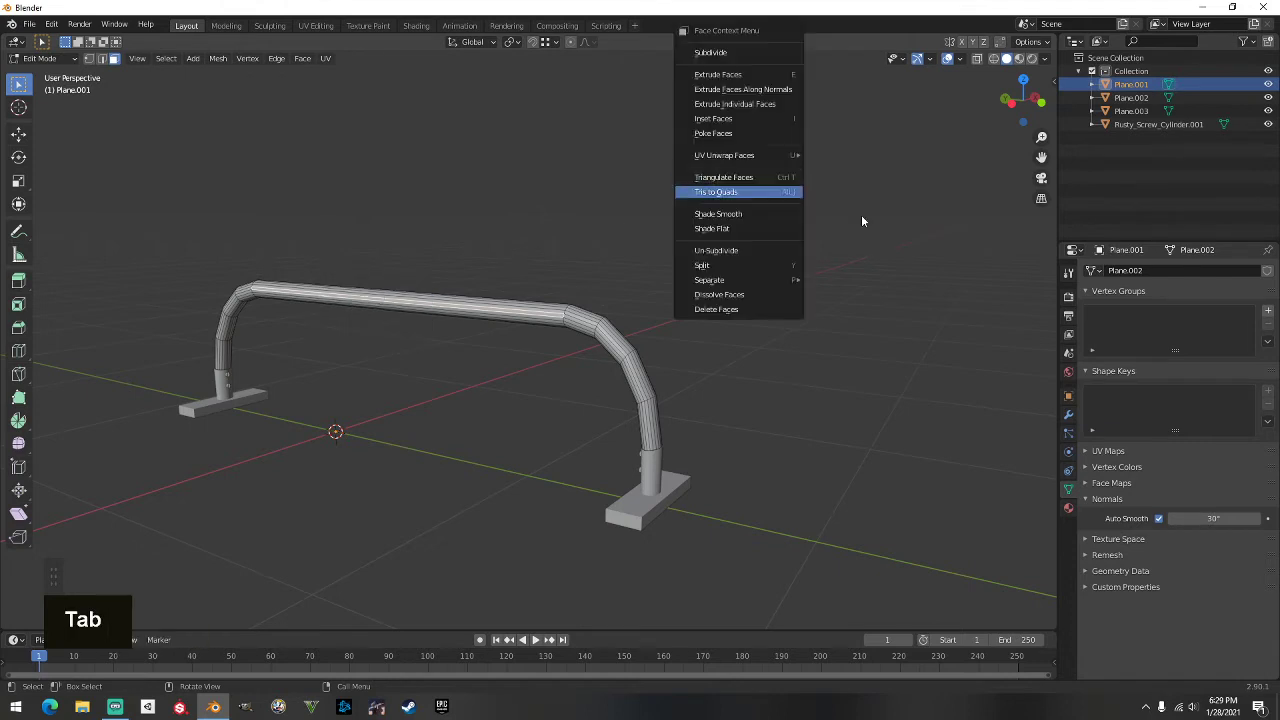
pyautogui.press('Tab')
pyautogui.click(624, 251)
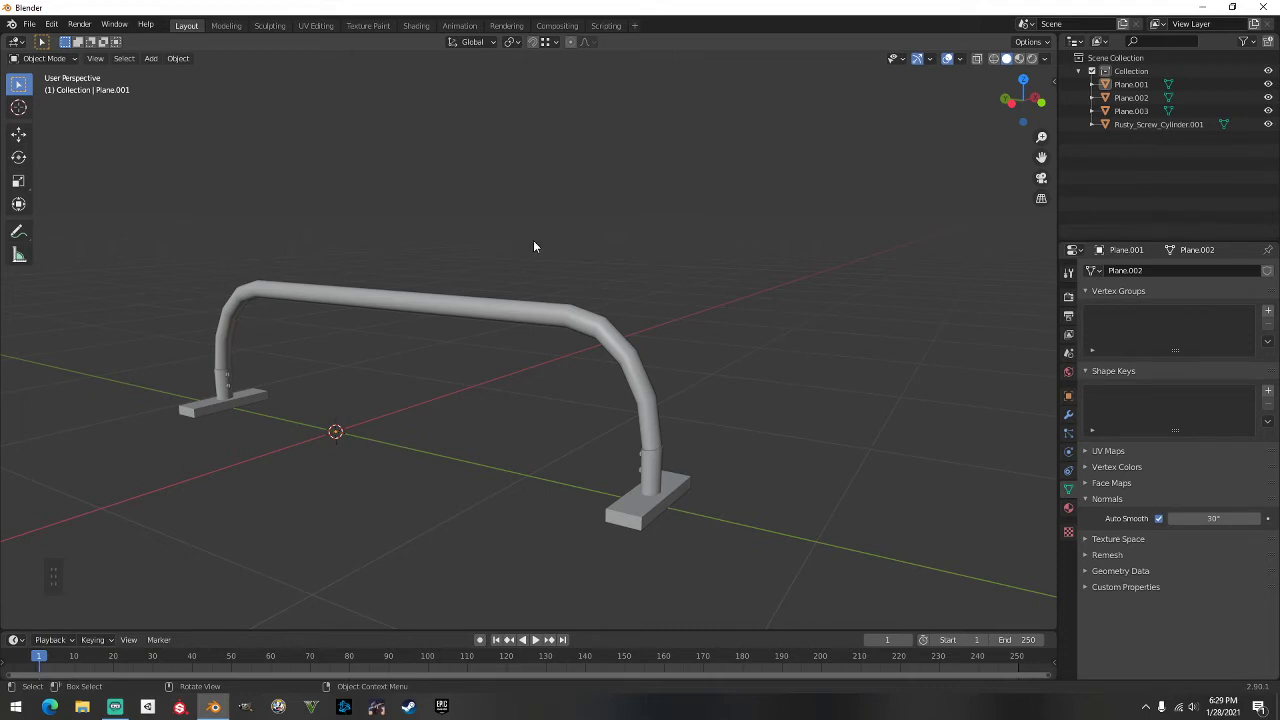
# Step: Join the foot plates with collars at both ends of the rail into one object and deselect it
pyautogui.click(222, 399)
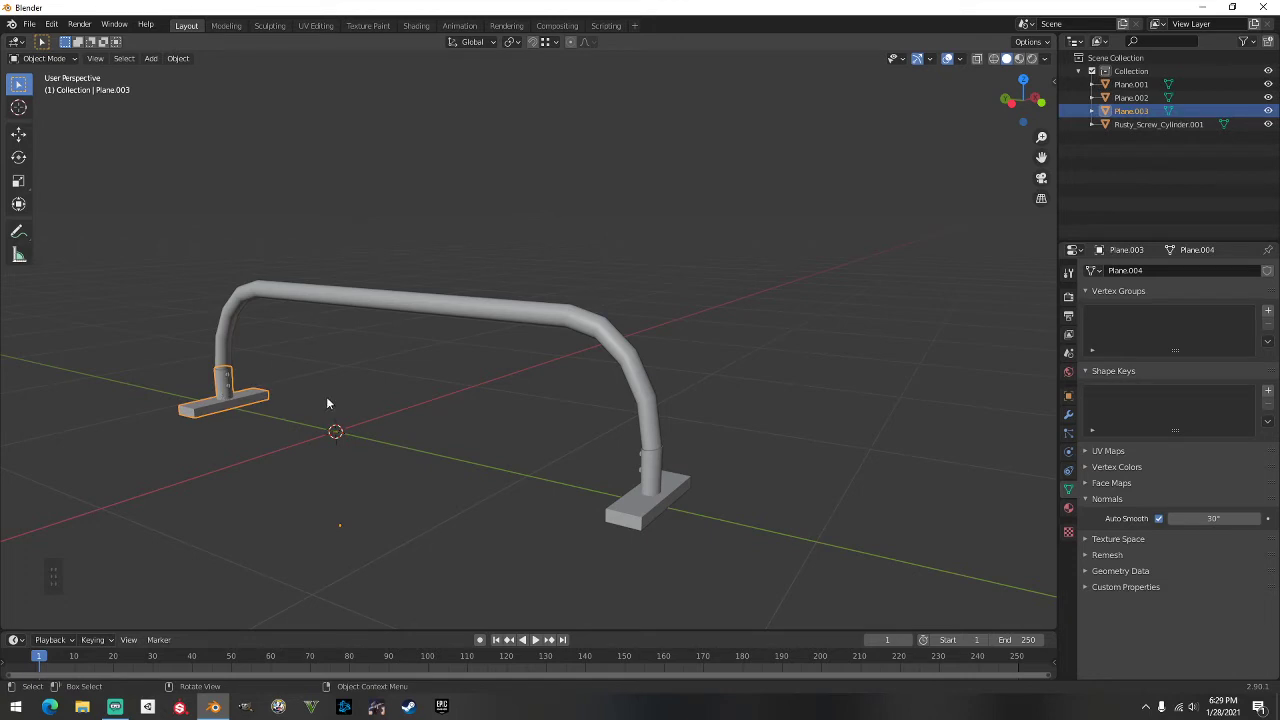
pyautogui.keyDown('shift'); pyautogui.click(624, 502); pyautogui.keyUp('shift')
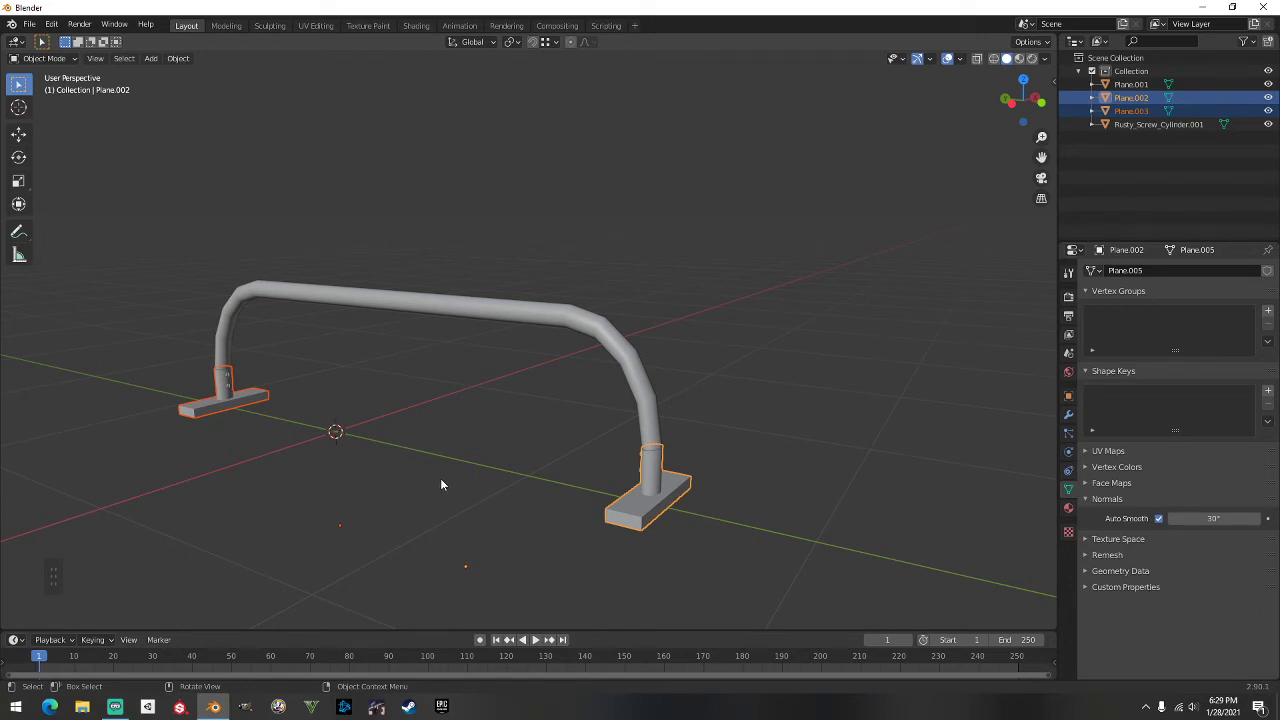
pyautogui.hotkey('ctrl', 'j')
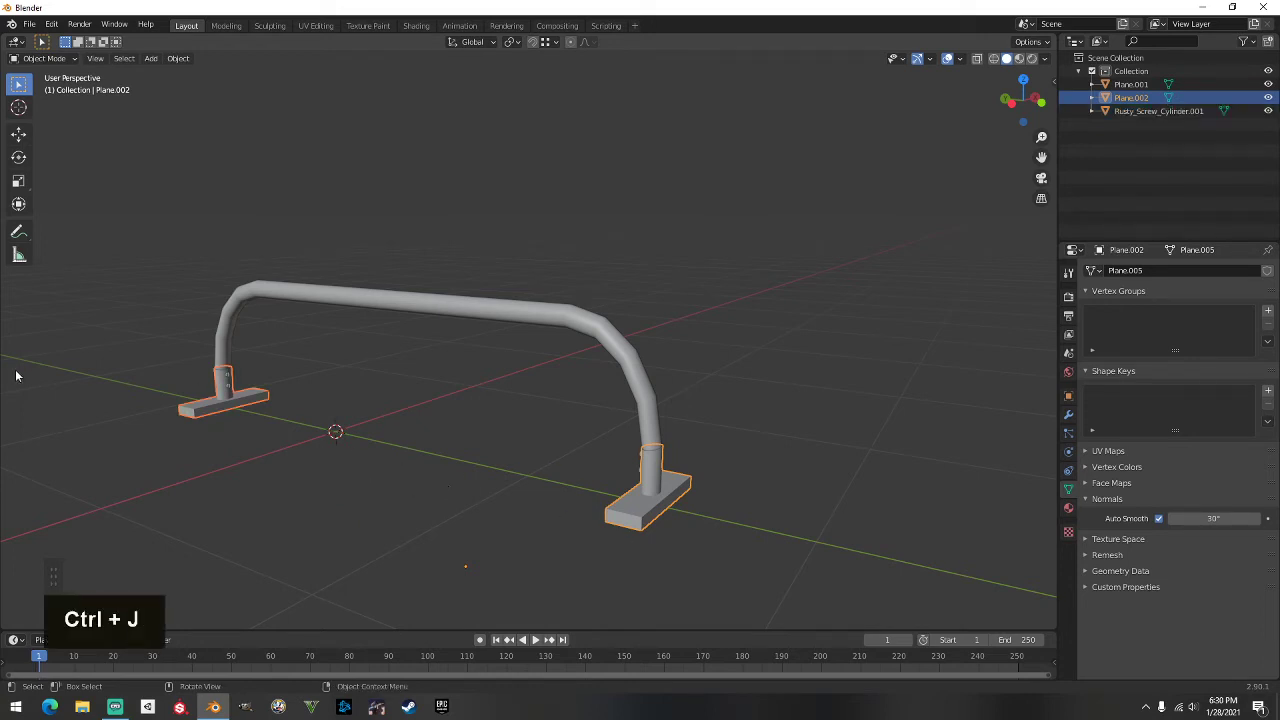
pyautogui.click(434, 511)
# Step: Select the screws, the pipe rail and the foot plates in turn to check how the model is divided into objects
pyautogui.moveTo(434, 511); pyautogui.dragTo(178, 397, button='middle')
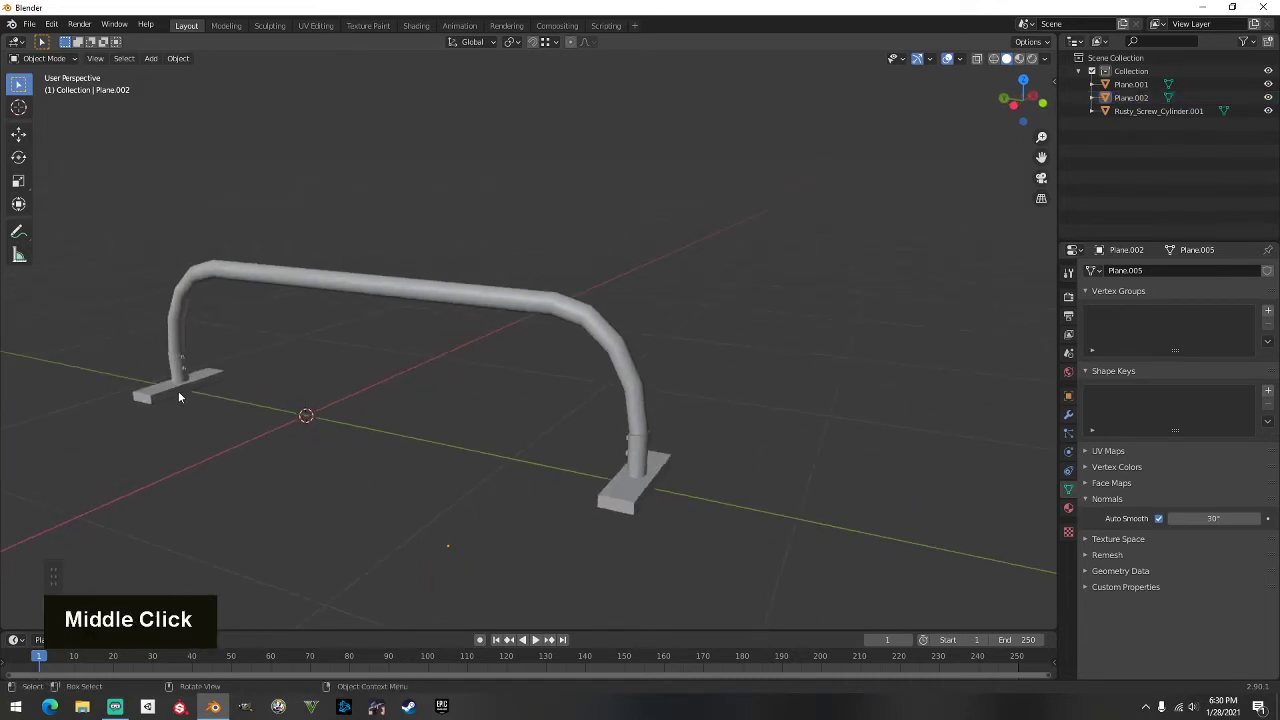
pyautogui.click(181, 355)
pyautogui.click(186, 370)
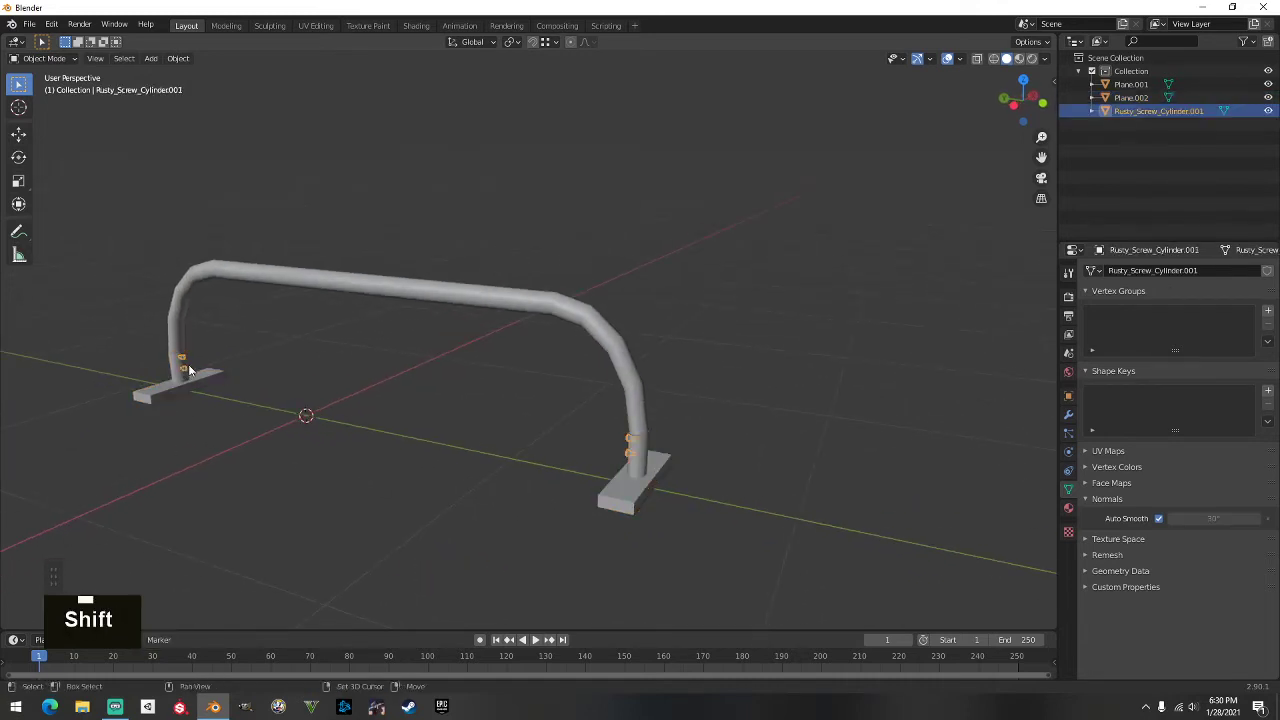
pyautogui.moveTo(276, 400); pyautogui.dragTo(530, 494, button='middle')
pyautogui.moveTo(451, 452); pyautogui.dragTo(349, 452, button='middle')
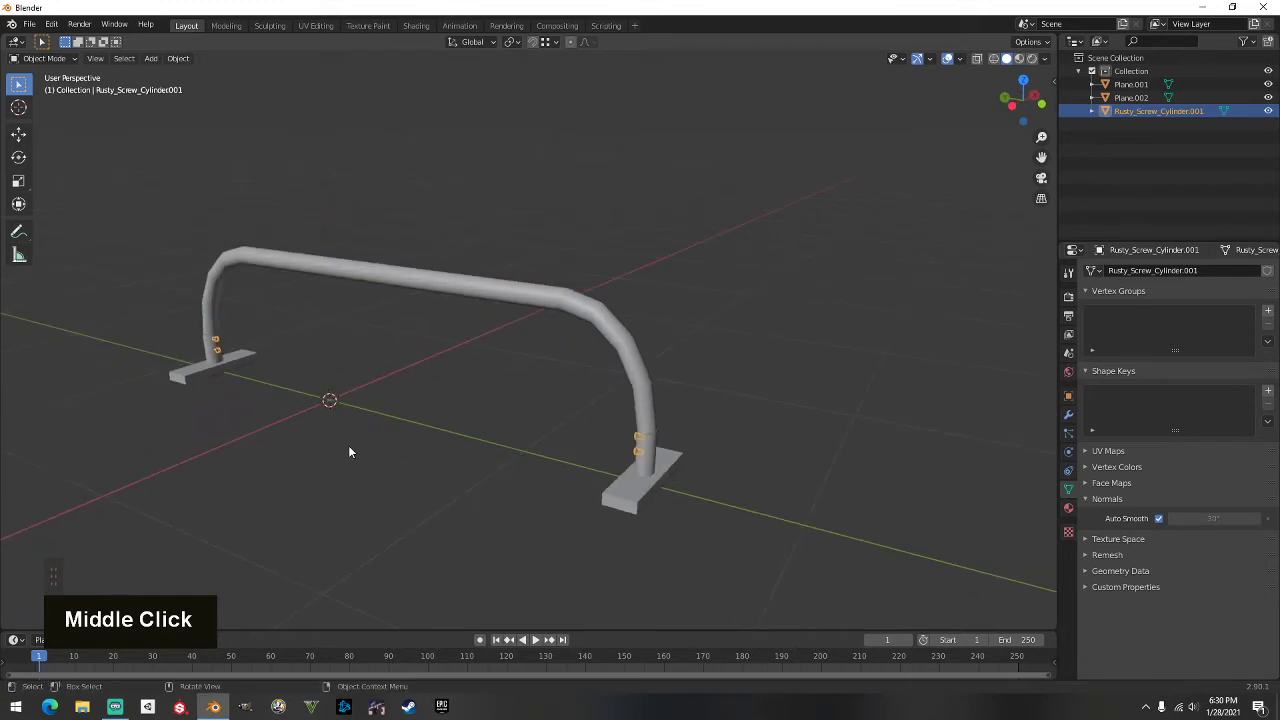
pyautogui.click(431, 286)
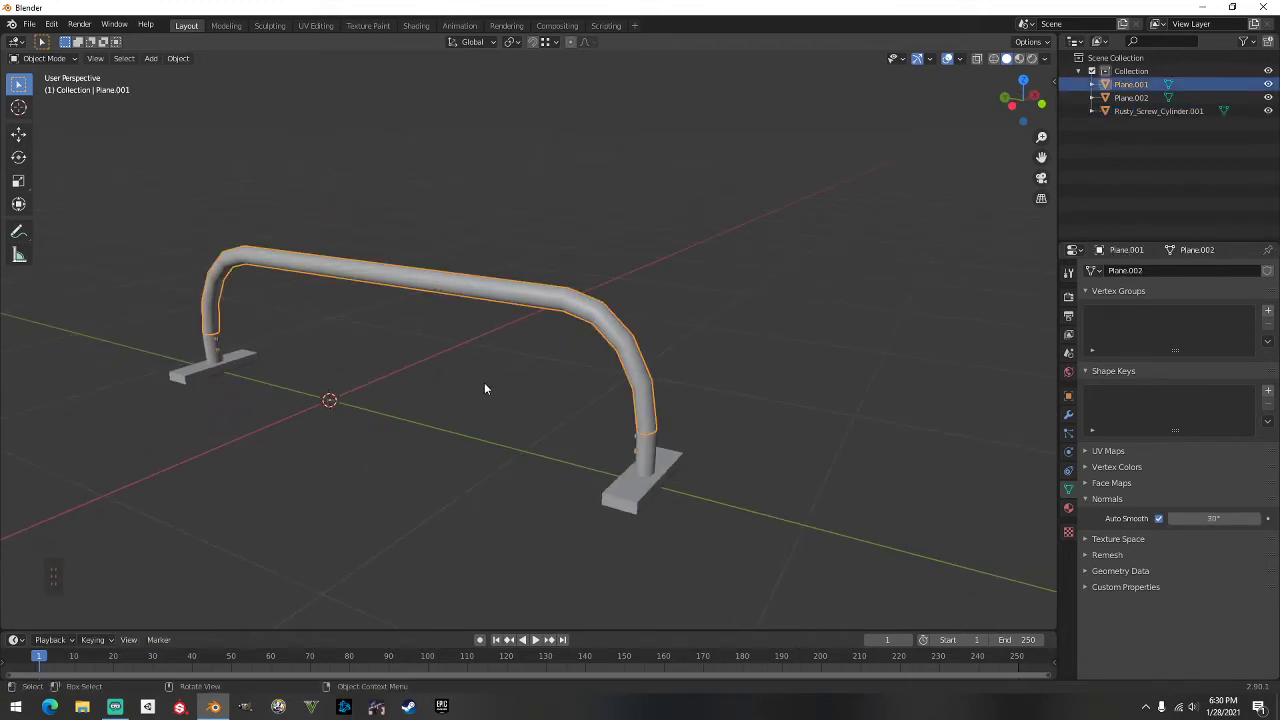
pyautogui.click(454, 461)
pyautogui.click(212, 369)
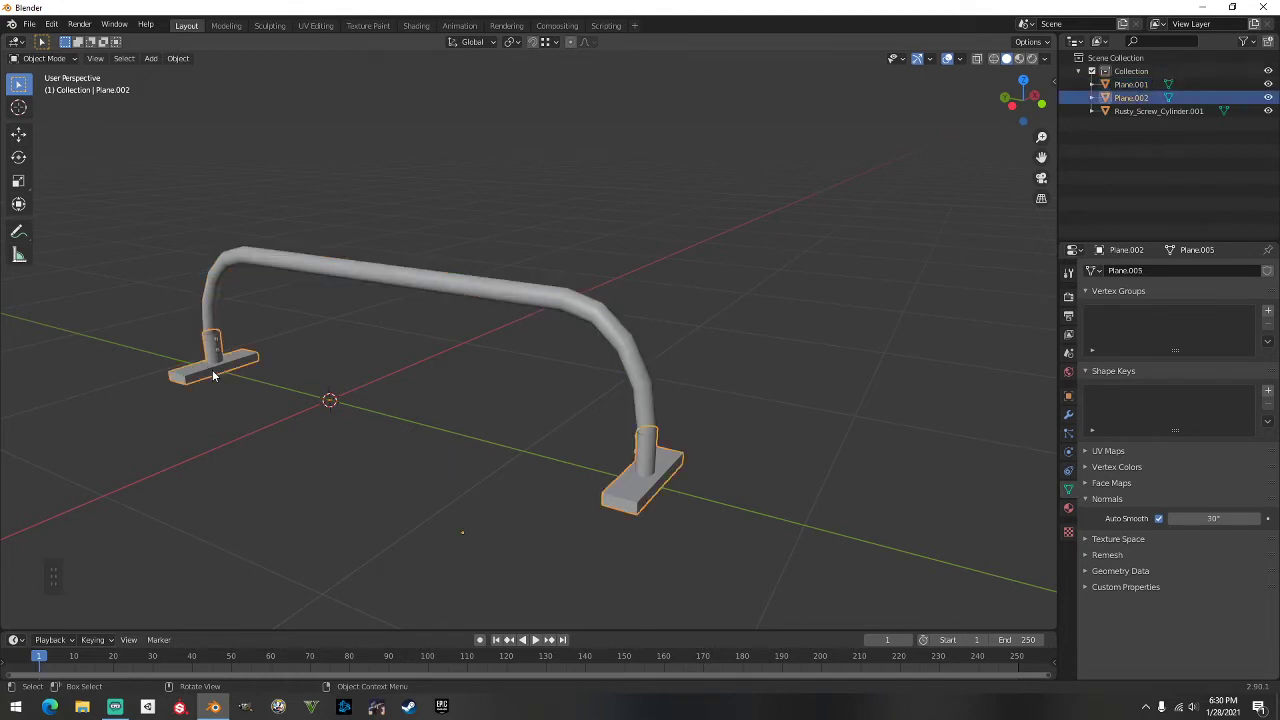
pyautogui.click(316, 274)
# Step: Select all geometry of the joined screws in Edit Mode and open their material settings
pyautogui.click(216, 343)
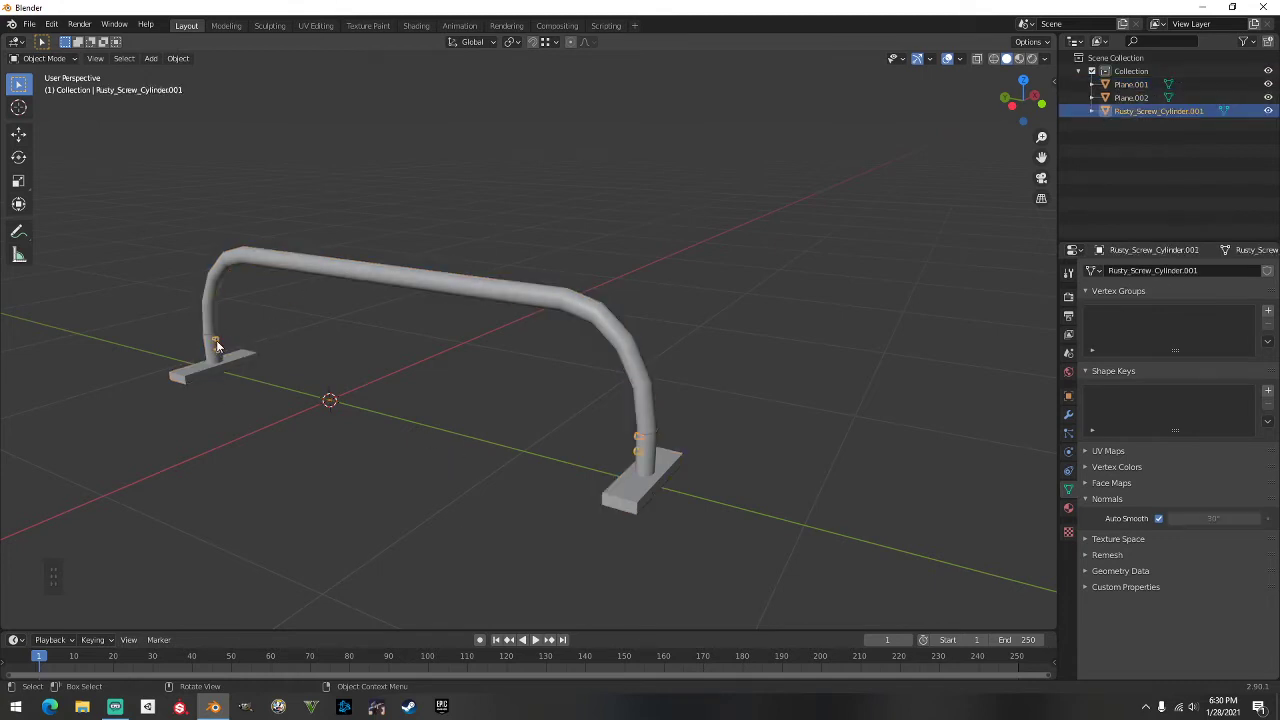
pyautogui.moveTo(216, 343); pyautogui.dragTo(404, 426, button='middle')
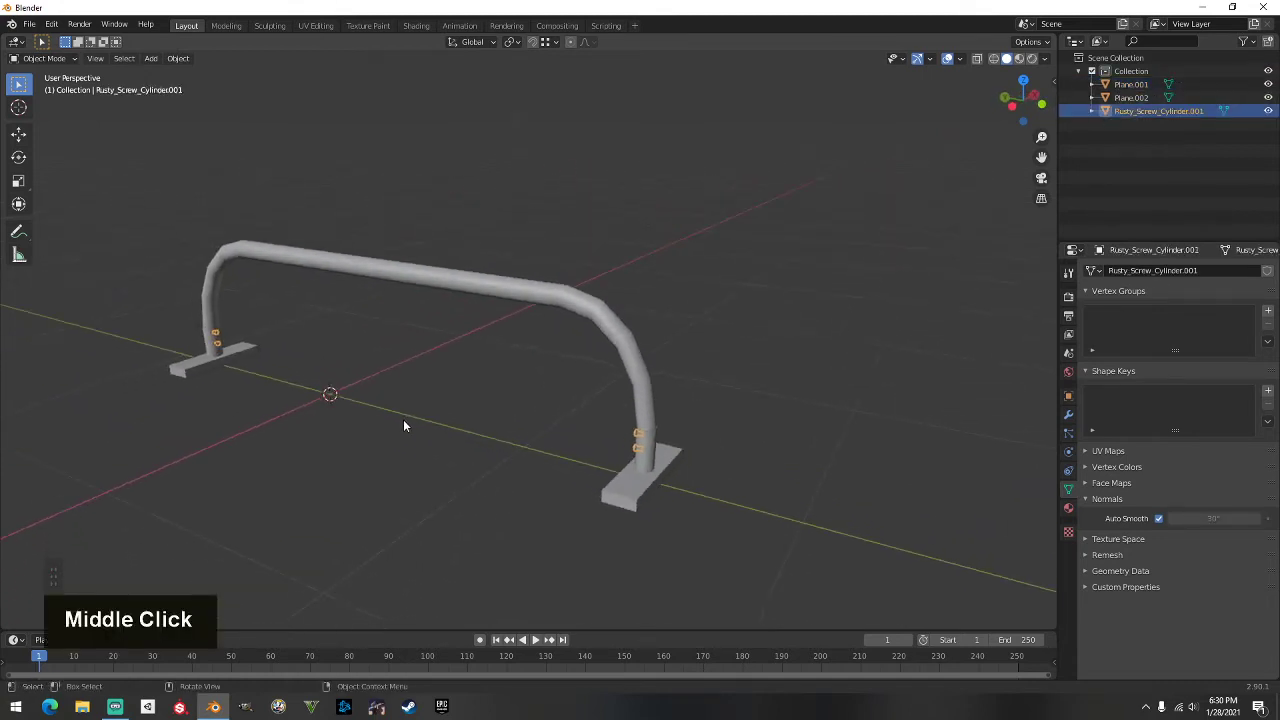
pyautogui.press('Tab')
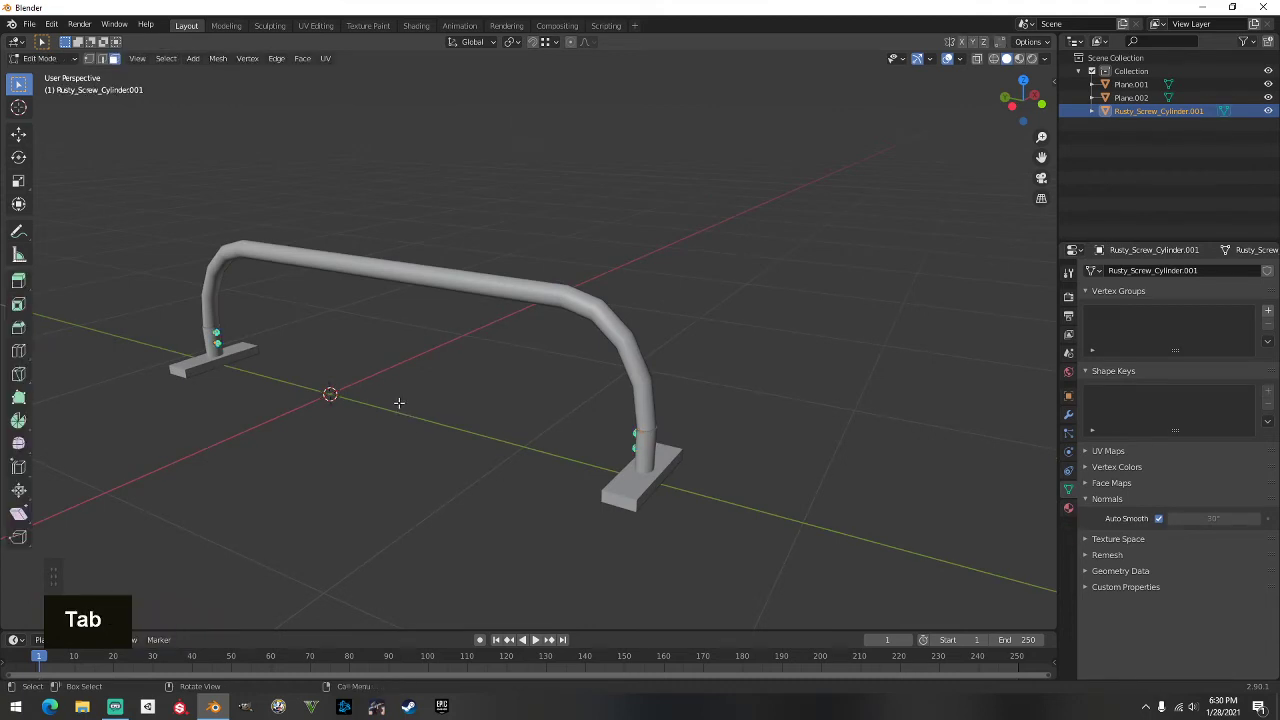
pyautogui.press('a')
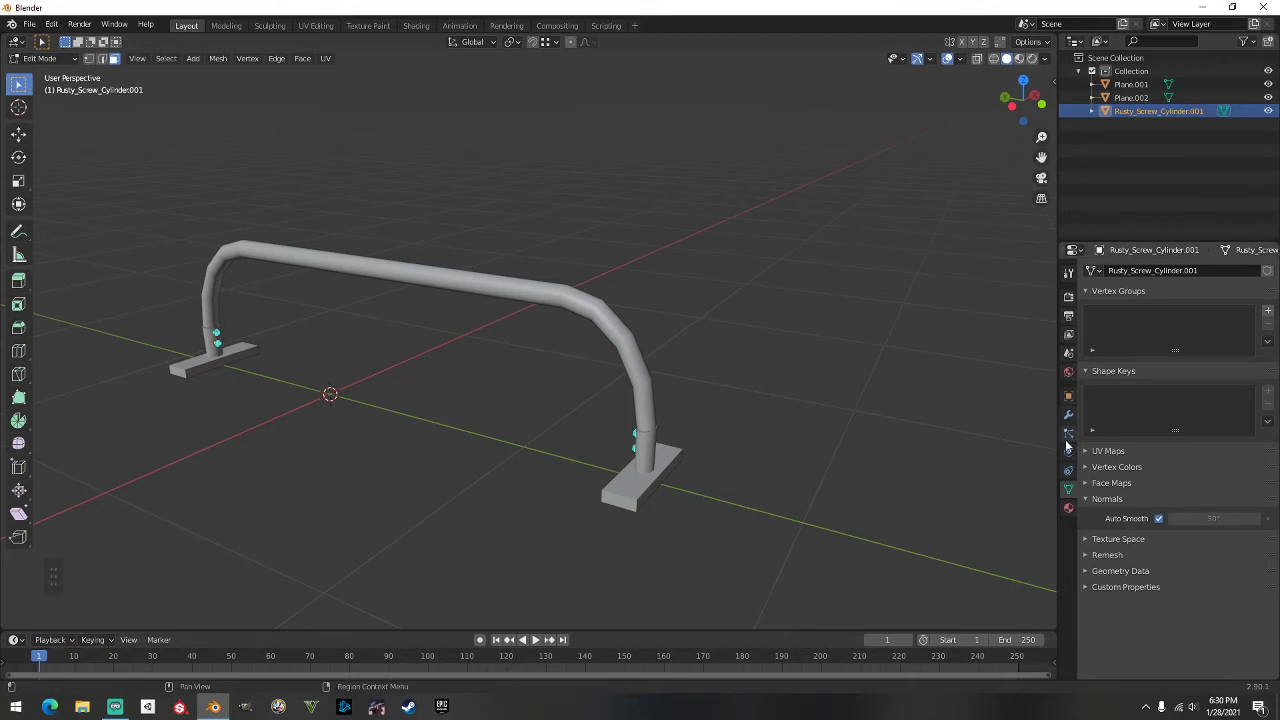
pyautogui.moveTo(724, 477)
pyautogui.mouseDown(button='middle')
pyautogui.moveTo(877, 471)
pyautogui.moveTo(724, 486)
pyautogui.mouseUp(button='middle')
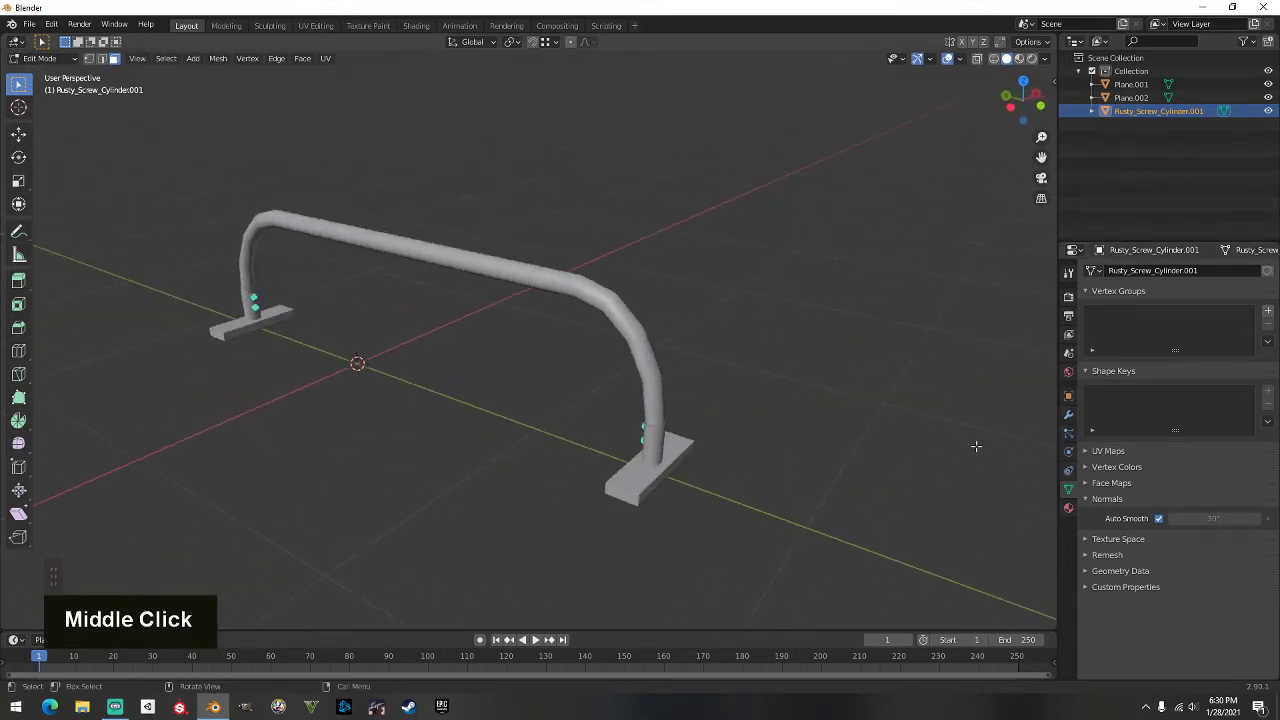
pyautogui.click(1068, 510)
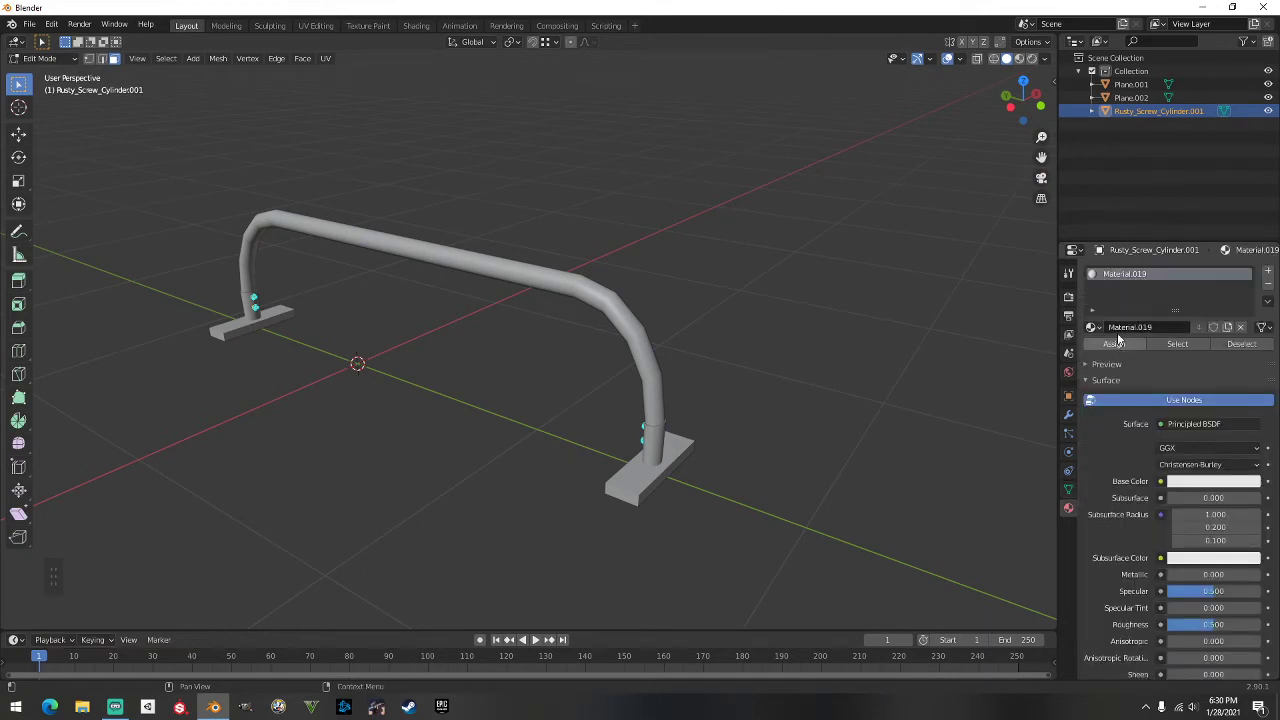
# Step: Rename the bolts' material as bolts
pyautogui.click(1160, 327)
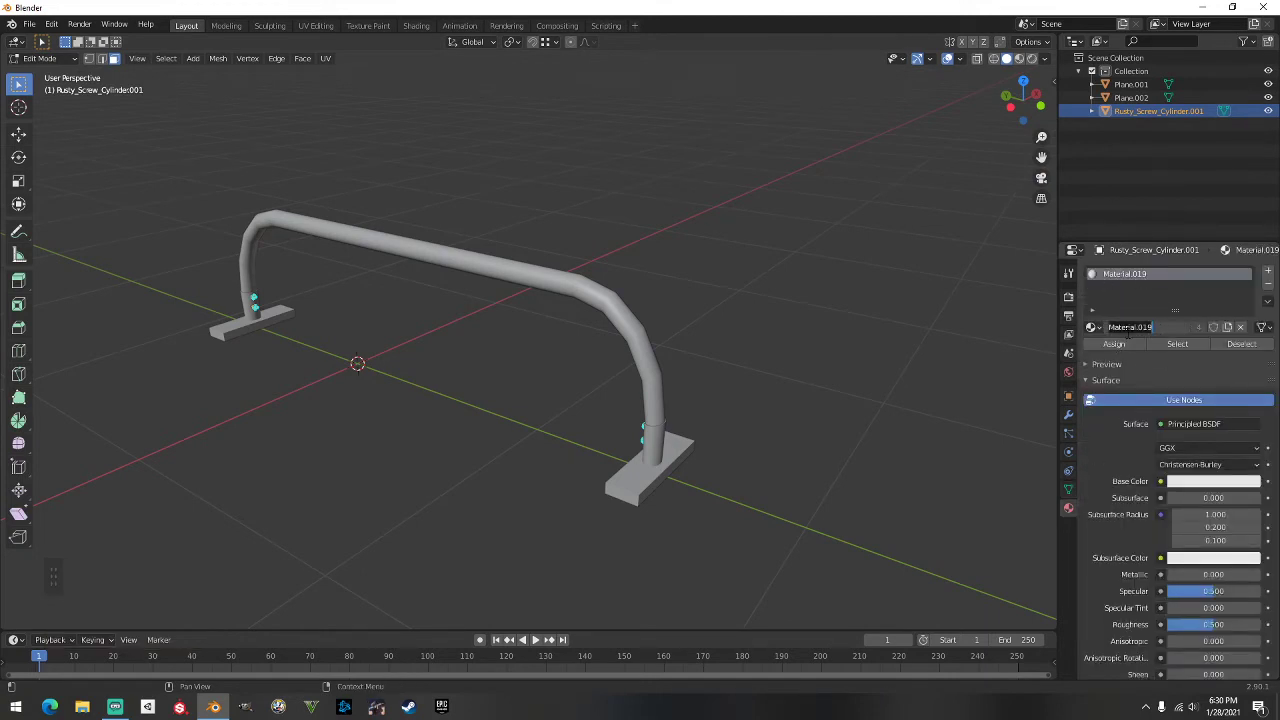
pyautogui.write('bolts')
pyautogui.press('Return')
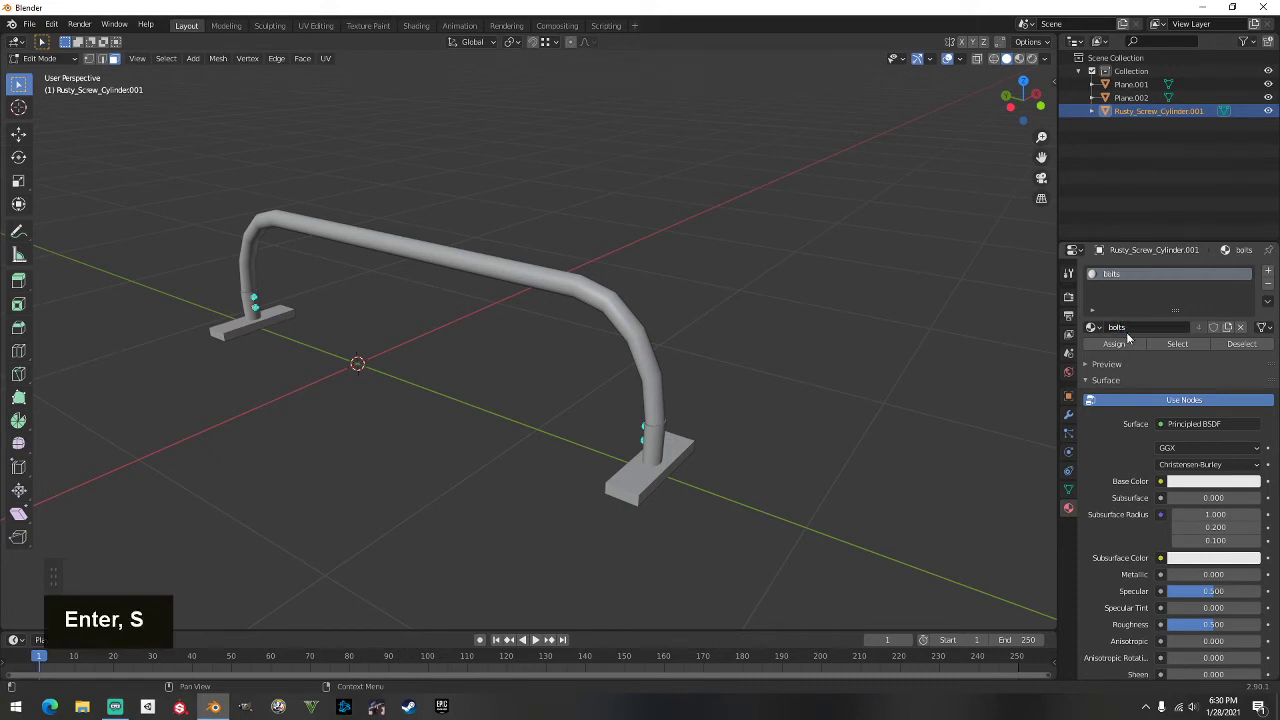
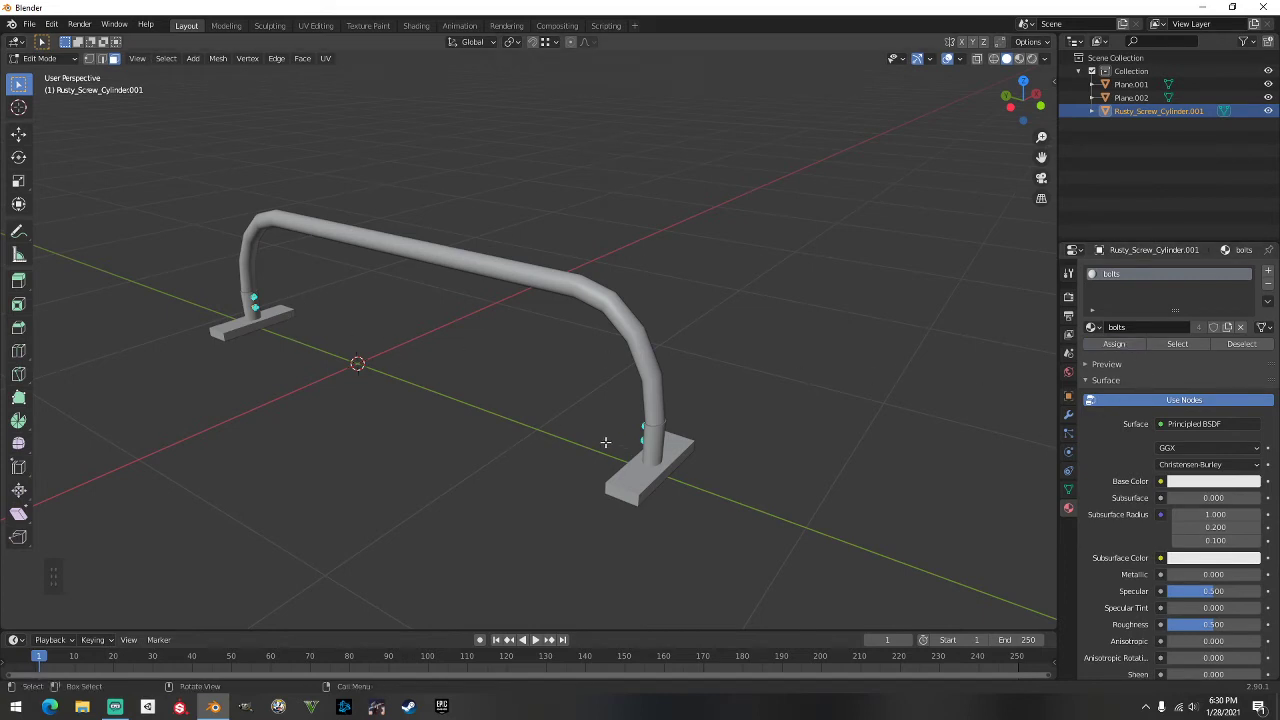
# Step: Unwrap the selected bolt faces with Smart UV Project at its default settings and return to Object Mode
pyautogui.rightClick(640, 427)
pyautogui.moveTo(576, 283)
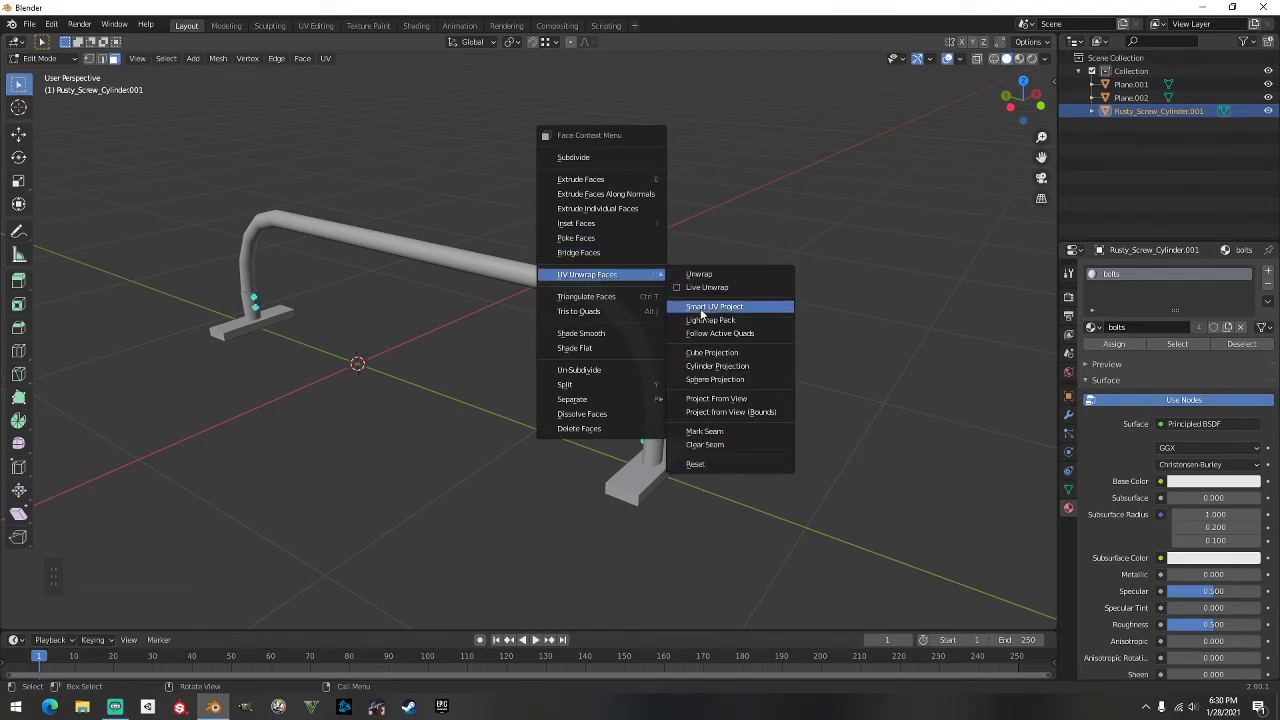
pyautogui.click(737, 308)
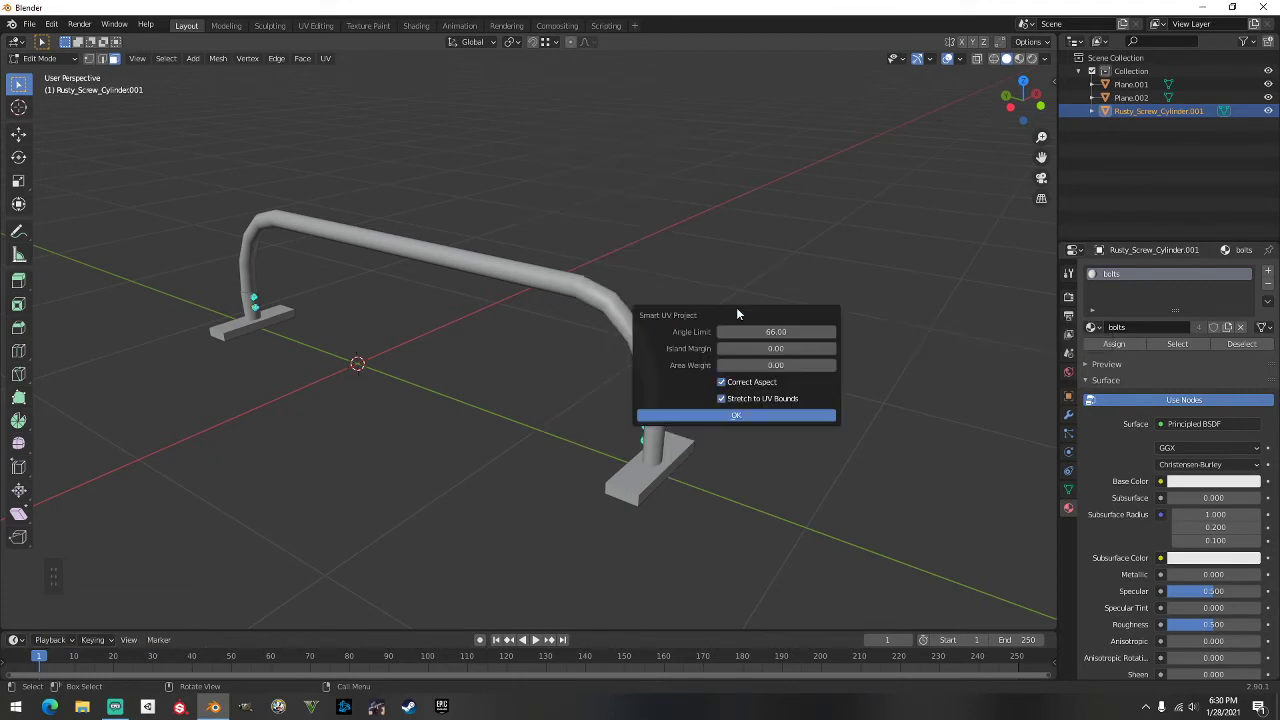
pyautogui.click(735, 415)
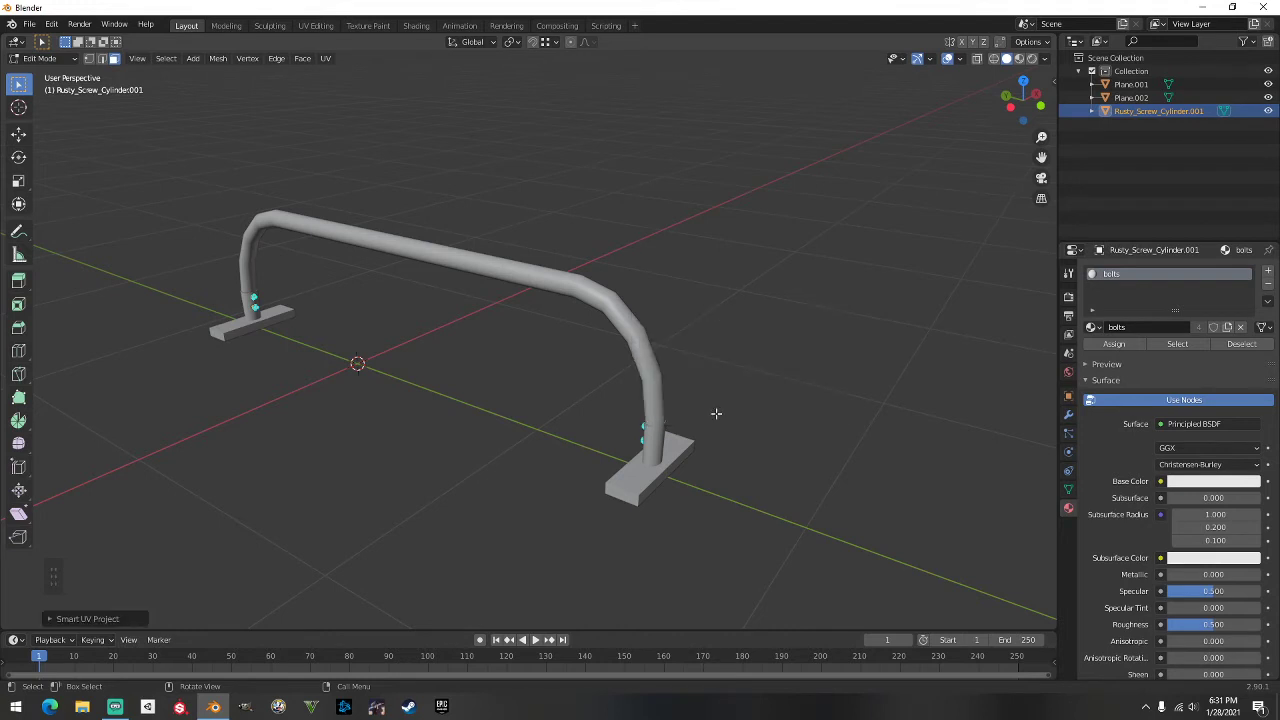
pyautogui.press('Tab')
# Step: Select all faces of the rail's feet and assign them a new material named feet
pyautogui.scroll(2, 477, 363)
pyautogui.keyDown('shift'); pyautogui.moveTo(477, 363); pyautogui.dragTo(627, 371, button='middle'); pyautogui.keyUp('shift')
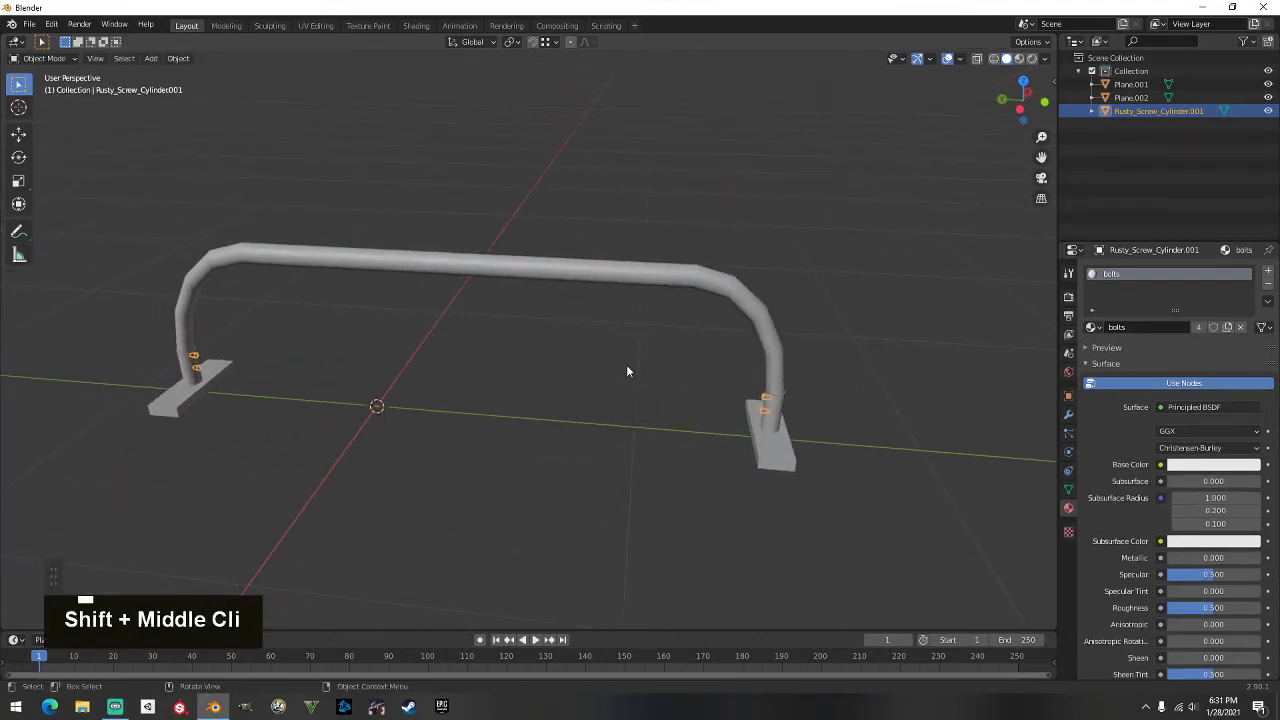
pyautogui.click(769, 455)
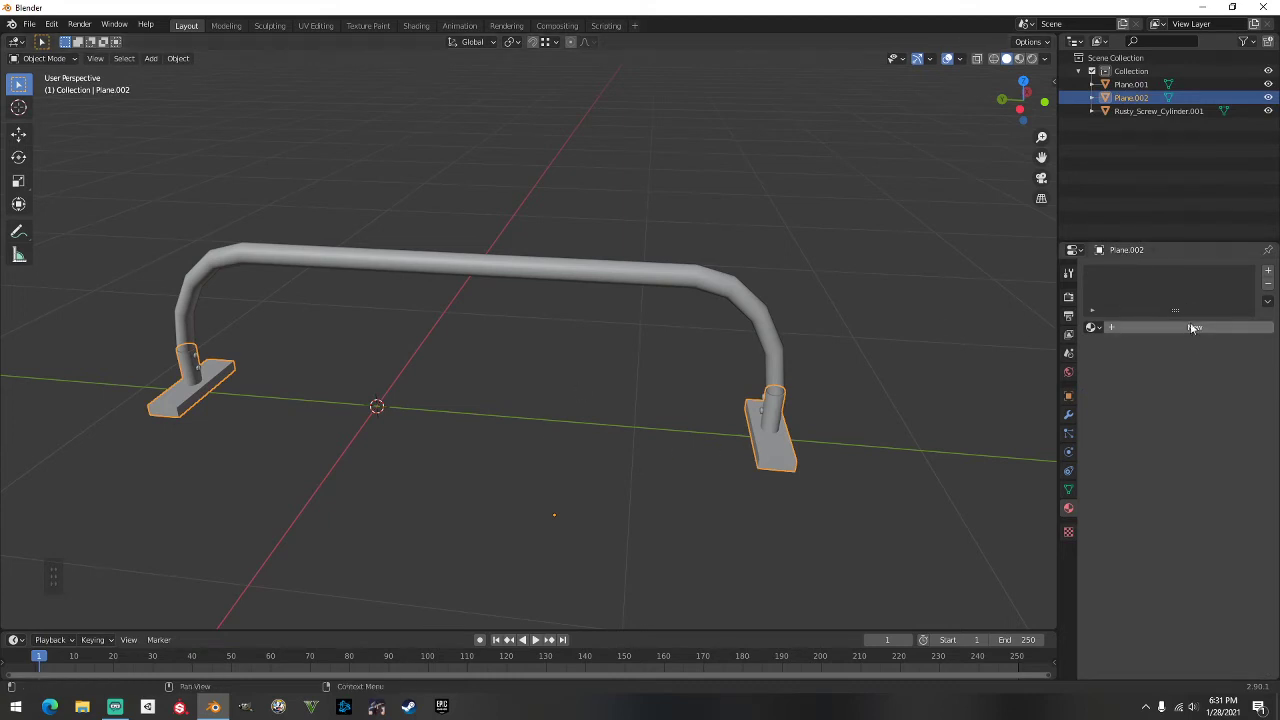
pyautogui.press('Tab')
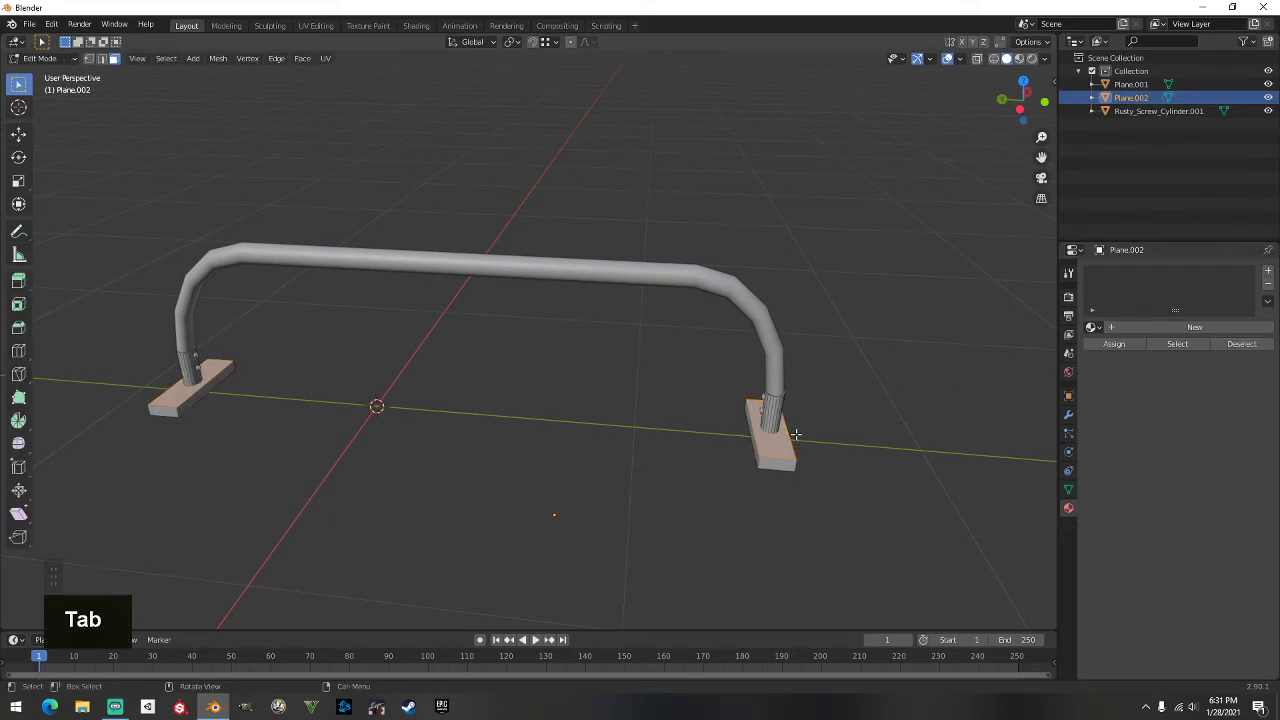
pyautogui.press('a')
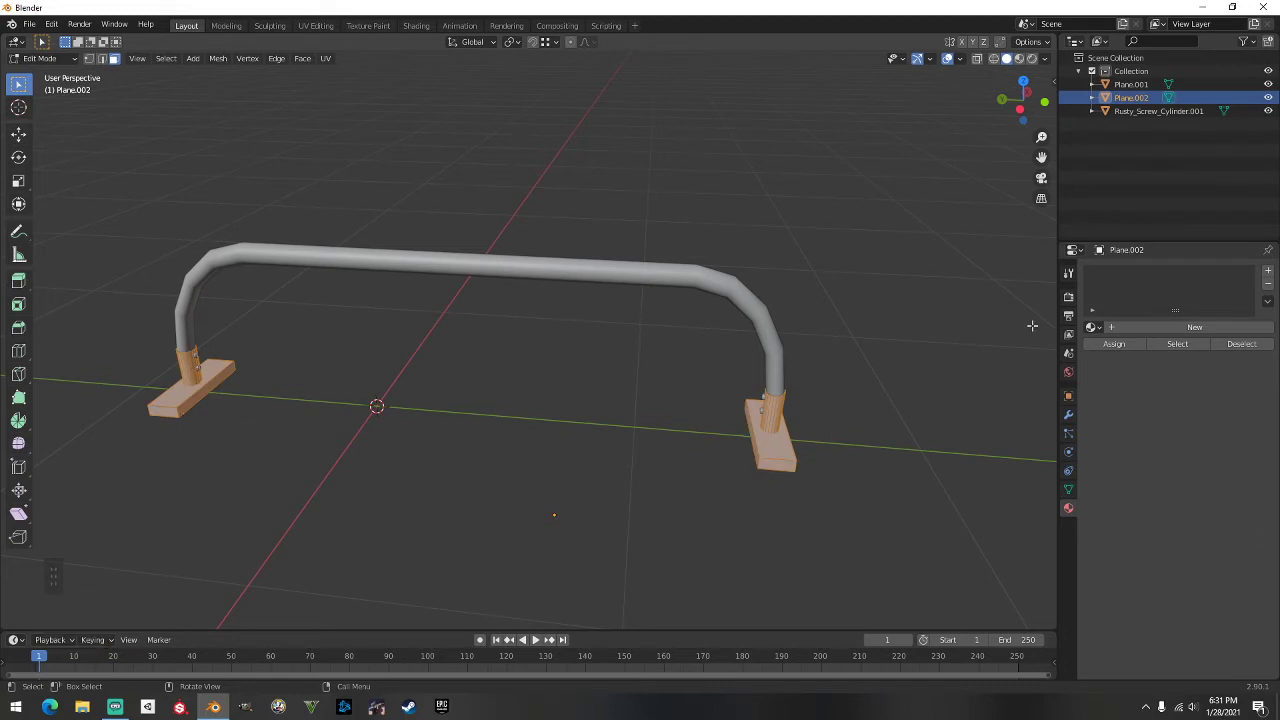
pyautogui.click(1151, 330)
pyautogui.doubleClick(1151, 327)
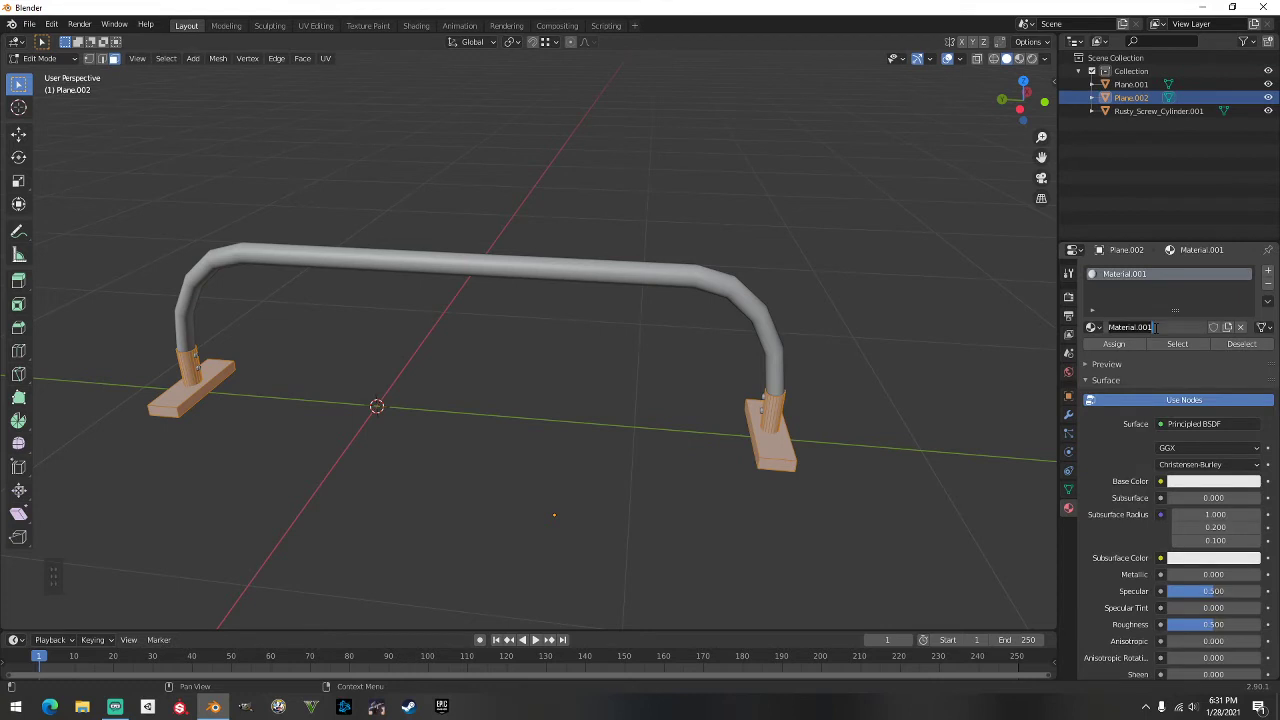
pyautogui.write('feet')
pyautogui.press('Return')
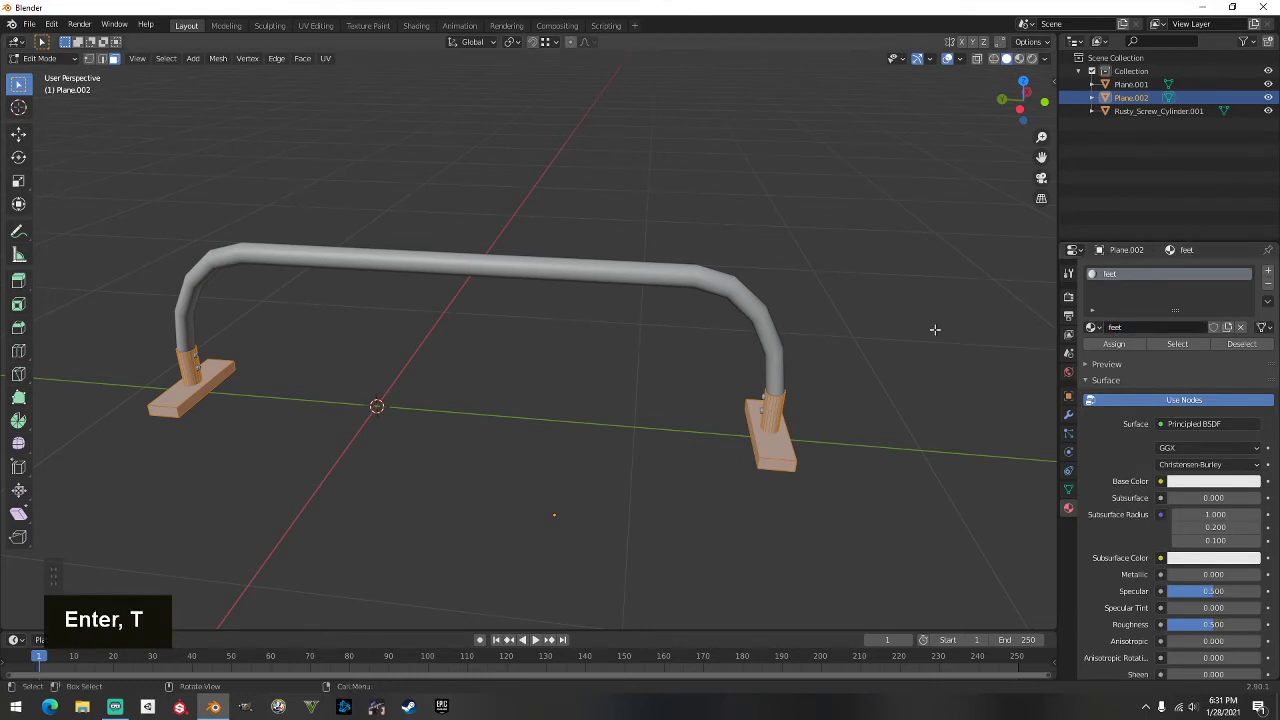
pyautogui.click(1112, 347)
# Step: Unwrap all faces of the feet with Smart UV Project at its default settings and leave Edit Mode
pyautogui.rightClick(770, 445)
pyautogui.moveTo(785, 437)
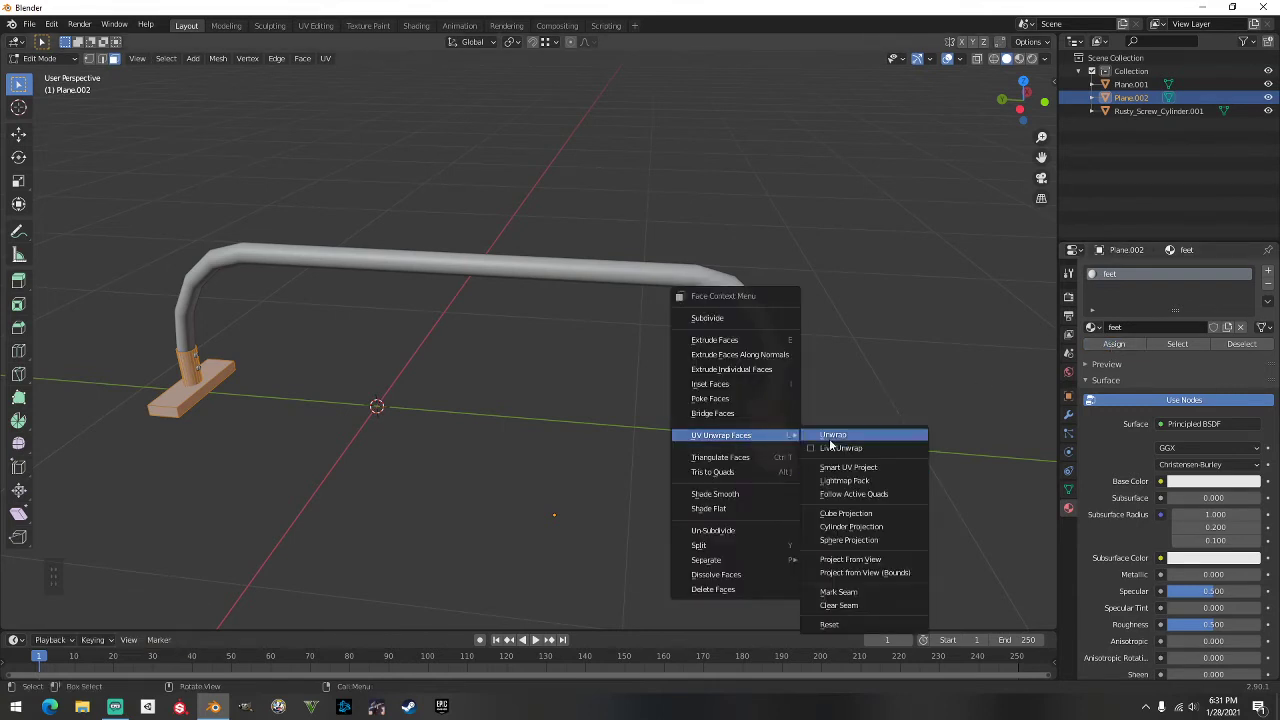
pyautogui.click(878, 472)
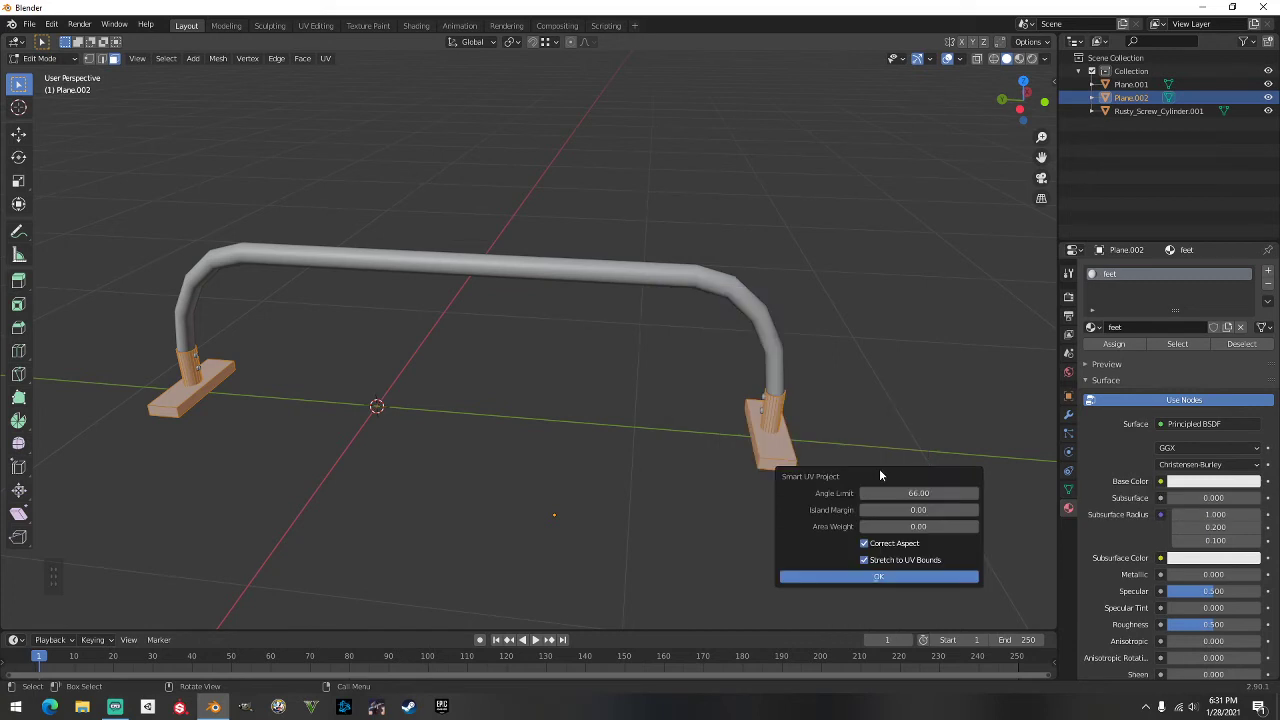
pyautogui.click(900, 579)
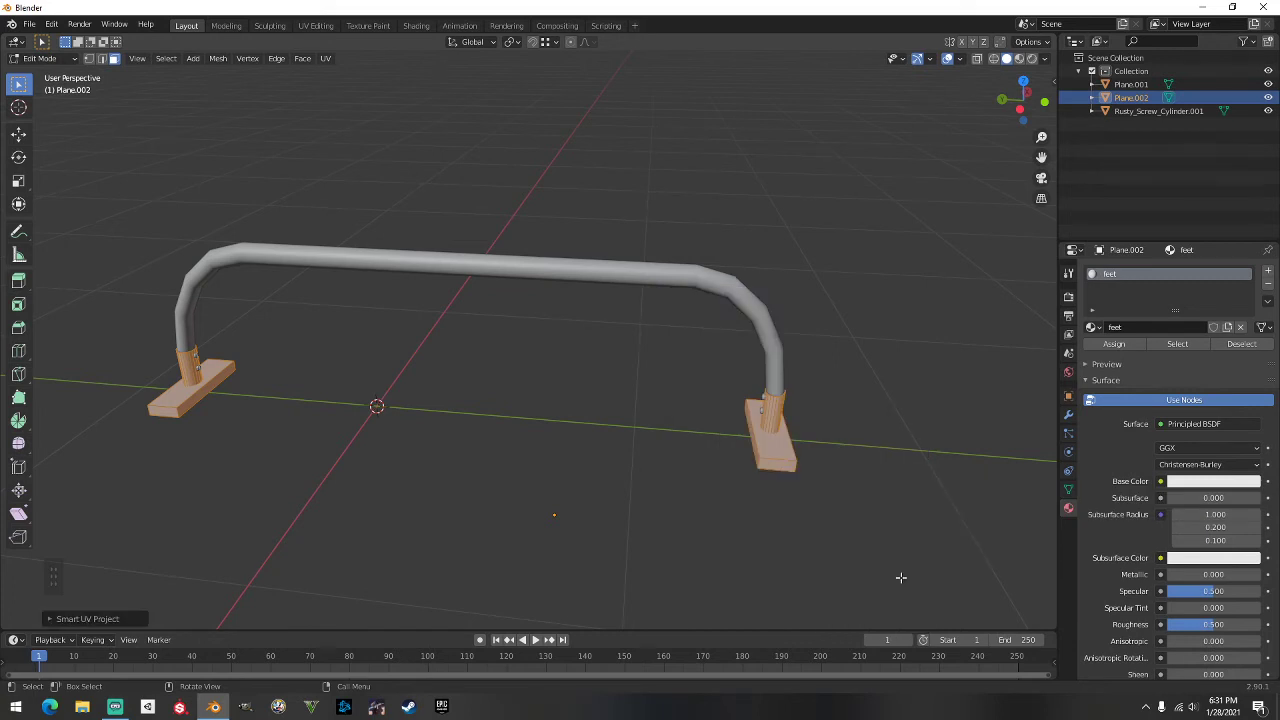
pyautogui.press('Tab')
# Step: Select all faces of the bent rail tube and give it a new material named rail
pyautogui.click(336, 261)
pyautogui.press('Tab')
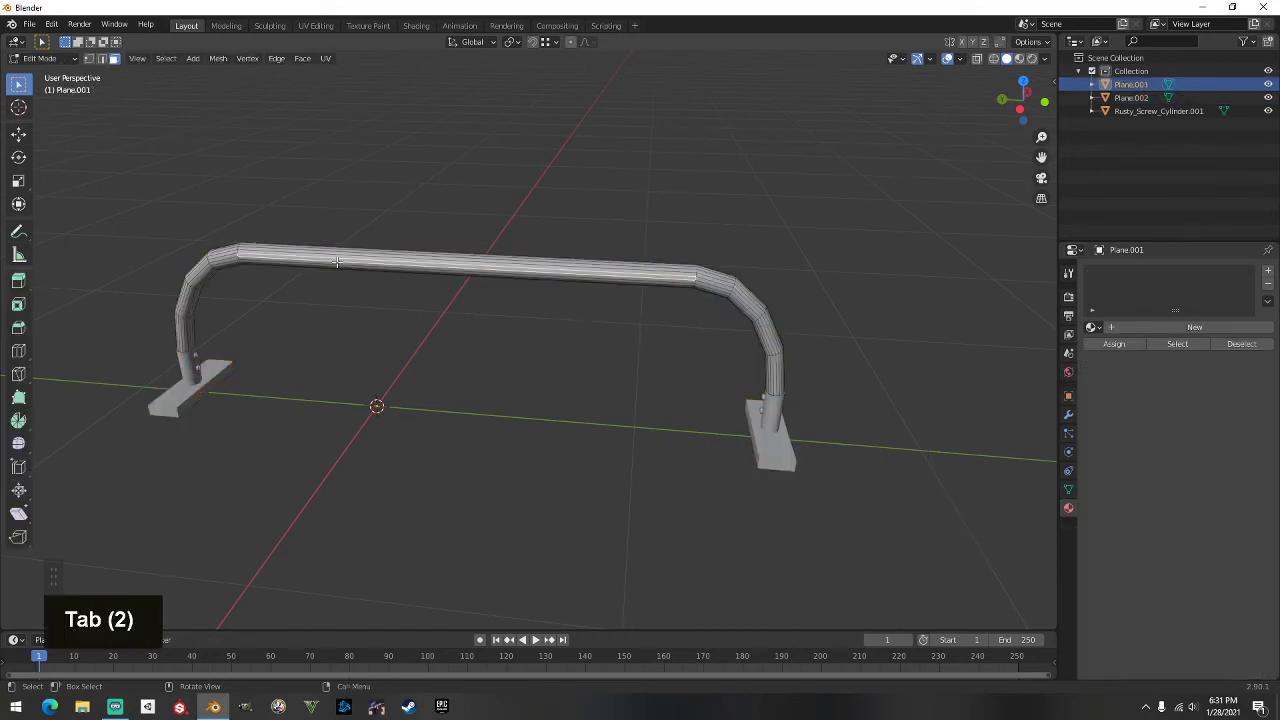
pyautogui.press('a')
pyautogui.click(1150, 326)
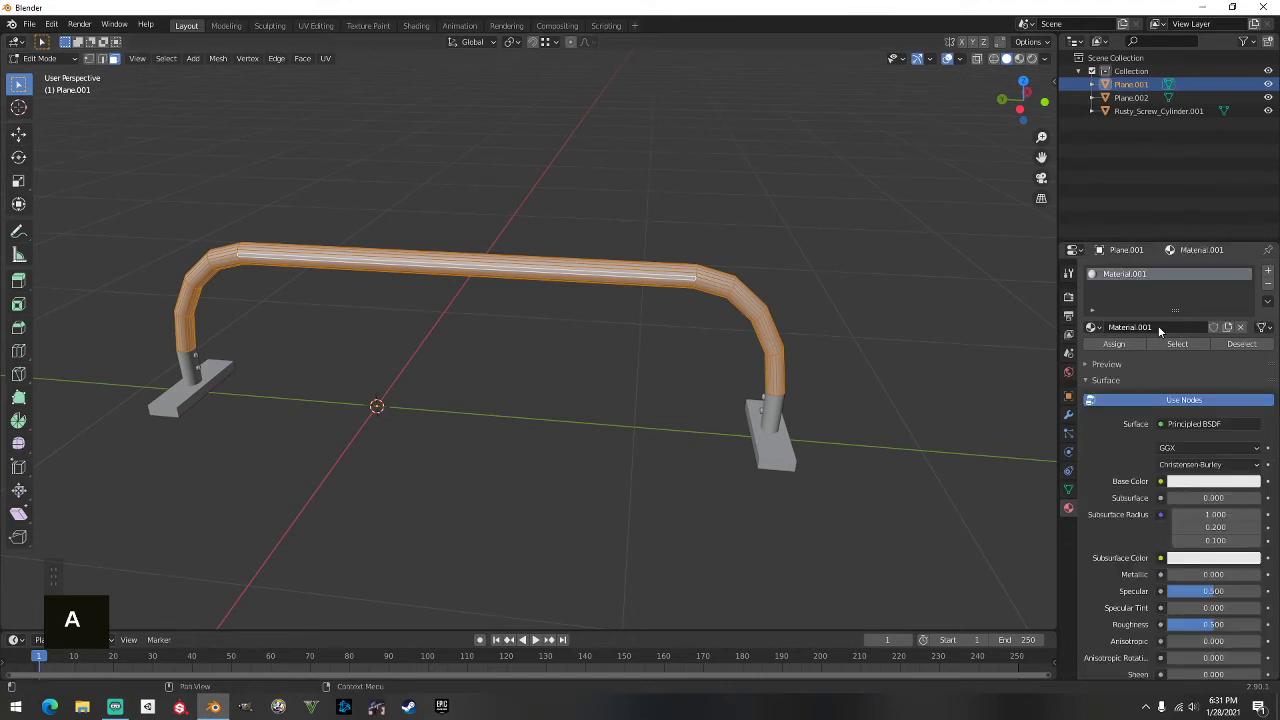
pyautogui.doubleClick(1159, 327)
pyautogui.write('rail')
pyautogui.press('Return')
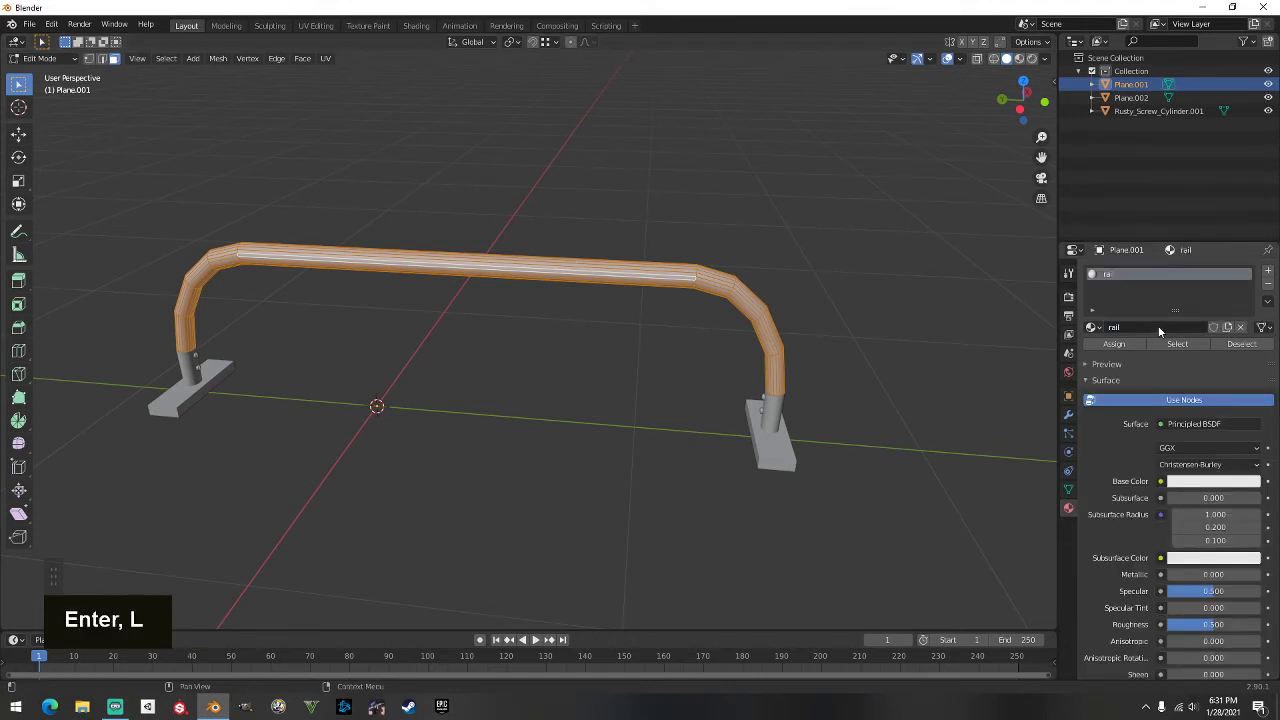
# Step: Unwrap the rail tube's faces with Smart UV Project at its default settings, leave Edit Mode and deselect the tube
pyautogui.rightClick(678, 280)
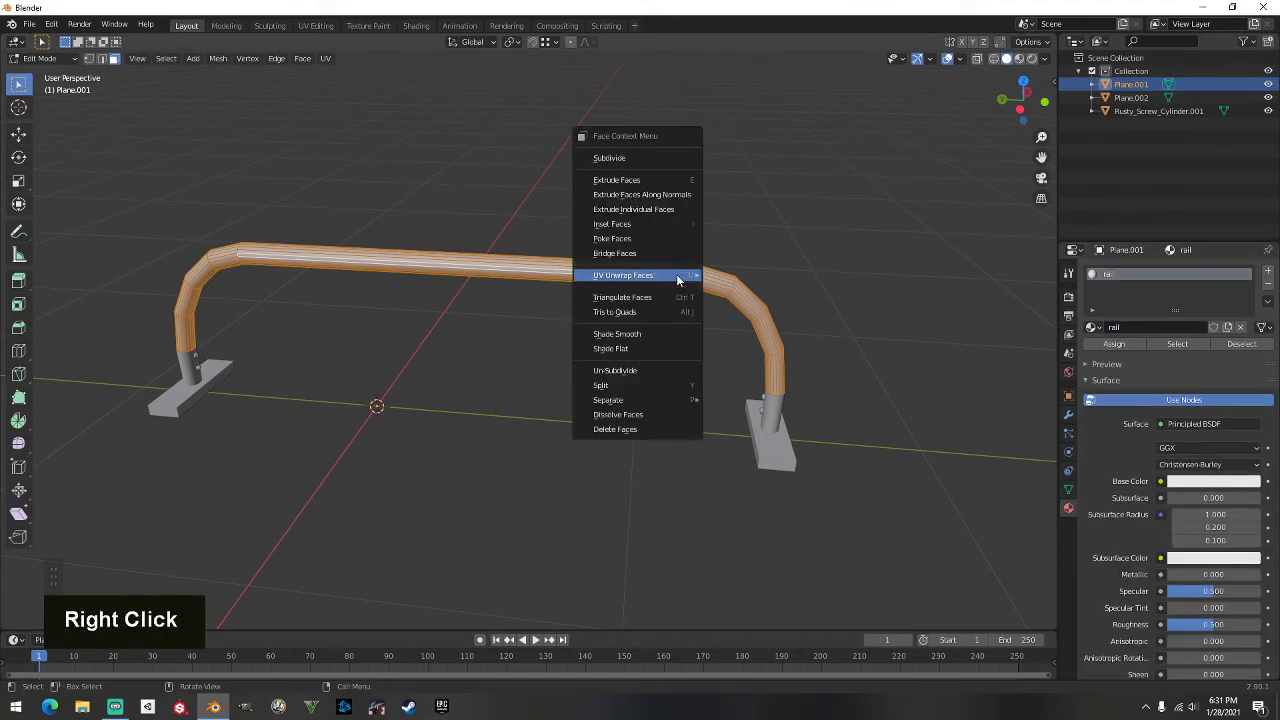
pyautogui.moveTo(680, 280)
pyautogui.click(746, 310)
pyautogui.click(709, 415)
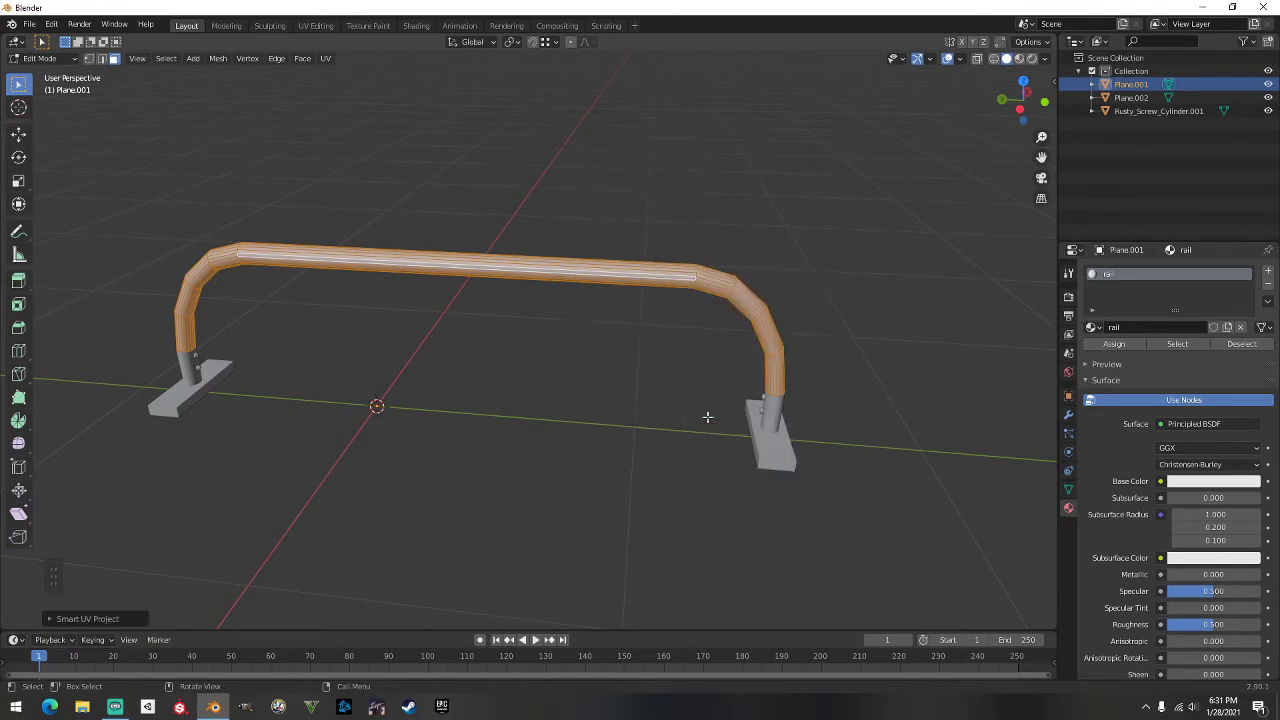
pyautogui.press('Tab')
pyautogui.click(831, 280)
# Step: In edge select mode, select the rail's top centre edges along the straight section and the adjoining bend segment at each end
pyautogui.moveTo(831, 280); pyautogui.dragTo(768, 308, button='middle')
pyautogui.keyDown('shift'); pyautogui.moveTo(768, 308); pyautogui.dragTo(576, 330, button='middle'); pyautogui.keyUp('shift')
pyautogui.scroll(1, 536, 302)
pyautogui.scroll(-2, 509, 297)
pyautogui.scroll(2, 540, 318)
pyautogui.click(579, 316)
pyautogui.scroll(1, 580, 314)
pyautogui.press('Tab')
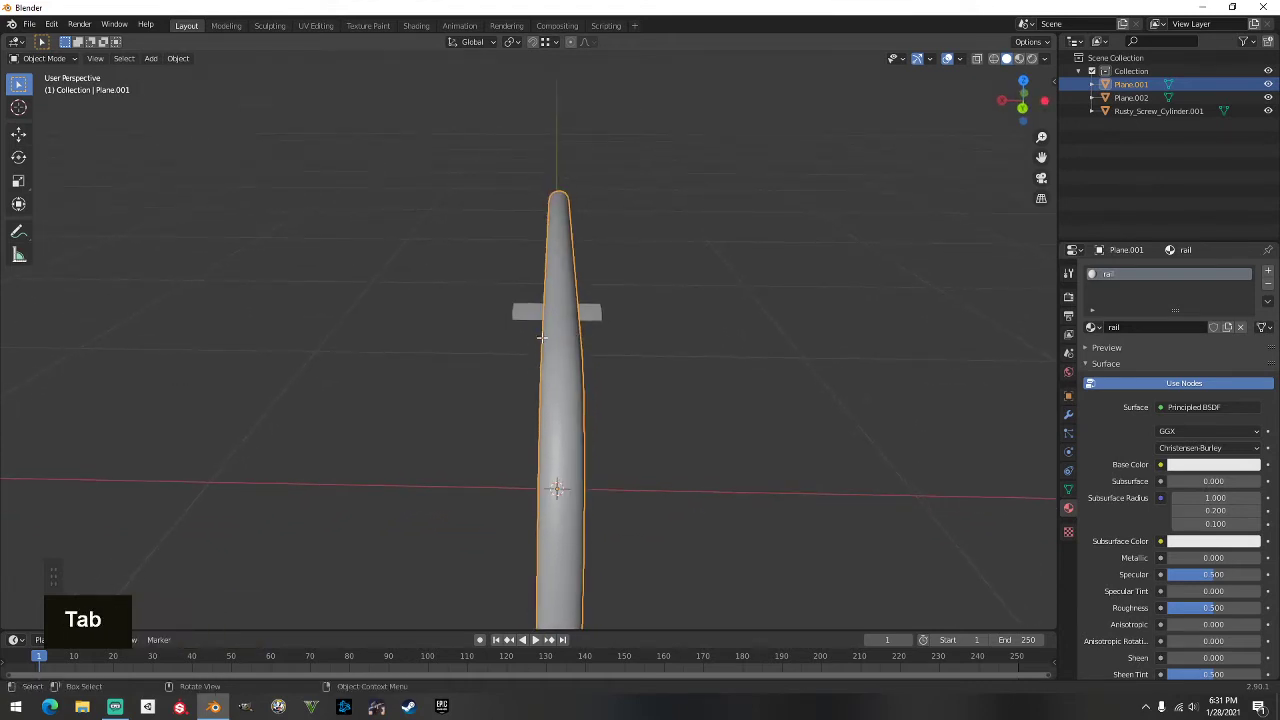
pyautogui.click(101, 58)
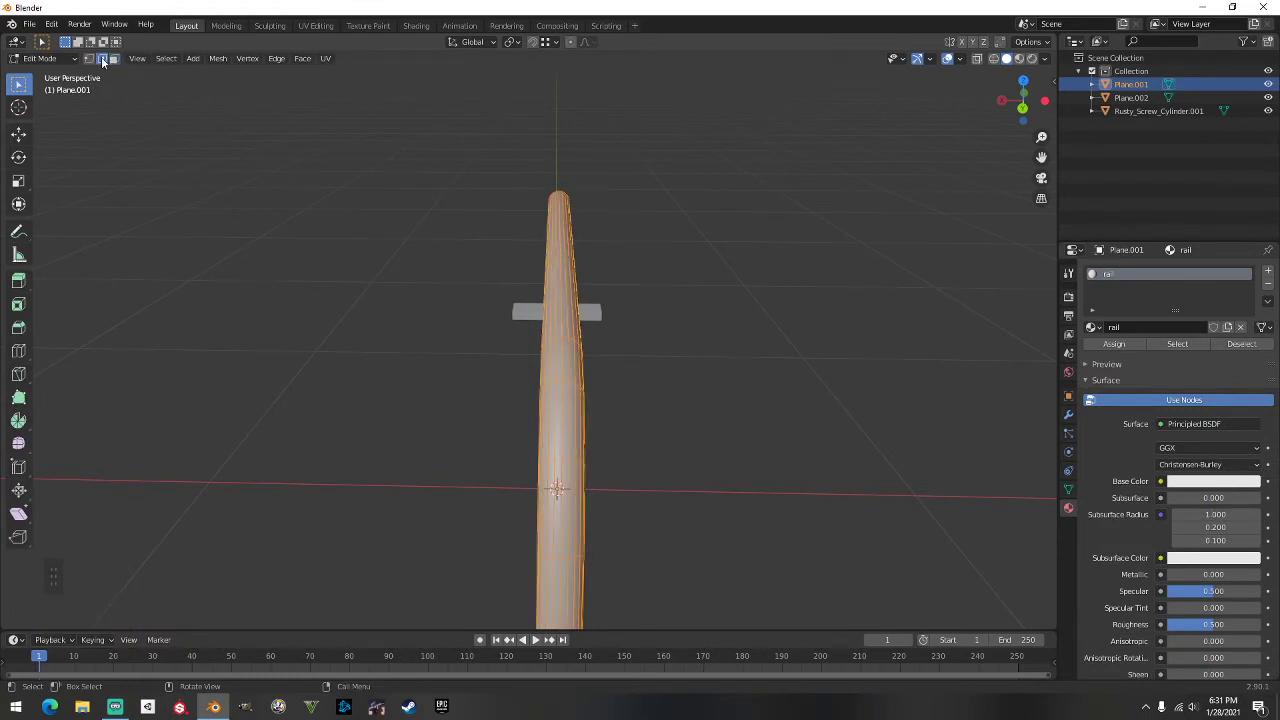
pyautogui.hotkey('alt', 'a')
pyautogui.moveTo(562, 315); pyautogui.dragTo(612, 345, button='middle')
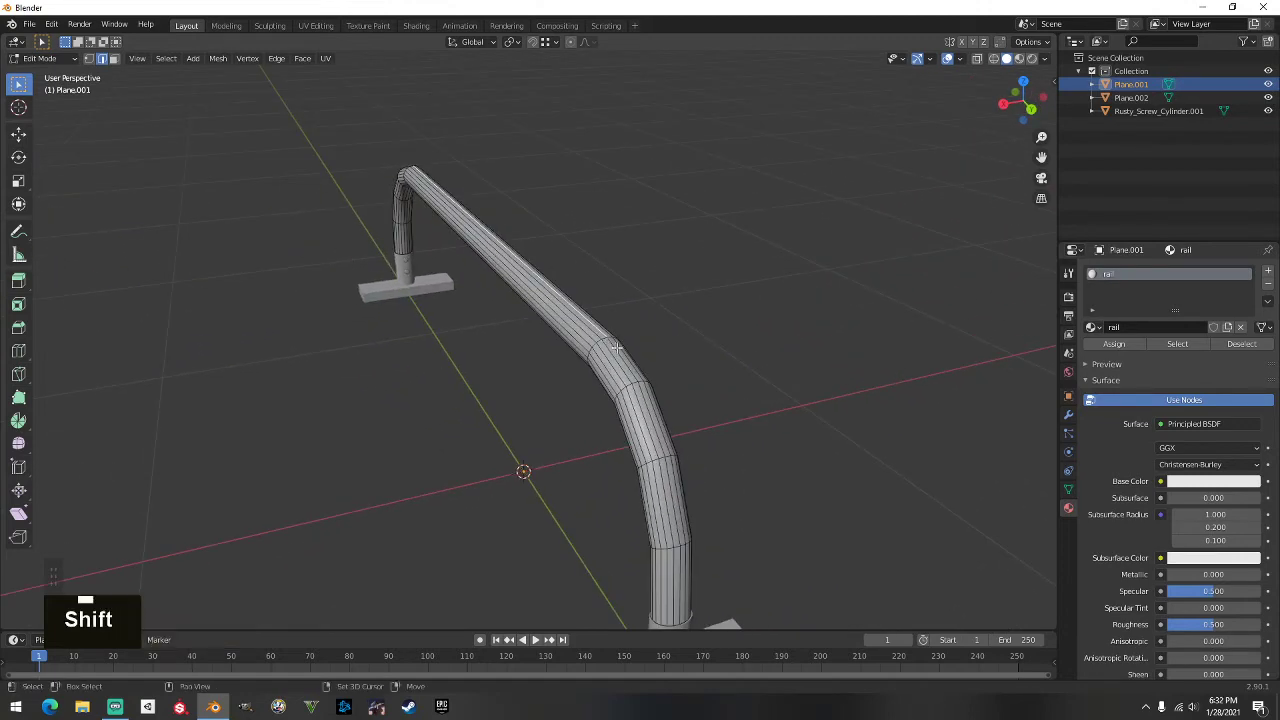
pyautogui.moveTo(180, 332); pyautogui.dragTo(692, 223, button='middle')
pyautogui.scroll(-2, 700, 246)
pyautogui.keyDown('shift'); pyautogui.click(634, 448); pyautogui.keyUp('shift')
pyautogui.scroll(-1, 770, 378)
pyautogui.moveTo(770, 378); pyautogui.dragTo(671, 354, button='middle')
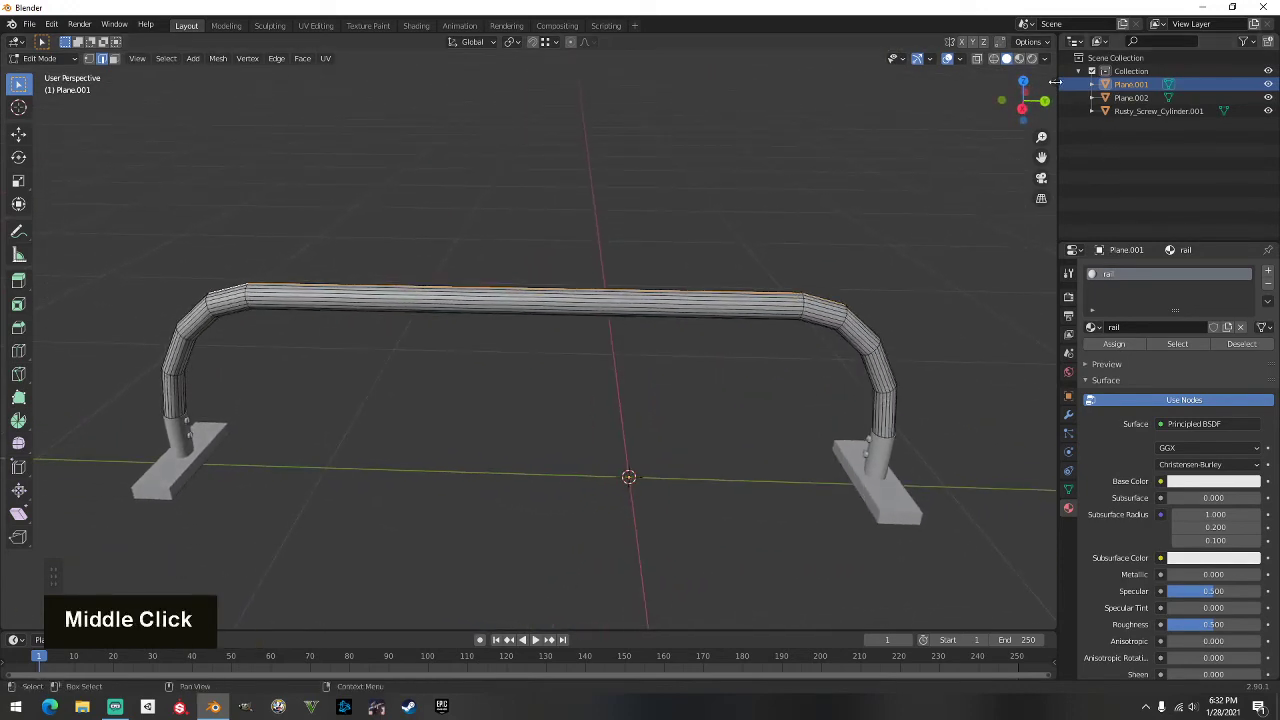
# Step: Generate Skater XL grind spline points from the selected rail edges with the Metal audio cue, and return to Object Mode
pyautogui.moveTo(1055, 83); pyautogui.dragTo(914, 86)
pyautogui.click(1048, 168)
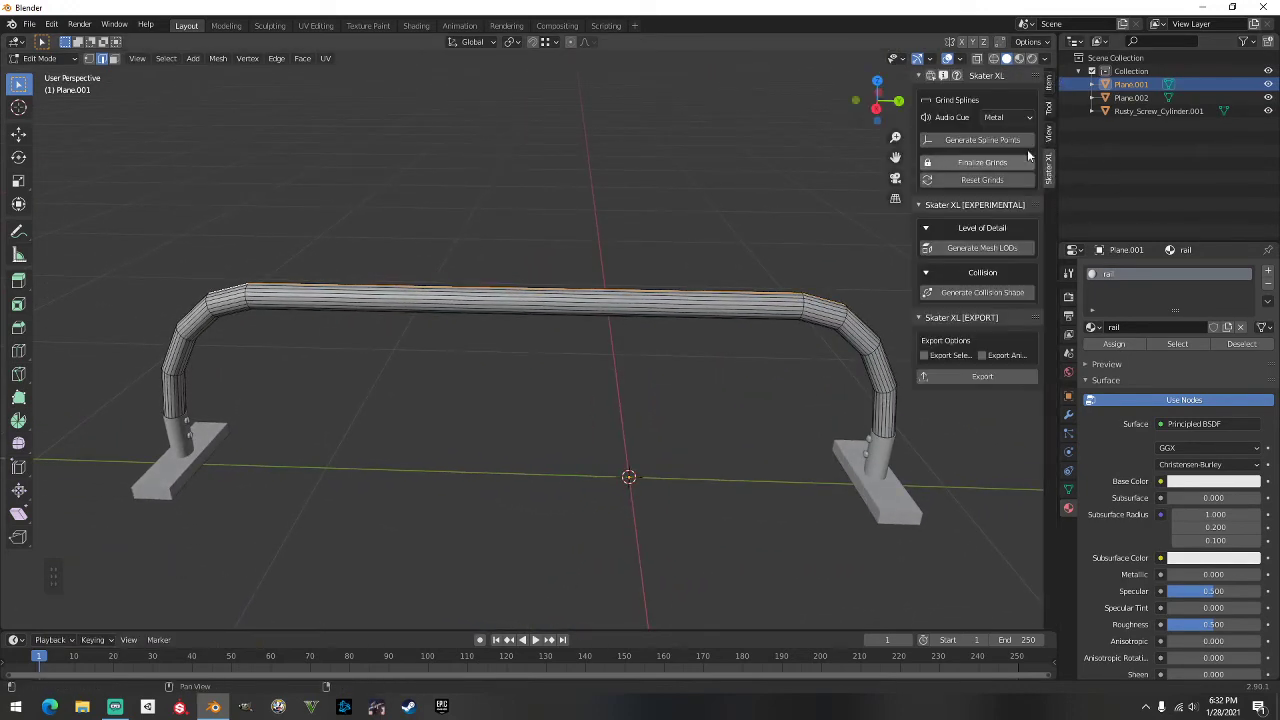
pyautogui.click(985, 141)
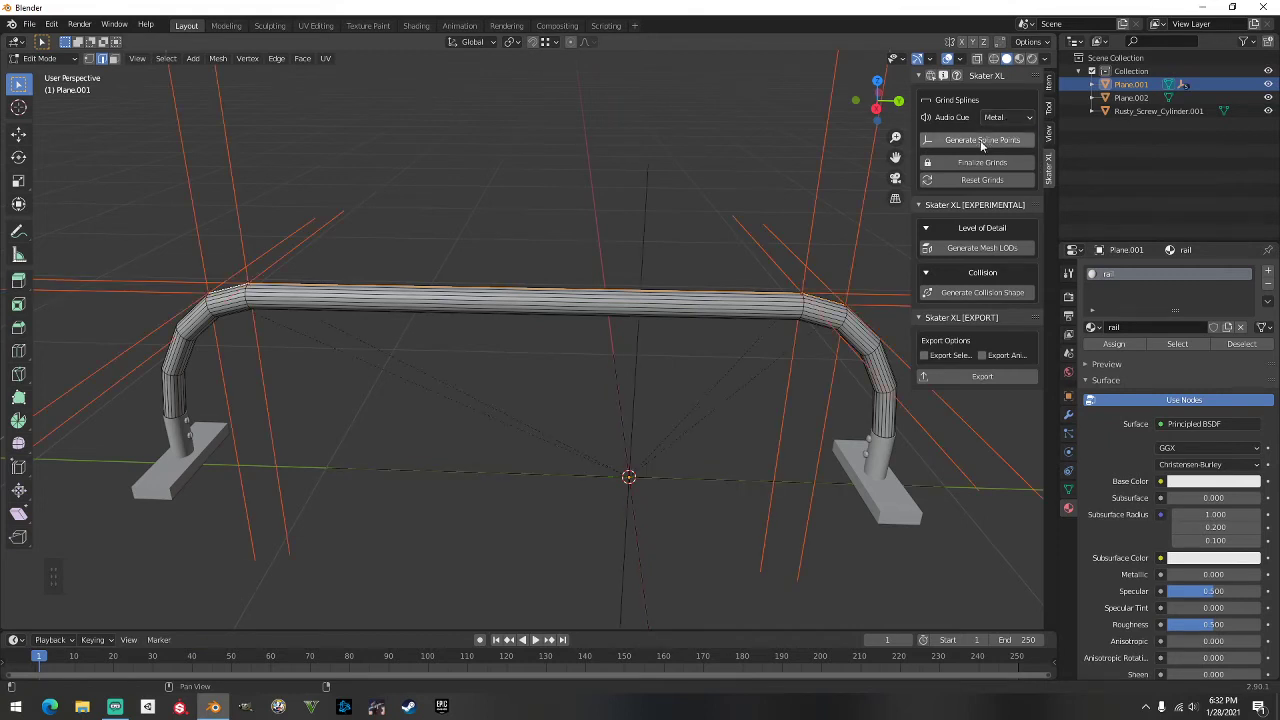
pyautogui.scroll(-3, 700, 262)
pyautogui.press('Tab')
pyautogui.moveTo(797, 229); pyautogui.dragTo(472, 224, button='middle')
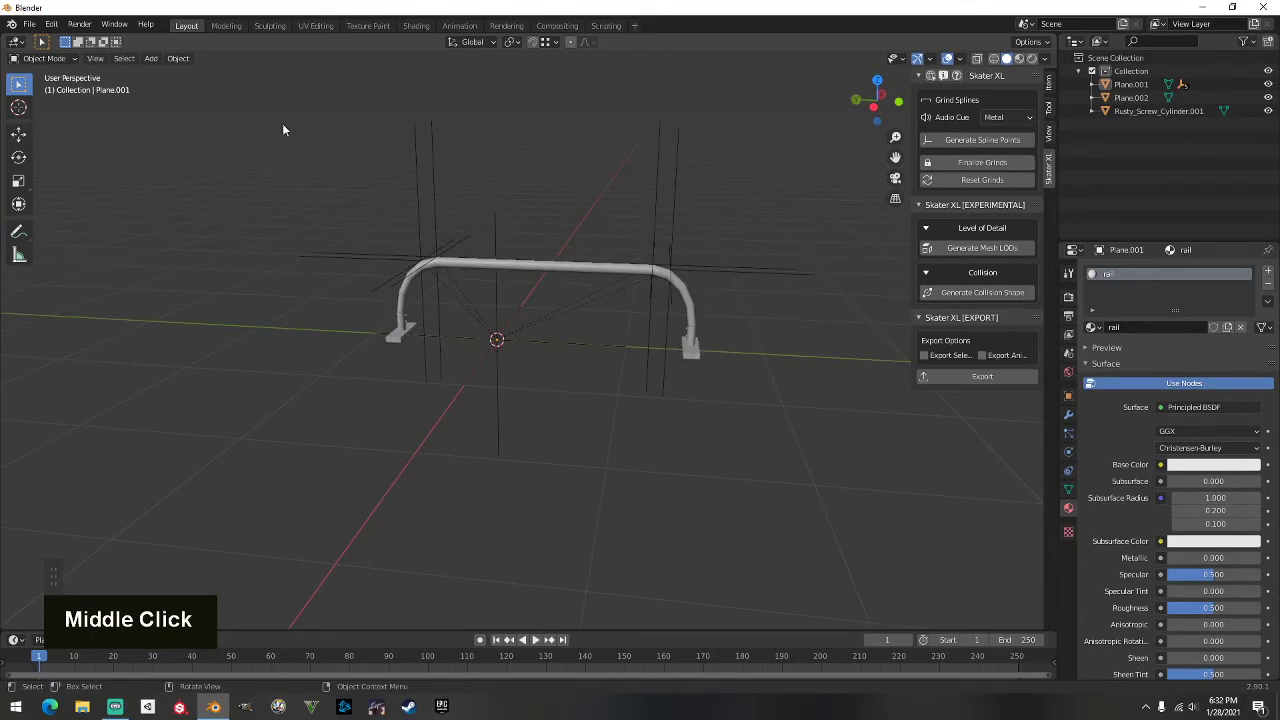
# Step: Switch to File Explorer and create a folder named Rounded P Rail inside Park Assets
pyautogui.click(29, 24)
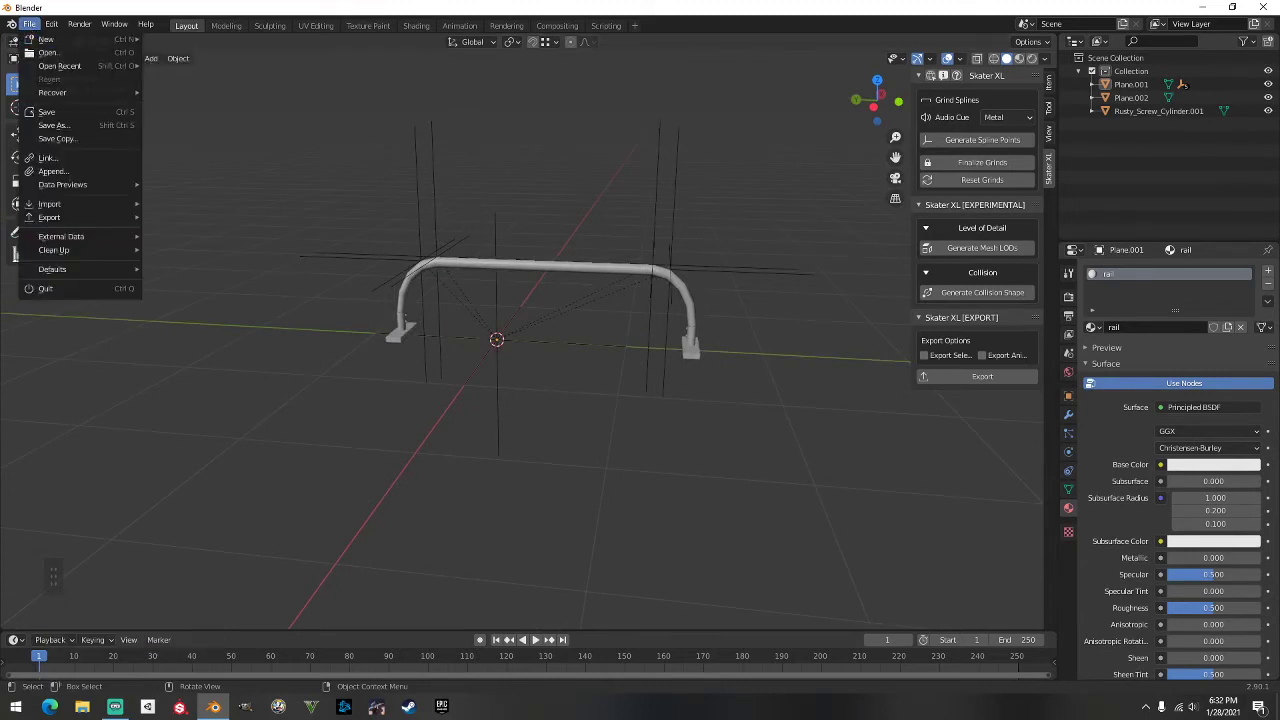
pyautogui.doubleClick(115, 707)
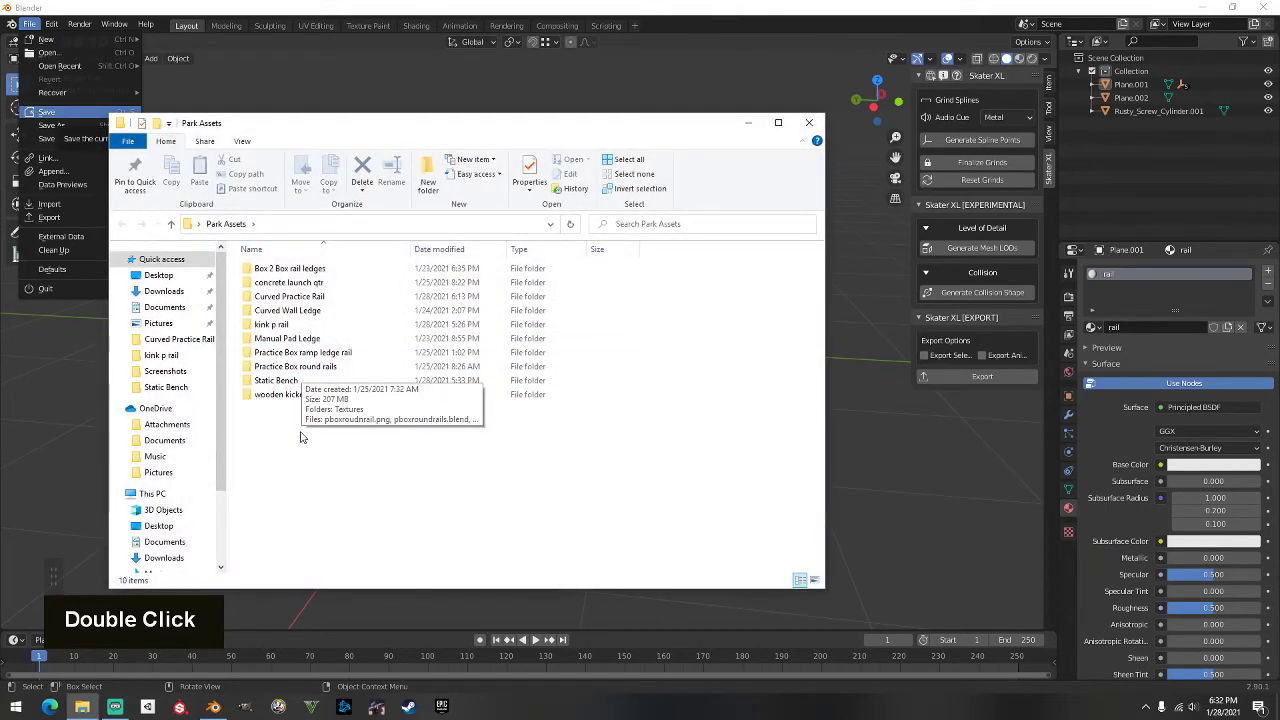
pyautogui.rightClick(303, 437)
pyautogui.moveTo(275, 583)
pyautogui.click(340, 588)
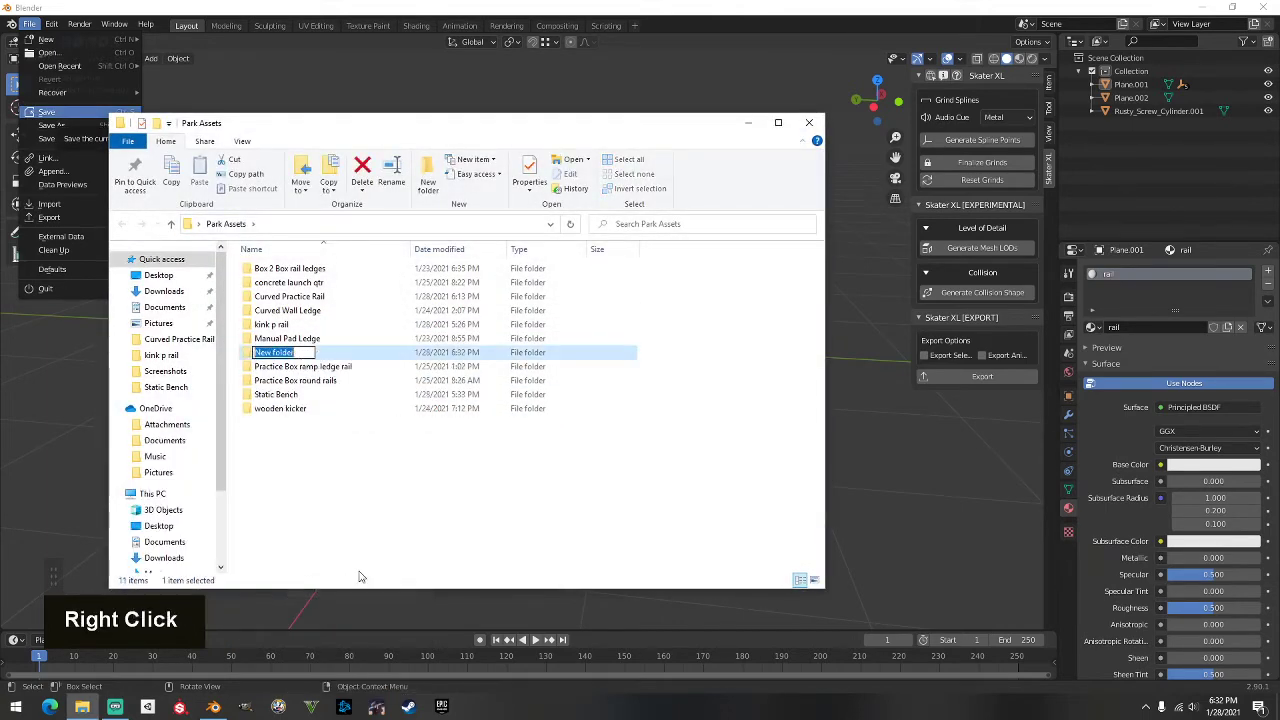
pyautogui.press('shift')
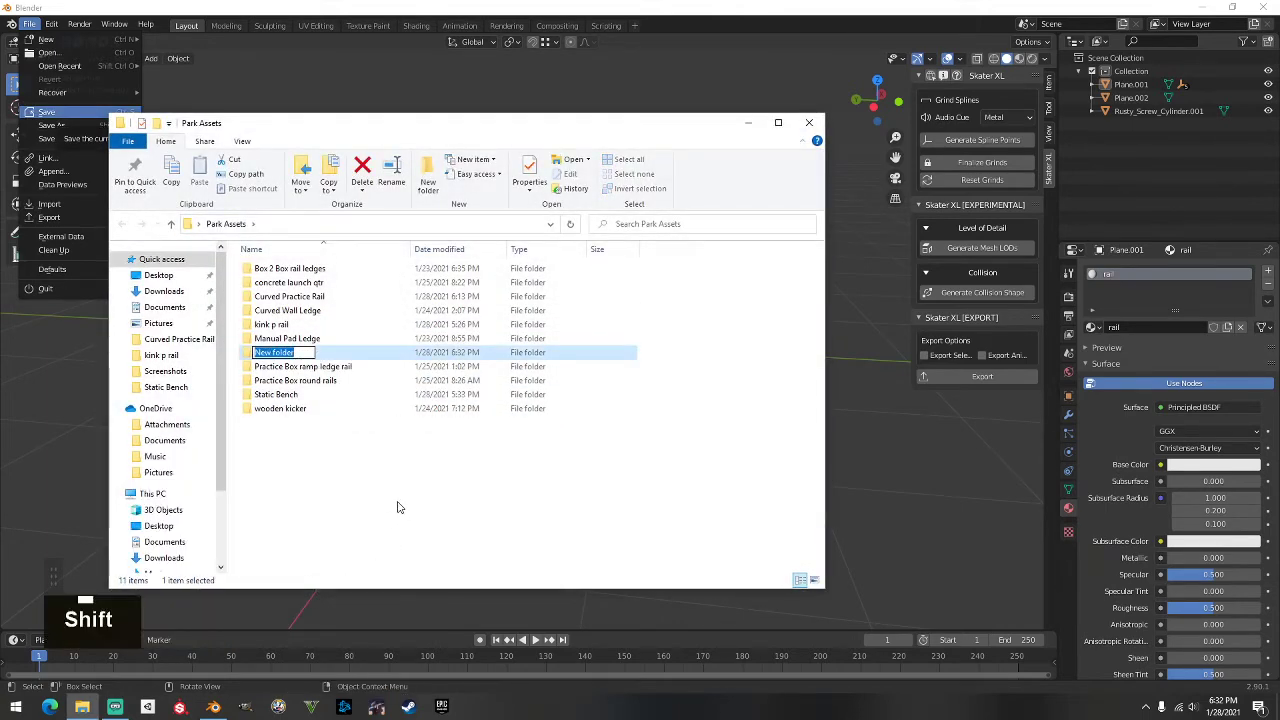
pyautogui.write('Rounded P Rail')
pyautogui.press('Return')
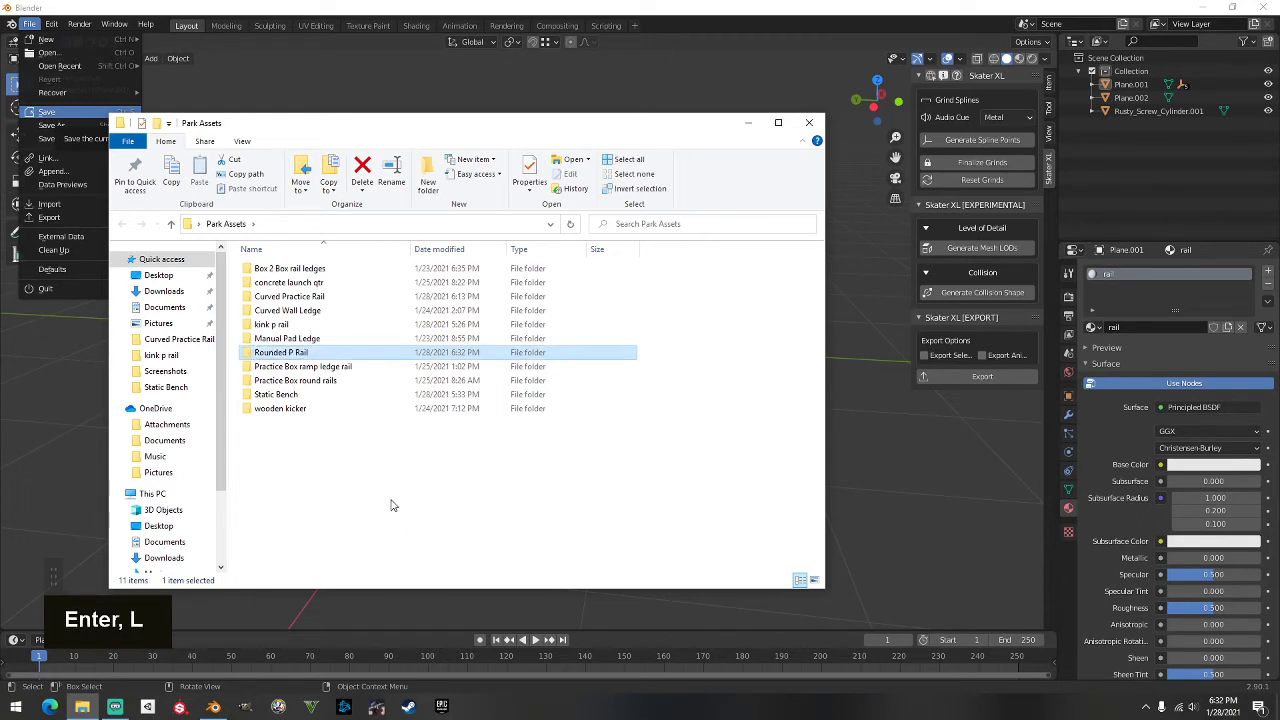
# Step: Create a folder named Textures inside the Rounded P Rail folder and close the File Explorer window
pyautogui.doubleClick(294, 356)
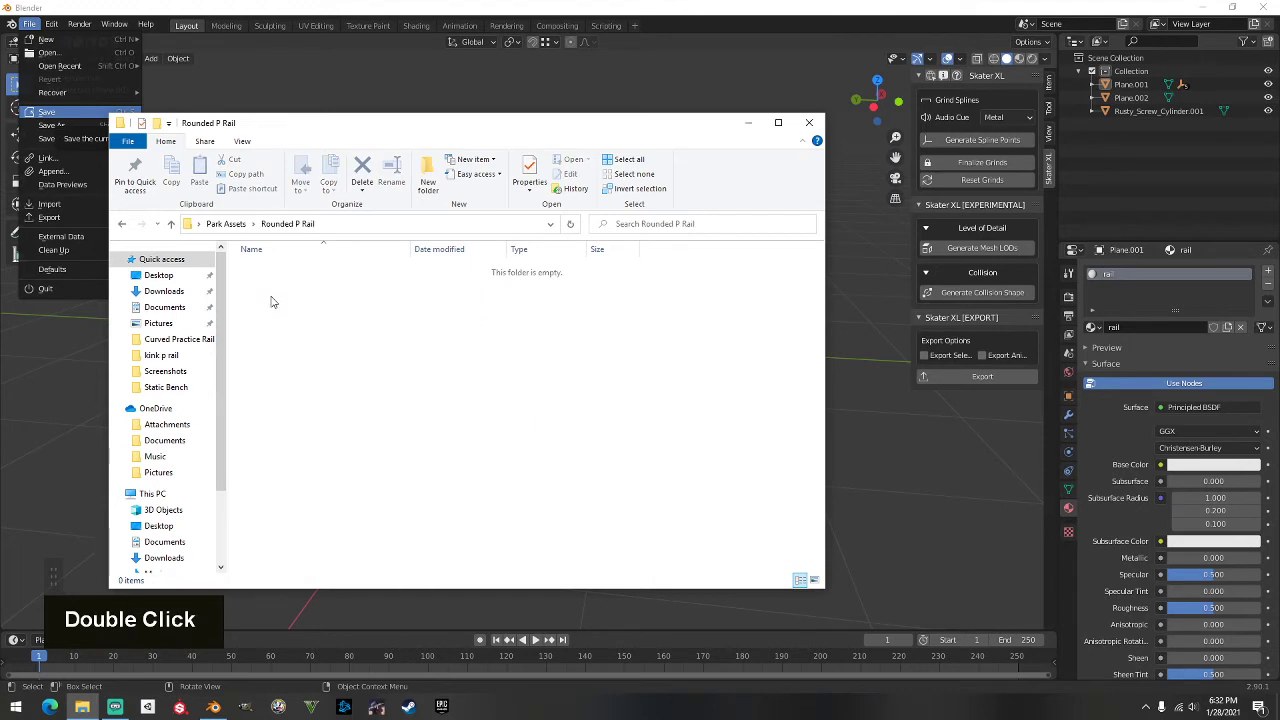
pyautogui.rightClick(270, 302)
pyautogui.moveTo(232, 458)
pyautogui.click(300, 458)
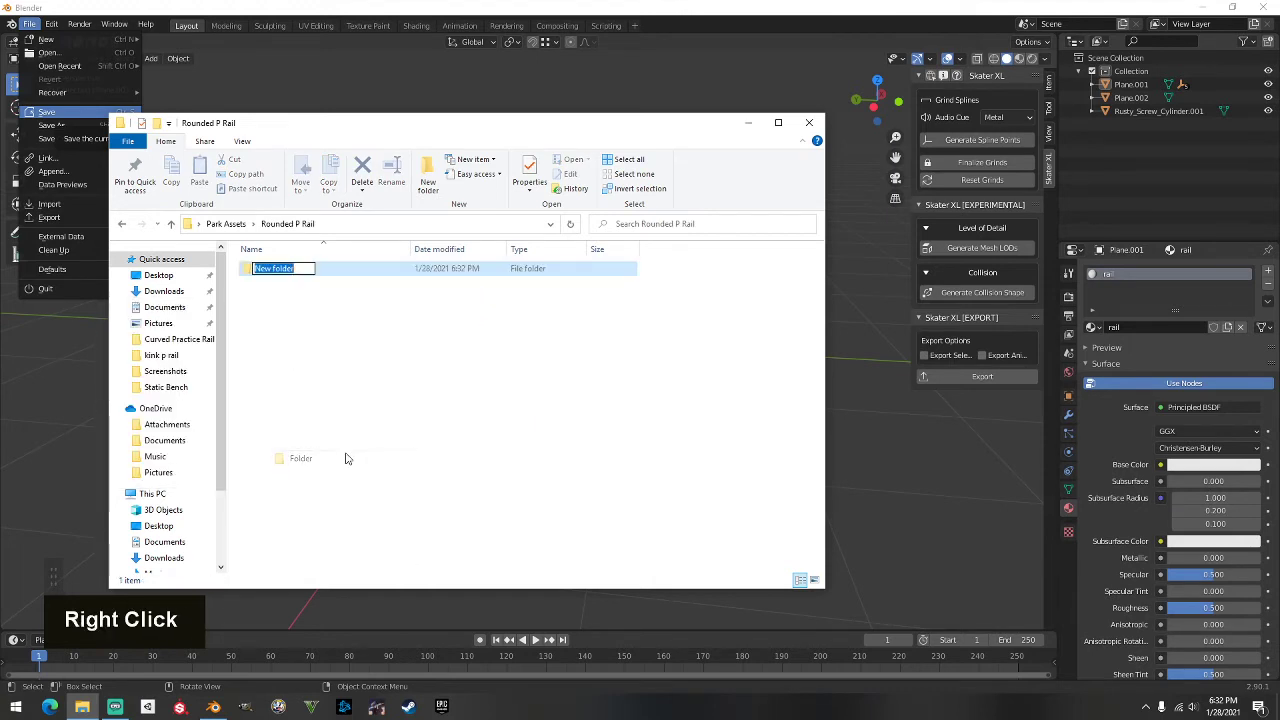
pyautogui.write('Textures')
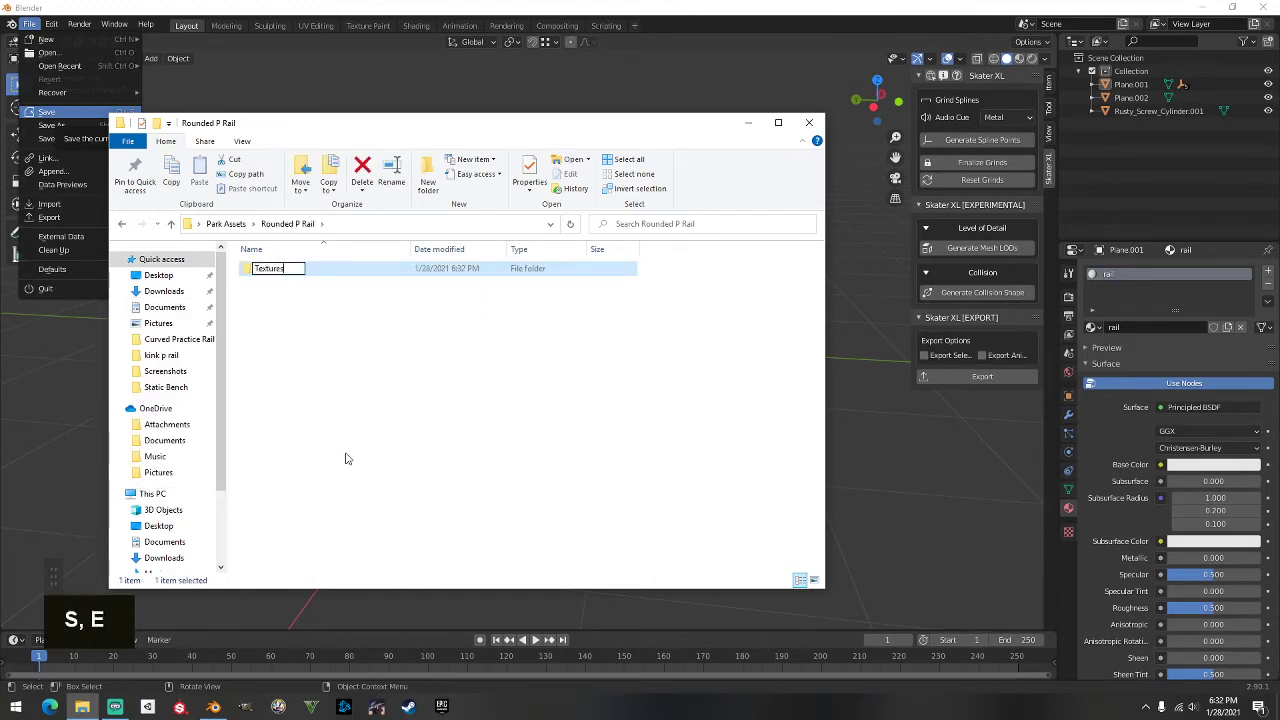
pyautogui.press('Return')
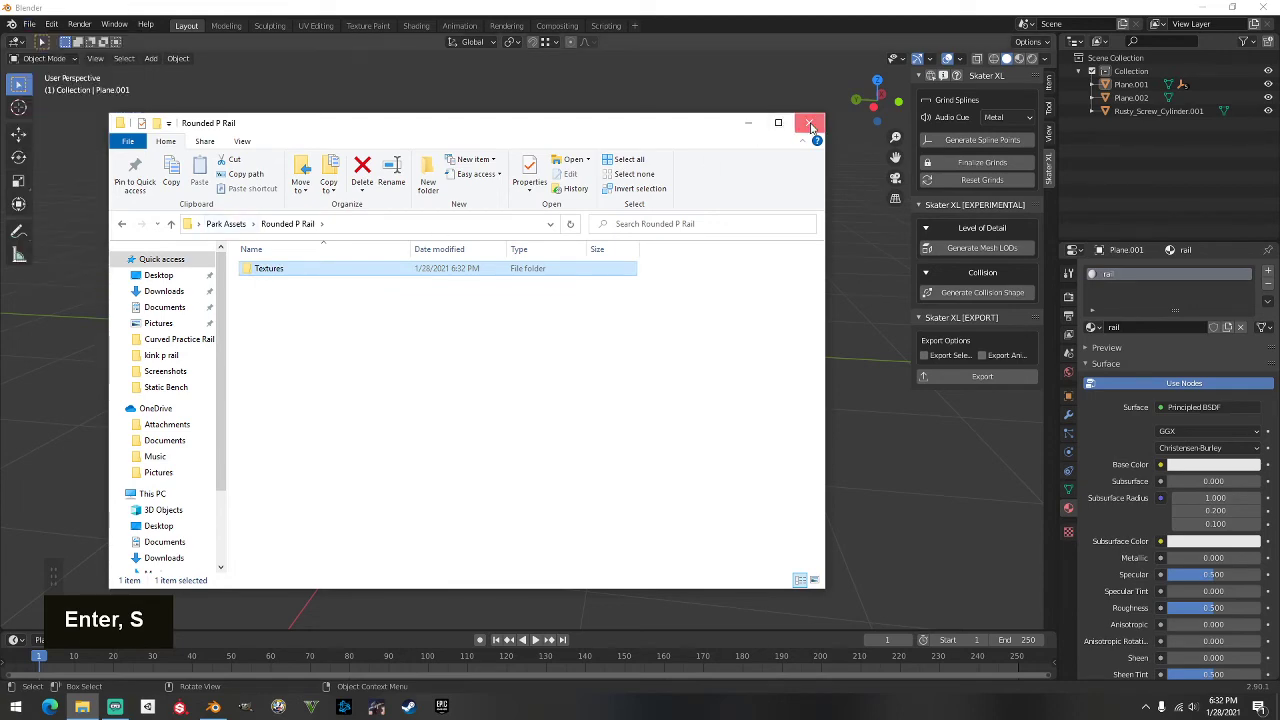
pyautogui.click(810, 123)
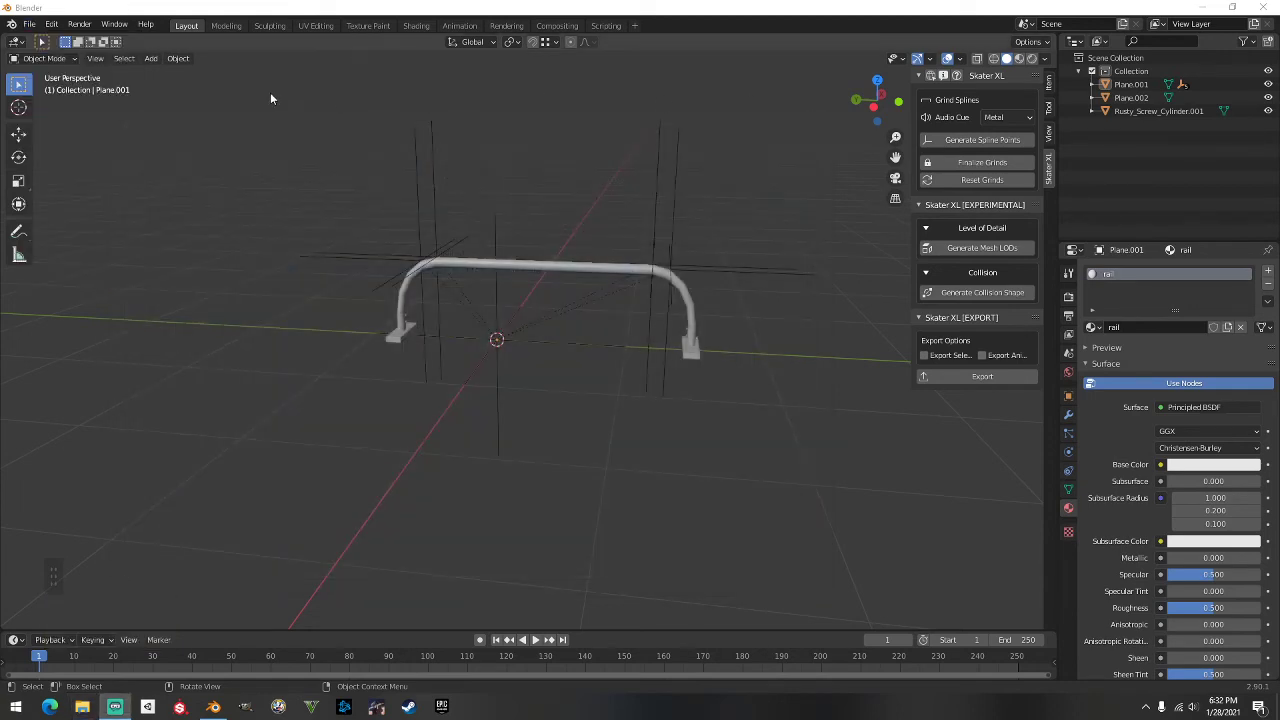
# Step: Save the Blender scene as rounded p rail.blend in the Rounded P Rail folder inside Park Assets on the Desktop
pyautogui.click(29, 24)
pyautogui.click(82, 125)
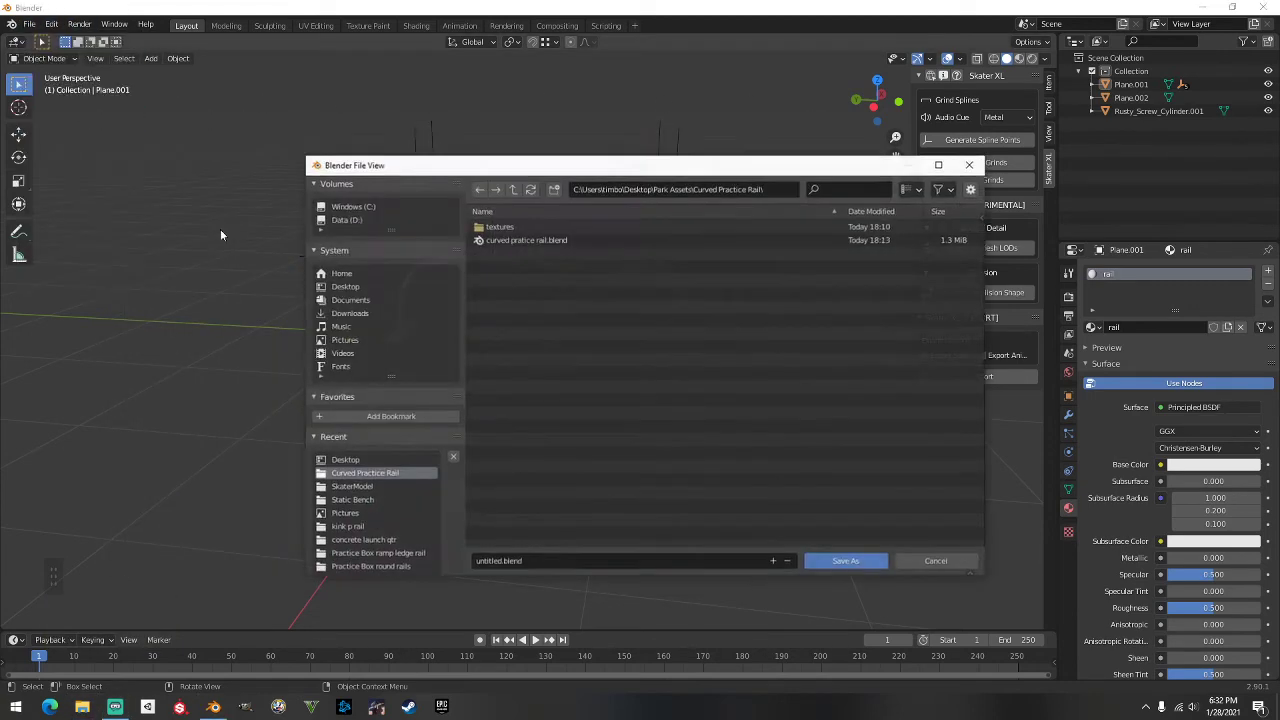
pyautogui.click(530, 562)
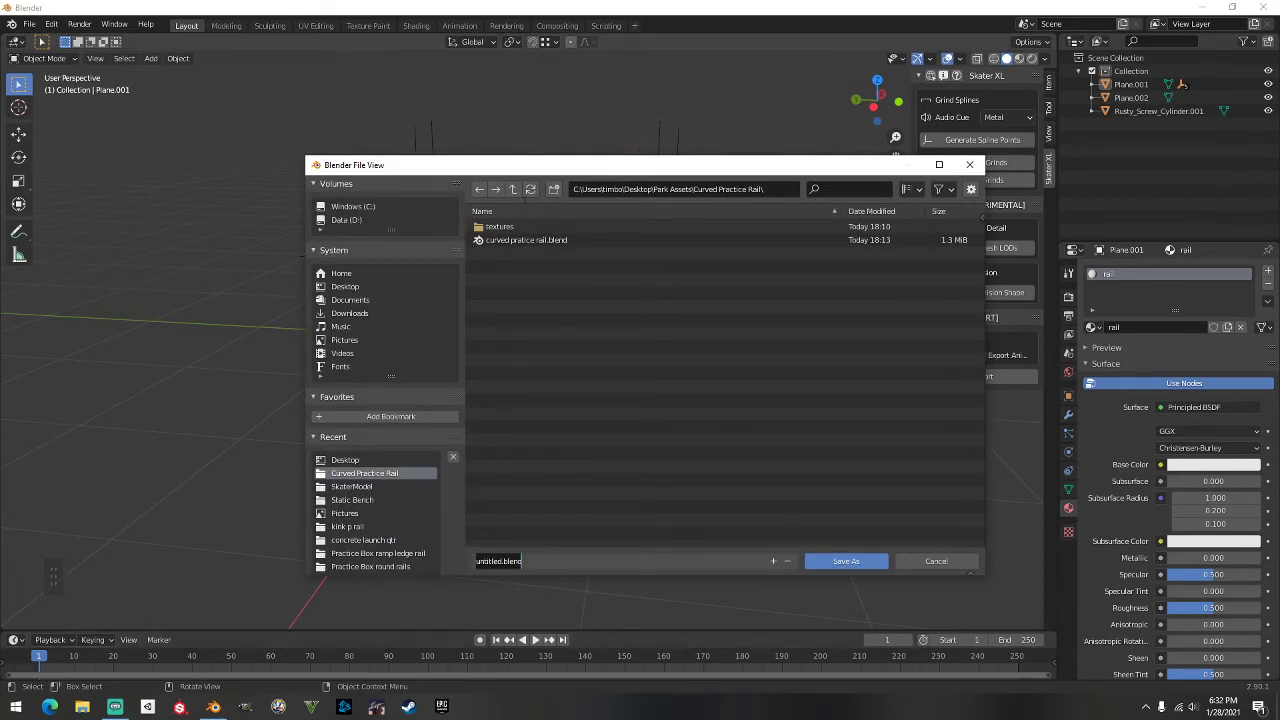
pyautogui.doubleClick(345, 286)
pyautogui.doubleClick(520, 246)
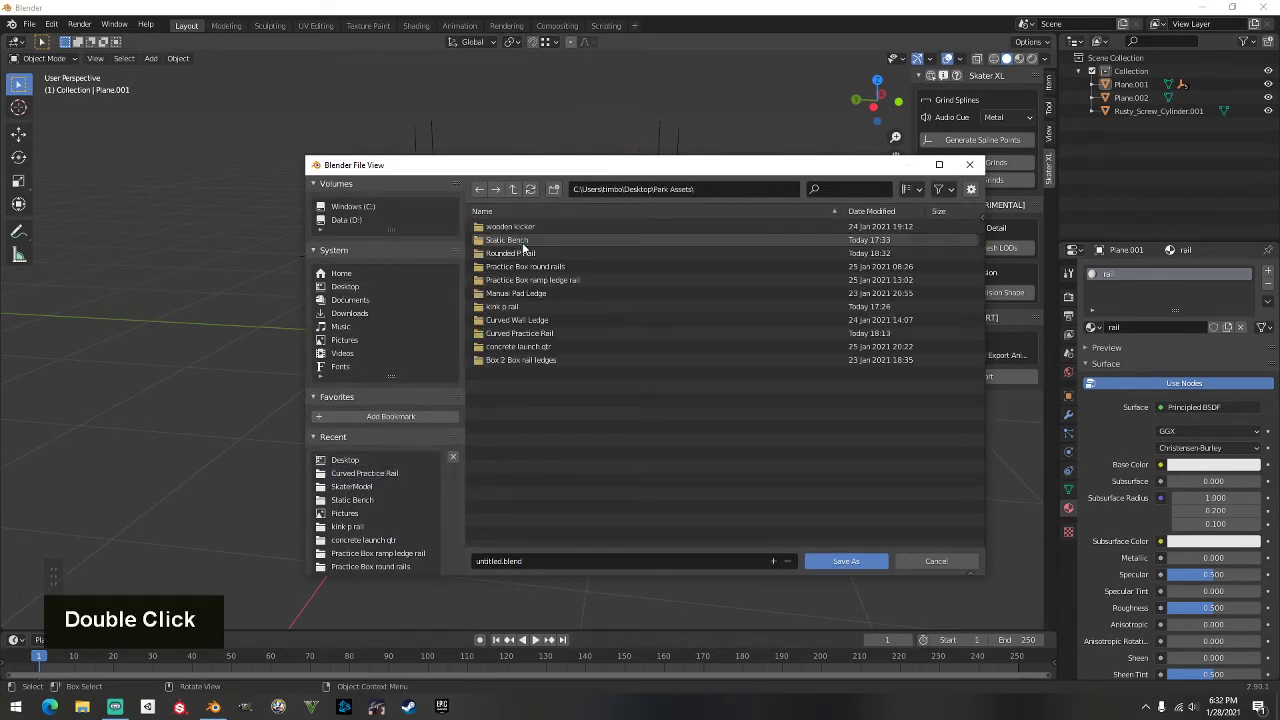
pyautogui.click(517, 254)
pyautogui.doubleClick(517, 254)
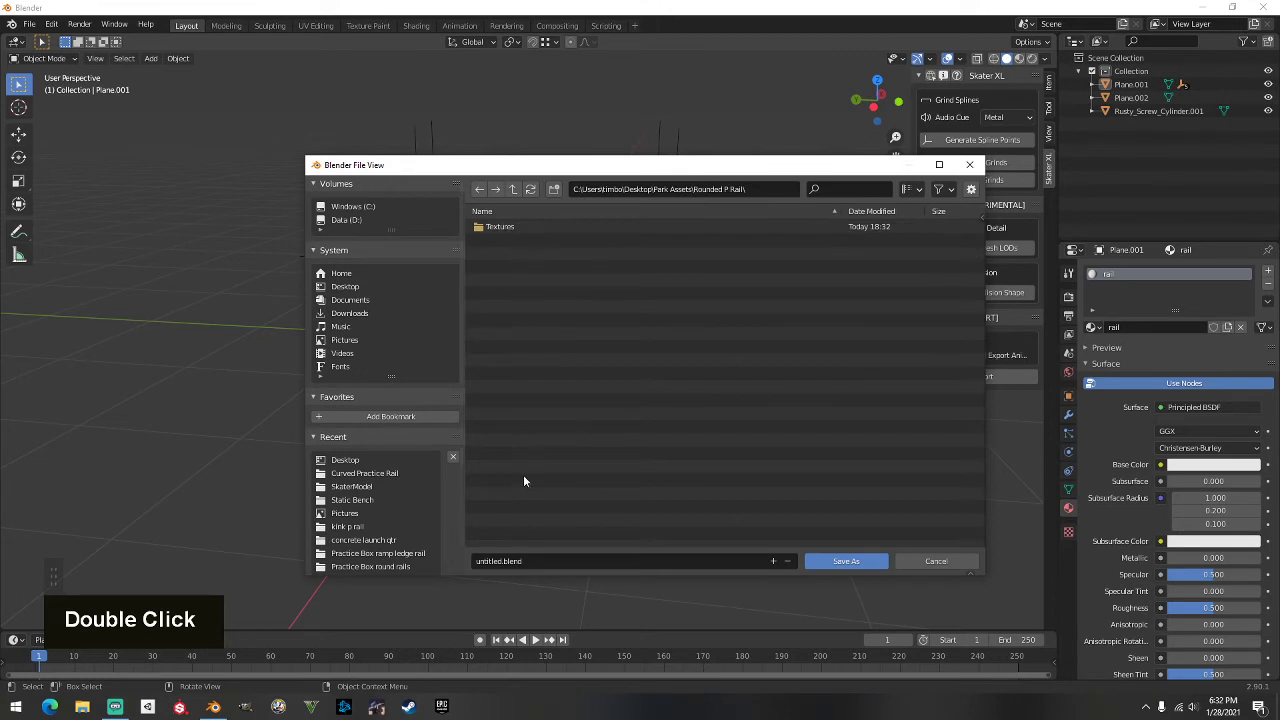
pyautogui.click(545, 562)
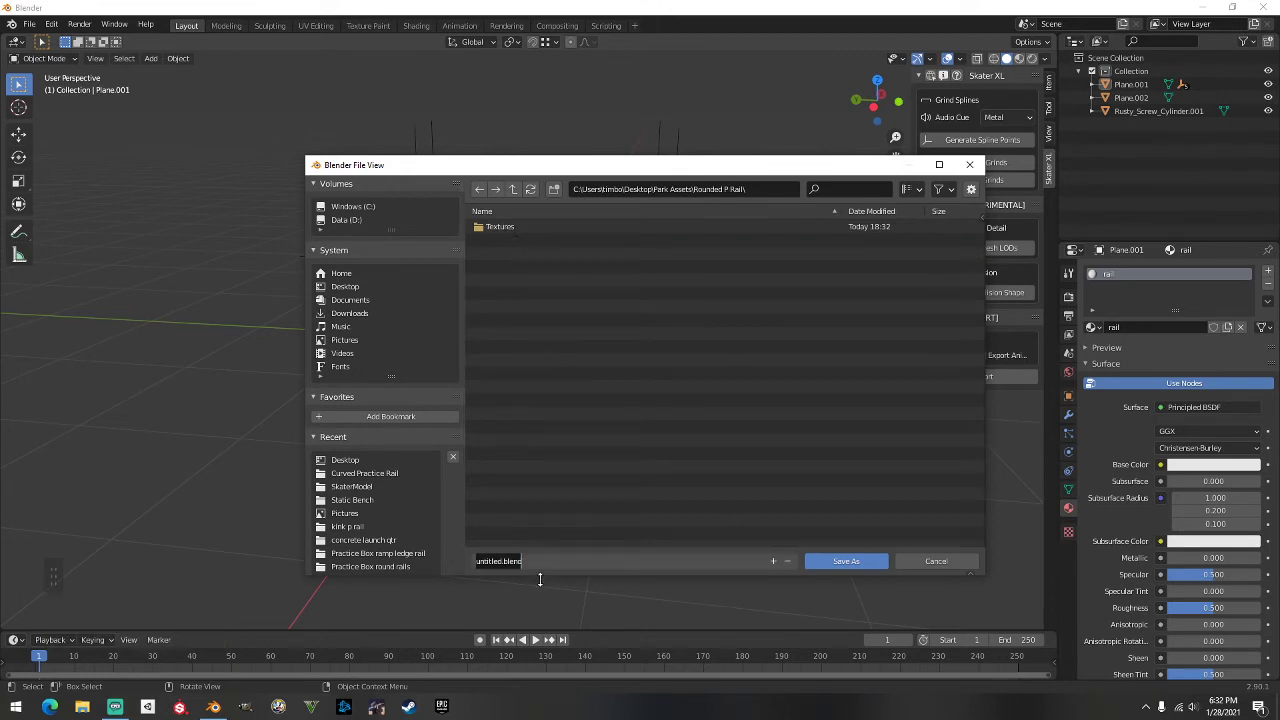
pyautogui.write('rounded p rail')
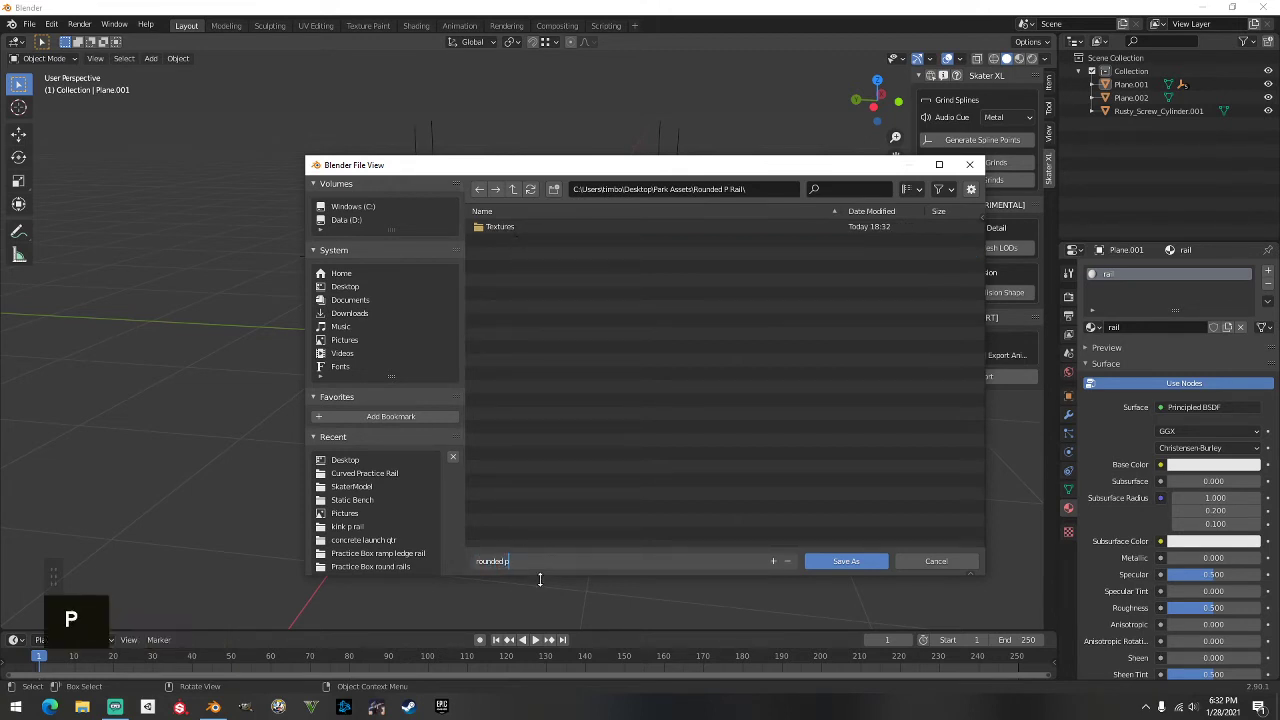
pyautogui.press('Return')
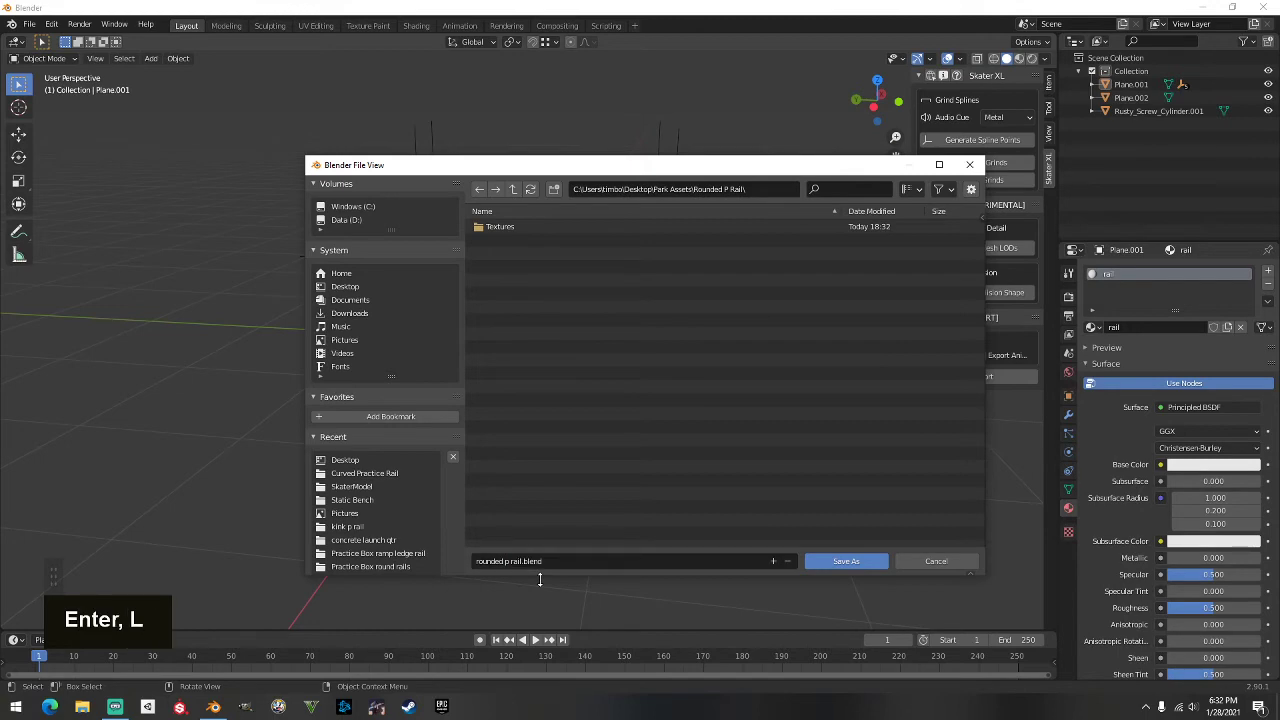
pyautogui.click(846, 562)
# Step: Export the scene as rounded p rail.fbx to the Rounded P Rail folder with the default FBX settings
pyautogui.click(29, 23)
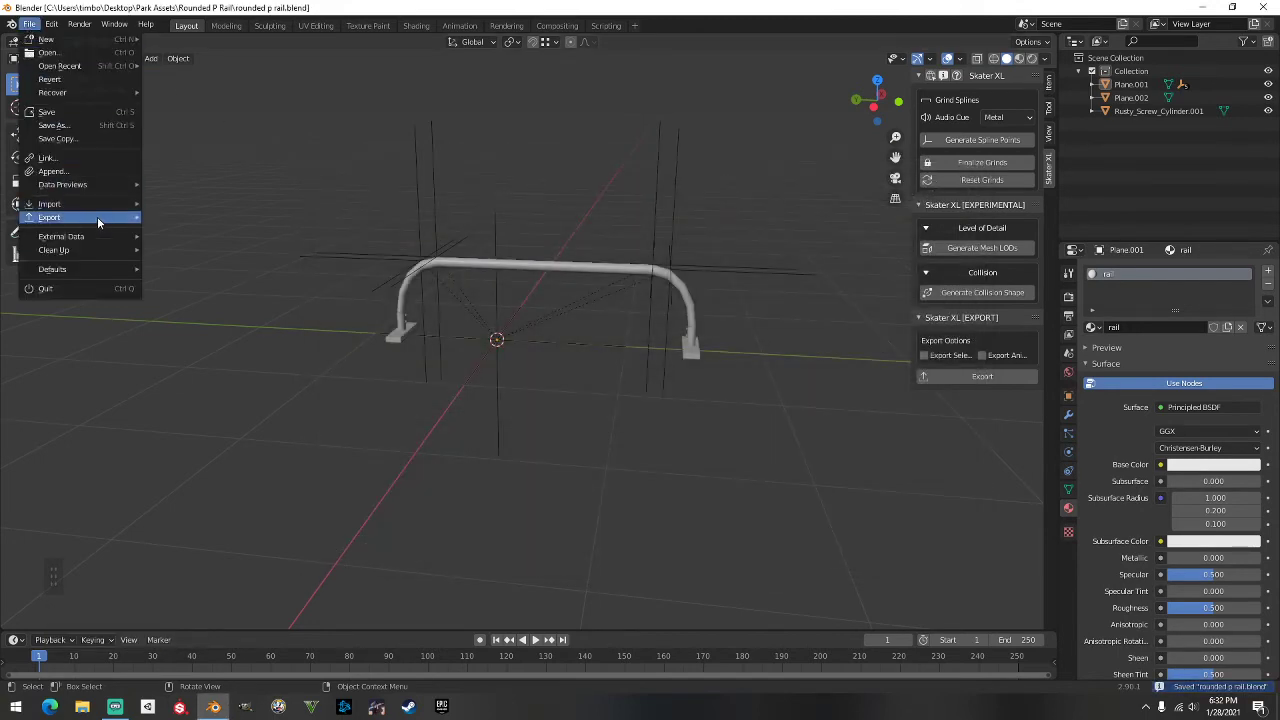
pyautogui.moveTo(97, 216)
pyautogui.click(210, 304)
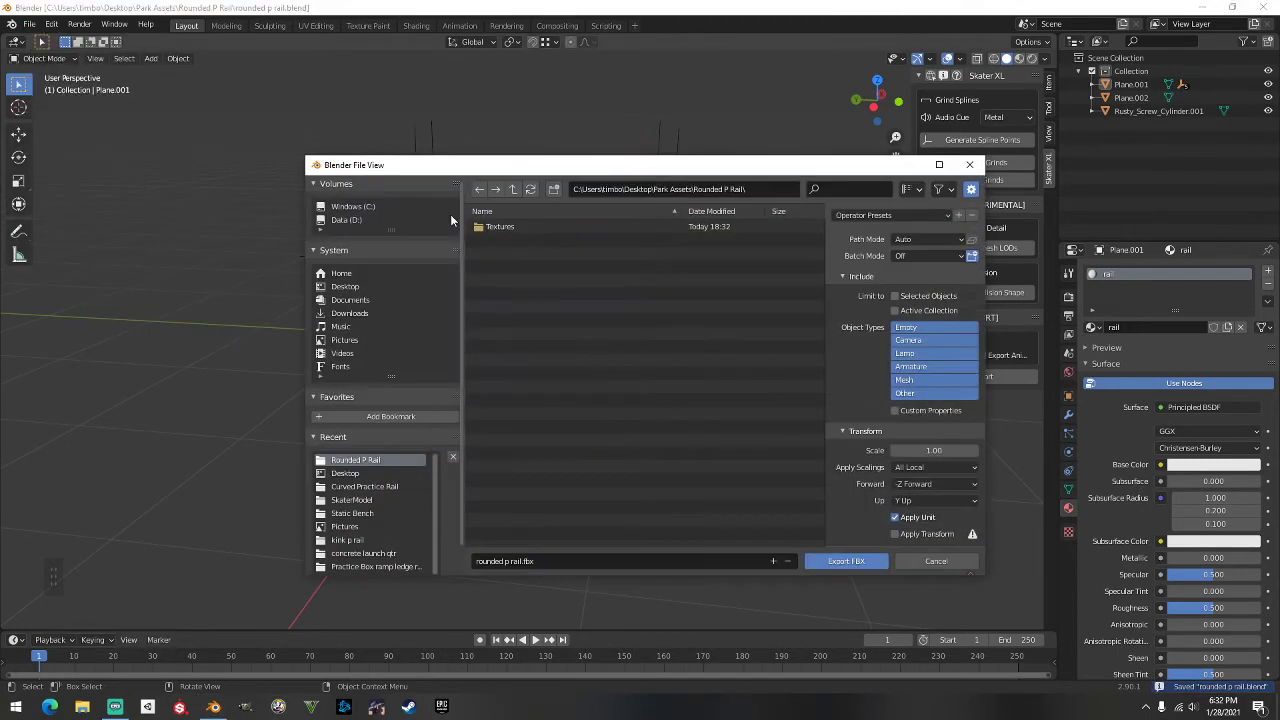
pyautogui.click(845, 563)
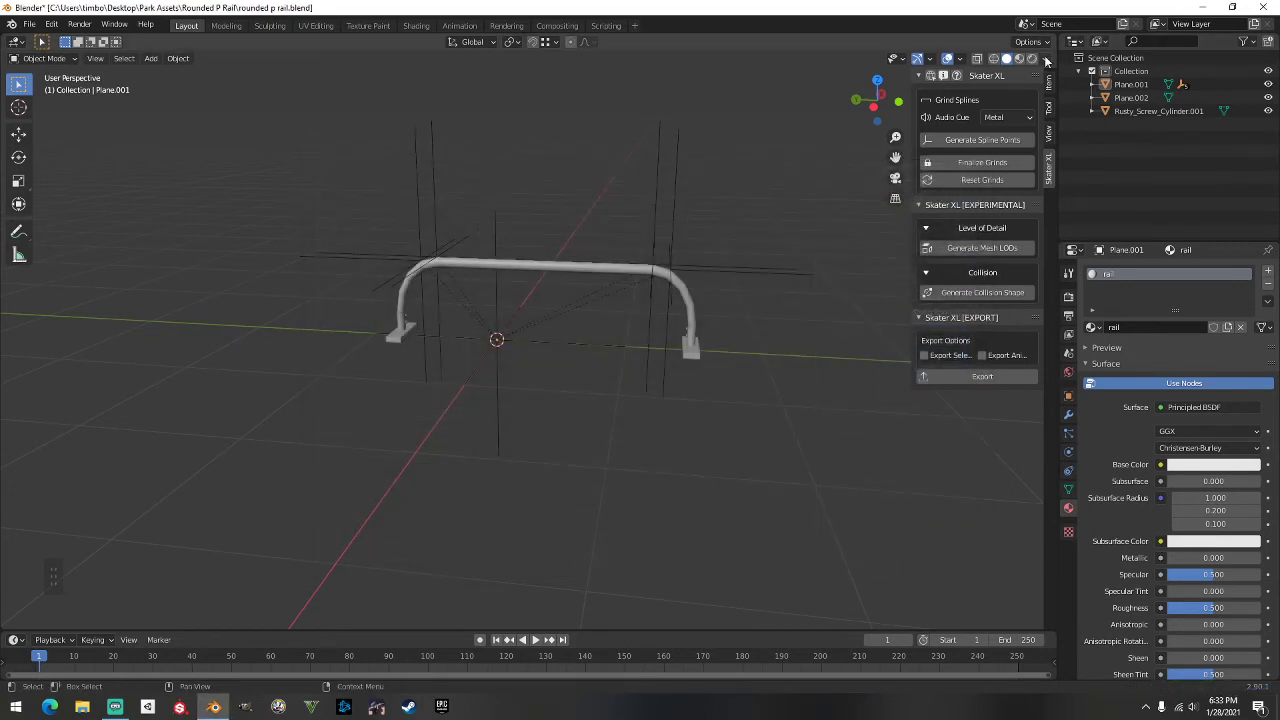
# Step: Open the viewport shading options to view the Backface Culling setting and inspect the rail from several angles
pyautogui.scroll(2, 760, 173)
pyautogui.moveTo(760, 173); pyautogui.dragTo(716, 168, button='middle')
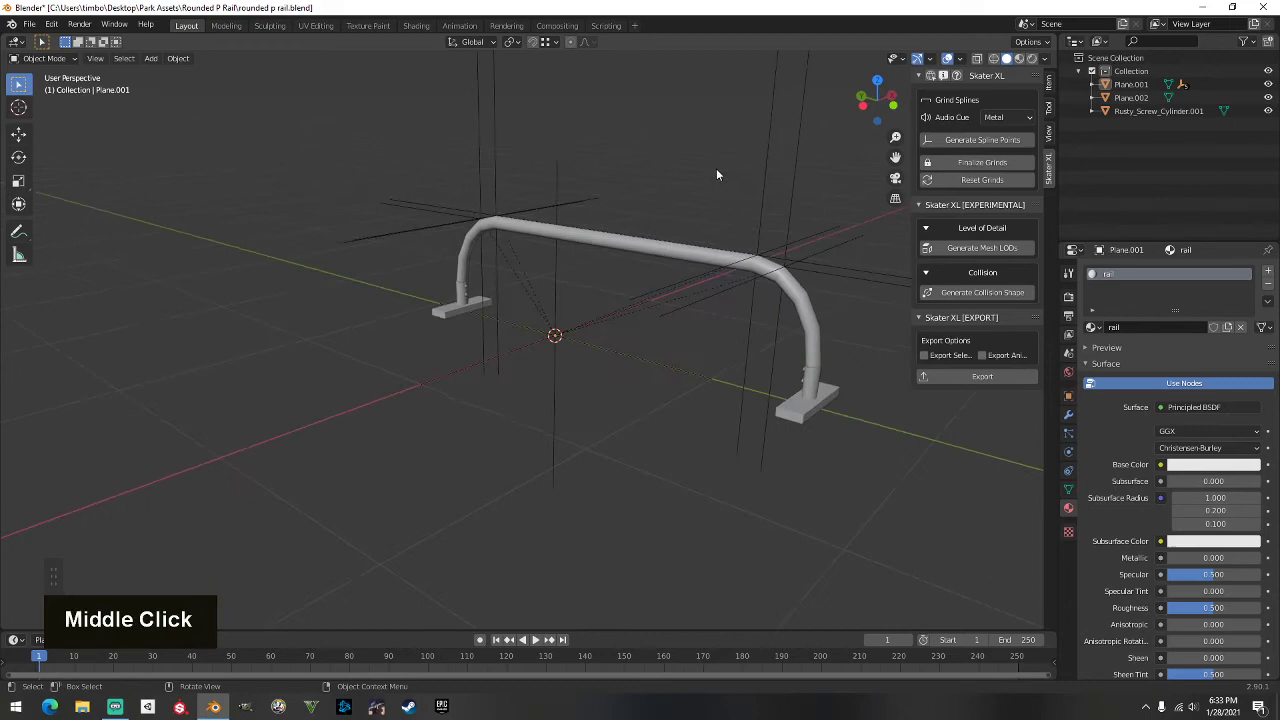
pyautogui.click(1046, 60)
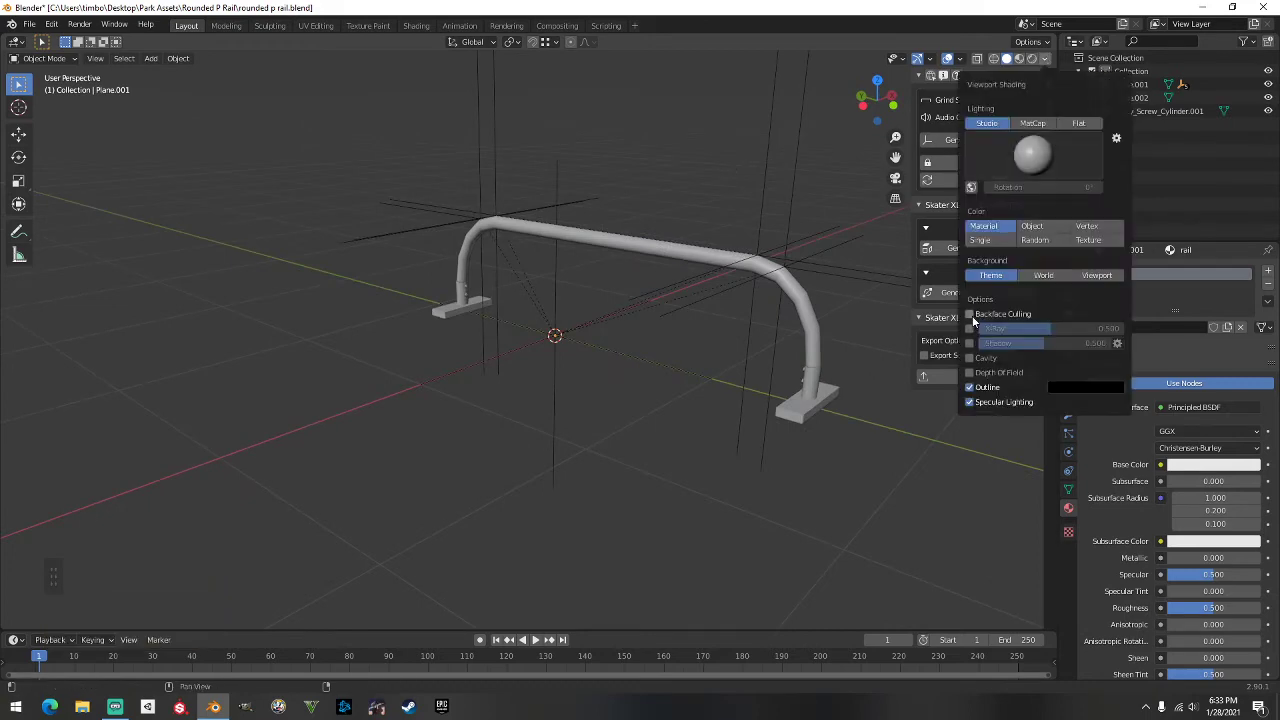
pyautogui.moveTo(534, 255)
pyautogui.mouseDown(button='middle')
pyautogui.moveTo(766, 260)
pyautogui.moveTo(859, 223)
pyautogui.moveTo(748, 165)
pyautogui.moveTo(437, 240)
pyautogui.moveTo(300, 239)
pyautogui.moveTo(237, 299)
pyautogui.moveTo(571, 323)
pyautogui.moveTo(850, 295)
pyautogui.mouseUp(button='middle')
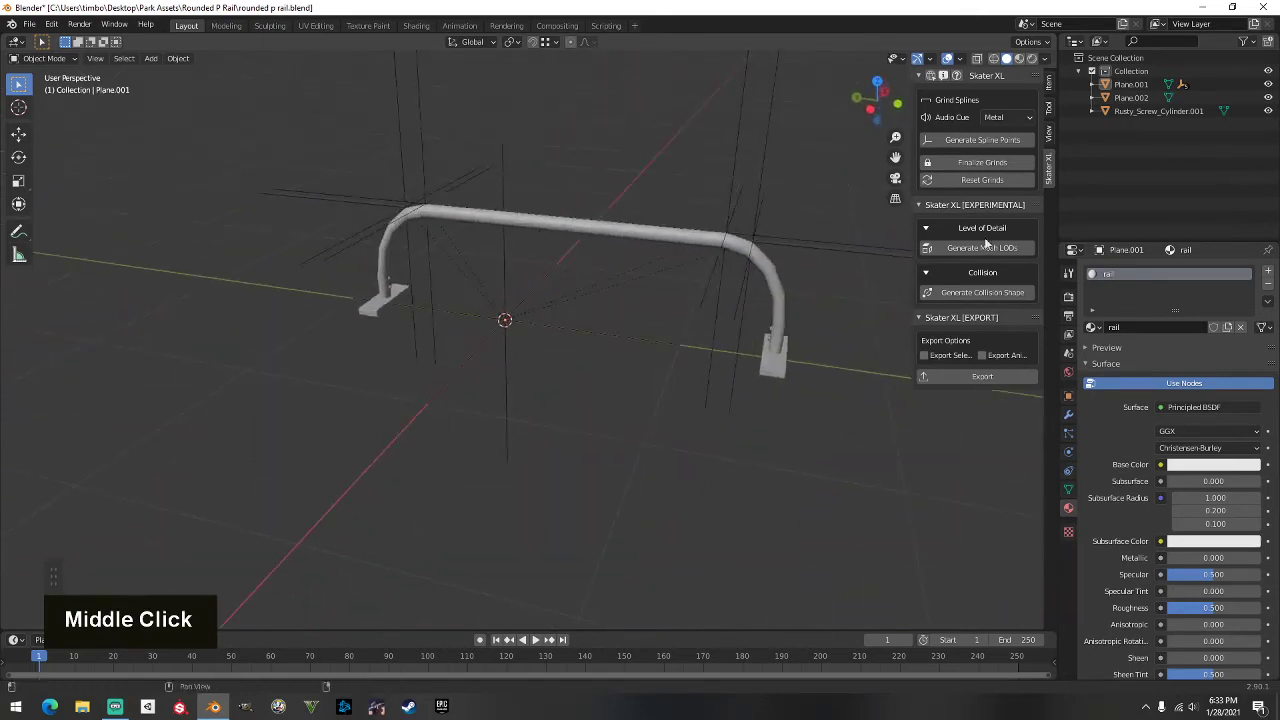
# Step: Minimize Blender, open the Rounded P Rail folder in Park Assets and move its window out of the way onto another monitor
pyautogui.click(1203, 8)
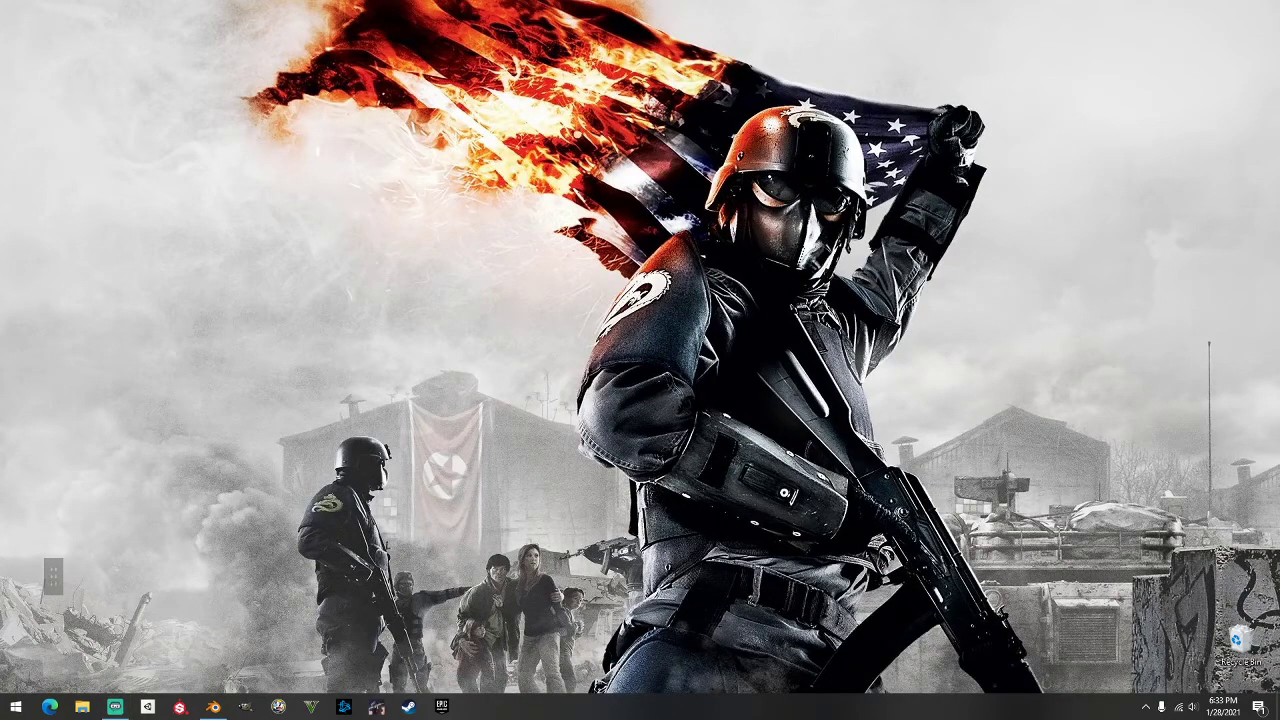
pyautogui.doubleClick(262, 120)
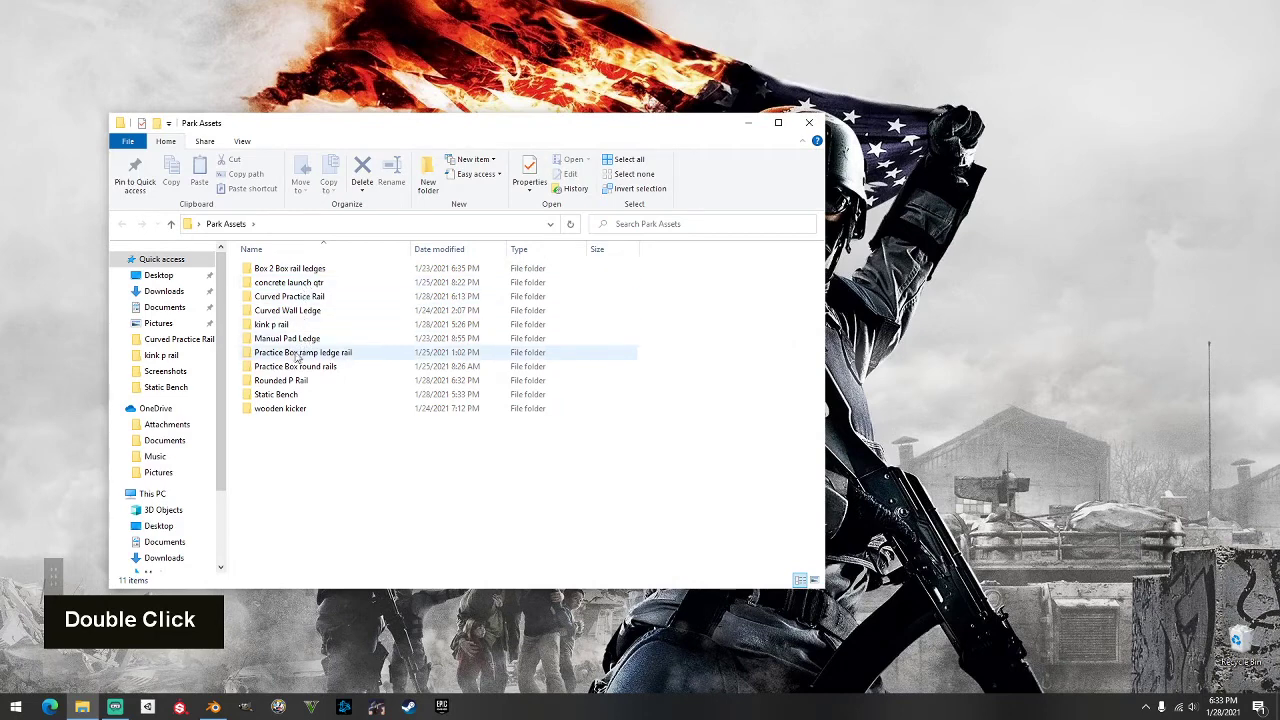
pyautogui.doubleClick(284, 380)
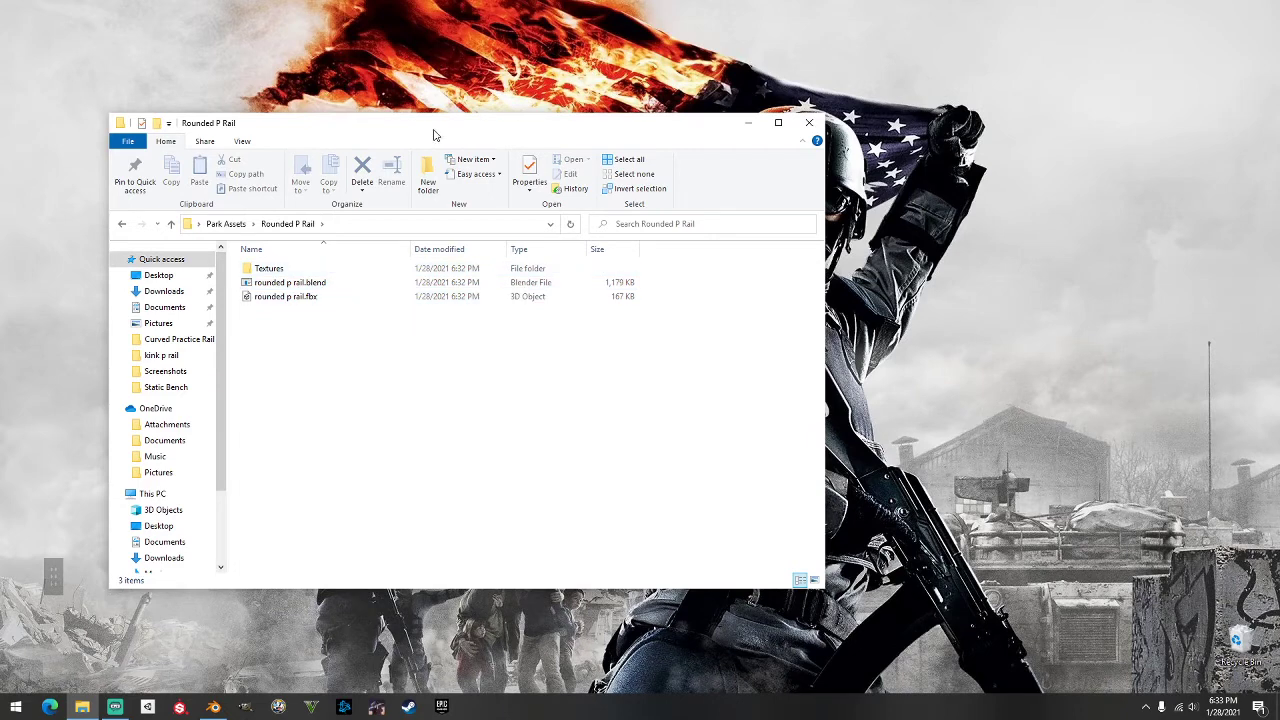
pyautogui.moveTo(459, 125); pyautogui.dragTo(452, 126)
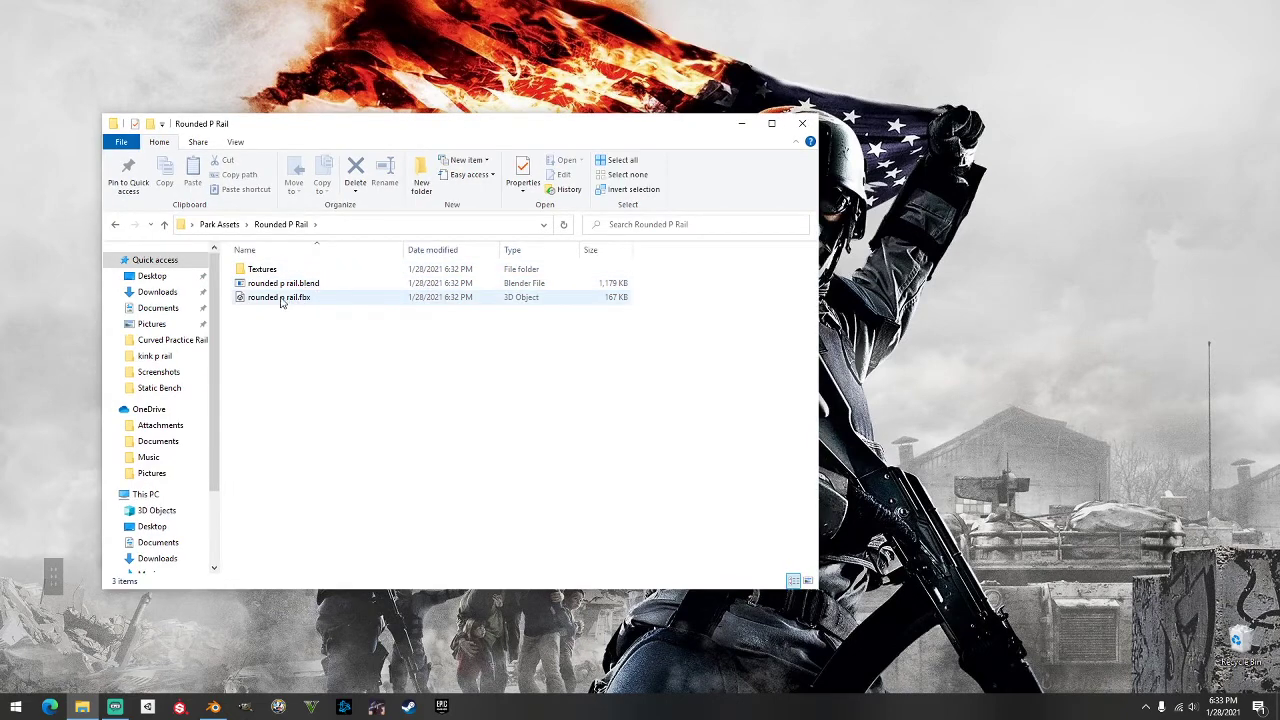
pyautogui.moveTo(360, 134); pyautogui.dragTo(320, 130)
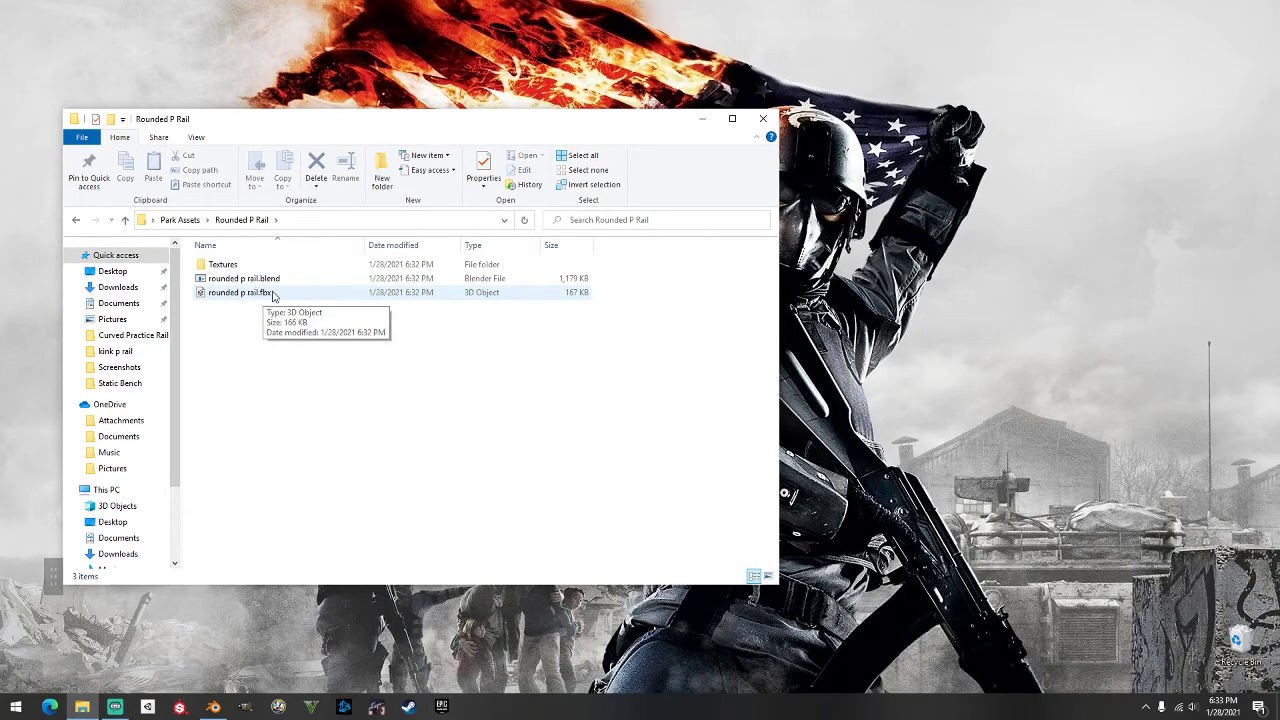
pyautogui.moveTo(346, 134); pyautogui.dragTo(0, 95)
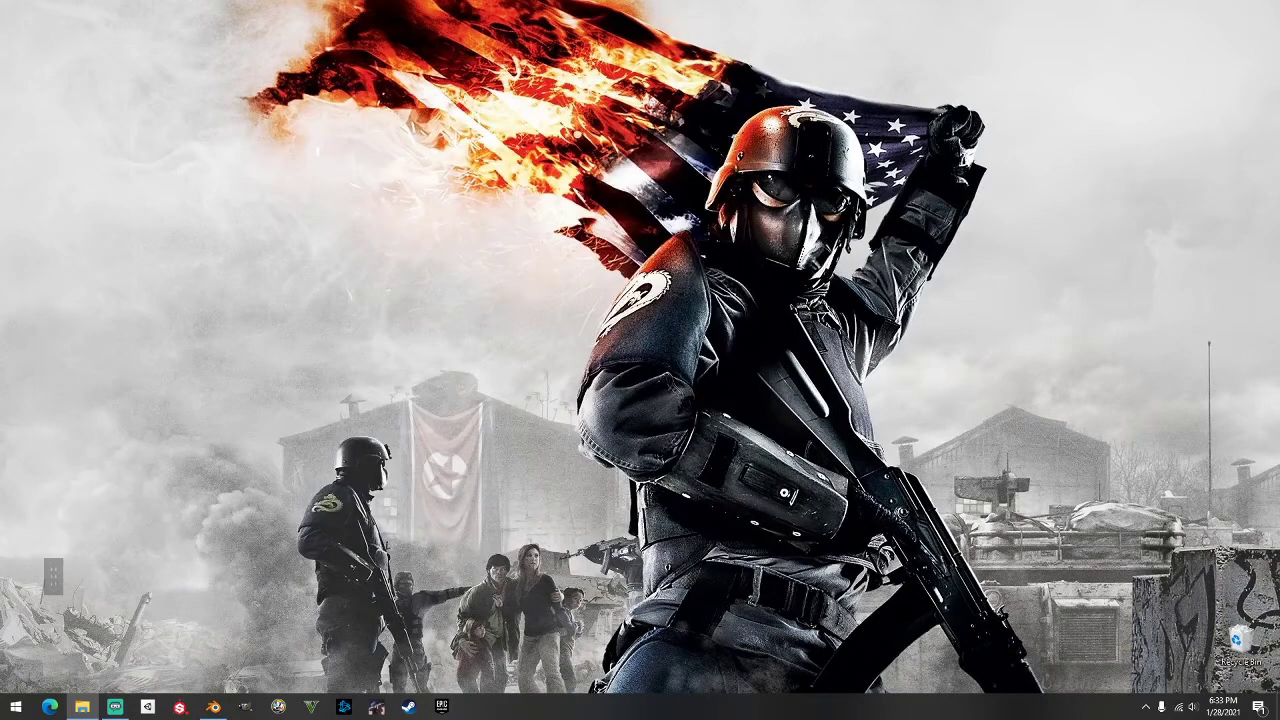
# Step: Switch to Substance Painter and reorder the docked panels so Layers comes before Texture Set Settings
pyautogui.click(187, 710)
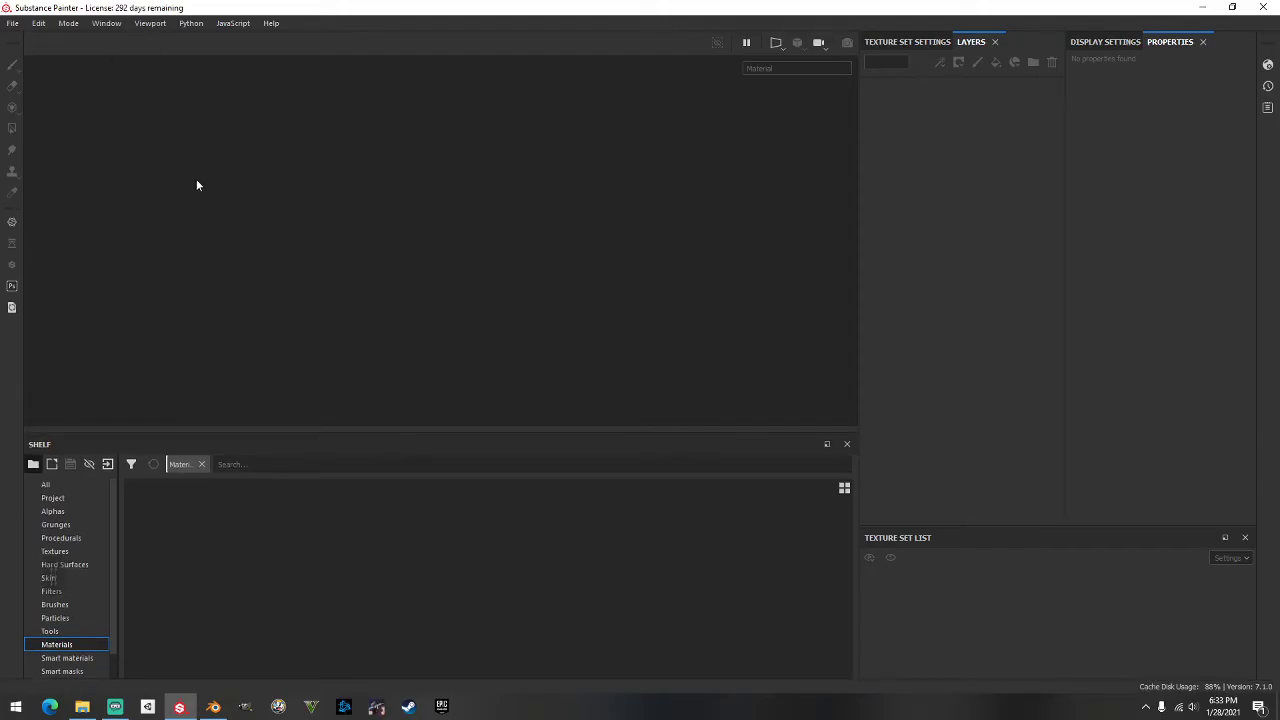
pyautogui.scroll(-2, 628, 310)
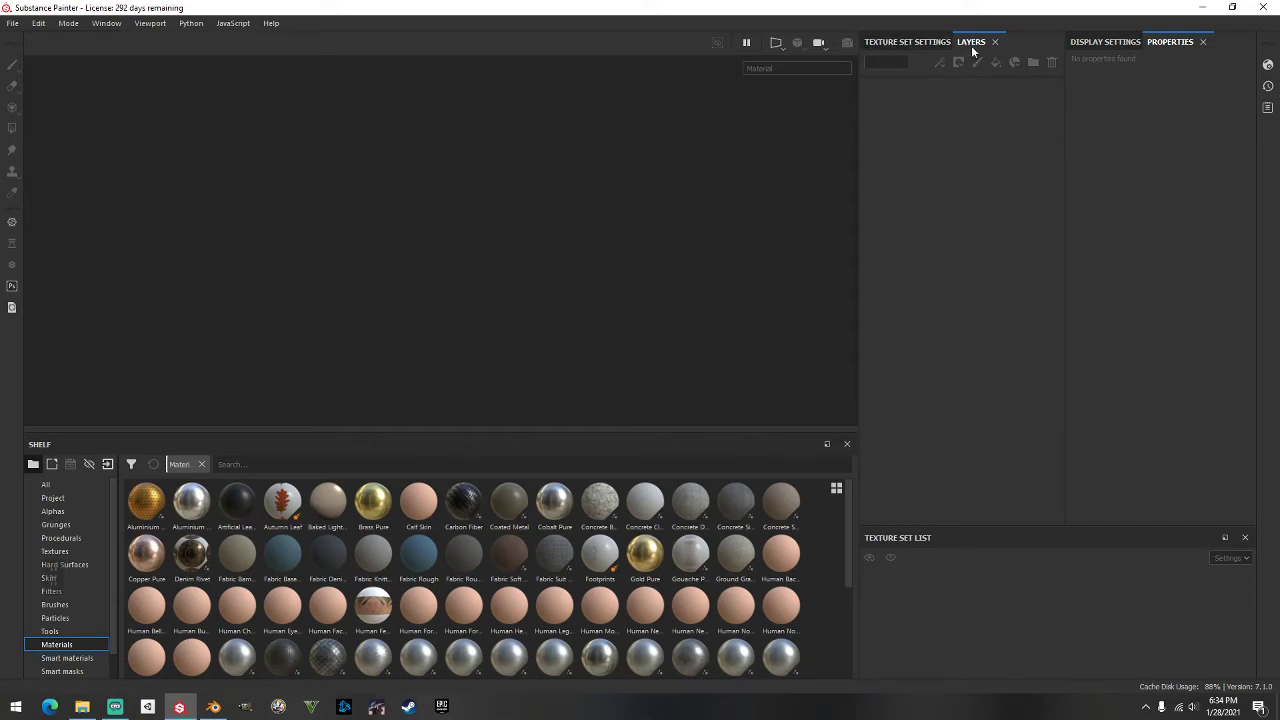
pyautogui.moveTo(970, 42); pyautogui.dragTo(984, 115)
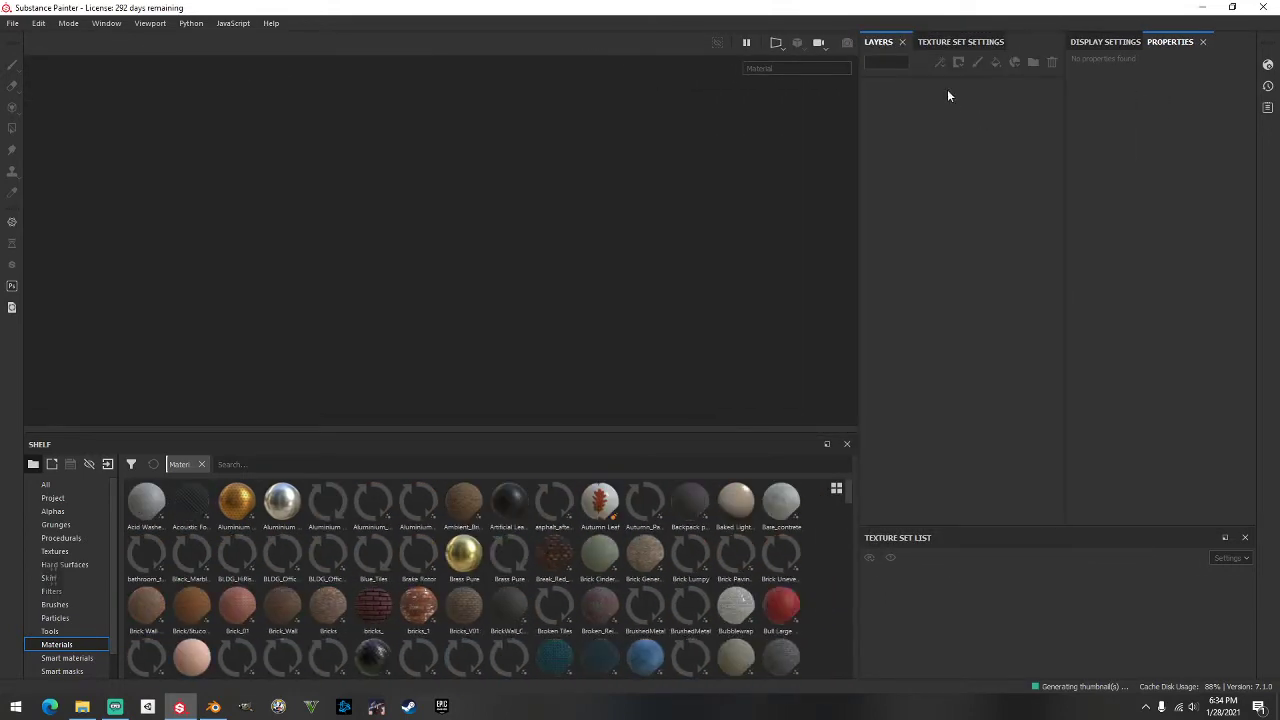
pyautogui.click(950, 42)
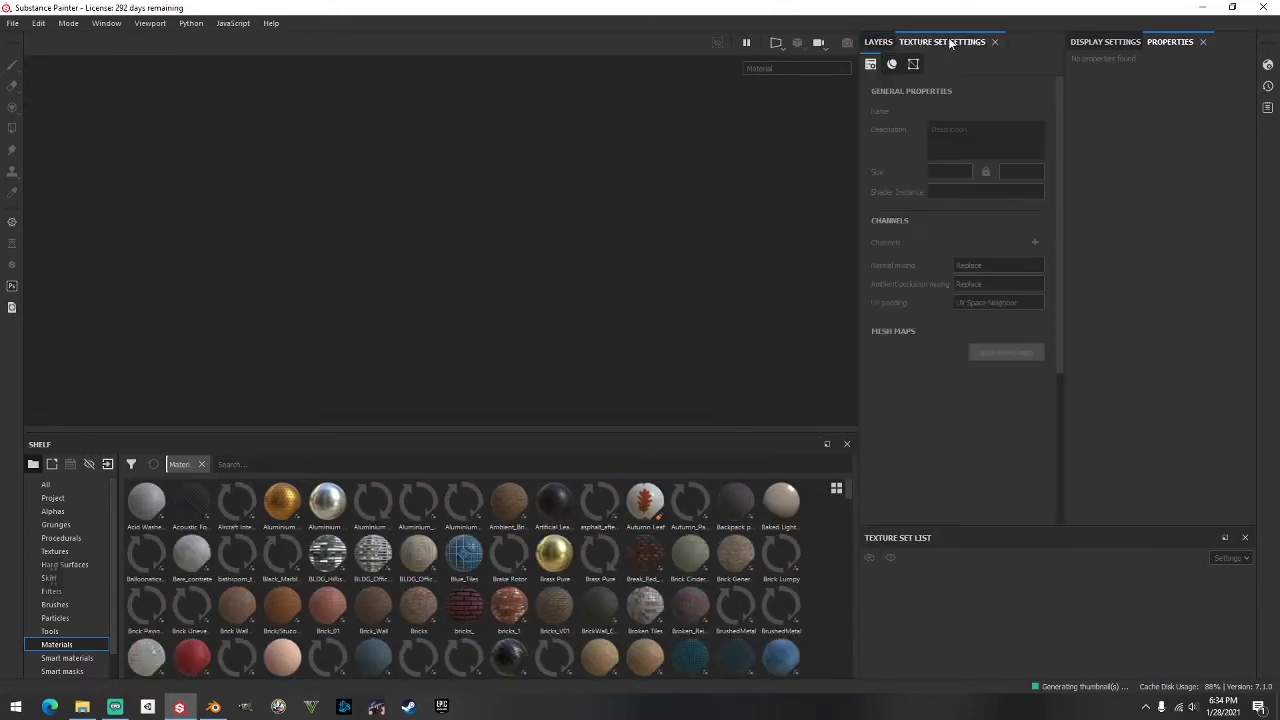
pyautogui.click(878, 42)
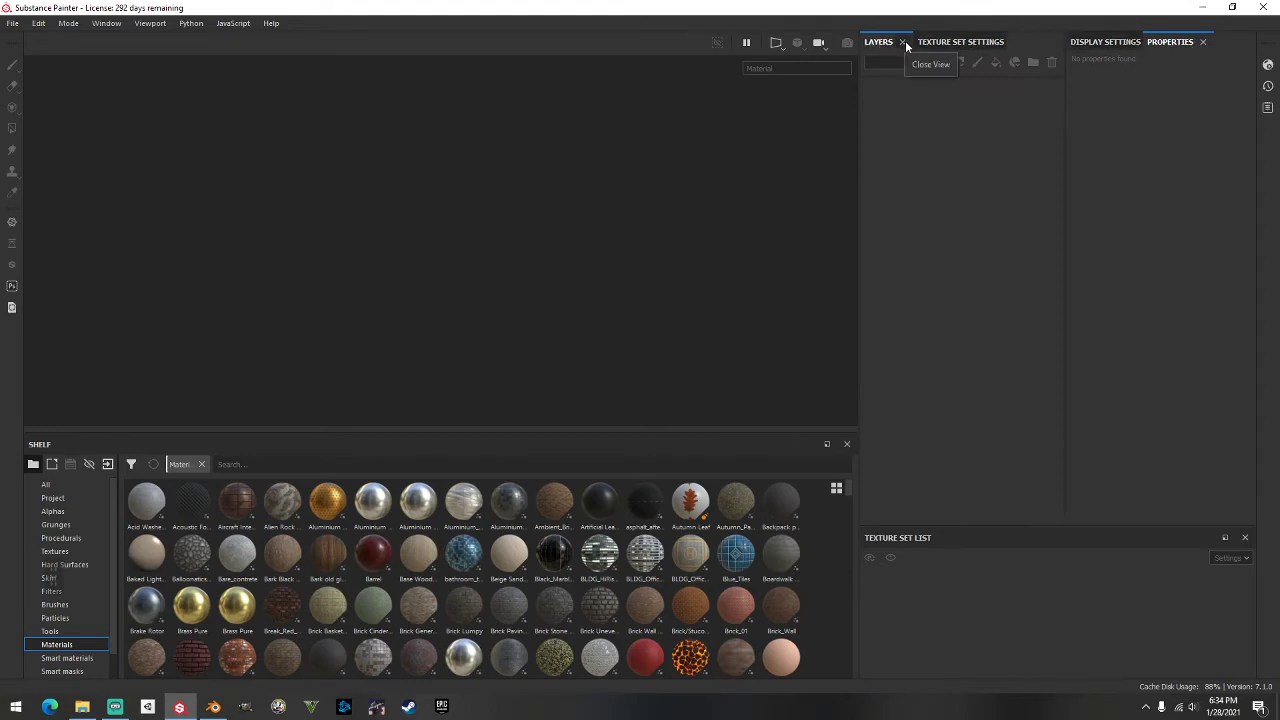
# Step: View the list of available panels and re-dock Layers beside Texture Set Settings, leaving Texture Set Settings in front
pyautogui.rightClick(1033, 44)
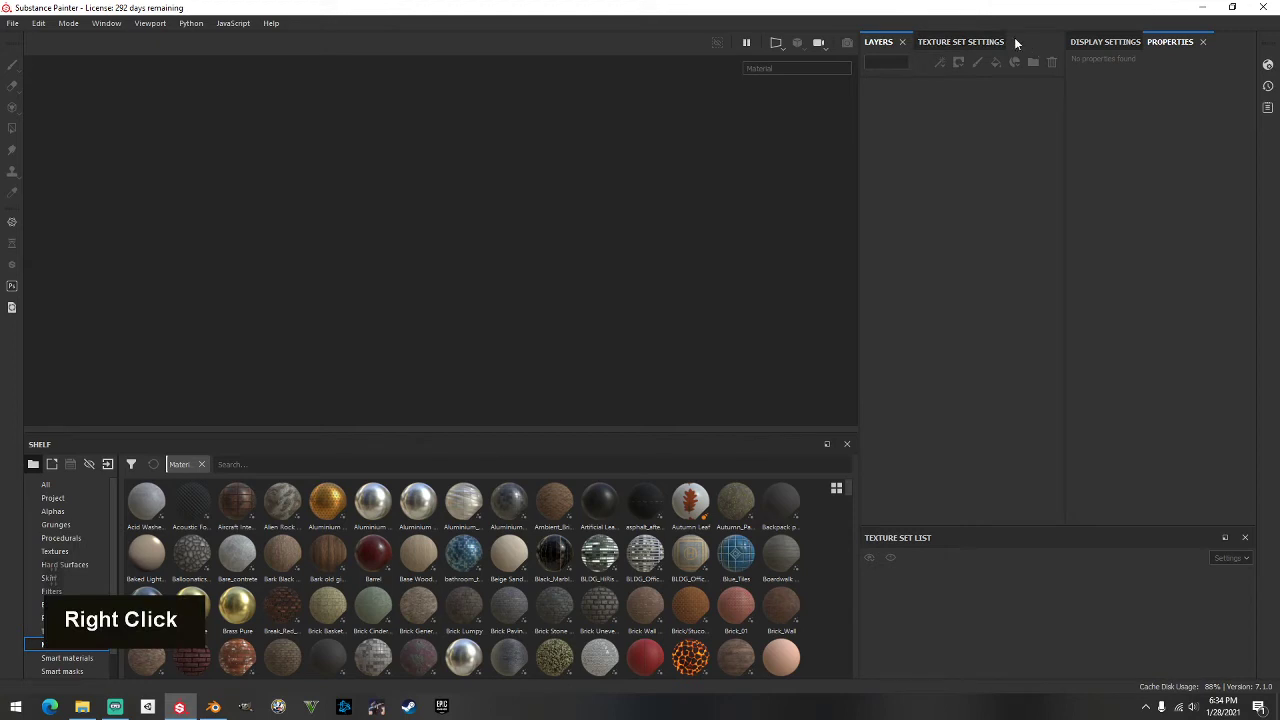
pyautogui.rightClick(953, 25)
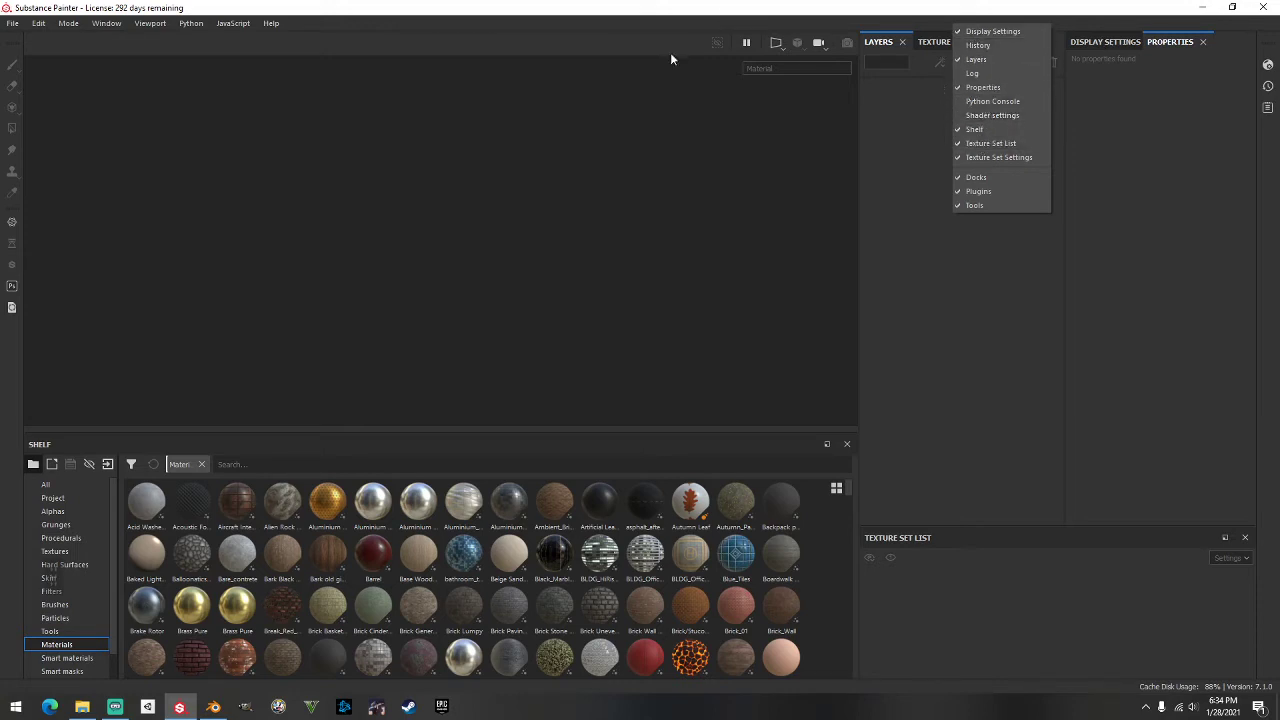
pyautogui.click(657, 224)
pyautogui.moveTo(879, 42); pyautogui.dragTo(992, 72)
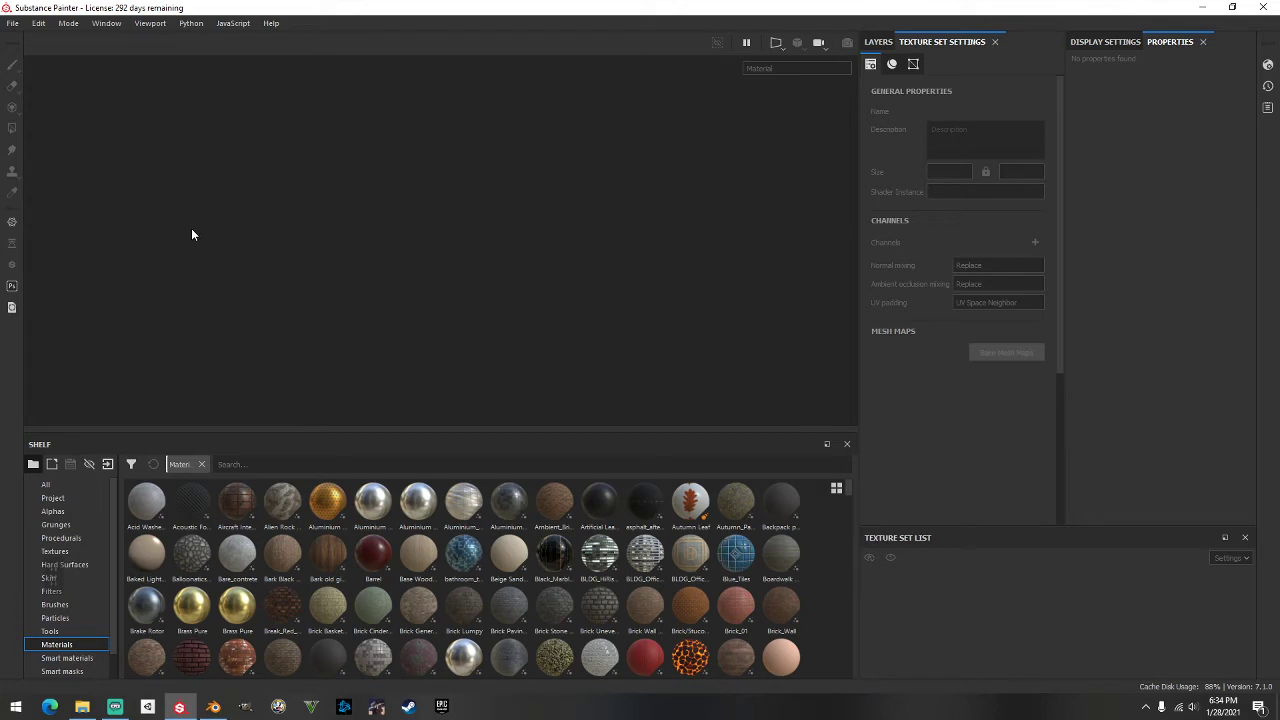
# Step: Bring the Rounded P Rail folder window over Substance Painter, import rounded p rail.fbx as a new project's mesh, and minimize the folder window
pyautogui.scroll(-1, 179, 210)
pyautogui.moveTo(0, 95); pyautogui.dragTo(762, 171)
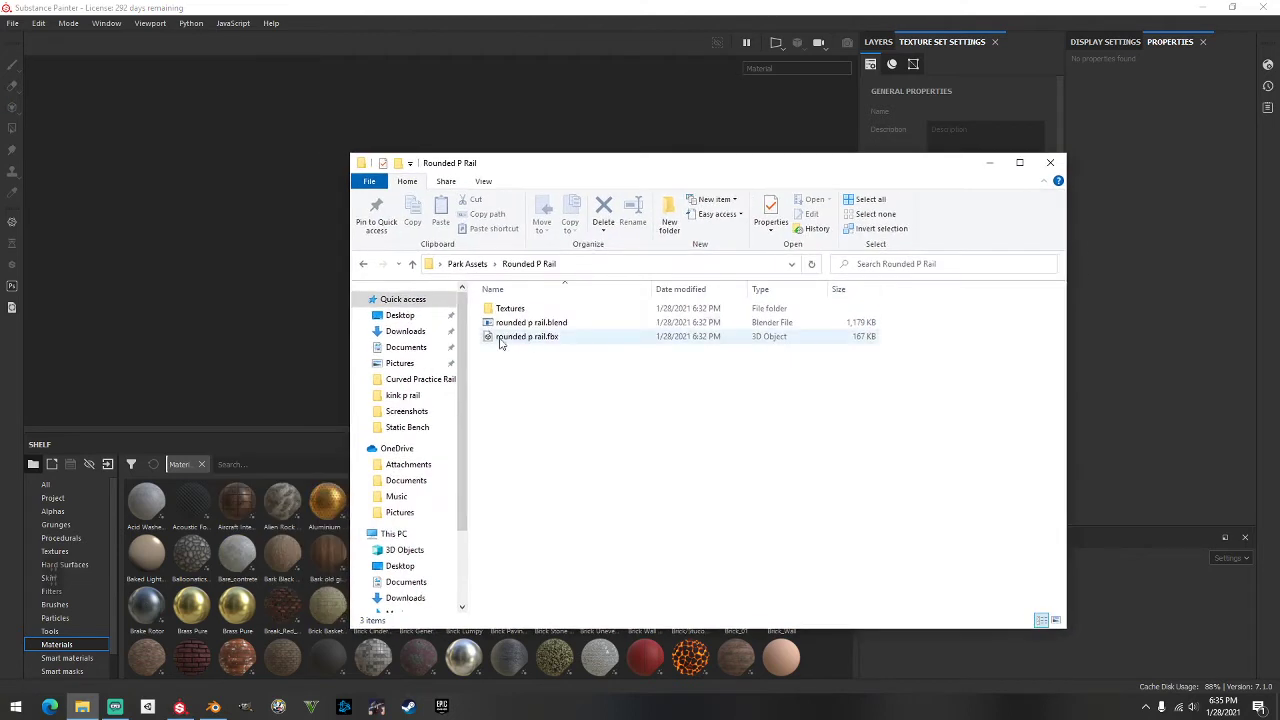
pyautogui.click(557, 341)
pyautogui.moveTo(576, 346)
pyautogui.mouseDown()
pyautogui.moveTo(317, 294)
pyautogui.moveTo(546, 391)
pyautogui.moveTo(540, 382)
pyautogui.mouseUp()
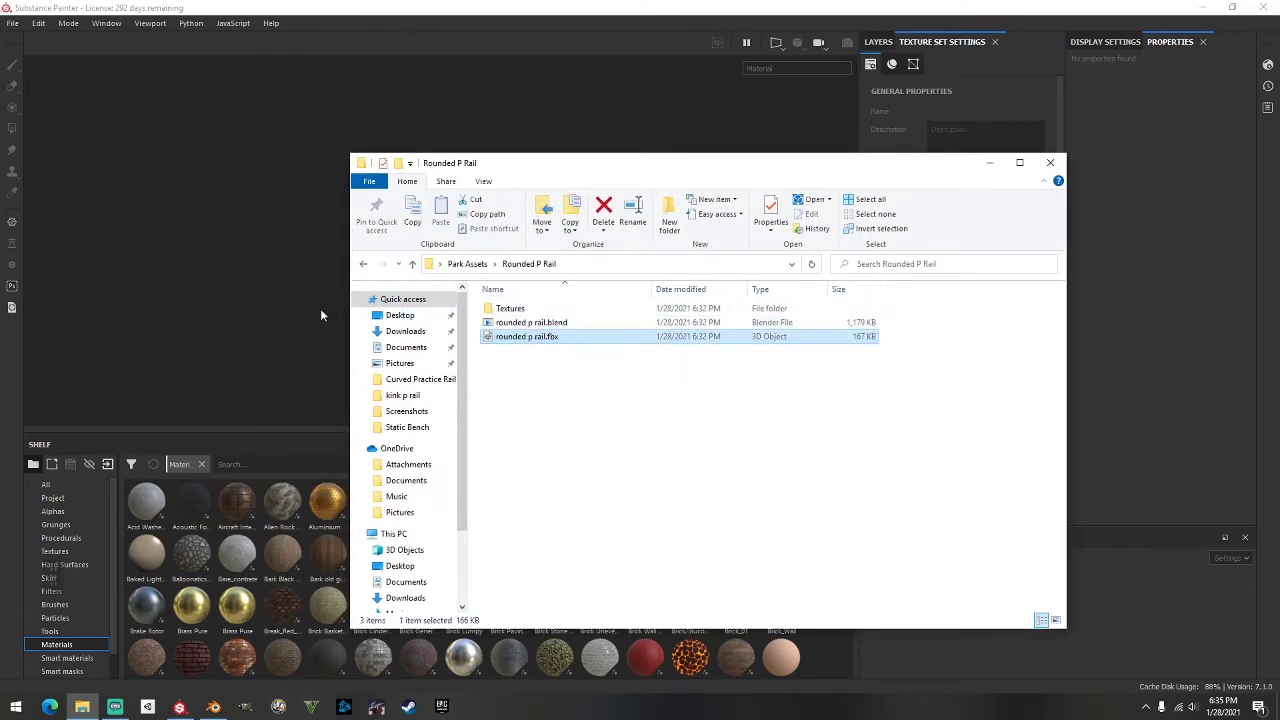
pyautogui.moveTo(520, 338); pyautogui.dragTo(269, 284)
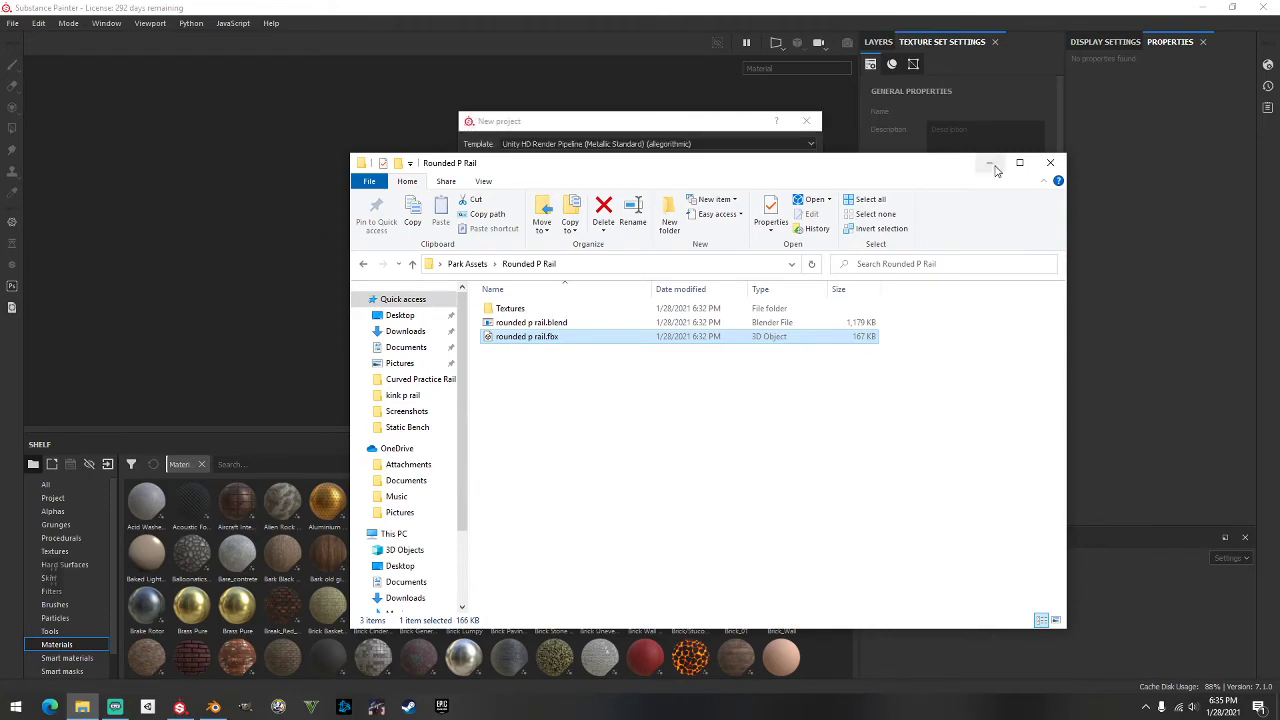
pyautogui.click(989, 162)
# Step: Review the project templates, choose Unity HD Render Pipeline (Metallic Standard), and create the project
pyautogui.click(554, 145)
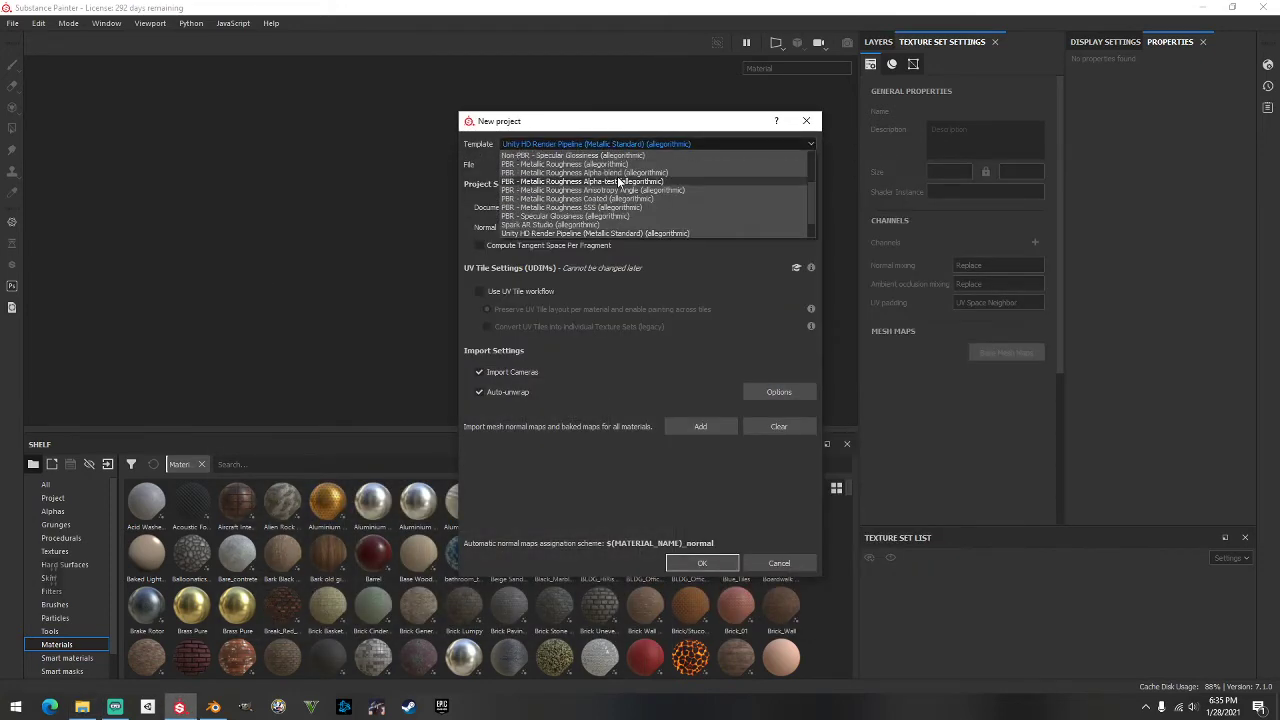
pyautogui.scroll(-3, 625, 190)
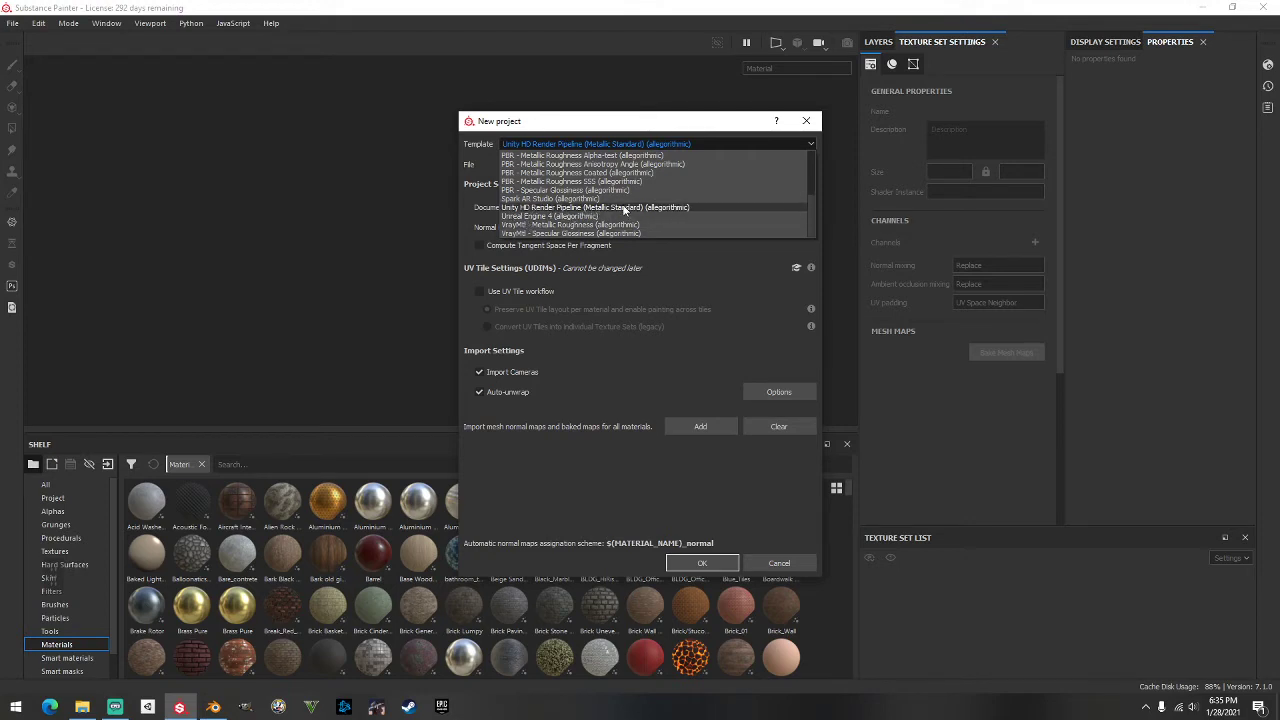
pyautogui.scroll(-1, 608, 212)
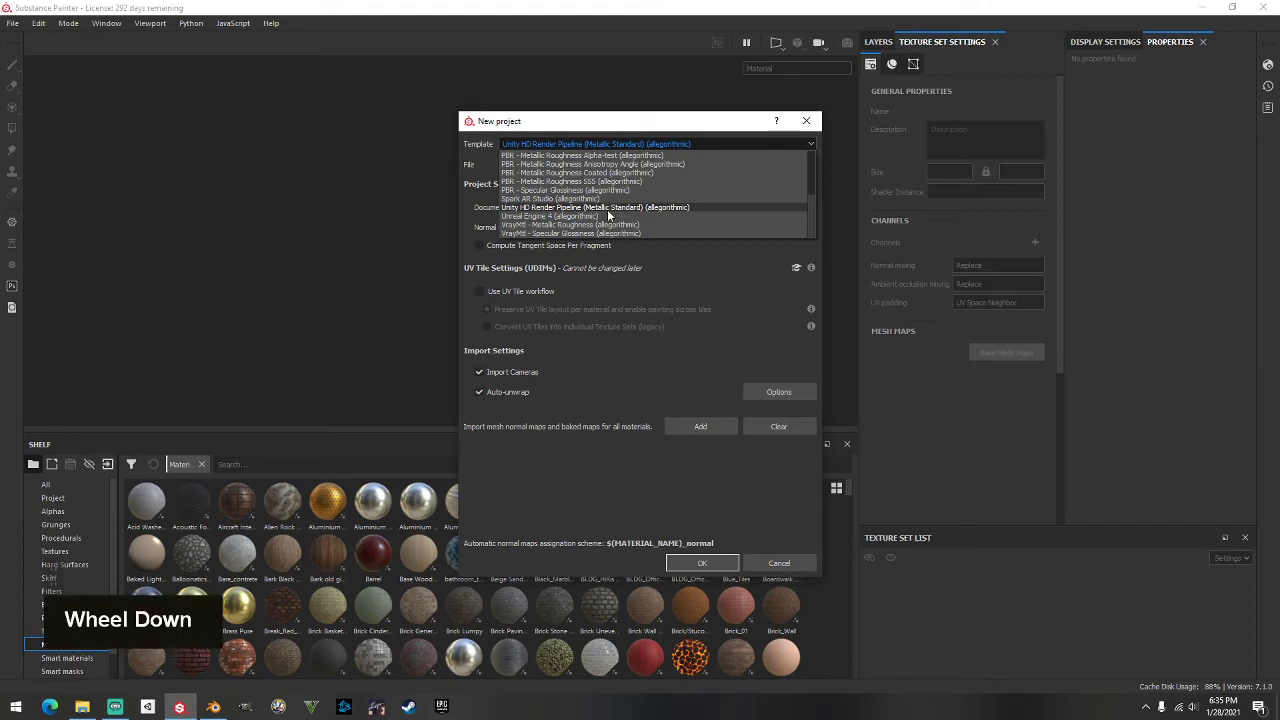
pyautogui.scroll(4, 608, 212)
pyautogui.scroll(-4, 608, 212)
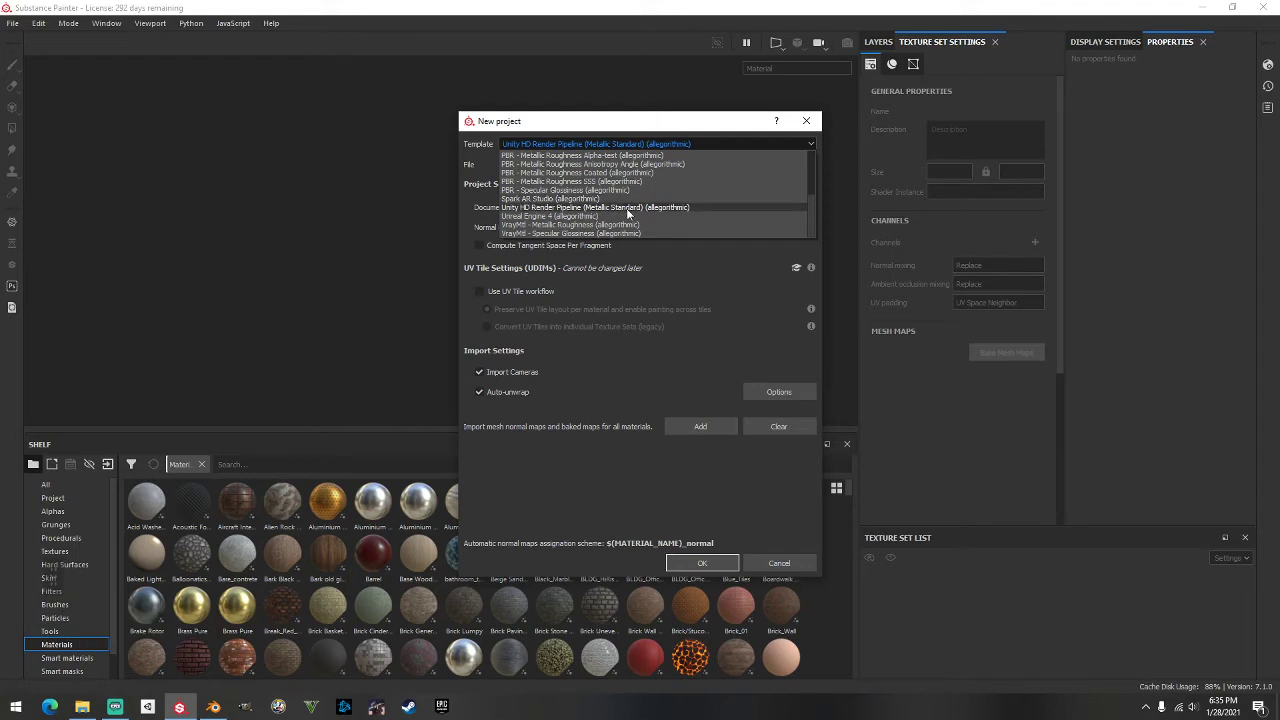
pyautogui.scroll(4, 597, 213)
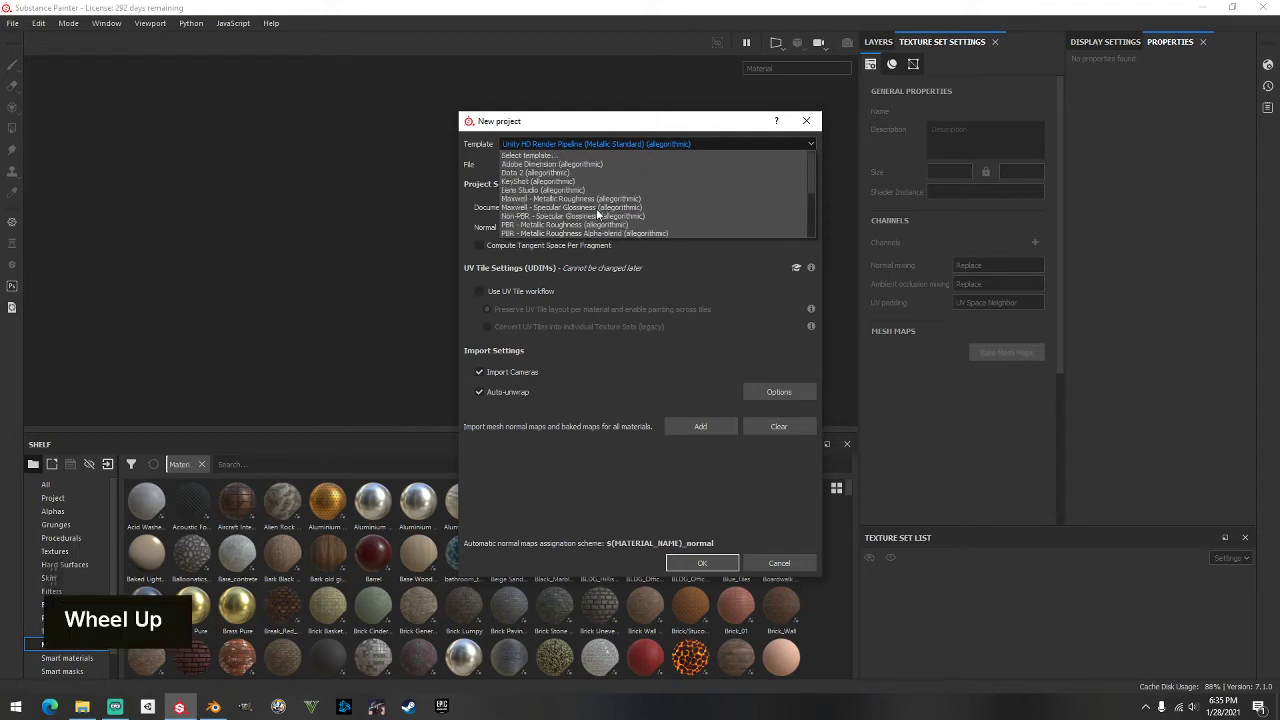
pyautogui.scroll(-5, 597, 213)
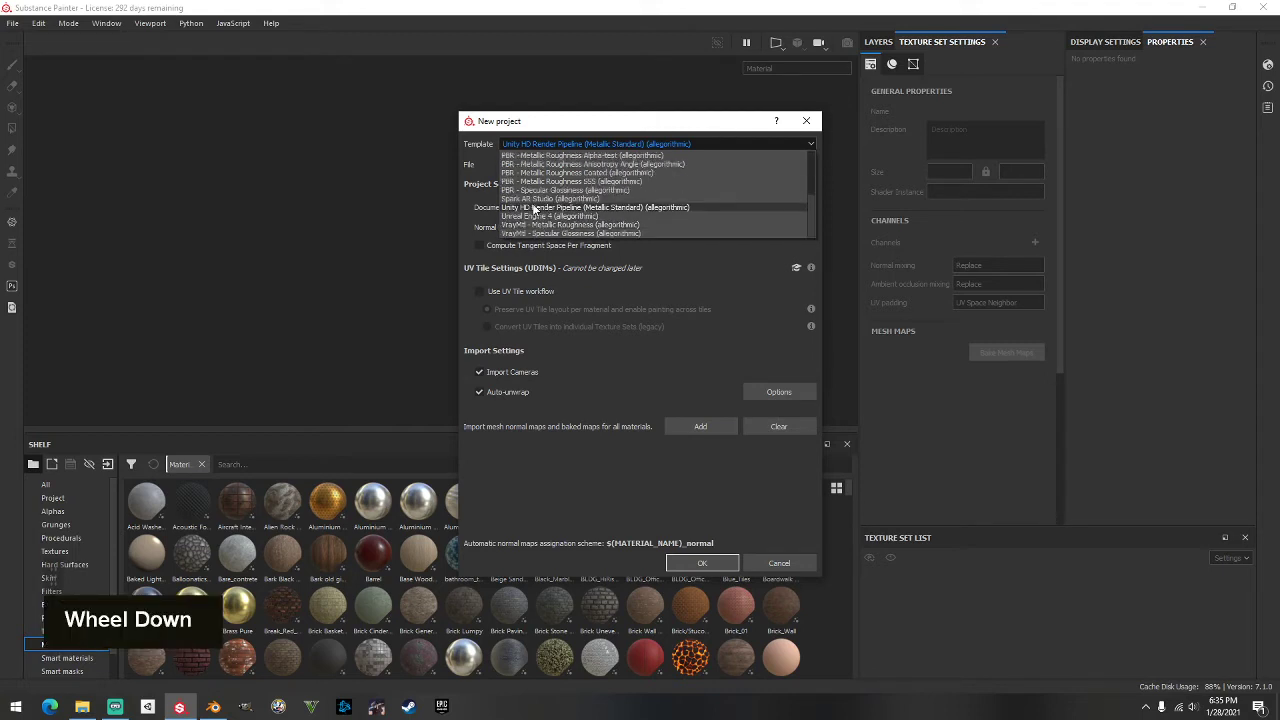
pyautogui.click(528, 208)
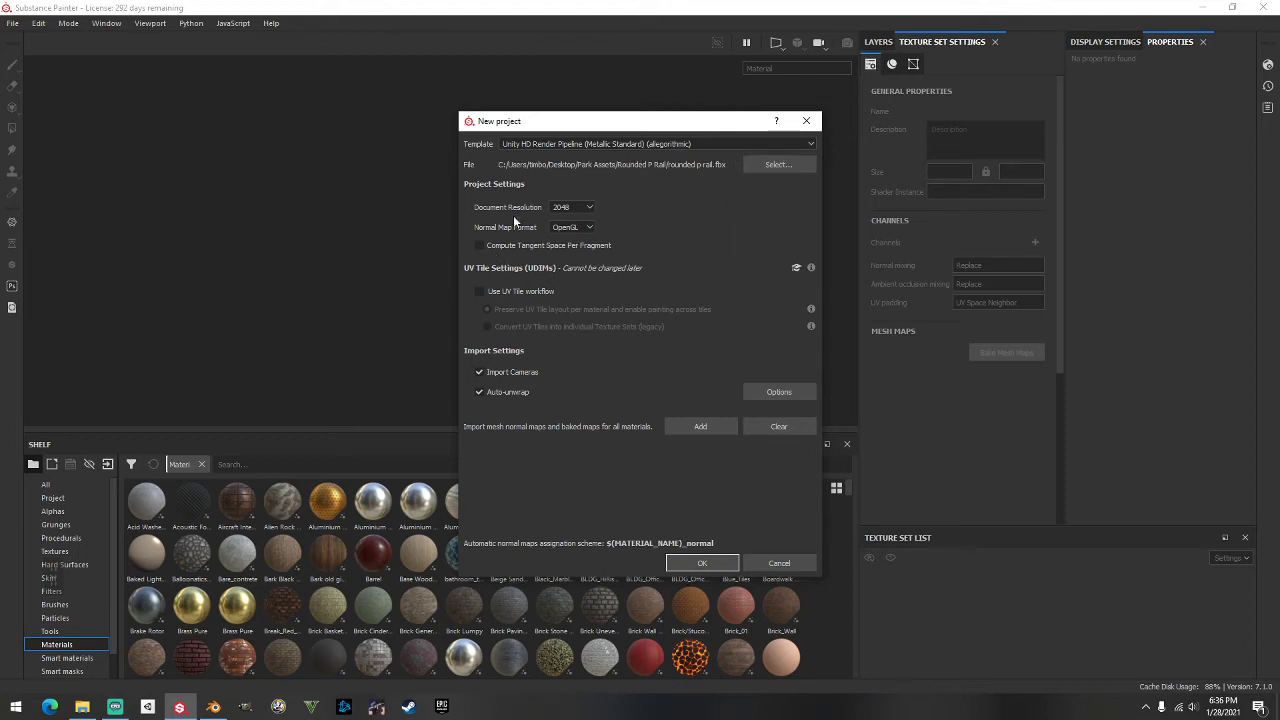
pyautogui.doubleClick(702, 562)
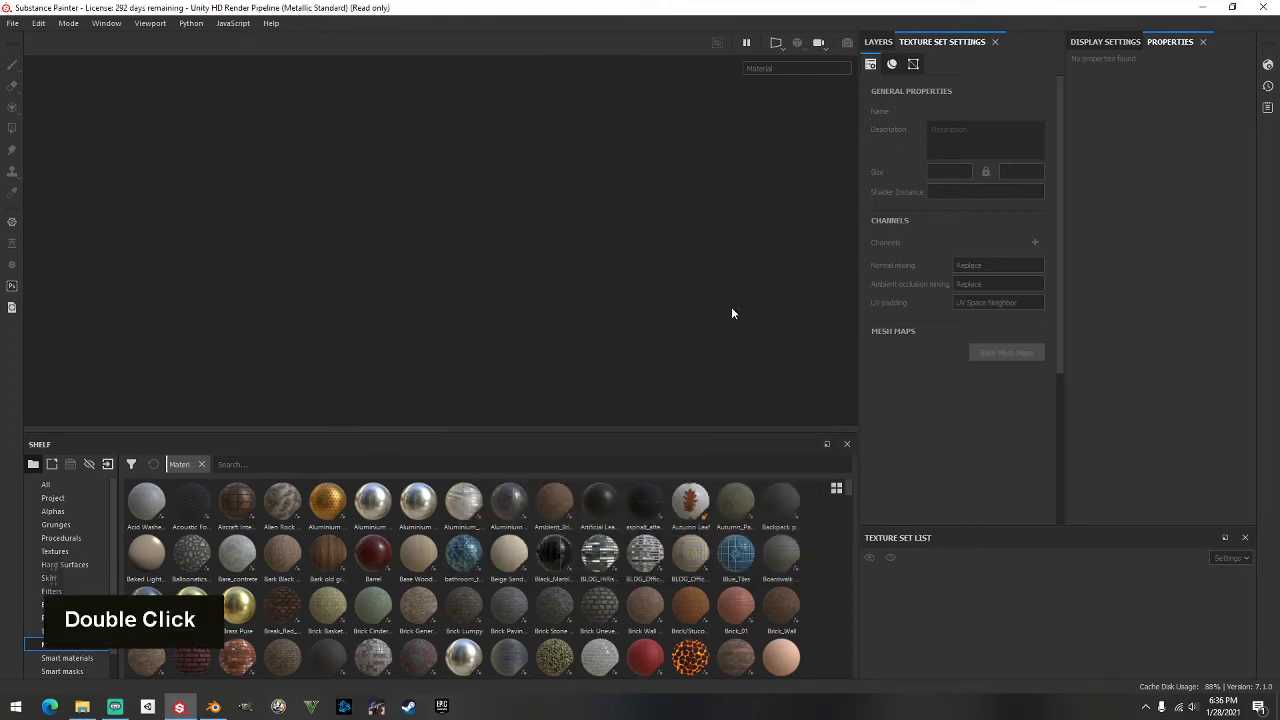
# Step: Look through the bolts, feet and rail texture sets and make feet the active one
pyautogui.scroll(-1, 617, 274)
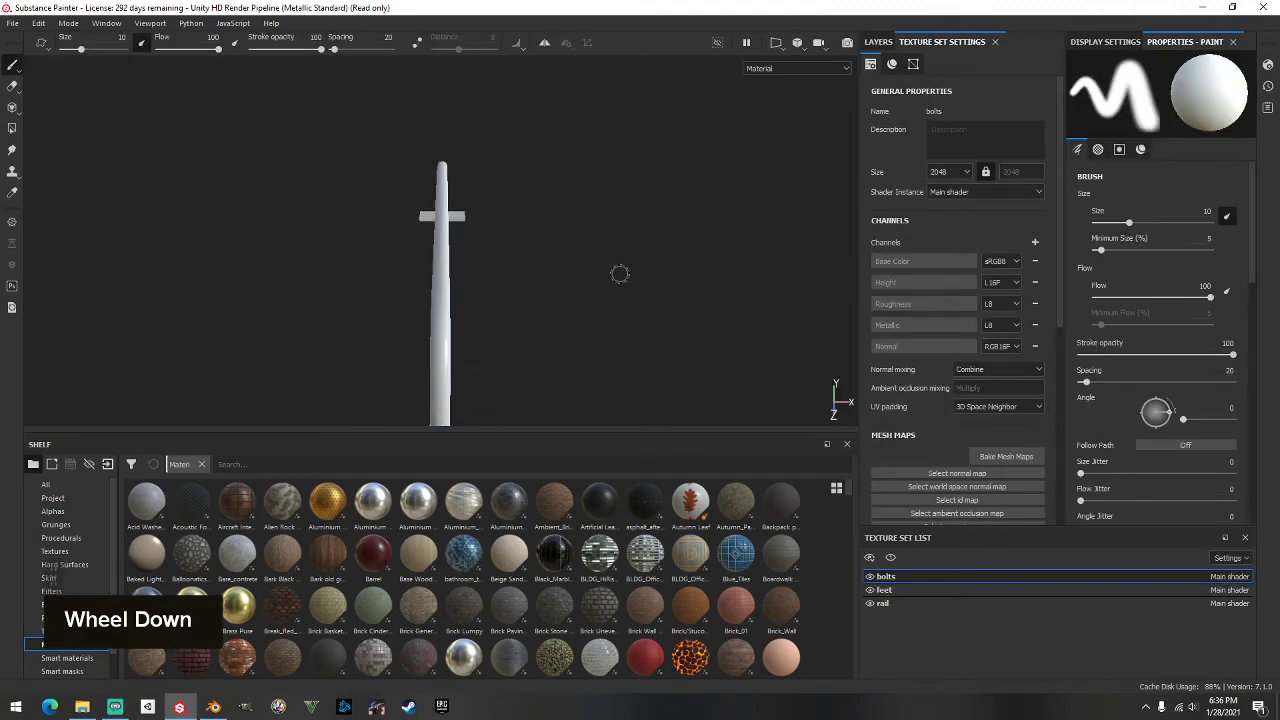
pyautogui.scroll(2, 620, 274)
pyautogui.keyDown('alt'); pyautogui.moveTo(616, 259); pyautogui.dragTo(808, 252); pyautogui.keyUp('alt')
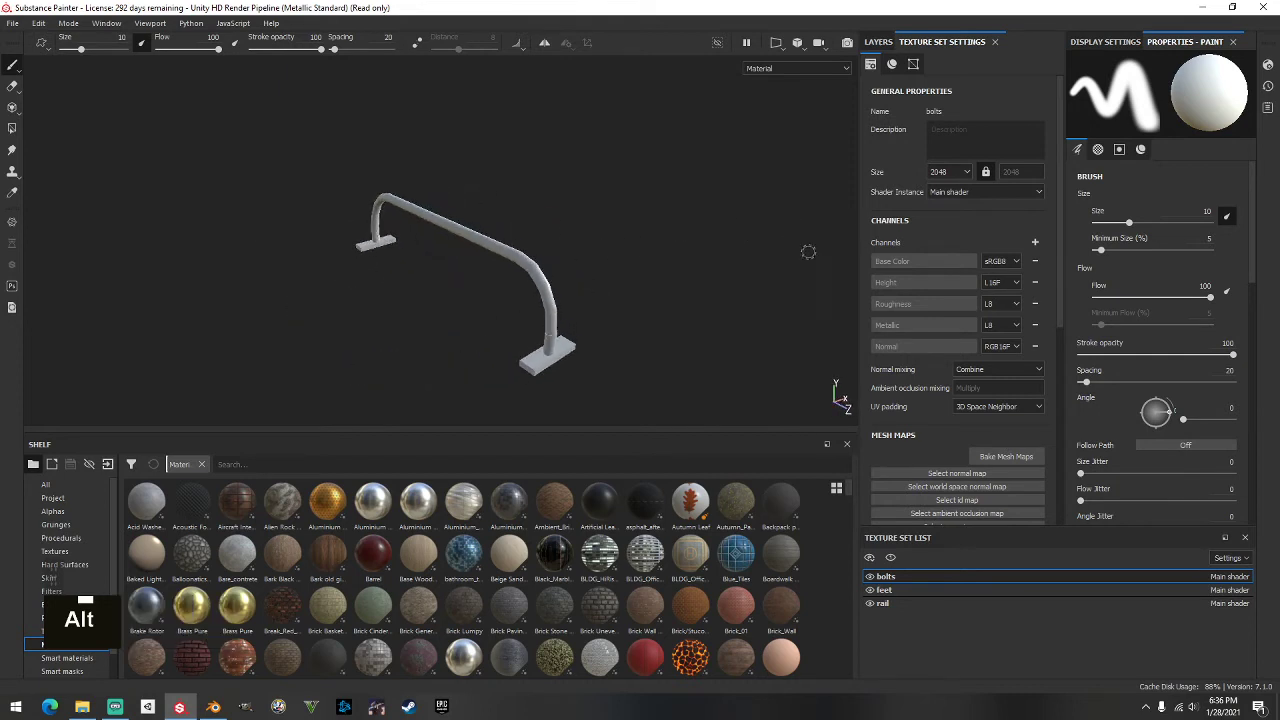
pyautogui.click(899, 601)
pyautogui.click(901, 592)
pyautogui.click(901, 578)
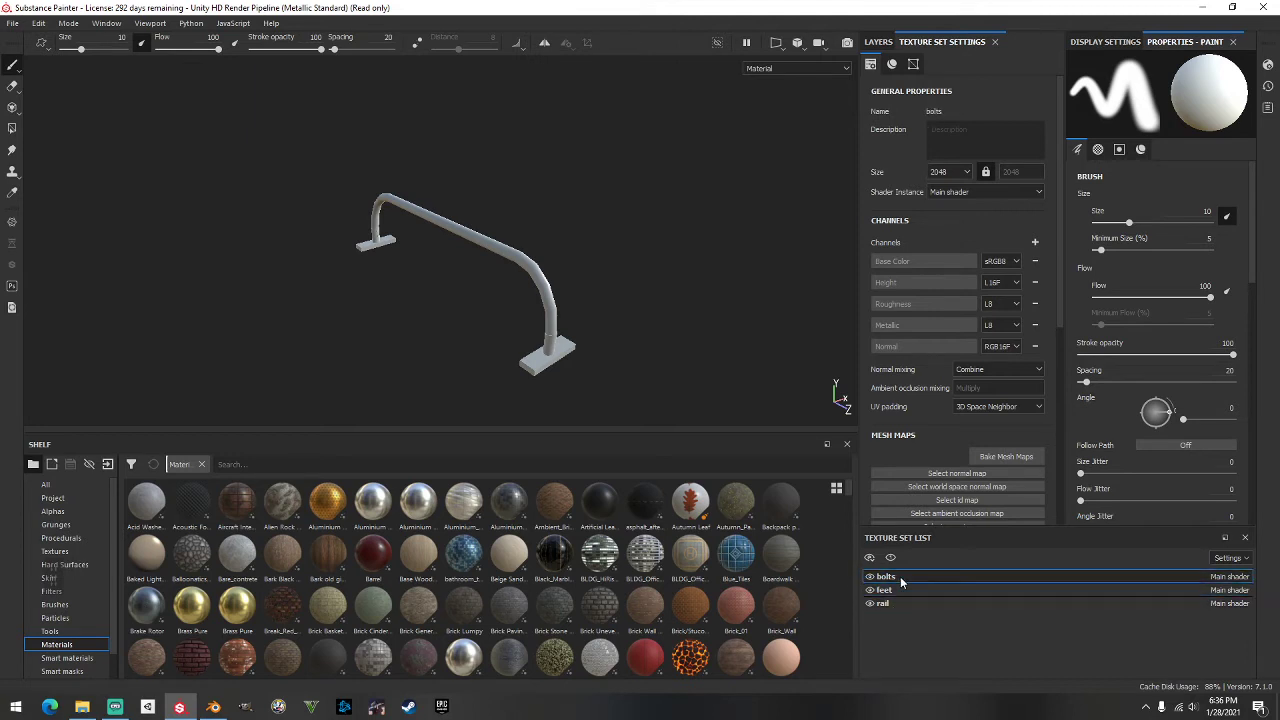
pyautogui.click(908, 592)
pyautogui.click(911, 604)
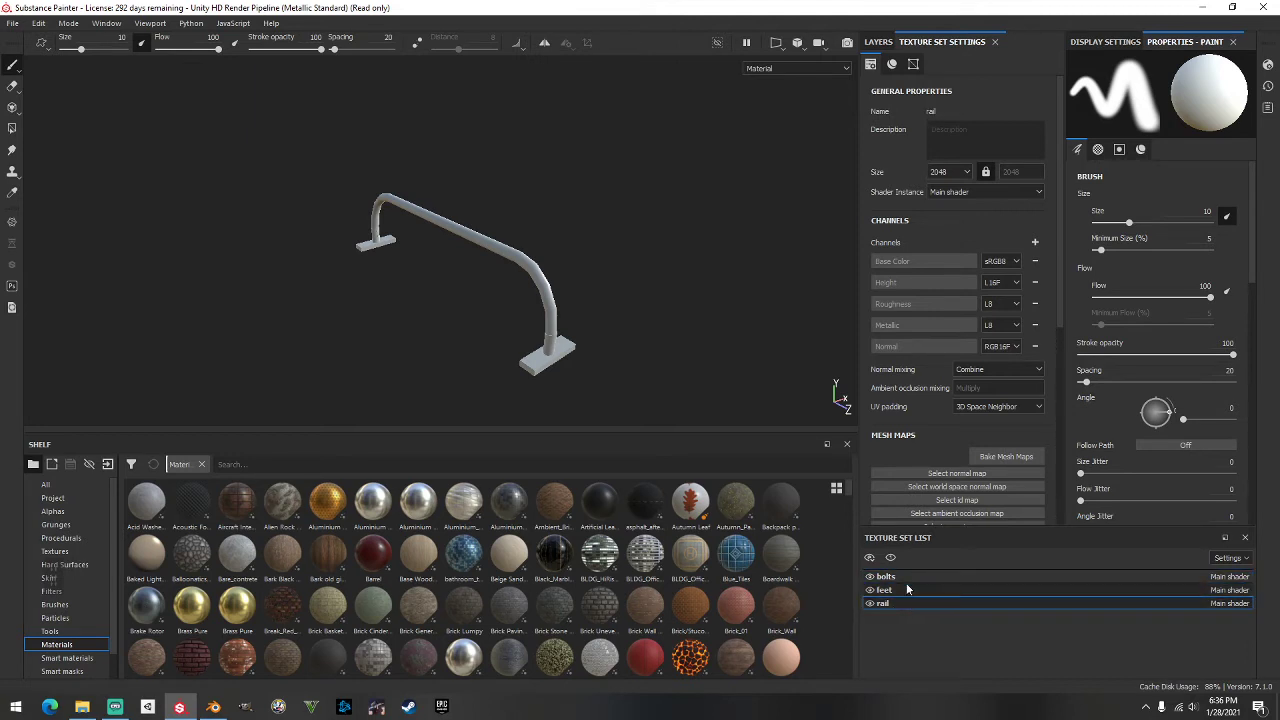
pyautogui.click(893, 577)
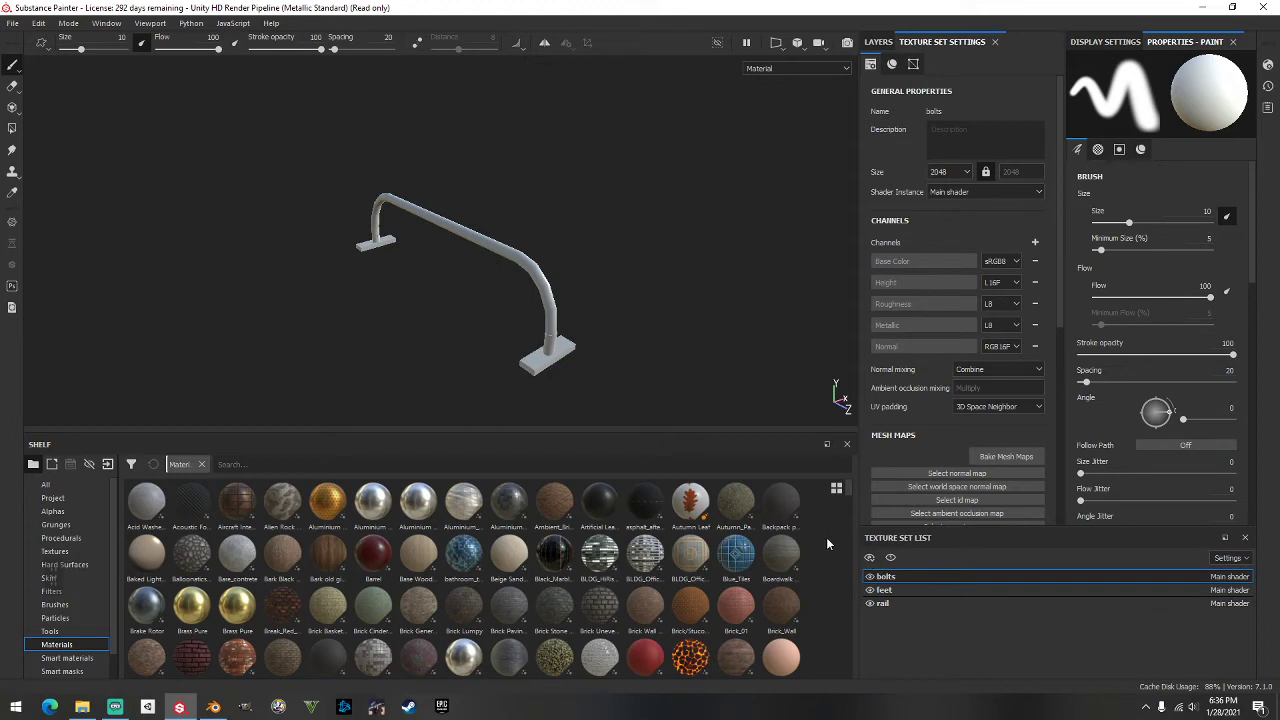
pyautogui.click(885, 591)
# Step: Remove the Materials filter from the shelf and search all assets for "metal"
pyautogui.scroll(-1, 677, 413)
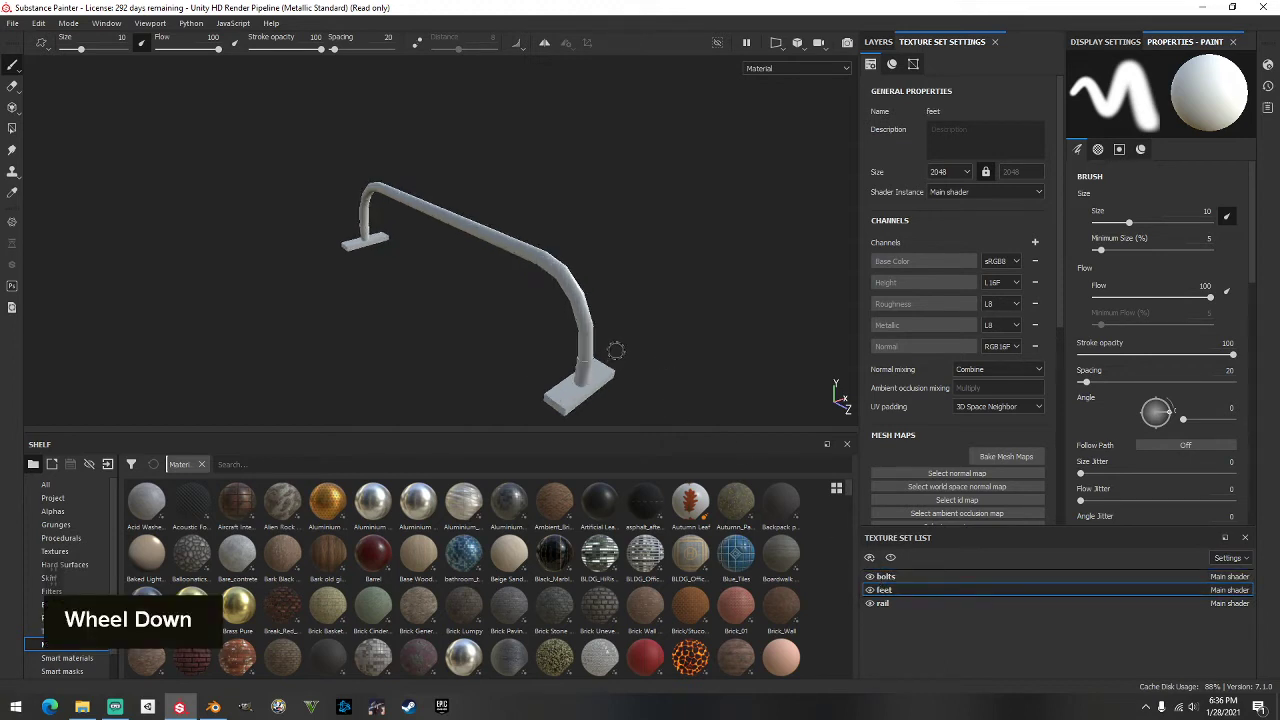
pyautogui.keyDown('alt'); pyautogui.moveTo(553, 281); pyautogui.dragTo(680, 266); pyautogui.keyUp('alt')
pyautogui.keyDown('alt'); pyautogui.moveTo(675, 312); pyautogui.dragTo(552, 258, button='middle'); pyautogui.keyUp('alt')
pyautogui.scroll(-1, 637, 291)
pyautogui.keyDown('alt'); pyautogui.moveTo(552, 258); pyautogui.dragTo(605, 351); pyautogui.keyUp('alt')
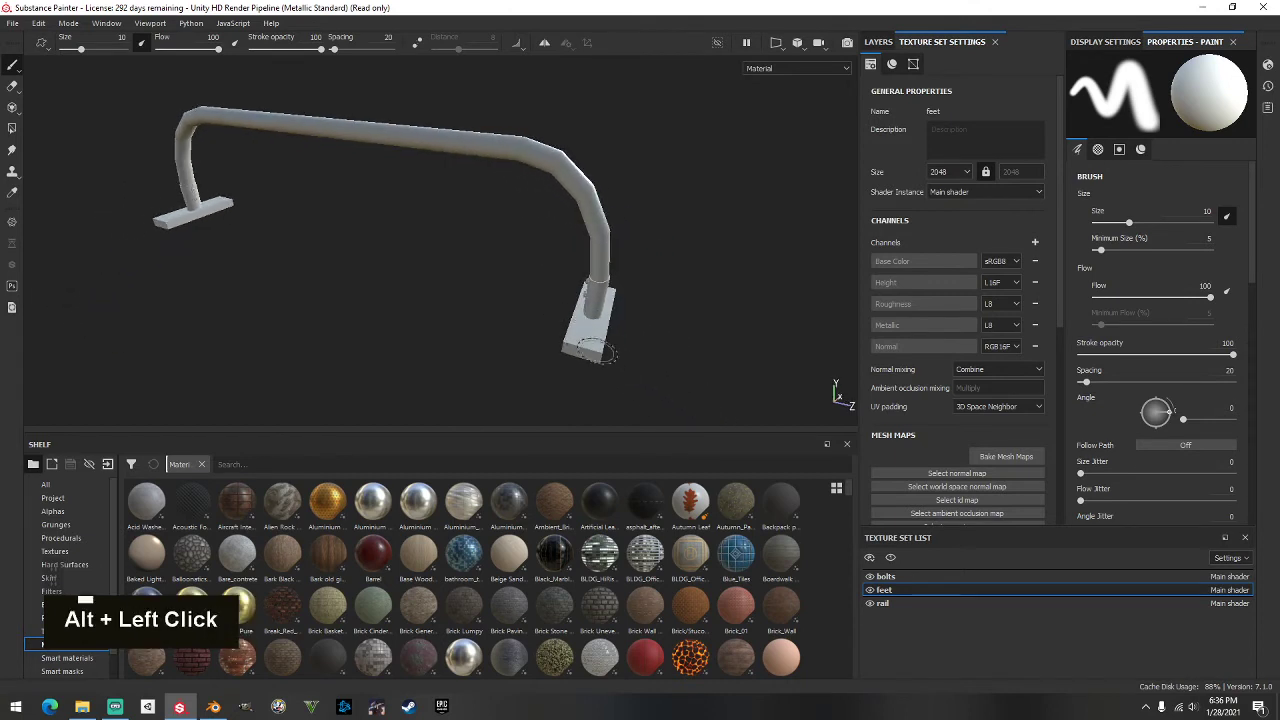
pyautogui.keyDown('alt'); pyautogui.moveTo(605, 351); pyautogui.dragTo(577, 332, button='middle'); pyautogui.keyUp('alt')
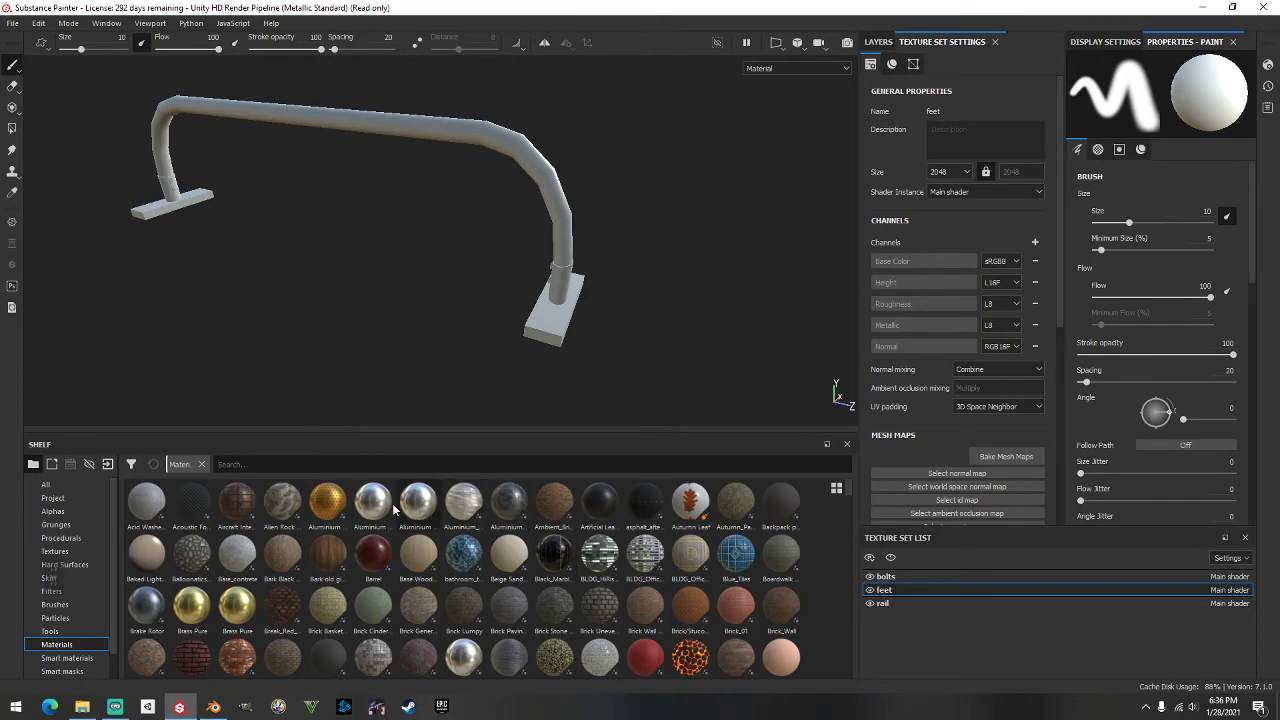
pyautogui.click(181, 466)
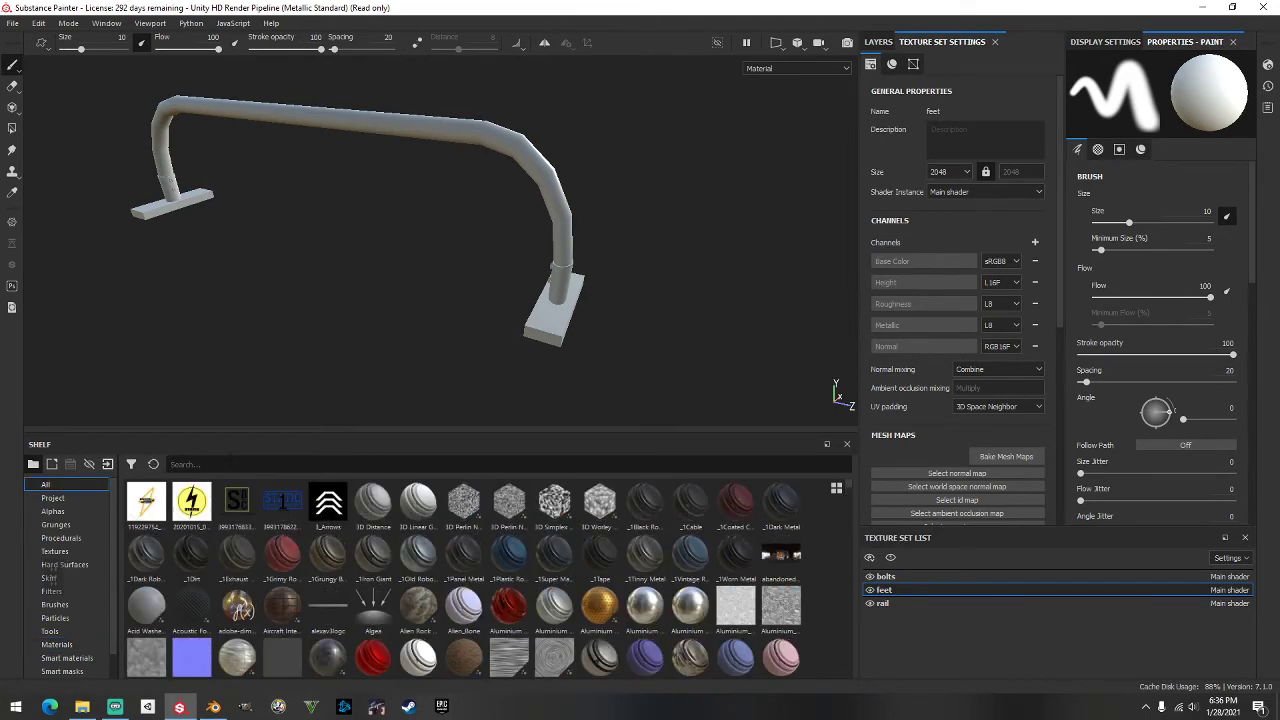
pyautogui.write('metal')
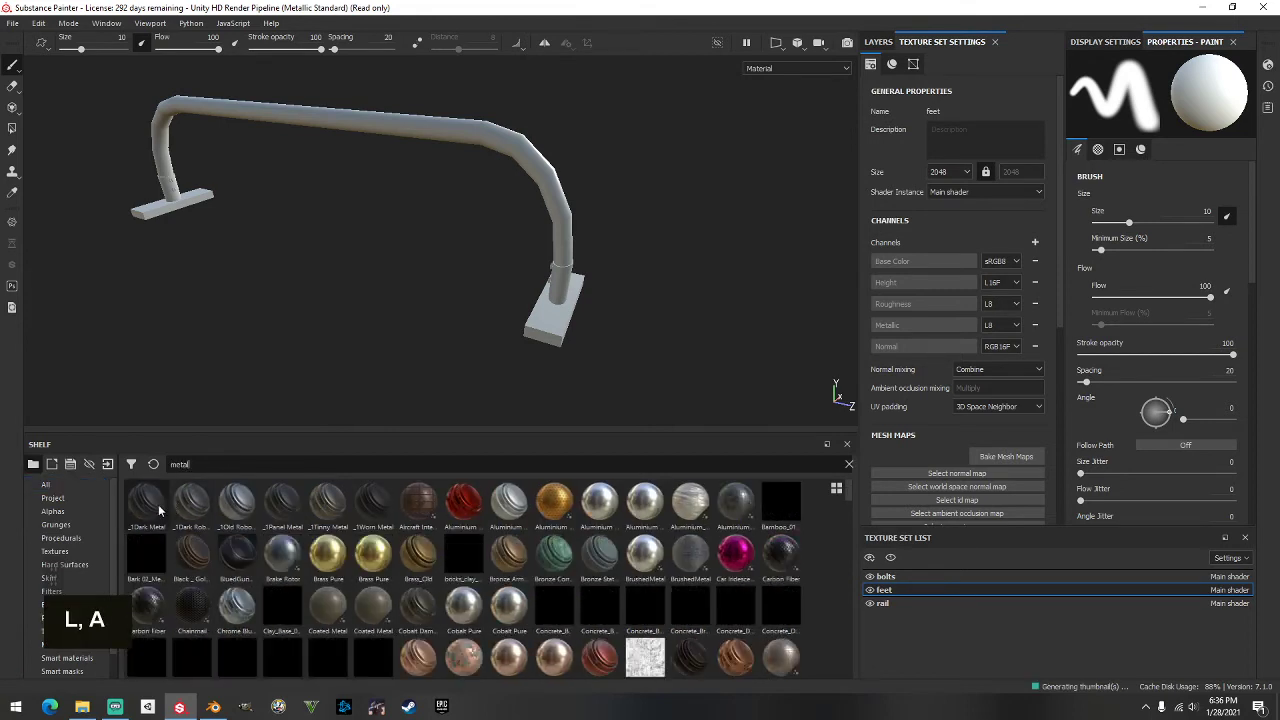
# Step: Apply the _1Dark Metal smart material to the rail's feet
pyautogui.moveTo(158, 511); pyautogui.dragTo(348, 328)
pyautogui.keyDown('alt'); pyautogui.moveTo(348, 328); pyautogui.dragTo(170, 322, button='middle'); pyautogui.keyUp('alt')
pyautogui.moveTo(155, 503); pyautogui.dragTo(444, 272)
pyautogui.scroll(-3, 441, 324)
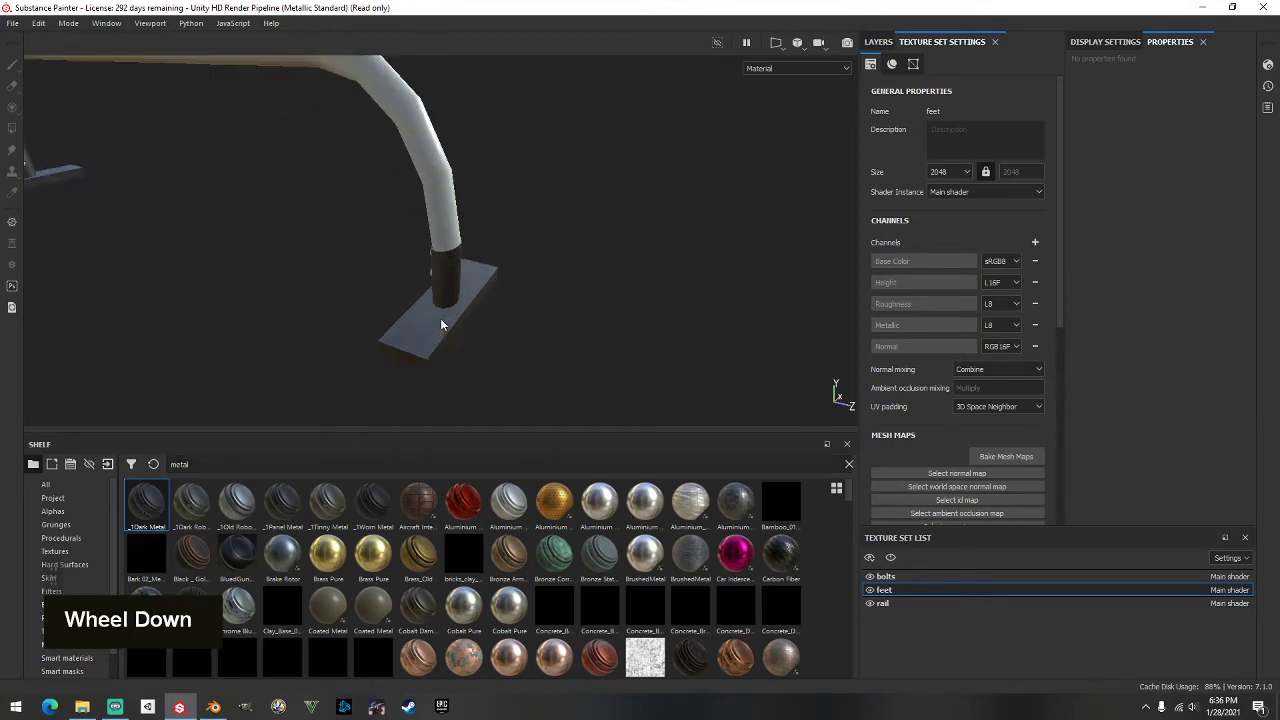
# Step: Try the _1Tinny Metal smart material on the feet, on top of the dark metal
pyautogui.keyDown('alt'); pyautogui.moveTo(441, 324); pyautogui.dragTo(983, 309); pyautogui.keyUp('alt')
pyautogui.keyDown('alt'); pyautogui.moveTo(543, 305); pyautogui.dragTo(654, 231, button='middle'); pyautogui.keyUp('alt')
pyautogui.scroll(-3, 551, 278)
pyautogui.keyDown('alt'); pyautogui.moveTo(482, 290); pyautogui.dragTo(620, 250); pyautogui.keyUp('alt')
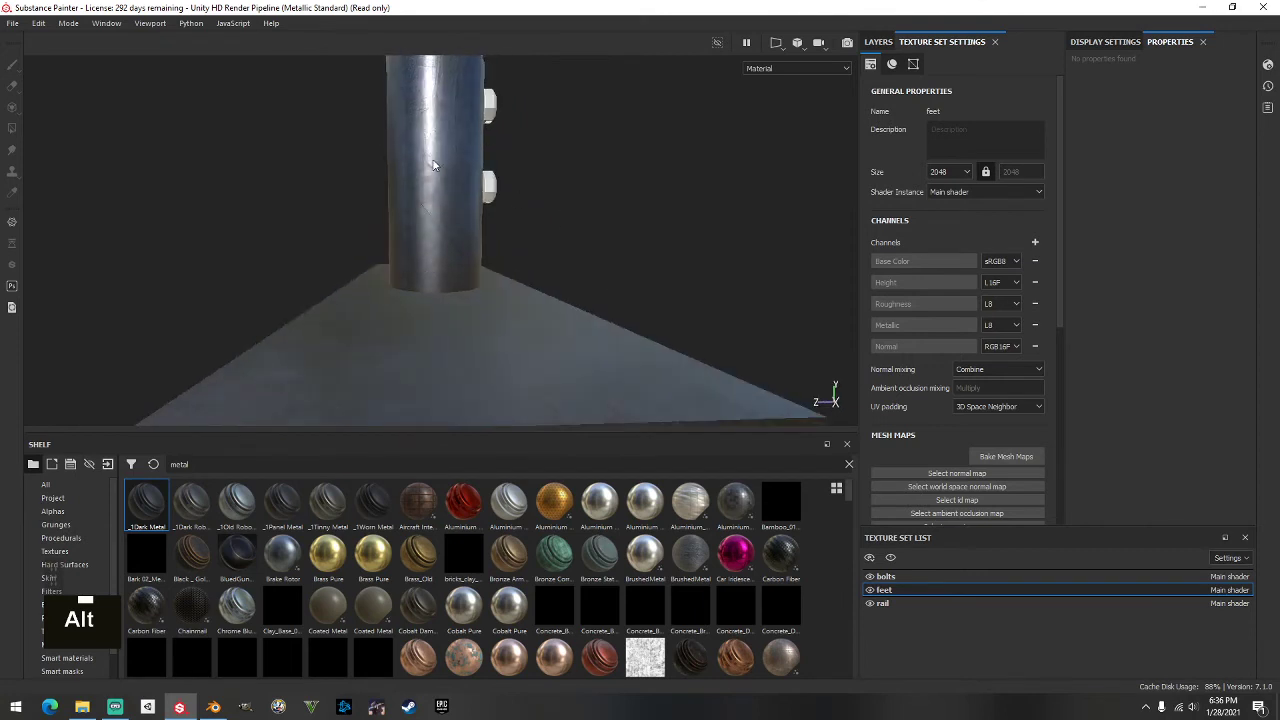
pyautogui.keyDown('alt'); pyautogui.moveTo(433, 259); pyautogui.dragTo(391, 355); pyautogui.keyUp('alt')
pyautogui.moveTo(324, 515); pyautogui.dragTo(456, 298)
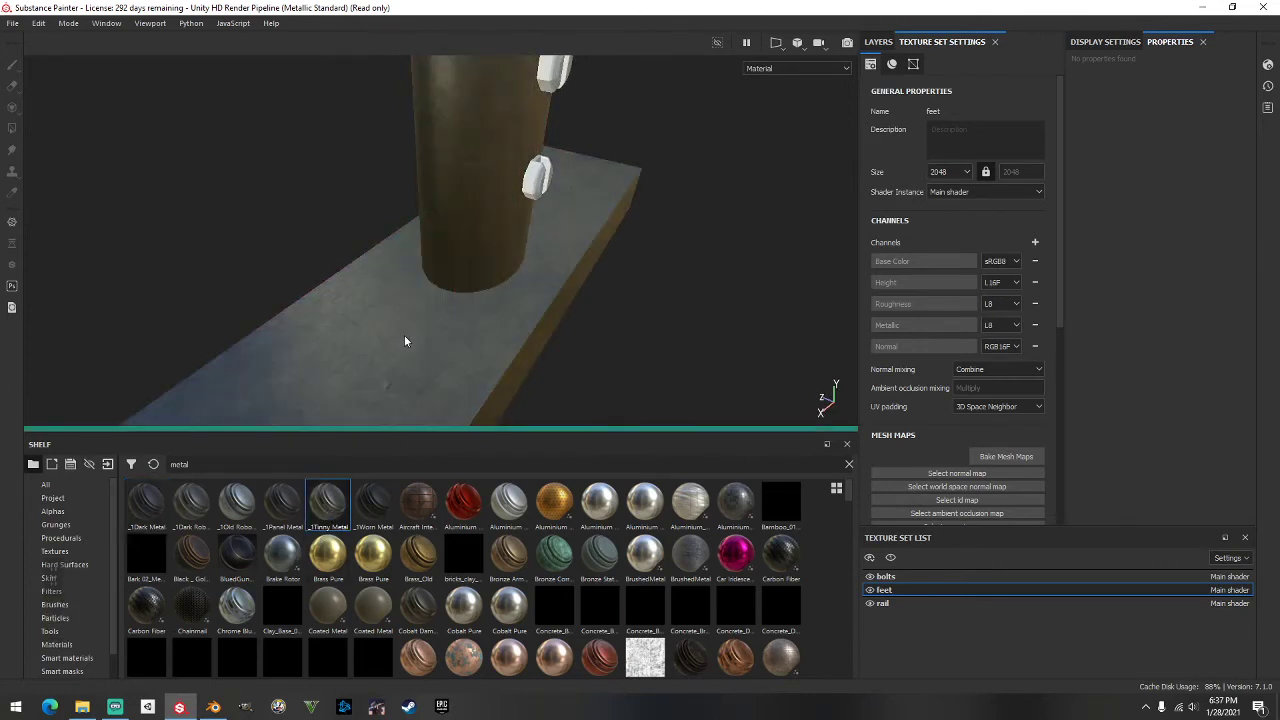
# Step: Show the layer stack of the feet and hide the _1Tinny Metal folder
pyautogui.click(880, 42)
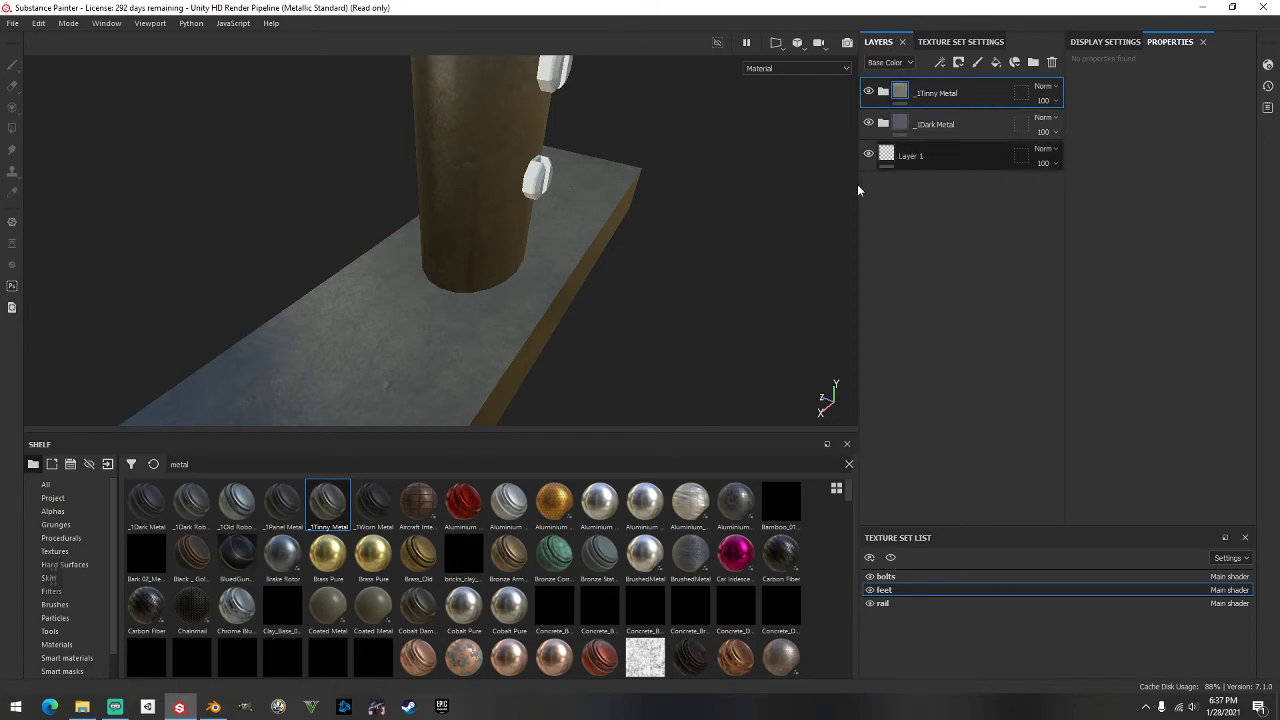
pyautogui.scroll(-2, 615, 240)
pyautogui.scroll(5, 617, 242)
pyautogui.keyDown('alt'); pyautogui.moveTo(757, 170); pyautogui.dragTo(578, 170, button='middle'); pyautogui.keyUp('alt')
pyautogui.click(869, 92)
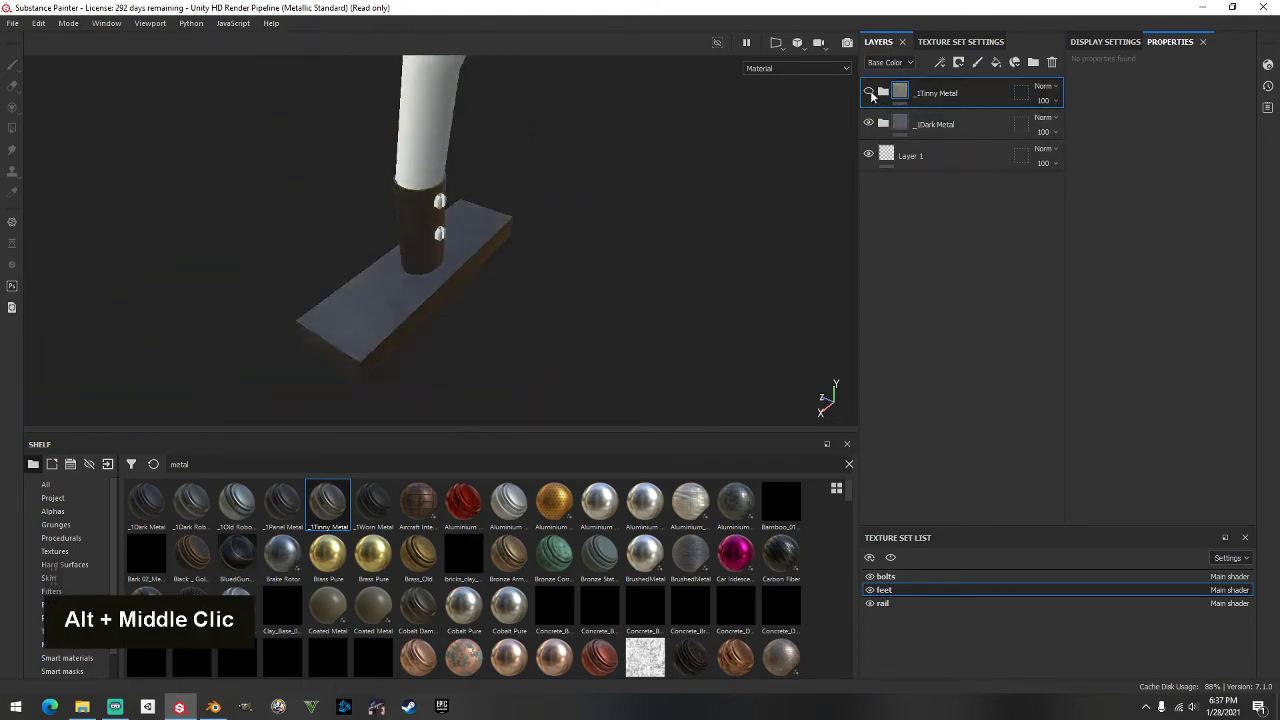
# Step: Expand the _1Dark Metal folder, toggle sublayers such as color, dust and Scratches off and on to compare, and collapse it
pyautogui.click(883, 124)
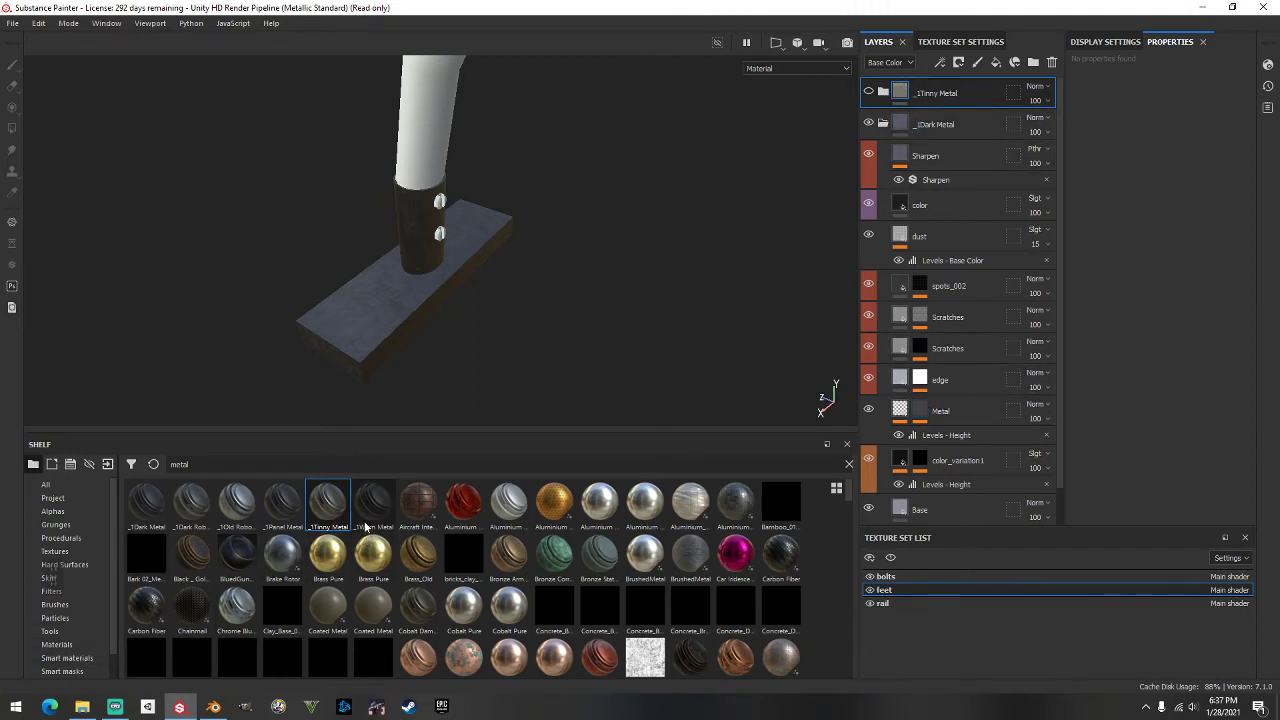
pyautogui.doubleClick(936, 157)
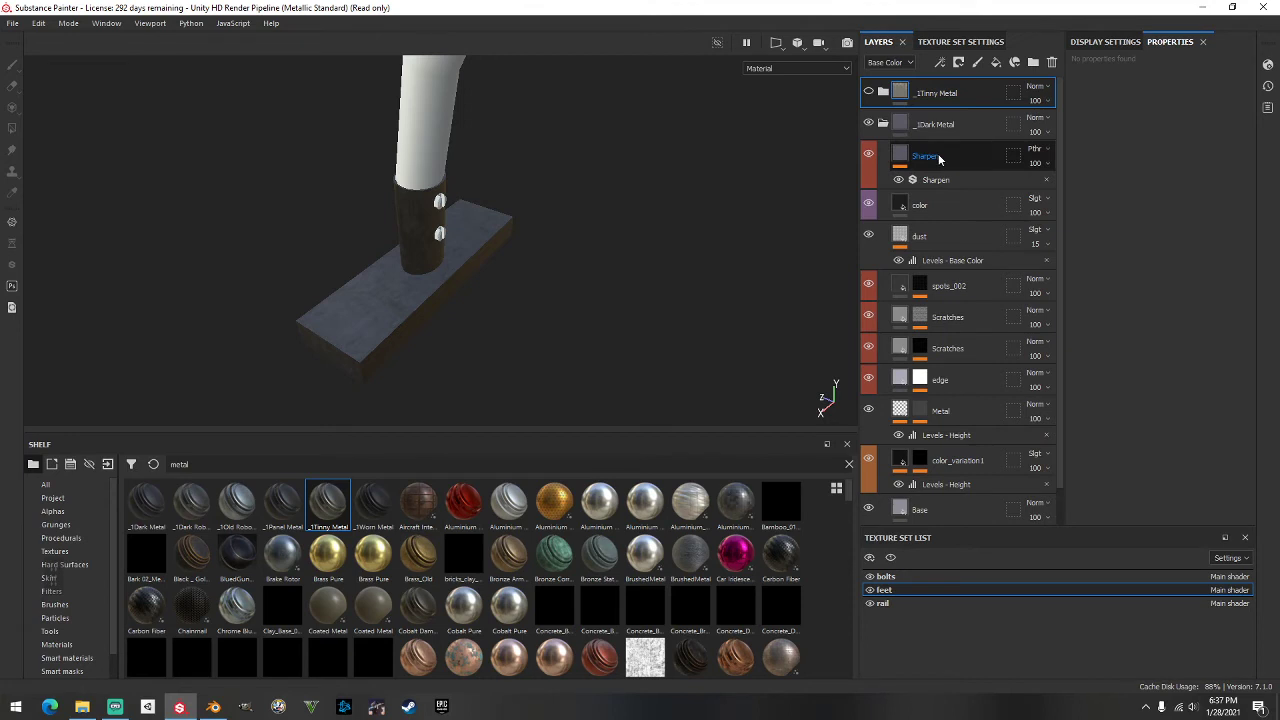
pyautogui.click(868, 160)
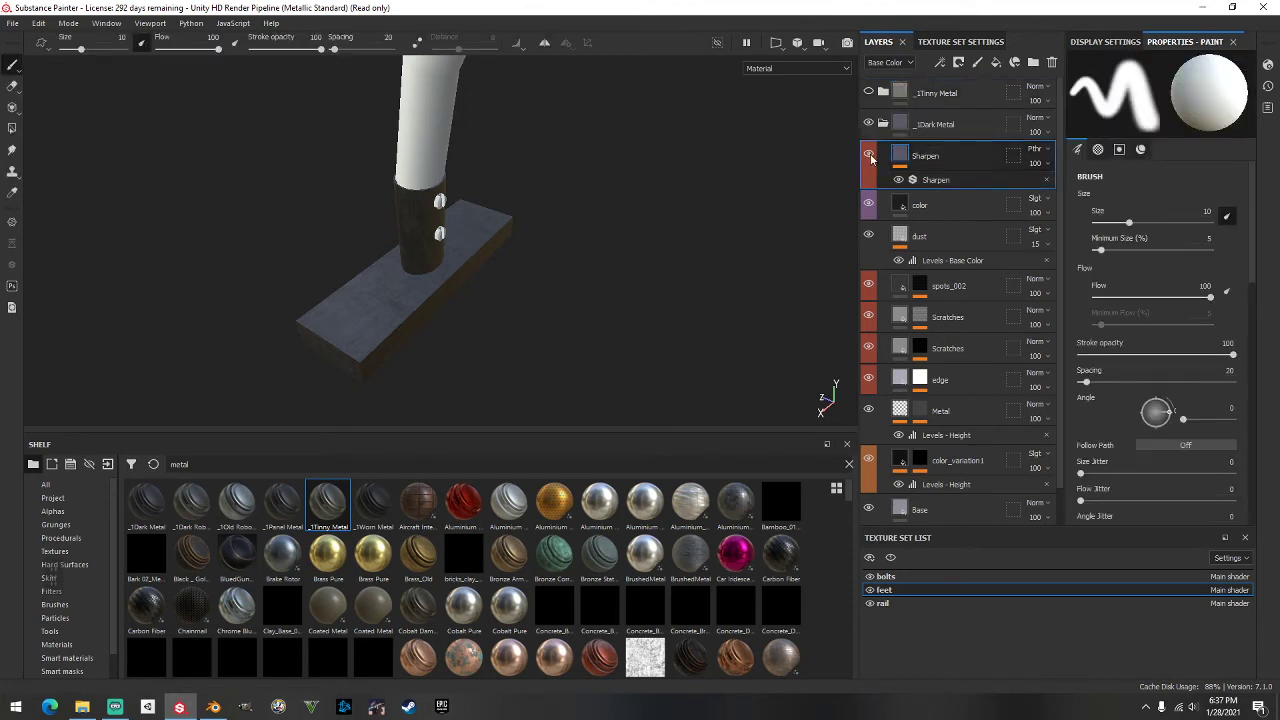
pyautogui.click(870, 207)
pyautogui.doubleClick(871, 238)
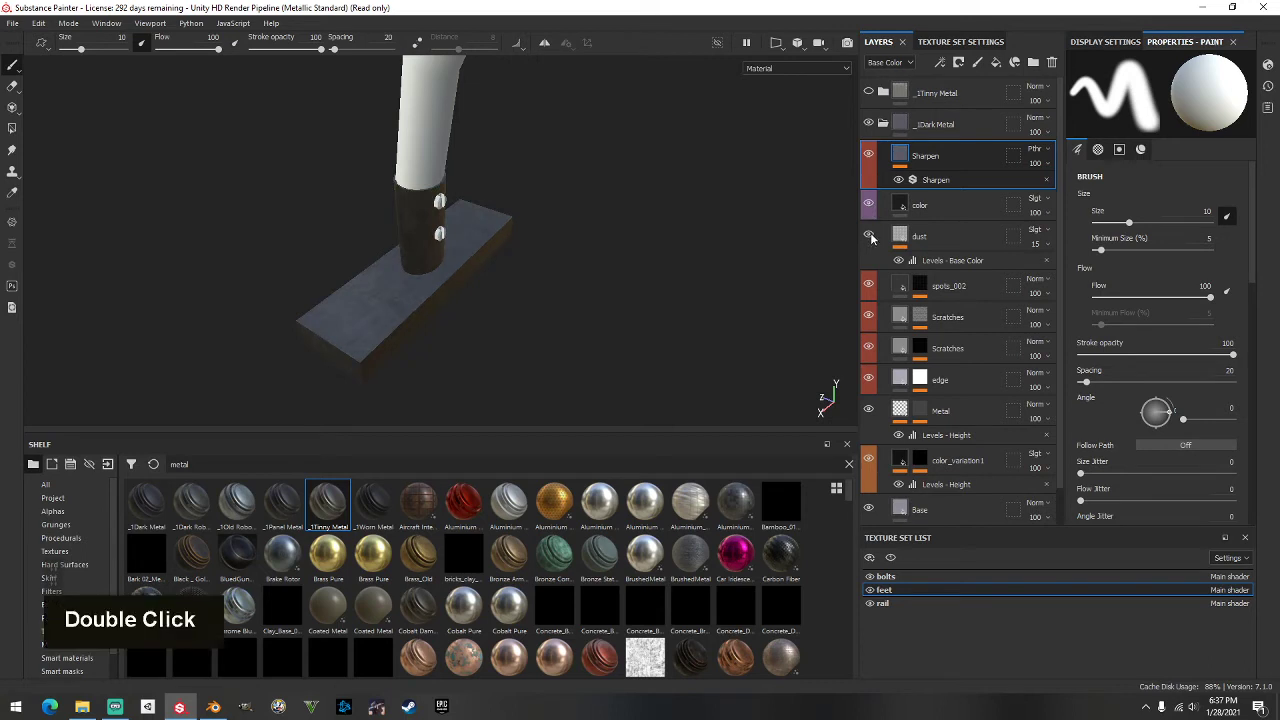
pyautogui.doubleClick(868, 318)
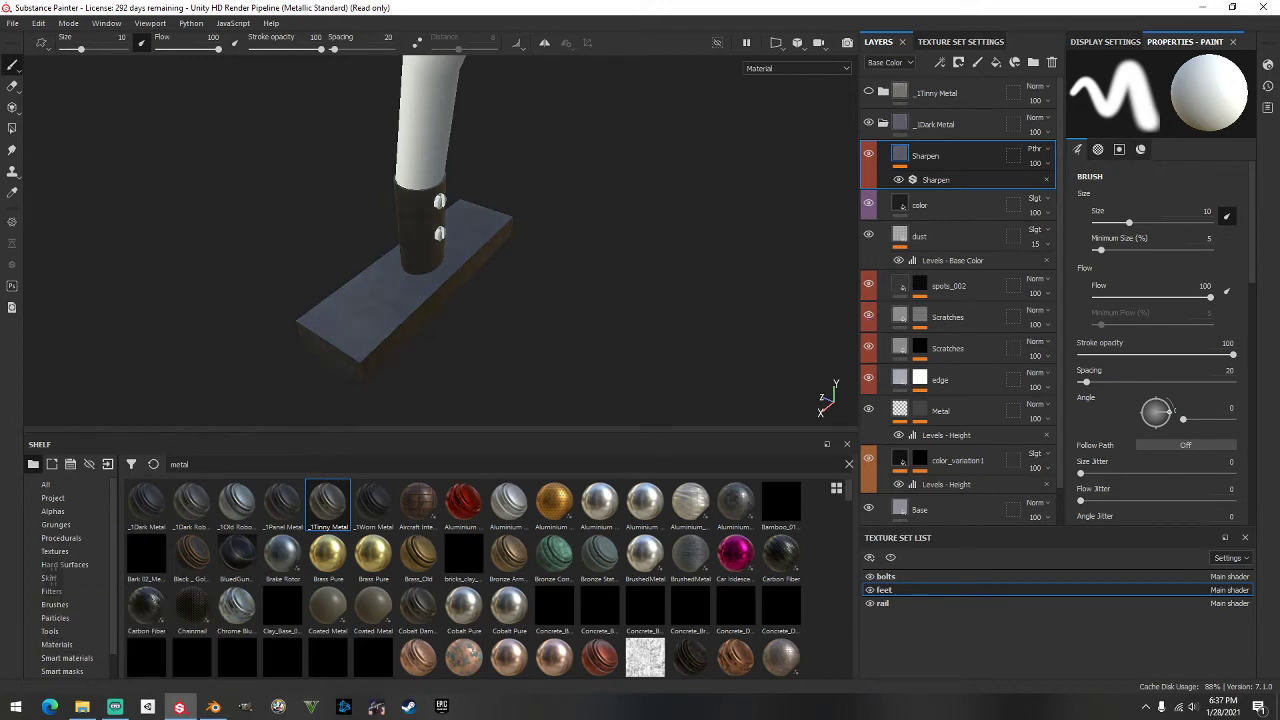
pyautogui.click(886, 124)
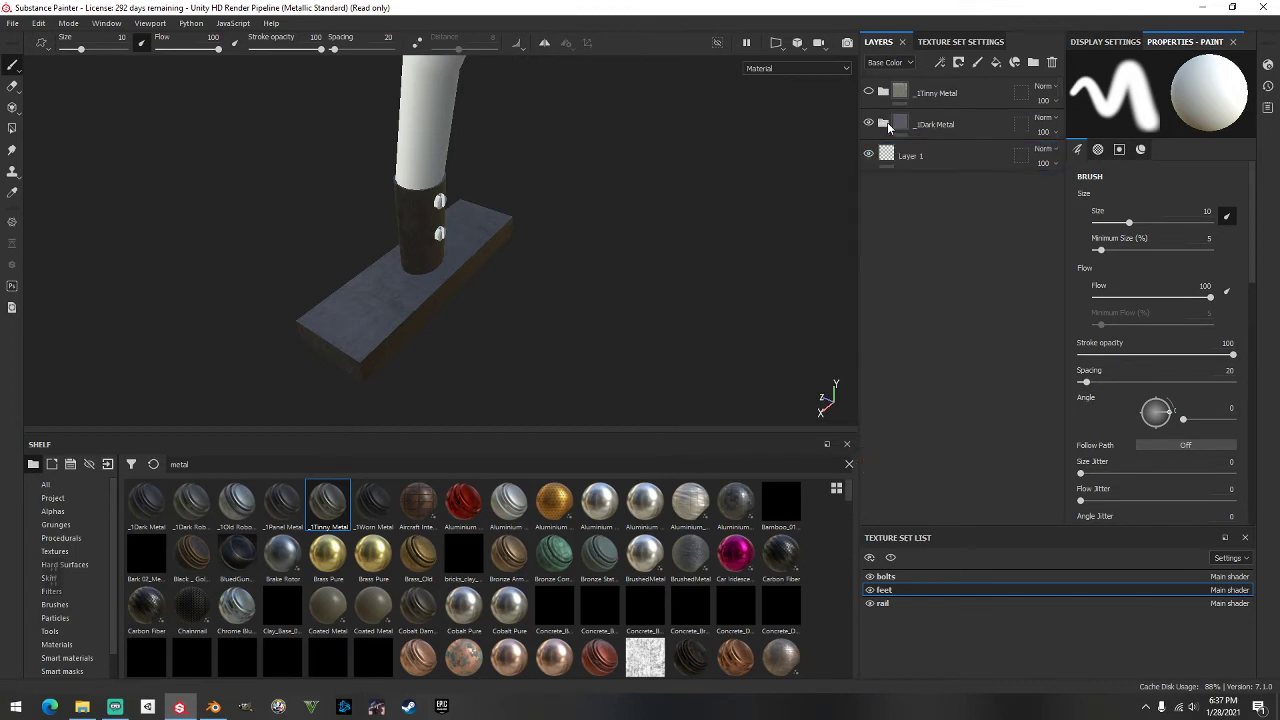
# Step: Delete the _1Tinny Metal folder from the feet's layers and inspect the dark metal on the foot up close
pyautogui.doubleClick(940, 97)
pyautogui.press('Delete')
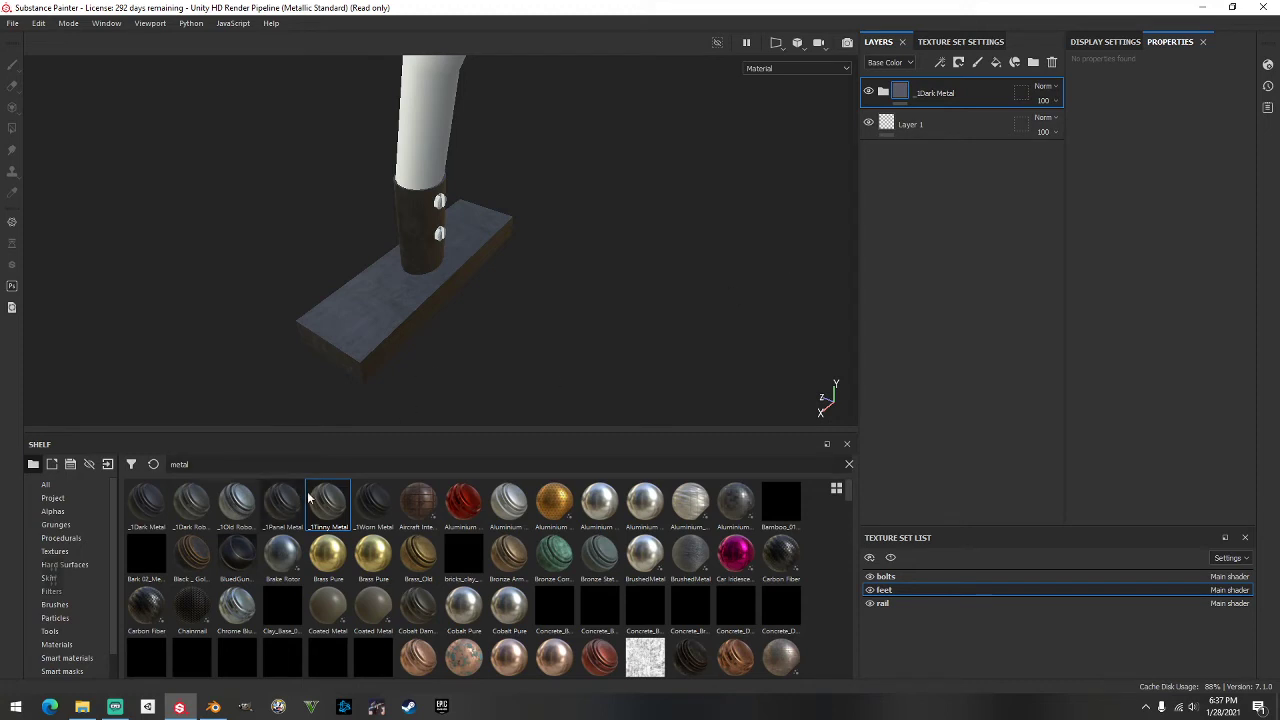
pyautogui.scroll(-4, 526, 266)
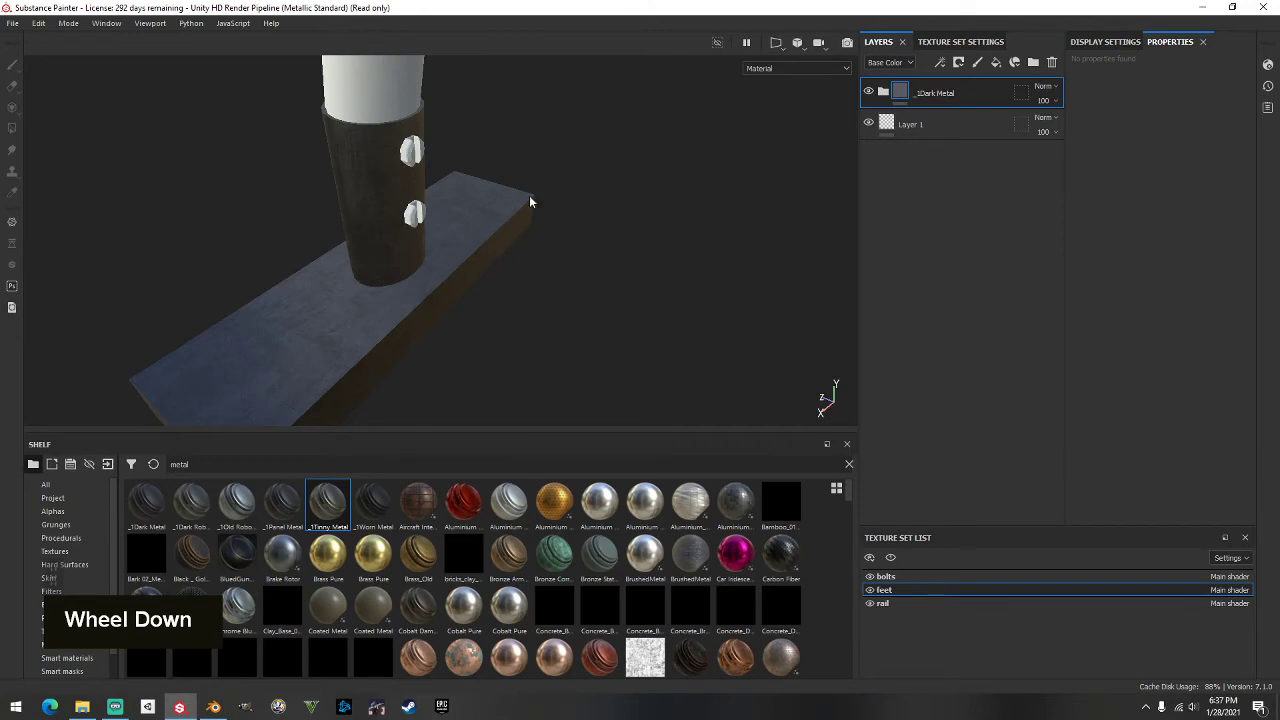
pyautogui.keyDown('alt'); pyautogui.moveTo(529, 200); pyautogui.dragTo(500, 155); pyautogui.keyUp('alt')
pyautogui.keyDown('alt'); pyautogui.moveTo(500, 155); pyautogui.dragTo(570, 210, button='middle'); pyautogui.keyUp('alt')
pyautogui.scroll(-2, 554, 200)
pyautogui.keyDown('alt'); pyautogui.moveTo(554, 200); pyautogui.dragTo(594, 276); pyautogui.keyUp('alt')
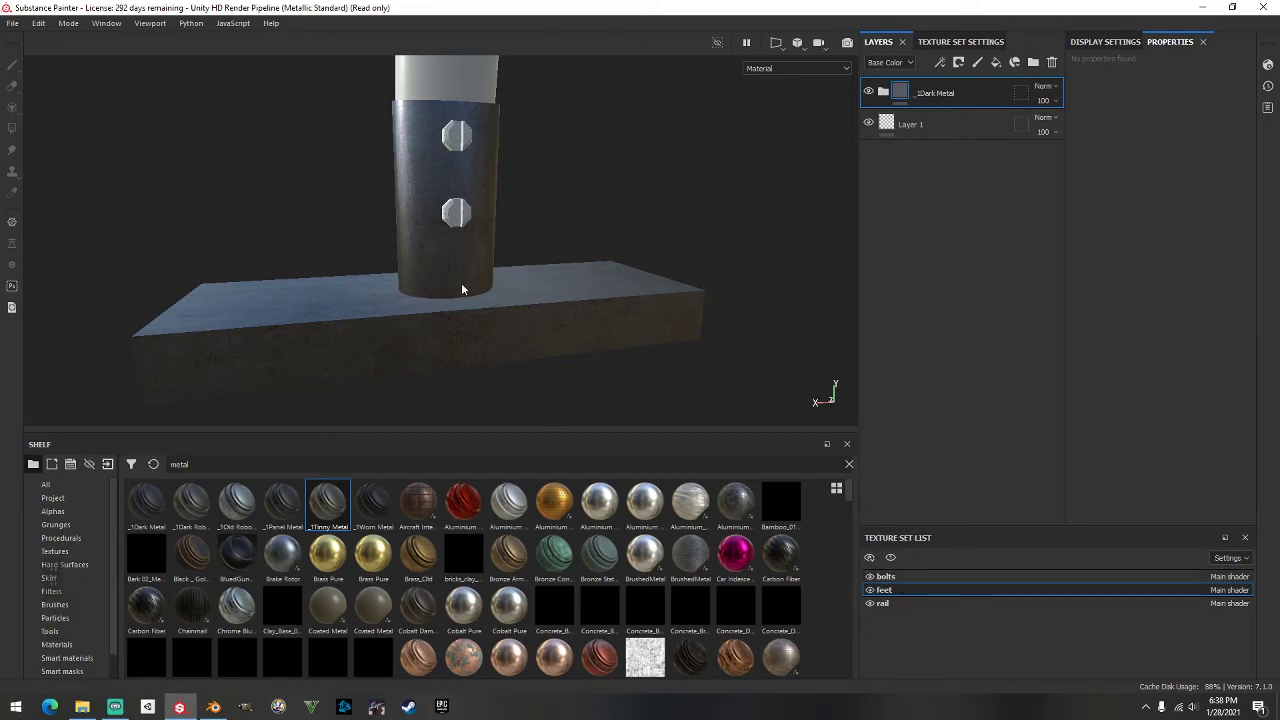
# Step: Apply the Aluminium Pure material to the bolts and check it on the foot and the whole rail
pyautogui.moveTo(650, 487); pyautogui.dragTo(443, 212)
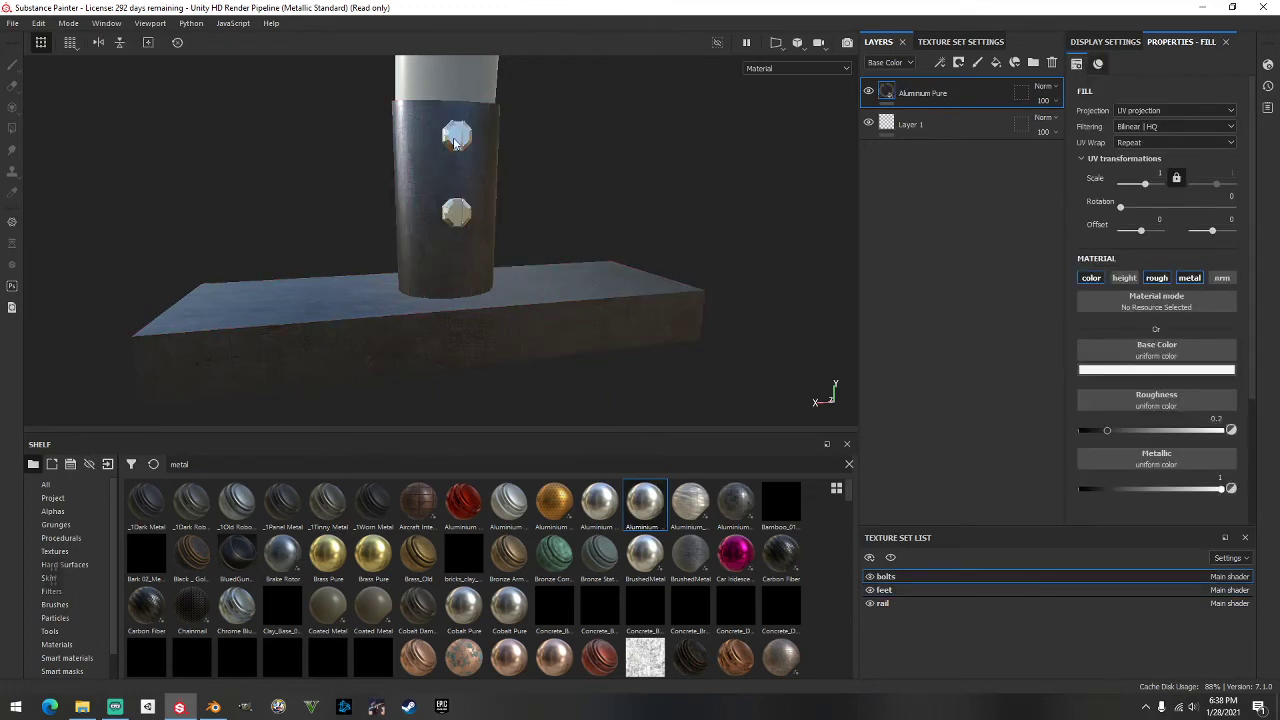
pyautogui.scroll(-1, 452, 338)
pyautogui.scroll(1, 452, 338)
pyautogui.keyDown('alt'); pyautogui.moveTo(452, 338); pyautogui.dragTo(600, 330); pyautogui.keyUp('alt')
pyautogui.scroll(3, 572, 341)
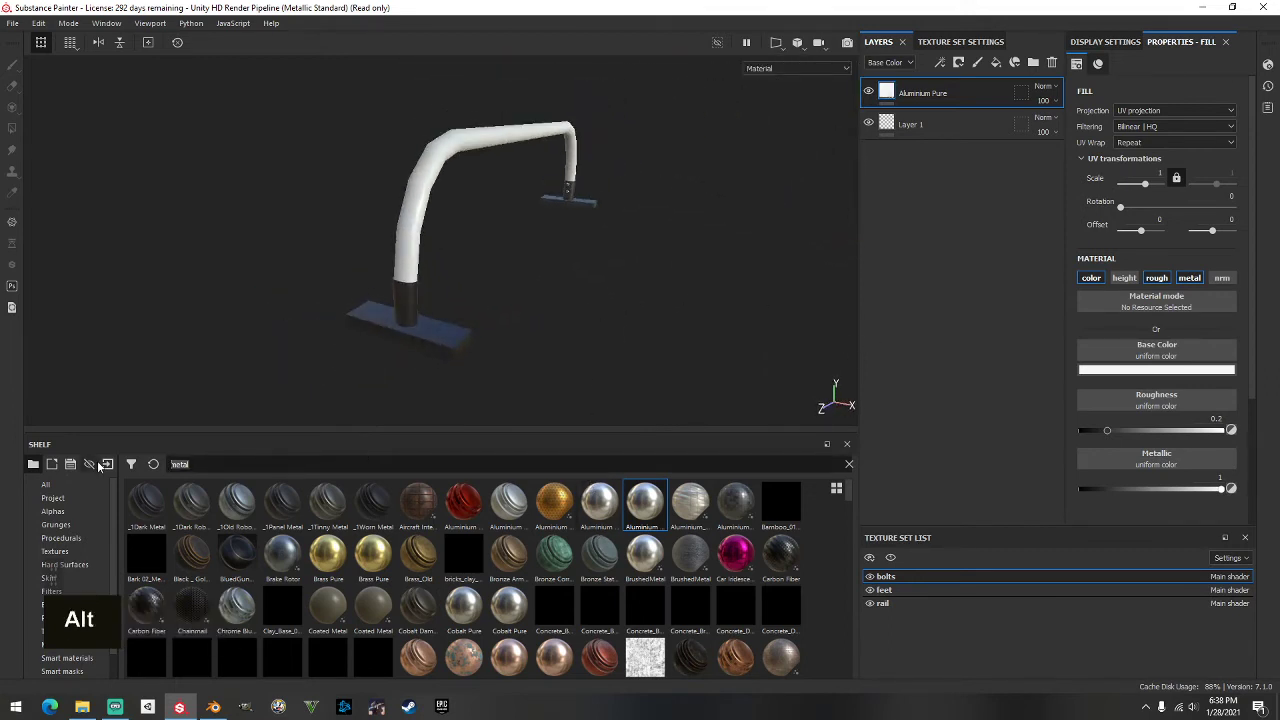
# Step: Browse the metal materials and apply the Copper Red Bleached smart material to the rail
pyautogui.scroll(-5, 565, 560)
pyautogui.scroll(2, 565, 560)
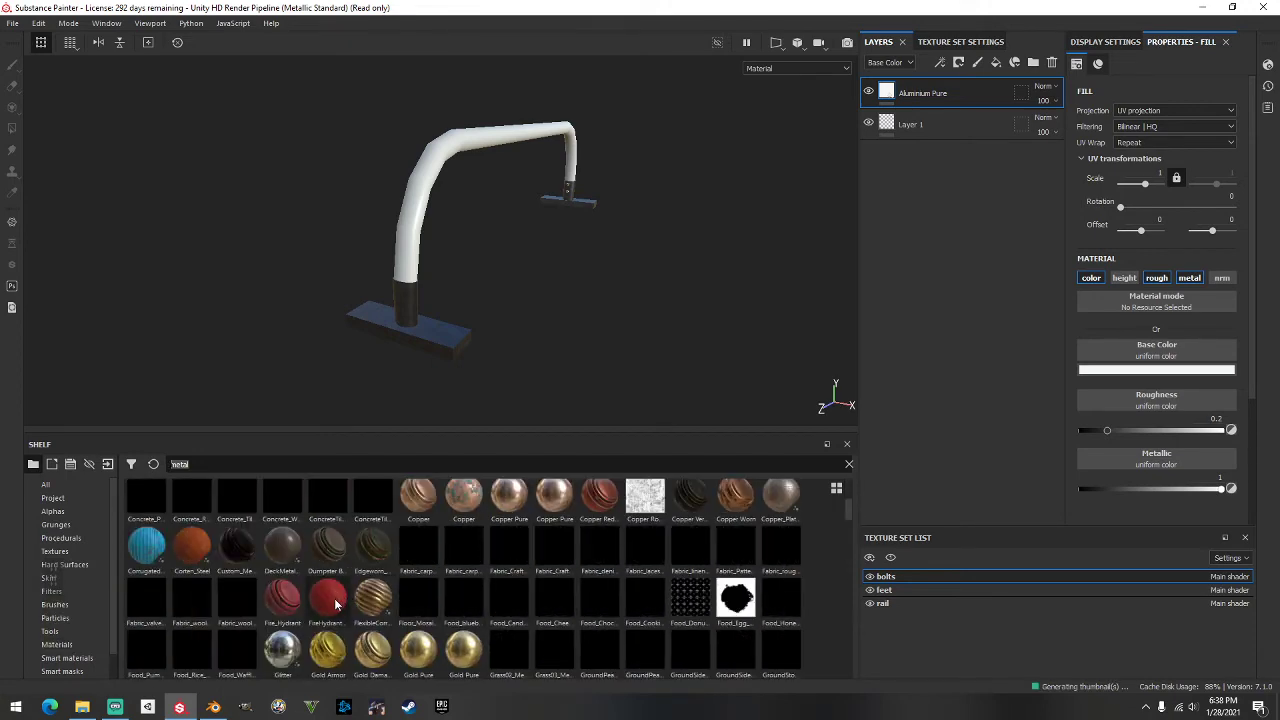
pyautogui.scroll(-1, 565, 600)
pyautogui.scroll(2, 586, 606)
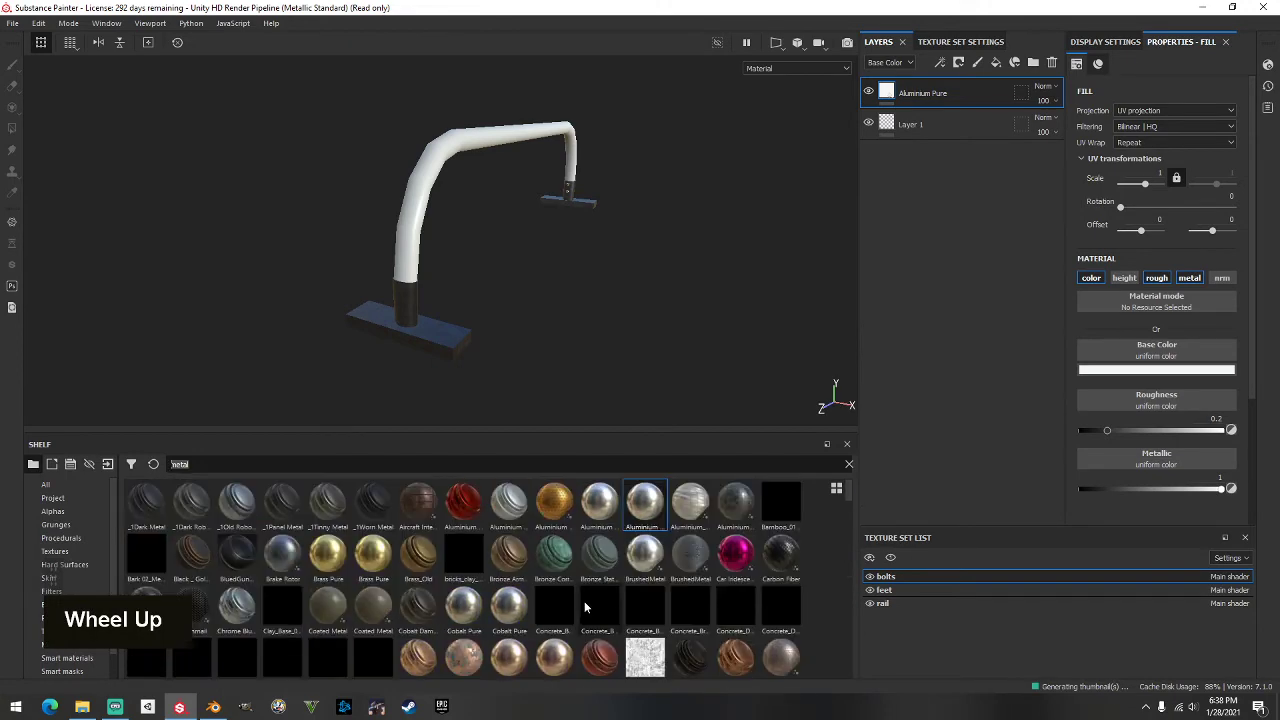
pyautogui.scroll(-1, 587, 608)
pyautogui.moveTo(600, 500); pyautogui.dragTo(462, 206)
pyautogui.scroll(-5, 462, 206)
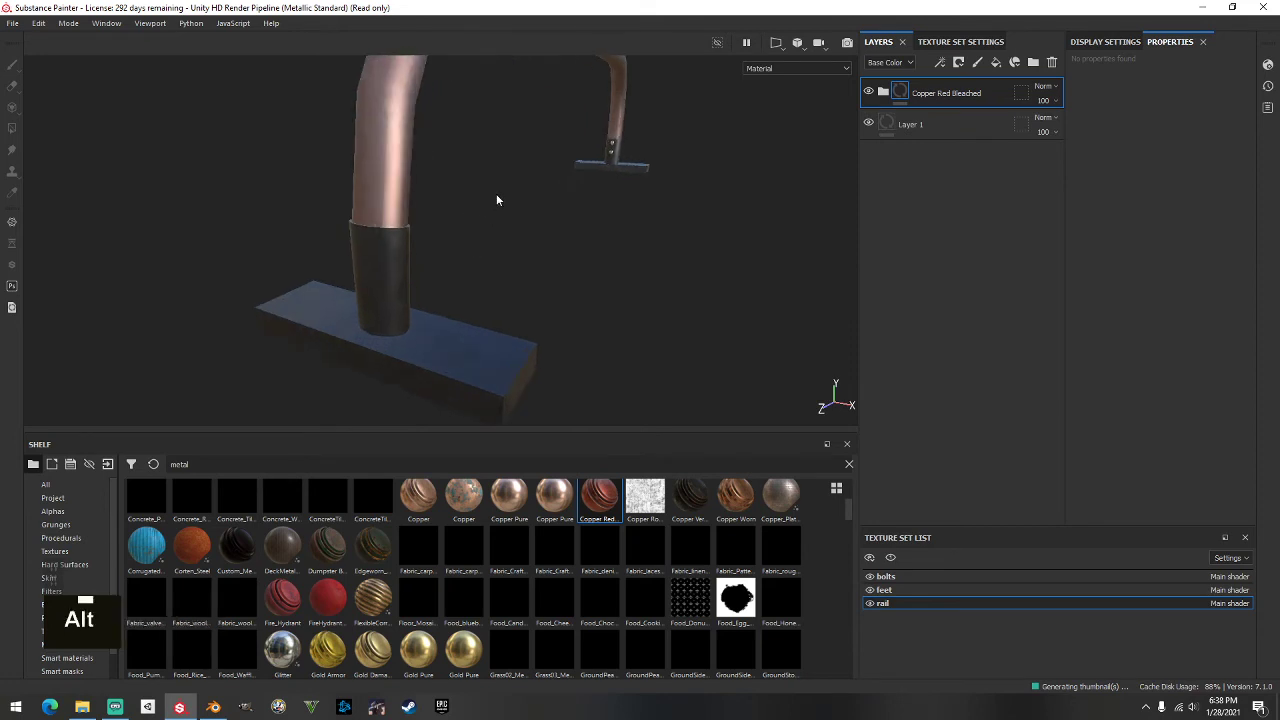
# Step: Examine the copper material along the rail from several angles and distances, including the curved ends
pyautogui.keyDown('alt'); pyautogui.moveTo(496, 200); pyautogui.dragTo(731, 257, button='middle'); pyautogui.keyUp('alt')
pyautogui.scroll(4, 611, 234)
pyautogui.keyDown('alt'); pyautogui.moveTo(611, 234); pyautogui.dragTo(909, 171); pyautogui.keyUp('alt')
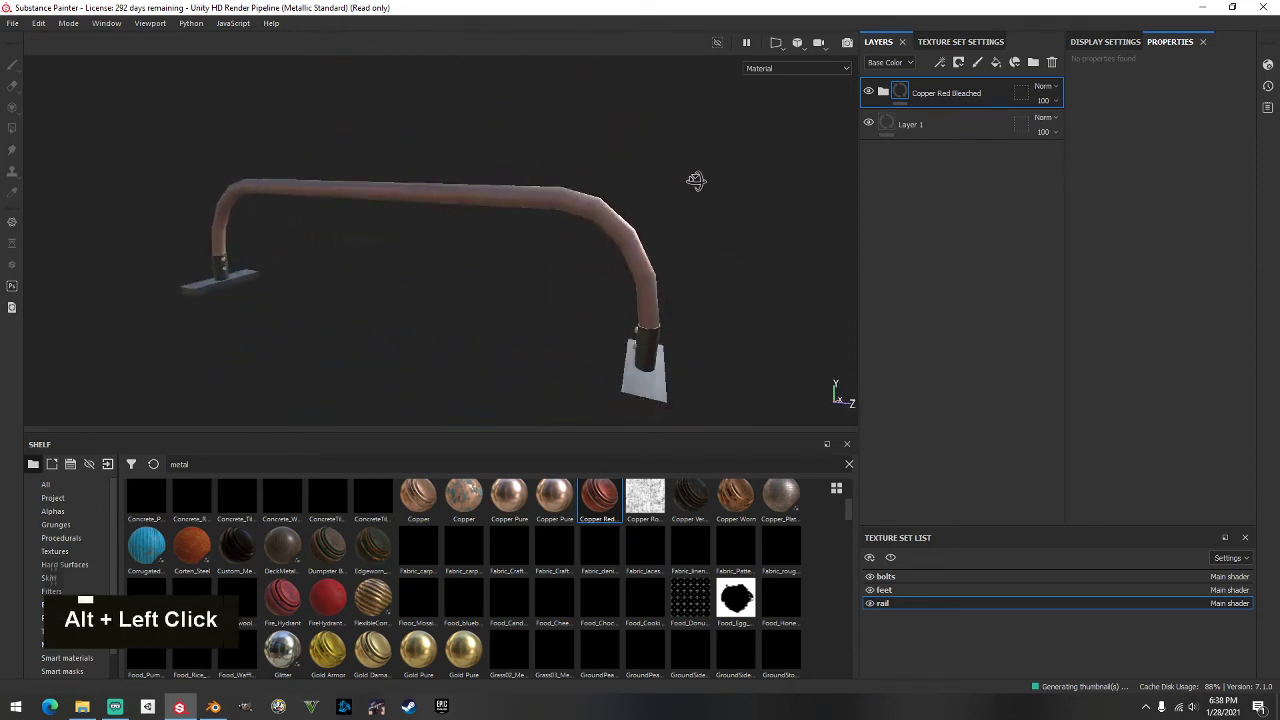
pyautogui.keyDown('alt'); pyautogui.moveTo(329, 177); pyautogui.dragTo(480, 182, button='middle'); pyautogui.keyUp('alt')
pyautogui.moveTo(245, 188)
pyautogui.keyDown('alt'); pyautogui.mouseDown()
pyautogui.moveTo(583, 240)
pyautogui.moveTo(689, 197)
pyautogui.moveTo(611, 169)
pyautogui.moveTo(543, 281)
pyautogui.moveTo(247, 175)
pyautogui.moveTo(242, 190)
pyautogui.mouseUp(); pyautogui.keyUp('alt')
pyautogui.keyDown('alt'); pyautogui.scroll(2, 446, 250); pyautogui.keyUp('alt')
pyautogui.keyDown('alt'); pyautogui.moveTo(242, 190); pyautogui.dragTo(407, 137, button='middle'); pyautogui.keyUp('alt')
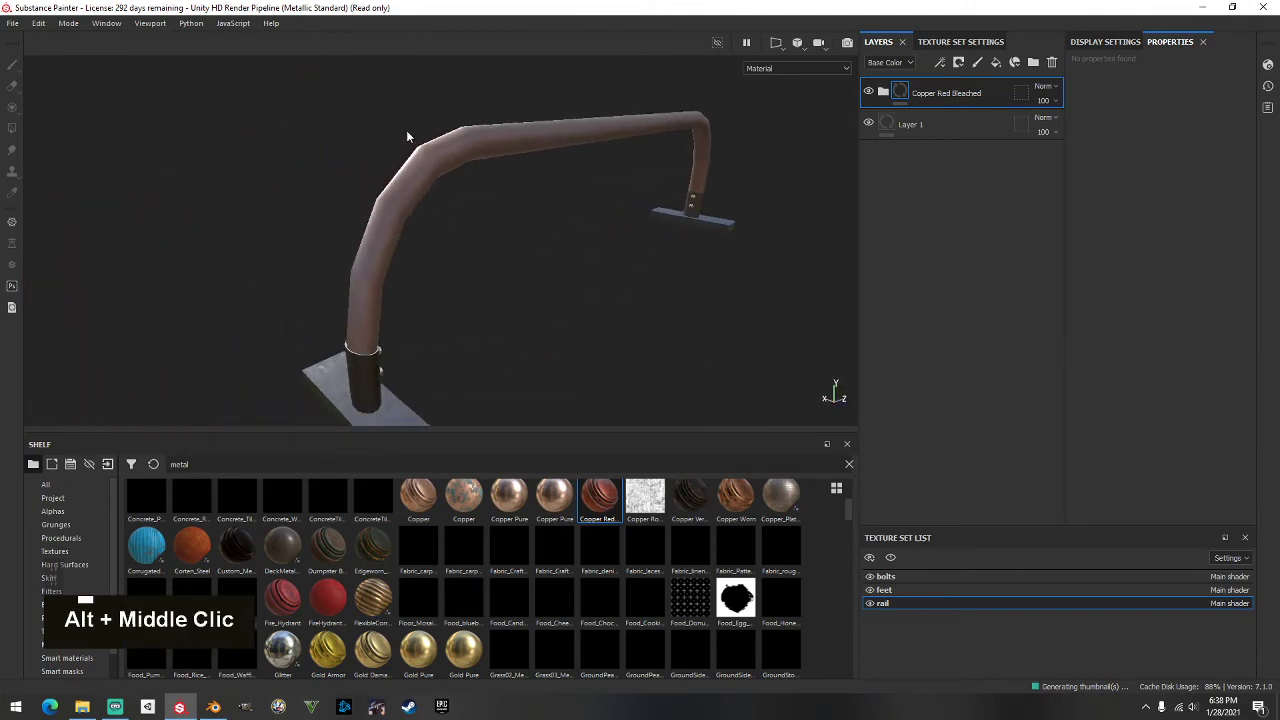
pyautogui.keyDown('alt'); pyautogui.moveTo(407, 137); pyautogui.dragTo(514, 149); pyautogui.keyUp('alt')
pyautogui.keyDown('alt'); pyautogui.moveTo(514, 149); pyautogui.dragTo(506, 149, button='middle'); pyautogui.keyUp('alt')
pyautogui.keyDown('alt'); pyautogui.moveTo(506, 149); pyautogui.dragTo(590, 80); pyautogui.keyUp('alt')
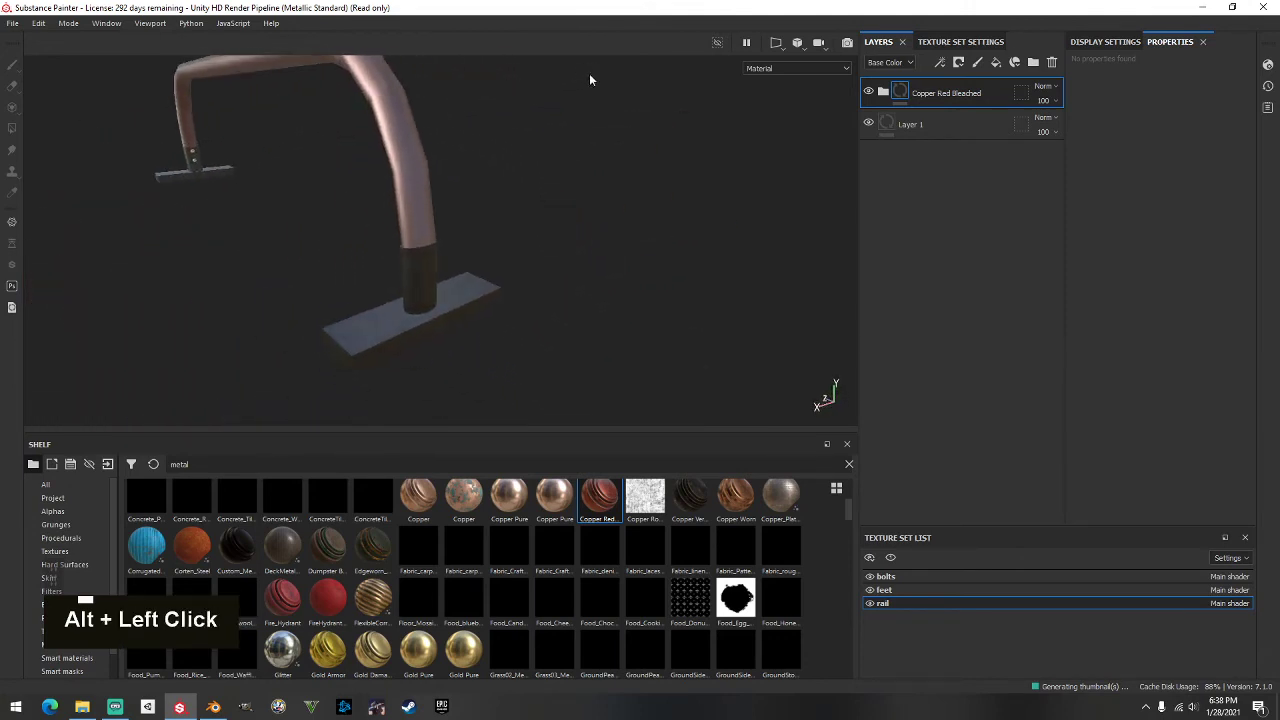
pyautogui.keyDown('alt'); pyautogui.moveTo(590, 80); pyautogui.dragTo(323, 209, button='middle'); pyautogui.keyUp('alt')
pyautogui.keyDown('alt'); pyautogui.scroll(2, 360, 240); pyautogui.keyUp('alt')
pyautogui.scroll(-2, 409, 211)
pyautogui.keyDown('alt'); pyautogui.moveTo(409, 211); pyautogui.dragTo(377, 234); pyautogui.keyUp('alt')
pyautogui.keyDown('alt'); pyautogui.moveTo(377, 234); pyautogui.dragTo(350, 203, button='middle'); pyautogui.keyUp('alt')
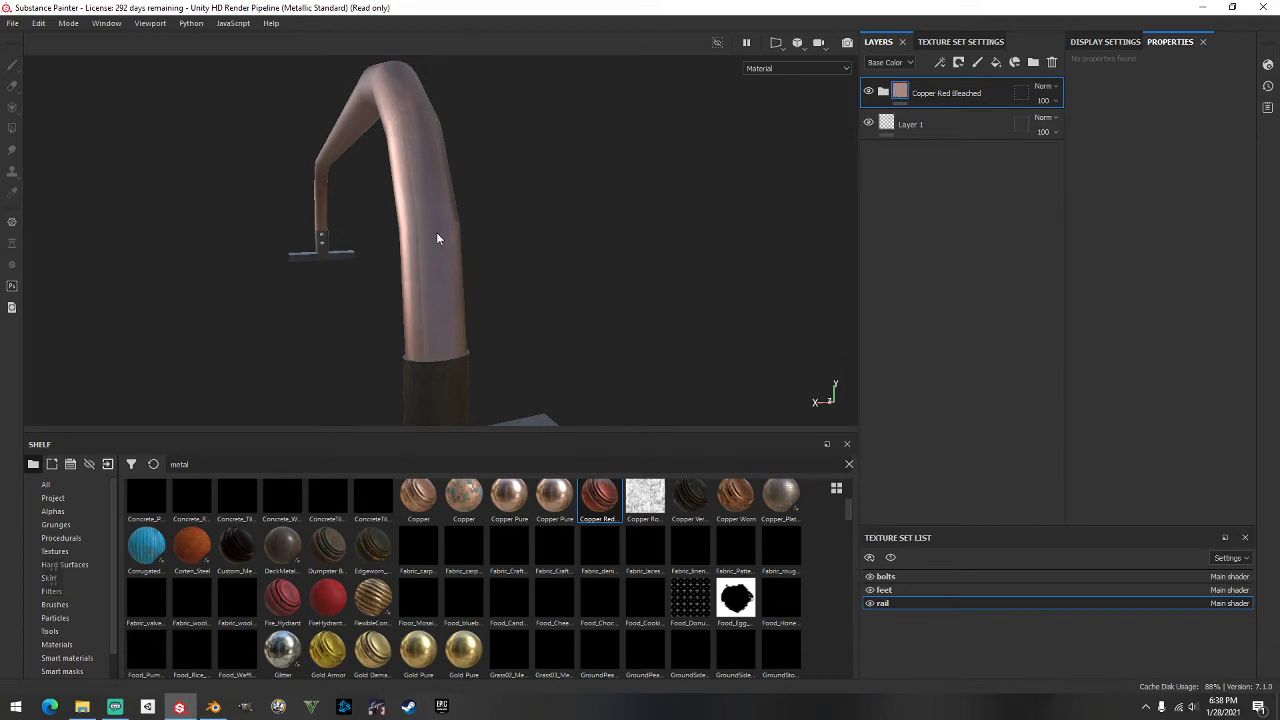
pyautogui.keyDown('alt'); pyautogui.moveTo(522, 222); pyautogui.dragTo(480, 163); pyautogui.keyUp('alt')
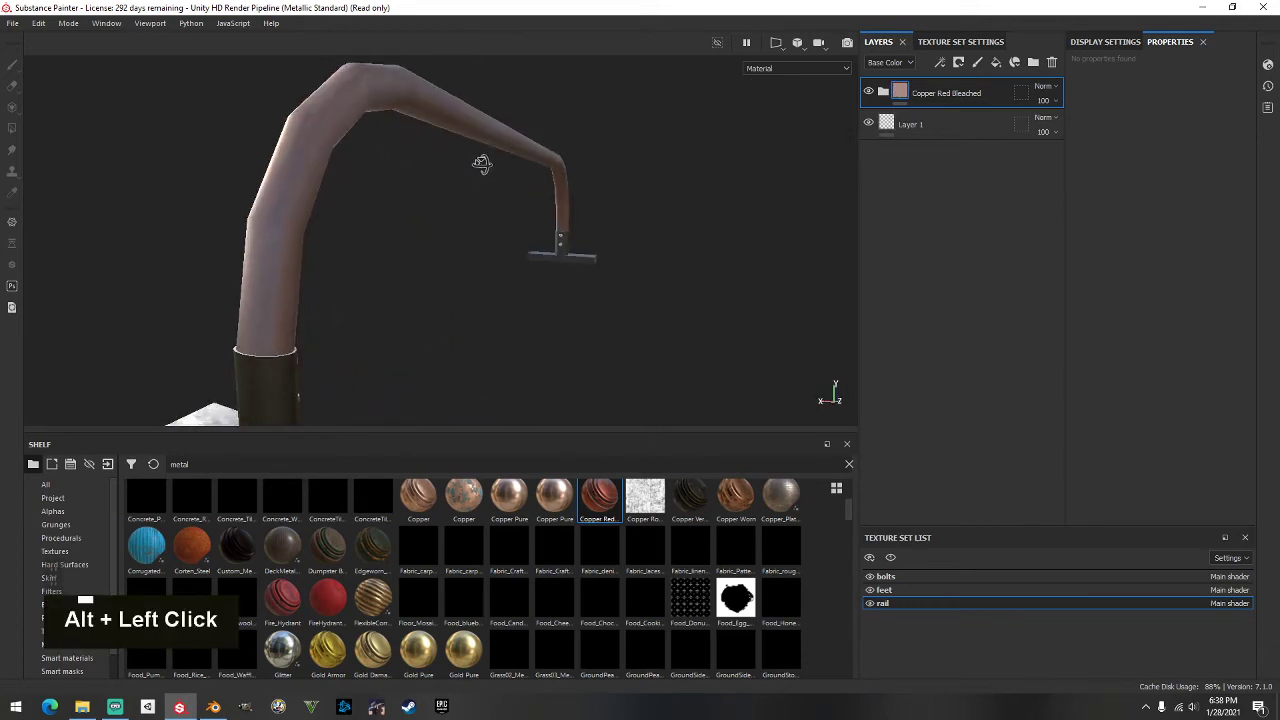
pyautogui.scroll(-1, 537, 191)
pyautogui.scroll(2, 610, 202)
pyautogui.keyDown('alt'); pyautogui.moveTo(610, 202); pyautogui.dragTo(630, 204); pyautogui.keyUp('alt')
pyautogui.keyDown('alt'); pyautogui.moveTo(630, 204); pyautogui.dragTo(510, 215, button='middle'); pyautogui.keyUp('alt')
pyautogui.scroll(2, 510, 215)
pyautogui.keyDown('alt'); pyautogui.moveTo(204, 221); pyautogui.dragTo(318, 212); pyautogui.keyUp('alt')
pyautogui.keyDown('alt'); pyautogui.moveTo(318, 212); pyautogui.dragTo(423, 126, button='middle'); pyautogui.keyUp('alt')
pyautogui.keyDown('alt'); pyautogui.moveTo(423, 126); pyautogui.dragTo(418, 228); pyautogui.keyUp('alt')
pyautogui.keyDown('alt'); pyautogui.moveTo(418, 228); pyautogui.dragTo(378, 154, button='middle'); pyautogui.keyUp('alt')
pyautogui.keyDown('alt'); pyautogui.moveTo(378, 154); pyautogui.dragTo(351, 157); pyautogui.keyUp('alt')
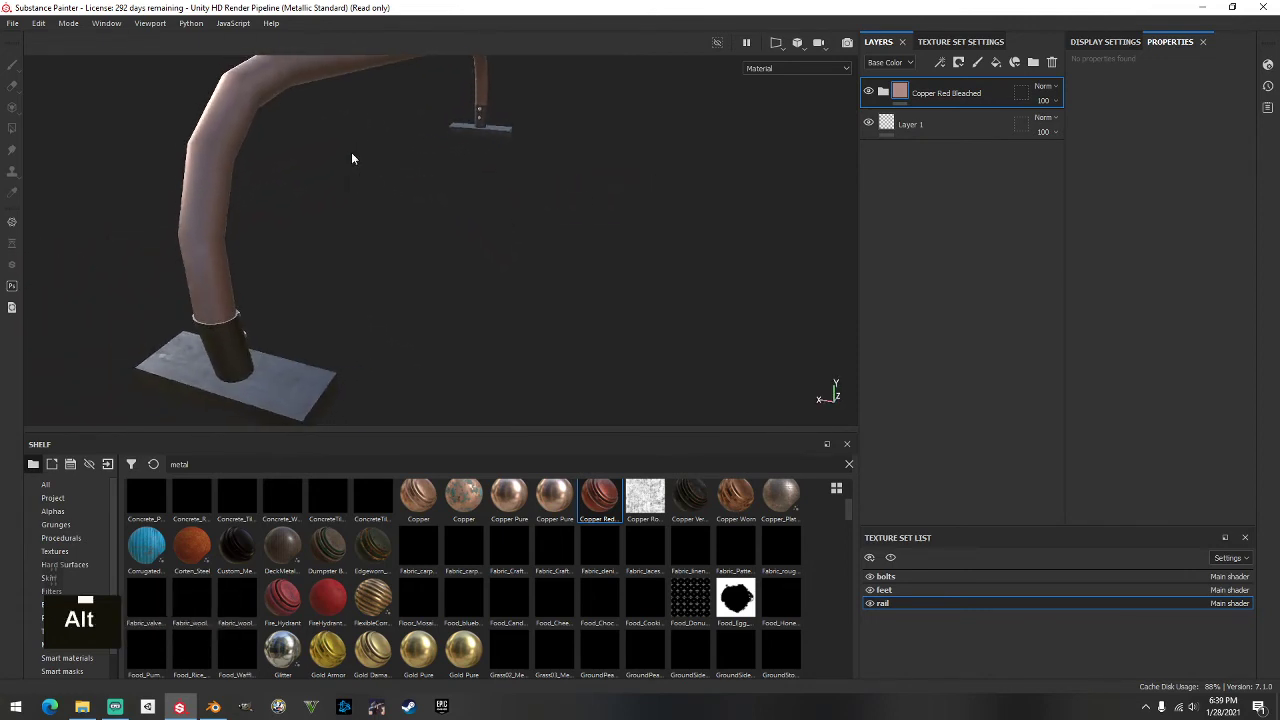
pyautogui.keyDown('alt'); pyautogui.scroll(2, 354, 159); pyautogui.keyUp('alt')
pyautogui.keyDown('alt'); pyautogui.moveTo(354, 159); pyautogui.dragTo(350, 205, button='middle'); pyautogui.keyUp('alt')
pyautogui.moveTo(350, 205)
pyautogui.keyDown('alt'); pyautogui.mouseDown()
pyautogui.moveTo(380, 190)
pyautogui.moveTo(369, 198)
pyautogui.mouseUp(); pyautogui.keyUp('alt')
pyautogui.keyDown('alt'); pyautogui.scroll(2, 381, 192); pyautogui.keyUp('alt')
pyautogui.keyDown('alt'); pyautogui.moveTo(369, 198); pyautogui.dragTo(370, 209, button='middle'); pyautogui.keyUp('alt')
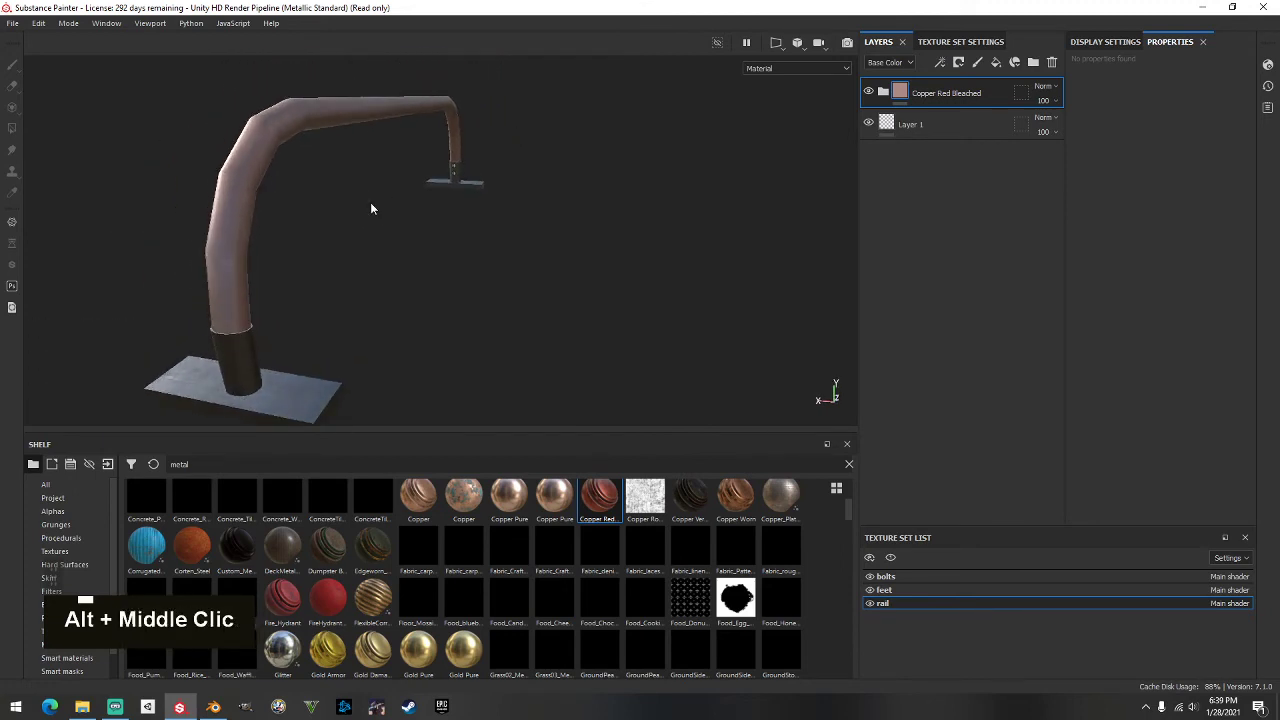
pyautogui.scroll(-2, 369, 211)
pyautogui.keyDown('alt'); pyautogui.scroll(3, 380, 237); pyautogui.keyUp('alt')
pyautogui.keyDown('alt'); pyautogui.moveTo(380, 237); pyautogui.dragTo(357, 251); pyautogui.keyUp('alt')
pyautogui.keyDown('alt'); pyautogui.moveTo(357, 251); pyautogui.dragTo(384, 254, button='middle'); pyautogui.keyUp('alt')
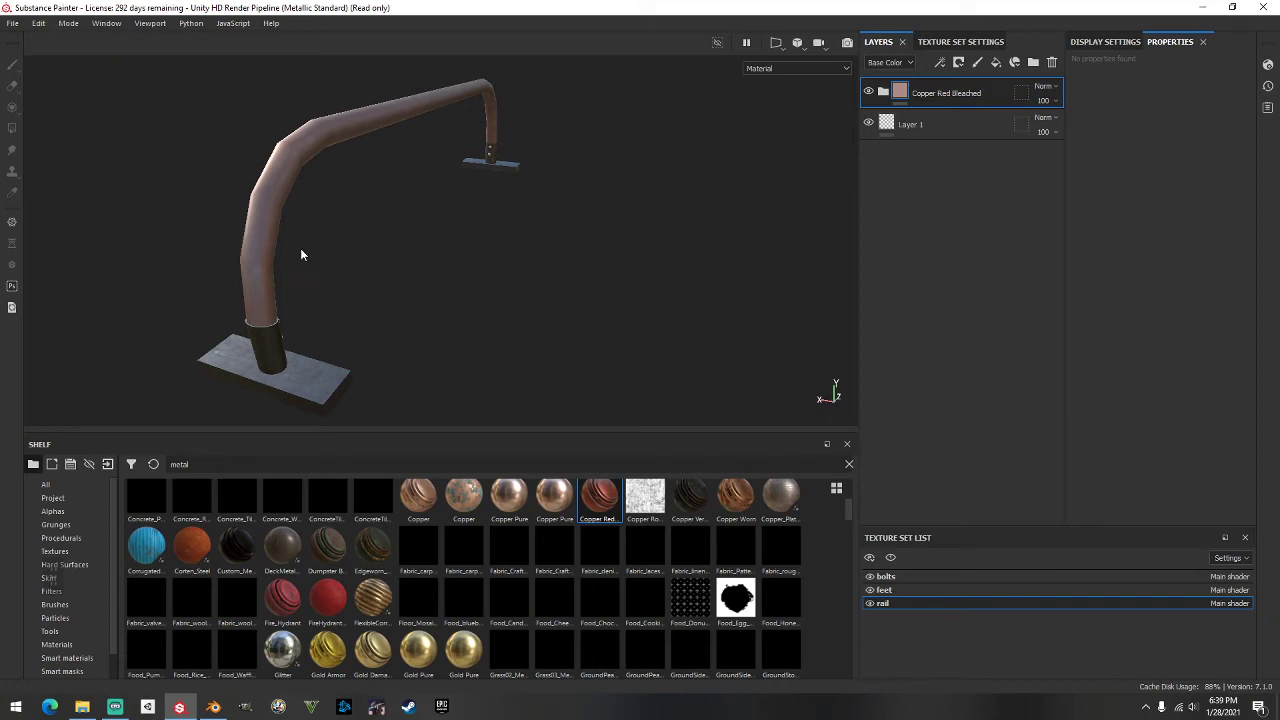
# Step: Examine the foot plate, sleeve and bolts up close from several sides
pyautogui.scroll(3, 301, 252)
pyautogui.keyDown('shift'); pyautogui.moveTo(258, 270); pyautogui.dragTo(339, 198, button='middle'); pyautogui.keyUp('shift')
pyautogui.keyDown('alt'); pyautogui.moveTo(318, 292); pyautogui.dragTo(446, 146, button='middle'); pyautogui.keyUp('alt')
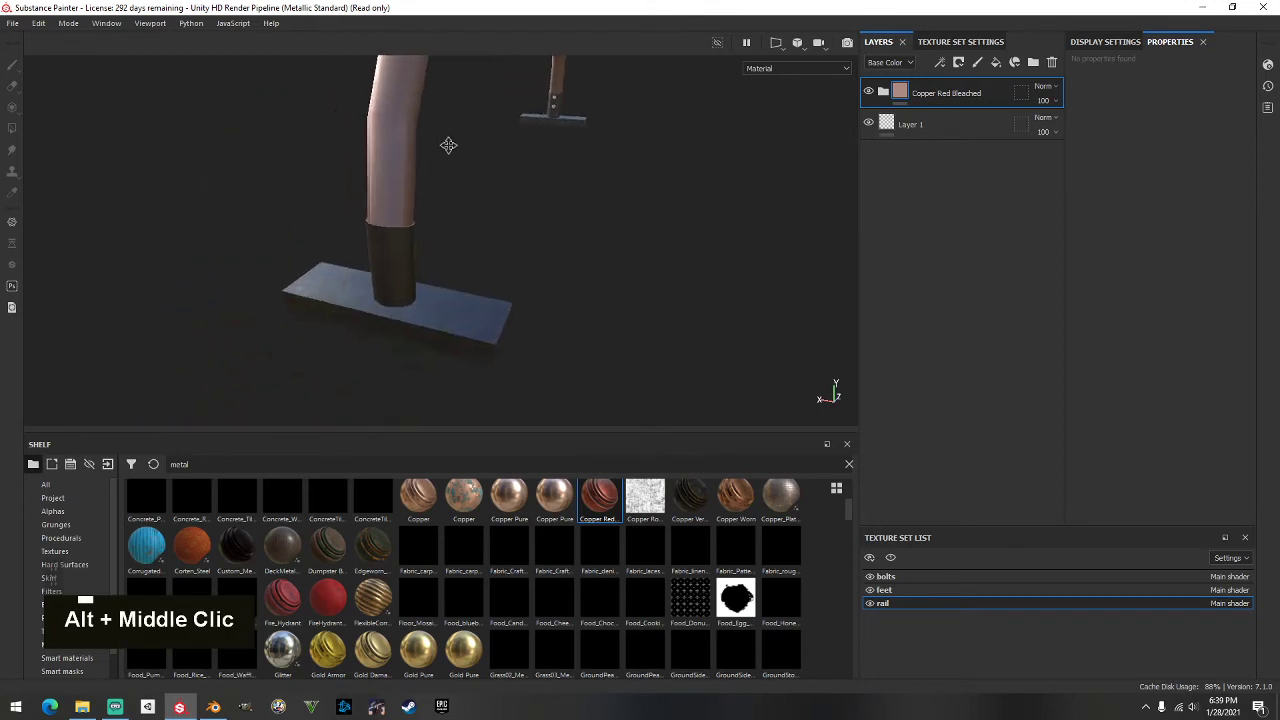
pyautogui.scroll(-3, 460, 160)
pyautogui.keyDown('alt'); pyautogui.moveTo(460, 160); pyautogui.dragTo(354, 143); pyautogui.keyUp('alt')
pyautogui.keyDown('alt'); pyautogui.moveTo(354, 143); pyautogui.dragTo(247, 165, button='middle'); pyautogui.keyUp('alt')
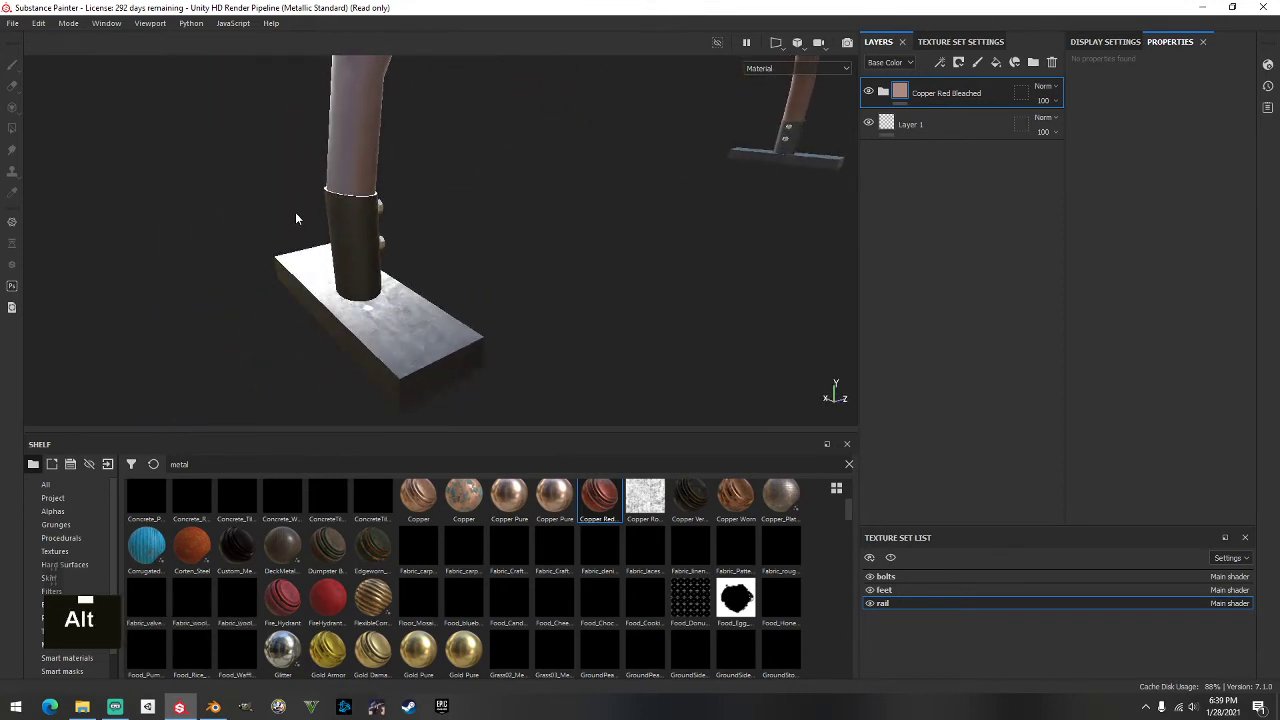
pyautogui.keyDown('alt'); pyautogui.moveTo(295, 214); pyautogui.dragTo(448, 282); pyautogui.keyUp('alt')
pyautogui.keyDown('alt'); pyautogui.moveTo(448, 282); pyautogui.dragTo(472, 246, button='middle'); pyautogui.keyUp('alt')
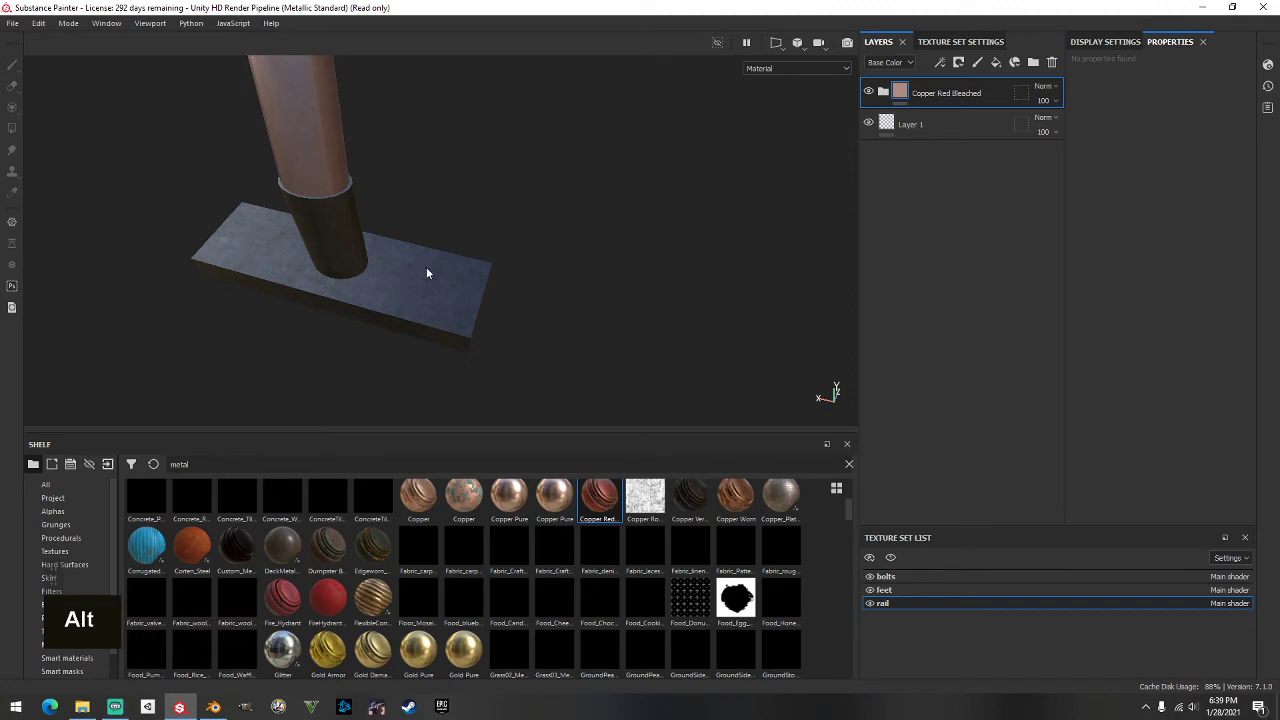
# Step: Switch to the Edge browser, shrink its window so the desktop is reachable, and open the bookmarked Discord #general-chat
pyautogui.click(50, 708)
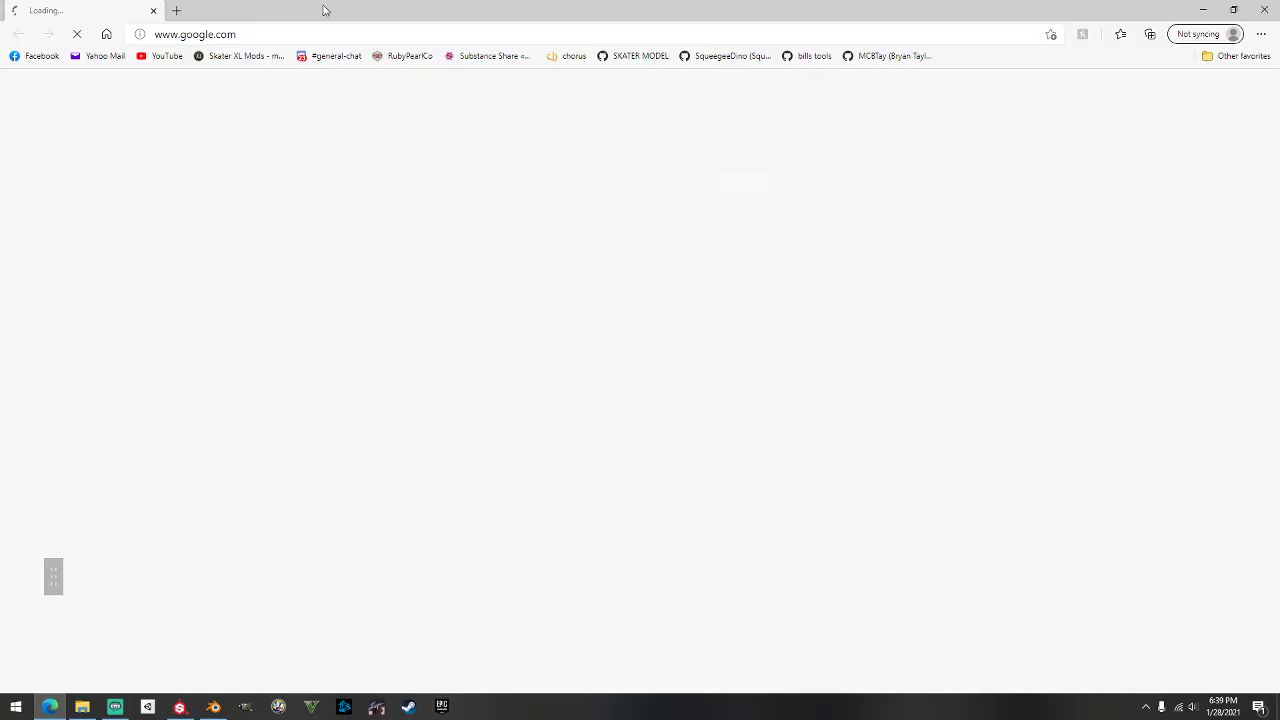
pyautogui.doubleClick(326, 10)
pyautogui.moveTo(340, 7)
pyautogui.mouseDown()
pyautogui.moveTo(364, 3)
pyautogui.moveTo(528, 84)
pyautogui.mouseUp()
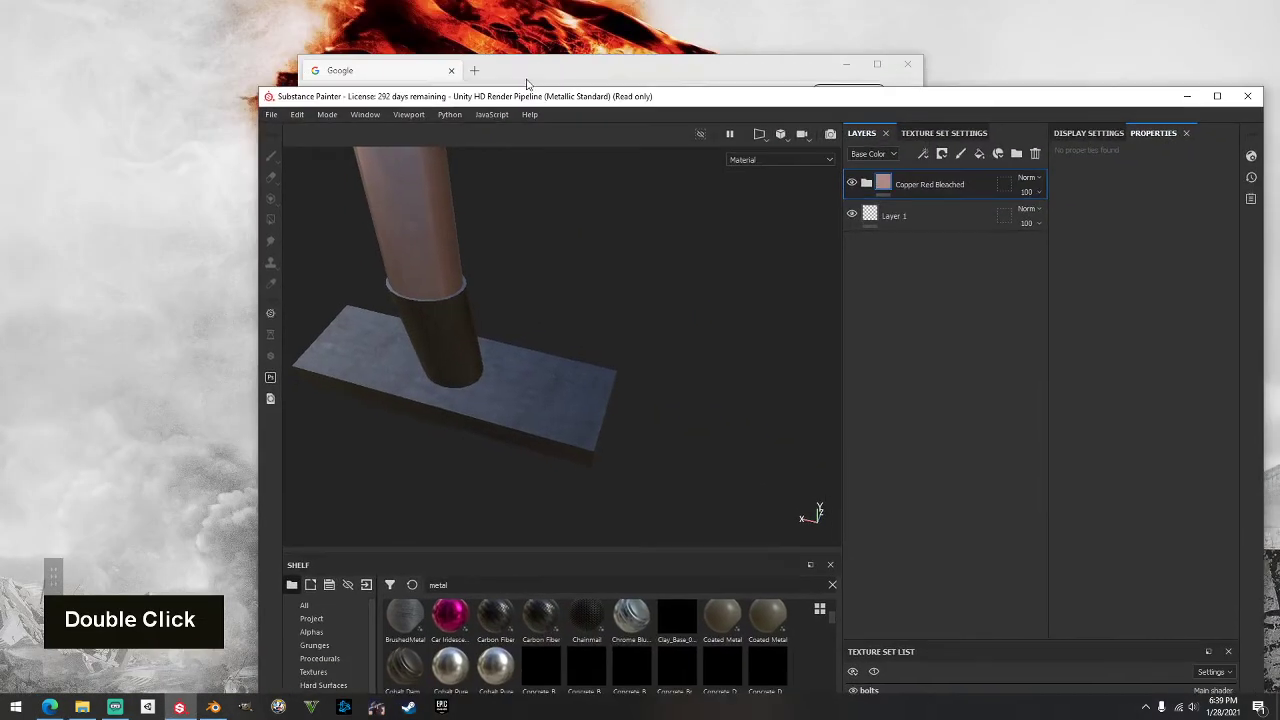
pyautogui.click(528, 84)
pyautogui.click(609, 117)
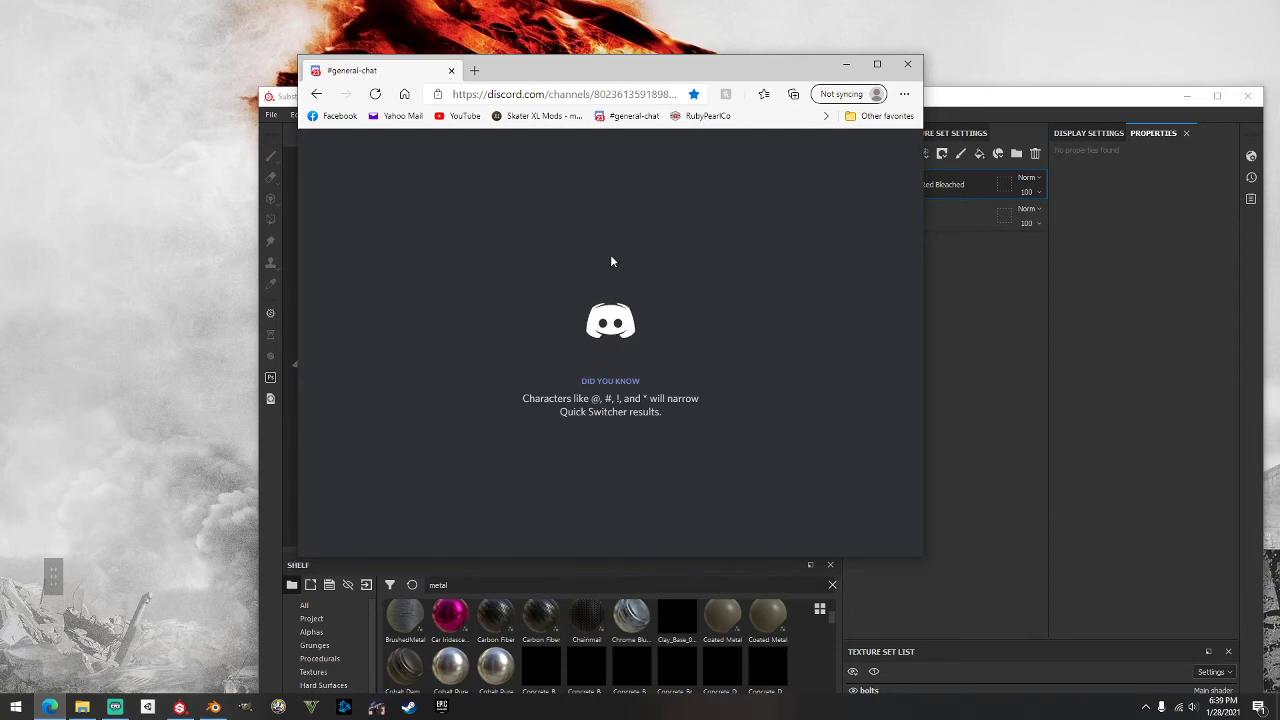
# Step: Open the #sticker-decals-graffiti-drops channel and look through the posted stickers for the Spitfire hockey mask design
pyautogui.scroll(1, 325, 258)
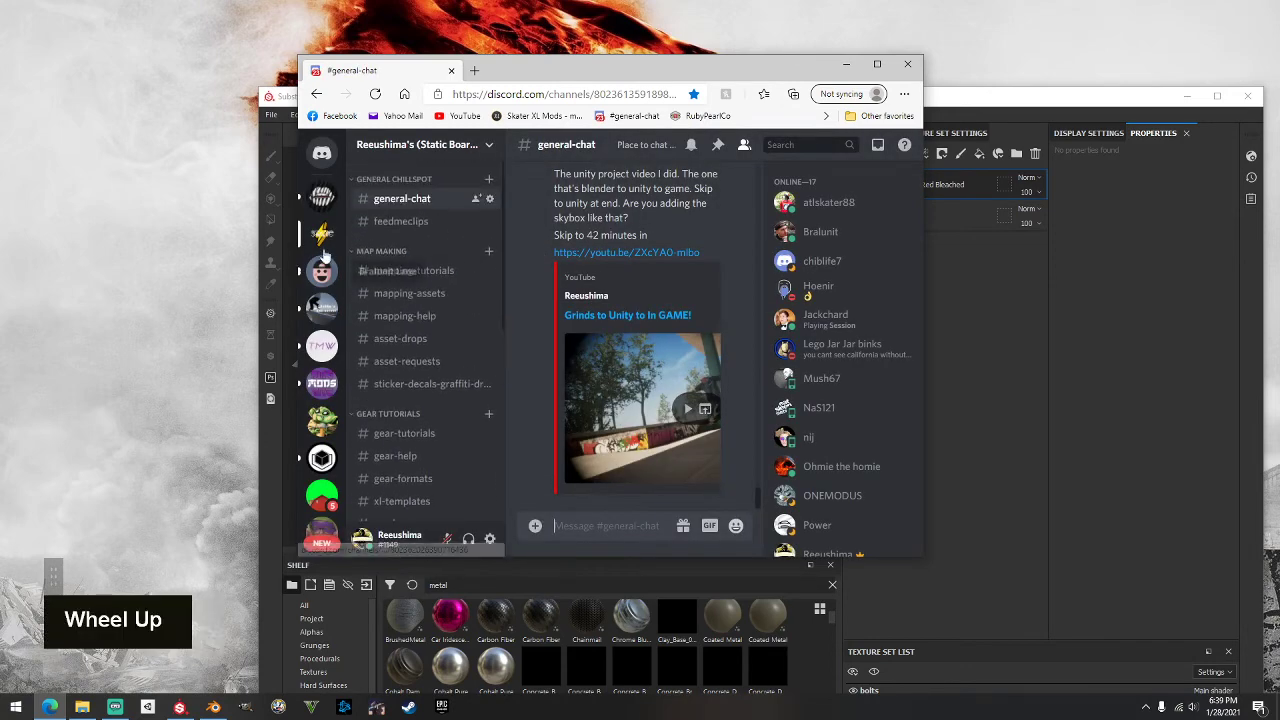
pyautogui.scroll(-1, 415, 358)
pyautogui.click(450, 334)
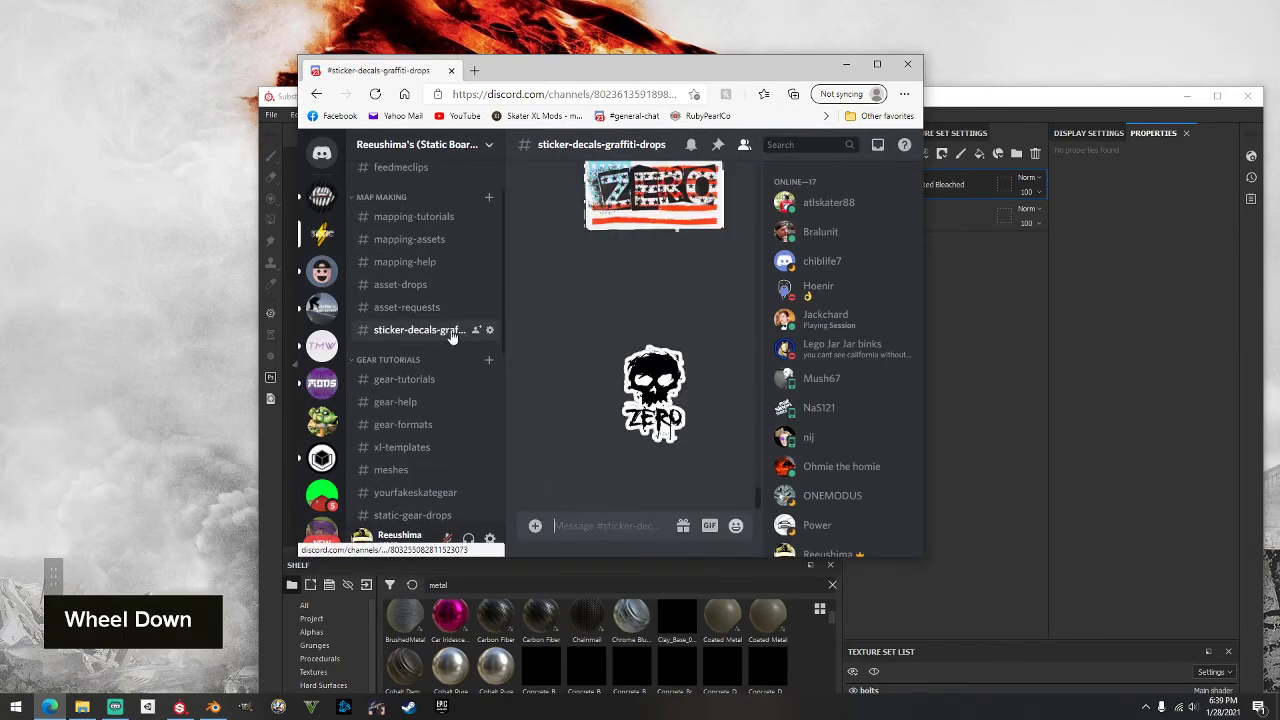
pyautogui.scroll(8, 633, 335)
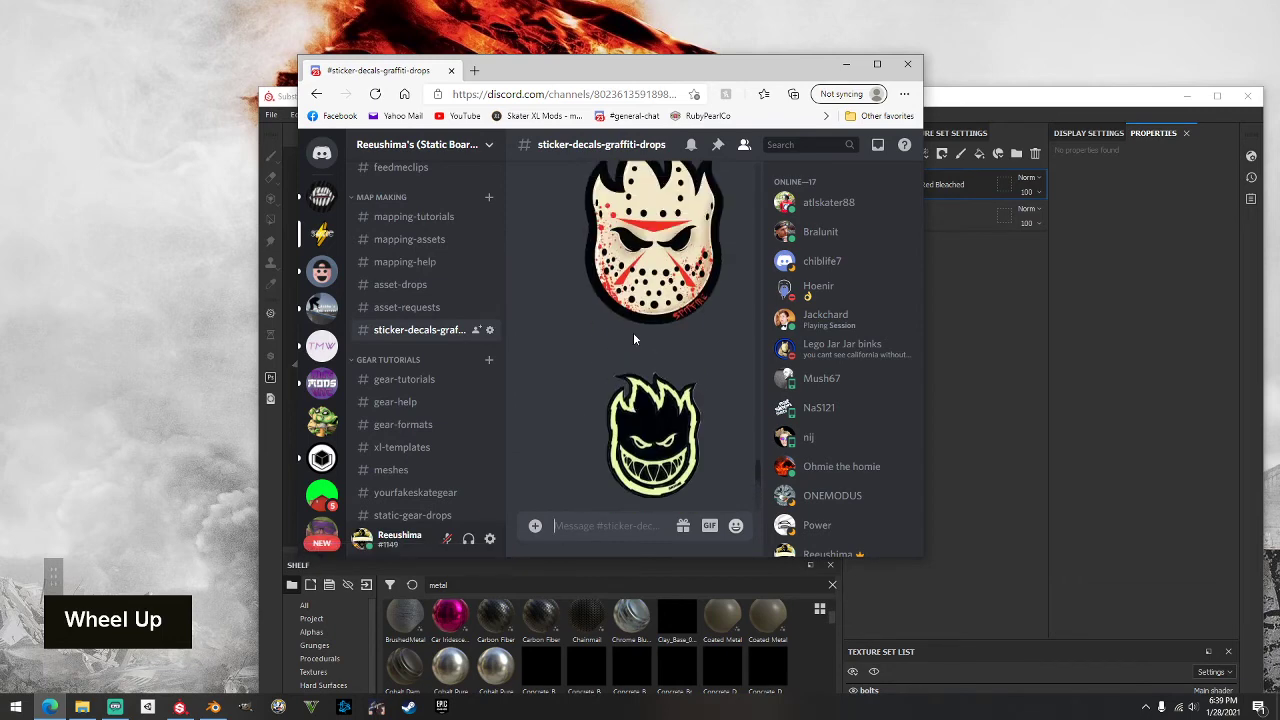
pyautogui.scroll(10, 633, 338)
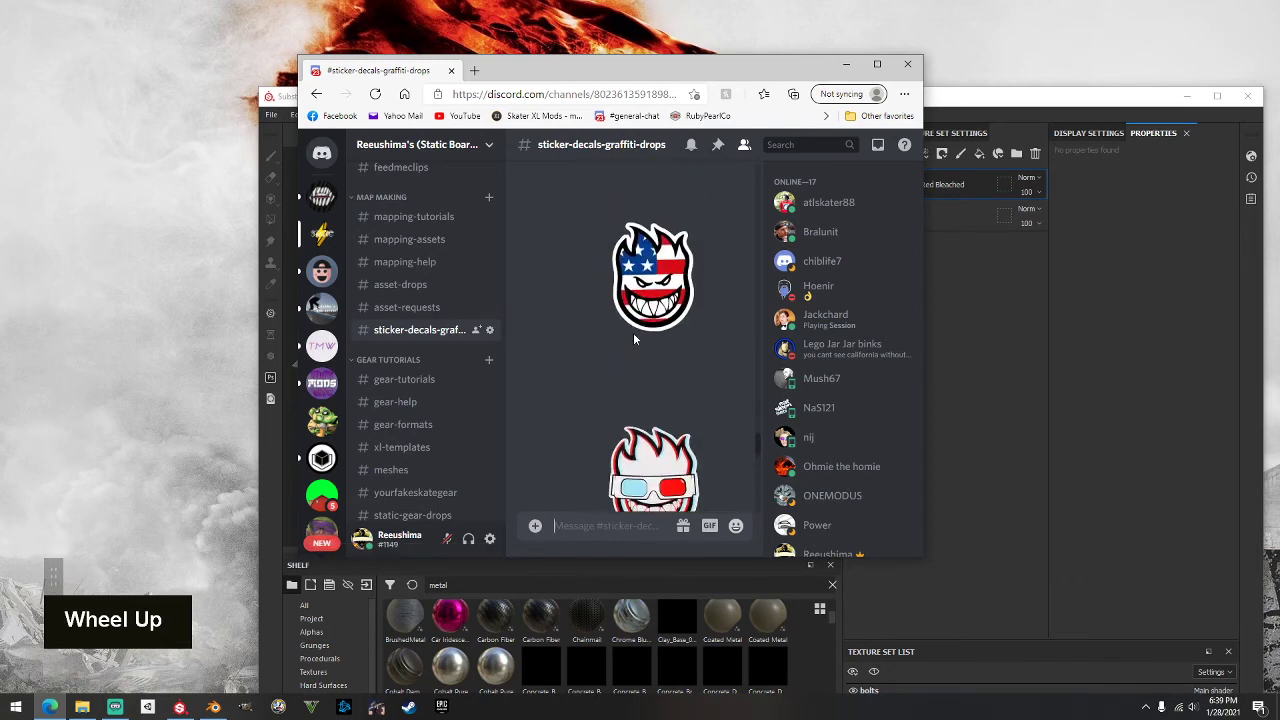
pyautogui.scroll(-8, 633, 339)
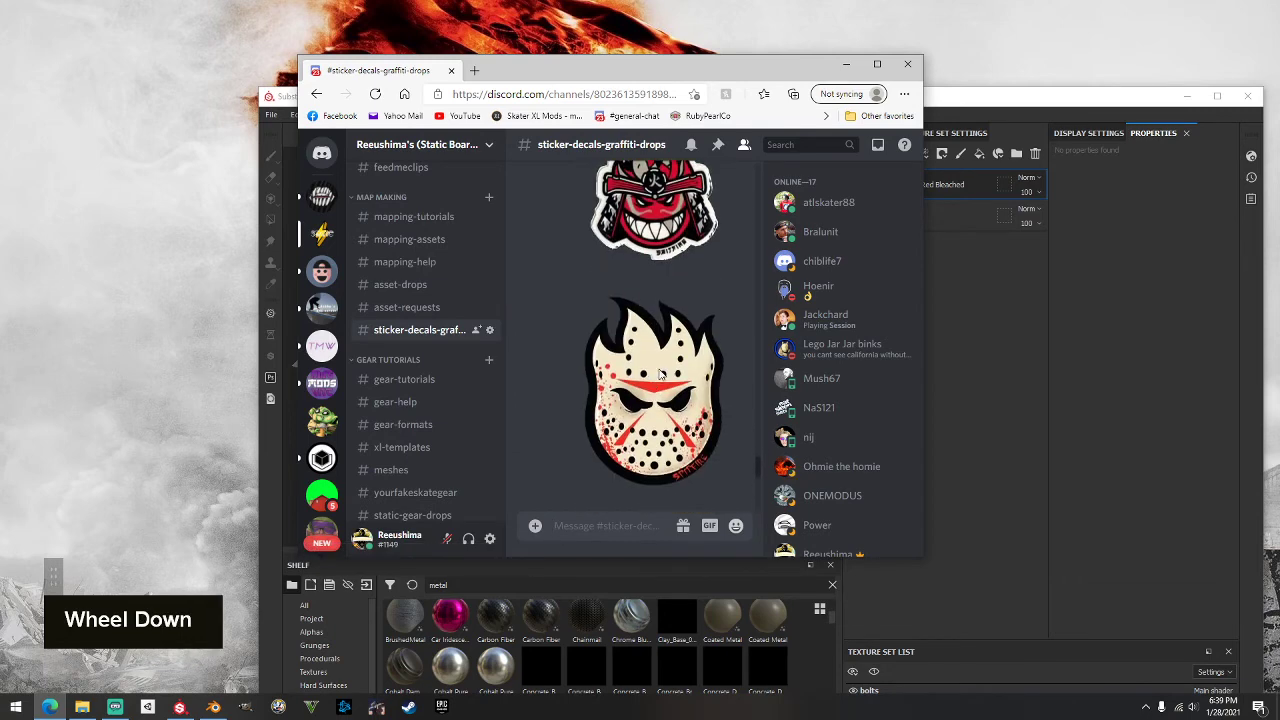
# Step: Open the original image of the Spitfire hockey mask sticker, save Spitfire17.png to the desktop and minimize the browser
pyautogui.click(660, 378)
pyautogui.click(500, 494)
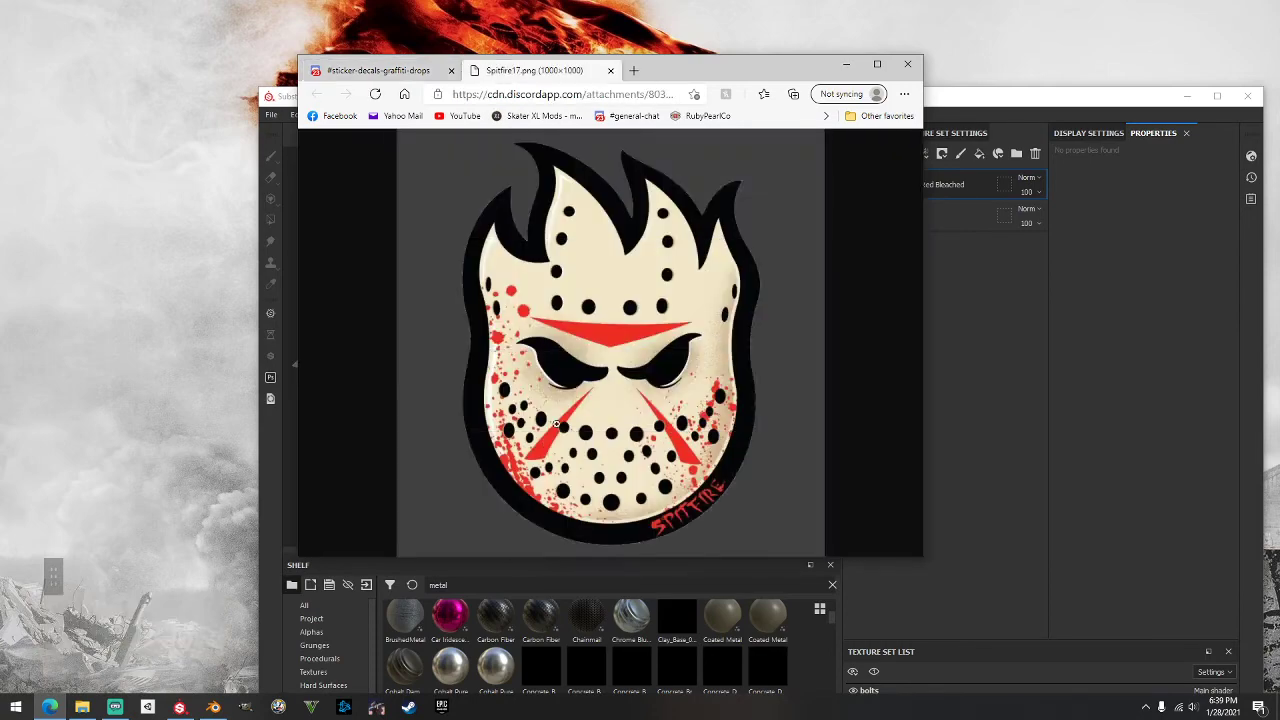
pyautogui.click(556, 424)
pyautogui.moveTo(628, 342); pyautogui.dragTo(125, 236)
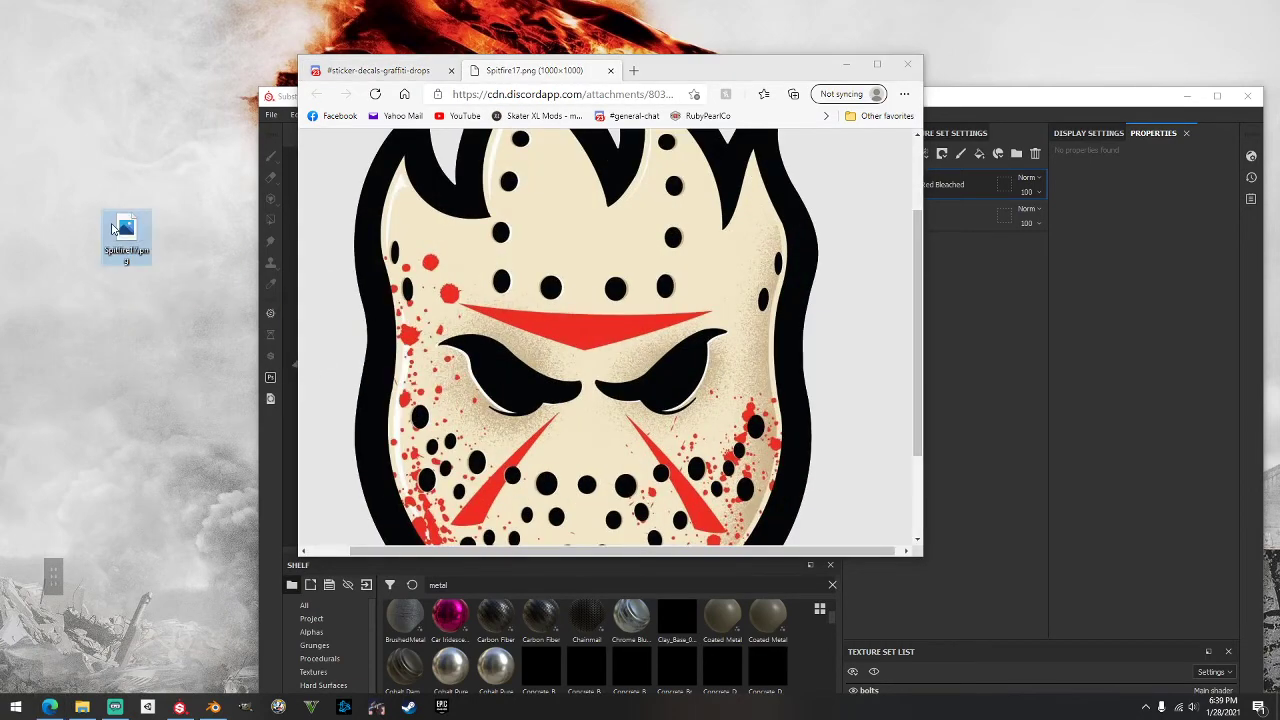
pyautogui.click(846, 63)
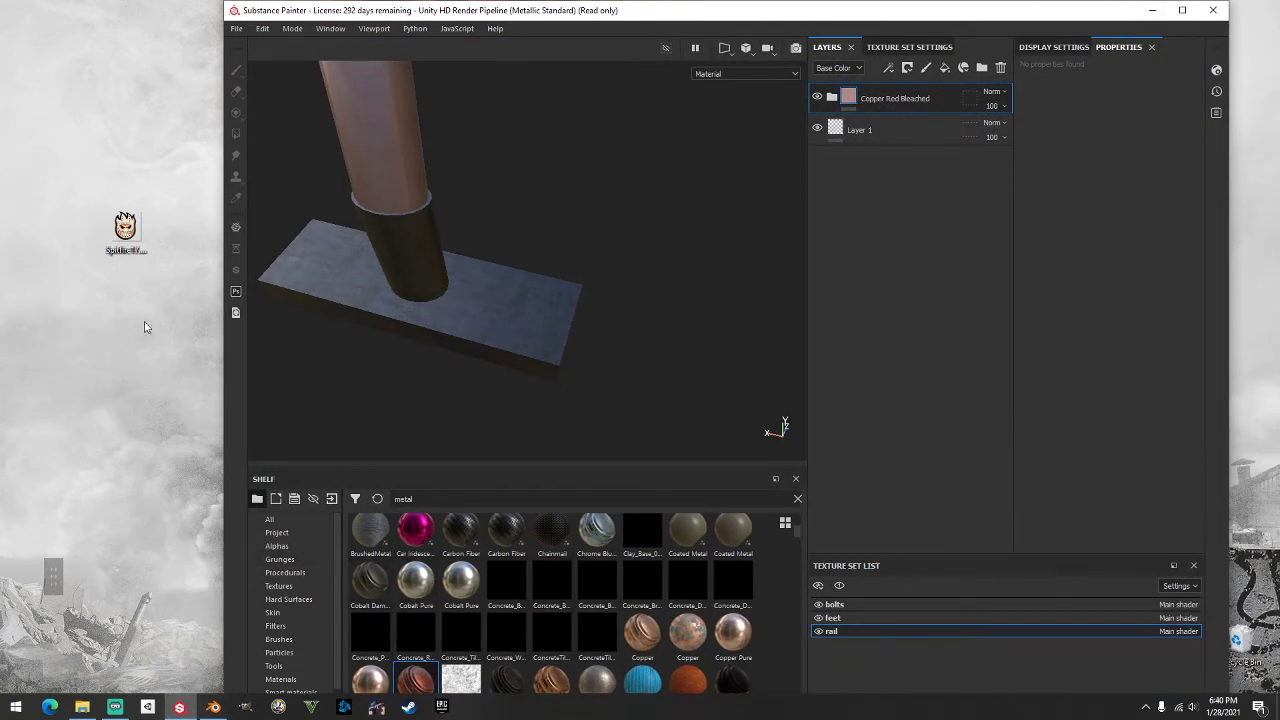
# Step: Import Spitfire17.png from the desktop into Substance Painter as a texture for the current session
pyautogui.moveTo(125, 228); pyautogui.dragTo(457, 567)
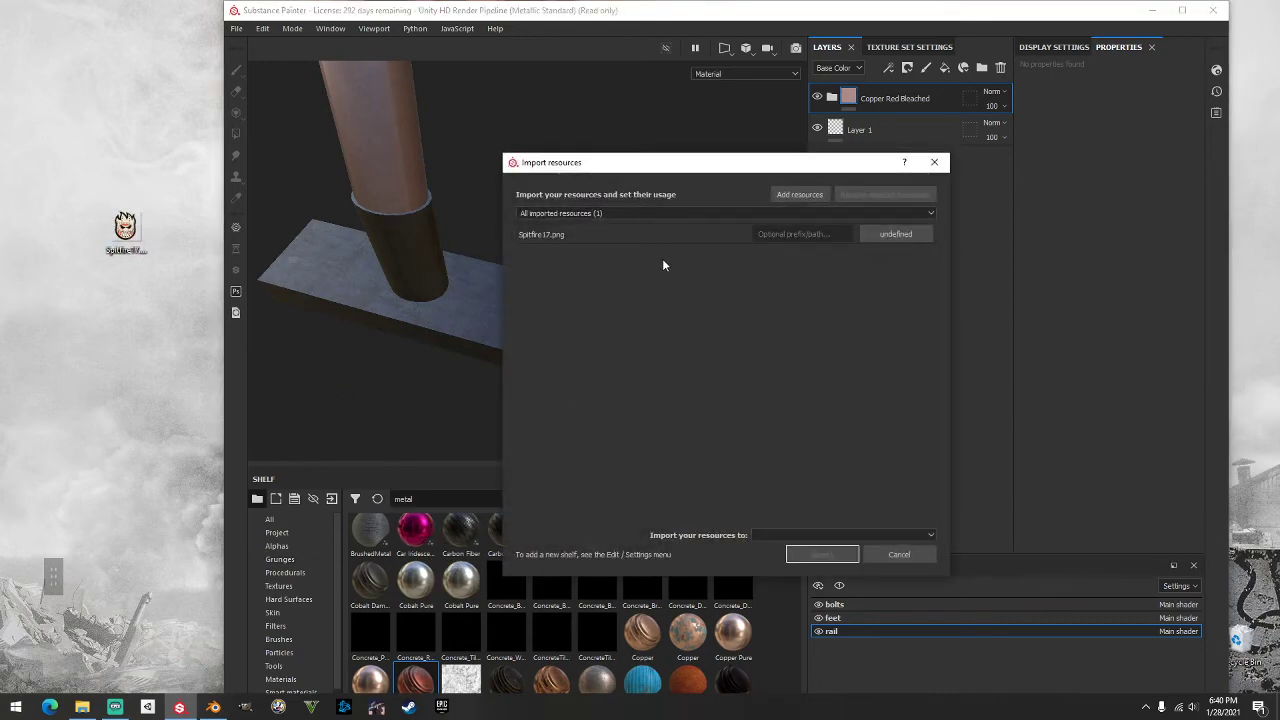
pyautogui.click(906, 234)
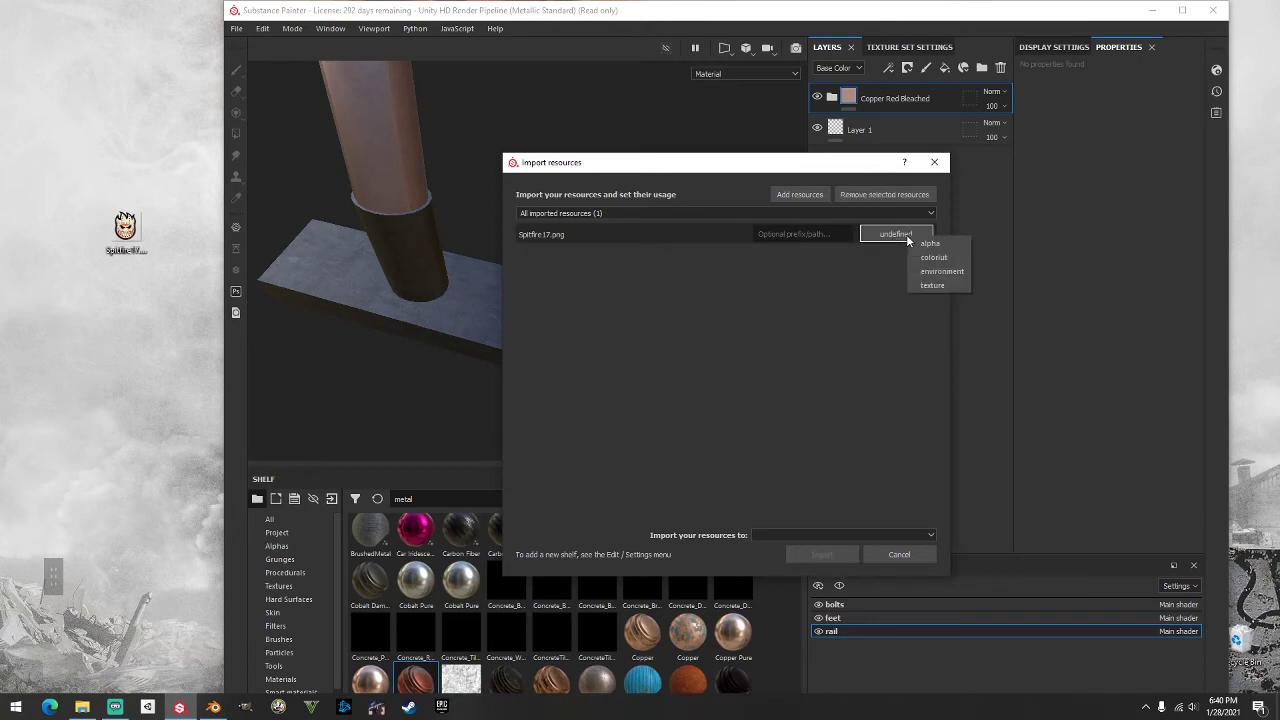
pyautogui.click(933, 286)
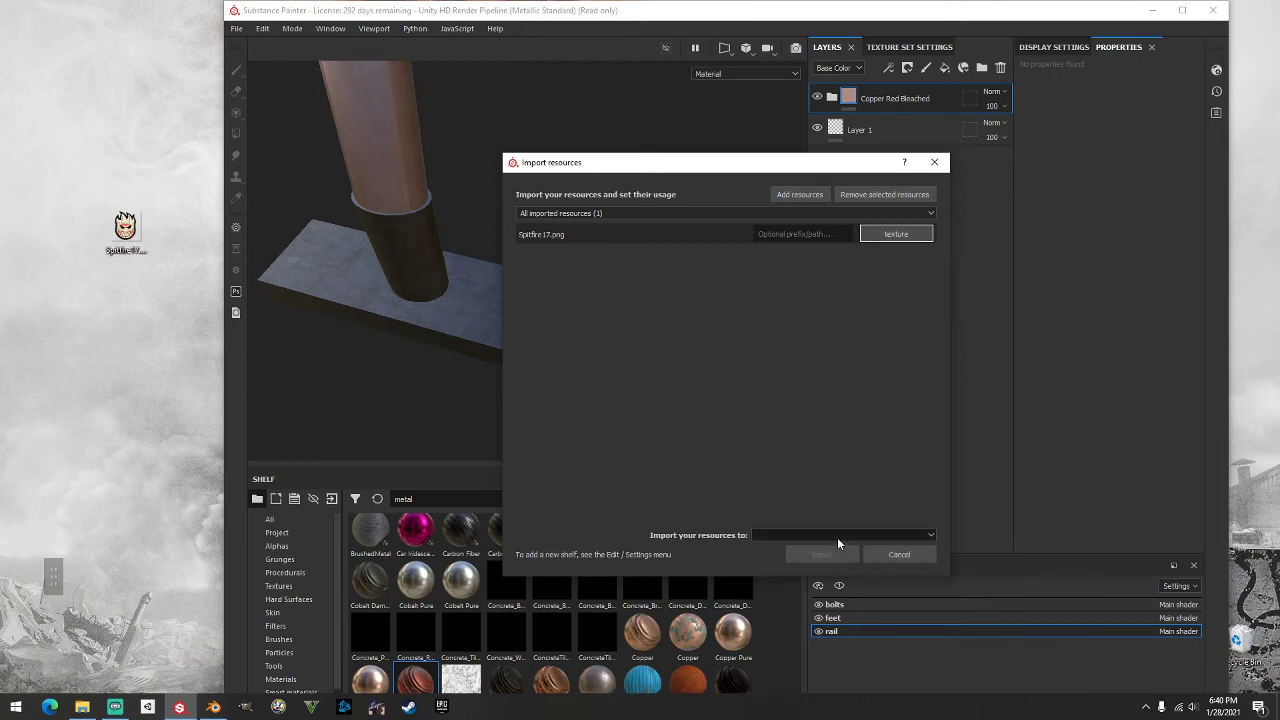
pyautogui.click(767, 537)
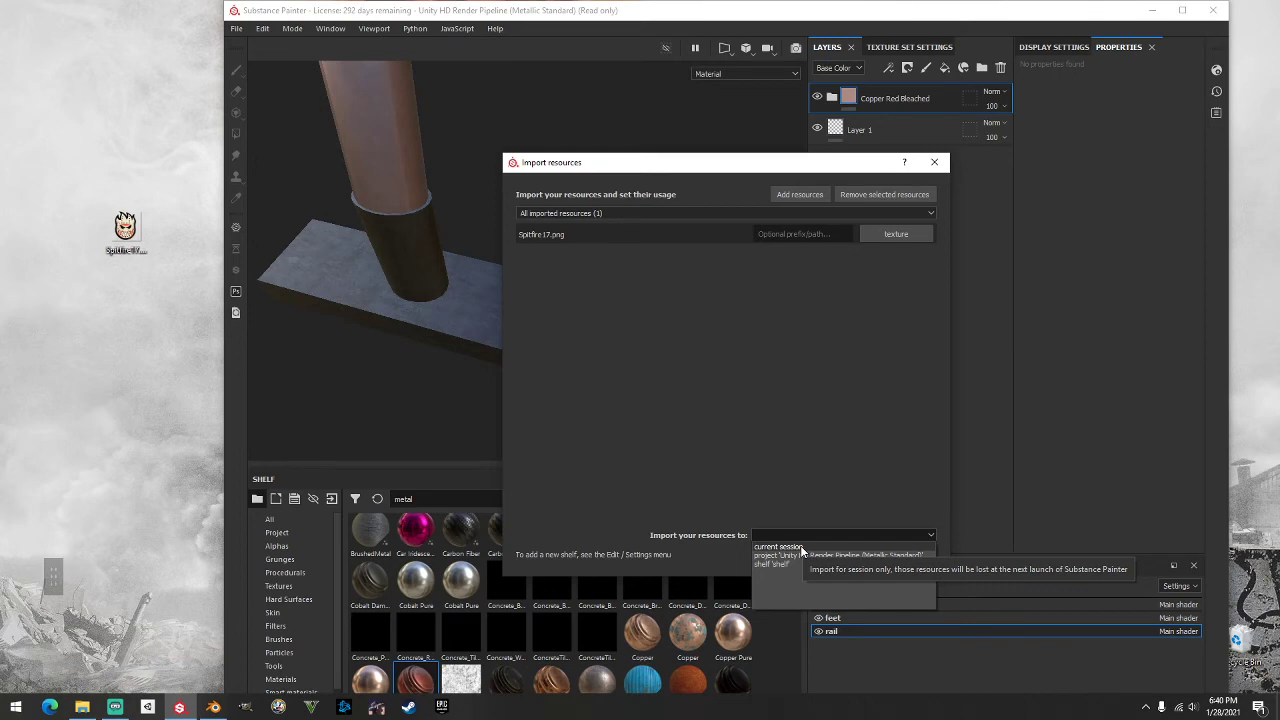
pyautogui.click(800, 546)
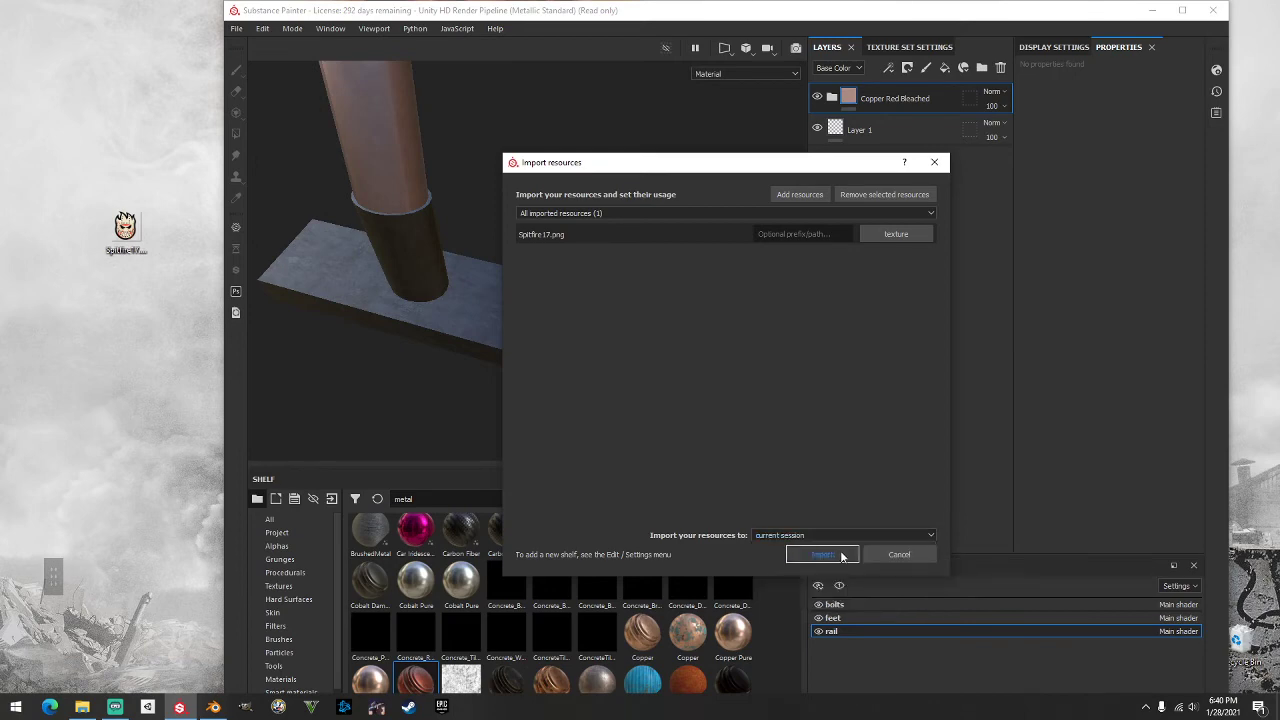
pyautogui.click(834, 555)
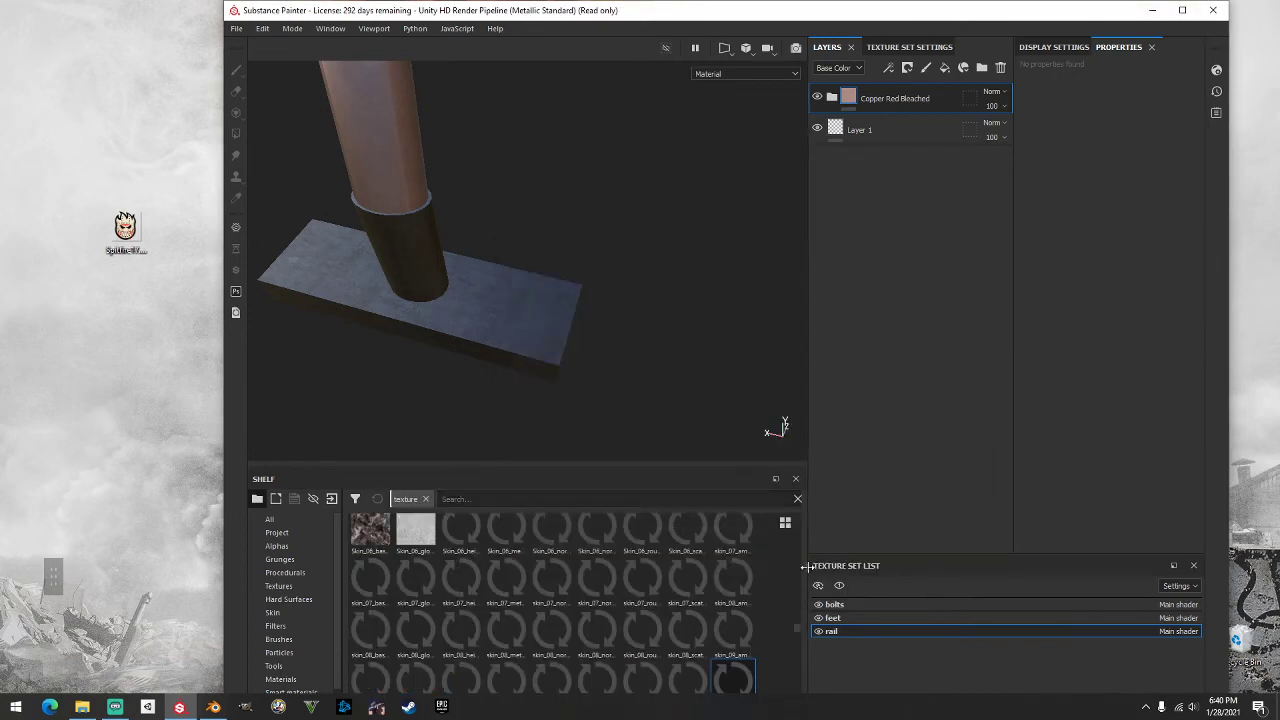
# Step: In the feet texture set, move Layer 1 above the Dark Metal folder and rename it stickers
pyautogui.scroll(-1, 715, 380)
pyautogui.scroll(1, 720, 395)
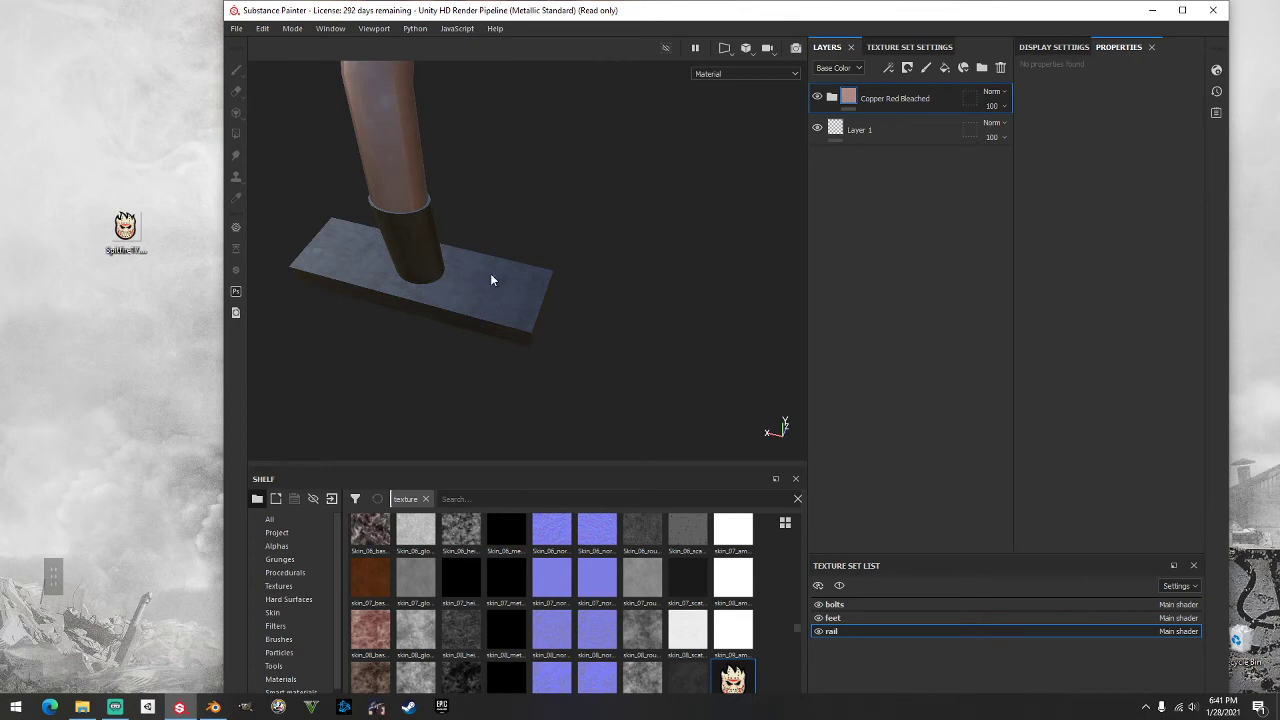
pyautogui.click(829, 618)
pyautogui.click(833, 97)
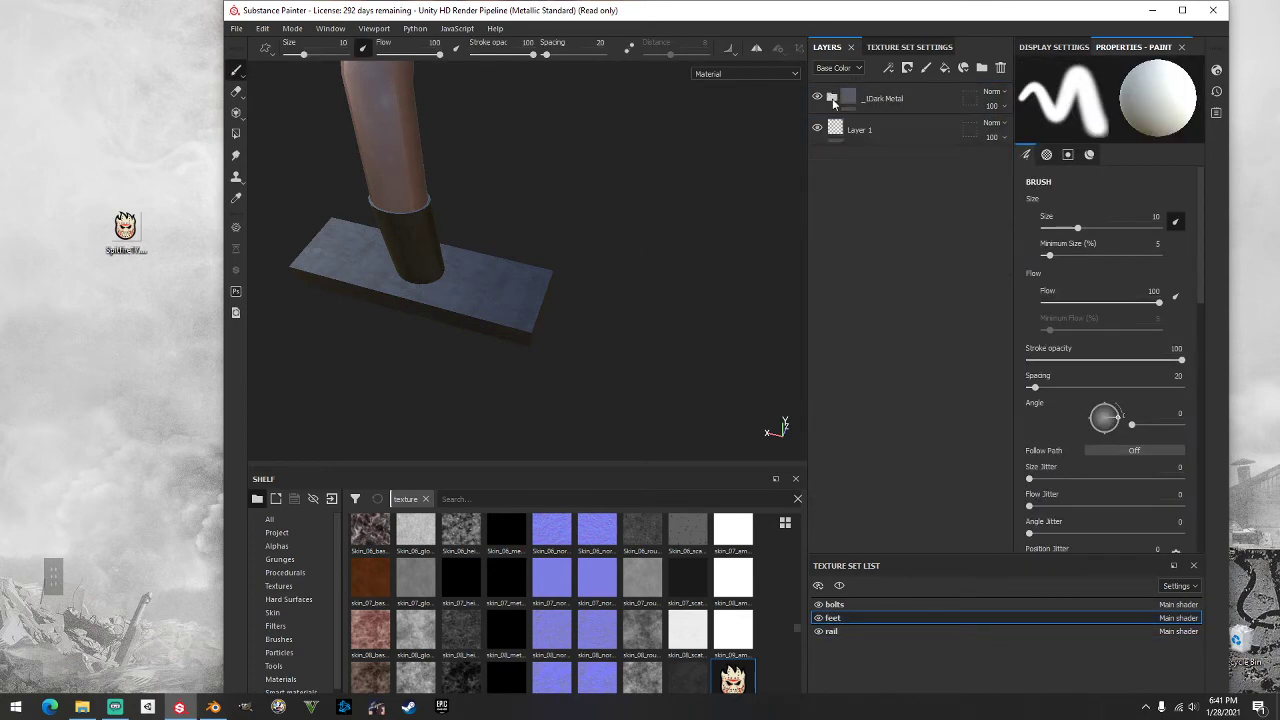
pyautogui.click(850, 131)
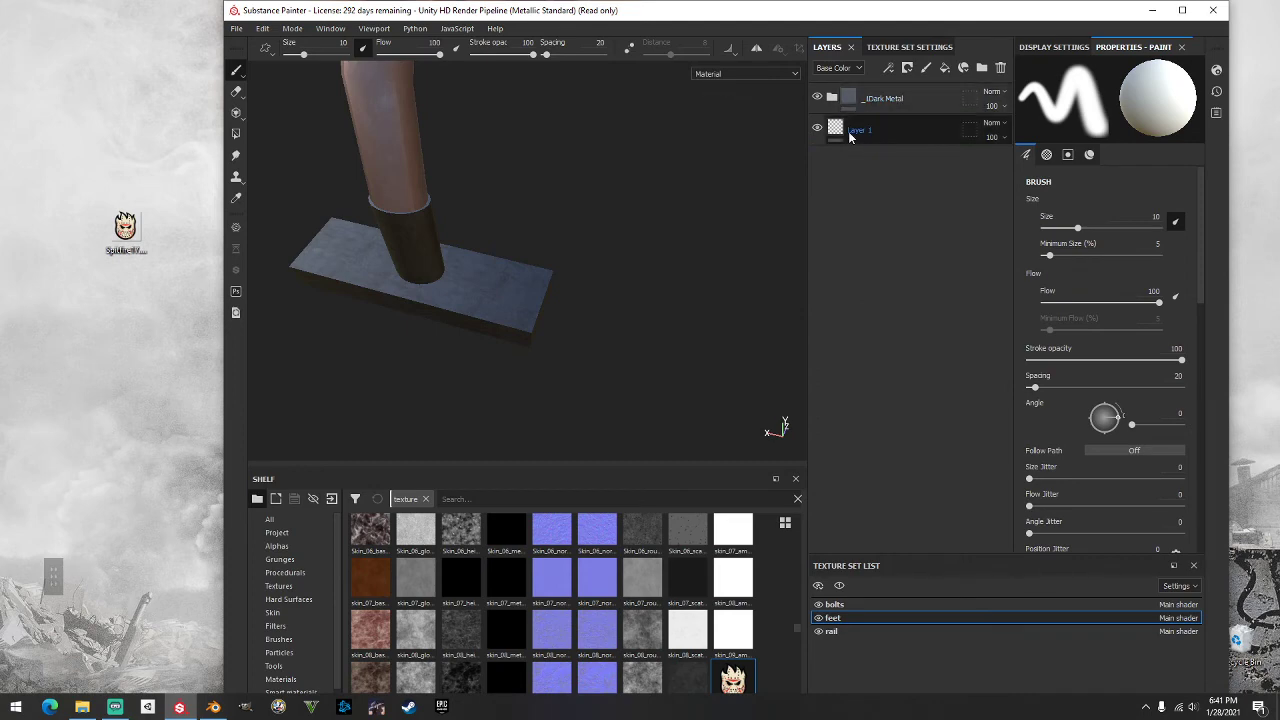
pyautogui.doubleClick(853, 132)
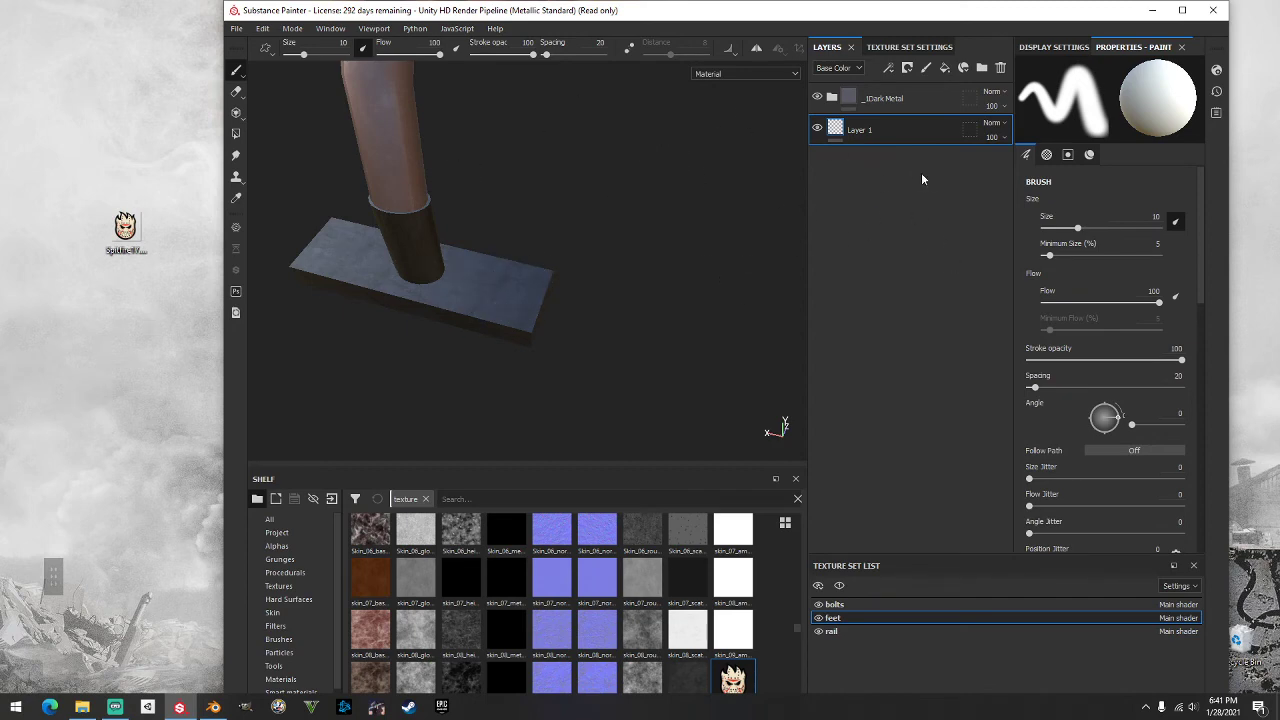
pyautogui.doubleClick(817, 130)
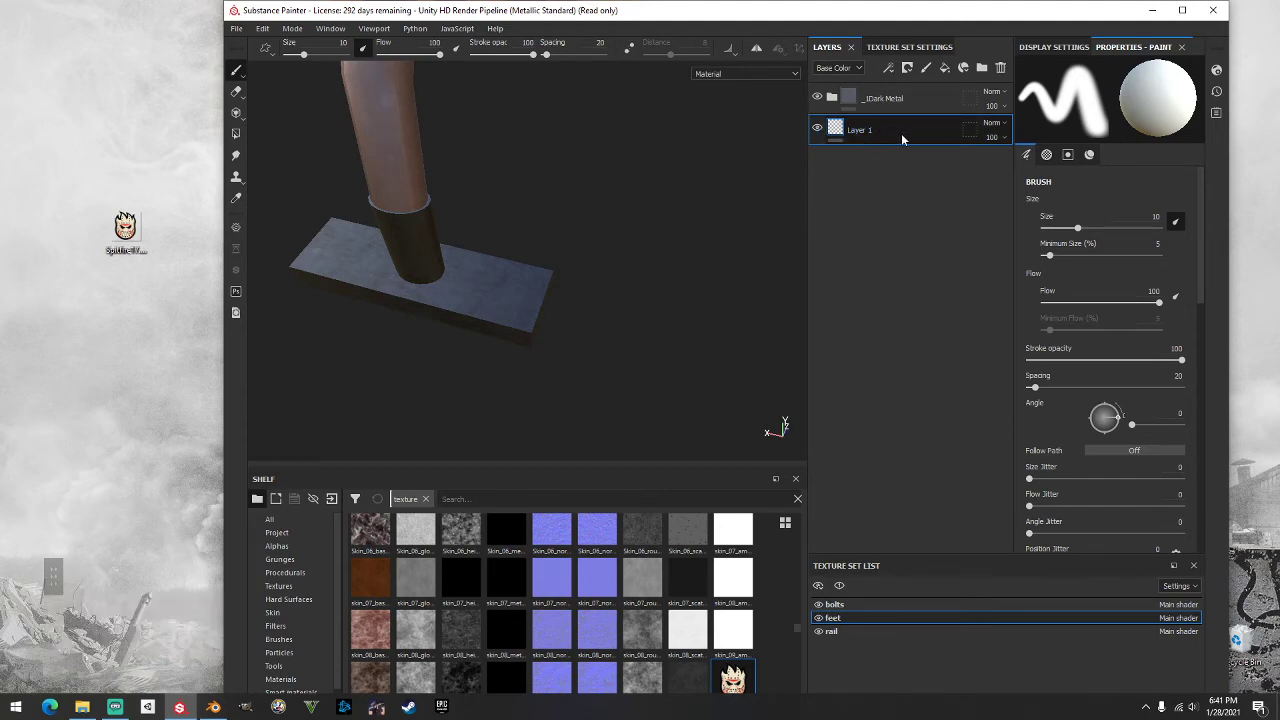
pyautogui.moveTo(901, 133); pyautogui.dragTo(898, 86)
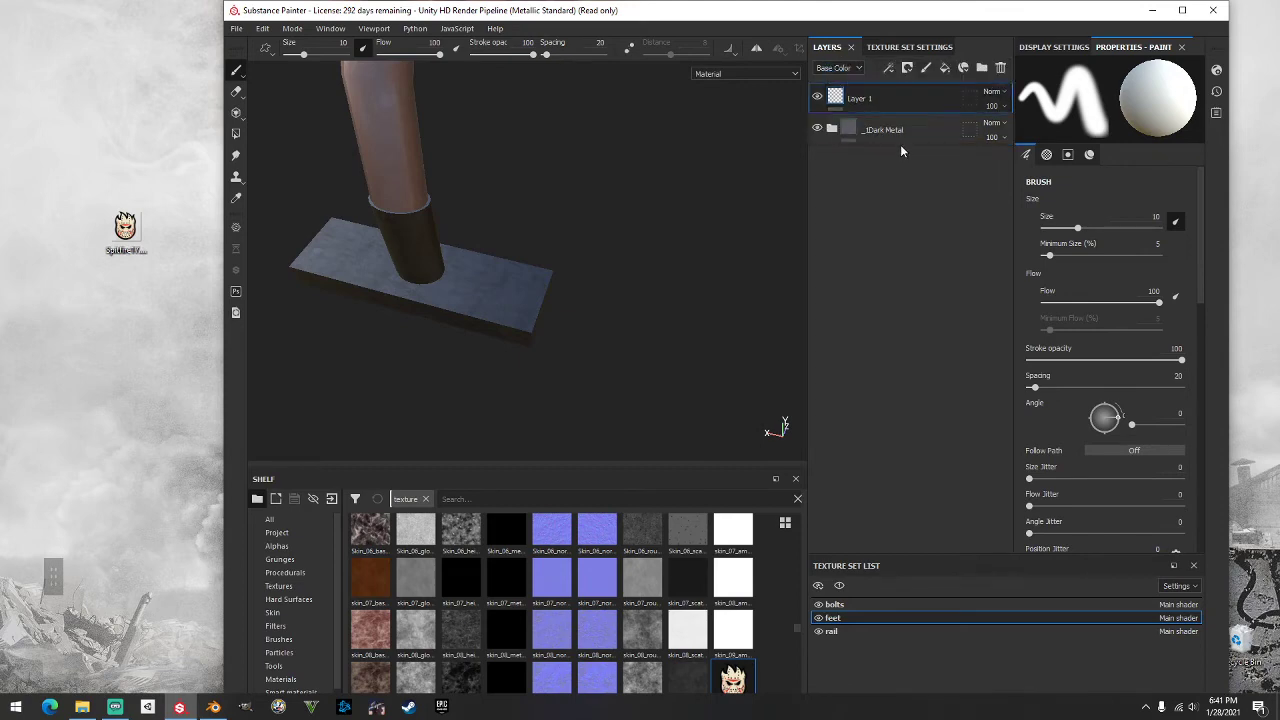
pyautogui.doubleClick(860, 99)
pyautogui.write('stickers')
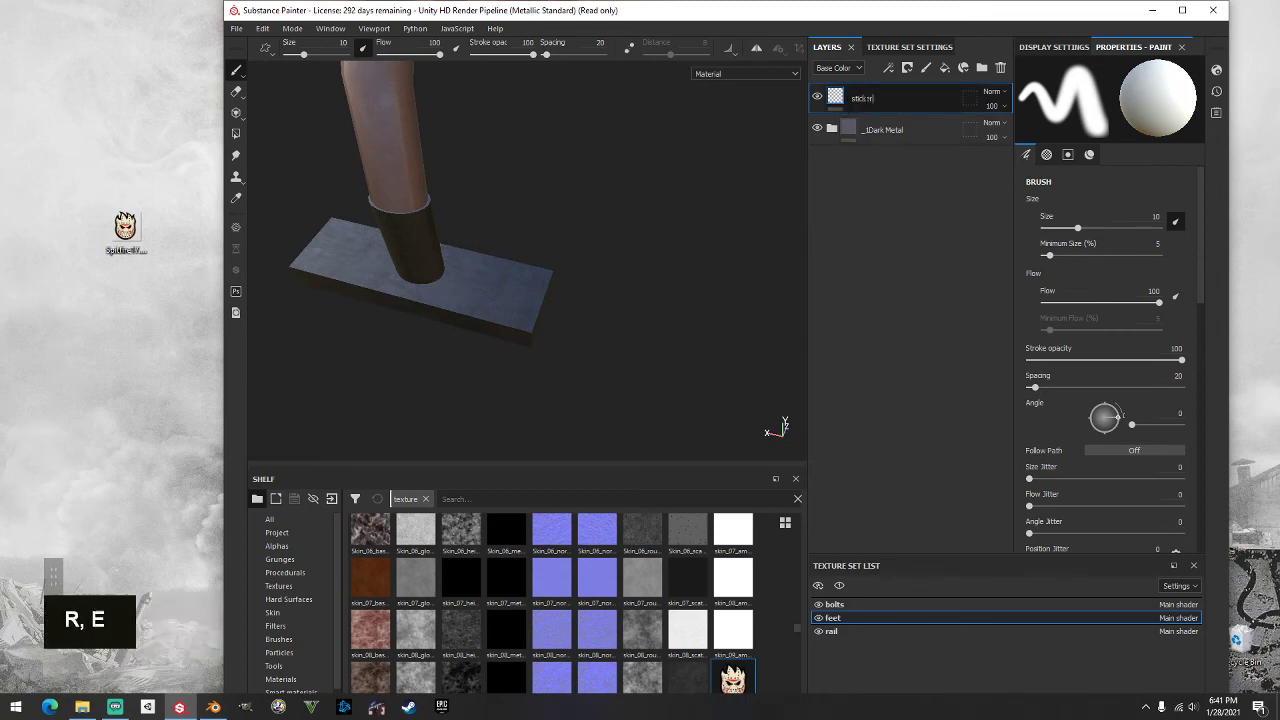
pyautogui.press('Return')
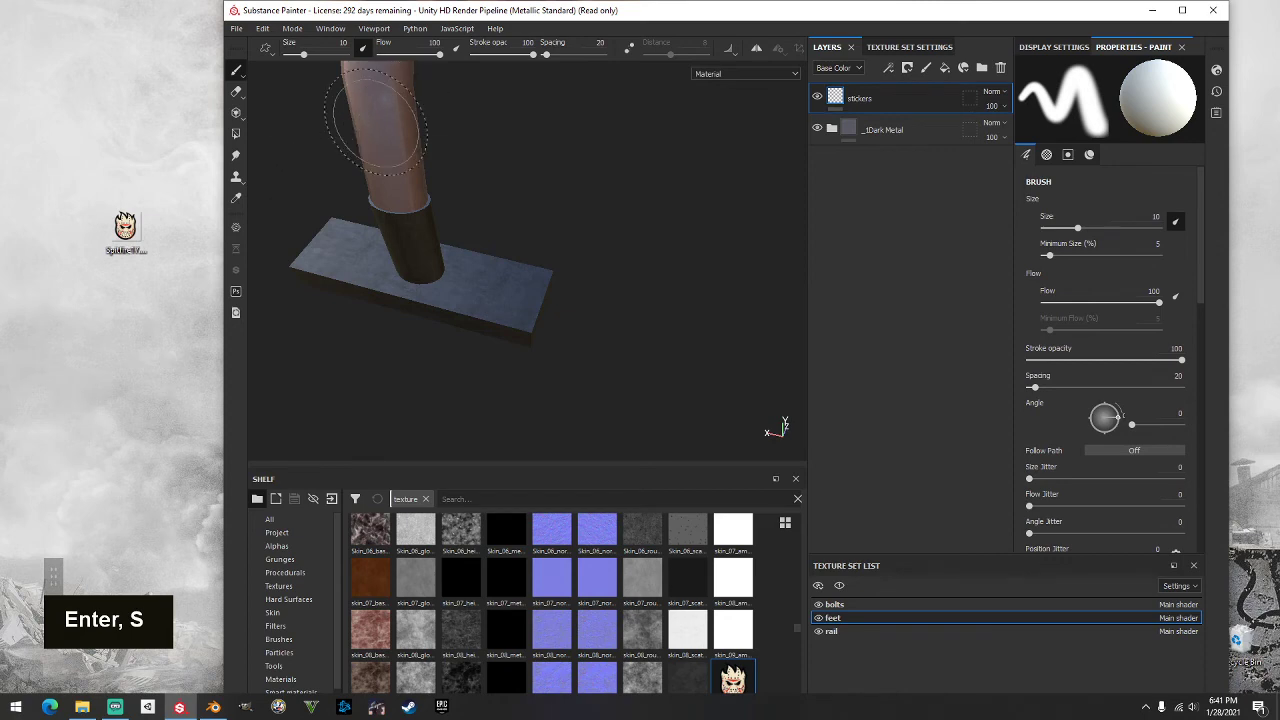
# Step: Cycle through the painting tools, including Projection and Polygon Fill, and return to the Paint tool
pyautogui.click(237, 114)
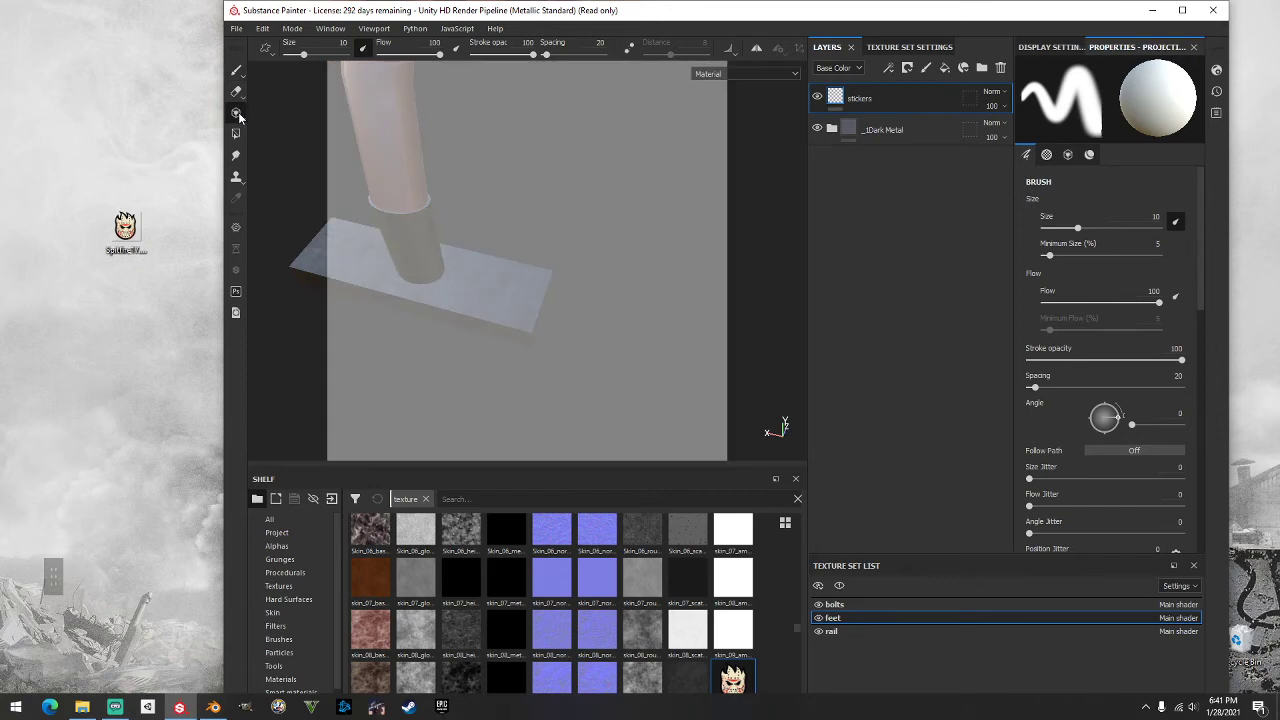
pyautogui.press('3')
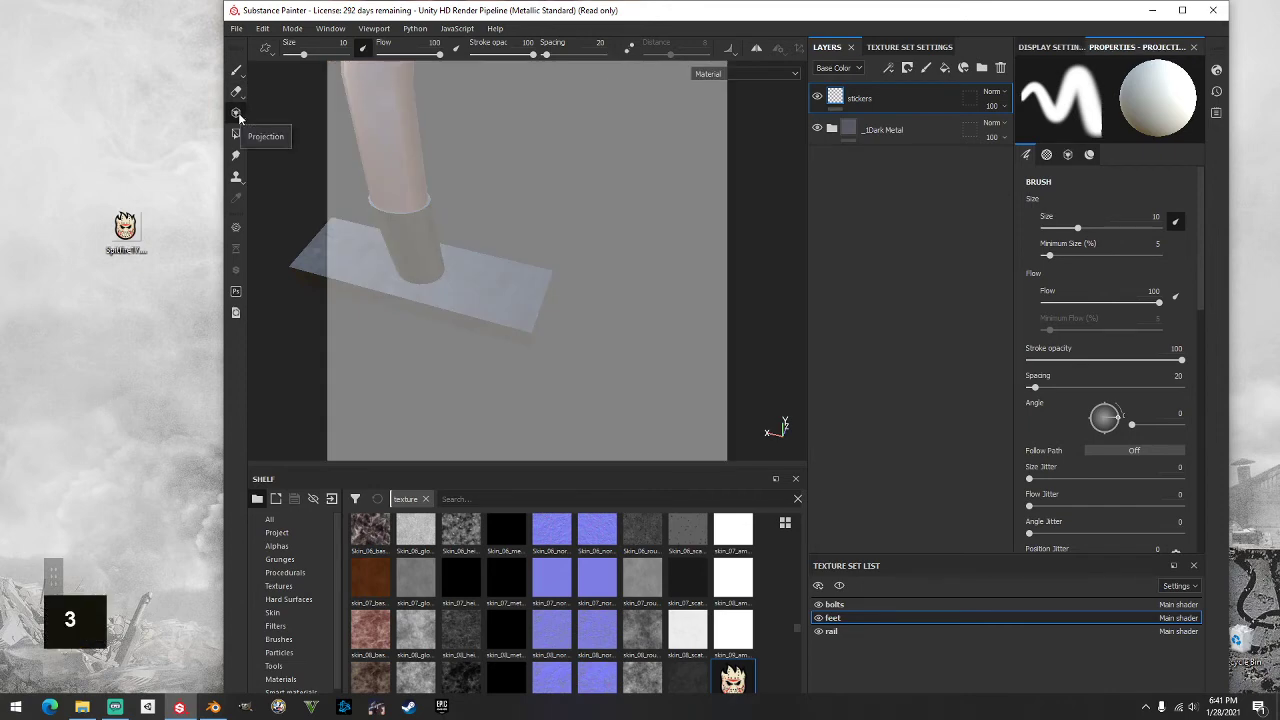
pyautogui.press('1')
pyautogui.press('2')
pyautogui.press('3')
pyautogui.press('4')
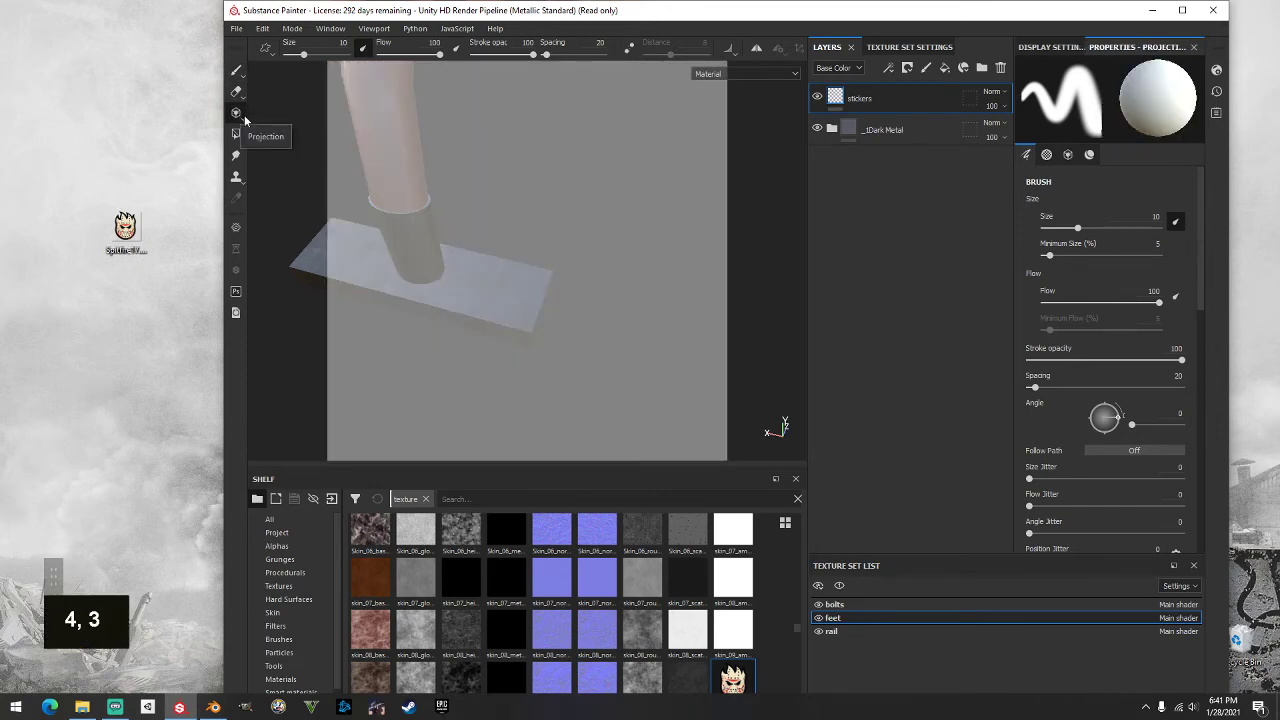
pyautogui.press('5')
pyautogui.press('6')
pyautogui.press('3')
pyautogui.press('1')
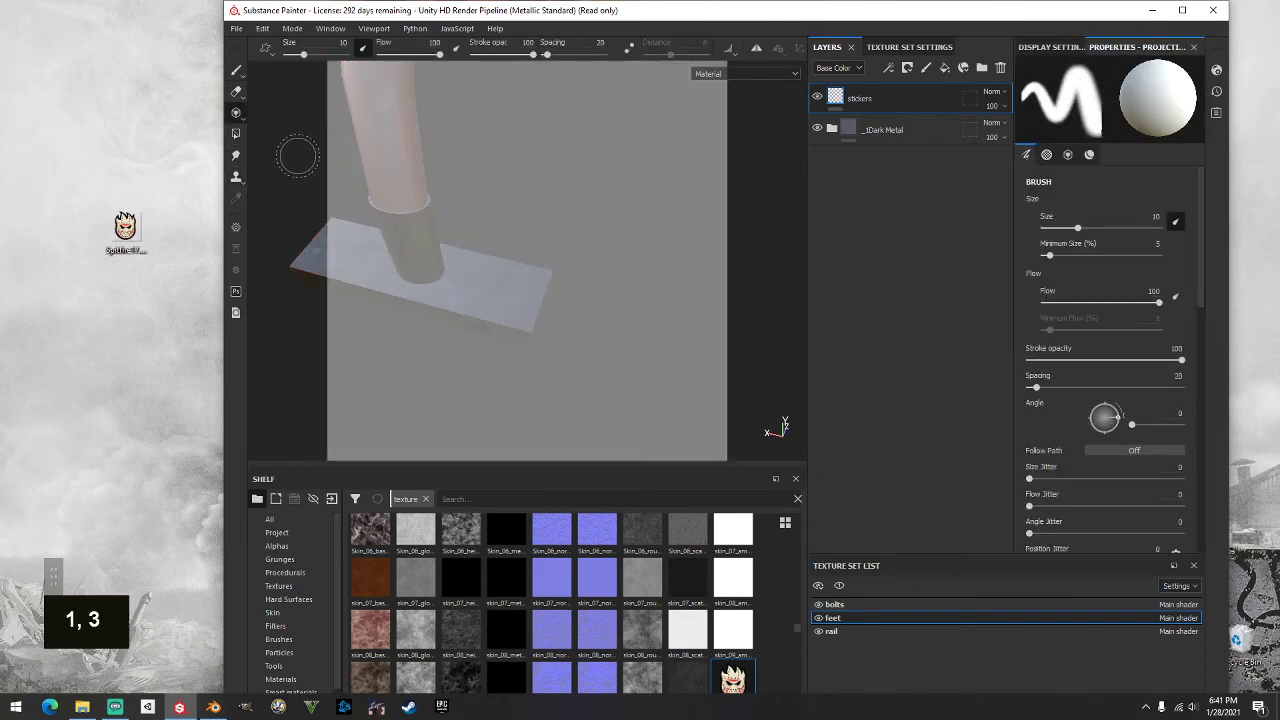
pyautogui.press('4')
pyautogui.press('5')
pyautogui.press('2')
pyautogui.press('1')
pyautogui.press('4')
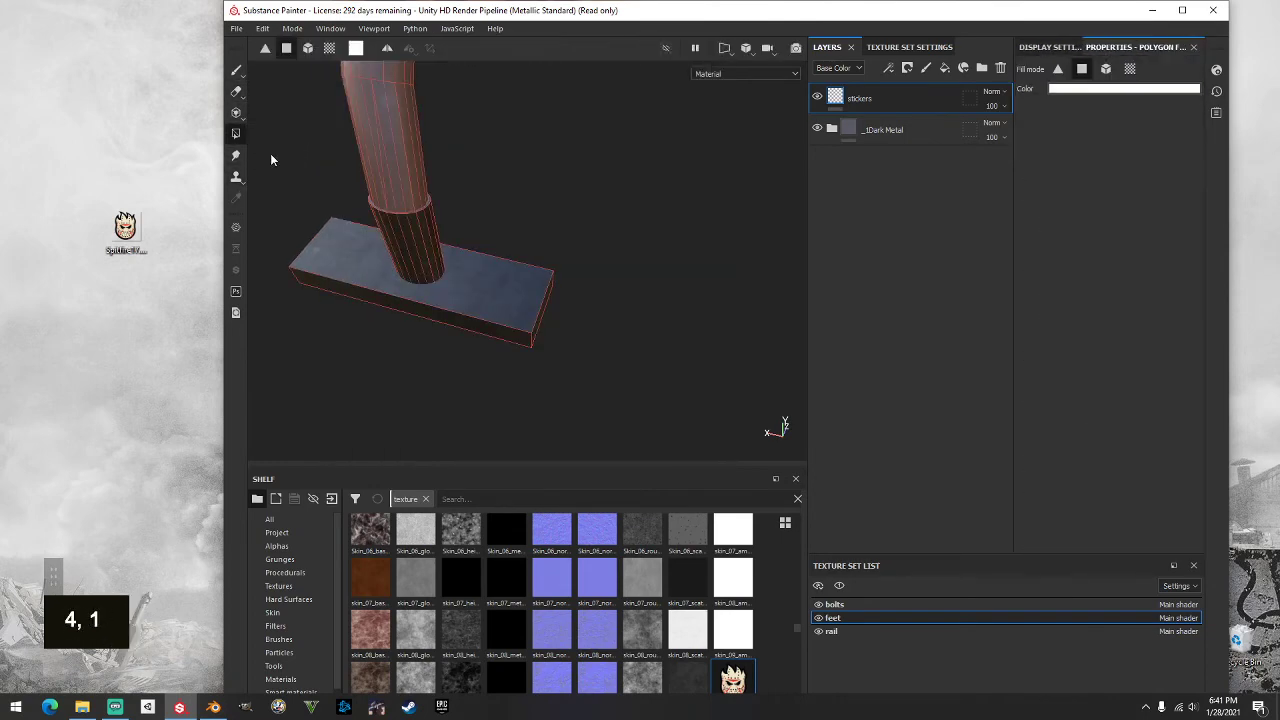
pyautogui.press('1')
# Step: Compare the split 3D/2D view, the 3D-only view and the 2D UV view of the feet, and return to 3D only
pyautogui.press('F1')
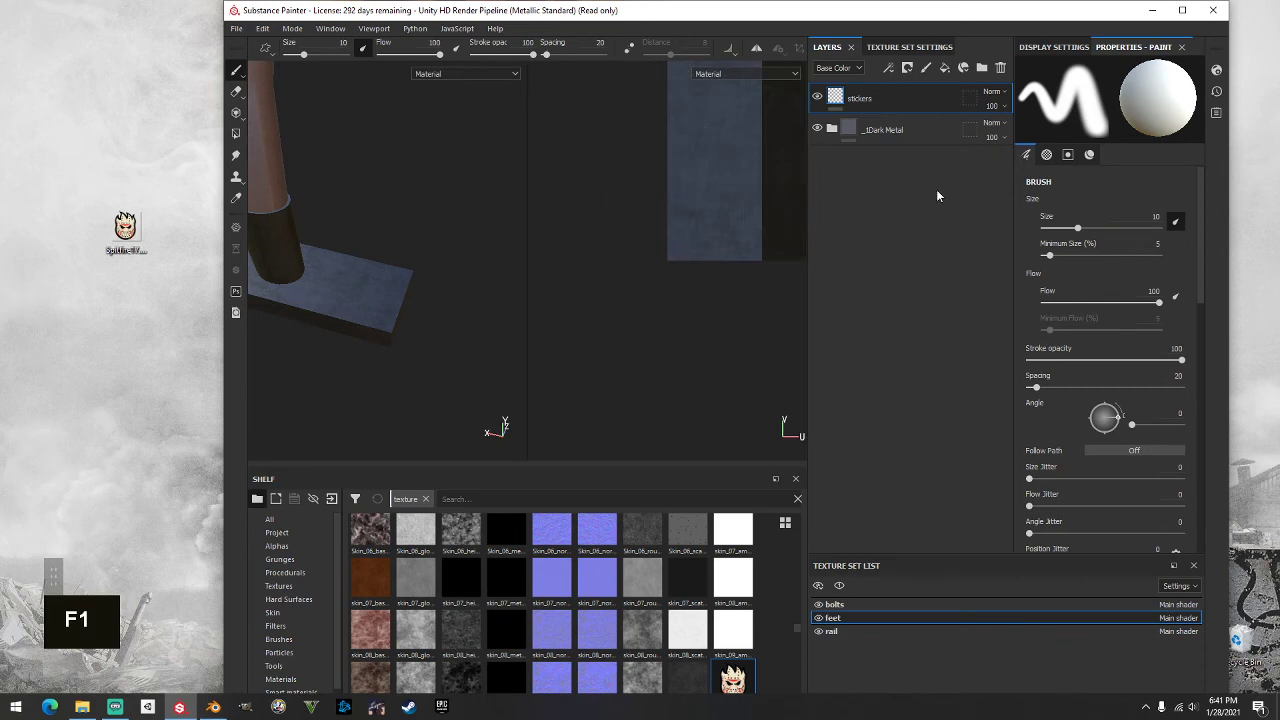
pyautogui.scroll(-1, 668, 170)
pyautogui.scroll(3, 630, 185)
pyautogui.scroll(-1, 510, 245)
pyautogui.scroll(3, 497, 254)
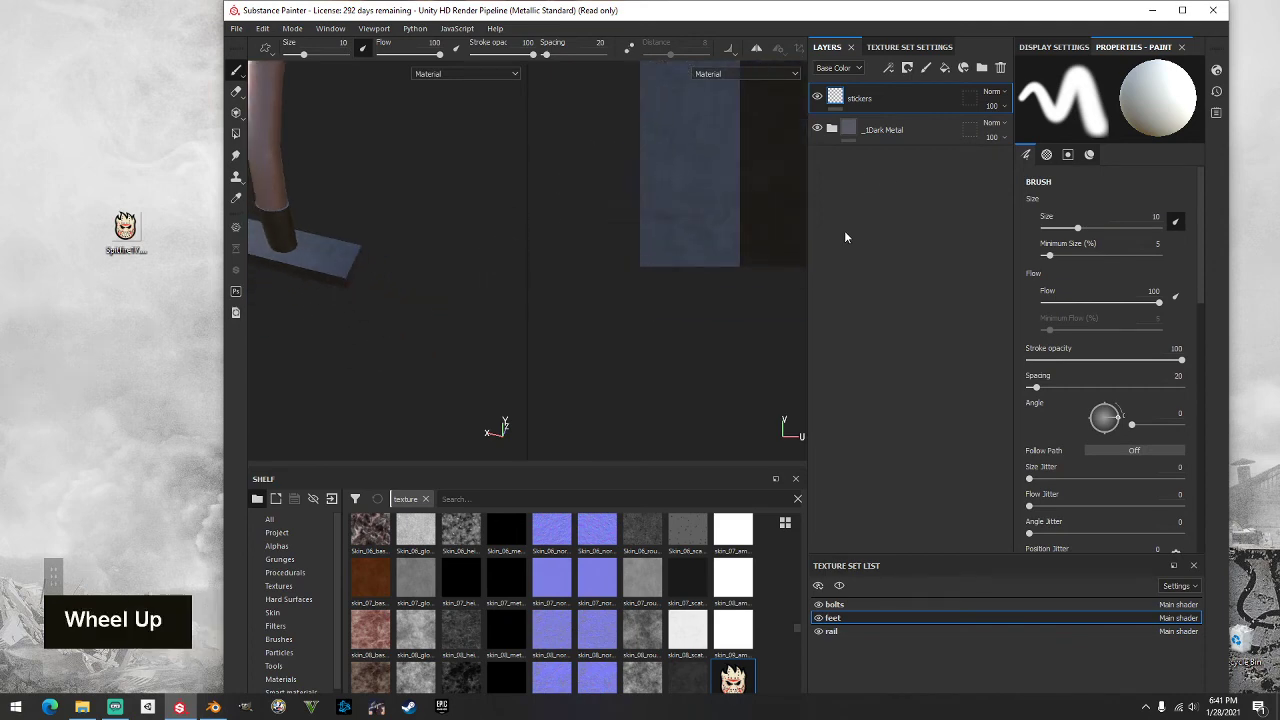
pyautogui.scroll(1, 750, 235)
pyautogui.scroll(3, 723, 239)
pyautogui.scroll(3, 380, 200)
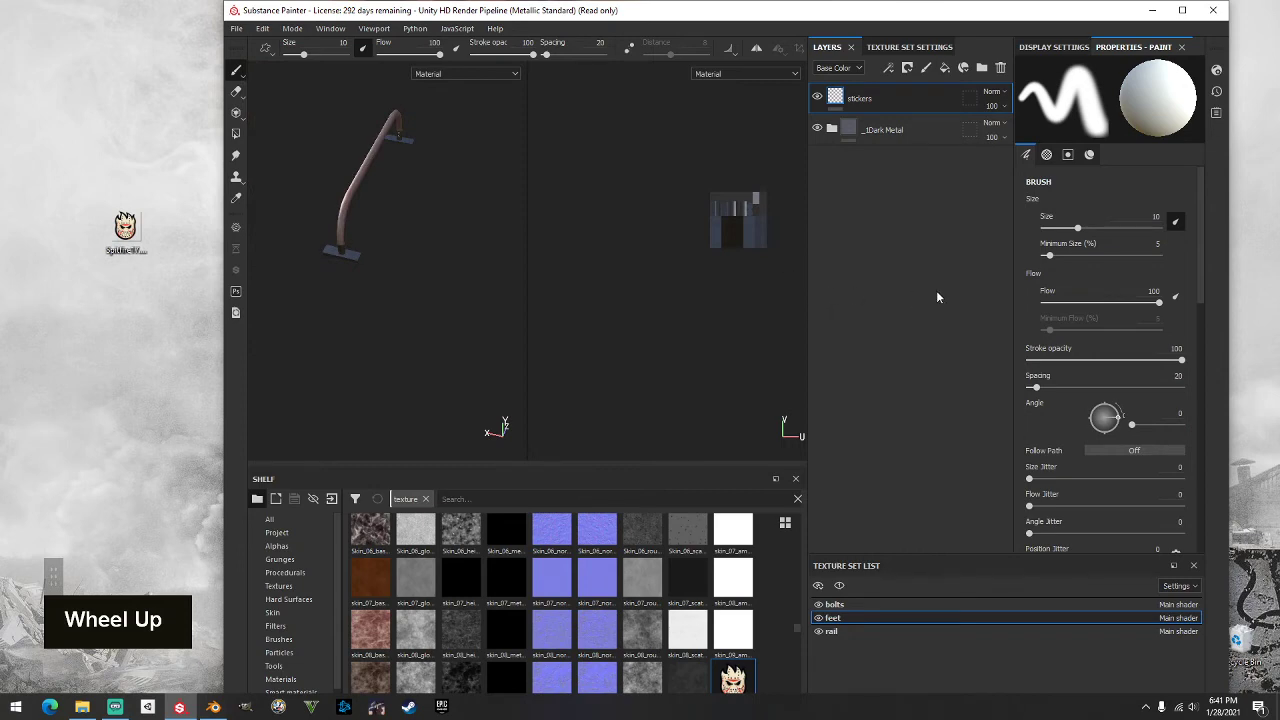
pyautogui.press('F2')
pyautogui.press('F3')
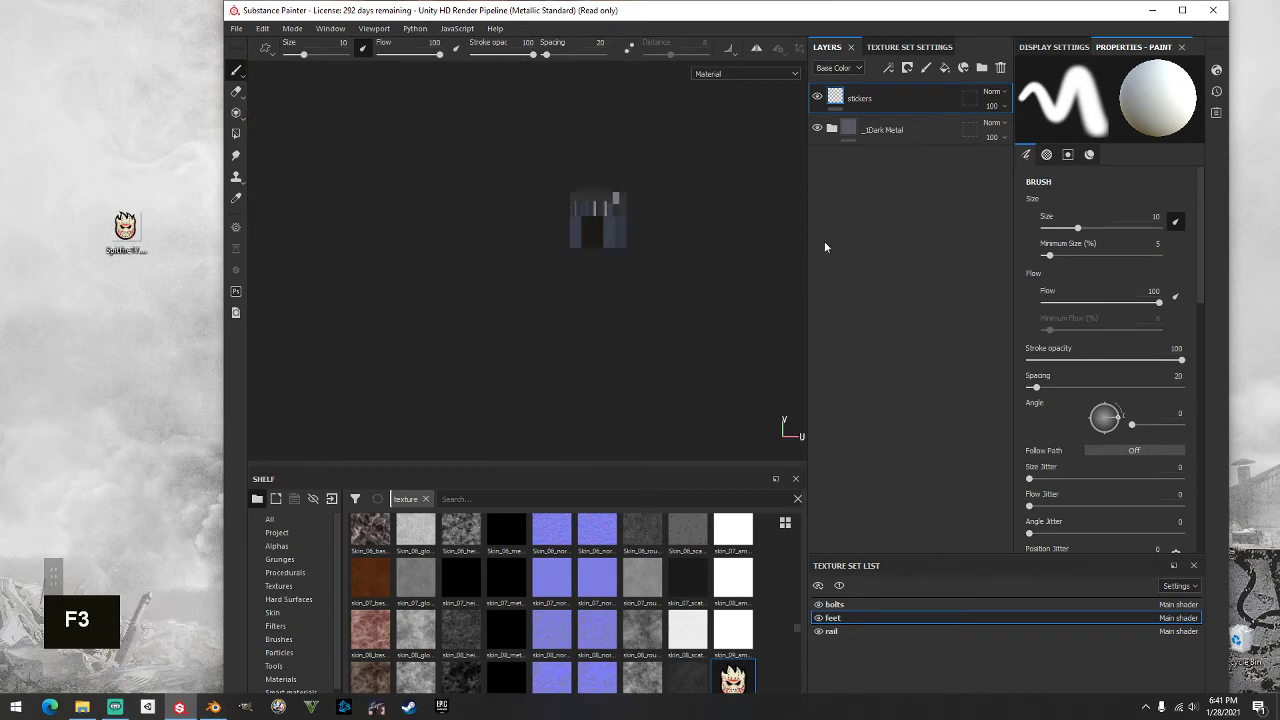
pyautogui.scroll(-5, 631, 217)
pyautogui.keyDown('alt'); pyautogui.moveTo(551, 220); pyautogui.dragTo(620, 263, button='middle'); pyautogui.keyUp('alt')
pyautogui.scroll(2, 714, 220)
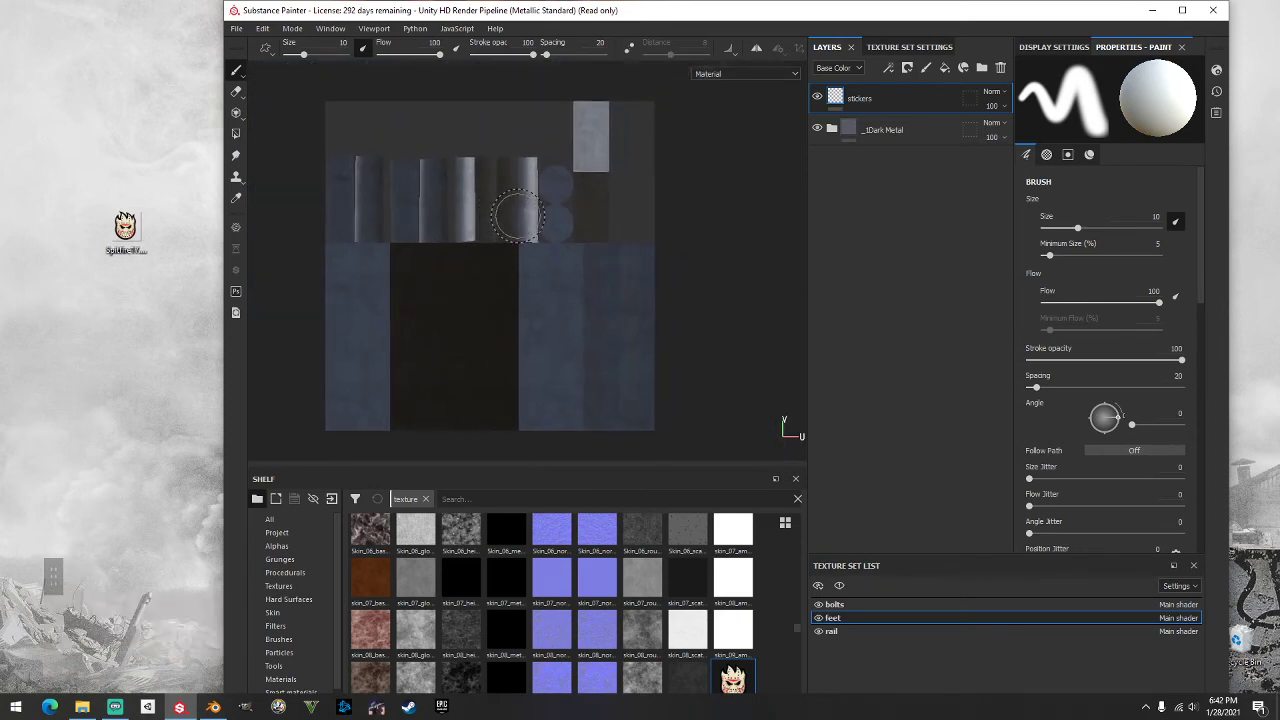
pyautogui.press('F2')
# Step: Activate the Projection tool facing the foot plate and assign the Spitfire17 texture as its base color
pyautogui.scroll(-3, 528, 225)
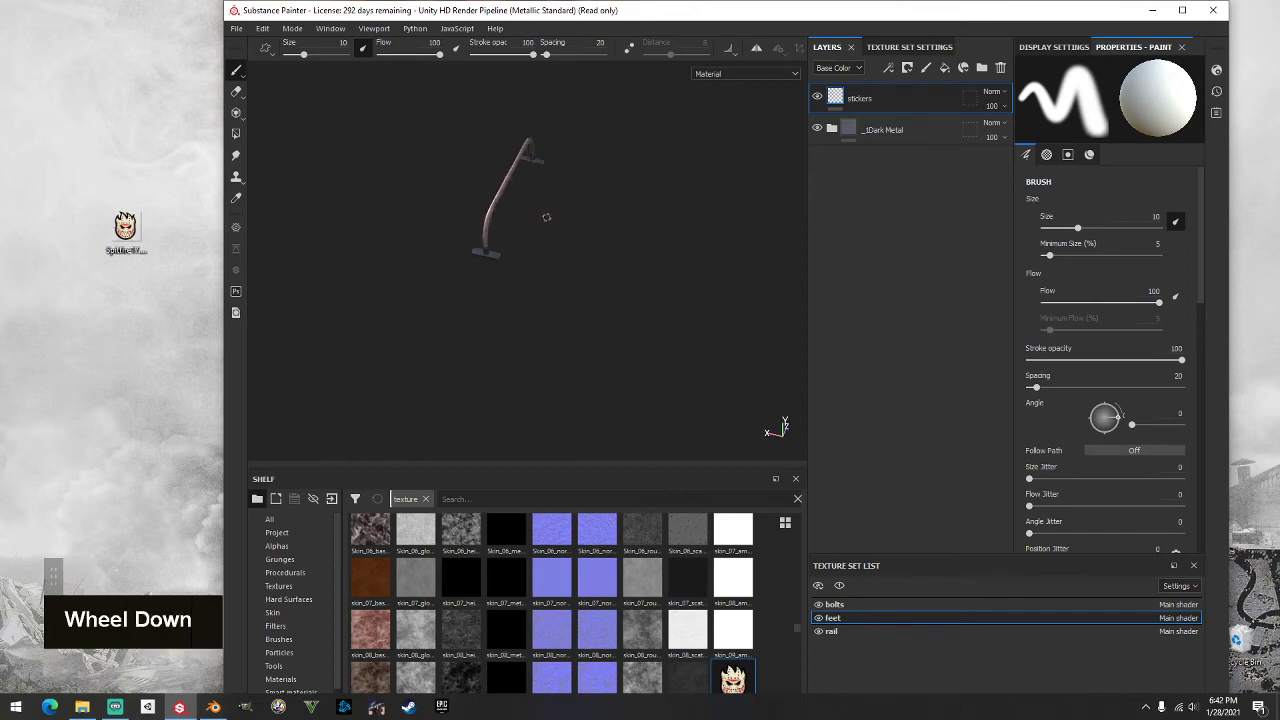
pyautogui.scroll(-2, 531, 231)
pyautogui.keyDown('alt'); pyautogui.moveTo(506, 237); pyautogui.dragTo(486, 263, button='middle'); pyautogui.keyUp('alt')
pyautogui.keyDown('alt'); pyautogui.moveTo(486, 263); pyautogui.dragTo(591, 322); pyautogui.keyUp('alt')
pyautogui.keyDown('alt'); pyautogui.moveTo(591, 322); pyautogui.dragTo(566, 317, button='middle'); pyautogui.keyUp('alt')
pyautogui.keyDown('alt'); pyautogui.moveTo(566, 317); pyautogui.dragTo(558, 315); pyautogui.keyUp('alt')
pyautogui.keyDown('alt'); pyautogui.moveTo(558, 315); pyautogui.dragTo(551, 314, button='middle'); pyautogui.keyUp('alt')
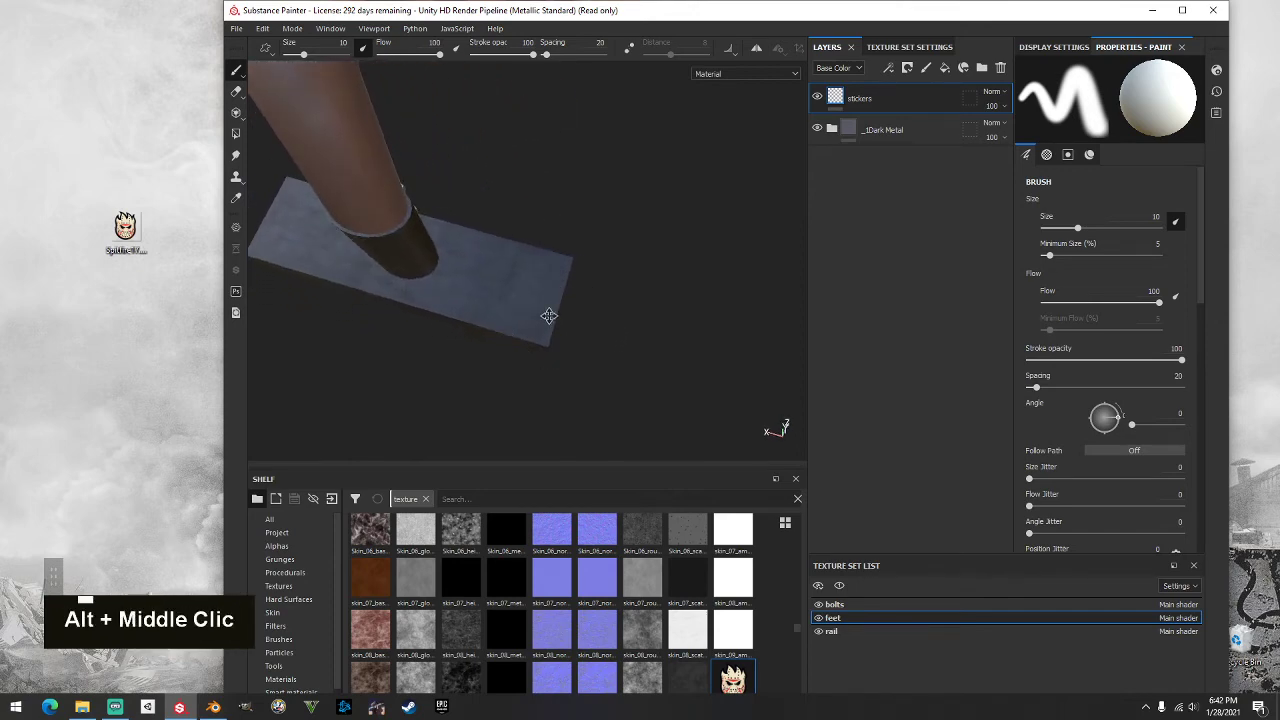
pyautogui.scroll(-2, 557, 306)
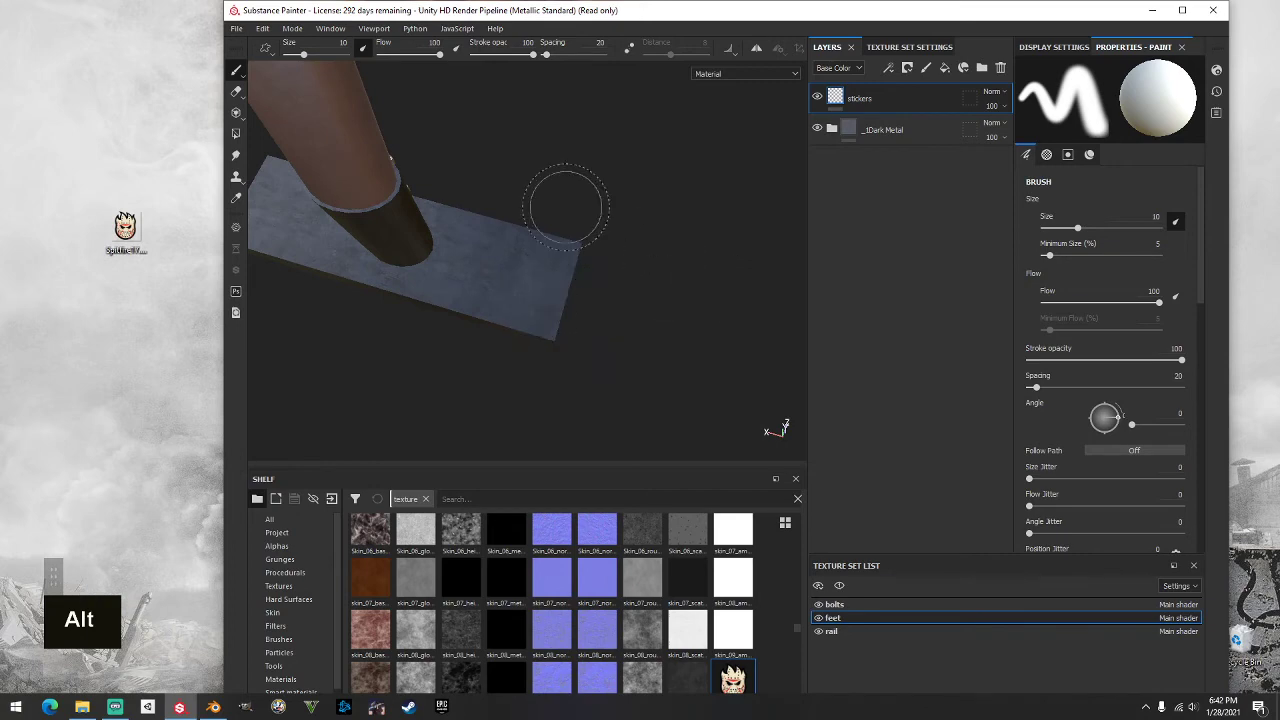
pyautogui.click(236, 112)
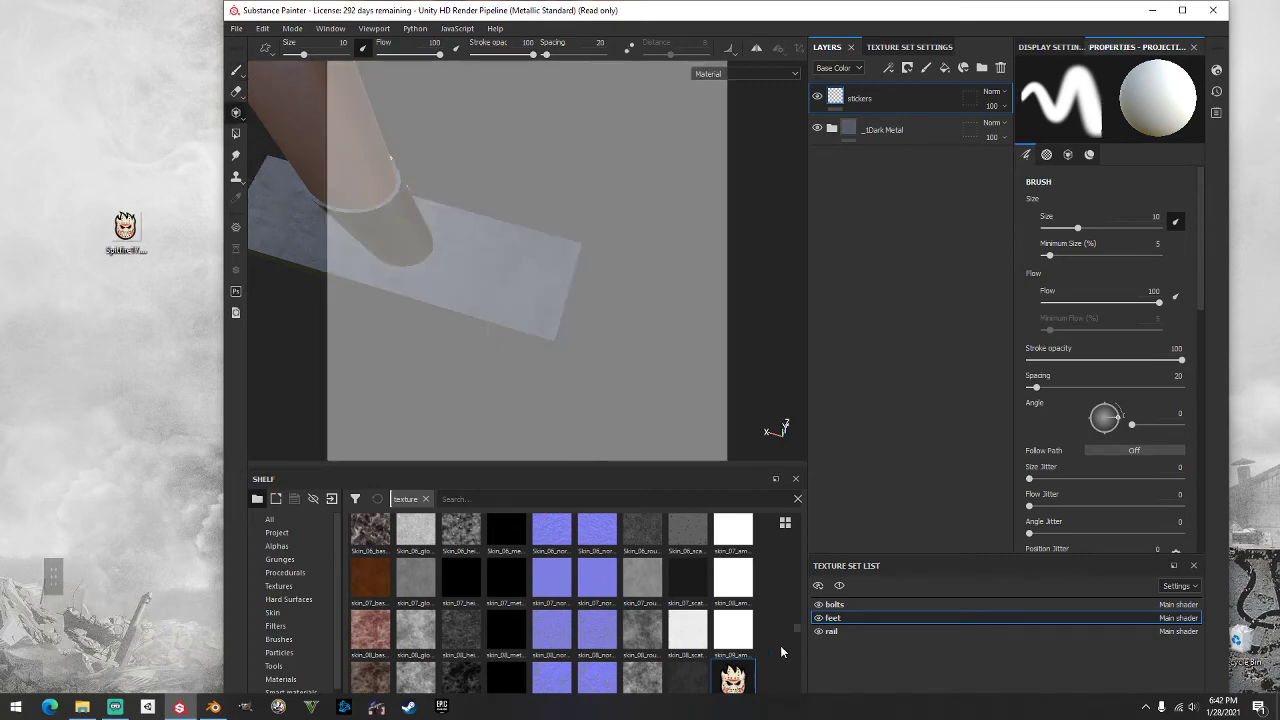
pyautogui.scroll(-5, 1127, 341)
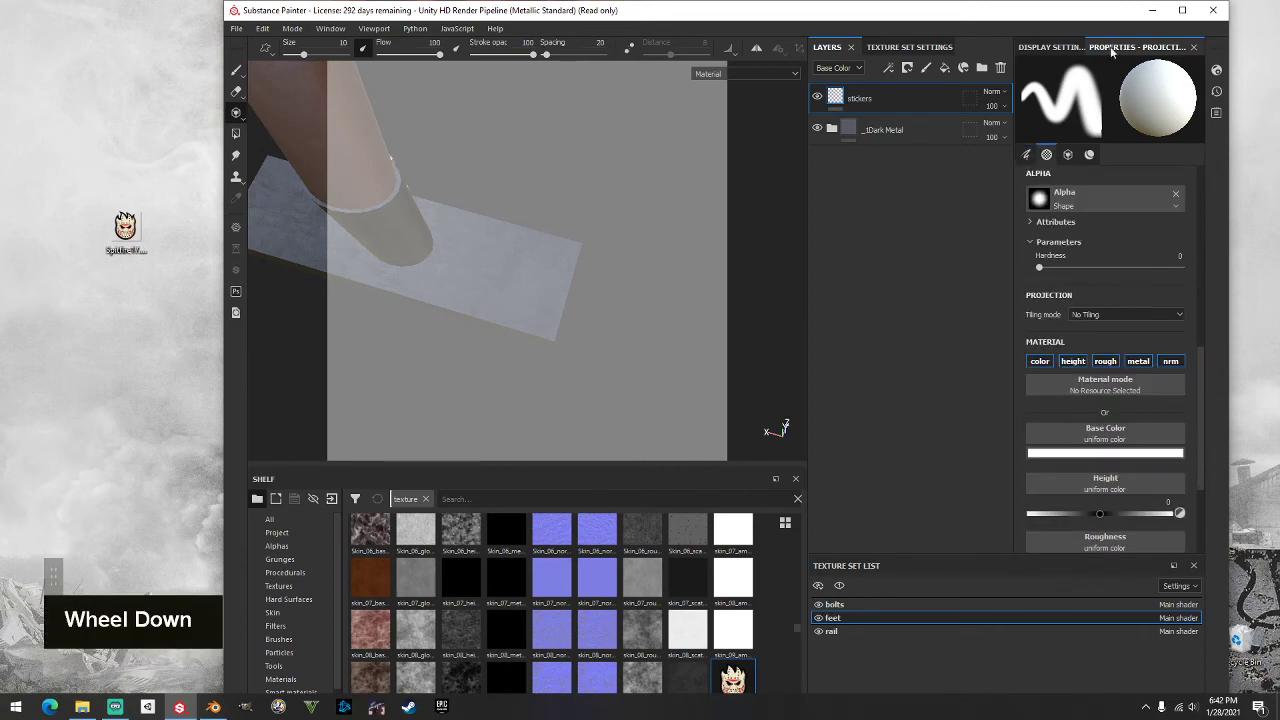
pyautogui.scroll(-3, 1104, 334)
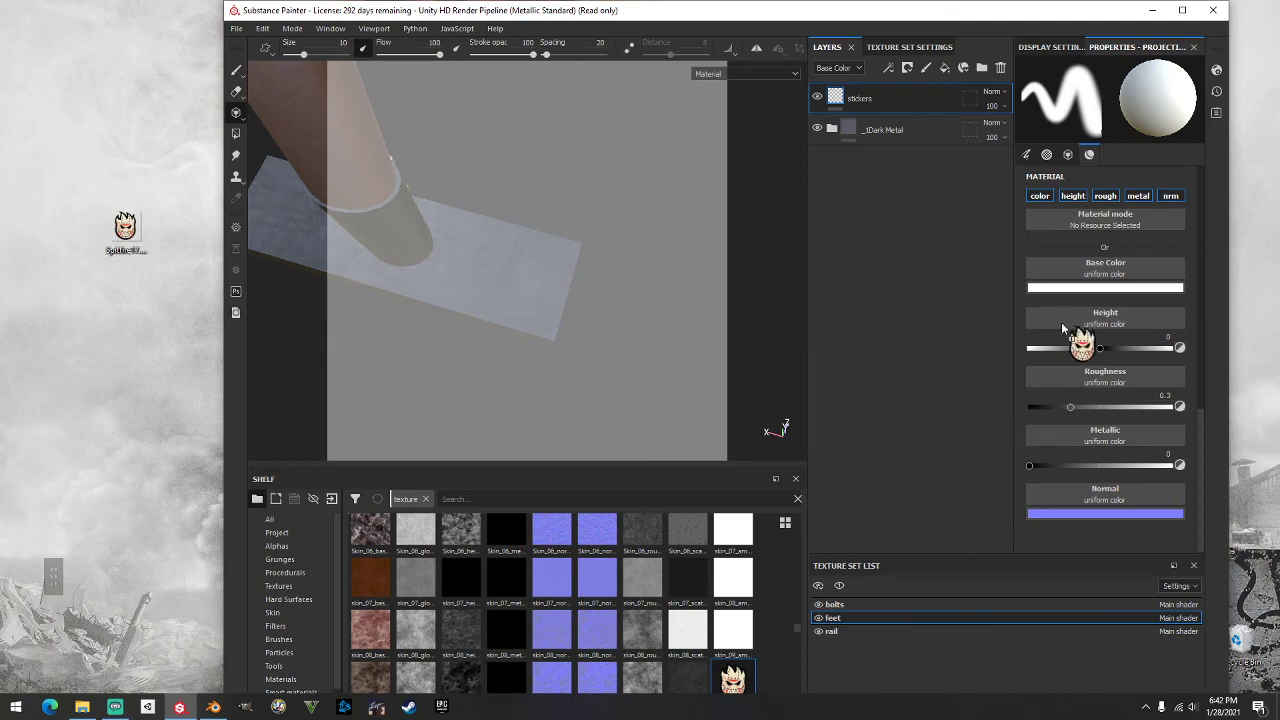
pyautogui.moveTo(1105, 268); pyautogui.dragTo(1100, 261)
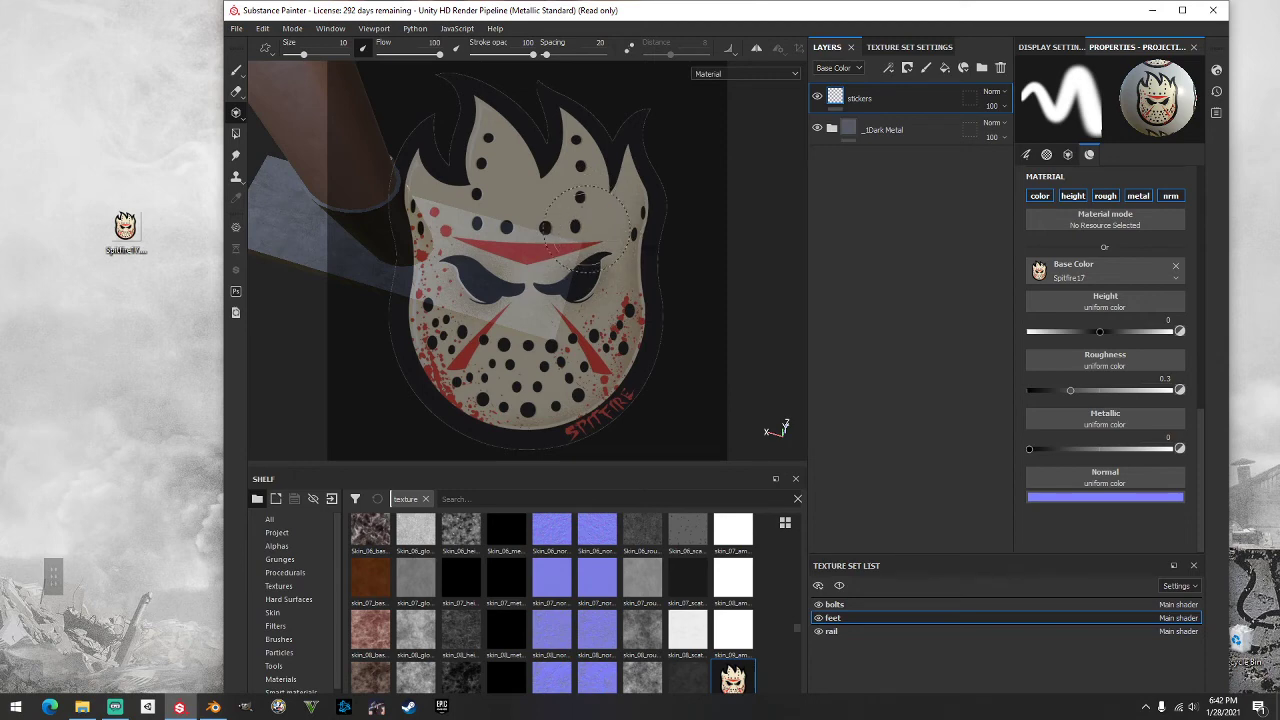
# Step: Shrink the Spitfire17 stencil to fit the foot plate beside the post and project it there with only the color channel enabled
pyautogui.press('s')
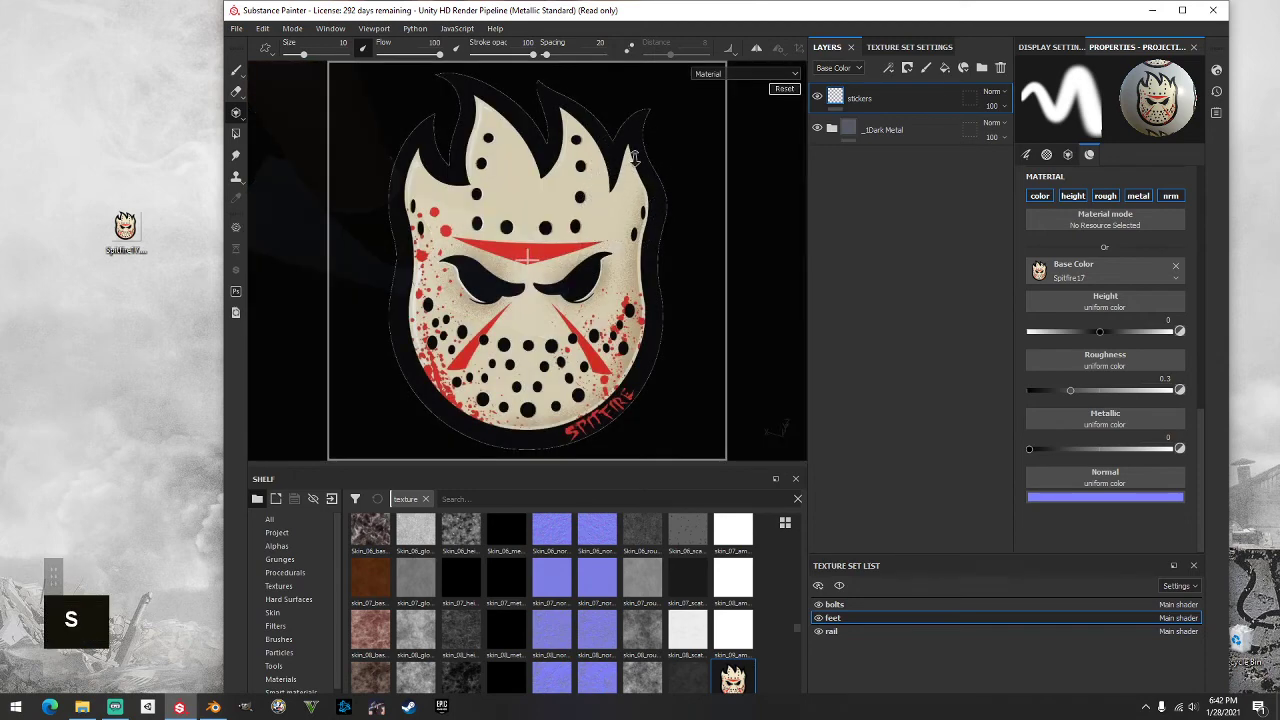
pyautogui.moveTo(633, 157); pyautogui.dragTo(661, 35, button='right')
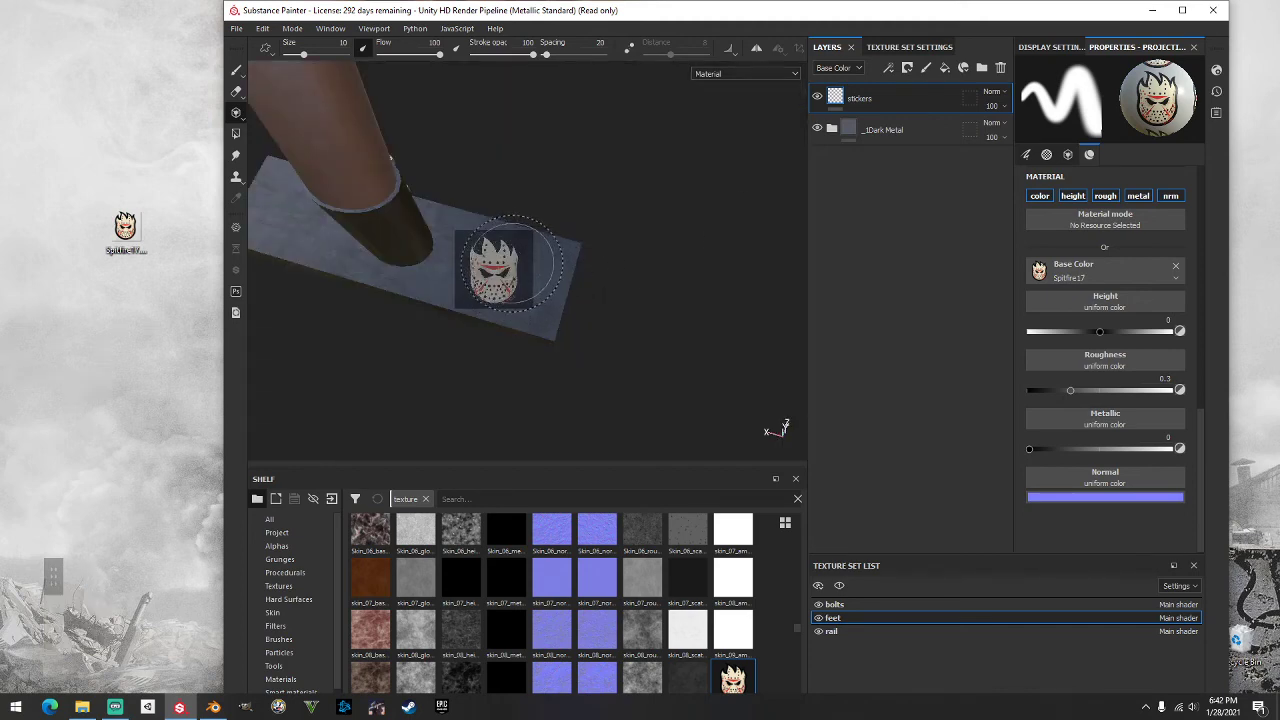
pyautogui.click(1170, 196)
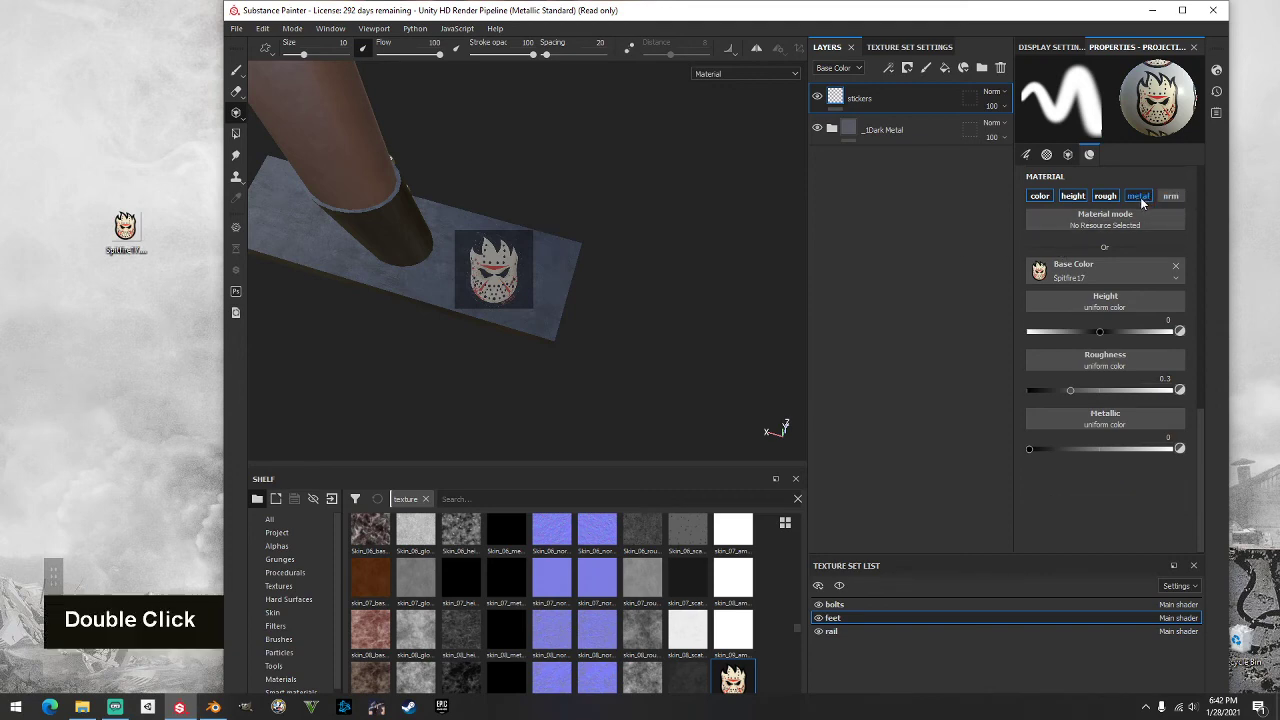
pyautogui.click(1138, 196)
pyautogui.click(1105, 196)
pyautogui.click(1072, 196)
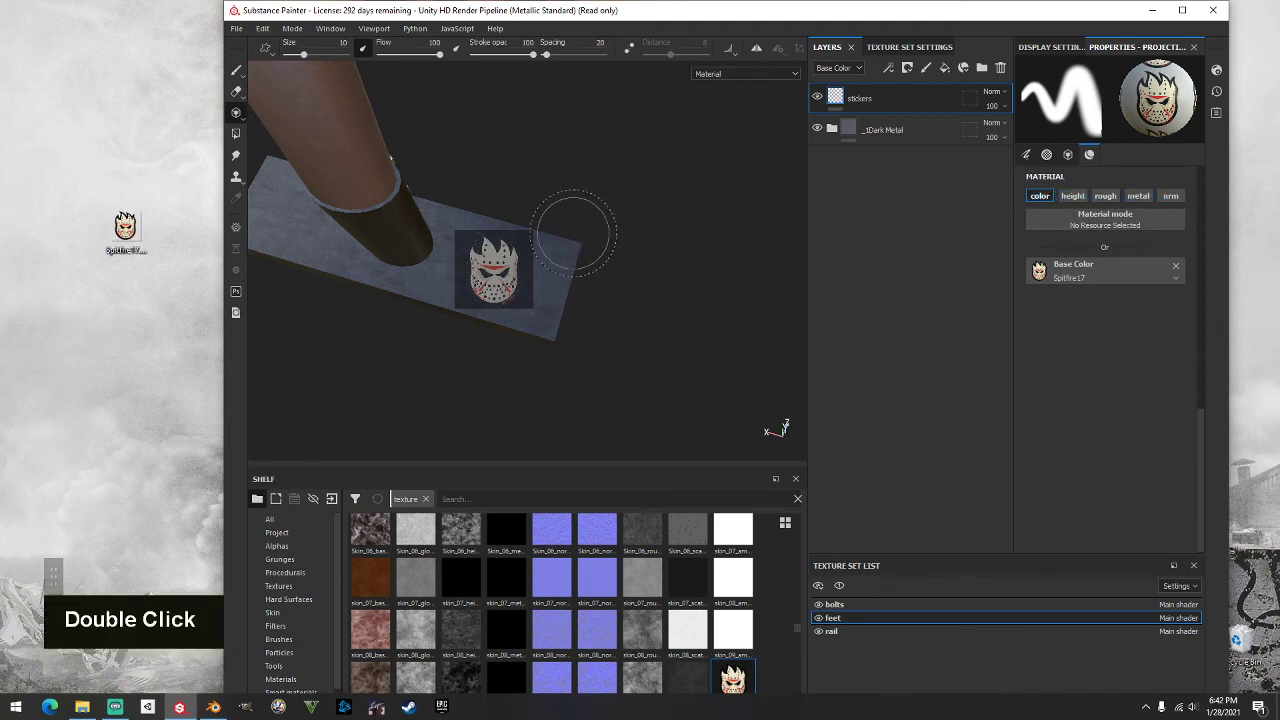
pyautogui.moveTo(502, 262); pyautogui.dragTo(463, 244)
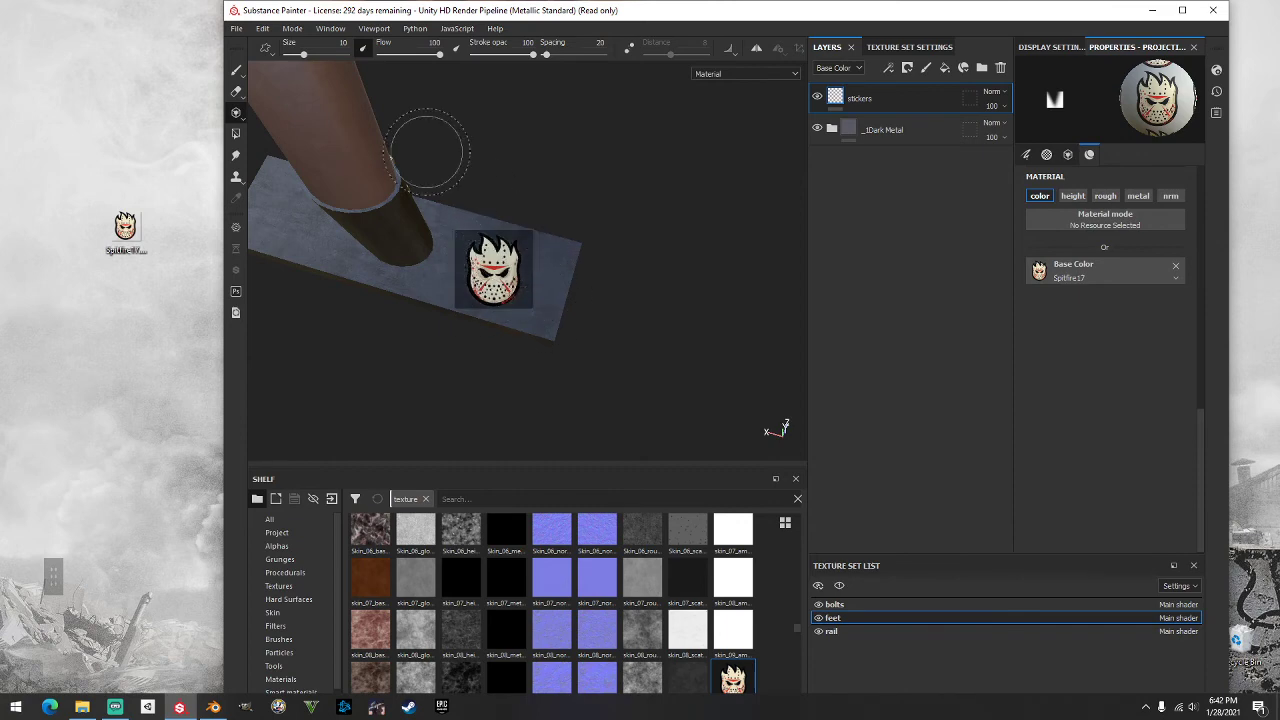
# Step: Switch to the Paint tool and inspect the sticker on the foot plate from close up and from several angles
pyautogui.click(236, 72)
pyautogui.scroll(-3, 428, 222)
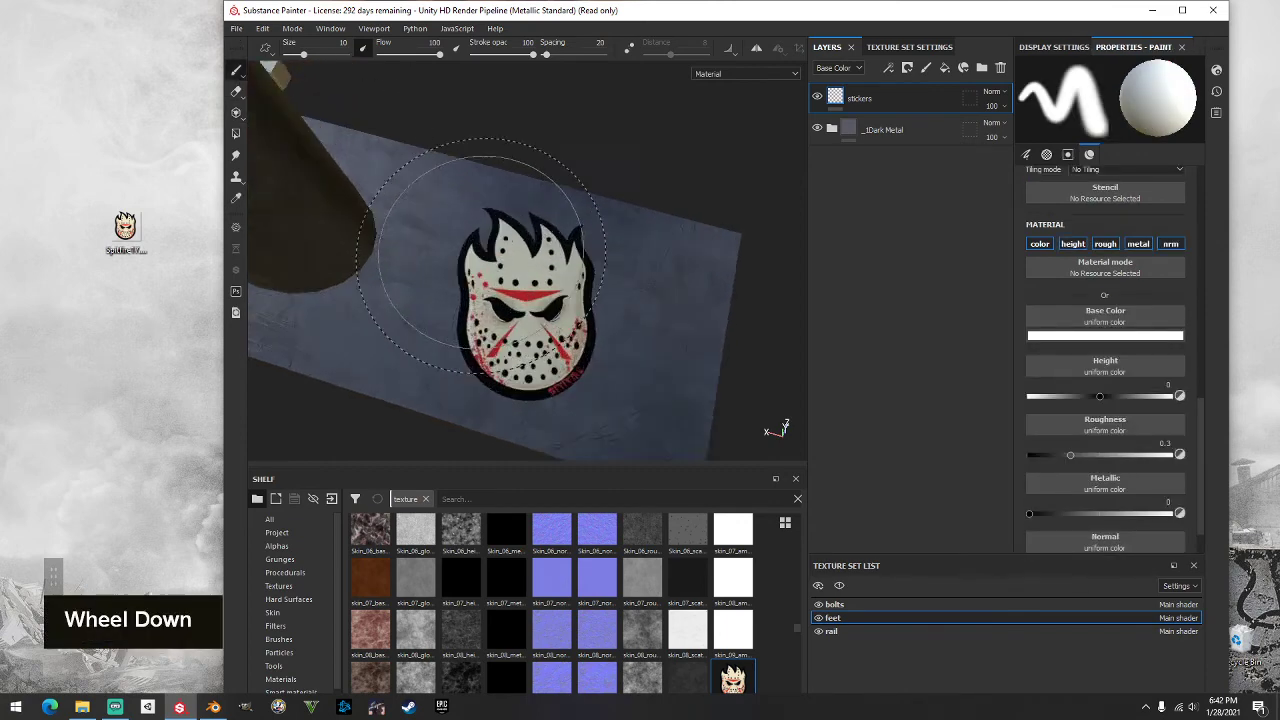
pyautogui.keyDown('alt'); pyautogui.moveTo(430, 222); pyautogui.dragTo(629, 194); pyautogui.keyUp('alt')
pyautogui.scroll(3, 640, 230)
pyautogui.keyDown('alt'); pyautogui.moveTo(660, 258); pyautogui.dragTo(458, 309, button='middle'); pyautogui.keyUp('alt')
pyautogui.keyDown('alt'); pyautogui.moveTo(458, 309); pyautogui.dragTo(483, 171); pyautogui.keyUp('alt')
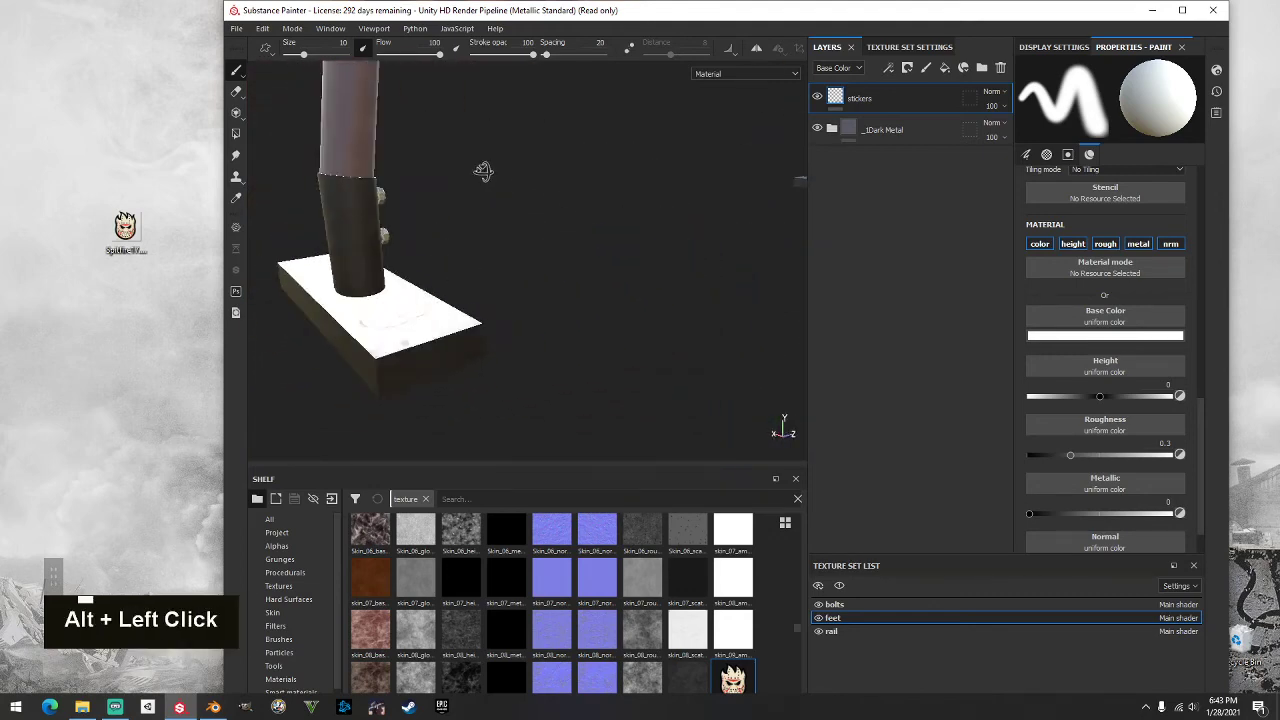
pyautogui.keyDown('alt'); pyautogui.scroll(5, 523, 177); pyautogui.keyUp('alt')
pyautogui.keyDown('alt'); pyautogui.moveTo(563, 203); pyautogui.dragTo(404, 281, button='middle'); pyautogui.keyUp('alt')
pyautogui.keyDown('alt'); pyautogui.moveTo(404, 281); pyautogui.dragTo(309, 343); pyautogui.keyUp('alt')
pyautogui.keyDown('alt'); pyautogui.moveTo(309, 343); pyautogui.dragTo(616, 177, button='middle'); pyautogui.keyUp('alt')
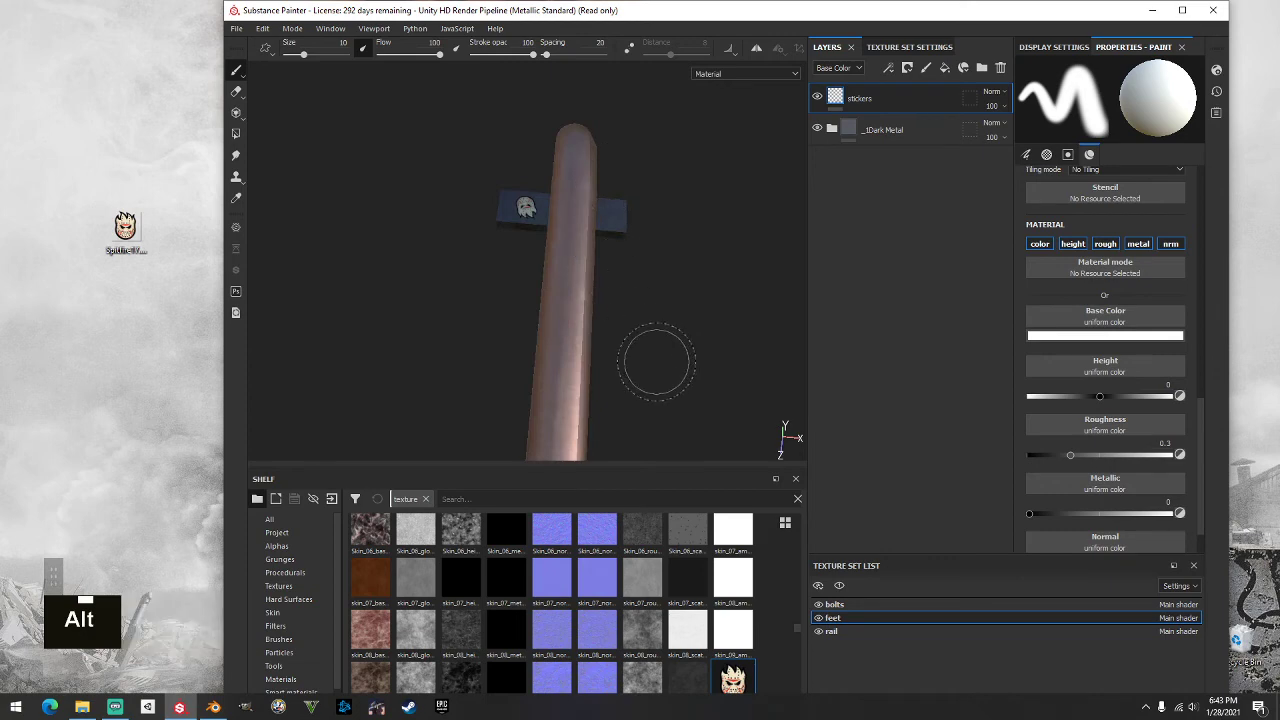
# Step: Select the rail texture set, find the Scratches P... brush by searching the shelf for "scratch", and enlarge it to size 14.15
pyautogui.keyDown('alt'); pyautogui.scroll(4, 643, 234); pyautogui.keyUp('alt')
pyautogui.moveTo(626, 360)
pyautogui.keyDown('alt'); pyautogui.mouseDown()
pyautogui.moveTo(680, 335)
pyautogui.moveTo(686, 317)
pyautogui.moveTo(646, 374)
pyautogui.moveTo(702, 350)
pyautogui.mouseUp(); pyautogui.keyUp('alt')
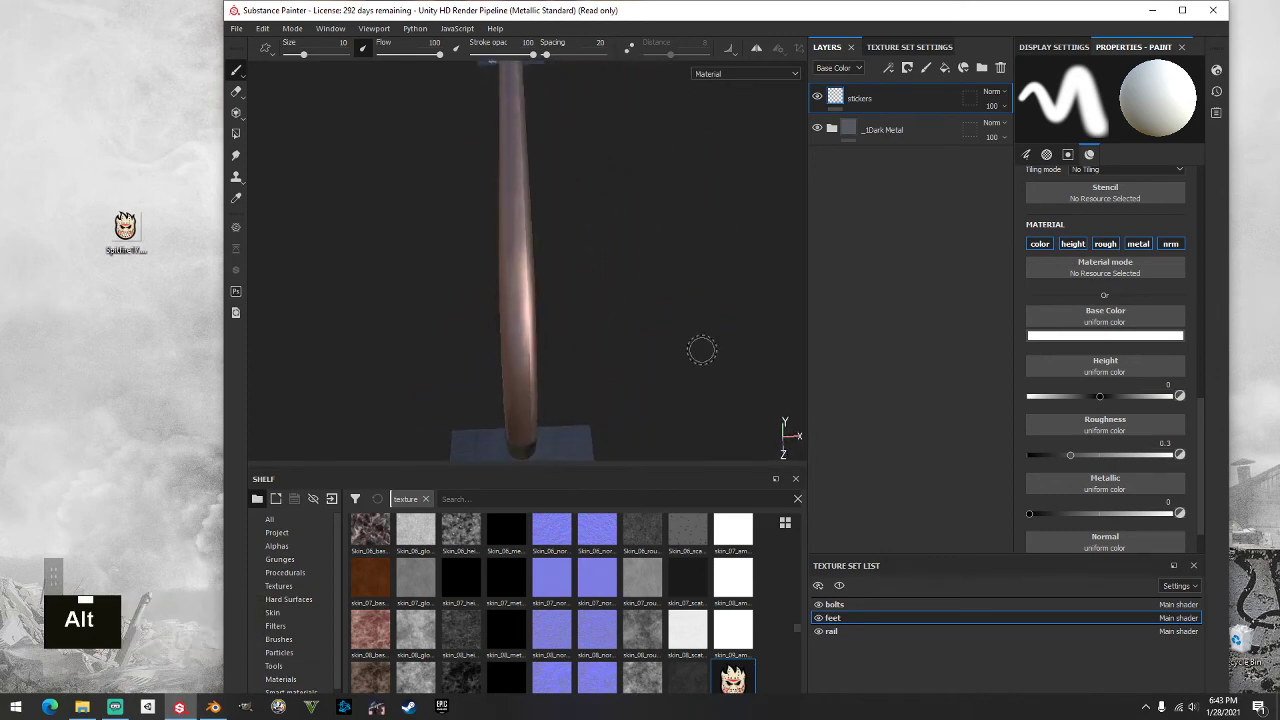
pyautogui.click(838, 631)
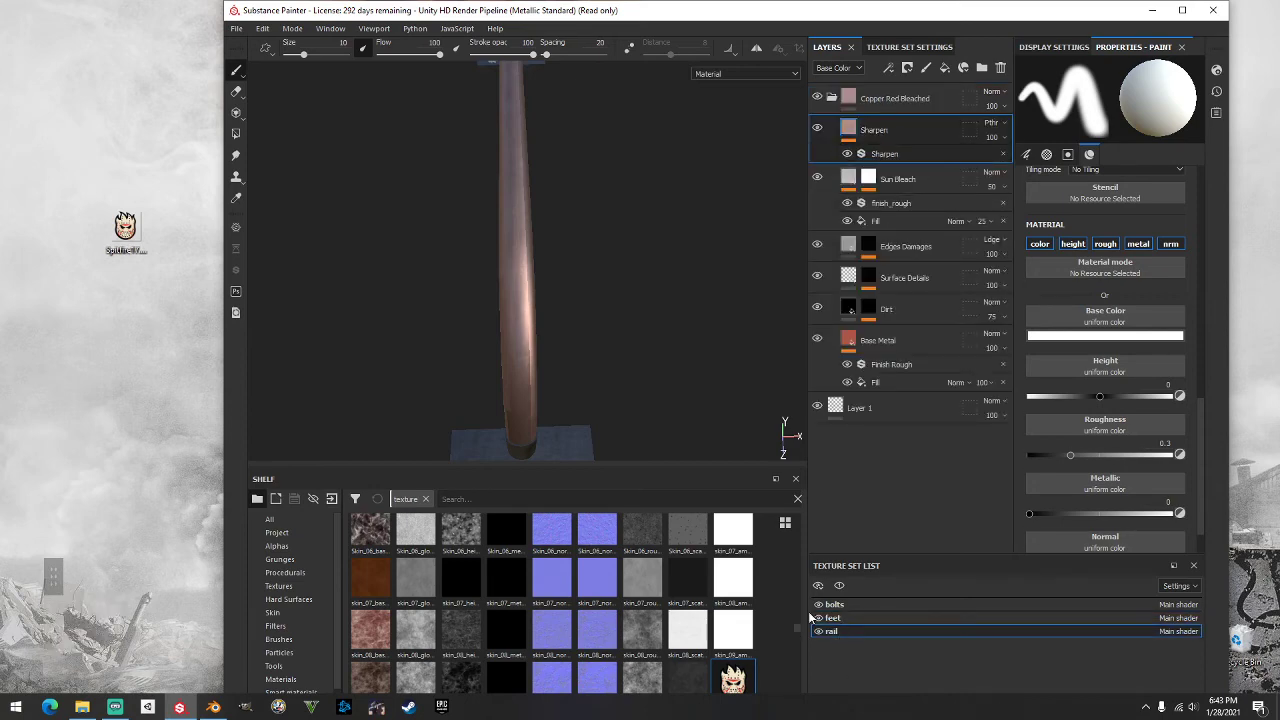
pyautogui.click(376, 499)
pyautogui.click(428, 499)
pyautogui.write('scratch')
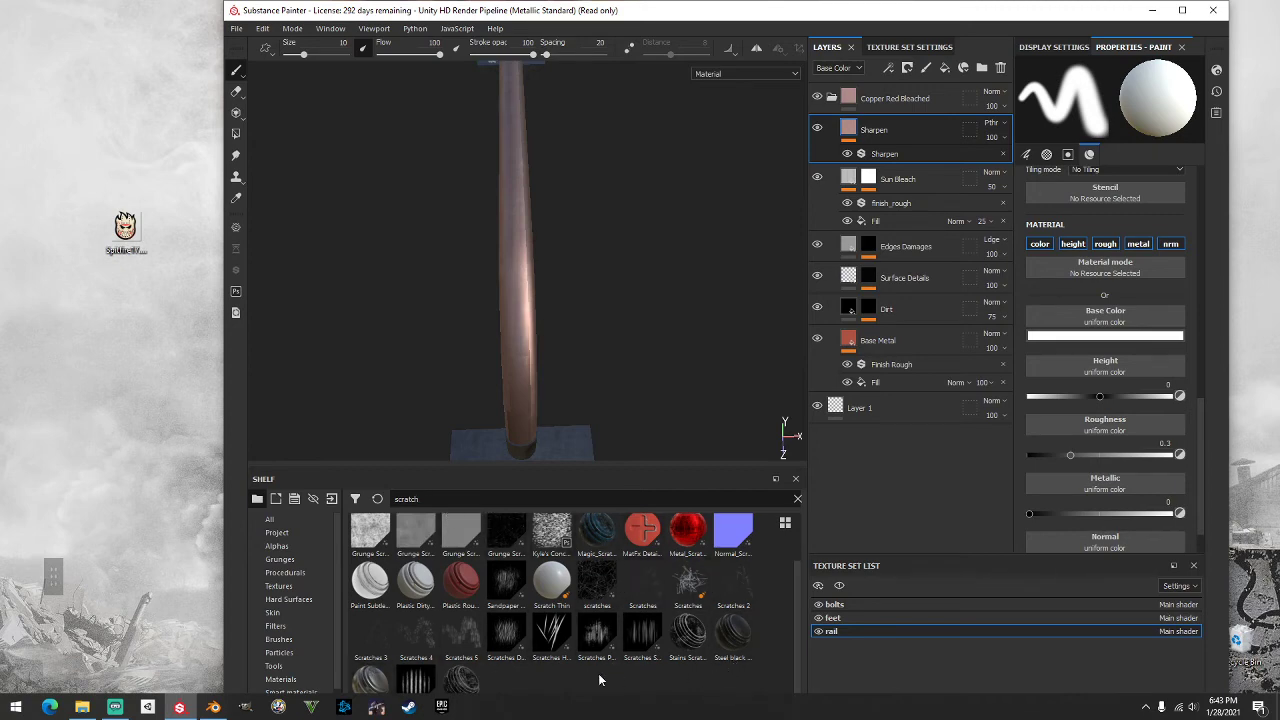
pyautogui.doubleClick(600, 634)
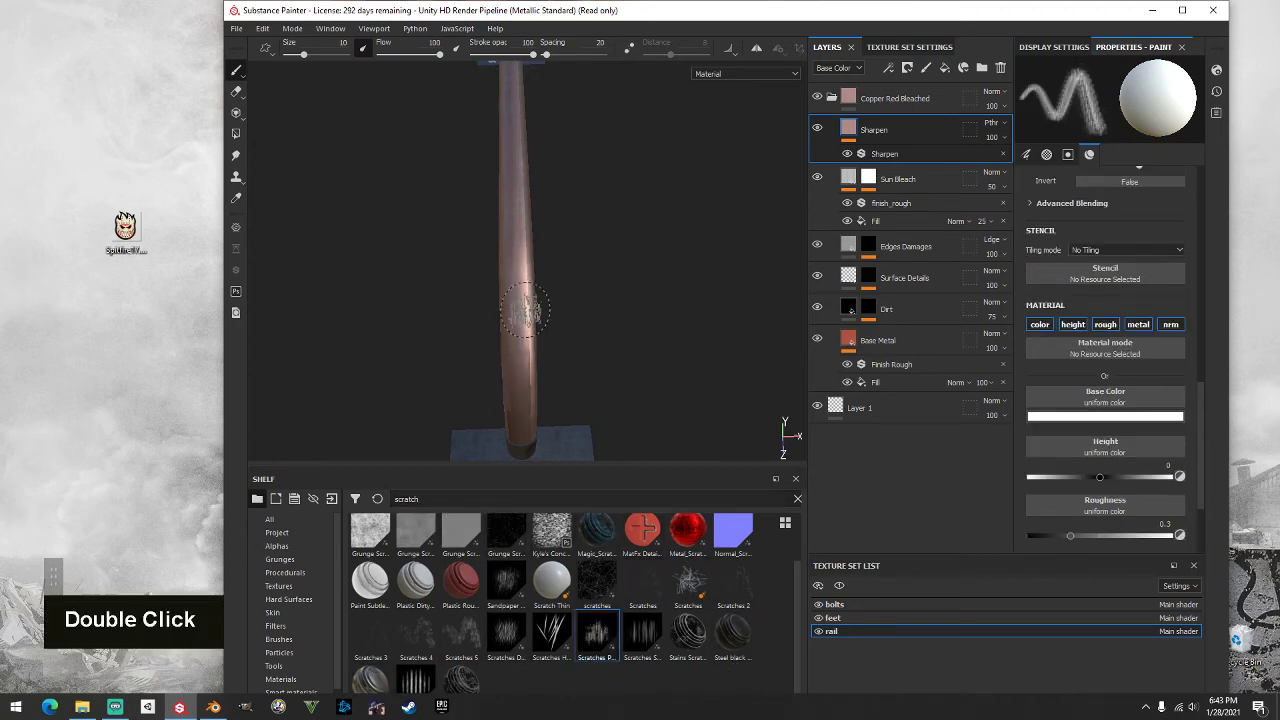
pyautogui.keyDown('ctrl'); pyautogui.scroll(-3, 510, 298); pyautogui.keyUp('ctrl')
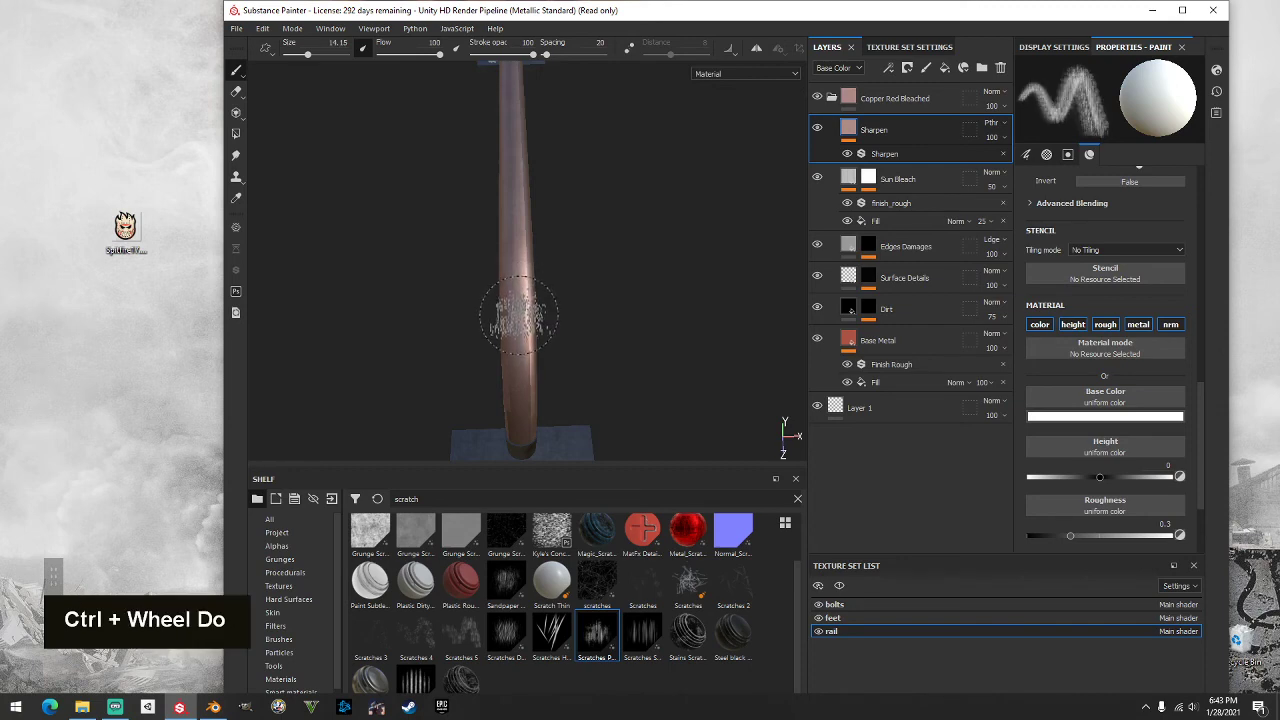
# Step: Collapse the Copper Red Bleached folder, move Layer 1 above it, and rename that layer "scratches"
pyautogui.click(829, 98)
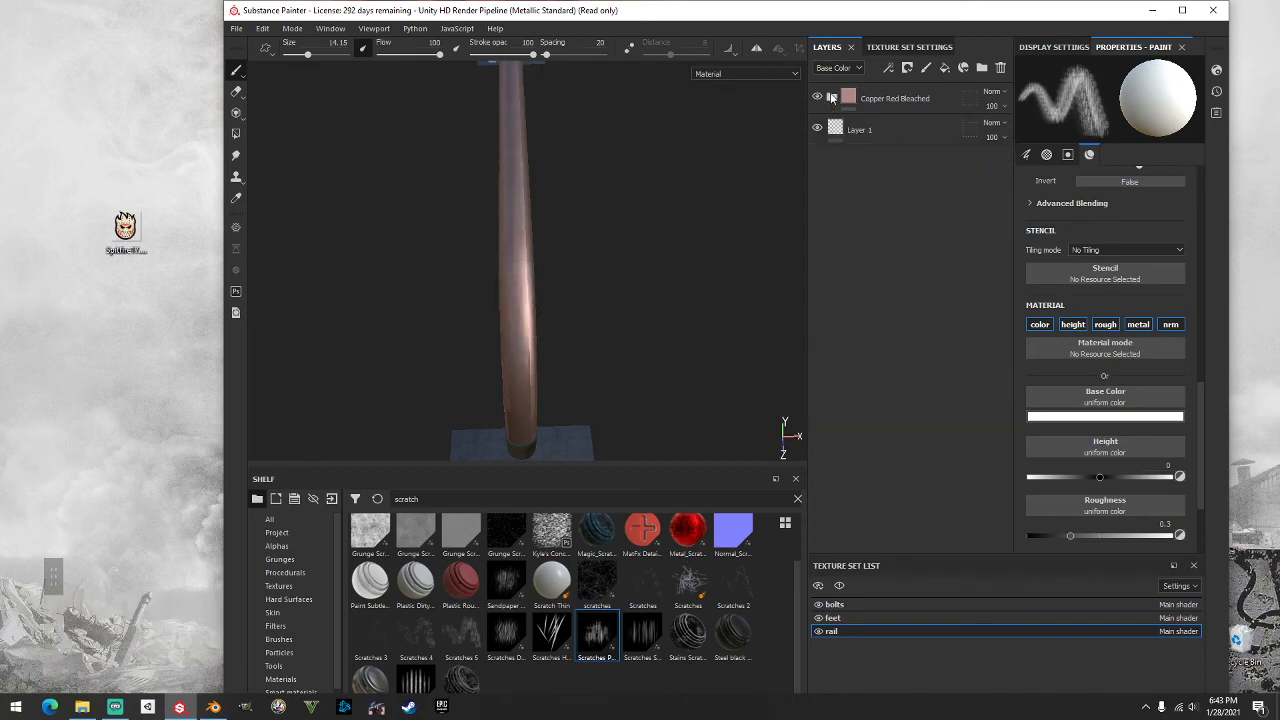
pyautogui.click(886, 129)
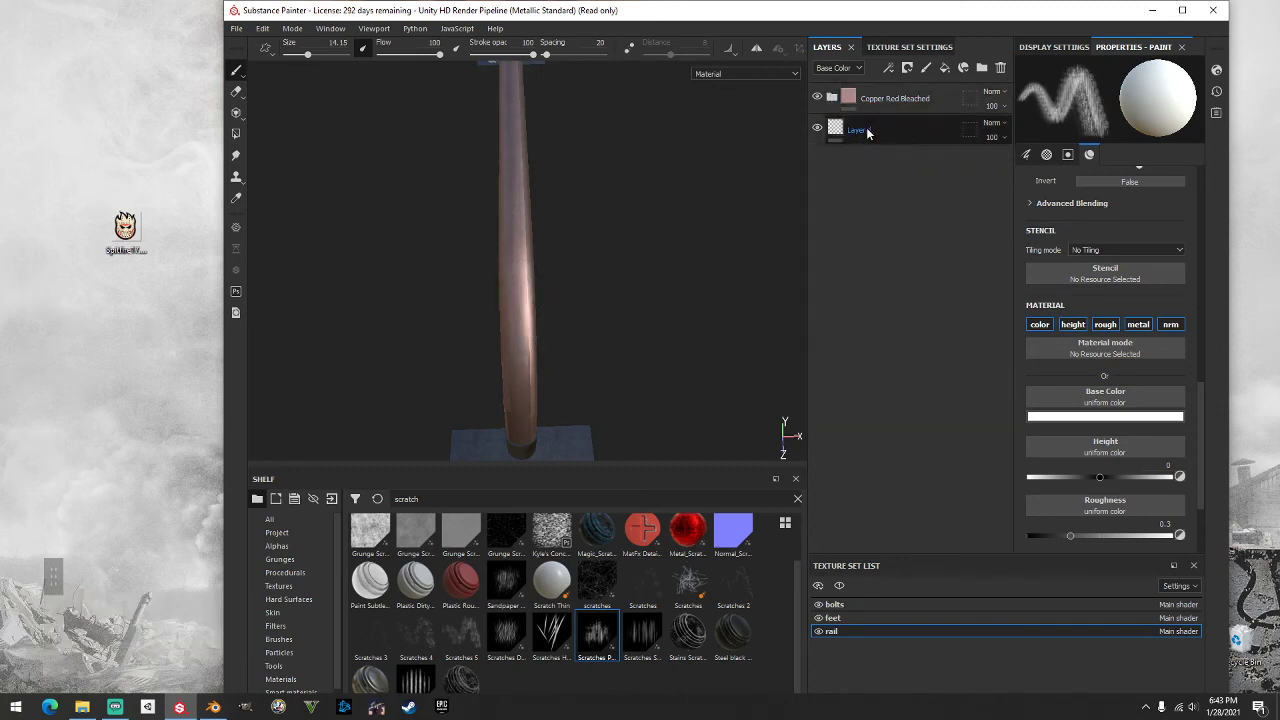
pyautogui.moveTo(867, 132); pyautogui.dragTo(878, 98)
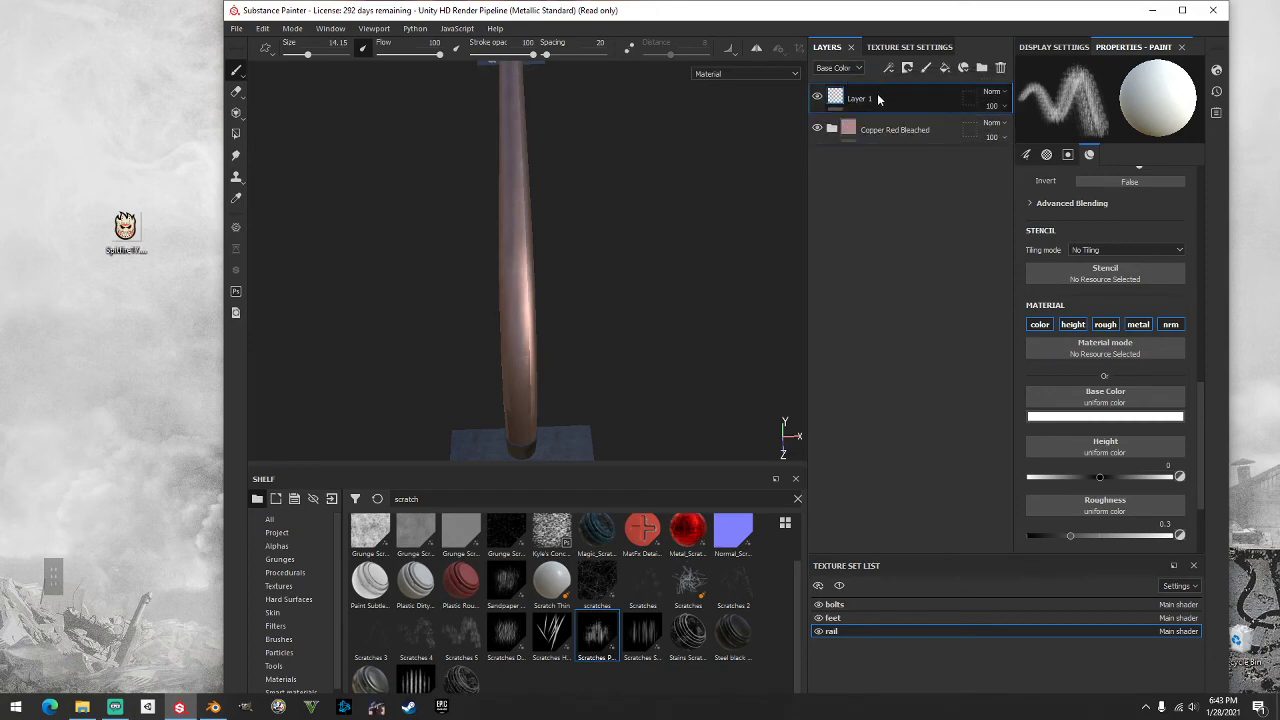
pyautogui.doubleClick(862, 98)
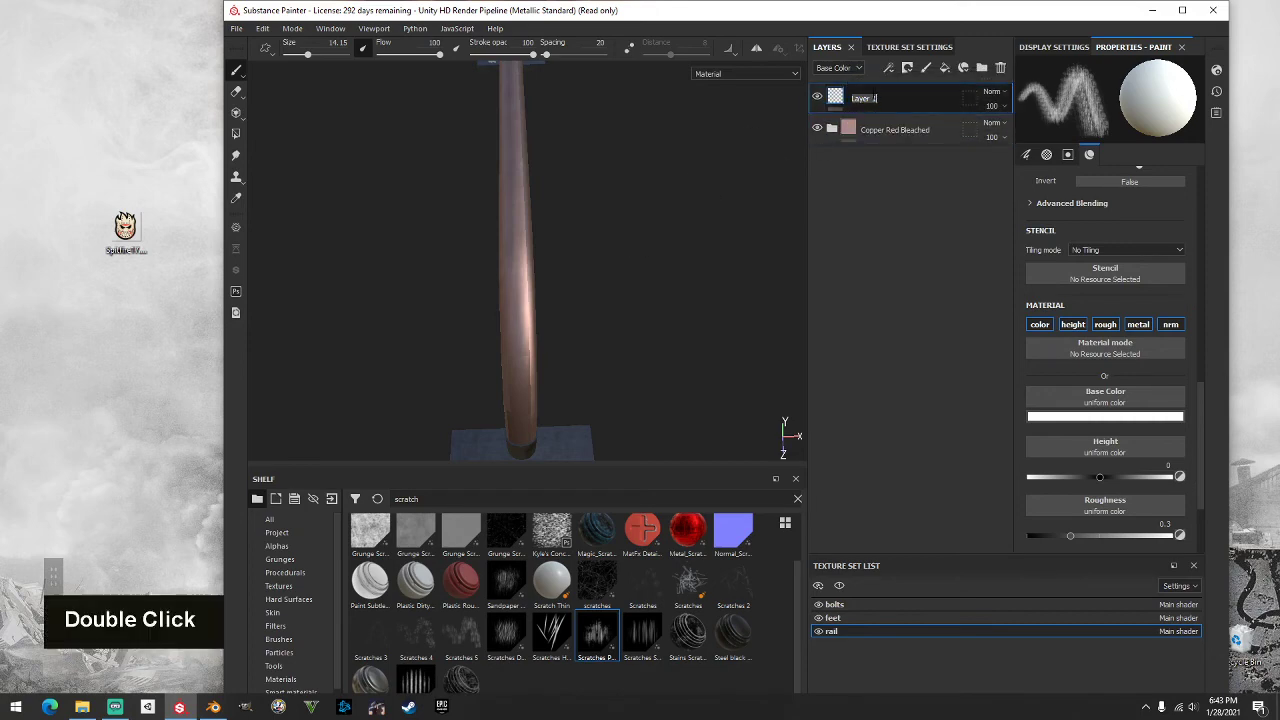
pyautogui.write('scratch')
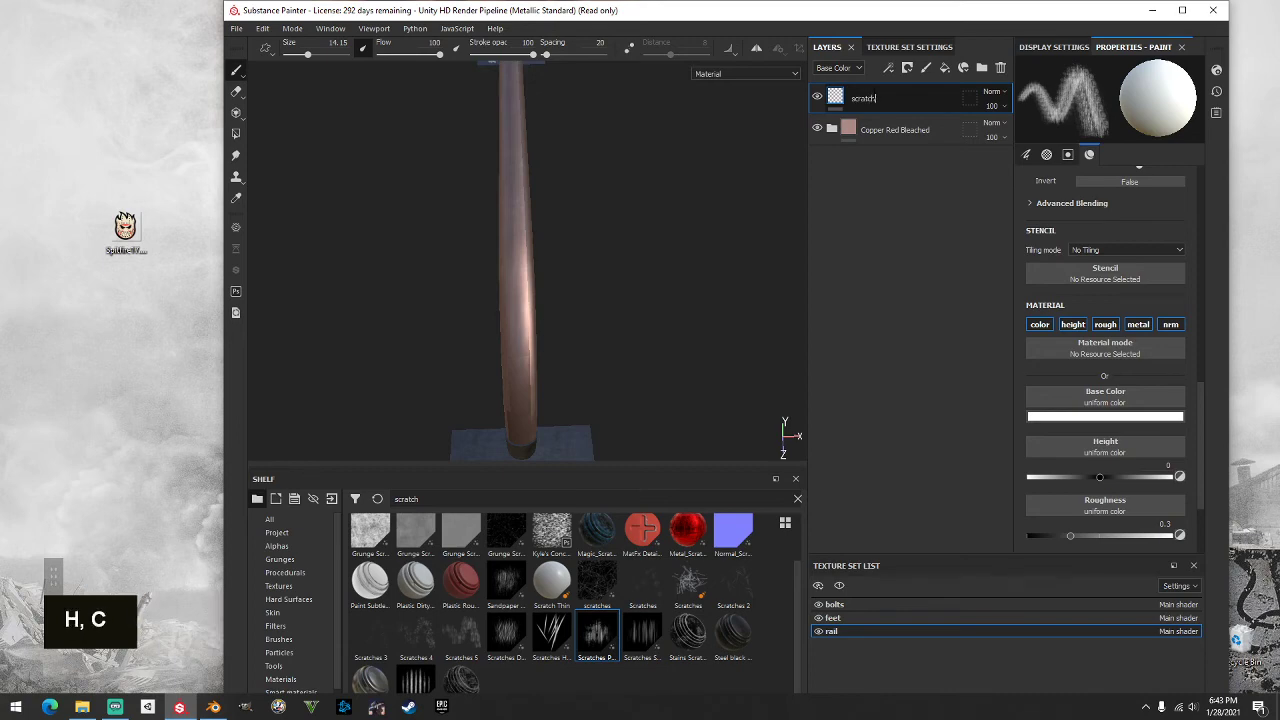
pyautogui.write('es')
pyautogui.click(947, 211)
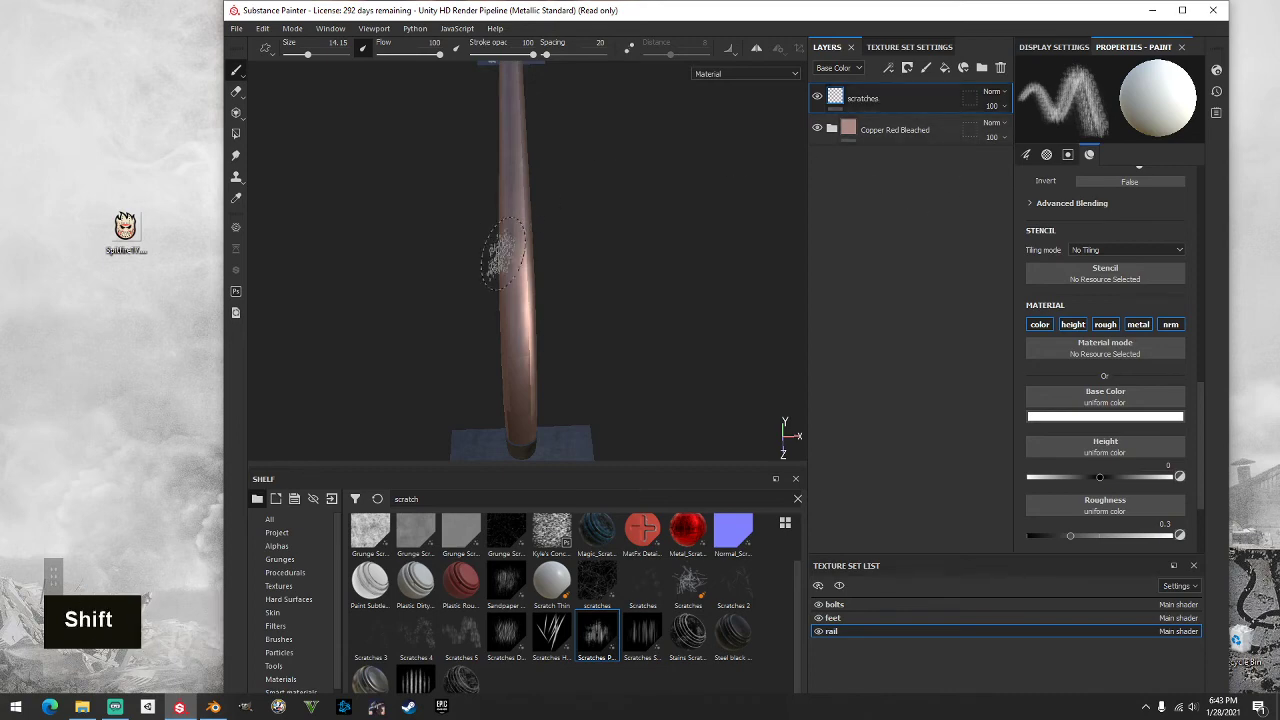
# Step: Set the scratch brush's base color to a light grey of about 0.52 and its height to -0.055
pyautogui.click(1077, 420)
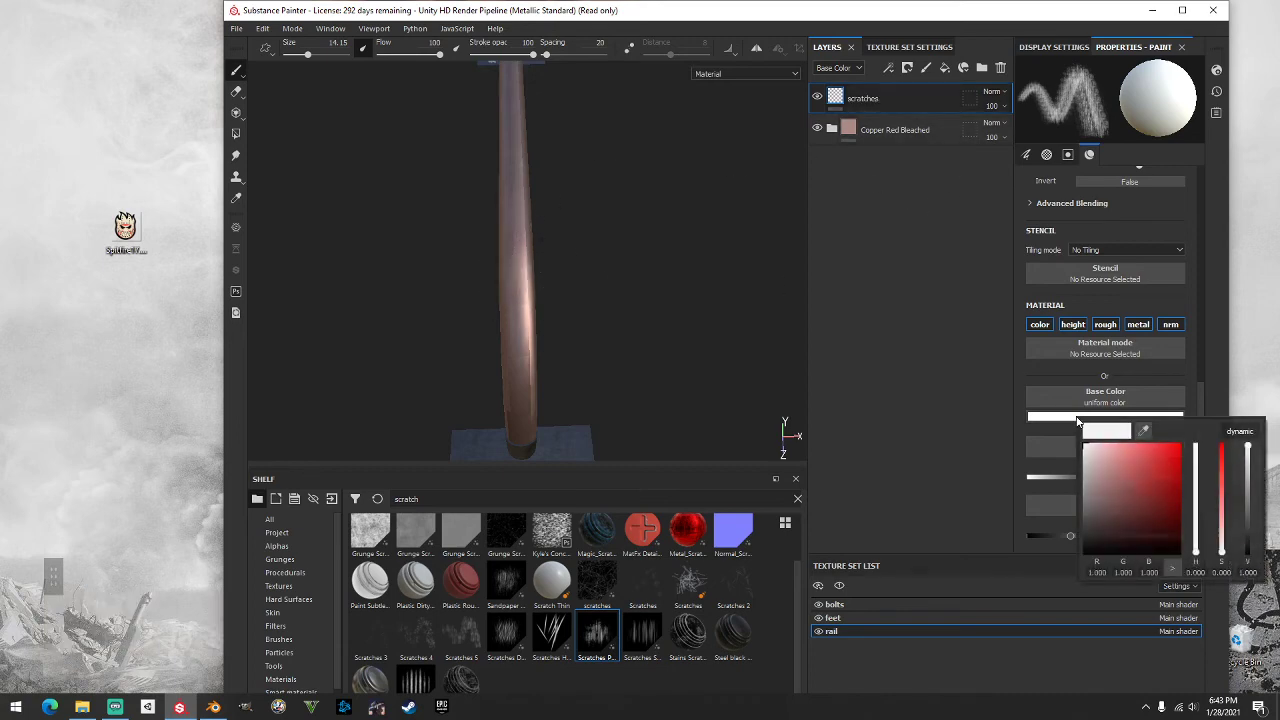
pyautogui.click(1087, 469)
pyautogui.moveTo(1085, 471); pyautogui.dragTo(1085, 476)
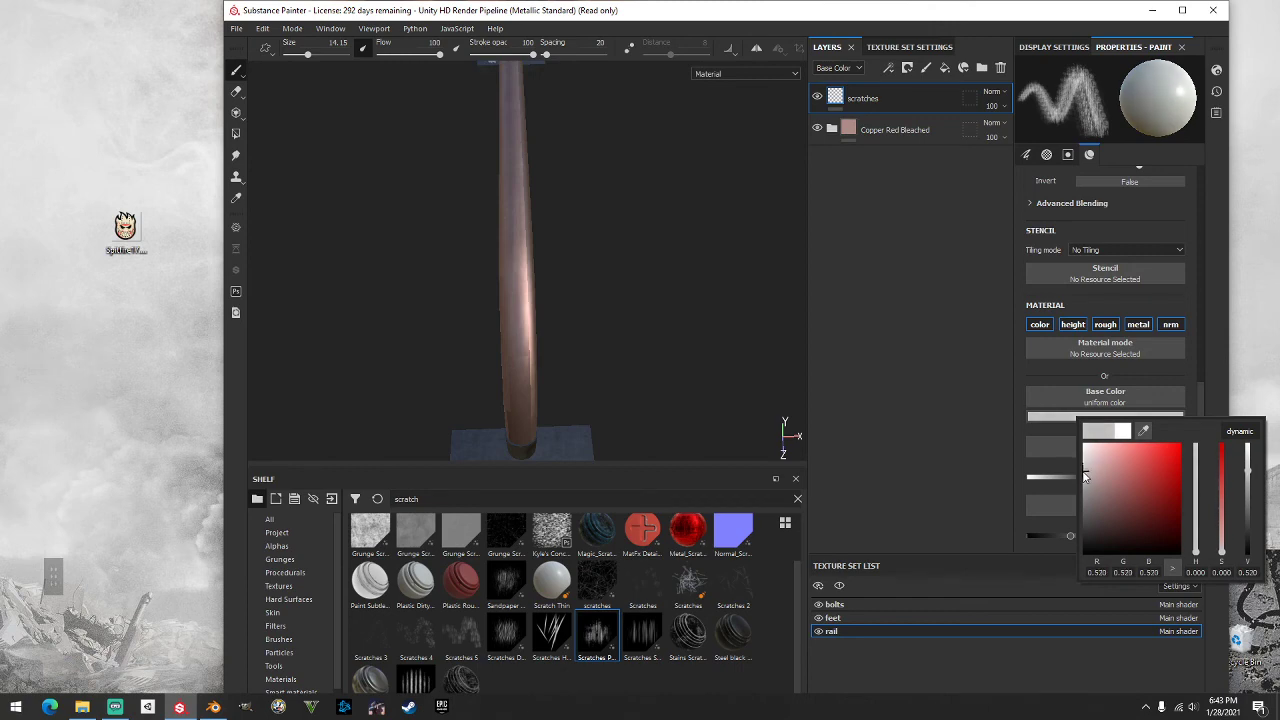
pyautogui.scroll(-5, 514, 251)
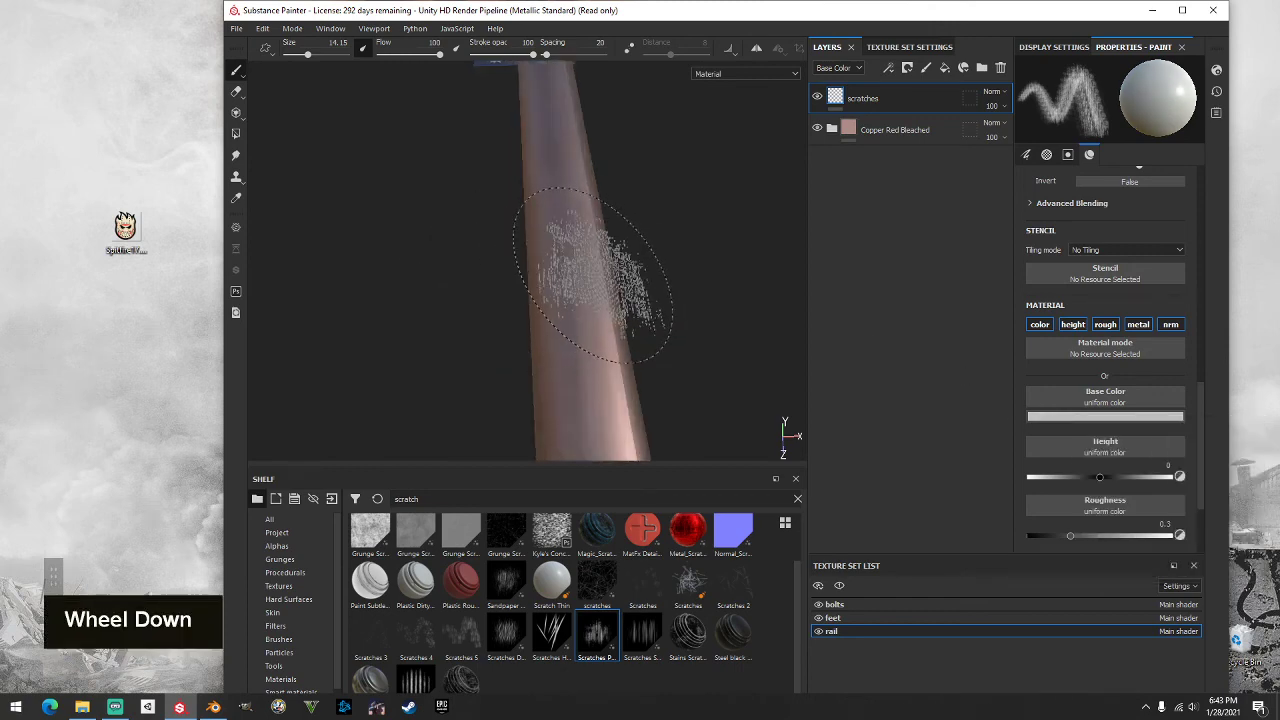
pyautogui.keyDown('alt'); pyautogui.moveTo(632, 285); pyautogui.dragTo(544, 252, button='middle'); pyautogui.keyUp('alt')
pyautogui.scroll(1, 544, 252)
pyautogui.keyDown('alt'); pyautogui.moveTo(543, 300); pyautogui.dragTo(540, 323); pyautogui.keyUp('alt')
pyautogui.keyDown('alt'); pyautogui.moveTo(540, 323); pyautogui.dragTo(583, 200, button='middle'); pyautogui.keyUp('alt')
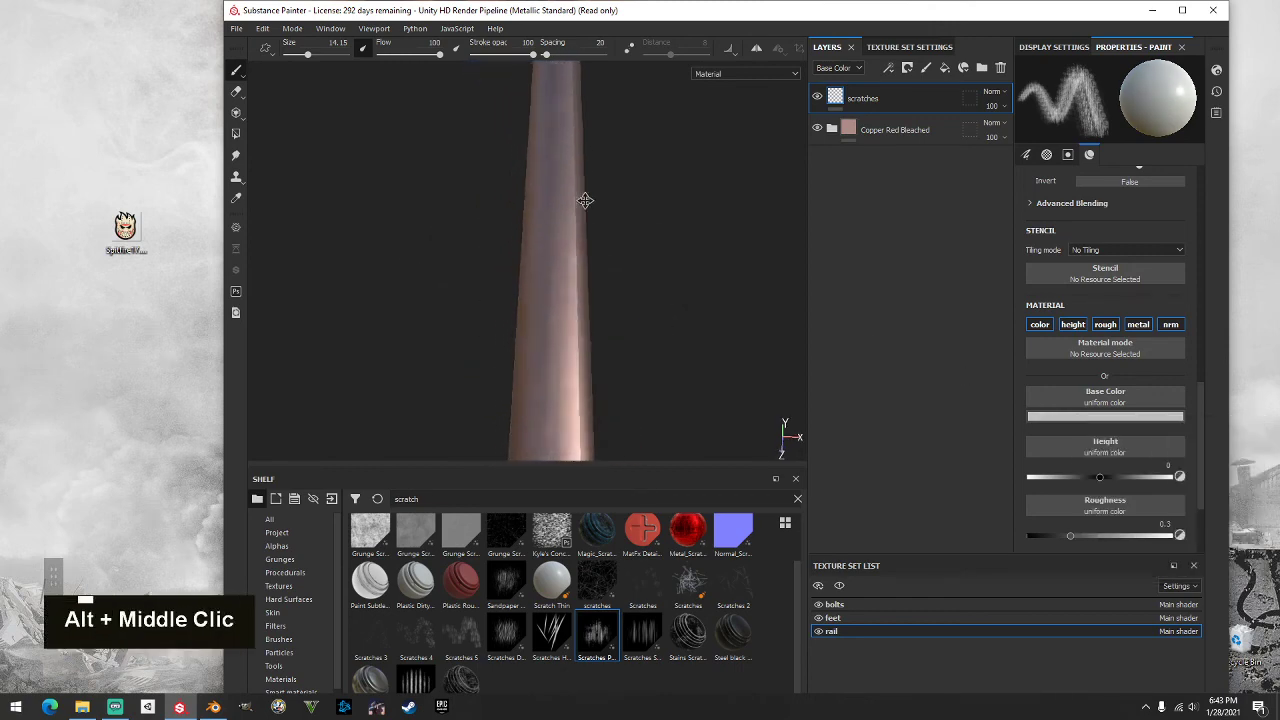
pyautogui.scroll(2, 630, 270)
pyautogui.keyDown('alt'); pyautogui.moveTo(630, 270); pyautogui.dragTo(600, 272, button='middle'); pyautogui.keyUp('alt')
pyautogui.scroll(-1, 1106, 450)
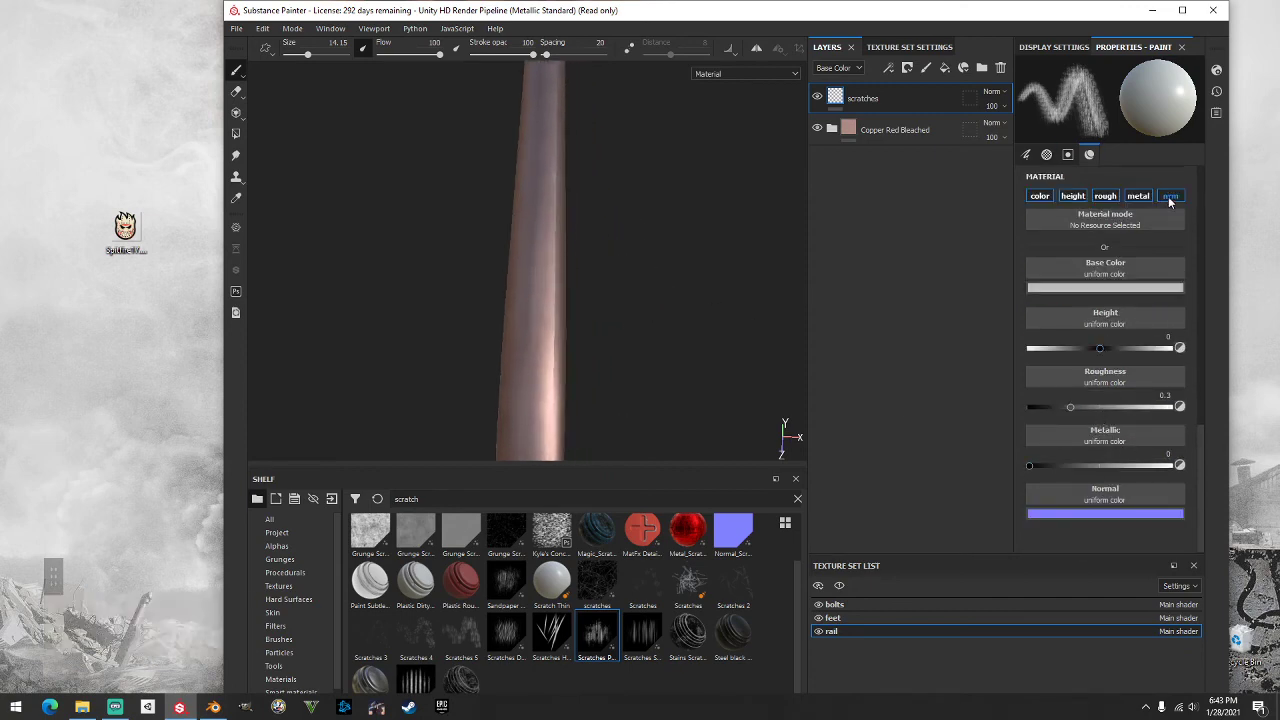
pyautogui.moveTo(1100, 352); pyautogui.dragTo(1096, 350)
# Step: Paint a short stroke of scratches lengthwise along the top of the rail near its near bend
pyautogui.scroll(-2, 723, 351)
pyautogui.keyDown('alt'); pyautogui.moveTo(723, 351); pyautogui.dragTo(636, 321, button='middle'); pyautogui.keyUp('alt')
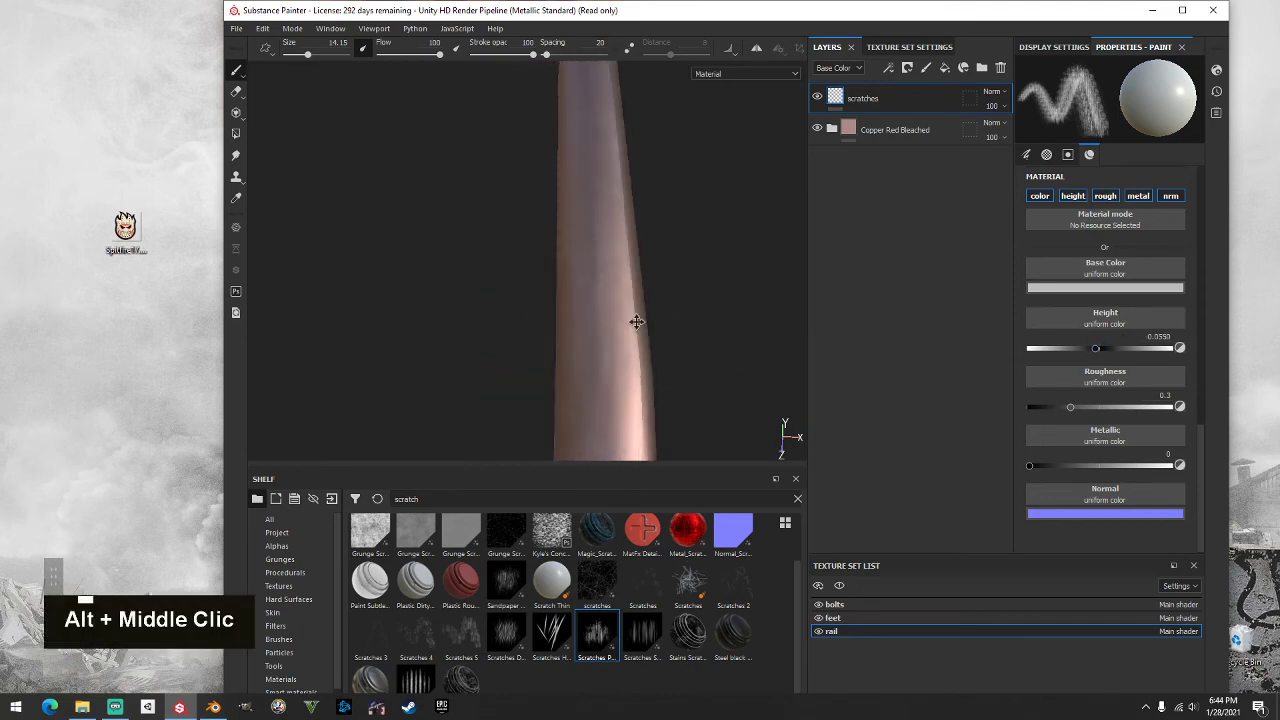
pyautogui.keyDown('alt'); pyautogui.scroll(2, 660, 316); pyautogui.keyUp('alt')
pyautogui.moveTo(671, 314); pyautogui.dragTo(651, 190)
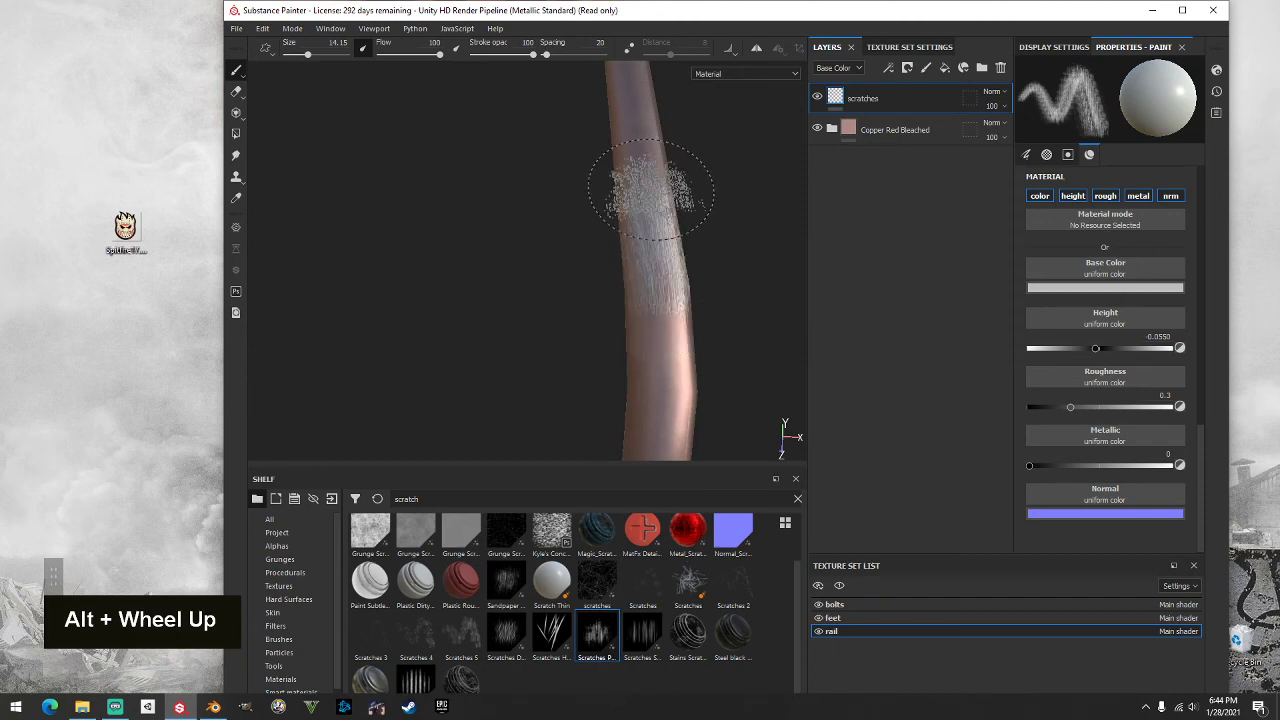
# Step: Try to extend the scratches along the rail toward the far foot with a straight stroke
pyautogui.moveTo(742, 268)
pyautogui.keyDown('alt'); pyautogui.mouseDown(button='middle')
pyautogui.moveTo(671, 391)
pyautogui.moveTo(606, 409)
pyautogui.mouseUp(button='middle'); pyautogui.keyUp('alt')
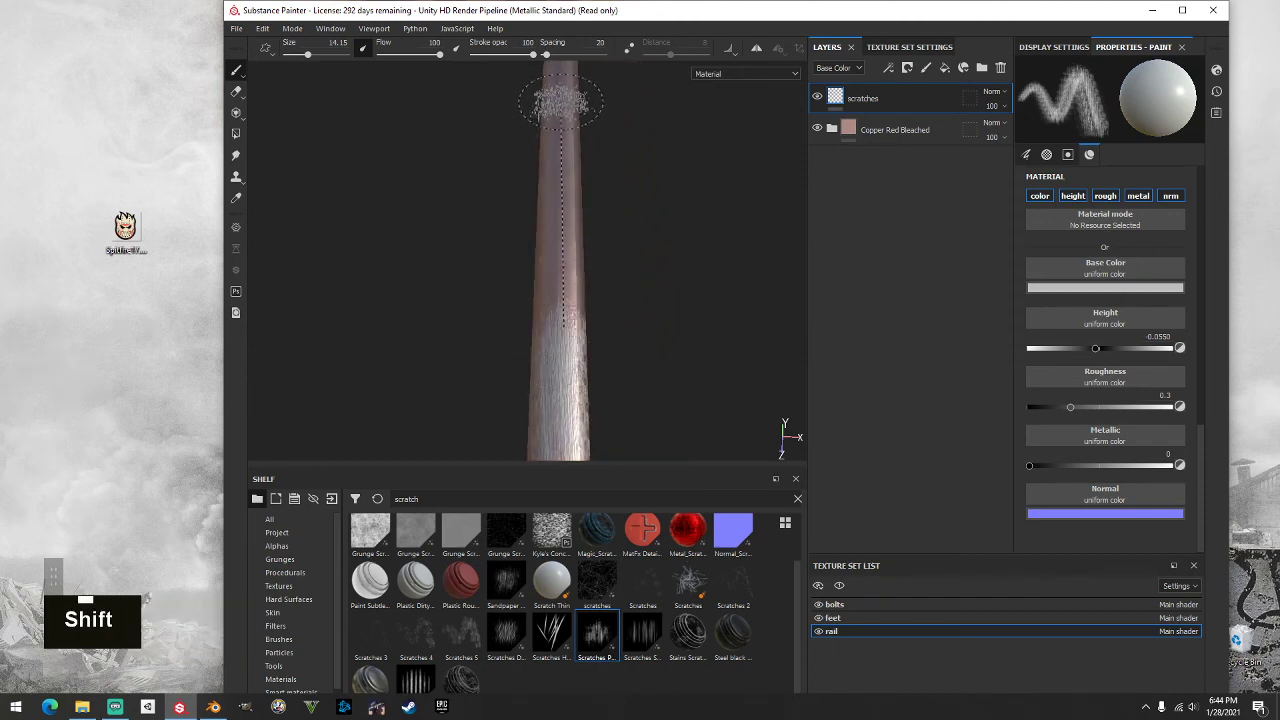
pyautogui.keyDown('shift'); pyautogui.click(561, 100); pyautogui.keyUp('shift')
pyautogui.keyDown('alt'); pyautogui.moveTo(594, 94); pyautogui.dragTo(607, 440, button='middle'); pyautogui.keyUp('alt')
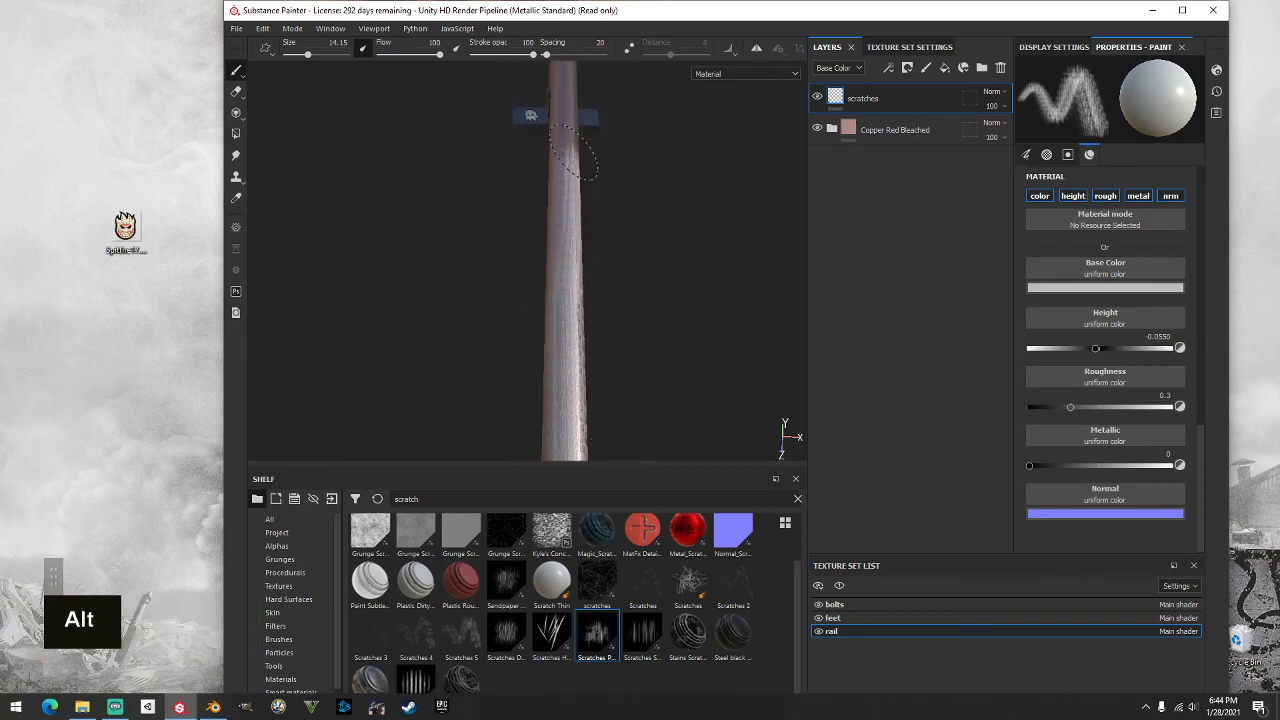
pyautogui.hotkey('ctrl', 'z')
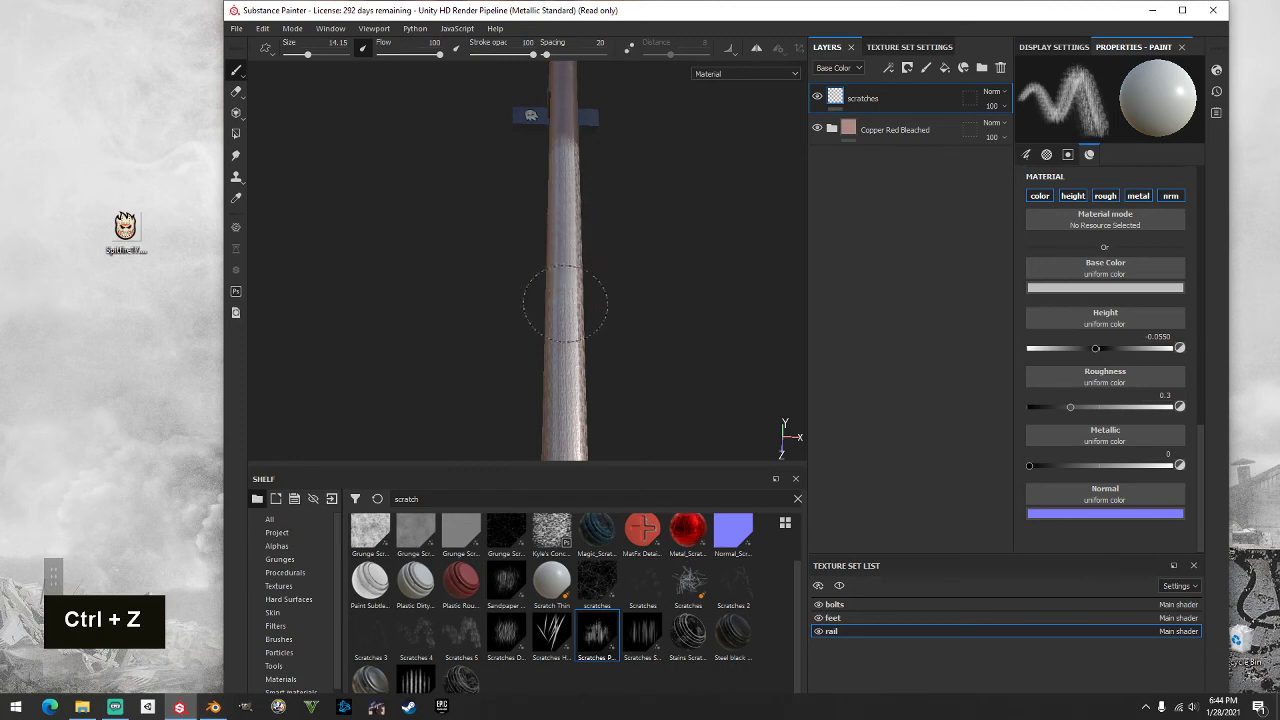
# Step: Check the scratch coverage around the near bend and undo the last straight scratch strokes
pyautogui.keyDown('alt'); pyautogui.moveTo(569, 349); pyautogui.dragTo(757, 322); pyautogui.keyUp('alt')
pyautogui.scroll(4, 615, 296)
pyautogui.keyDown('alt'); pyautogui.moveTo(757, 322); pyautogui.dragTo(700, 205, button='middle'); pyautogui.keyUp('alt')
pyautogui.keyDown('alt'); pyautogui.moveTo(617, 394); pyautogui.dragTo(634, 286, button='middle'); pyautogui.keyUp('alt')
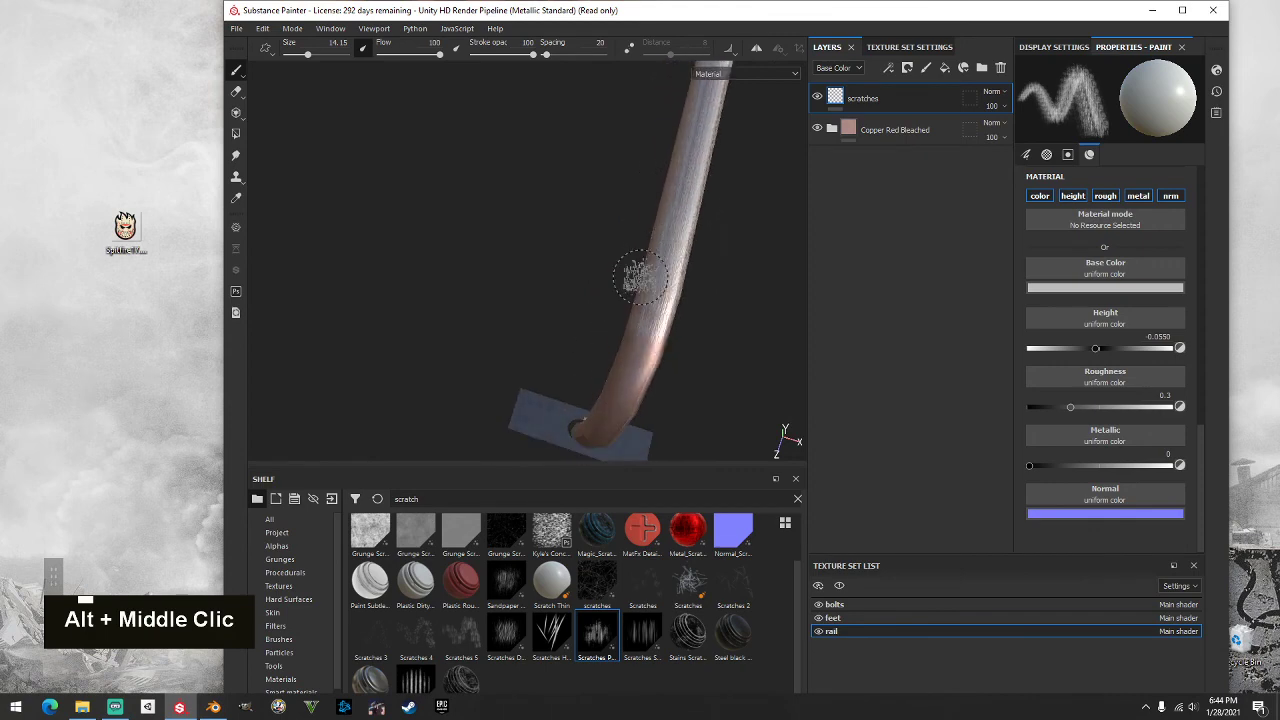
pyautogui.keyDown('alt'); pyautogui.moveTo(634, 286); pyautogui.dragTo(700, 71); pyautogui.keyUp('alt')
pyautogui.keyDown('alt'); pyautogui.moveTo(700, 71); pyautogui.dragTo(576, 357, button='middle'); pyautogui.keyUp('alt')
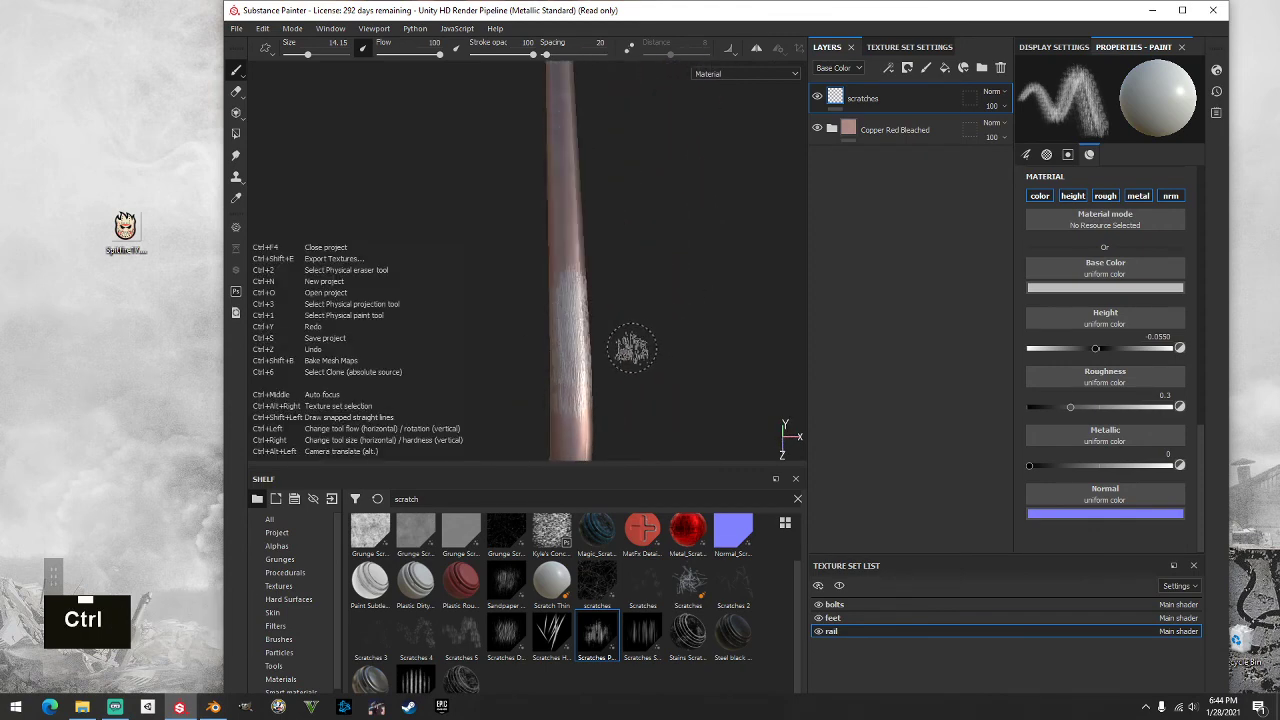
pyautogui.hotkey('ctrl', 'z')
pyautogui.hotkey('ctrl', 'z')
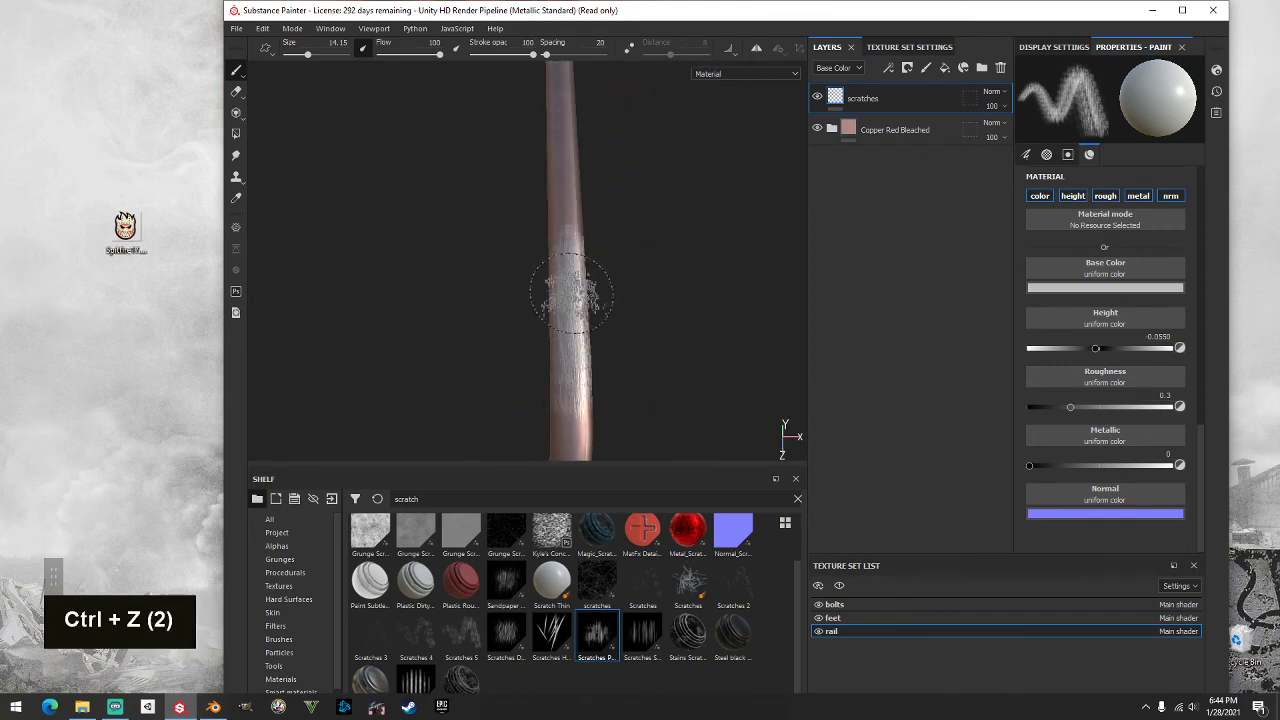
# Step: Paint scratches along the full top of the rail, finishing with a straight stroke up to the far end
pyautogui.moveTo(571, 293); pyautogui.dragTo(569, 127)
pyautogui.keyDown('alt'); pyautogui.moveTo(594, 132); pyautogui.dragTo(564, 318, button='middle'); pyautogui.keyUp('alt')
pyautogui.moveTo(554, 320)
pyautogui.mouseDown()
pyautogui.moveTo(534, 186)
pyautogui.moveTo(534, 266)
pyautogui.mouseUp()
pyautogui.keyDown('alt'); pyautogui.moveTo(567, 268); pyautogui.dragTo(568, 355, button='middle'); pyautogui.keyUp('alt')
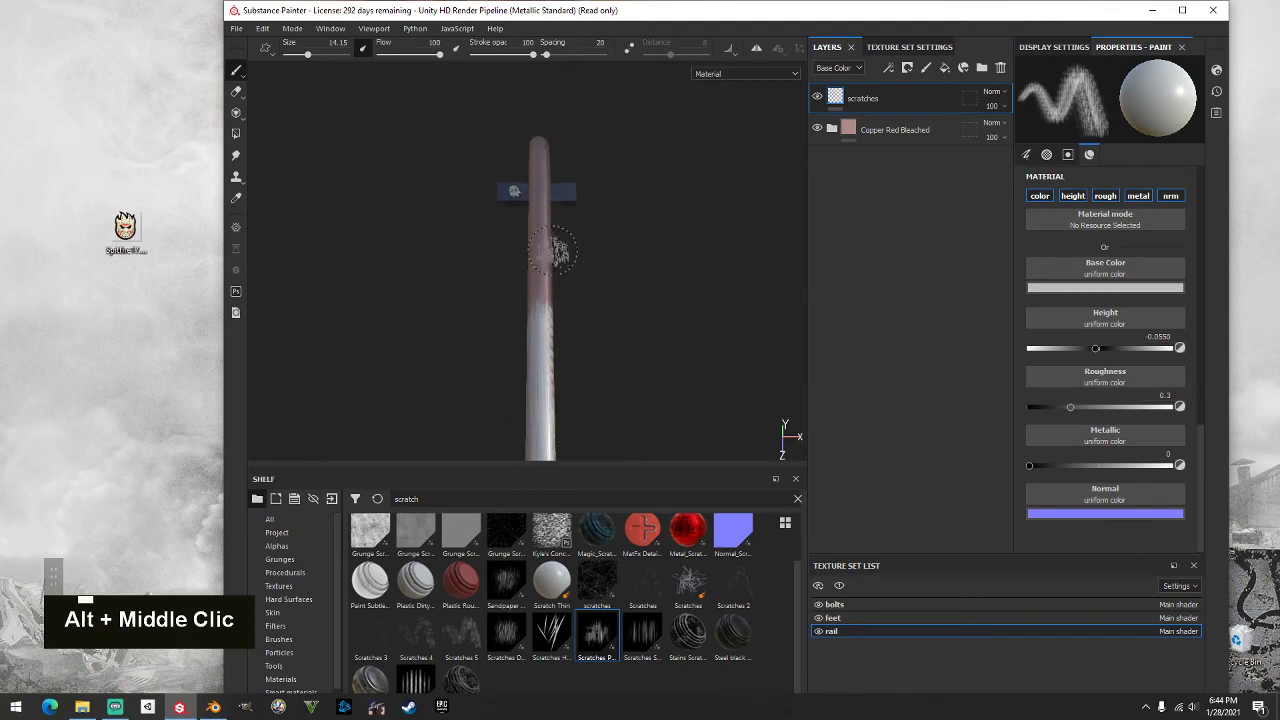
pyautogui.keyDown('shift'); pyautogui.click(540, 300); pyautogui.keyUp('shift')
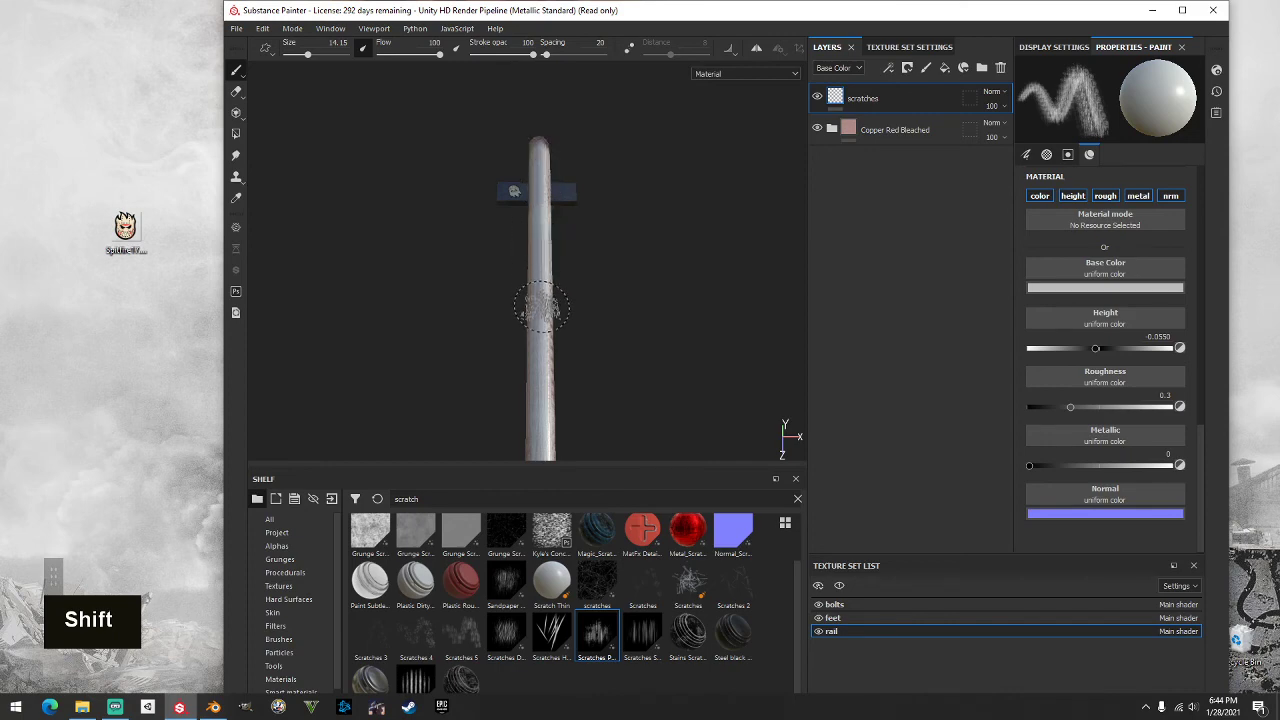
# Step: Inspect the scratches along the rail from the side and up close at the near bend
pyautogui.keyDown('alt'); pyautogui.moveTo(548, 325); pyautogui.dragTo(771, 237); pyautogui.keyUp('alt')
pyautogui.keyDown('alt'); pyautogui.moveTo(771, 237); pyautogui.dragTo(646, 234, button='middle'); pyautogui.keyUp('alt')
pyautogui.scroll(3, 571, 306)
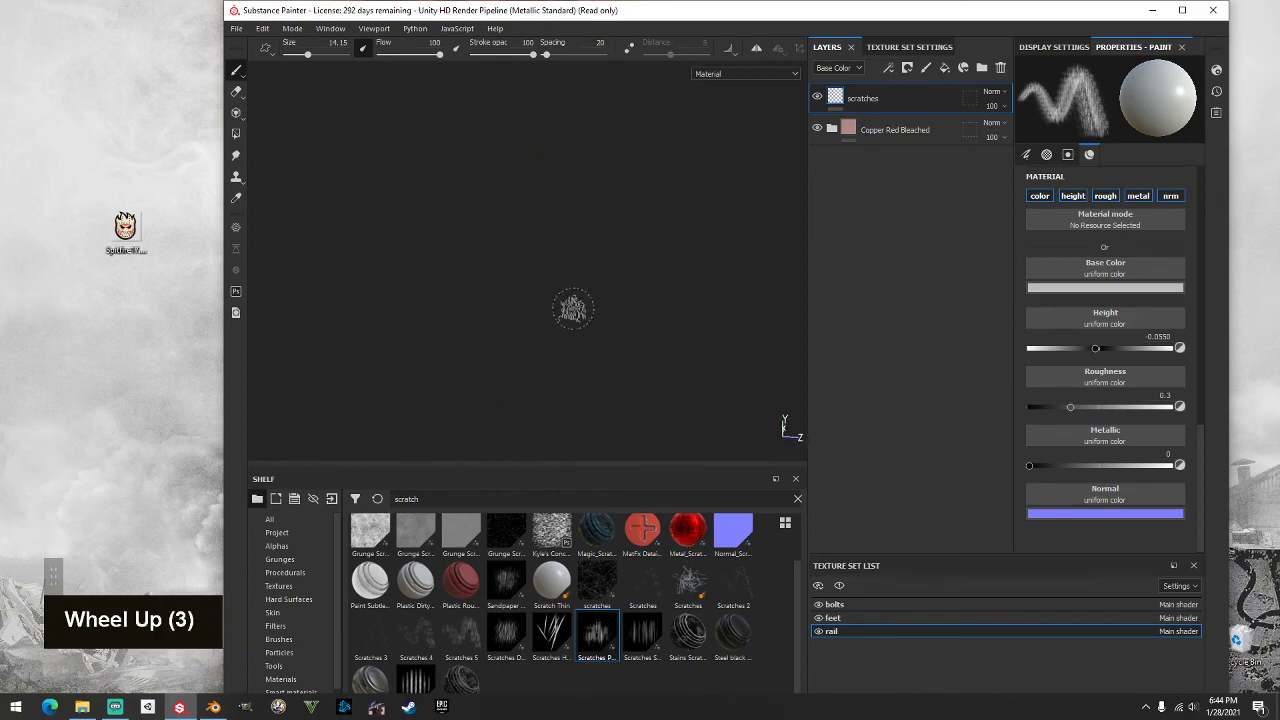
pyautogui.keyDown('alt'); pyautogui.moveTo(429, 343); pyautogui.dragTo(534, 280, button='middle'); pyautogui.keyUp('alt')
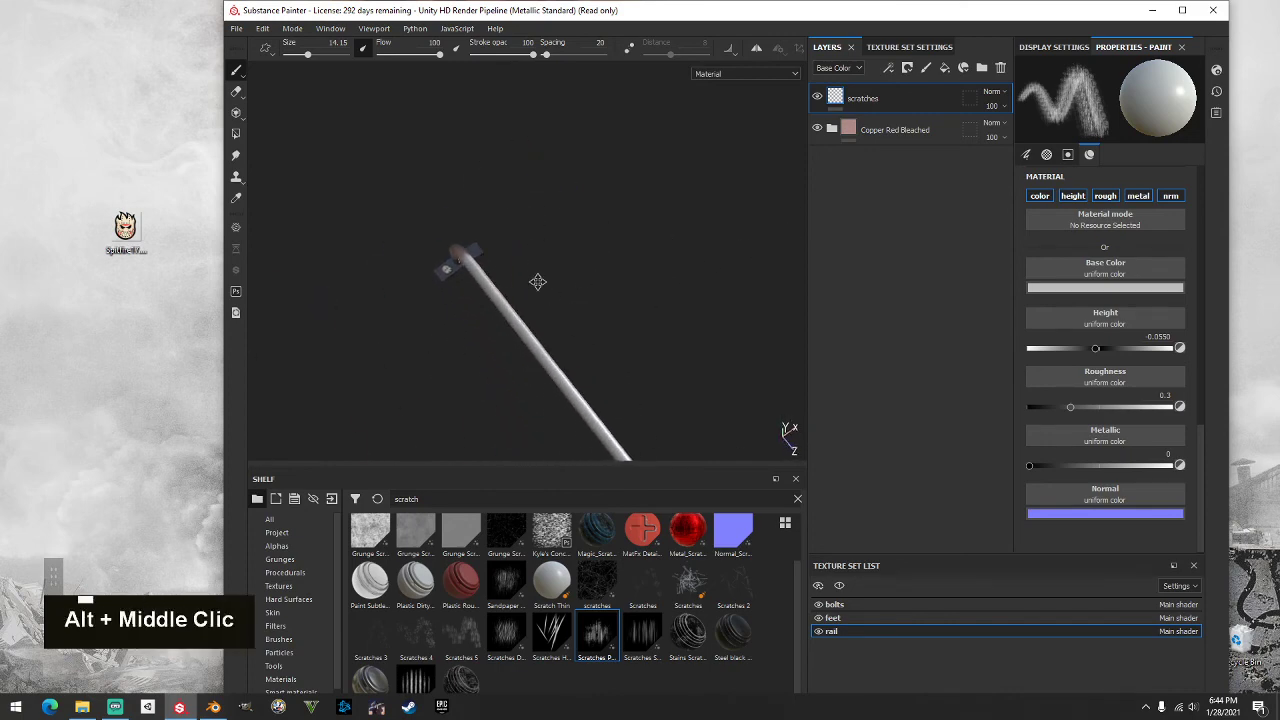
pyautogui.keyDown('alt'); pyautogui.moveTo(534, 280); pyautogui.dragTo(600, 320); pyautogui.keyUp('alt')
pyautogui.keyDown('alt'); pyautogui.scroll(-5, 632, 368); pyautogui.keyUp('alt')
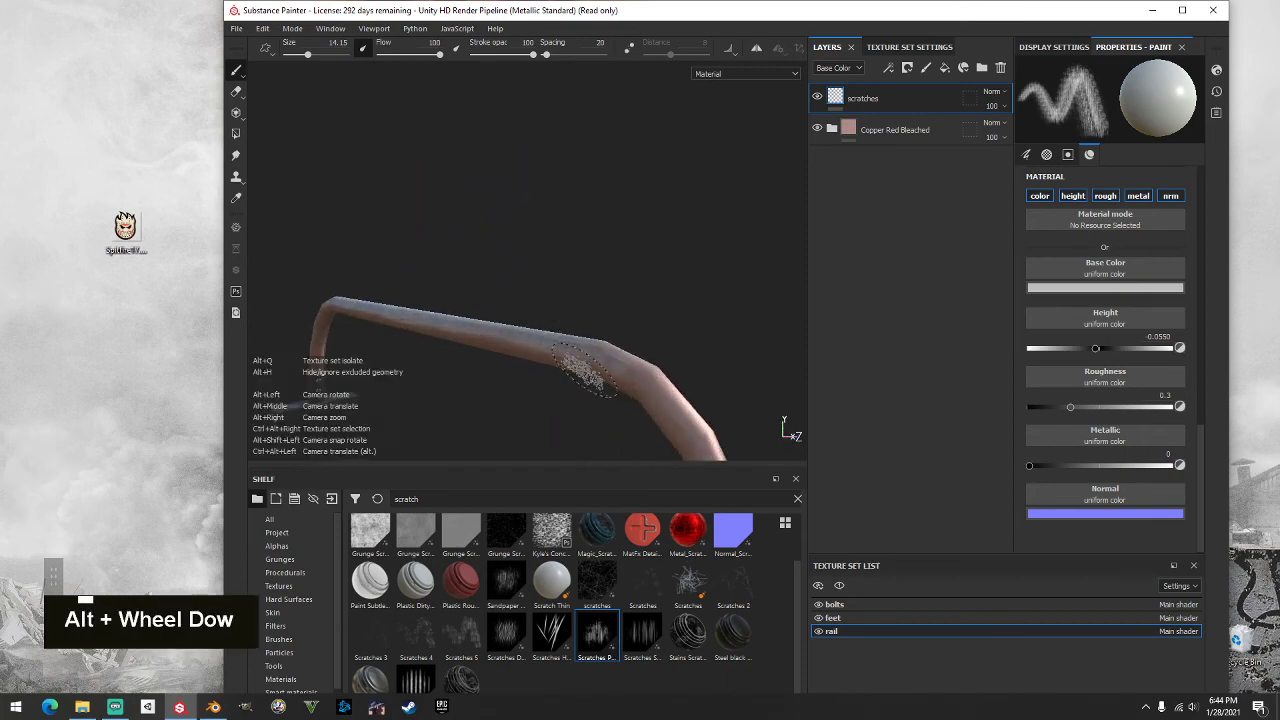
pyautogui.scroll(-5, 632, 368)
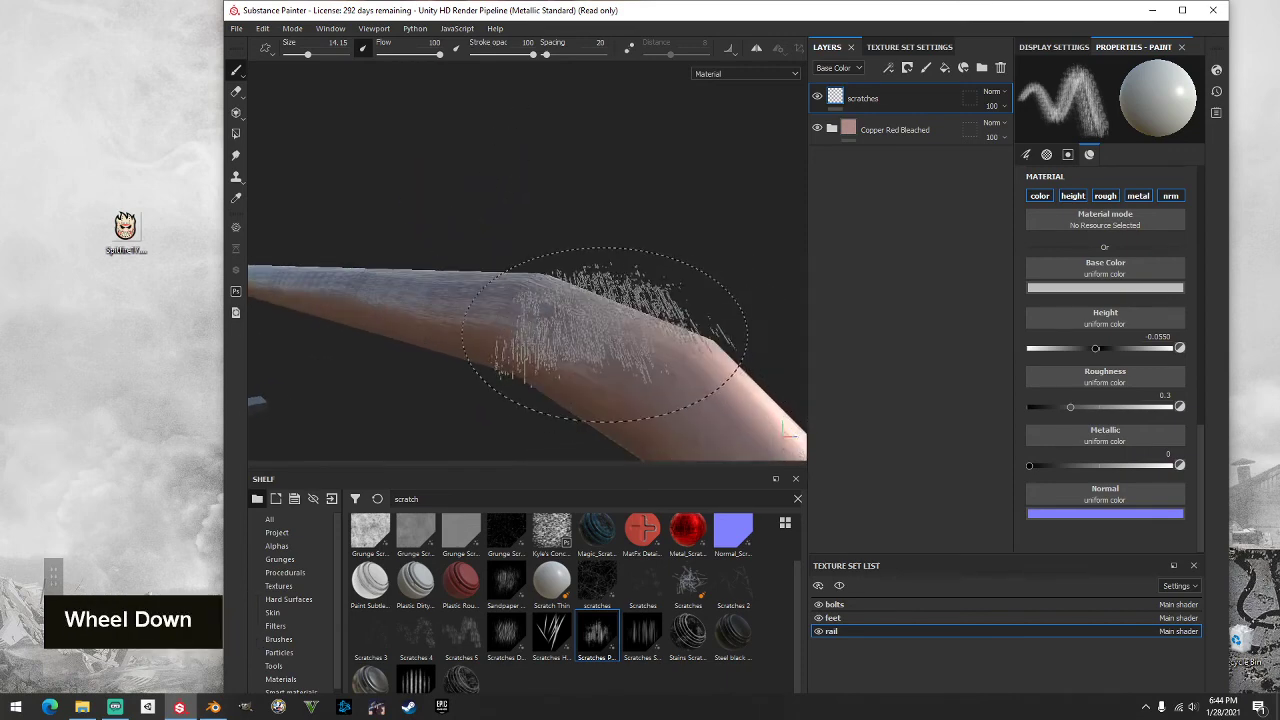
# Step: Try scratch strokes on the near bend with height -1 and the brush reduced to size 6.58
pyautogui.moveTo(1076, 352); pyautogui.dragTo(1083, 354)
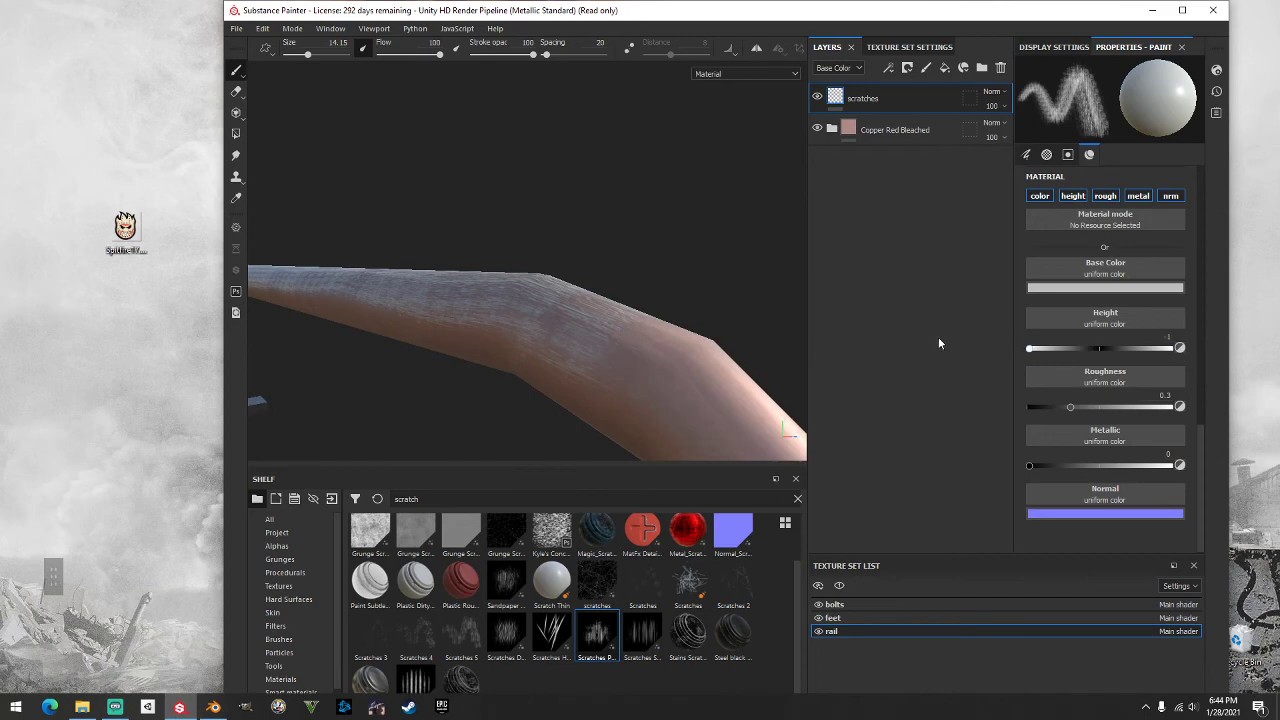
pyautogui.keyDown('ctrl'); pyautogui.scroll(3, 600, 400); pyautogui.keyUp('ctrl')
pyautogui.keyDown('ctrl'); pyautogui.scroll(-3, 626, 358); pyautogui.keyUp('ctrl')
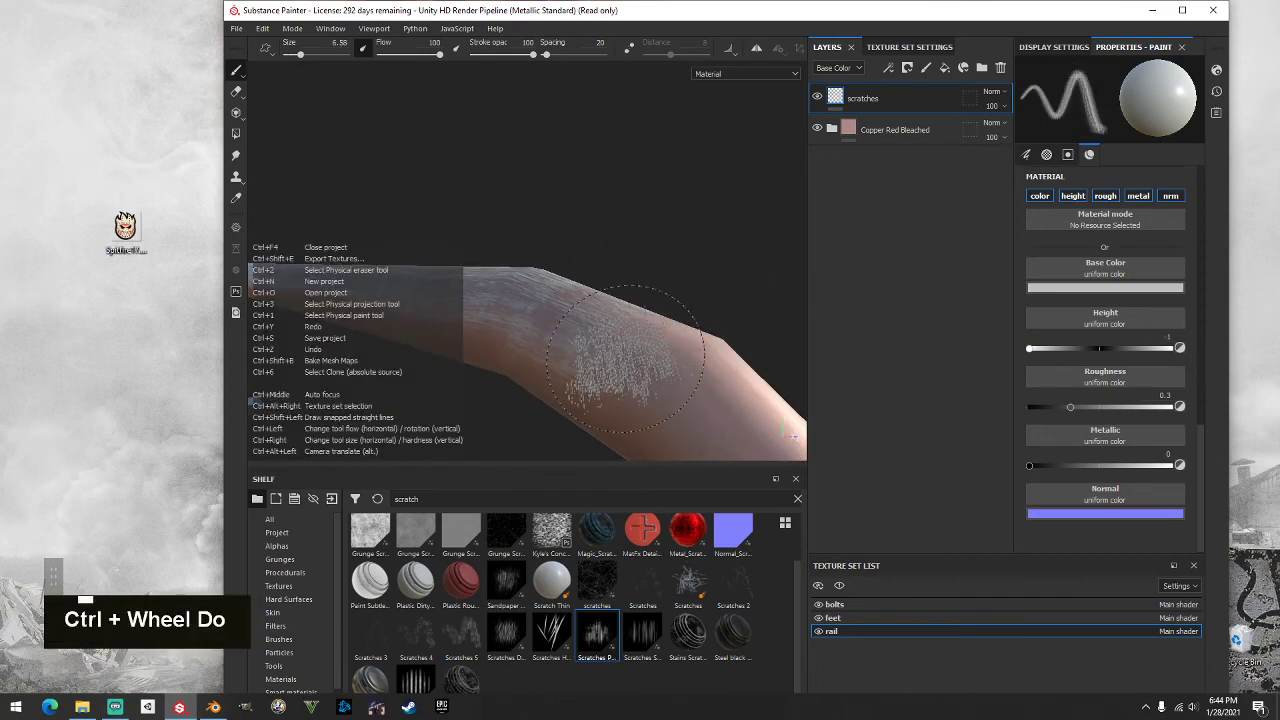
pyautogui.click(625, 358)
pyautogui.moveTo(565, 328); pyautogui.dragTo(708, 395)
pyautogui.hotkey('ctrl', 'z')
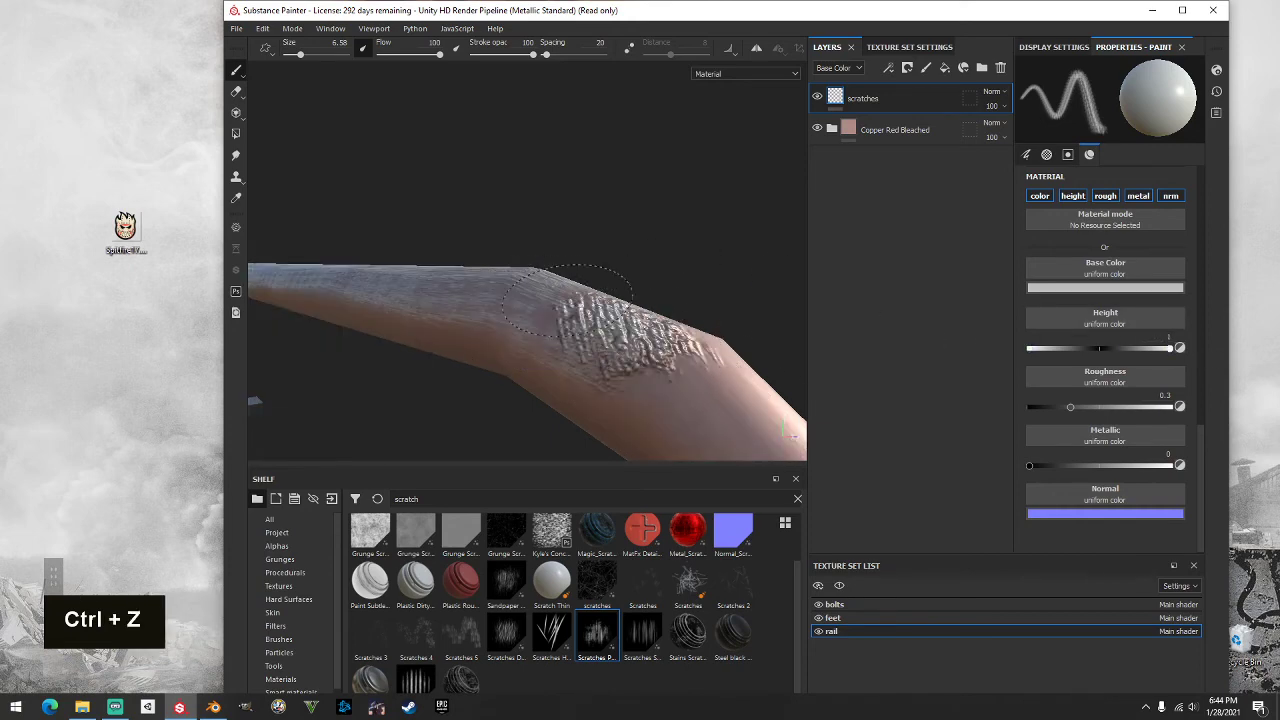
# Step: Try raised scratch strokes across the near bend with height 1, and undo them
pyautogui.moveTo(658, 355)
pyautogui.mouseDown()
pyautogui.moveTo(702, 386)
pyautogui.moveTo(445, 308)
pyautogui.moveTo(434, 327)
pyautogui.mouseUp()
pyautogui.hotkey('ctrl', 'z')
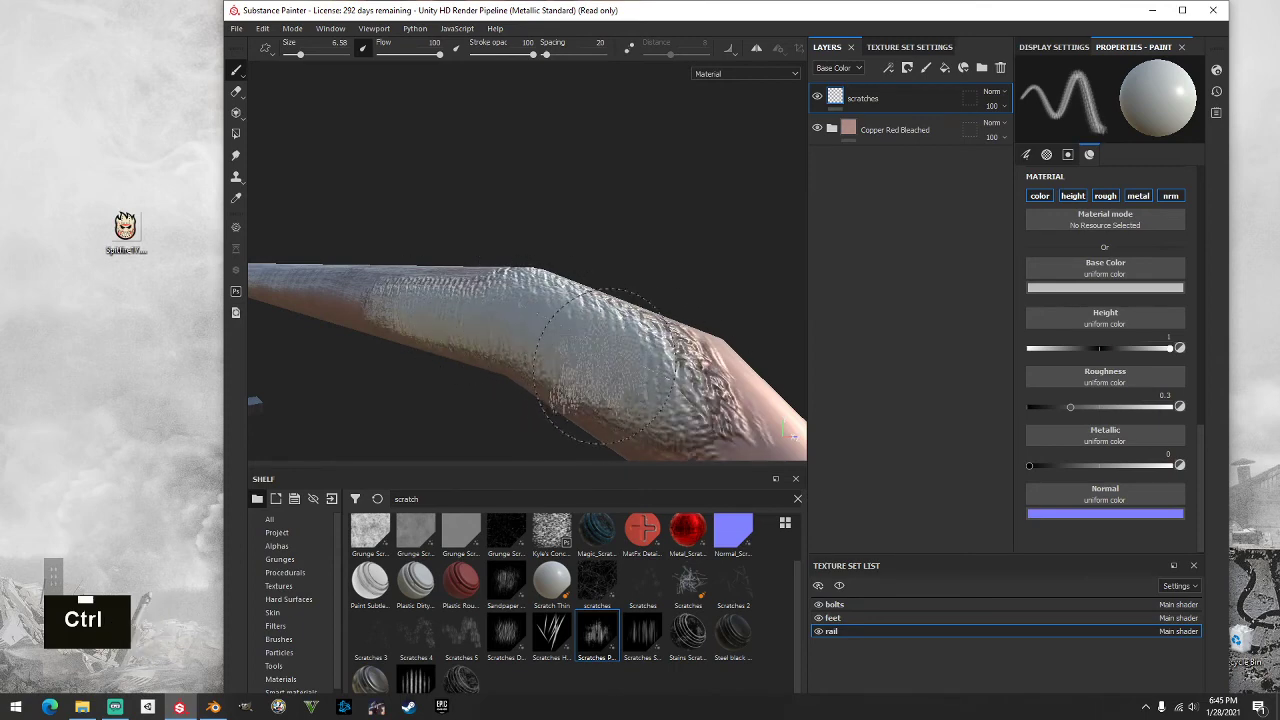
pyautogui.hotkey('ctrl', 'z')
pyautogui.scroll(1, 650, 366)
pyautogui.keyDown('alt'); pyautogui.moveTo(650, 366); pyautogui.dragTo(655, 326); pyautogui.keyUp('alt')
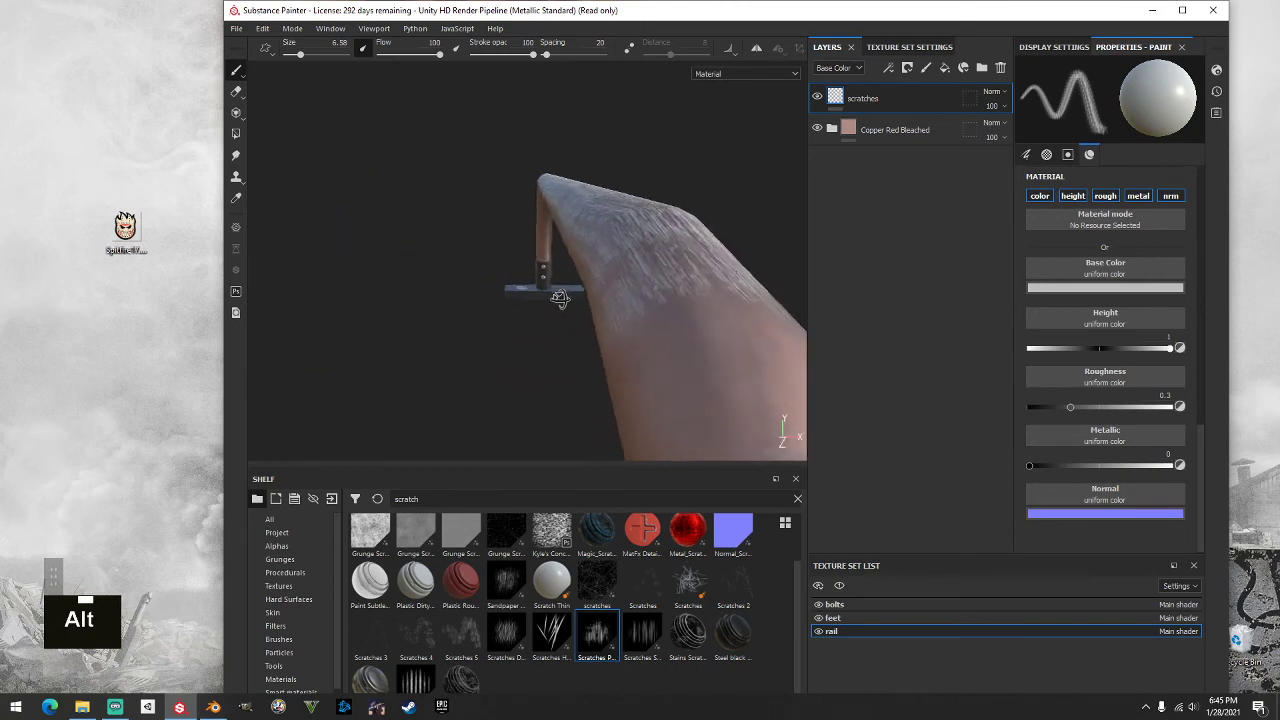
# Step: Inspect the scratched rail from several sides, including its near and far bends
pyautogui.scroll(4, 655, 326)
pyautogui.scroll(2, 655, 326)
pyautogui.keyDown('alt'); pyautogui.moveTo(655, 326); pyautogui.dragTo(406, 354, button='middle'); pyautogui.keyUp('alt')
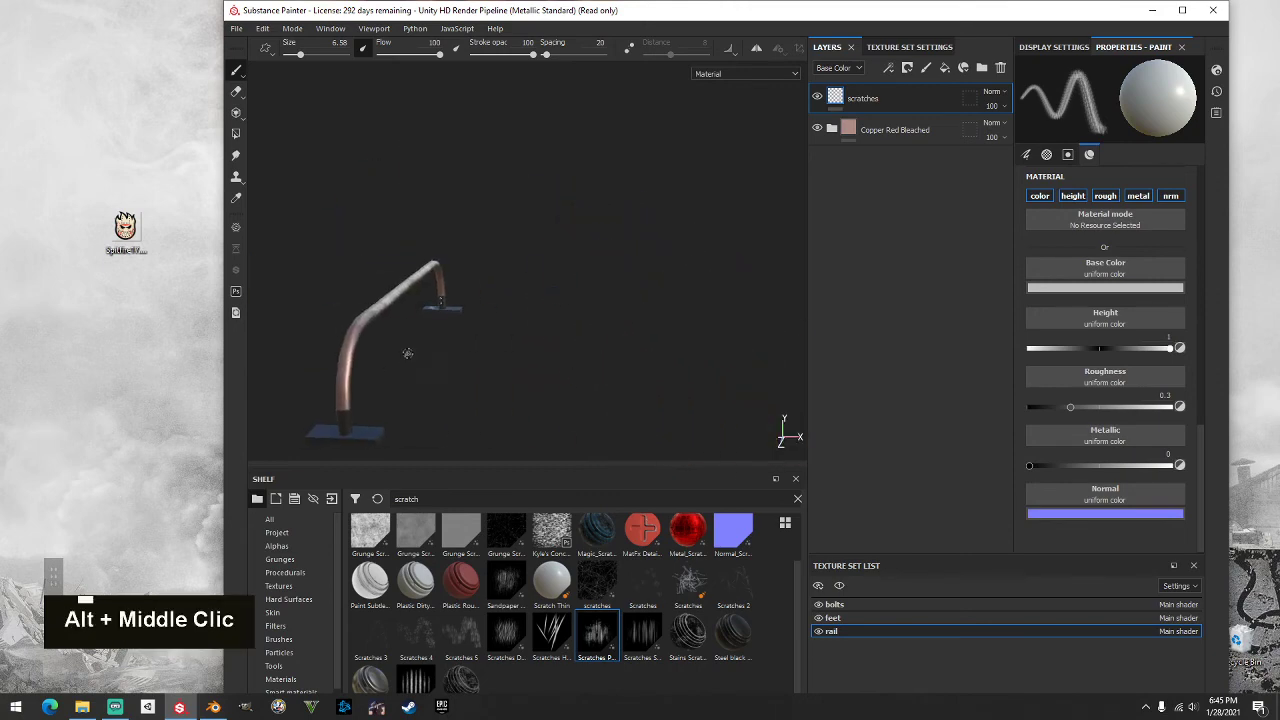
pyautogui.keyDown('alt'); pyautogui.moveTo(406, 354); pyautogui.dragTo(315, 314); pyautogui.keyUp('alt')
pyautogui.scroll(-3, 451, 357)
pyautogui.keyDown('alt'); pyautogui.moveTo(451, 357); pyautogui.dragTo(589, 360); pyautogui.keyUp('alt')
pyautogui.scroll(2, 585, 361)
pyautogui.keyDown('alt'); pyautogui.scroll(2, 585, 361); pyautogui.keyUp('alt')
pyautogui.keyDown('alt'); pyautogui.moveTo(585, 361); pyautogui.dragTo(520, 306, button='middle'); pyautogui.keyUp('alt')
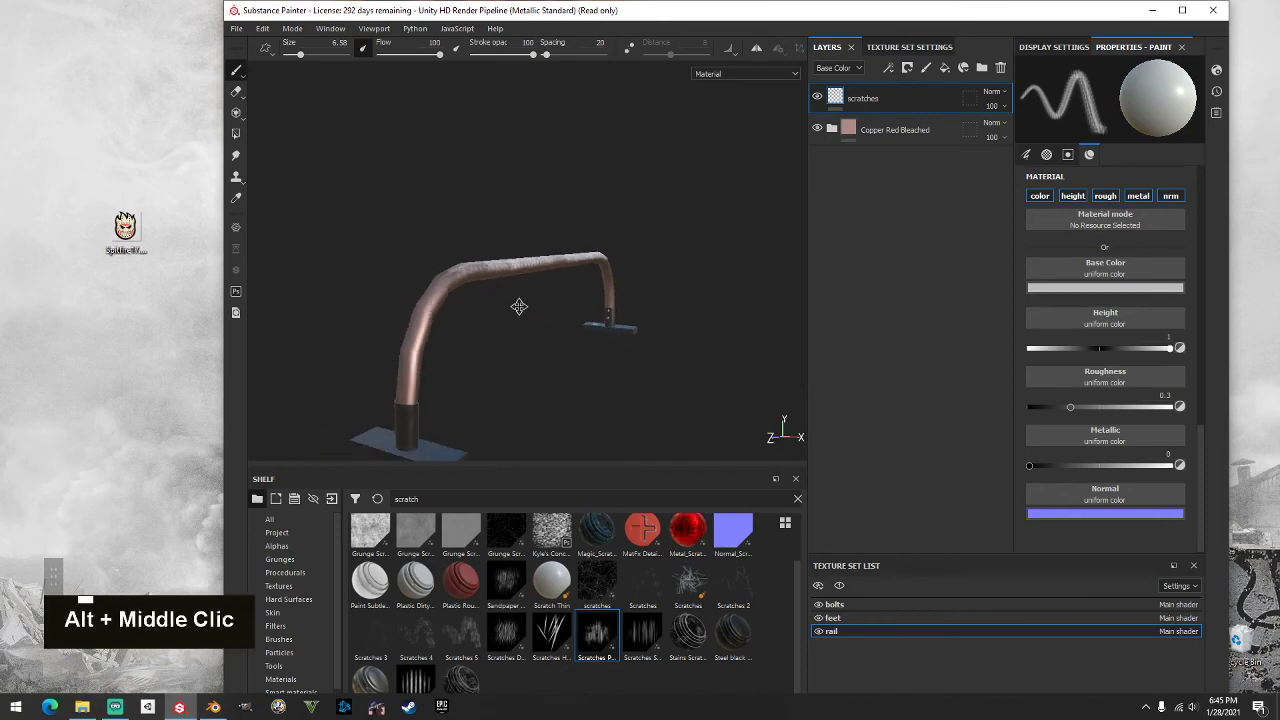
pyautogui.keyDown('alt'); pyautogui.moveTo(520, 306); pyautogui.dragTo(109, 271); pyautogui.keyUp('alt')
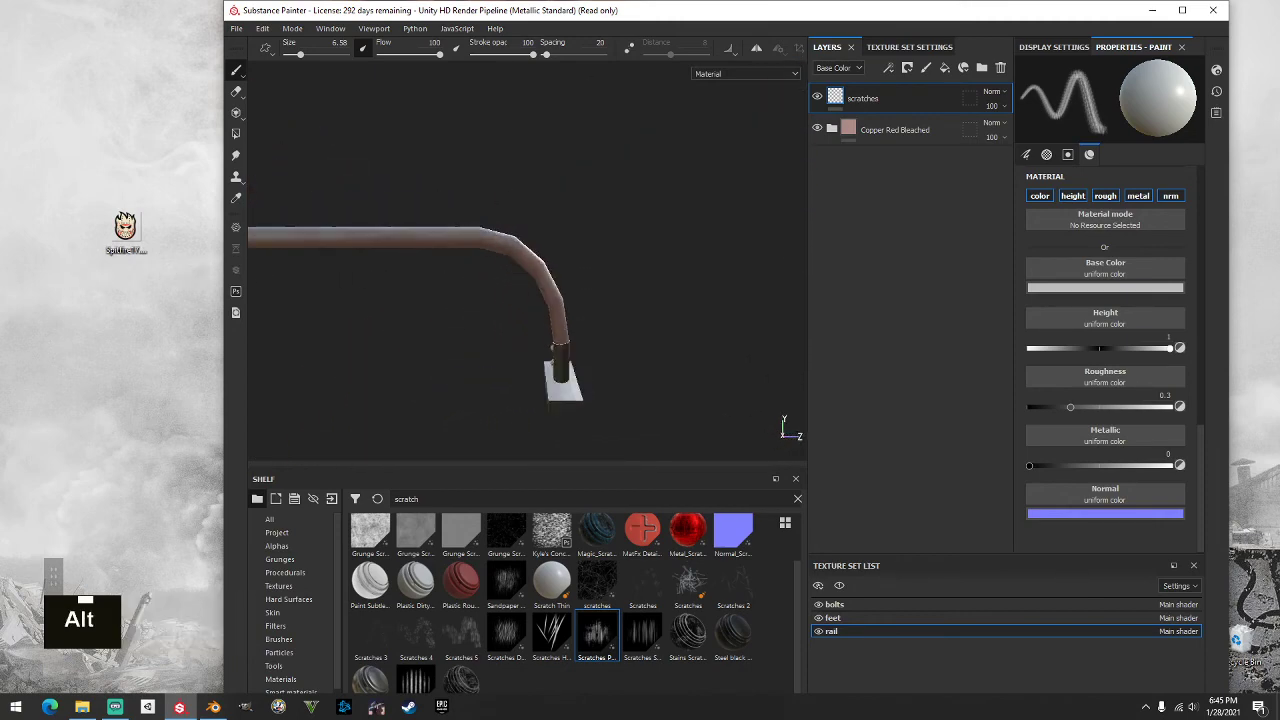
# Step: Try raised scratch strokes down the near bend toward the foot, and undo them
pyautogui.keyDown('alt'); pyautogui.moveTo(474, 370); pyautogui.dragTo(514, 326, button='middle'); pyautogui.keyUp('alt')
pyautogui.keyDown('alt'); pyautogui.scroll(1, 514, 326); pyautogui.keyUp('alt')
pyautogui.keyDown('alt'); pyautogui.moveTo(514, 326); pyautogui.dragTo(571, 314); pyautogui.keyUp('alt')
pyautogui.keyDown('alt'); pyautogui.moveTo(571, 314); pyautogui.dragTo(412, 261, button='middle'); pyautogui.keyUp('alt')
pyautogui.keyDown('alt'); pyautogui.moveTo(412, 261); pyautogui.dragTo(503, 187); pyautogui.keyUp('alt')
pyautogui.hotkey('ctrl', 'z')
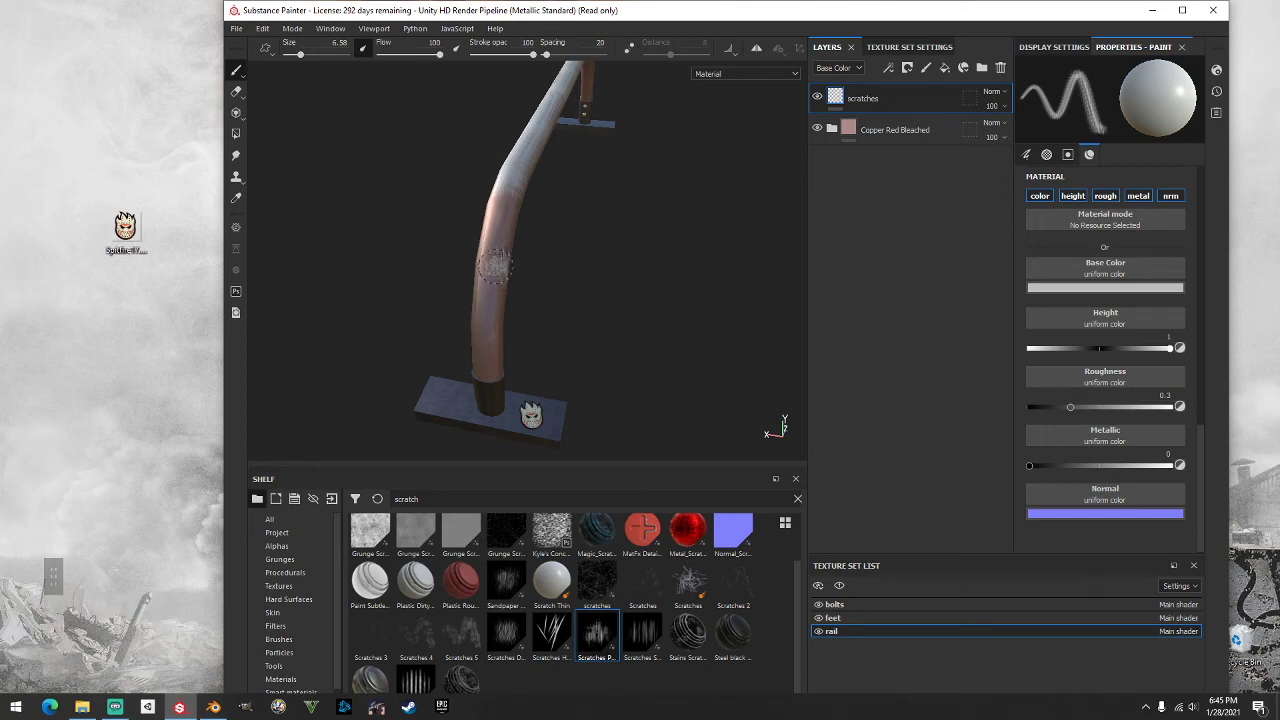
pyautogui.hotkey('ctrl', 'z')
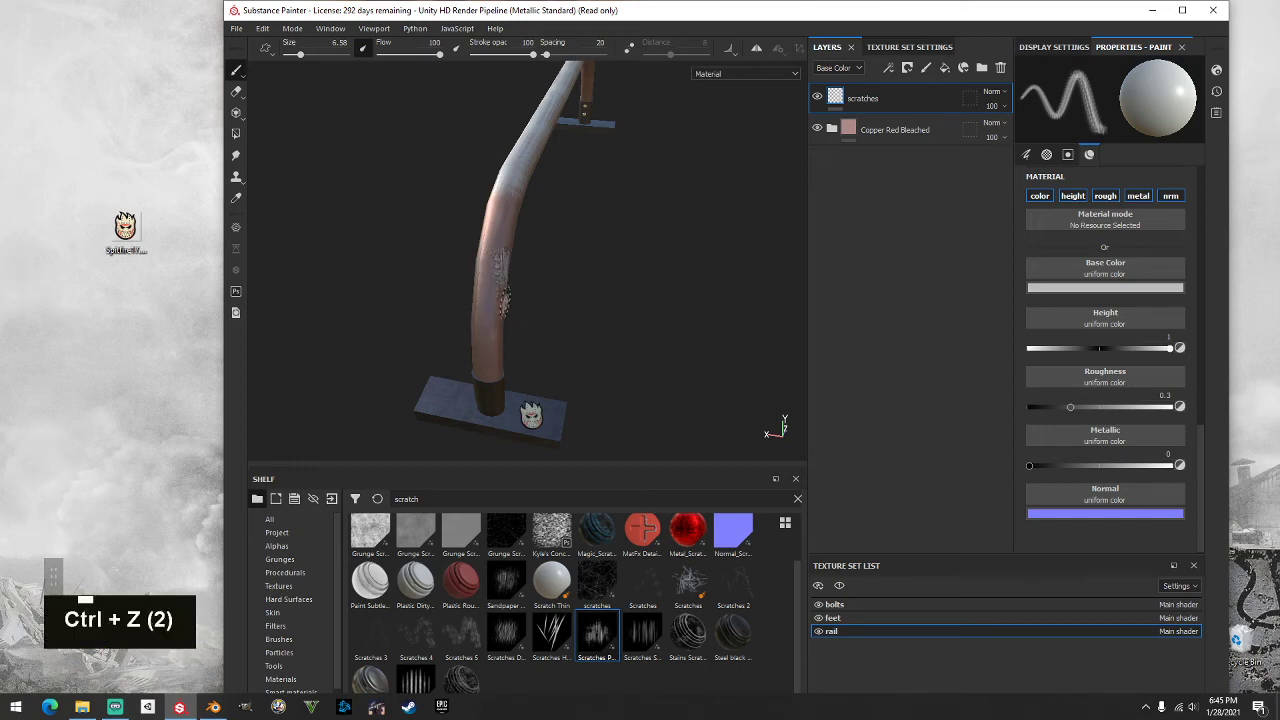
pyautogui.moveTo(618, 272)
pyautogui.keyDown('alt'); pyautogui.mouseDown()
pyautogui.moveTo(413, 229)
pyautogui.moveTo(473, 262)
pyautogui.mouseUp(); pyautogui.keyUp('alt')
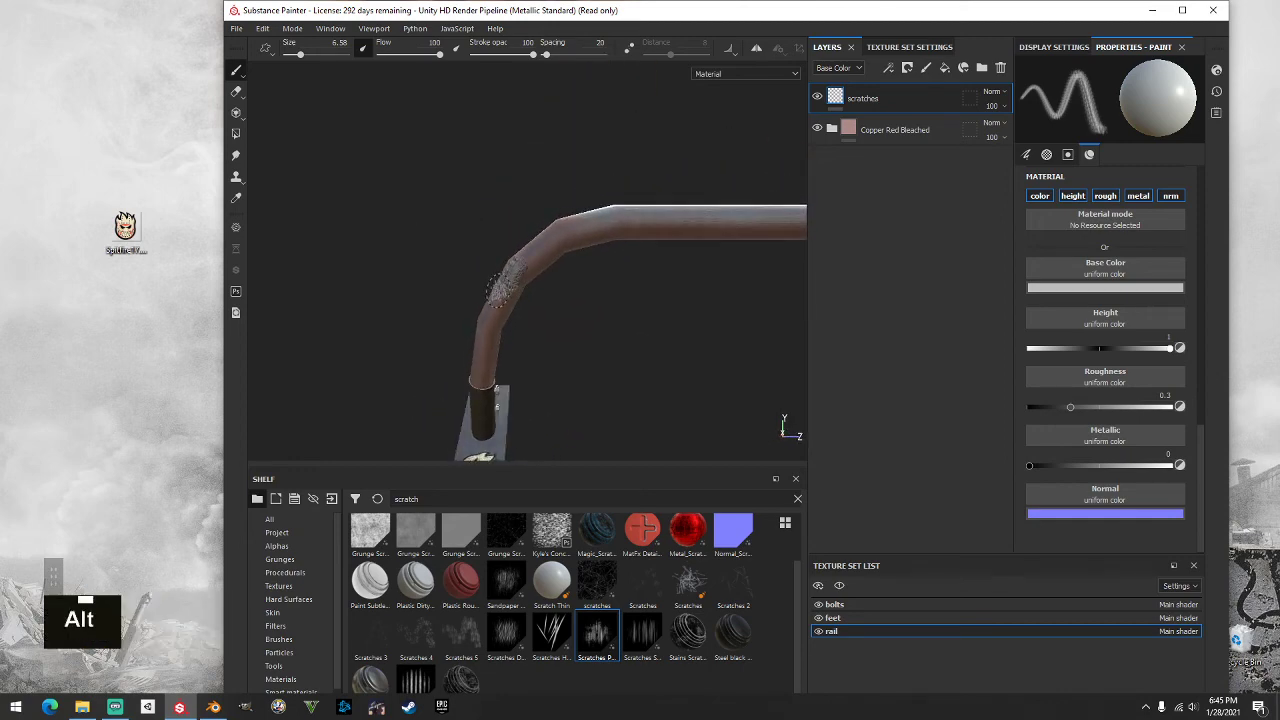
pyautogui.hotkey('ctrl', 'z')
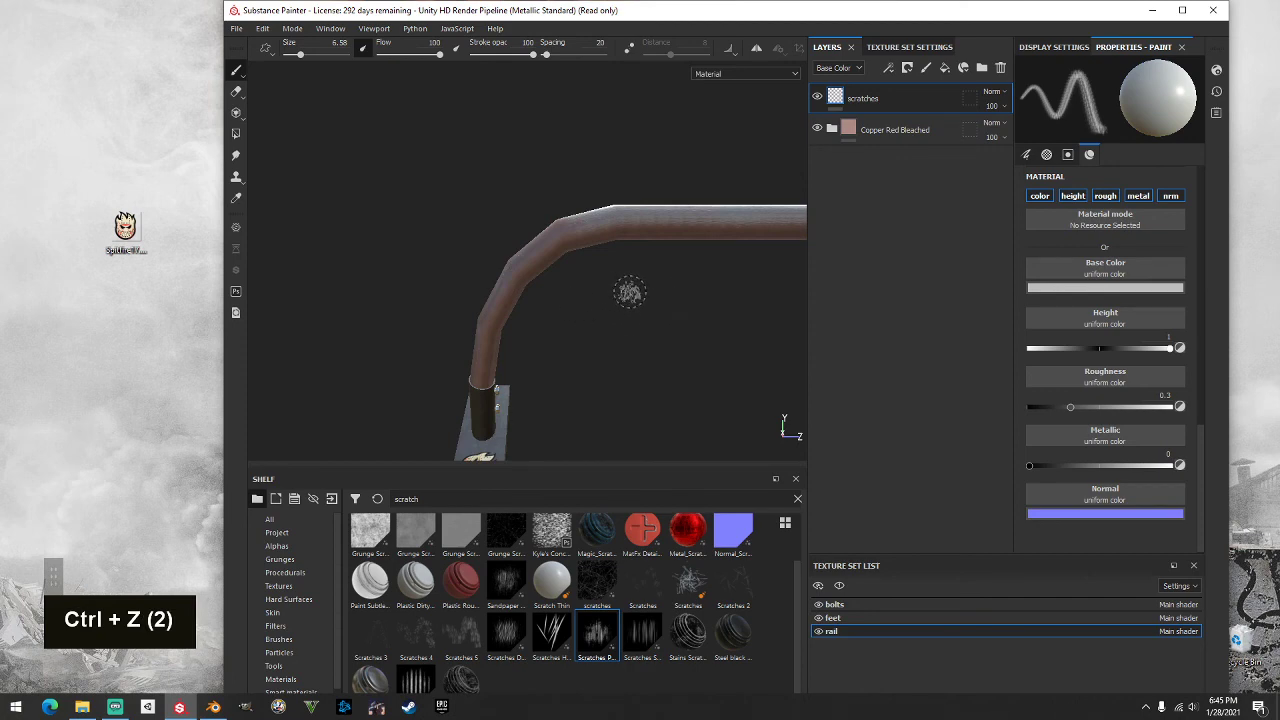
# Step: Inspect the whole rail from both sides and check the scratches along its top
pyautogui.keyDown('alt'); pyautogui.moveTo(533, 309); pyautogui.dragTo(620, 290); pyautogui.keyUp('alt')
pyautogui.keyDown('alt'); pyautogui.moveTo(620, 290); pyautogui.dragTo(457, 337, button='middle'); pyautogui.keyUp('alt')
pyautogui.scroll(-3, 457, 337)
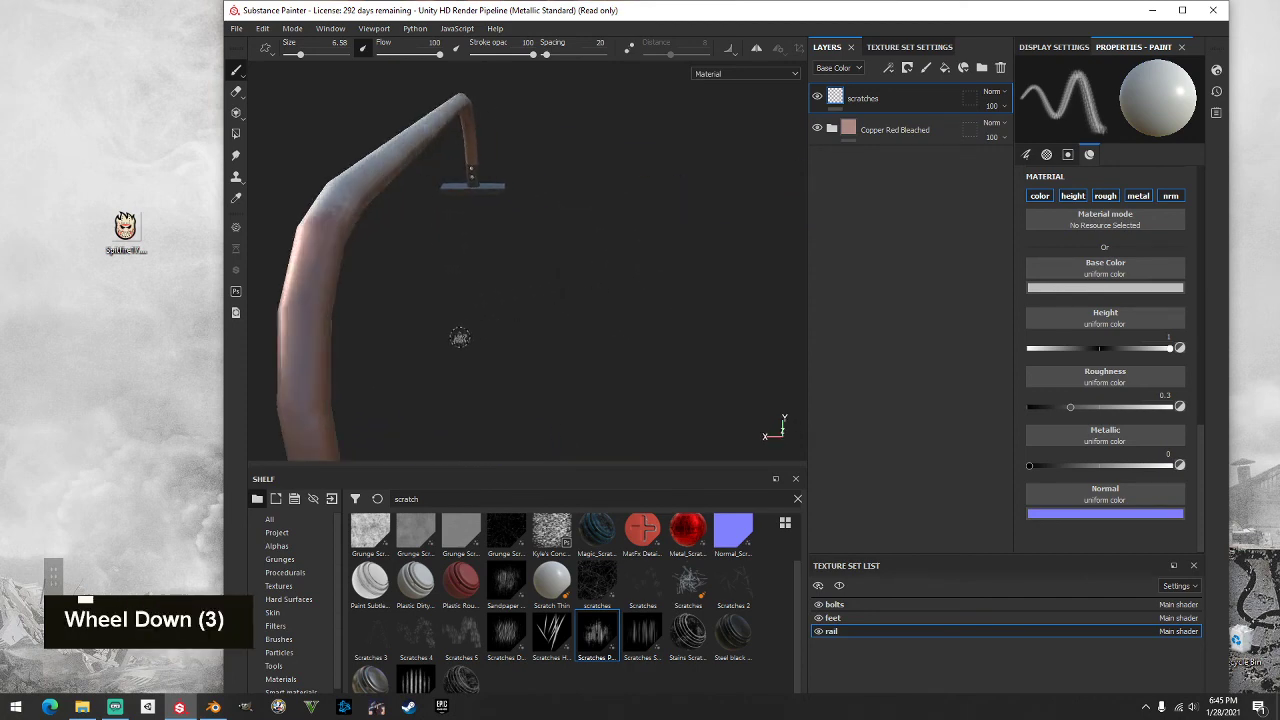
pyautogui.keyDown('alt'); pyautogui.scroll(7, 508, 310); pyautogui.keyUp('alt')
pyautogui.keyDown('alt'); pyautogui.moveTo(508, 310); pyautogui.dragTo(545, 295); pyautogui.keyUp('alt')
pyautogui.keyDown('alt'); pyautogui.moveTo(545, 295); pyautogui.dragTo(555, 291, button='middle'); pyautogui.keyUp('alt')
pyautogui.keyDown('alt'); pyautogui.scroll(2, 560, 291); pyautogui.keyUp('alt')
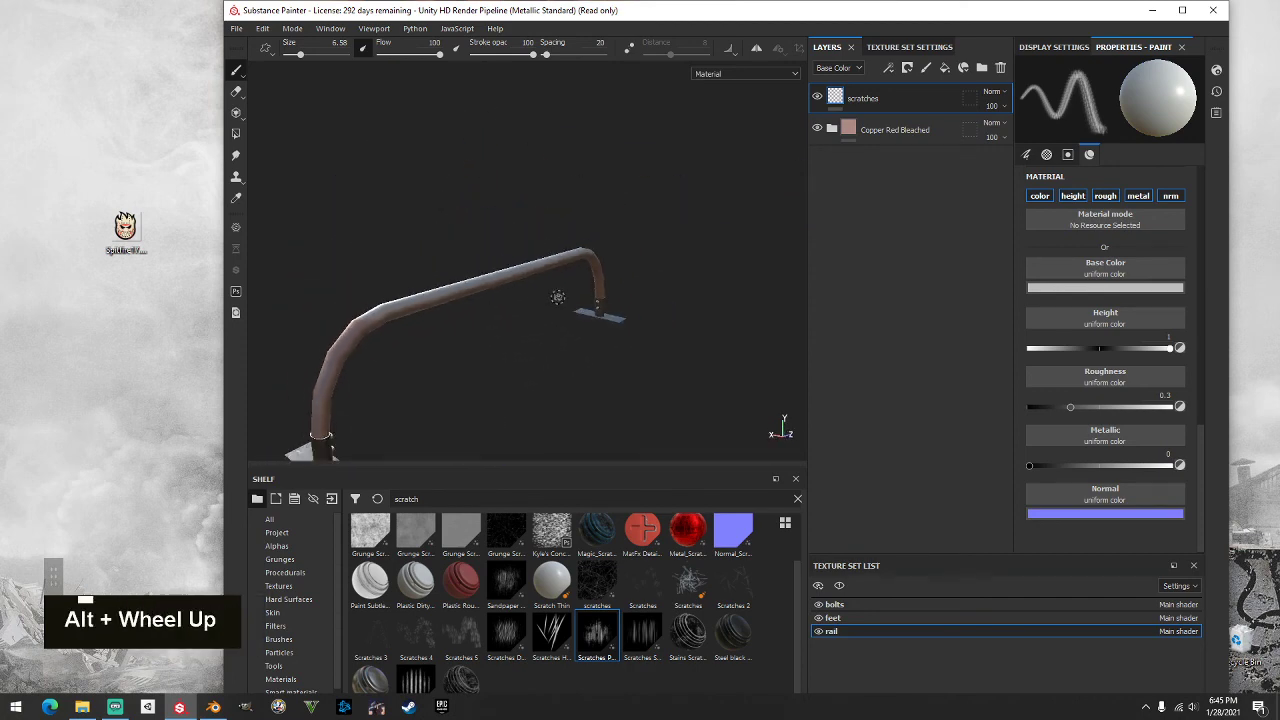
pyautogui.keyDown('alt'); pyautogui.moveTo(560, 291); pyautogui.dragTo(575, 331); pyautogui.keyUp('alt')
pyautogui.keyDown('alt'); pyautogui.moveTo(575, 331); pyautogui.dragTo(606, 323, button='middle'); pyautogui.keyUp('alt')
pyautogui.keyDown('alt'); pyautogui.moveTo(606, 323); pyautogui.dragTo(780, 296); pyautogui.keyUp('alt')
pyautogui.keyDown('alt'); pyautogui.moveTo(500, 296); pyautogui.dragTo(574, 289, button='middle'); pyautogui.keyUp('alt')
pyautogui.keyDown('alt'); pyautogui.moveTo(574, 289); pyautogui.dragTo(403, 257); pyautogui.keyUp('alt')
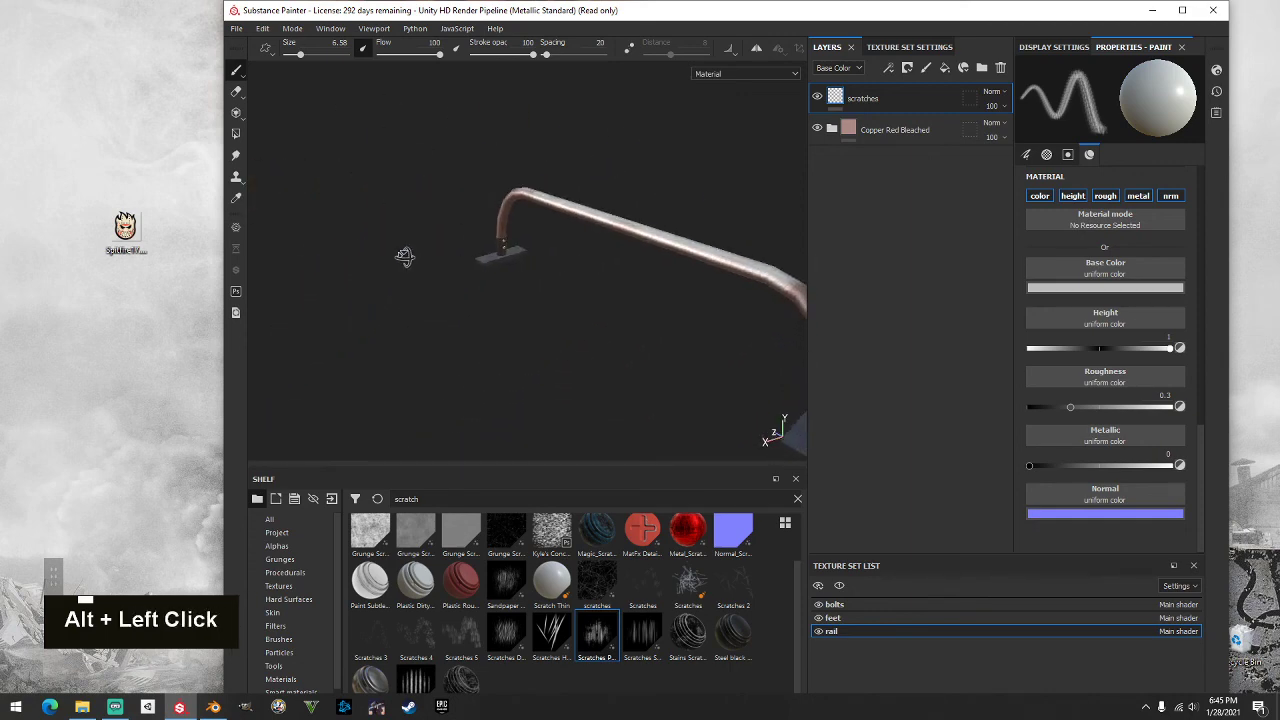
pyautogui.keyDown('alt'); pyautogui.moveTo(403, 257); pyautogui.dragTo(478, 266, button='middle'); pyautogui.keyUp('alt')
pyautogui.keyDown('alt'); pyautogui.scroll(-2, 480, 266); pyautogui.keyUp('alt')
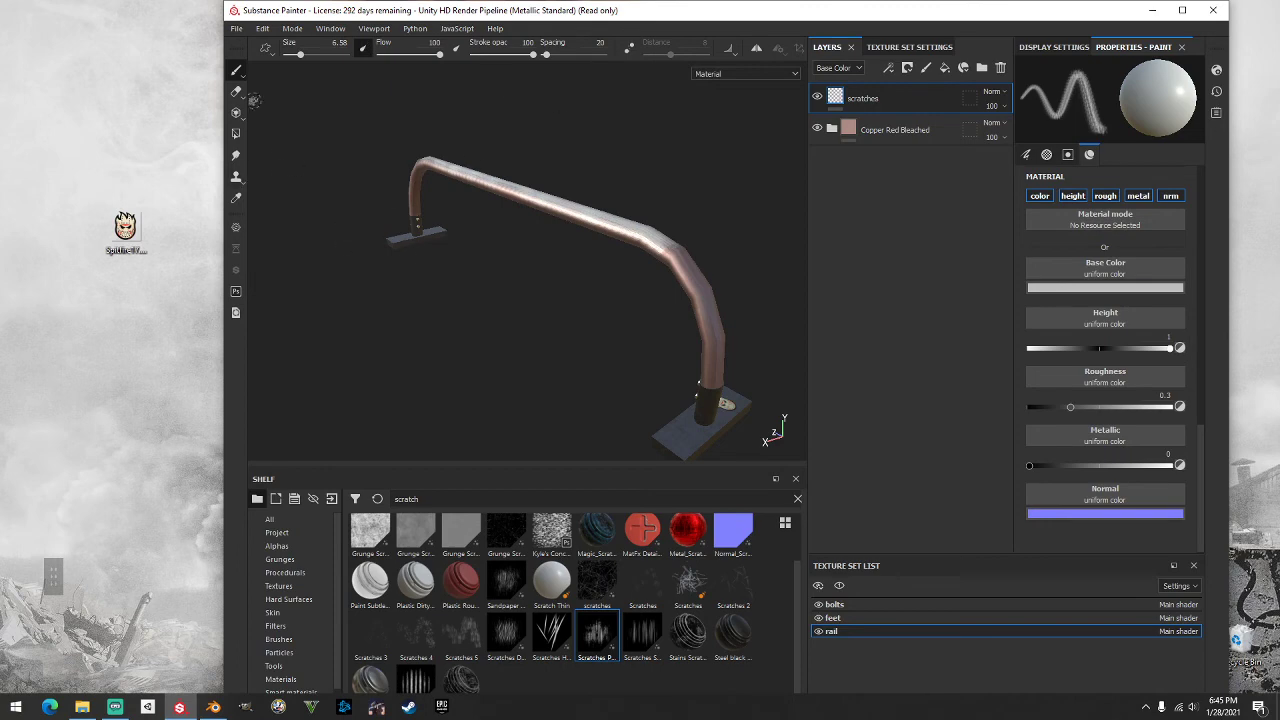
# Step: Save the project as "round p rail" in the Rounded P Rail folder inside Park Assets
pyautogui.click(238, 29)
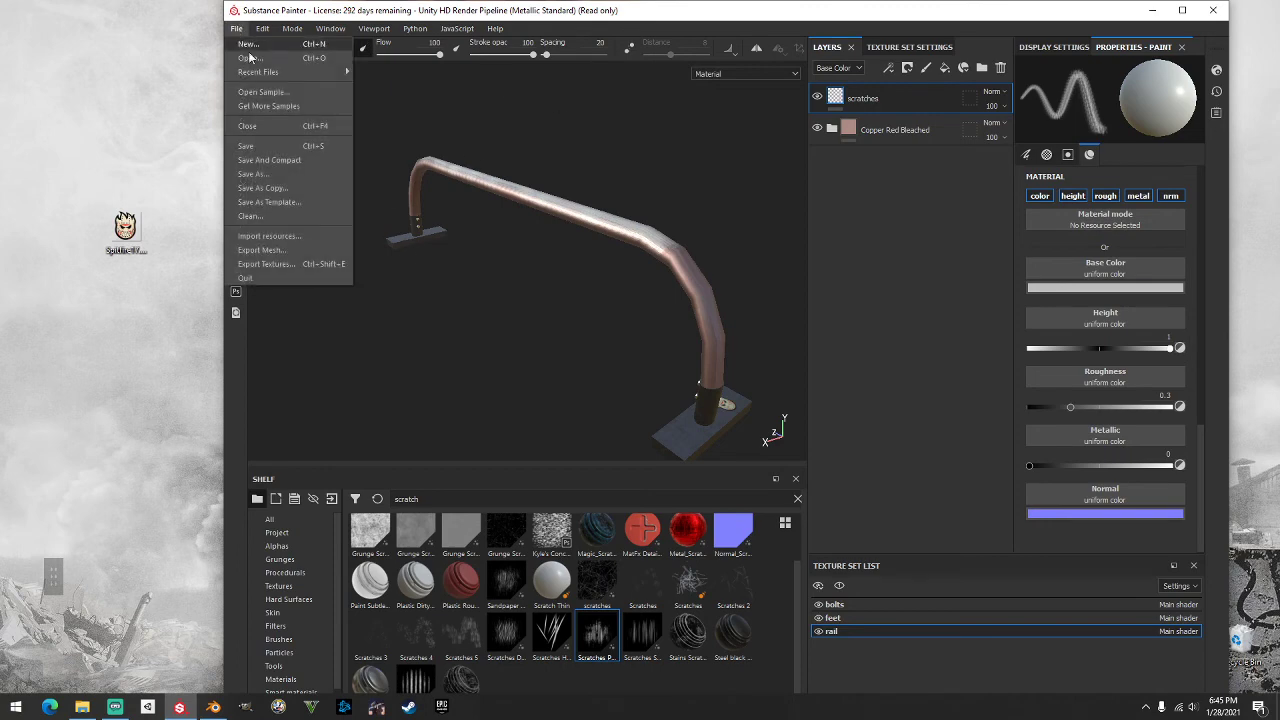
pyautogui.click(290, 172)
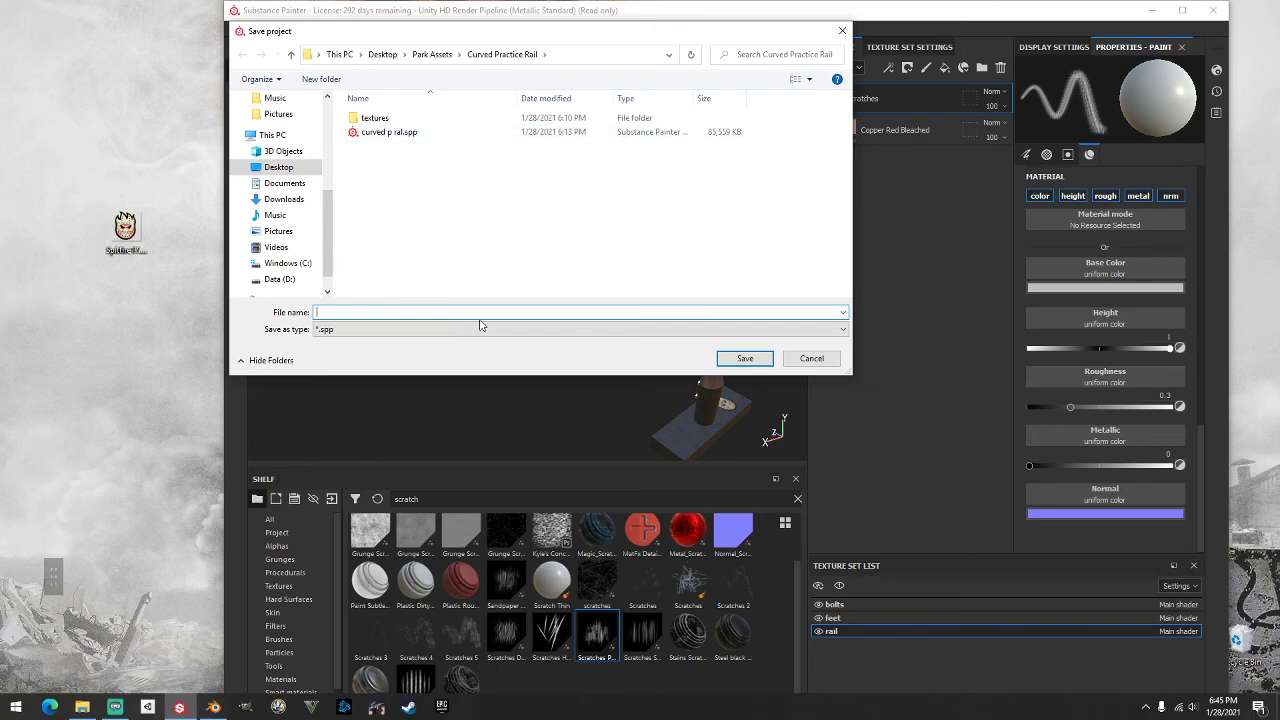
pyautogui.write('curved')
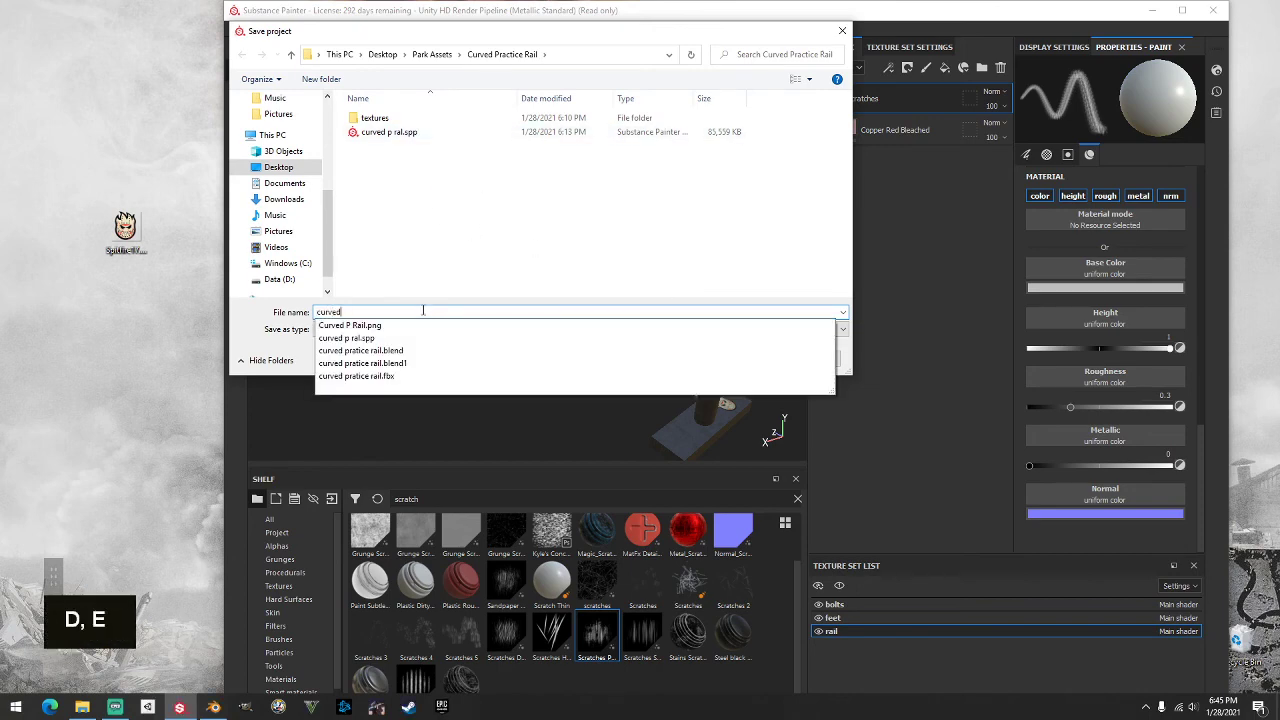
pyautogui.press('BackSpace')
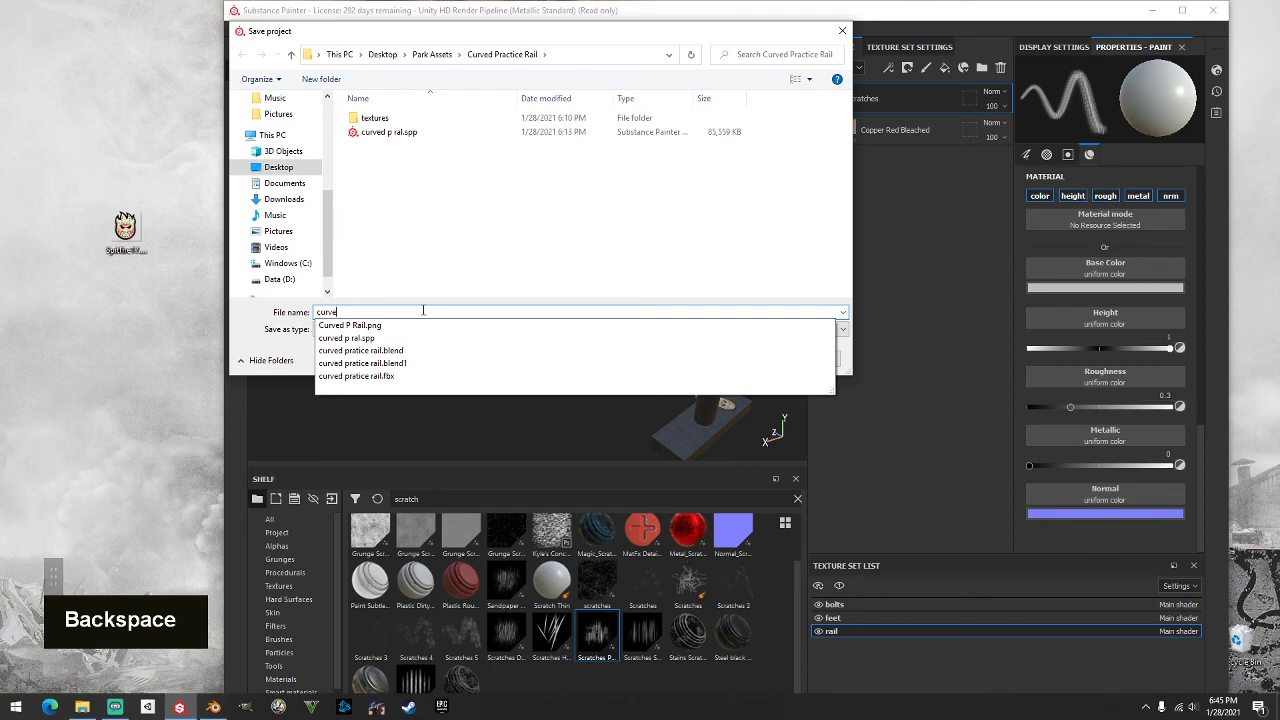
pyautogui.press('BackSpace')
pyautogui.press('BackSpace')
pyautogui.press('BackSpace')
pyautogui.press('BackSpace')
pyautogui.press('BackSpace')
pyautogui.write('round ')
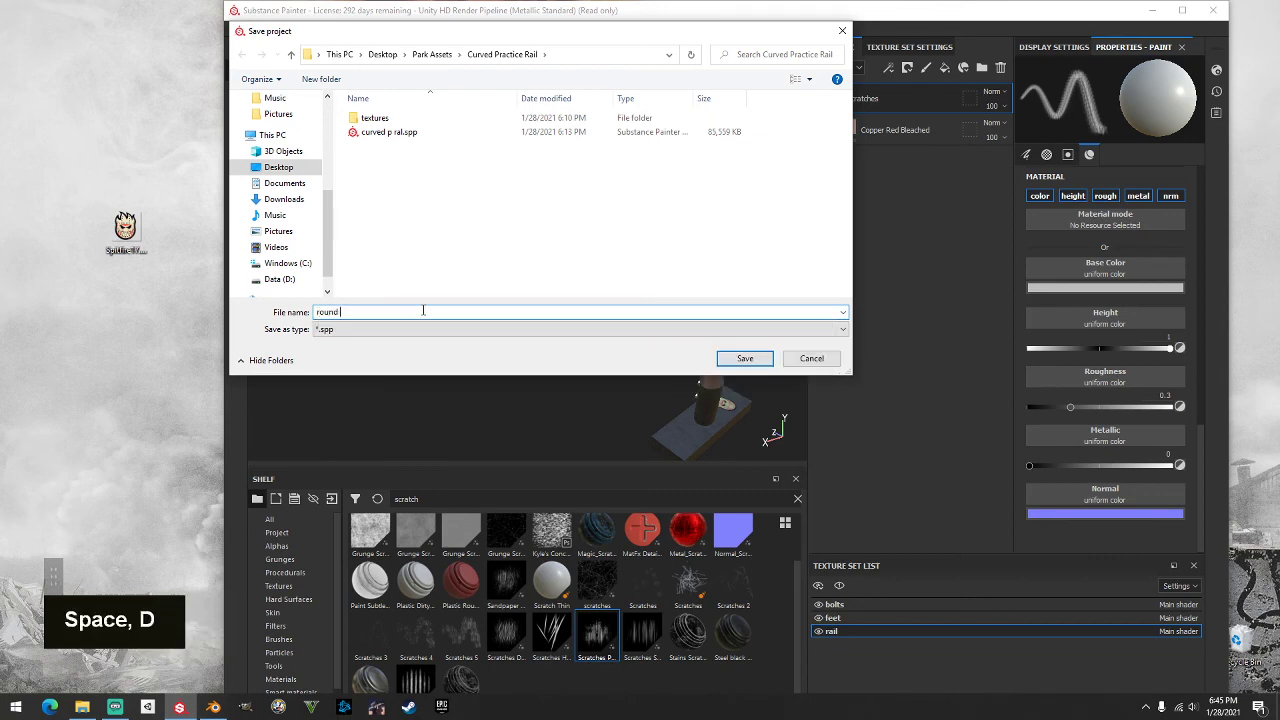
pyautogui.write('p rail')
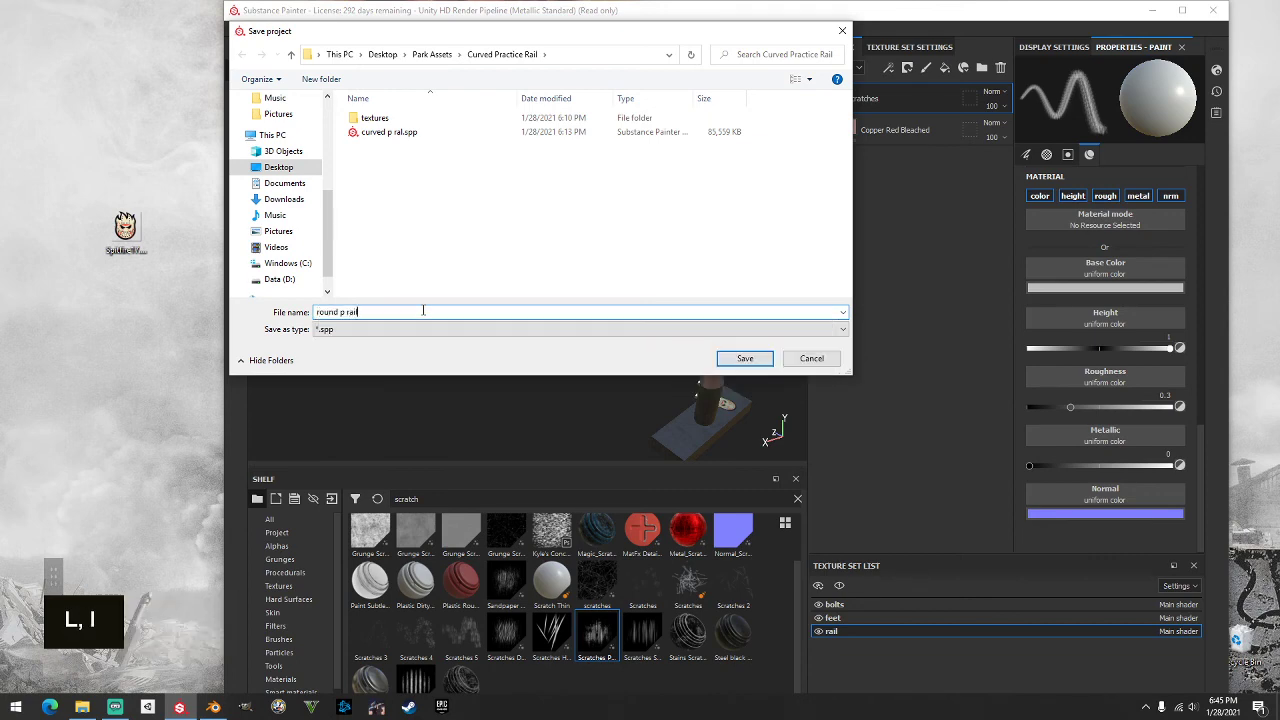
pyautogui.click(443, 57)
pyautogui.doubleClick(416, 224)
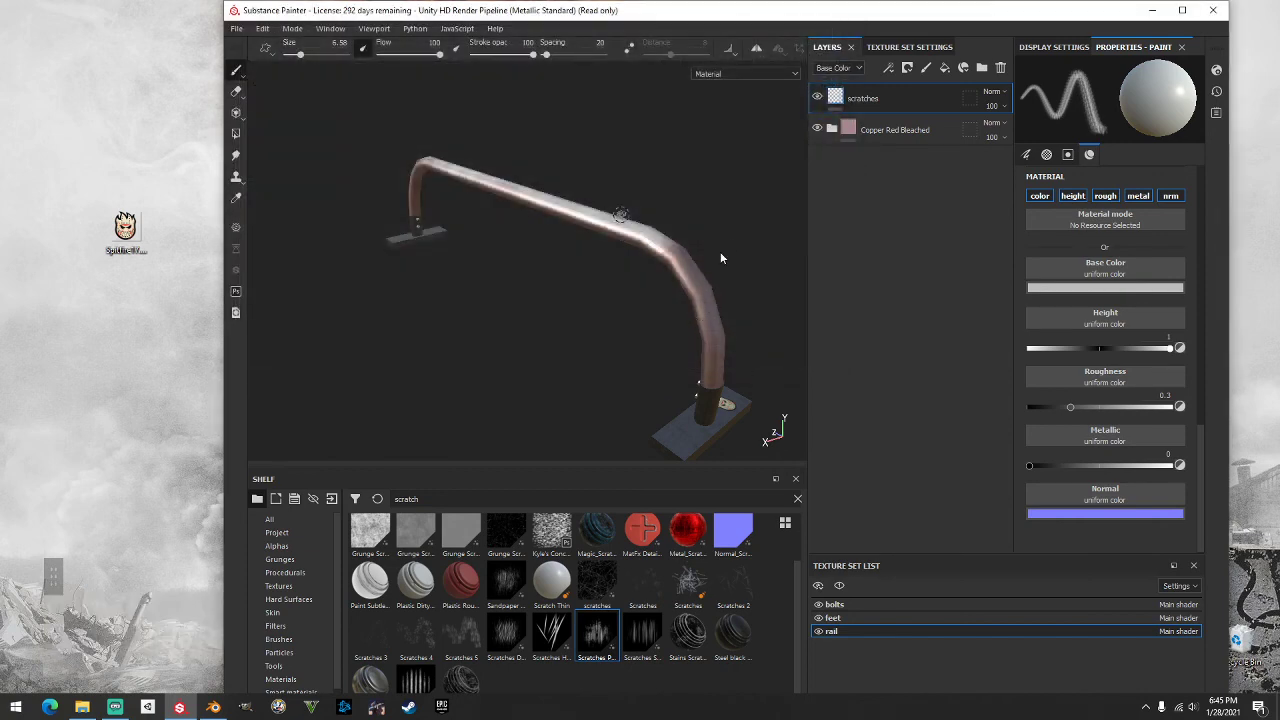
# Step: Set the texture export's output directory to the Textures folder in Desktop > Park Assets > Rounded P Rail
pyautogui.click(244, 30)
pyautogui.click(285, 264)
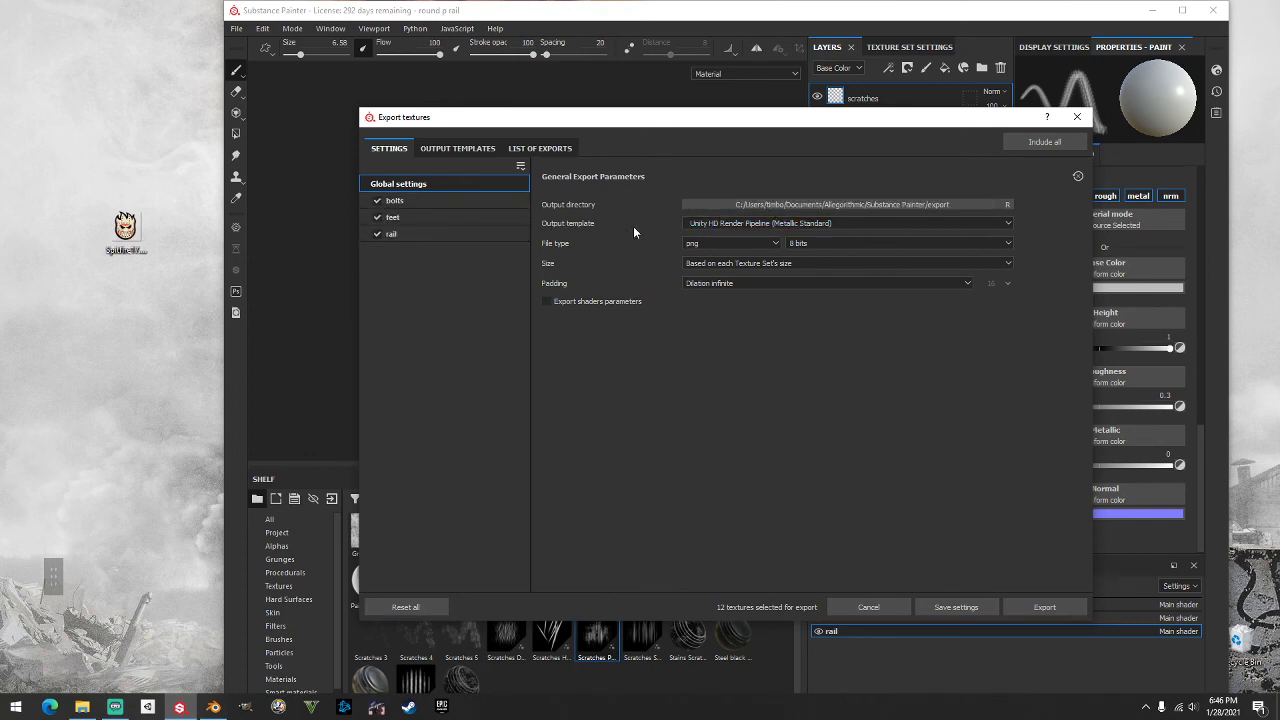
pyautogui.doubleClick(731, 204)
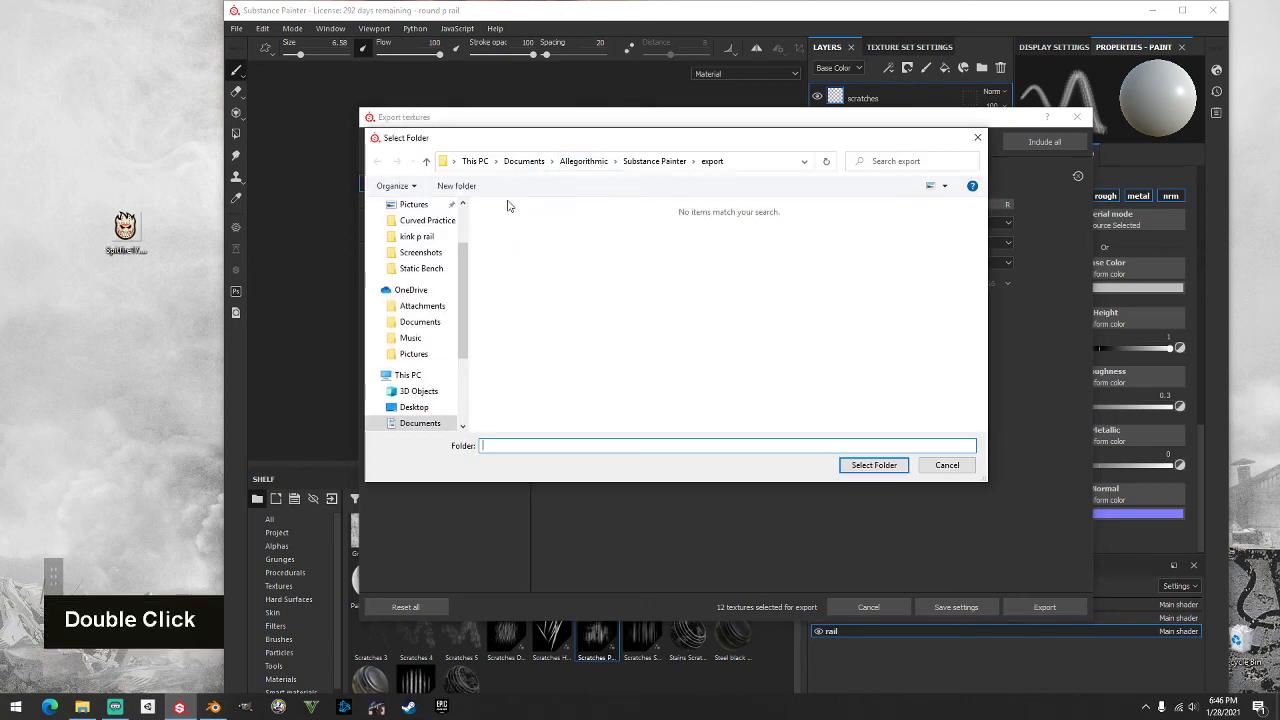
pyautogui.scroll(1, 443, 248)
pyautogui.scroll(-2, 425, 250)
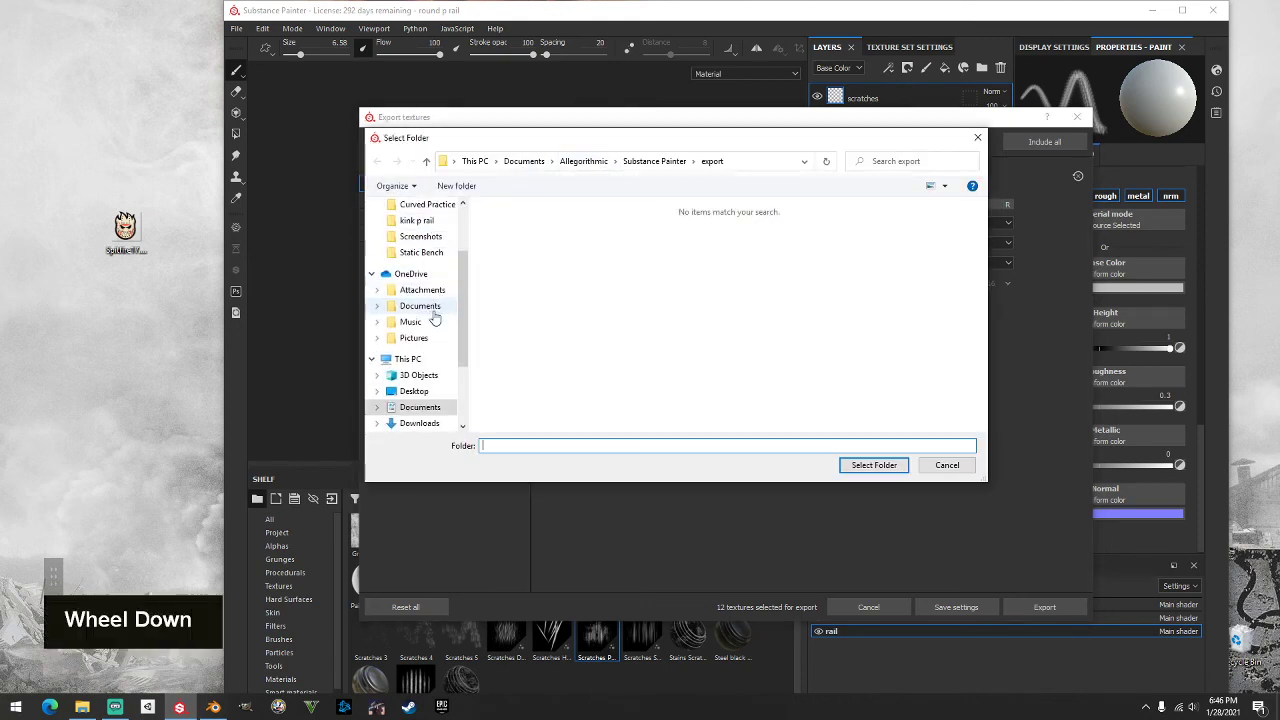
pyautogui.scroll(-3, 432, 322)
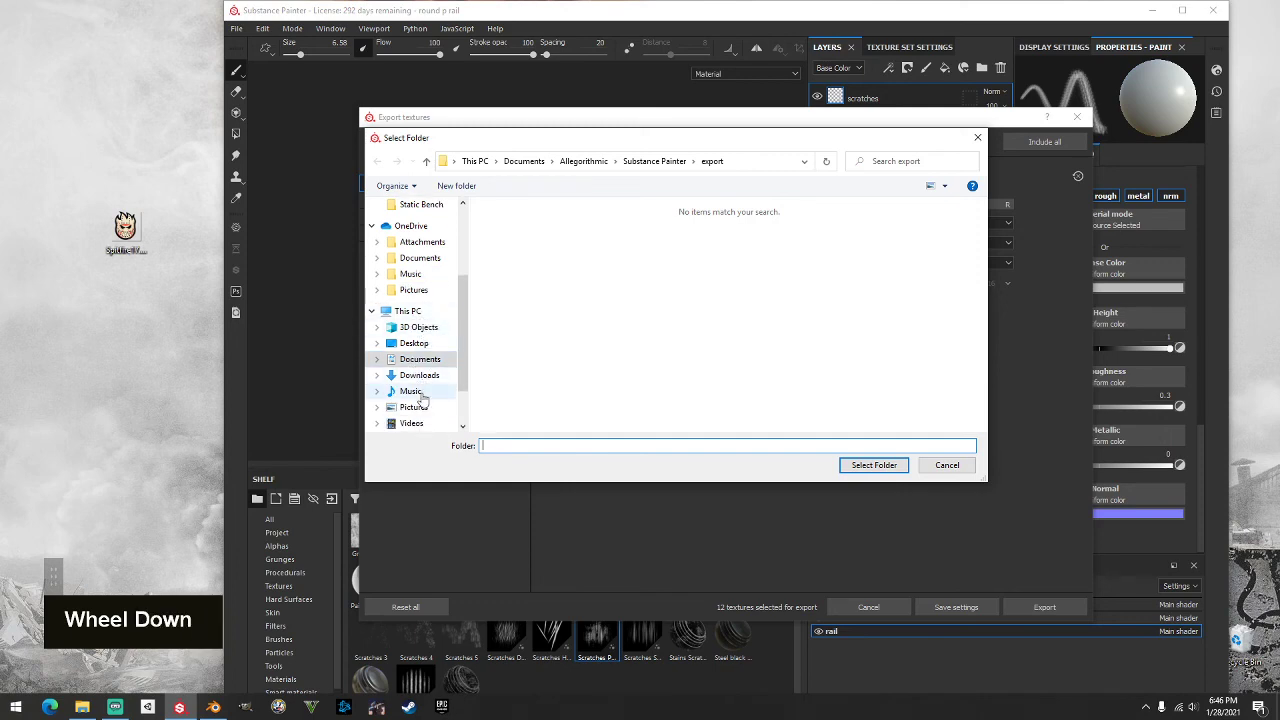
pyautogui.click(414, 345)
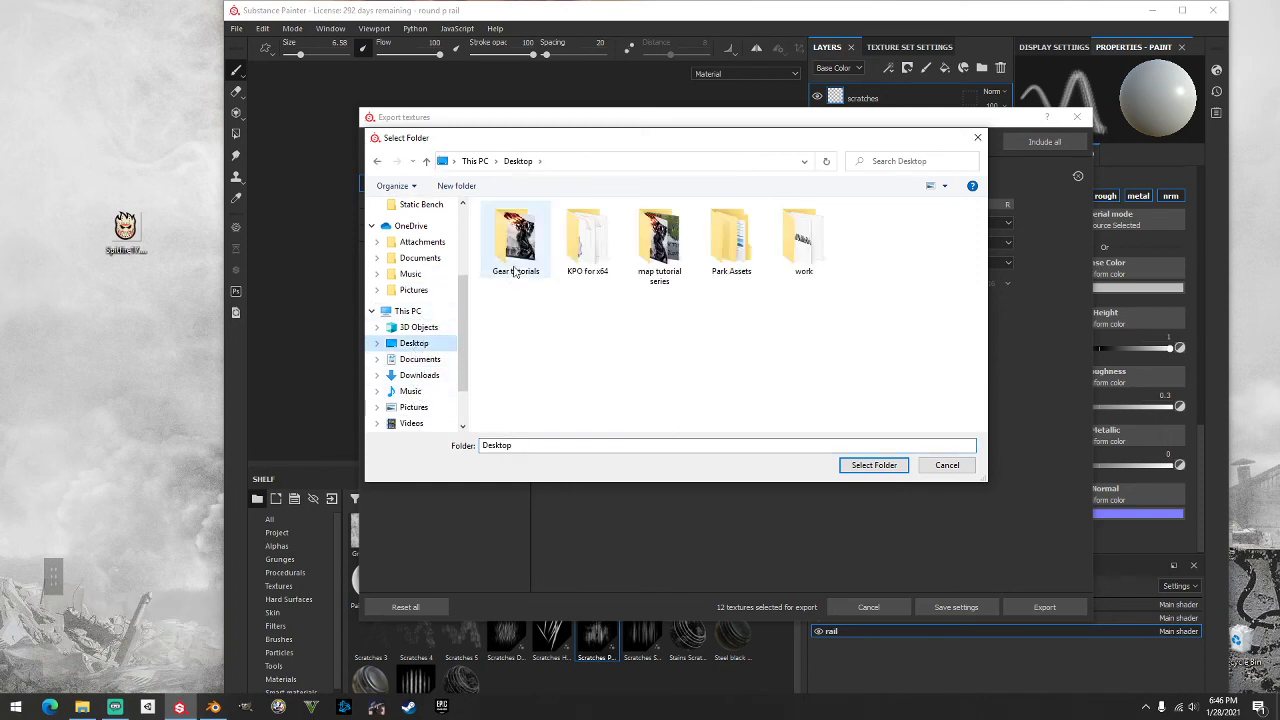
pyautogui.doubleClick(731, 240)
pyautogui.click(525, 337)
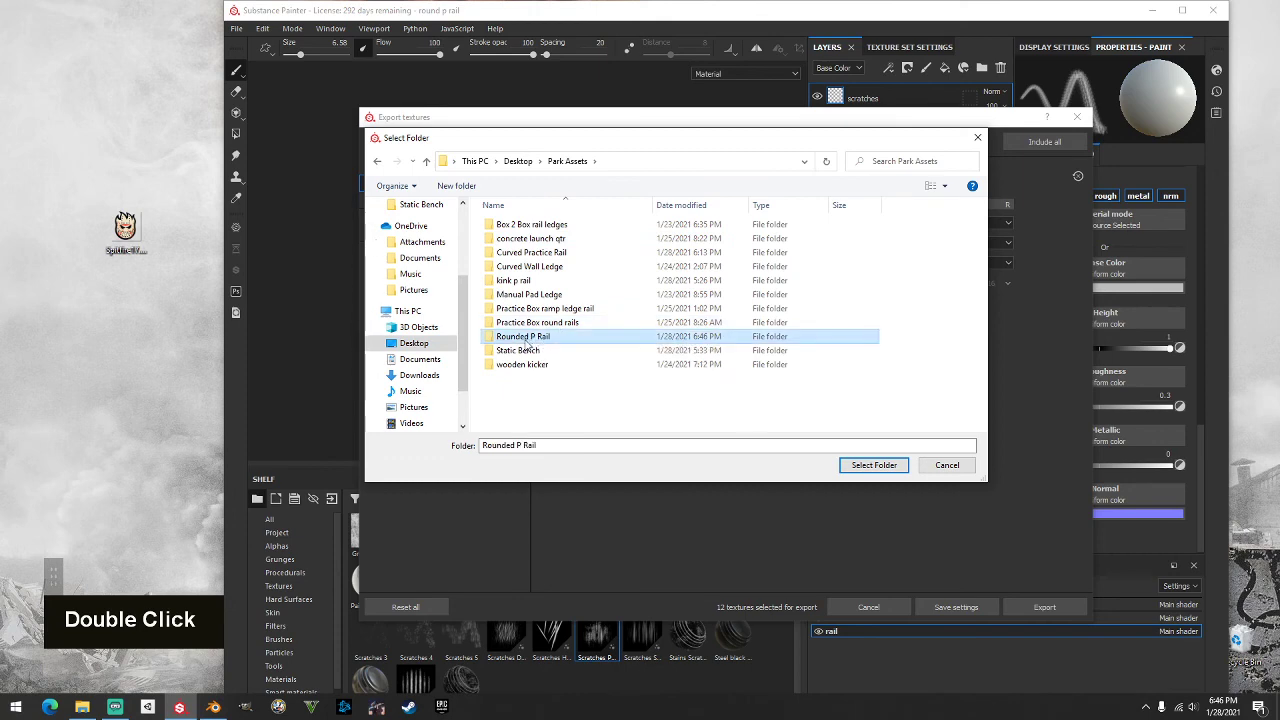
pyautogui.doubleClick(527, 343)
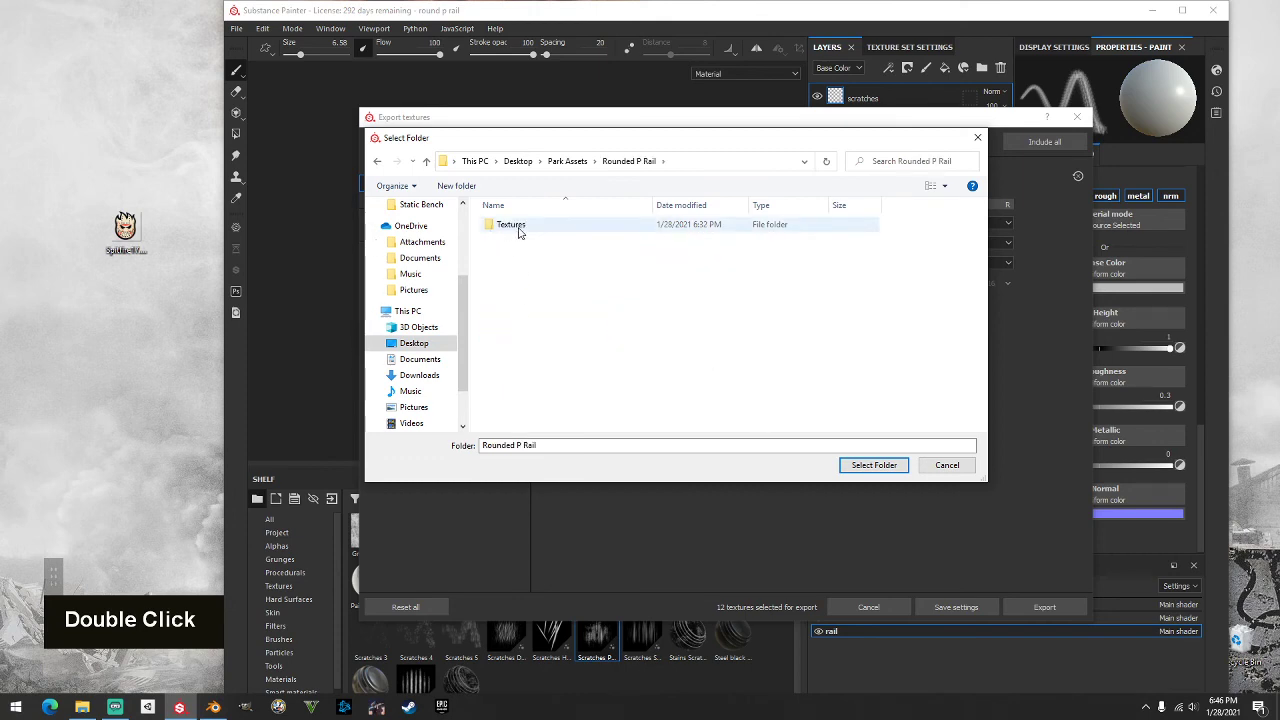
pyautogui.doubleClick(520, 228)
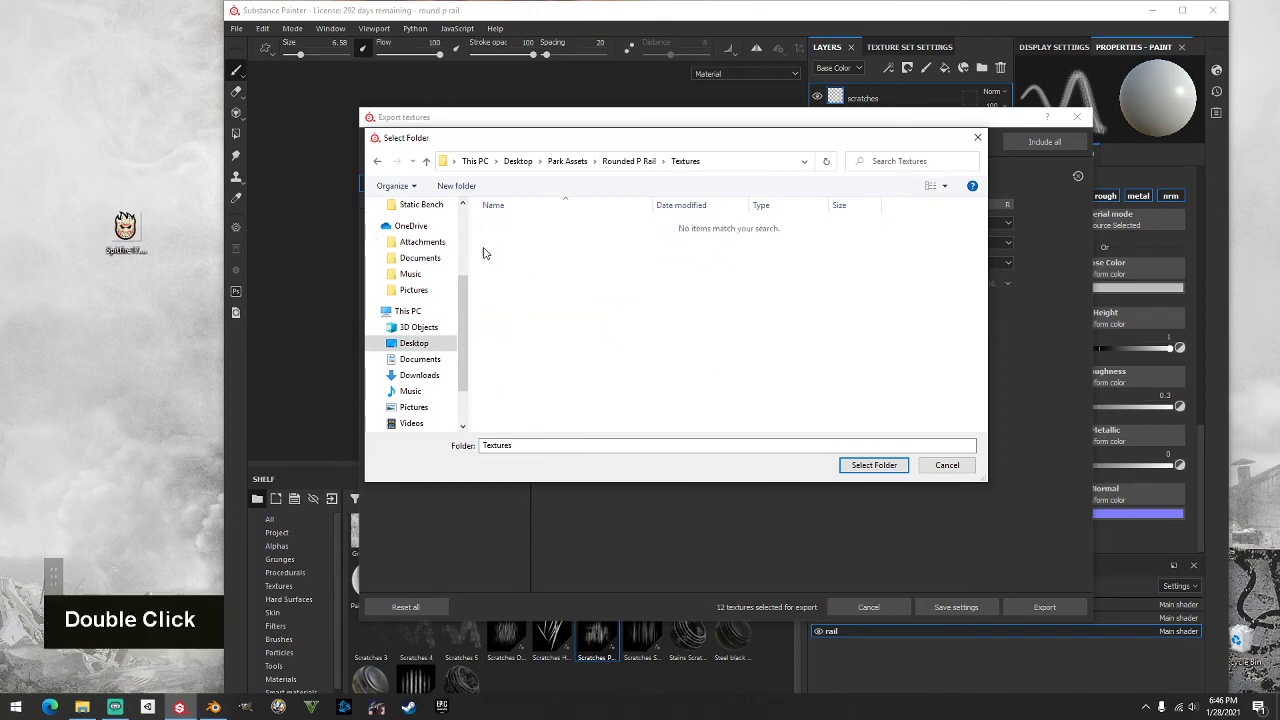
pyautogui.click(874, 465)
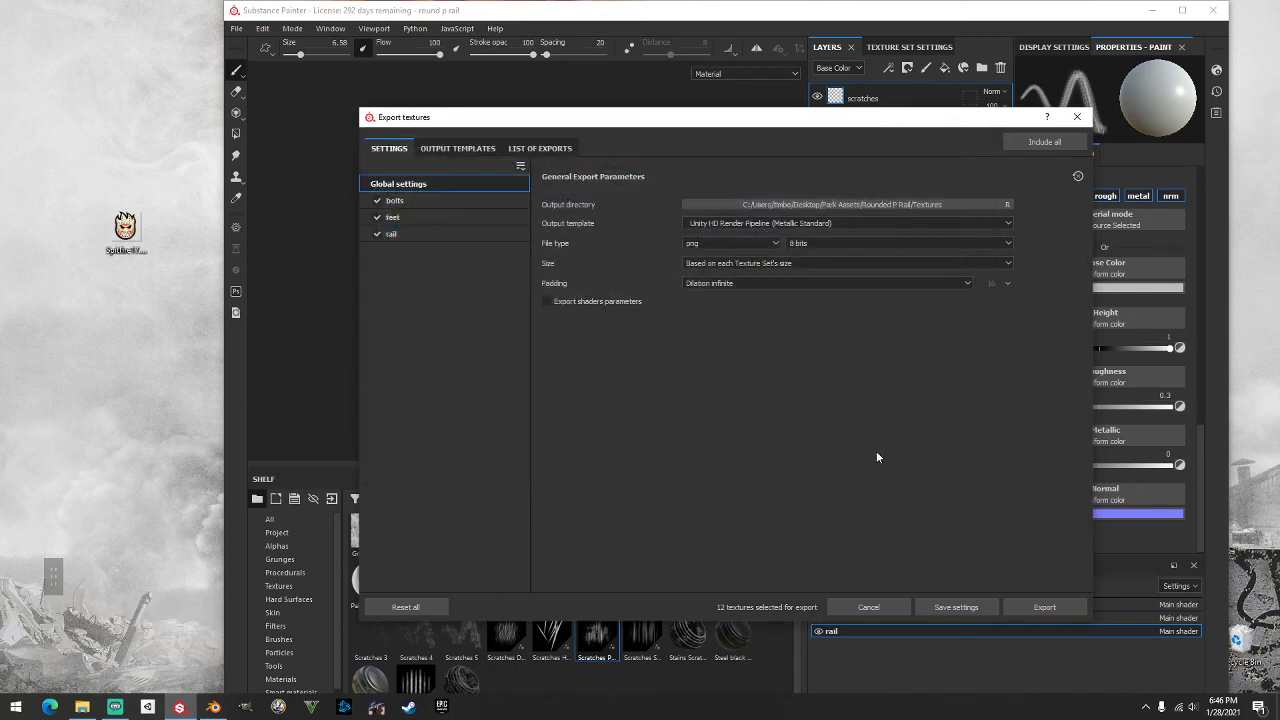
# Step: Export the bolts, feet and rail textures as 8-bit PNG files and maximize the program window
pyautogui.click(1045, 607)
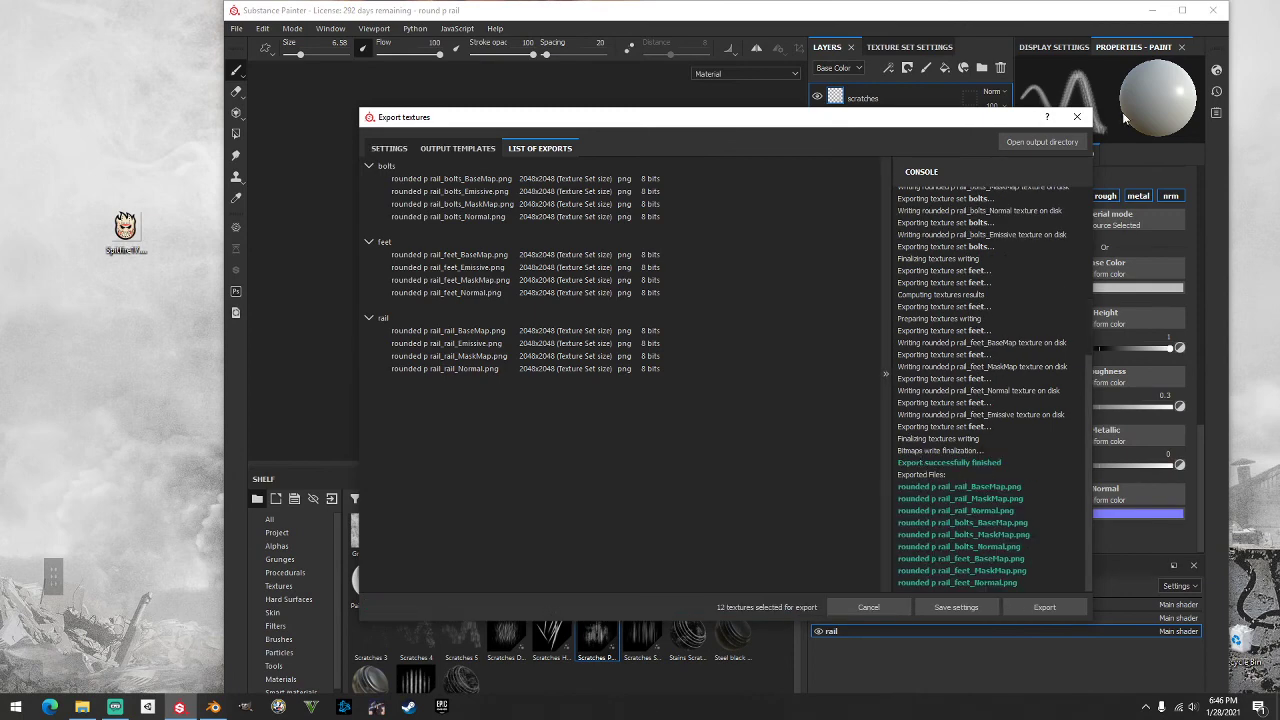
pyautogui.click(1077, 117)
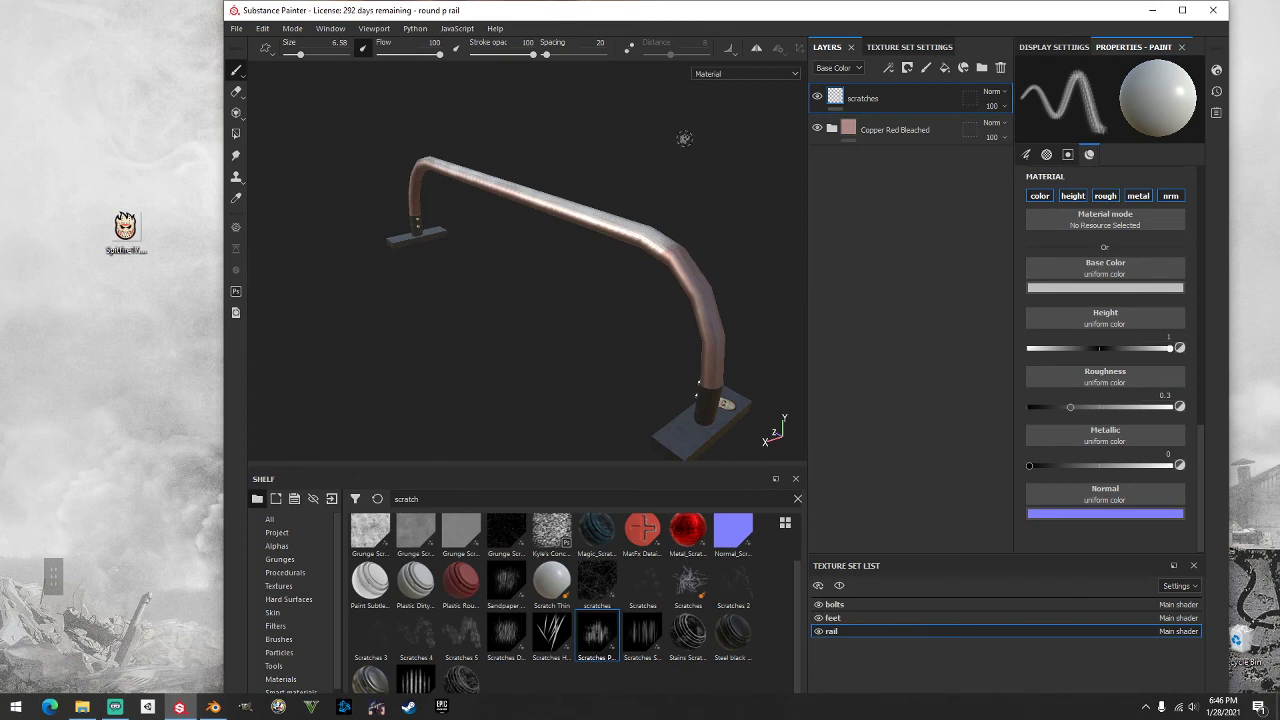
pyautogui.click(1182, 10)
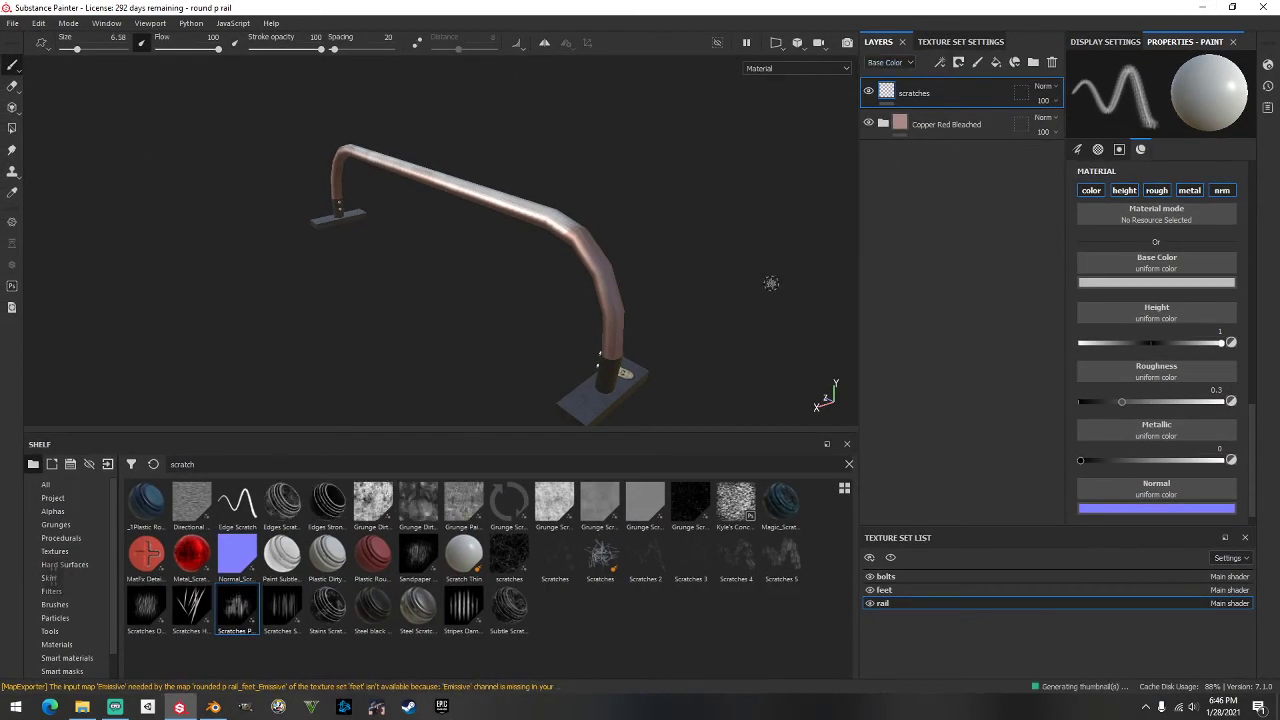
# Step: Frame the entire rail at an angle with the near foot's sticker in view and switch to Iray rendering
pyautogui.scroll(-3, 660, 252)
pyautogui.press('space')
pyautogui.scroll(1, 651, 257)
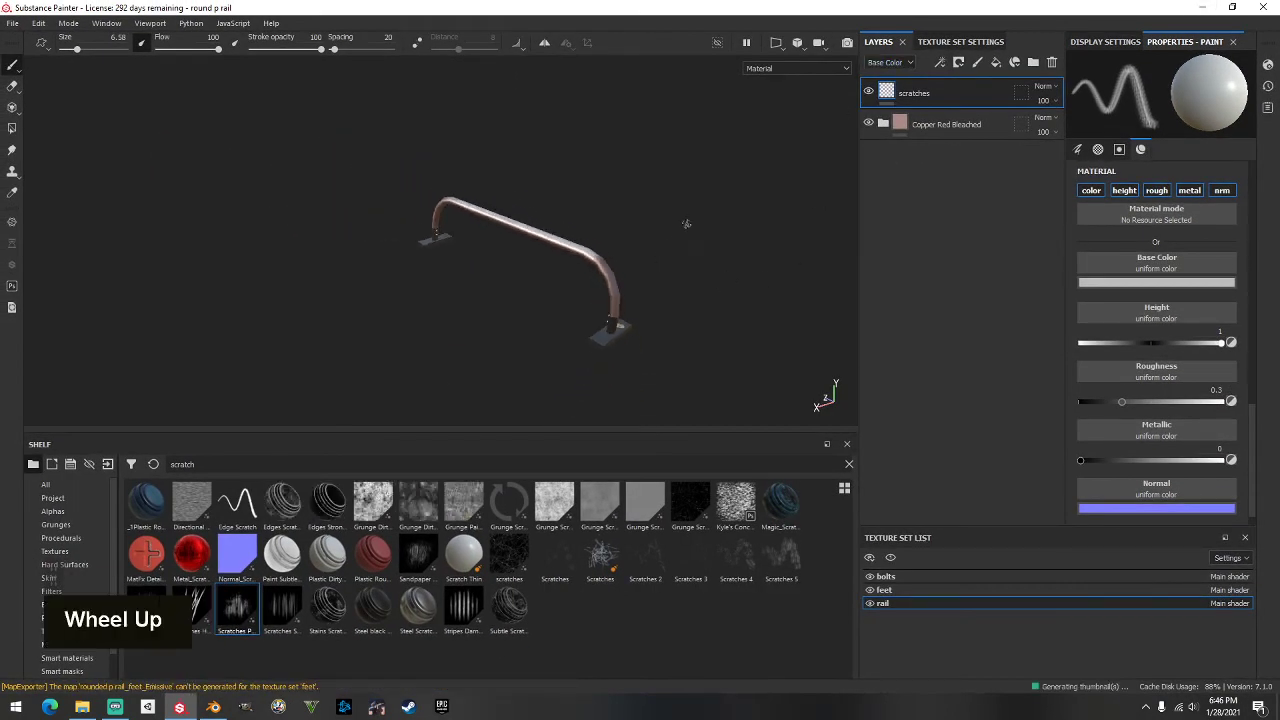
pyautogui.keyDown('alt'); pyautogui.moveTo(693, 218); pyautogui.dragTo(720, 200); pyautogui.keyUp('alt')
pyautogui.keyDown('alt'); pyautogui.moveTo(720, 200); pyautogui.dragTo(623, 237, button='middle'); pyautogui.keyUp('alt')
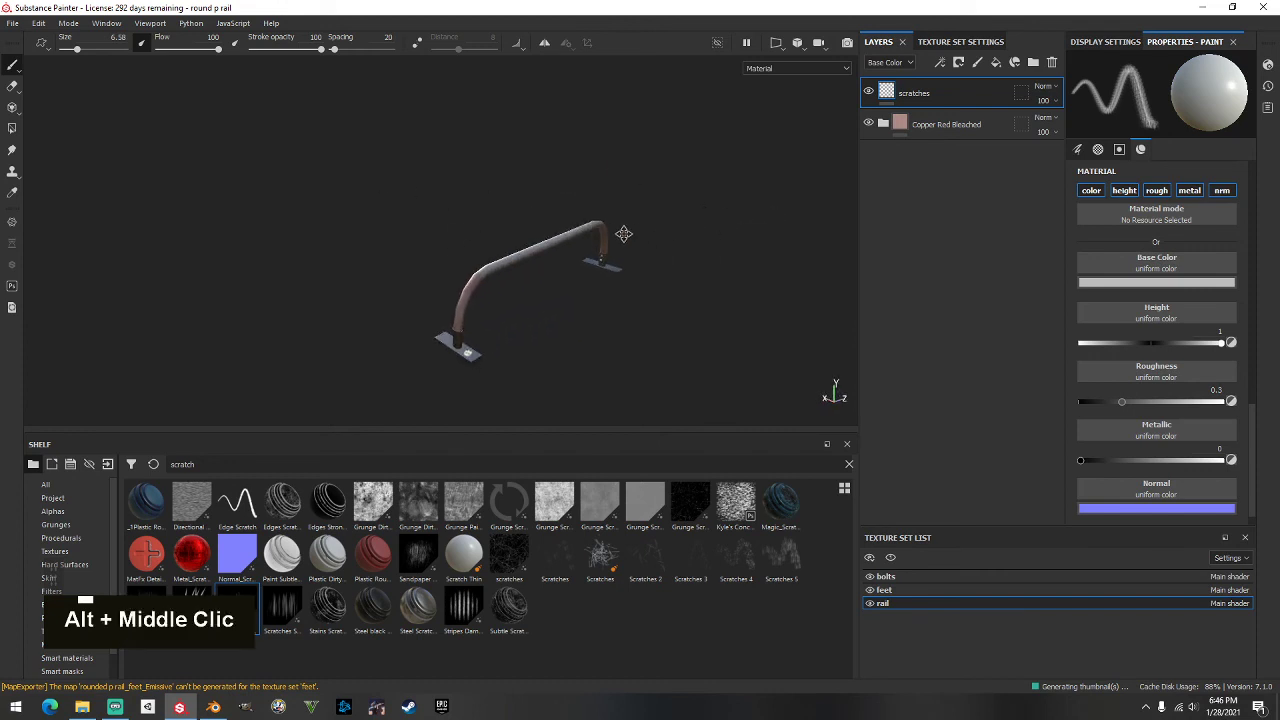
pyautogui.keyDown('alt'); pyautogui.moveTo(623, 237); pyautogui.dragTo(597, 240); pyautogui.keyUp('alt')
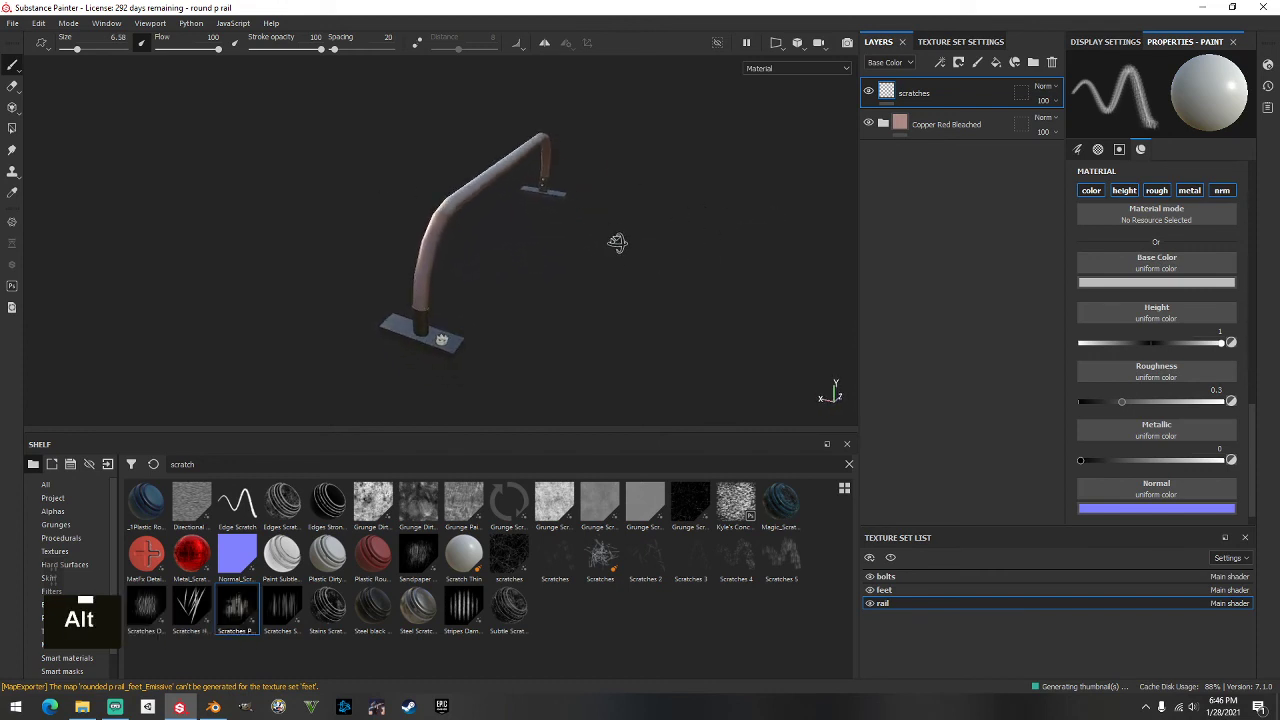
pyautogui.keyDown('alt'); pyautogui.moveTo(617, 246); pyautogui.dragTo(611, 239, button='middle'); pyautogui.keyUp('alt')
pyautogui.moveTo(611, 239)
pyautogui.keyDown('alt'); pyautogui.mouseDown()
pyautogui.moveTo(597, 237)
pyautogui.moveTo(606, 229)
pyautogui.mouseUp(); pyautogui.keyUp('alt')
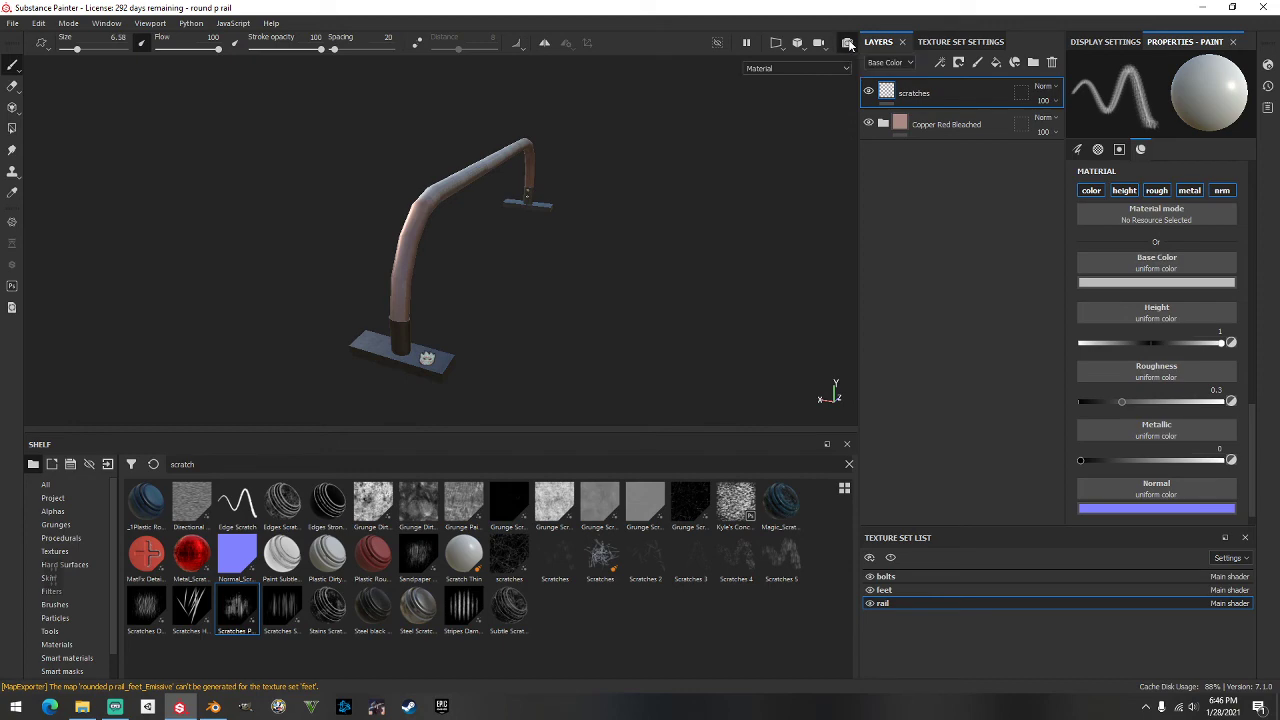
pyautogui.click(848, 43)
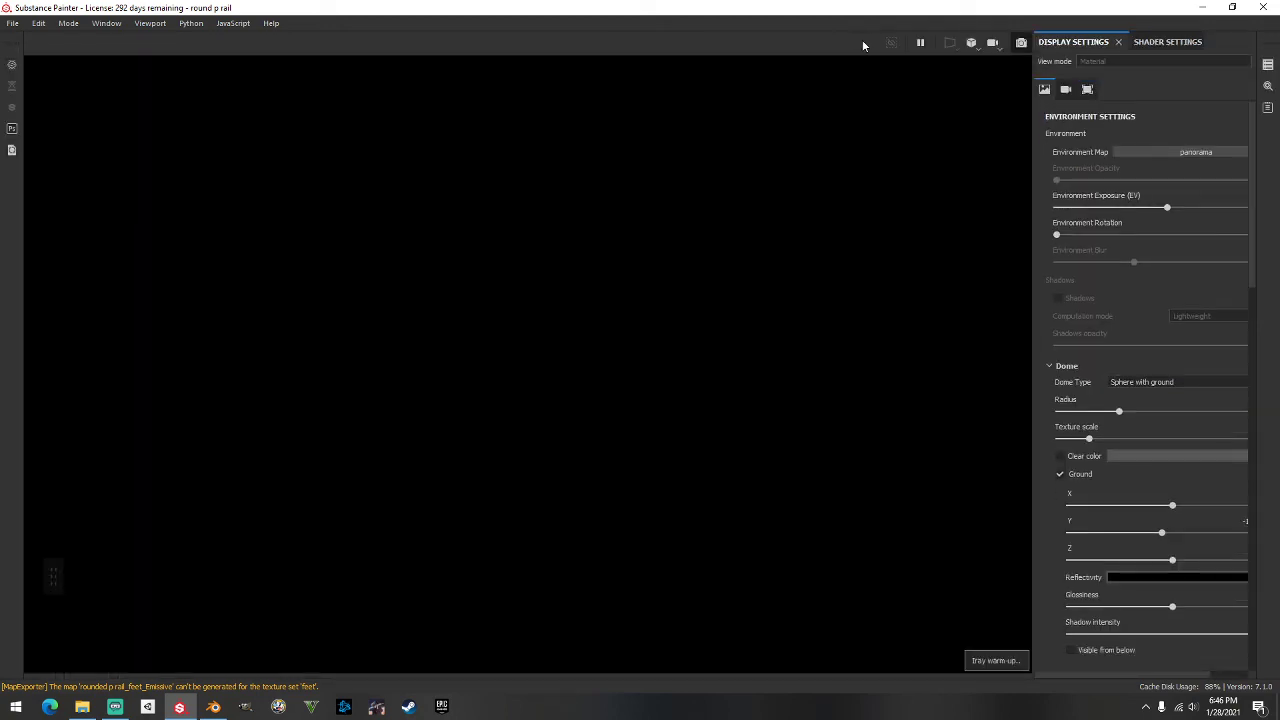
# Step: Set the Iray render's environment map to Soft 5DaylightStudio
pyautogui.click(1187, 149)
pyautogui.scroll(-3, 1125, 255)
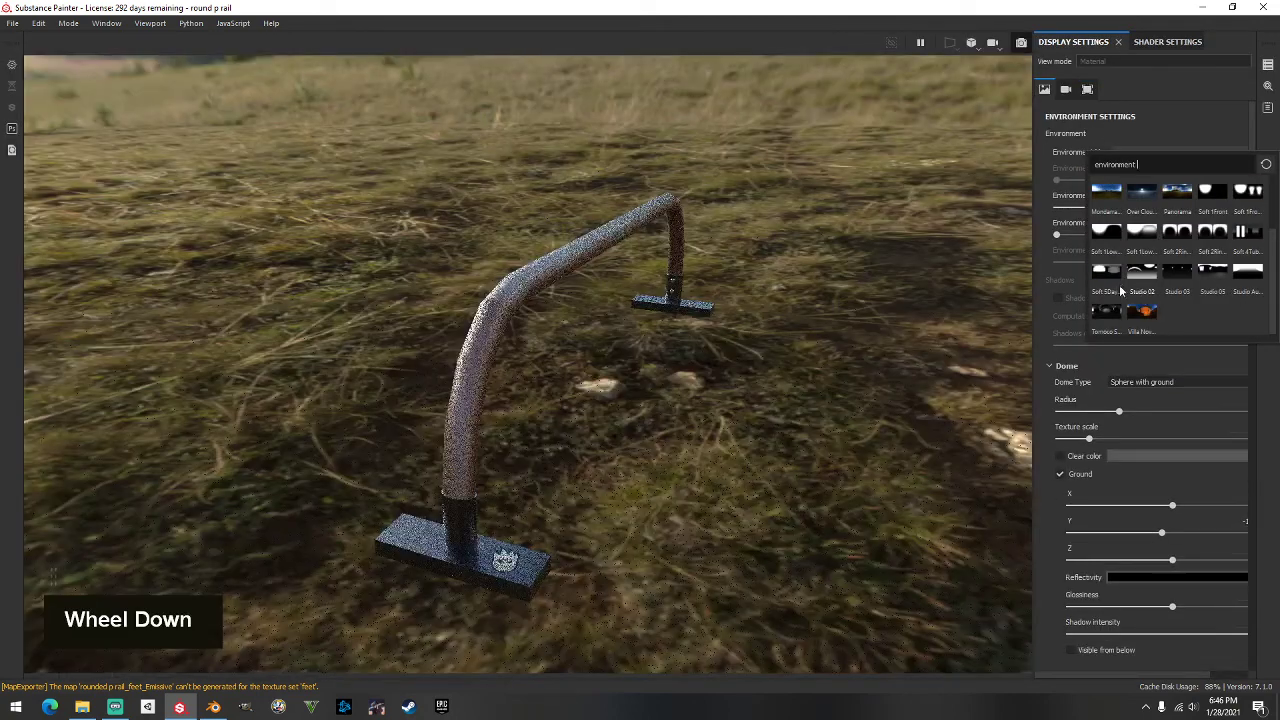
pyautogui.click(1111, 274)
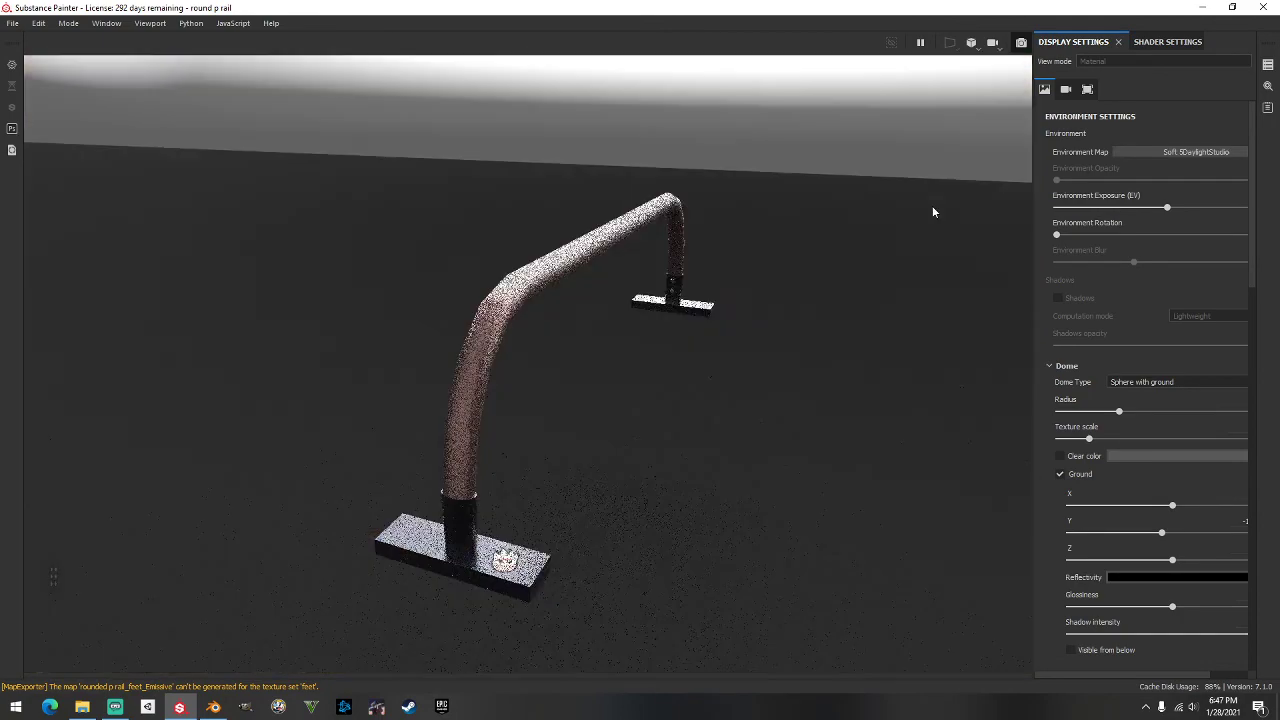
# Step: Frame the whole rail diagonally against the dark ground with the foot sticker in view and capture a screenshot of the render
pyautogui.keyDown('alt'); pyautogui.moveTo(890, 247); pyautogui.dragTo(900, 217); pyautogui.keyUp('alt')
pyautogui.keyDown('alt'); pyautogui.moveTo(900, 217); pyautogui.dragTo(832, 213, button='middle'); pyautogui.keyUp('alt')
pyautogui.keyDown('alt'); pyautogui.moveTo(832, 213); pyautogui.dragTo(760, 274); pyautogui.keyUp('alt')
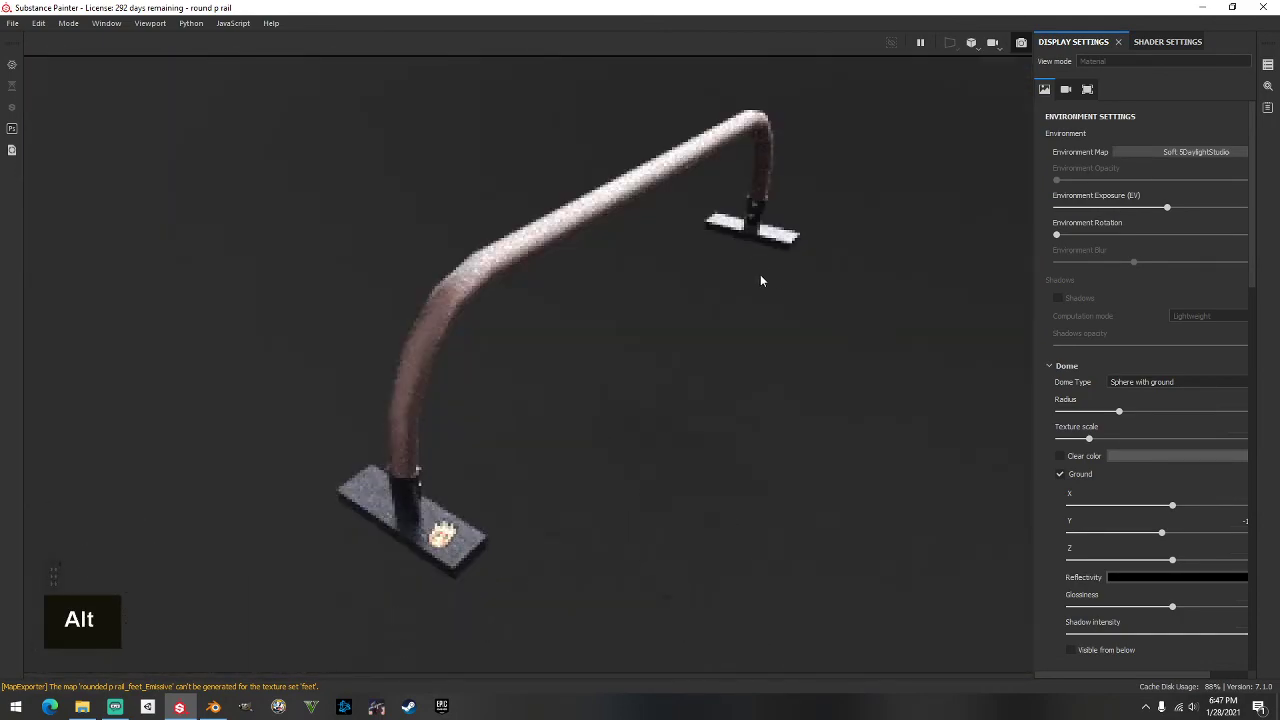
pyautogui.keyDown('alt'); pyautogui.moveTo(831, 267); pyautogui.dragTo(789, 277, button='middle'); pyautogui.keyUp('alt')
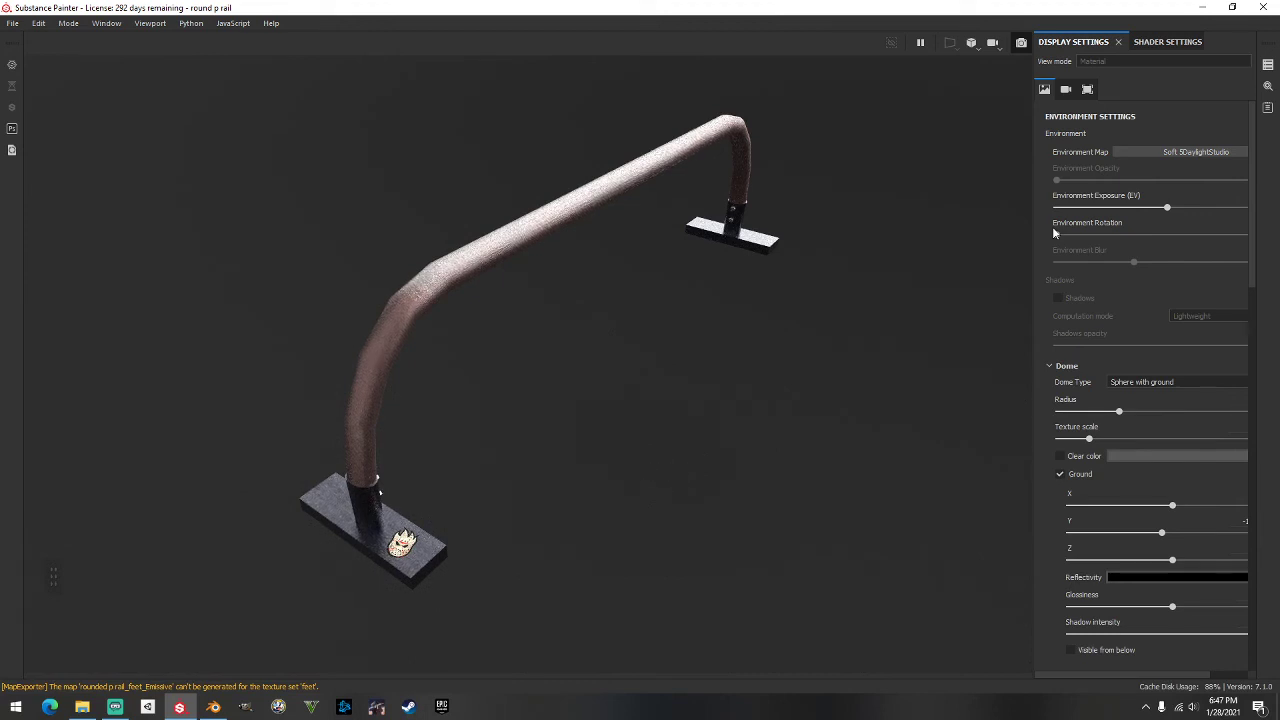
pyautogui.press('super+Print')
# Step: Minimize the program and open the Textures folder under Park Assets > Rounded P Rail in File Explorer
pyautogui.click(1202, 7)
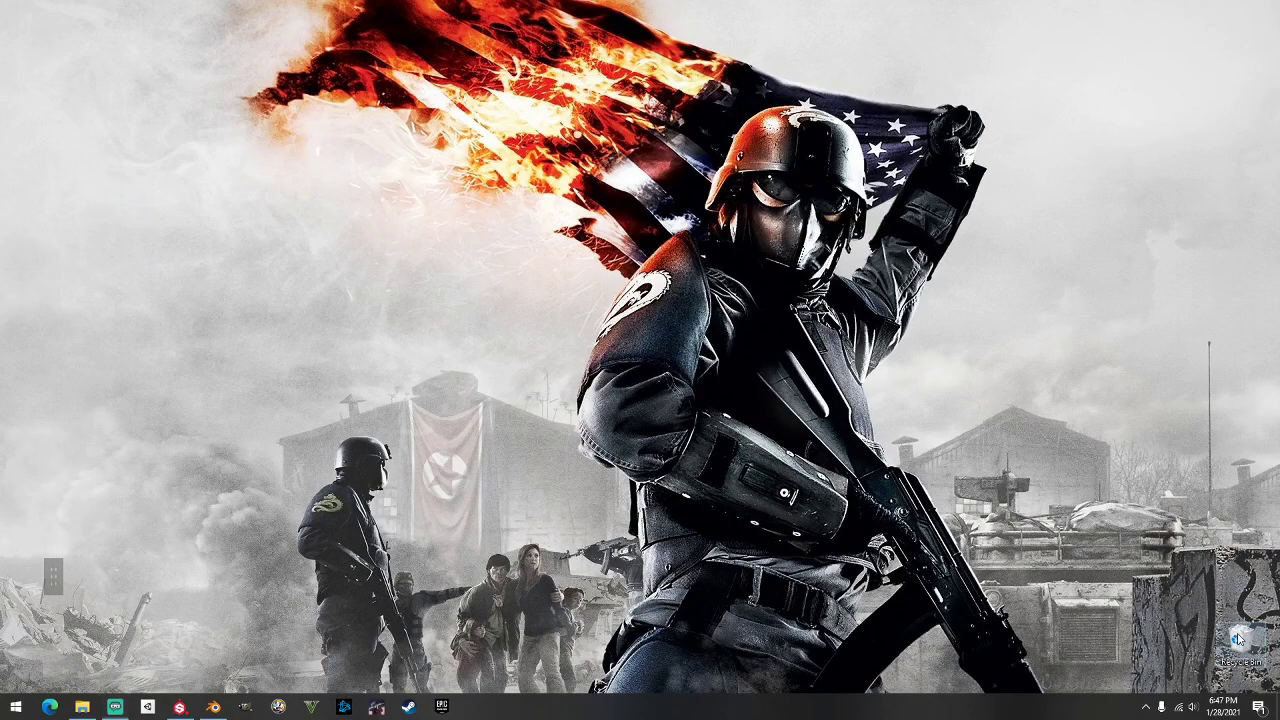
pyautogui.doubleClick(1279, 620)
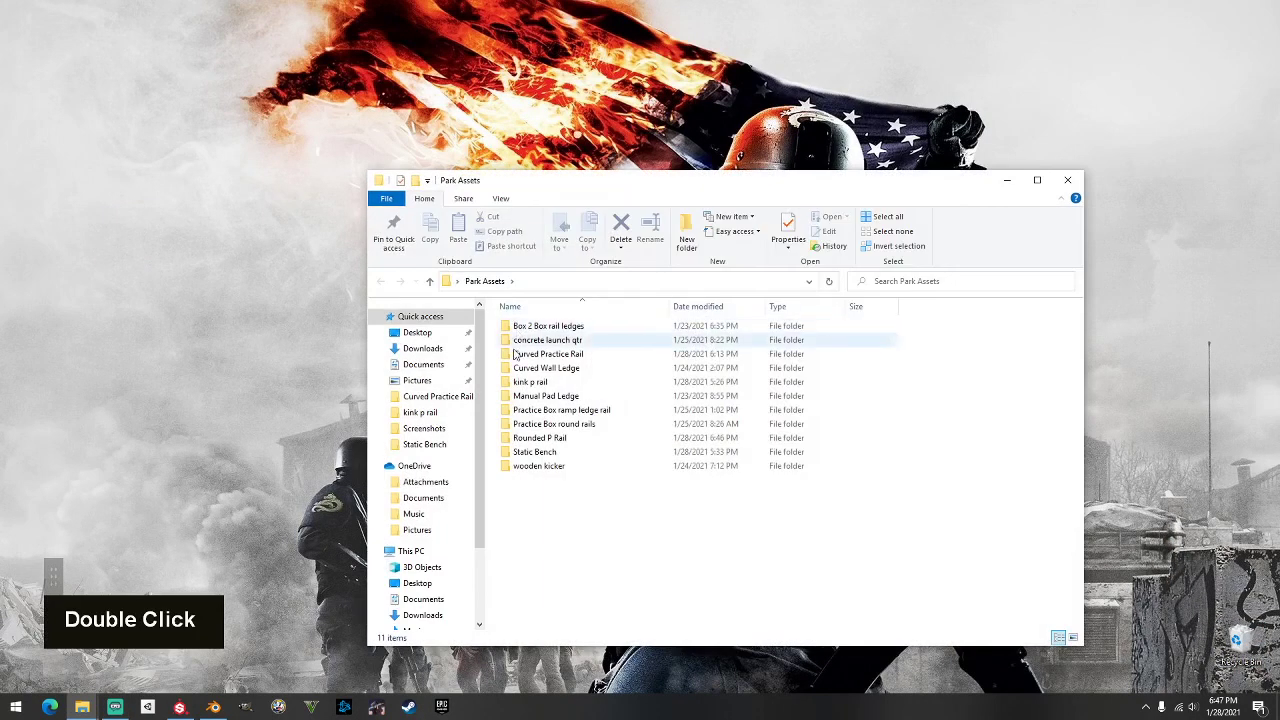
pyautogui.click(547, 411)
pyautogui.doubleClick(547, 411)
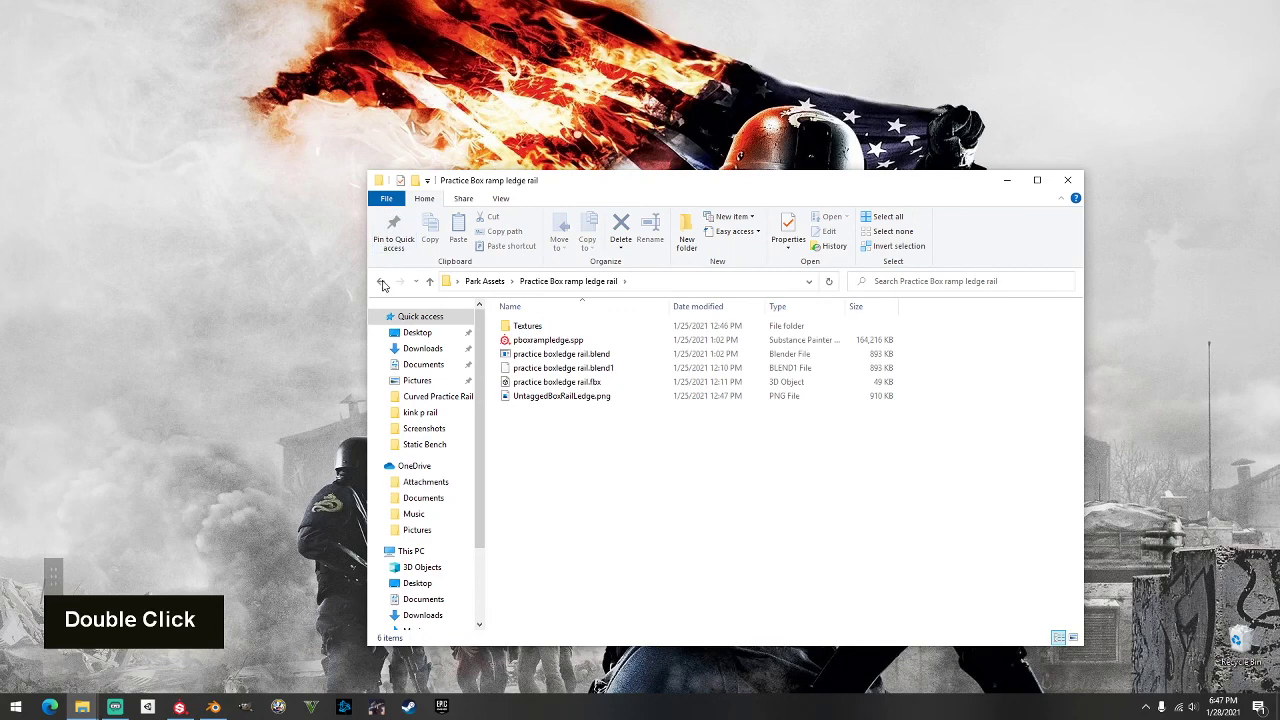
pyautogui.click(385, 281)
pyautogui.doubleClick(558, 440)
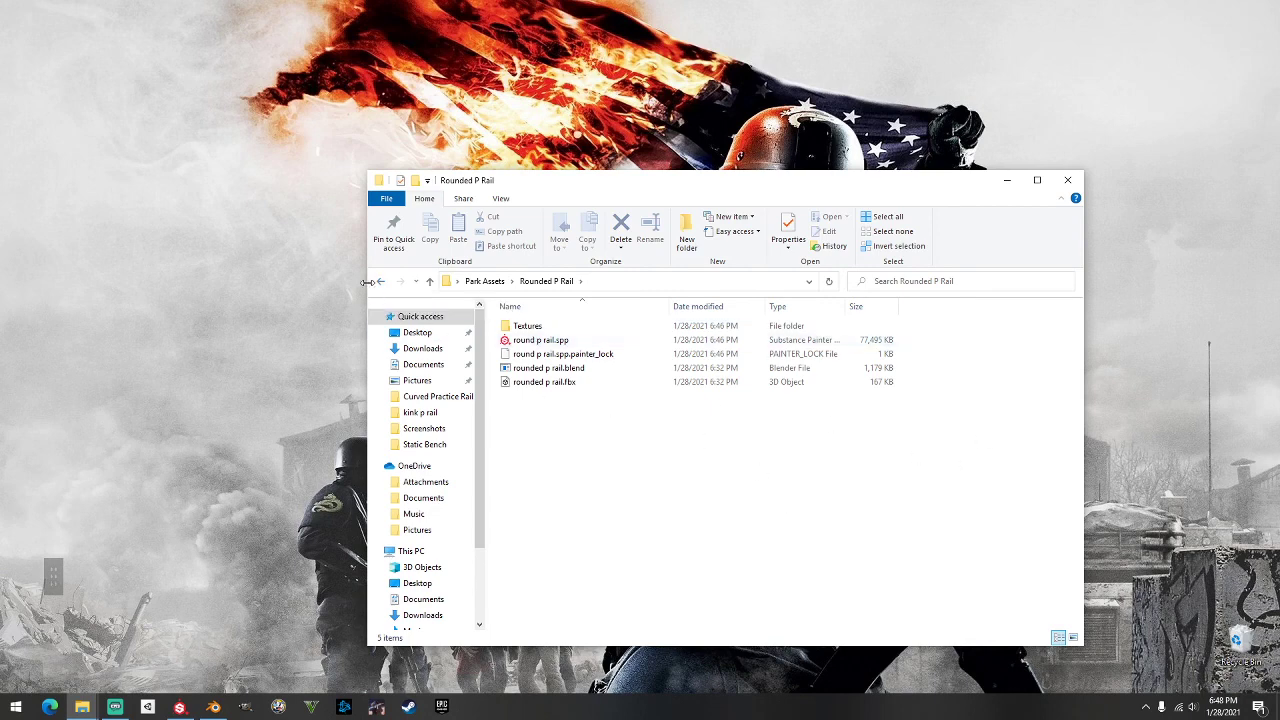
pyautogui.doubleClick(540, 328)
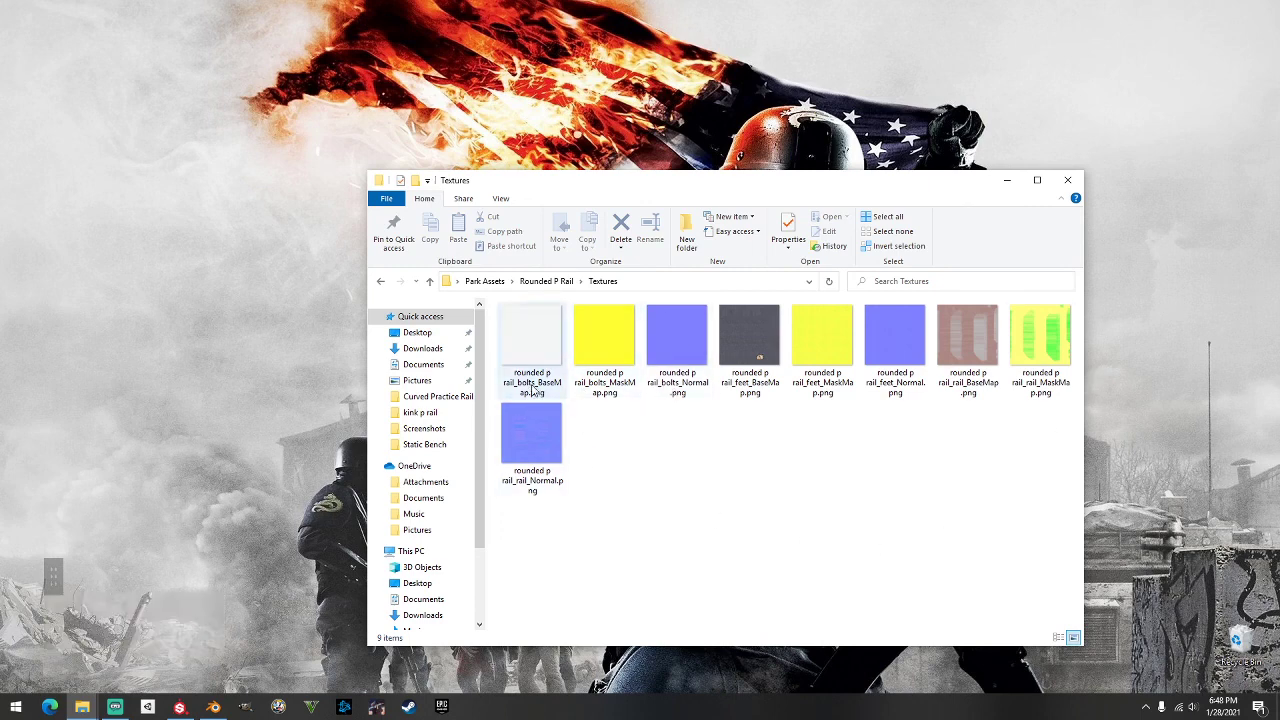
# Step: Create a new folder named "bolts" inside the Textures folder
pyautogui.rightClick(635, 480)
pyautogui.moveTo(625, 638)
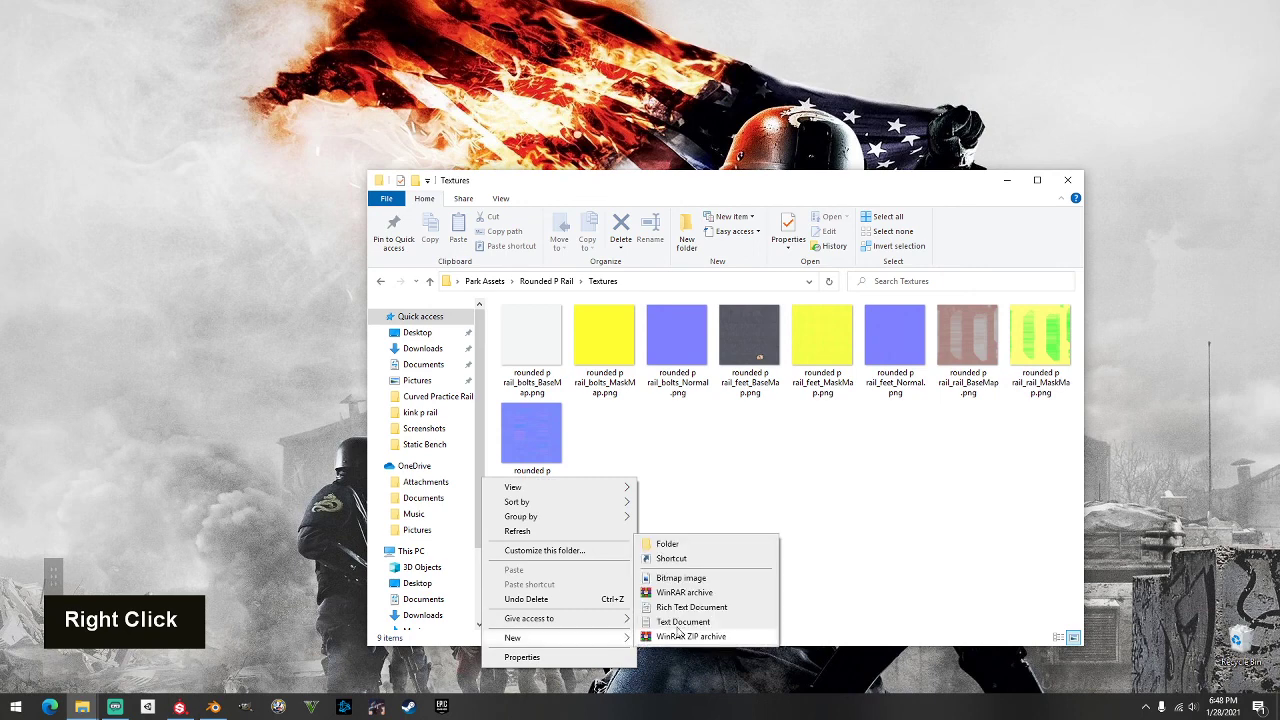
pyautogui.click(685, 548)
pyautogui.write('bolts')
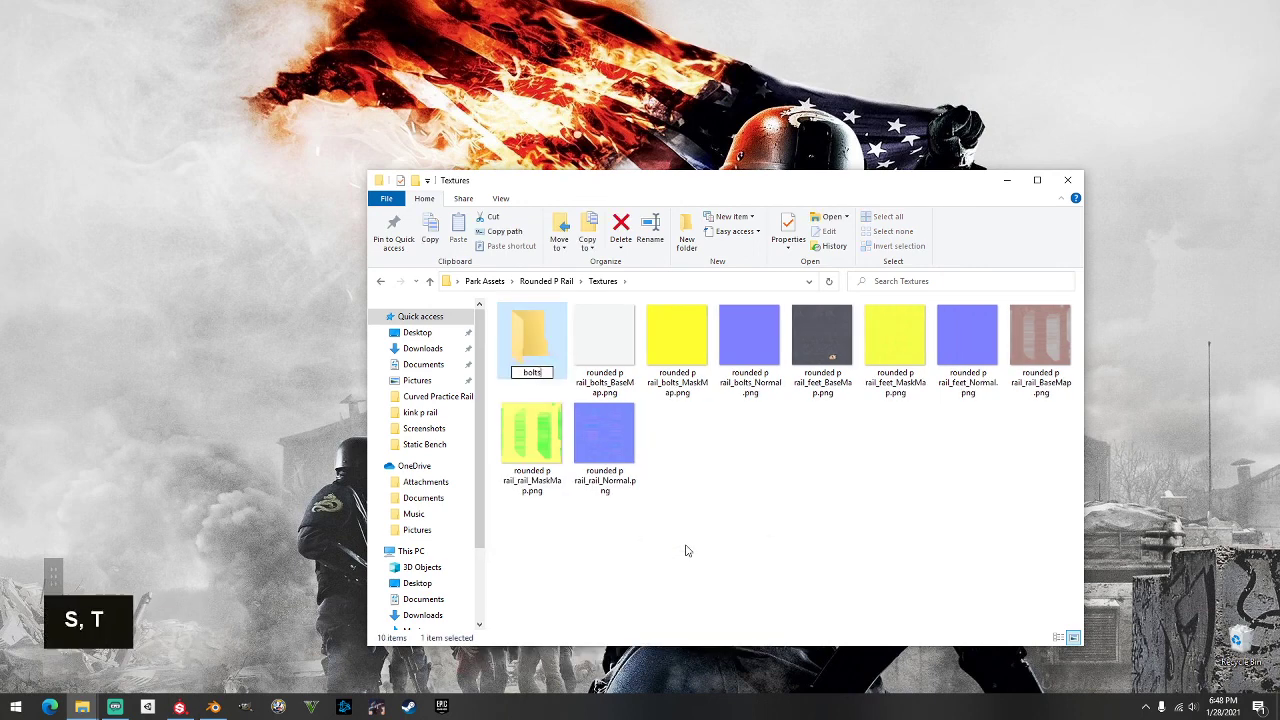
pyautogui.press('Return')
# Step: Create a new folder named "rail" alongside the bolts folder
pyautogui.rightClick(612, 422)
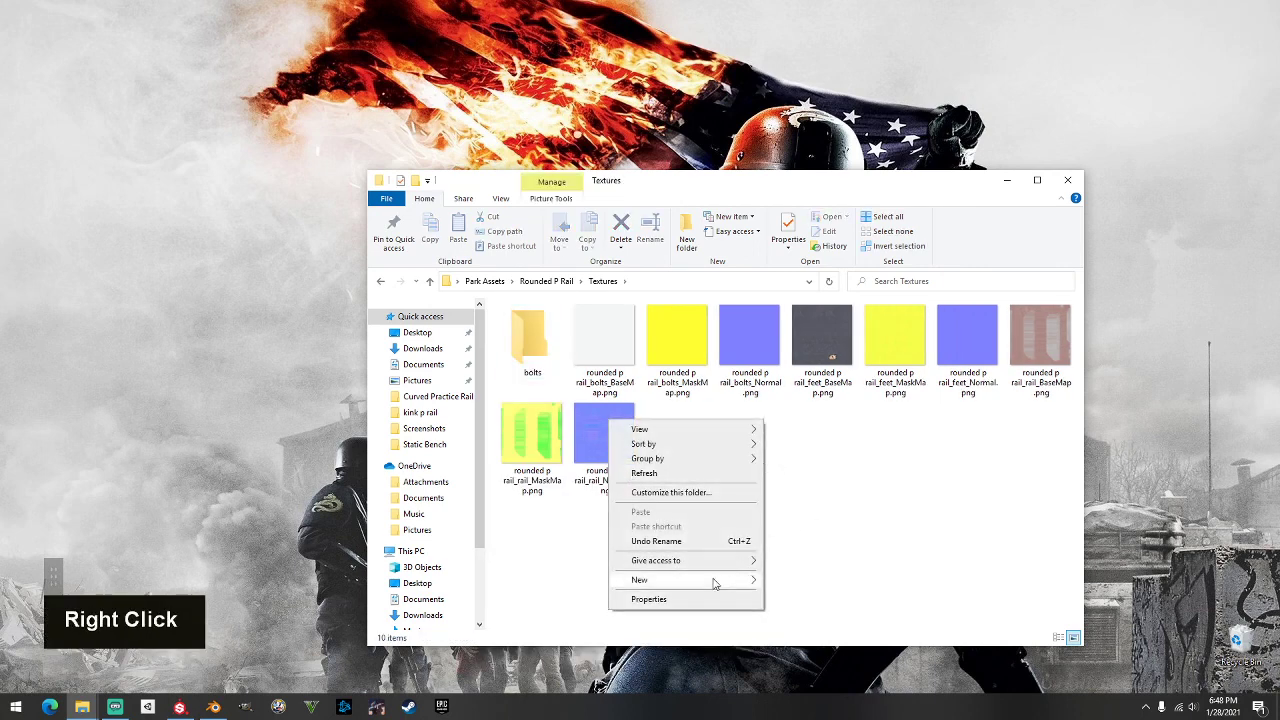
pyautogui.moveTo(720, 580)
pyautogui.click(795, 579)
pyautogui.write('rail')
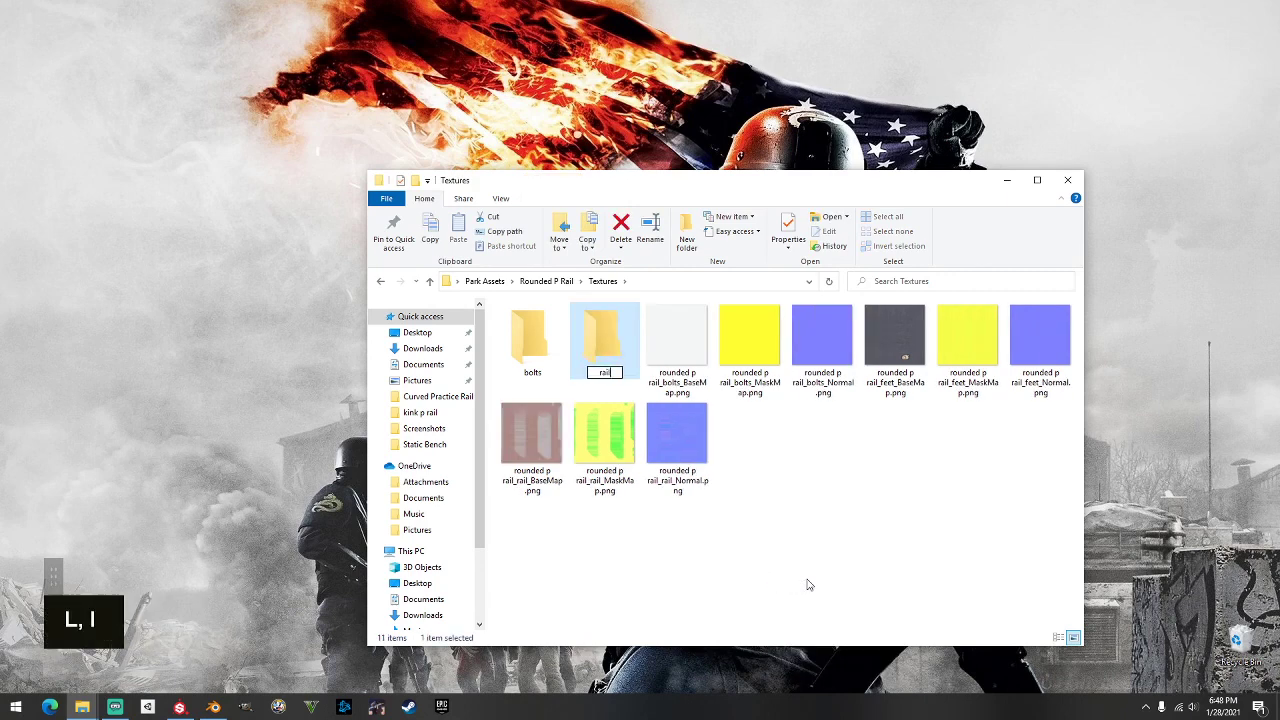
pyautogui.press('Return')
# Step: Create a new folder named "feet" alongside the bolts and rail folders
pyautogui.rightClick(821, 518)
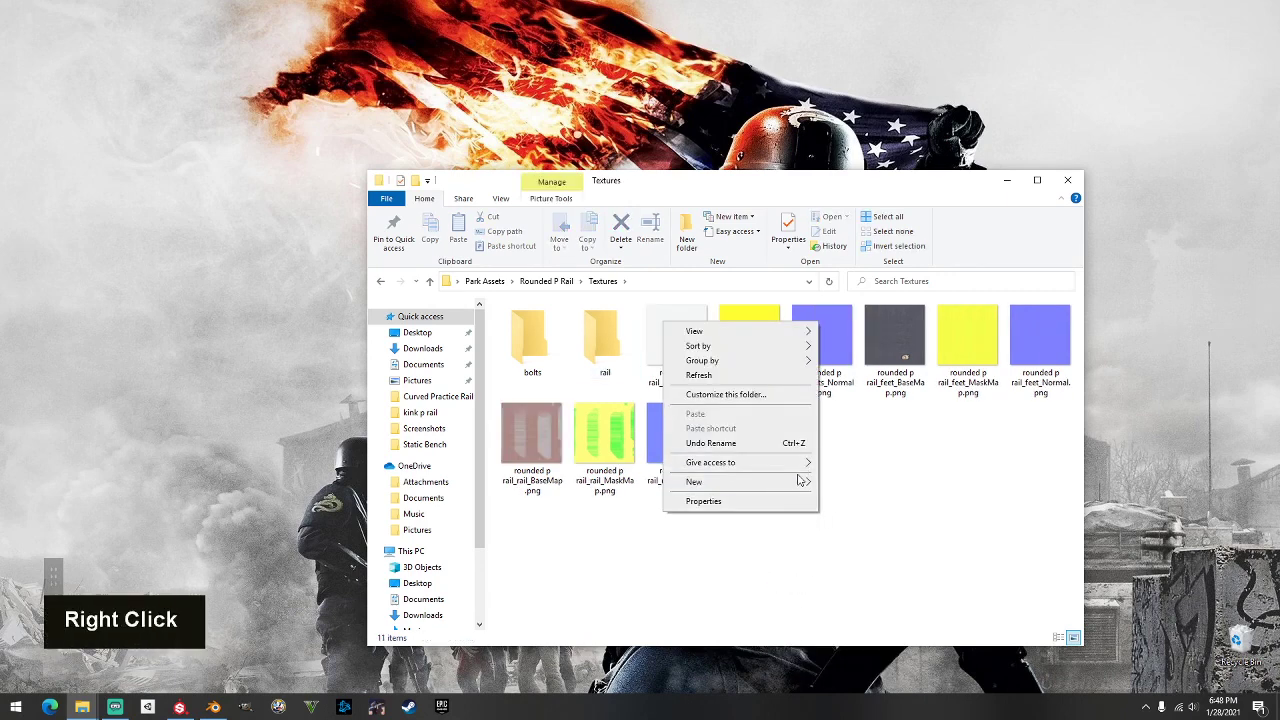
pyautogui.moveTo(800, 481)
pyautogui.click(845, 482)
pyautogui.write('feet')
pyautogui.press('Return')
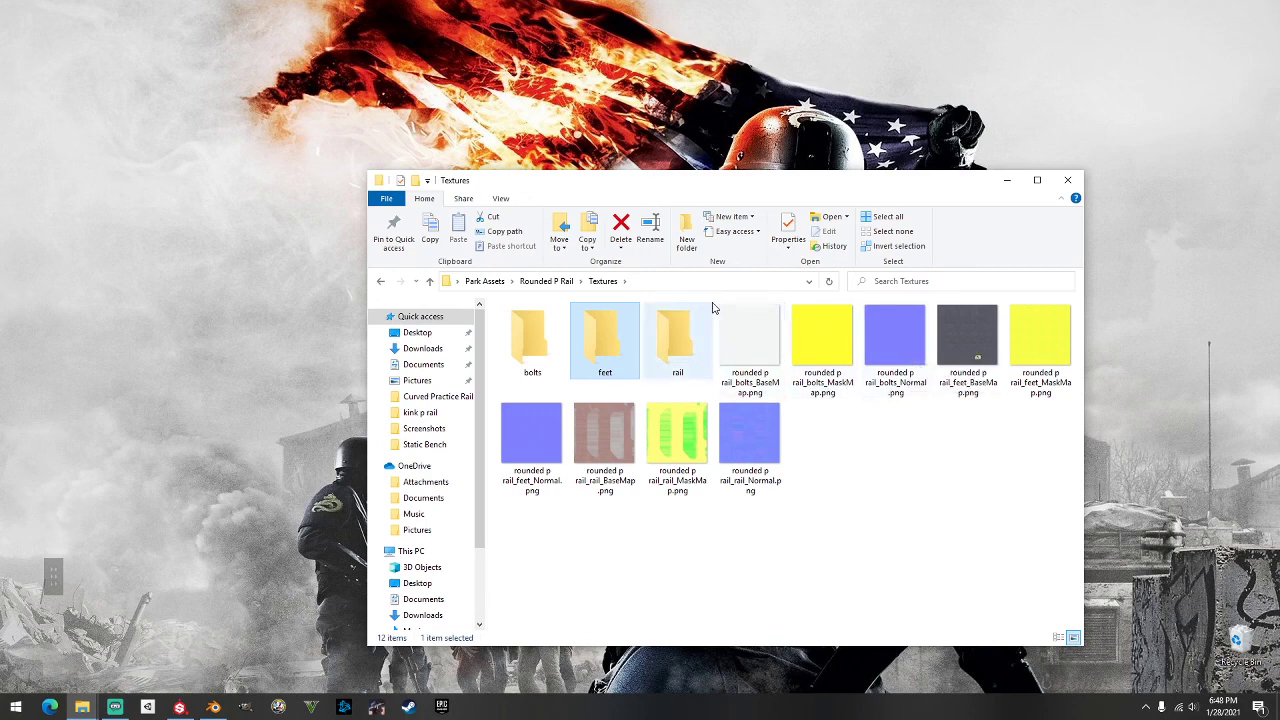
# Step: Move the BaseMap and MaskMap PNG files of the bolts, feet and rail into their matching folders
pyautogui.moveTo(717, 303); pyautogui.dragTo(530, 336)
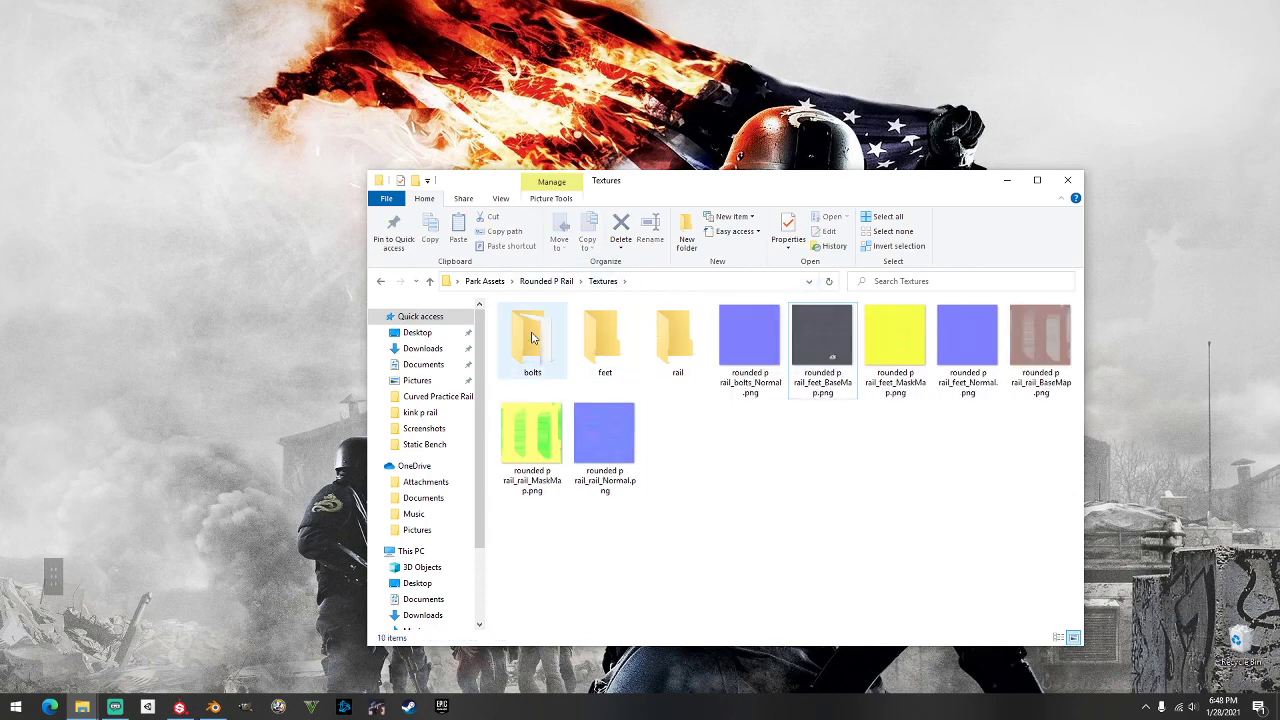
pyautogui.moveTo(831, 430); pyautogui.dragTo(617, 335)
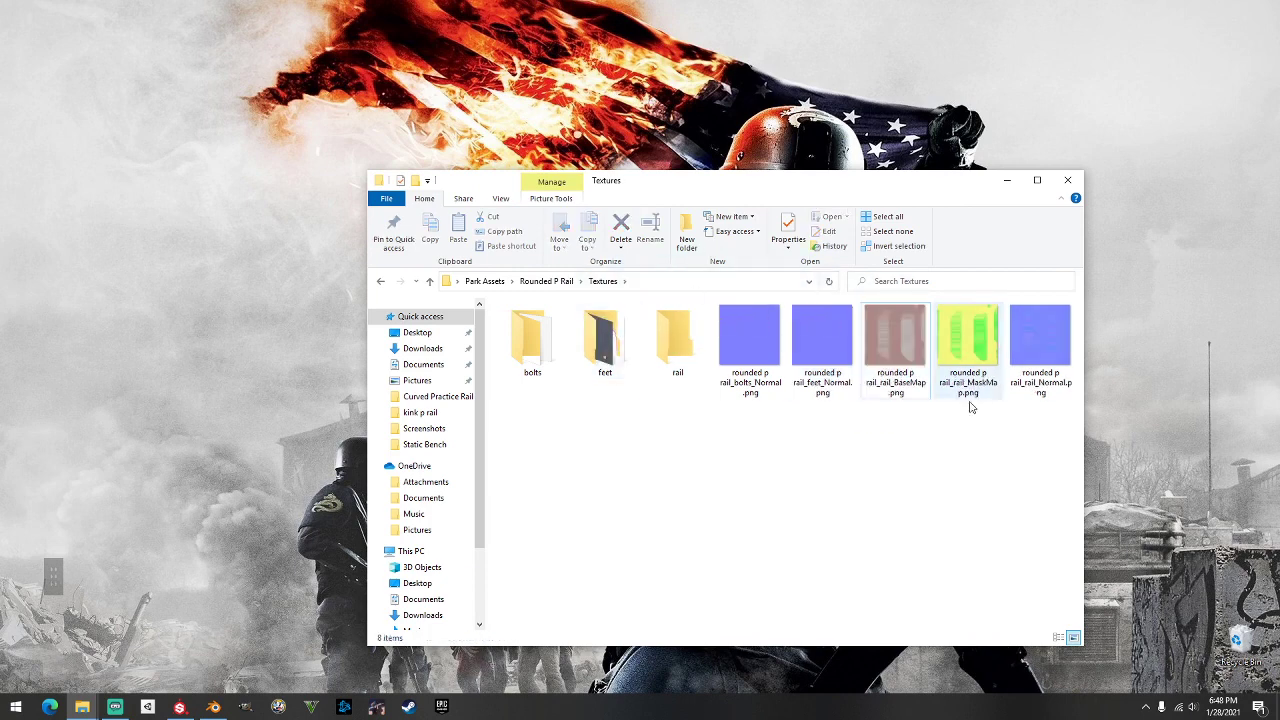
pyautogui.moveTo(889, 418); pyautogui.dragTo(975, 347)
pyautogui.moveTo(975, 347); pyautogui.dragTo(672, 338)
# Step: Delete the three remaining Normal map PNG files of the bolts, feet and rail
pyautogui.moveTo(773, 406); pyautogui.dragTo(904, 330)
pyautogui.rightClick(904, 331)
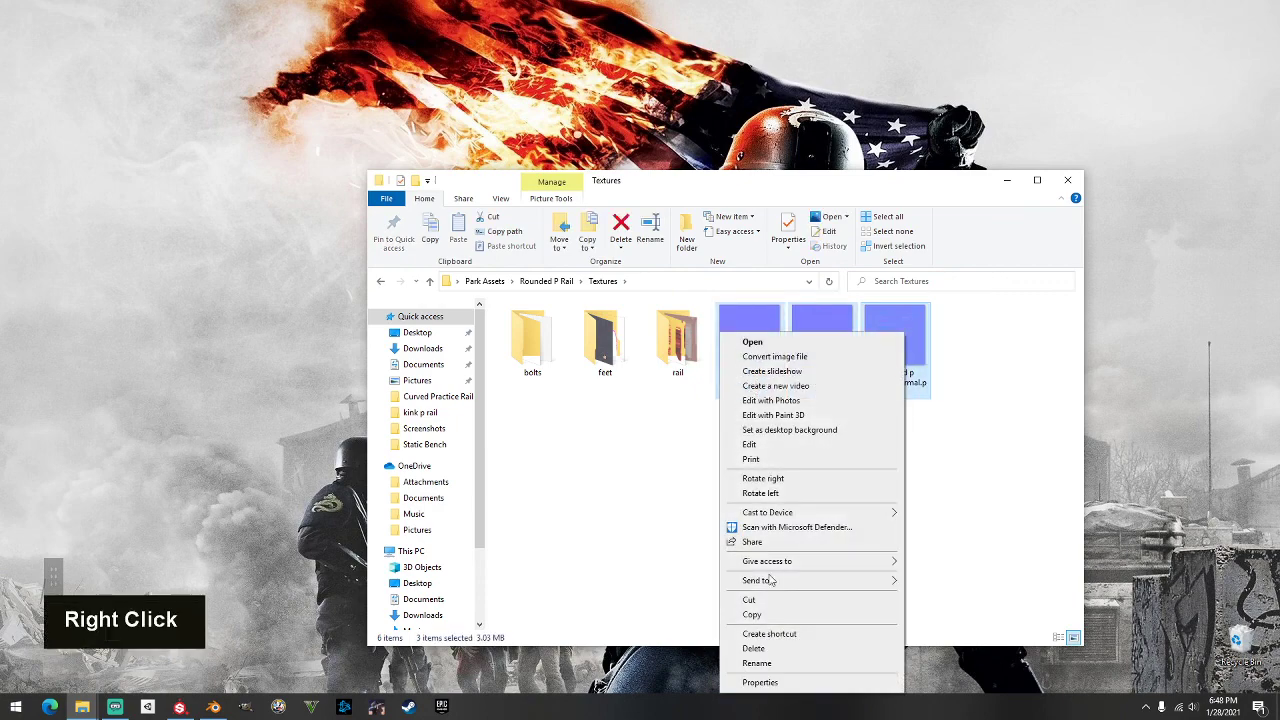
pyautogui.click(777, 649)
# Step: Review the contents of the Rounded P Rail folder, including its FBX file and the sorted Textures subfolders
pyautogui.click(380, 282)
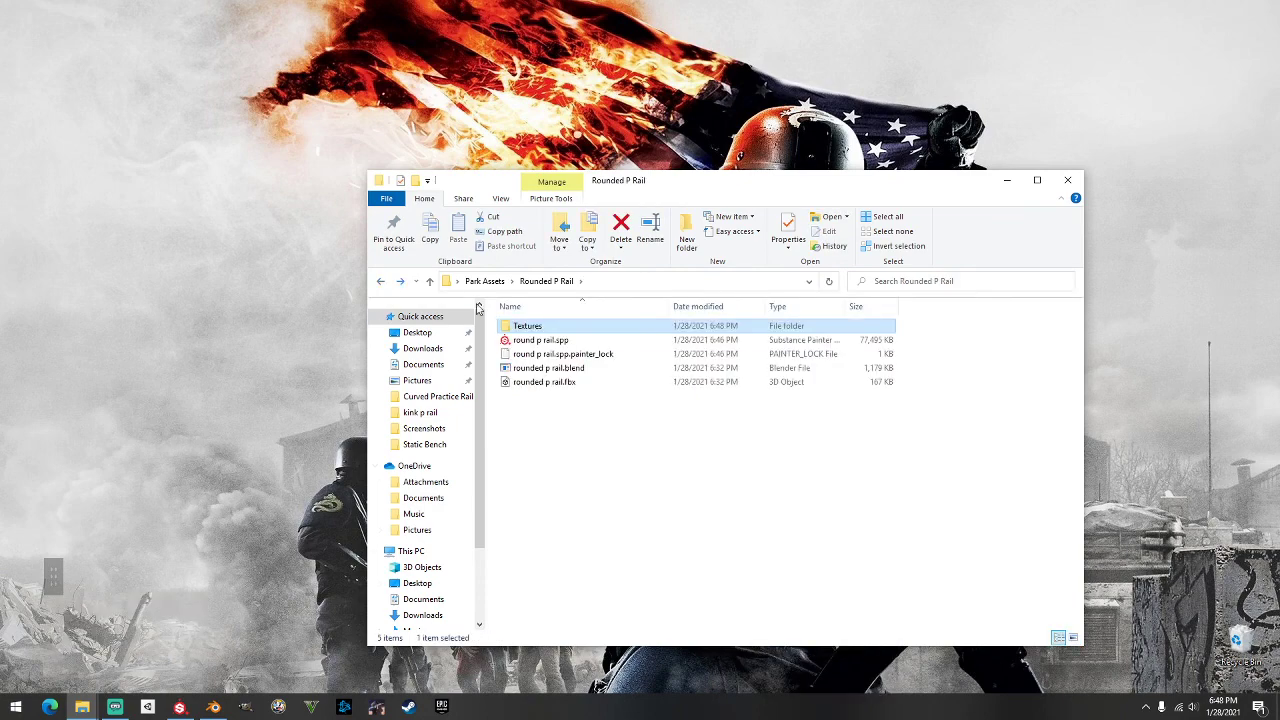
pyautogui.click(378, 283)
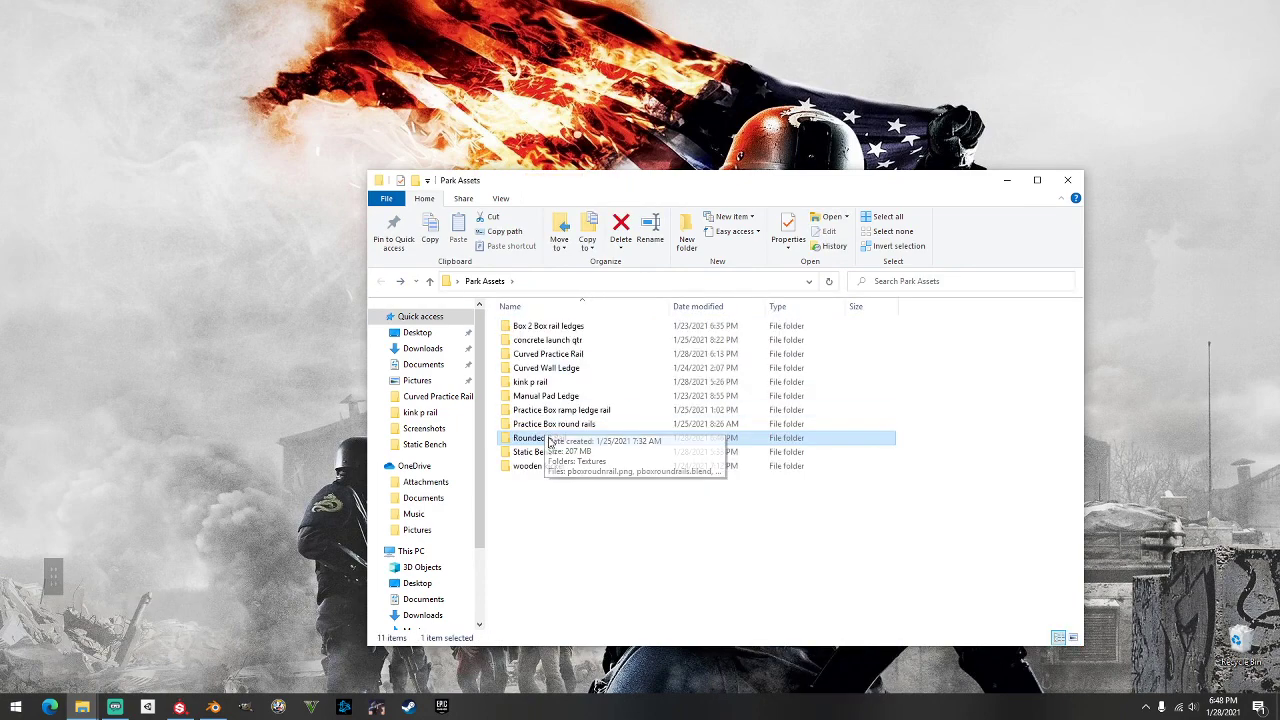
pyautogui.doubleClick(610, 440)
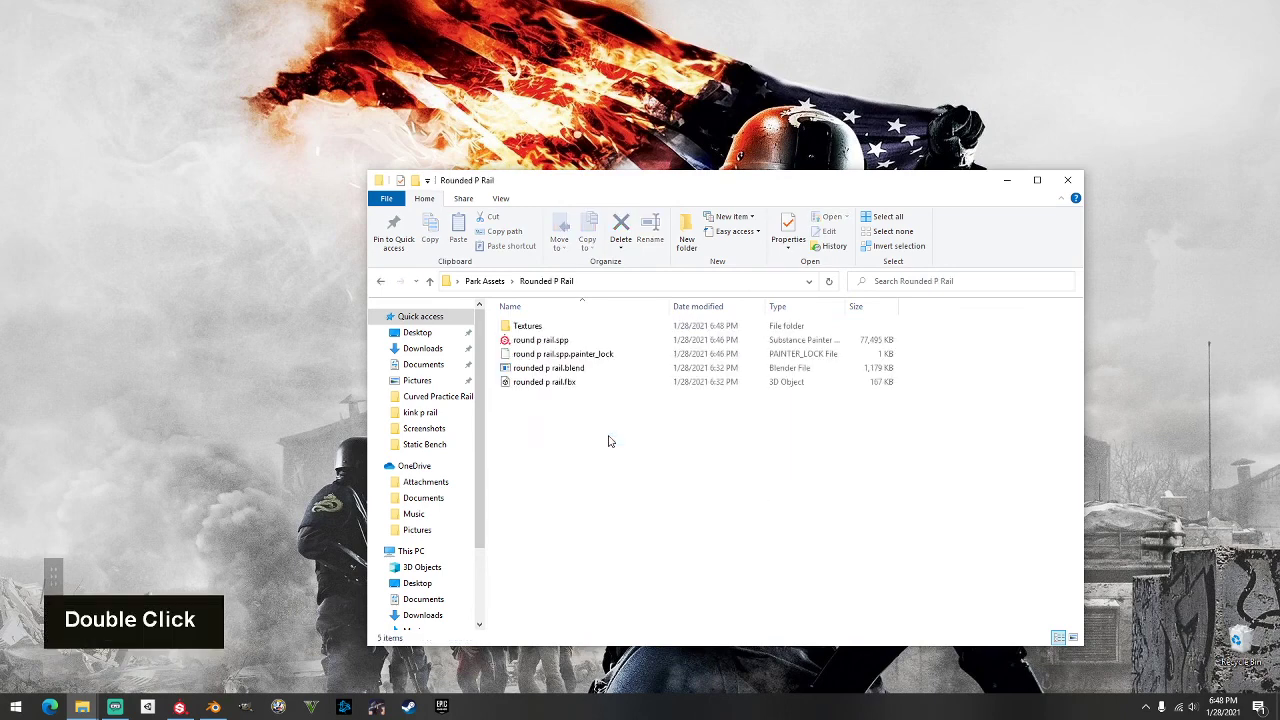
pyautogui.click(540, 384)
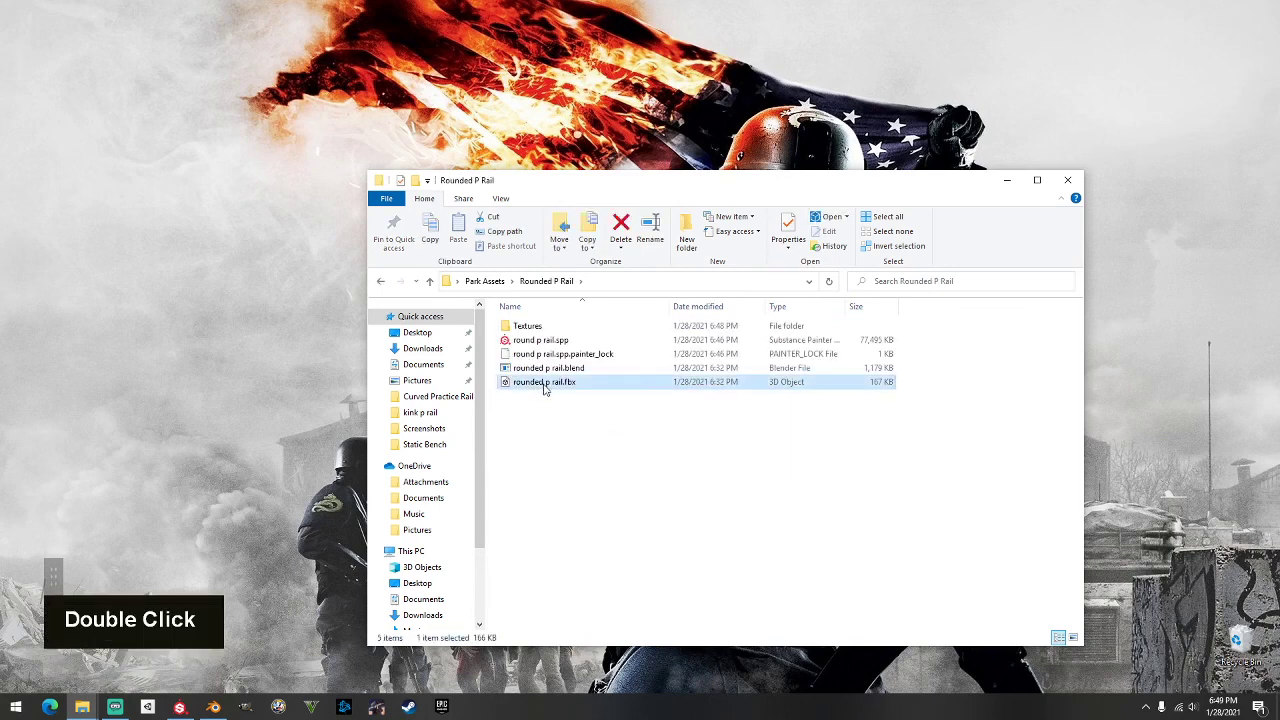
pyautogui.doubleClick(540, 327)
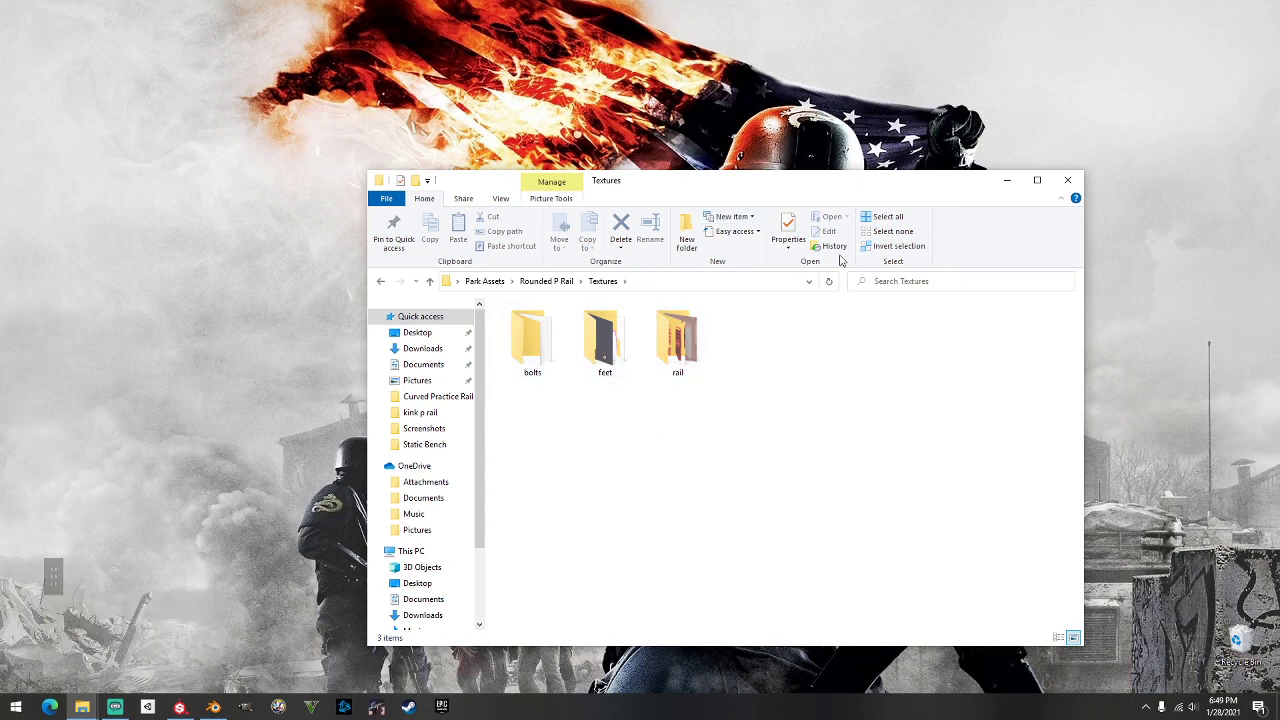
pyautogui.click(379, 283)
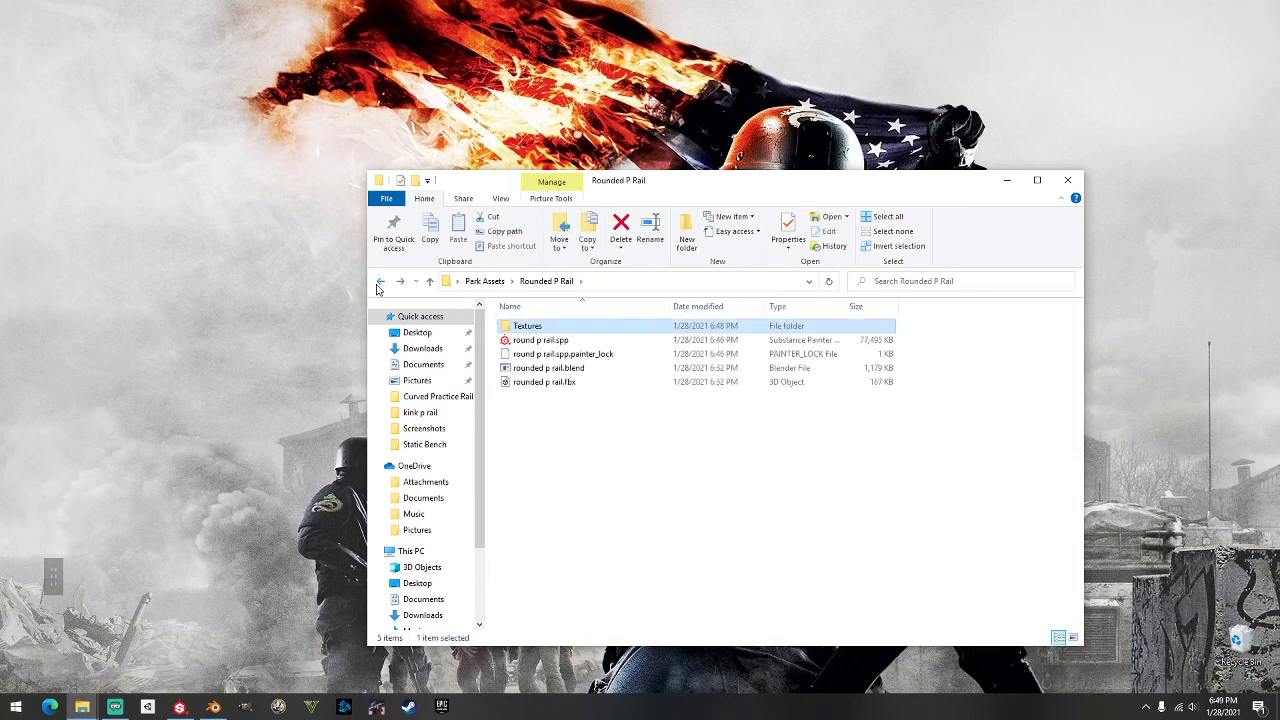